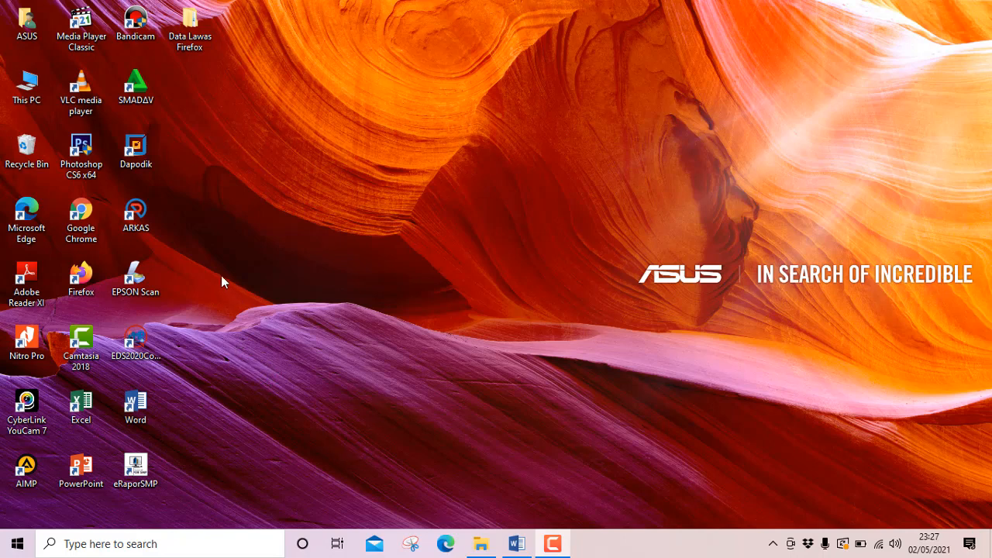
Open Google Chrome and replace the loading start page with a new blank tab.
{"action": "left_click", "coordinate": [87, 230]}
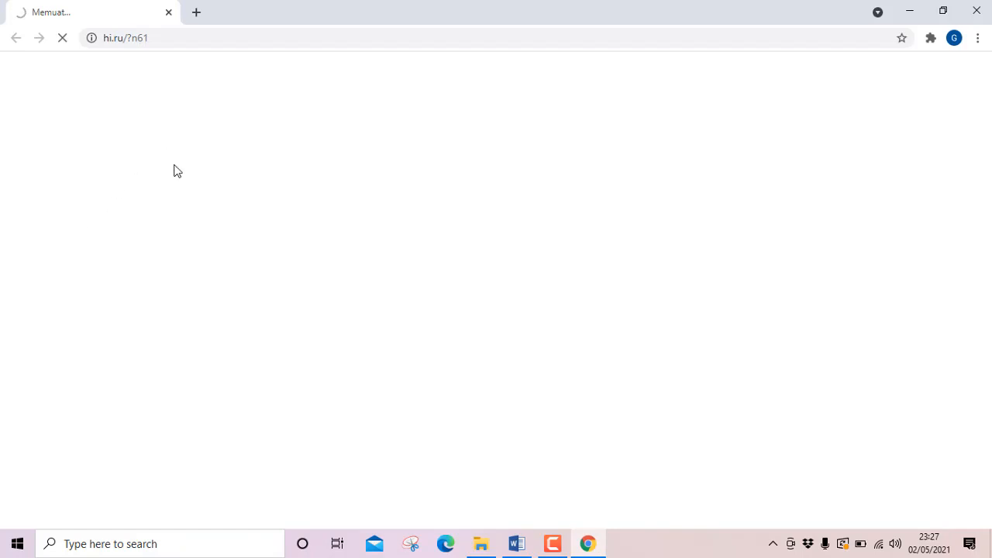
{"action": "left_click", "coordinate": [196, 13]}
{"action": "left_click", "coordinate": [170, 13]}
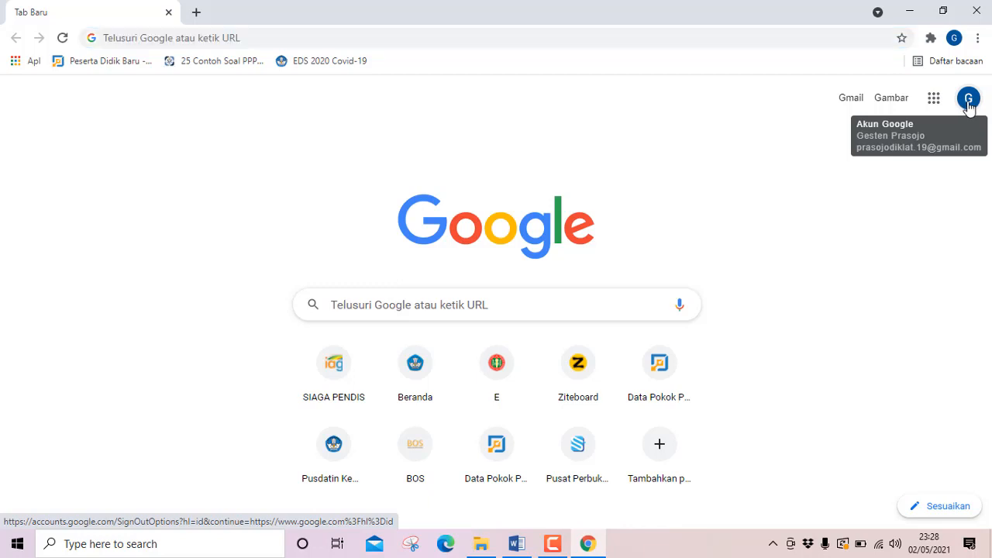
Review the list of signed-in Google accounts and the options to add an account or sign out.
{"action": "left_click", "coordinate": [967, 103]}
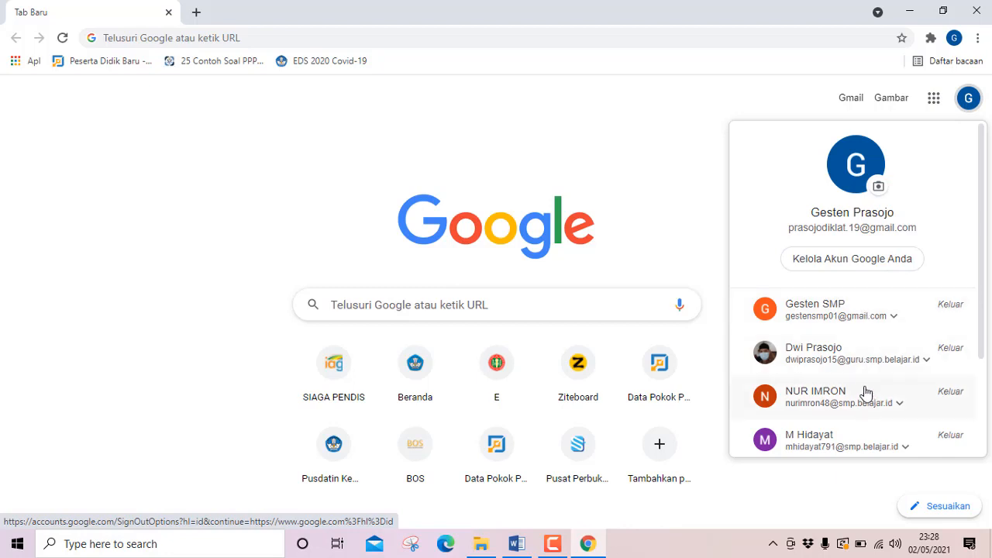
{"action": "scroll", "coordinate": [861, 369], "scroll_direction": "down", "scroll_amount": 3}
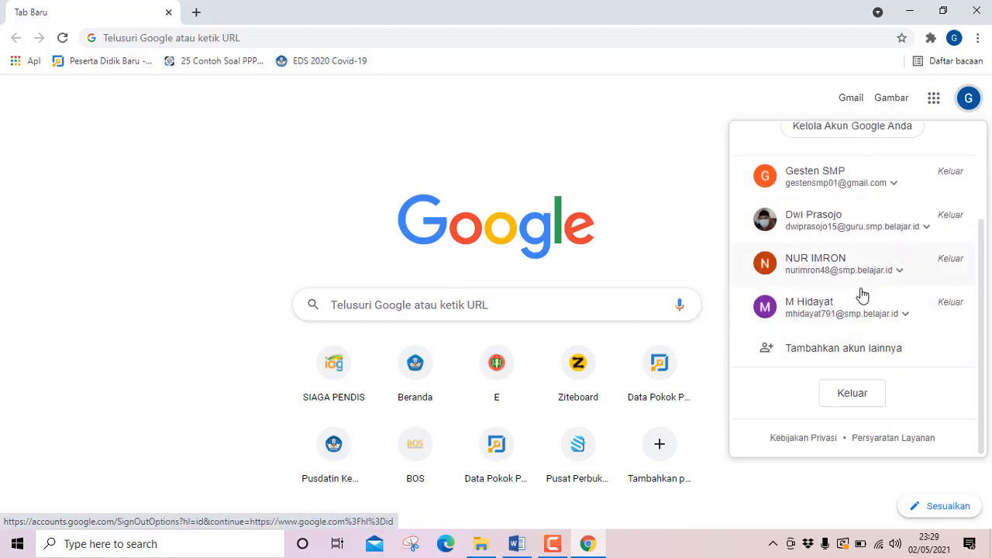
{"action": "scroll", "coordinate": [859, 292], "scroll_direction": "up", "scroll_amount": 2}
{"action": "scroll", "coordinate": [852, 287], "scroll_direction": "down", "scroll_amount": 1}
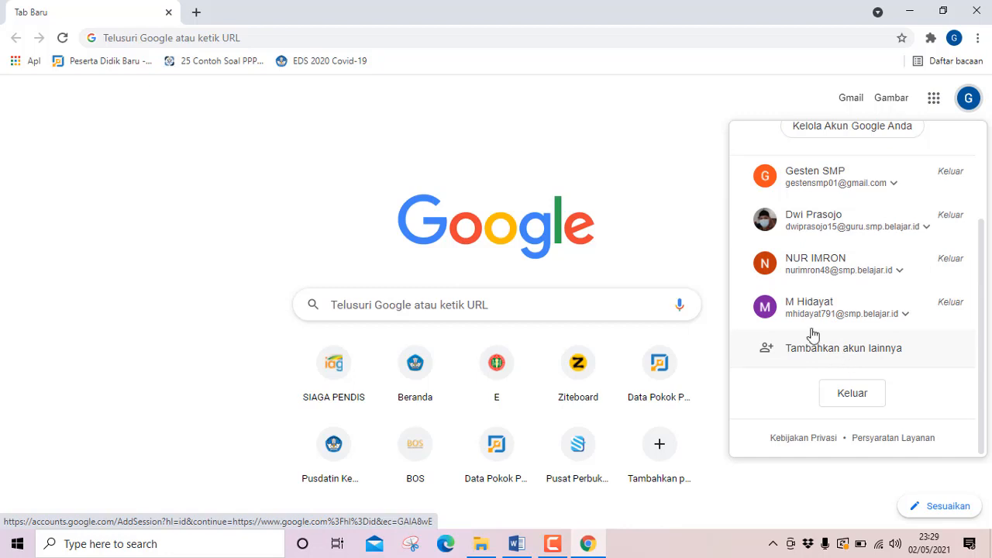
{"action": "scroll", "coordinate": [849, 345], "scroll_direction": "up", "scroll_amount": 3}
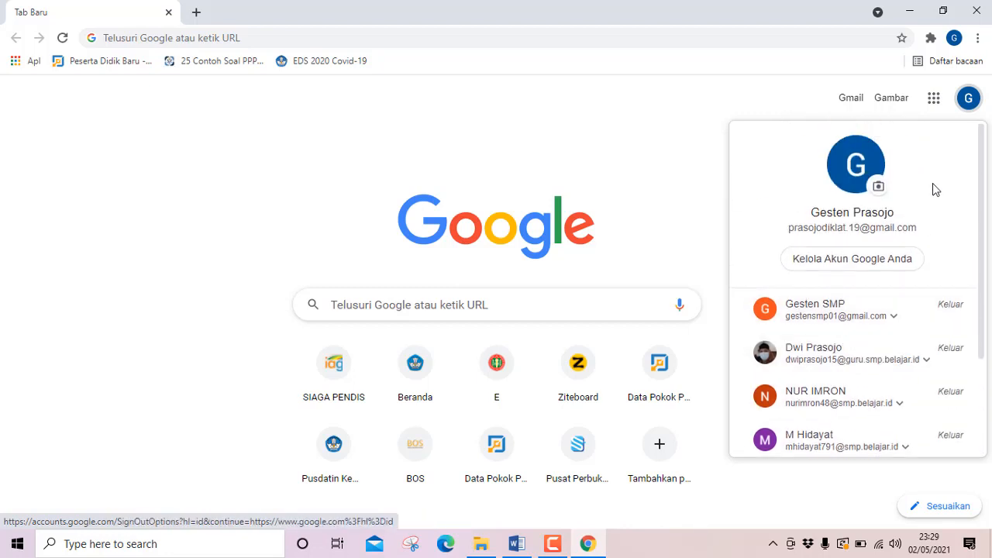
{"action": "scroll", "coordinate": [898, 281], "scroll_direction": "down", "scroll_amount": 3}
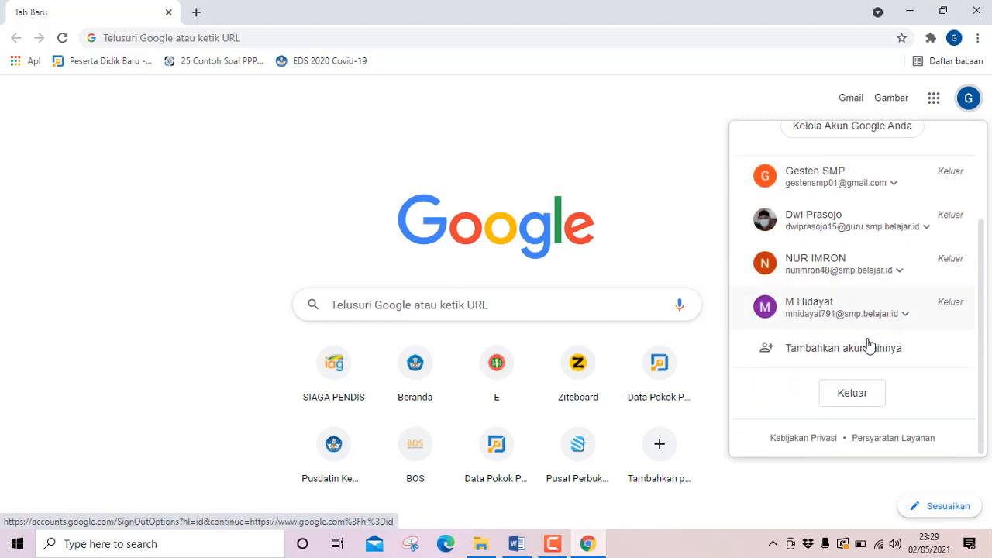
{"action": "scroll", "coordinate": [798, 310], "scroll_direction": "up", "scroll_amount": 3}
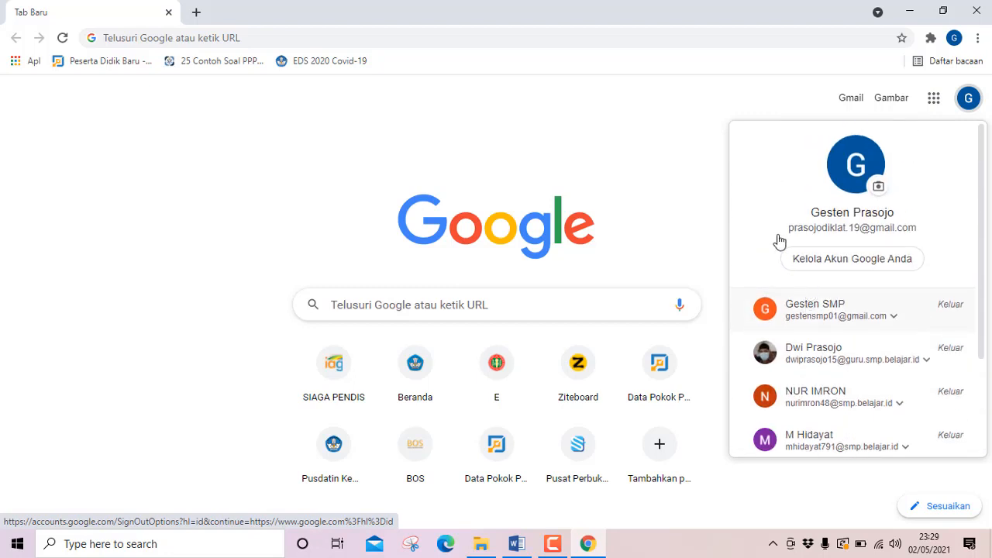
{"action": "left_click", "coordinate": [691, 164]}
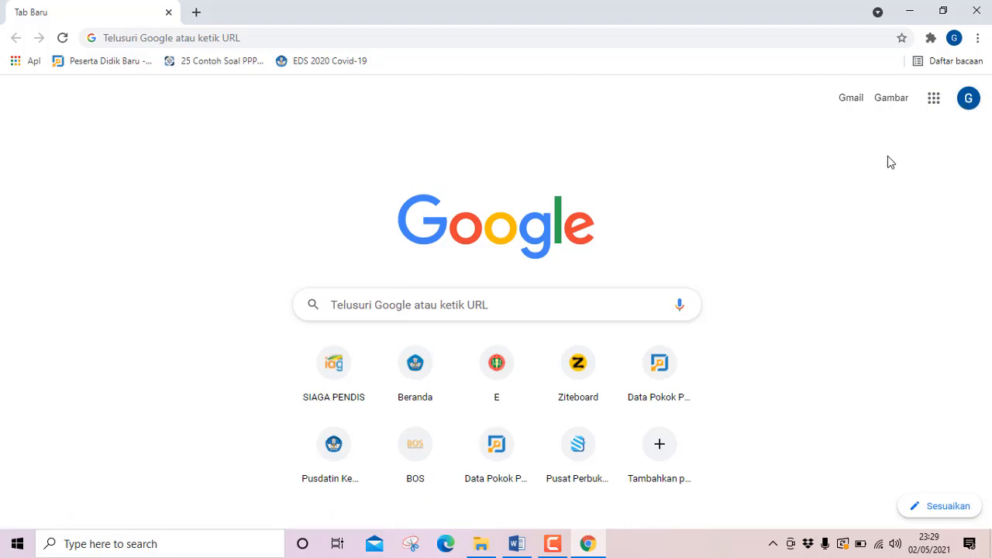
Open Google Drive from the list of Google apps.
{"action": "left_click", "coordinate": [932, 110]}
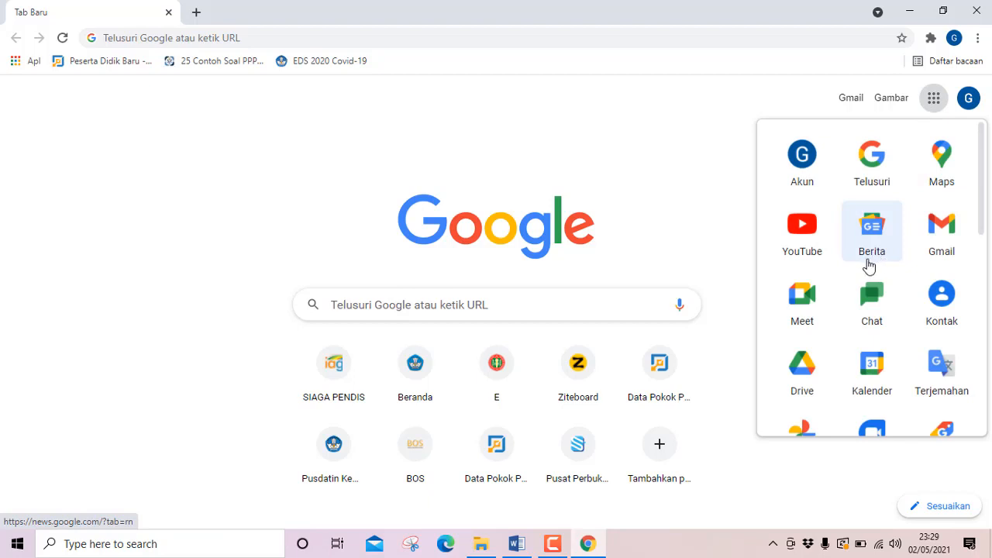
{"action": "scroll", "coordinate": [852, 267], "scroll_direction": "down", "scroll_amount": 2}
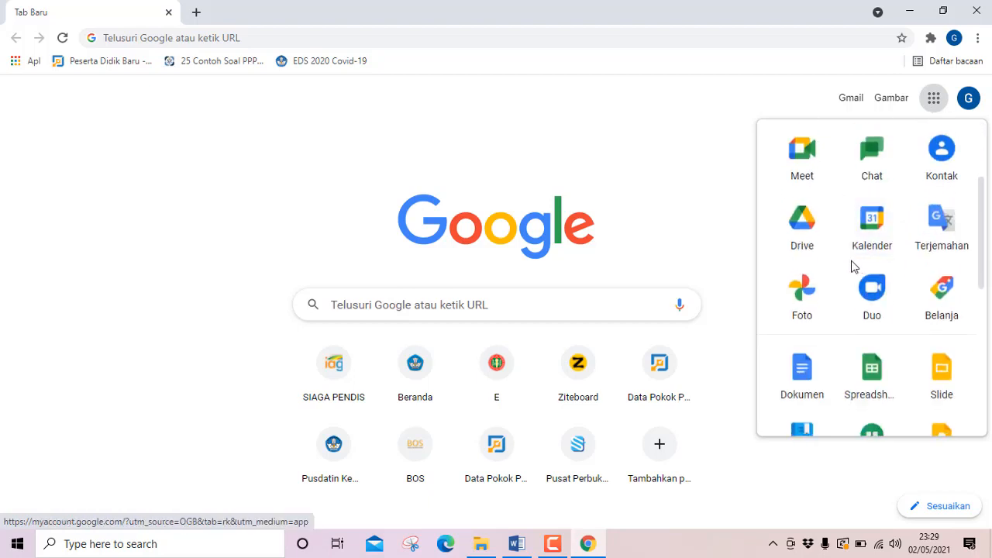
{"action": "left_click", "coordinate": [802, 231]}
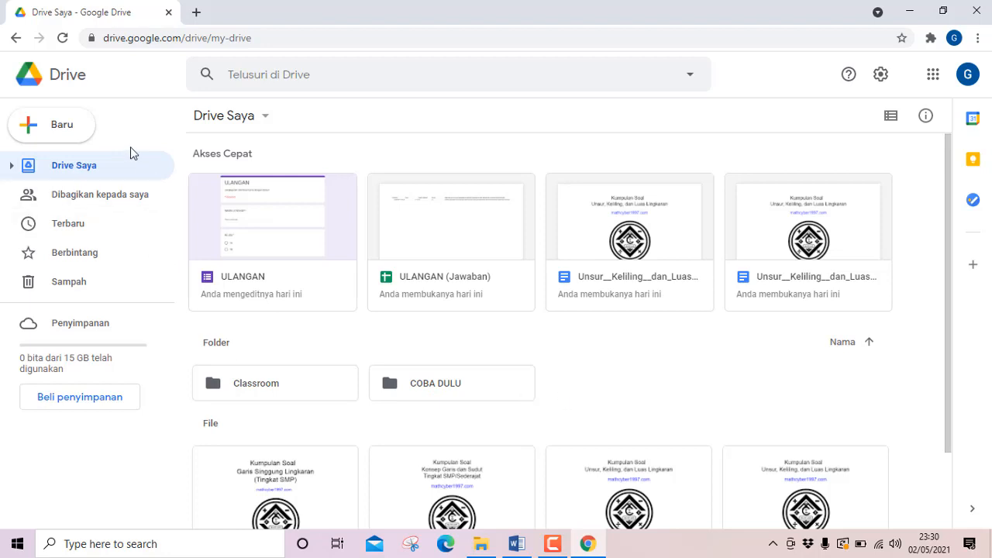
Create a new folder named SOAL IPA KELAS 7 in Drive Saya.
{"action": "left_click", "coordinate": [28, 134]}
{"action": "left_click", "coordinate": [52, 133]}
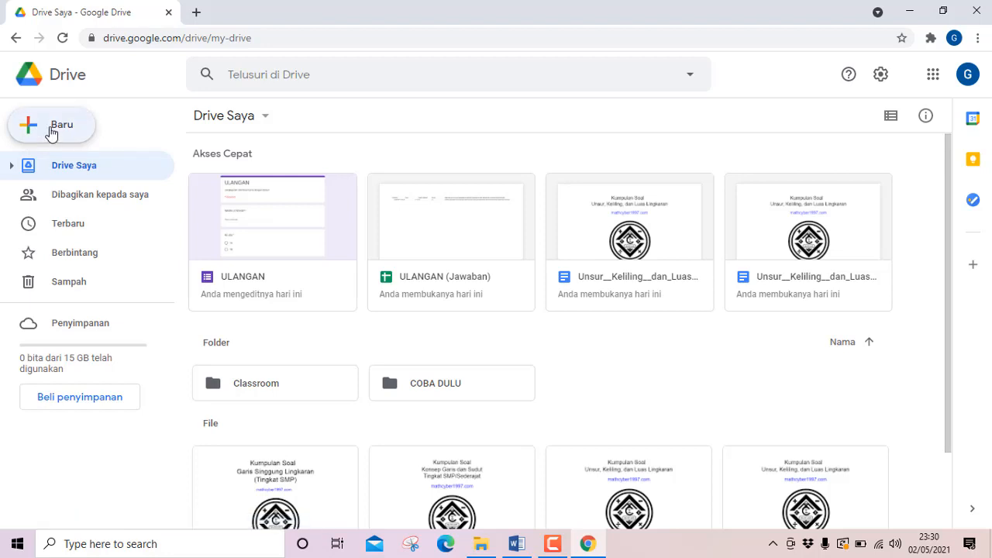
{"action": "left_click", "coordinate": [54, 133]}
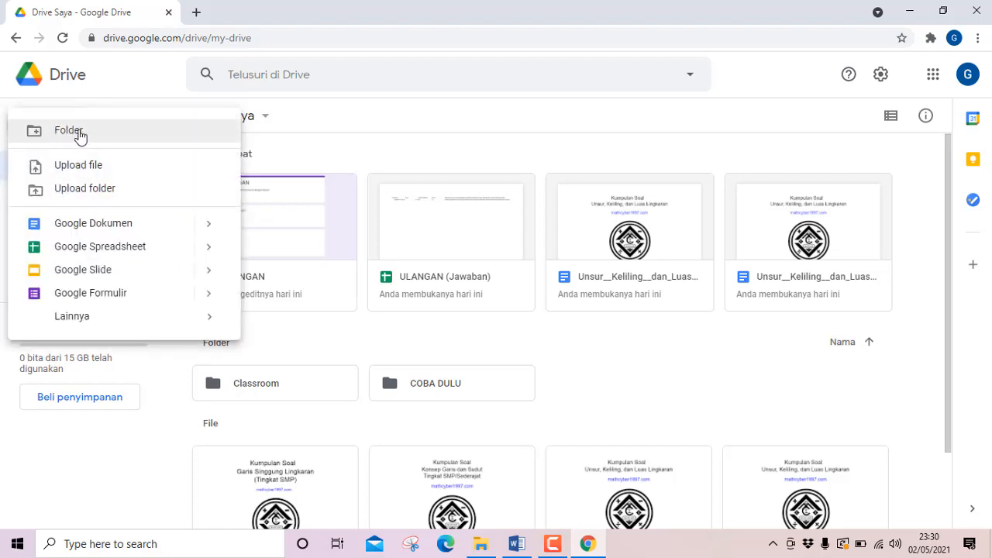
{"action": "left_click", "coordinate": [91, 137]}
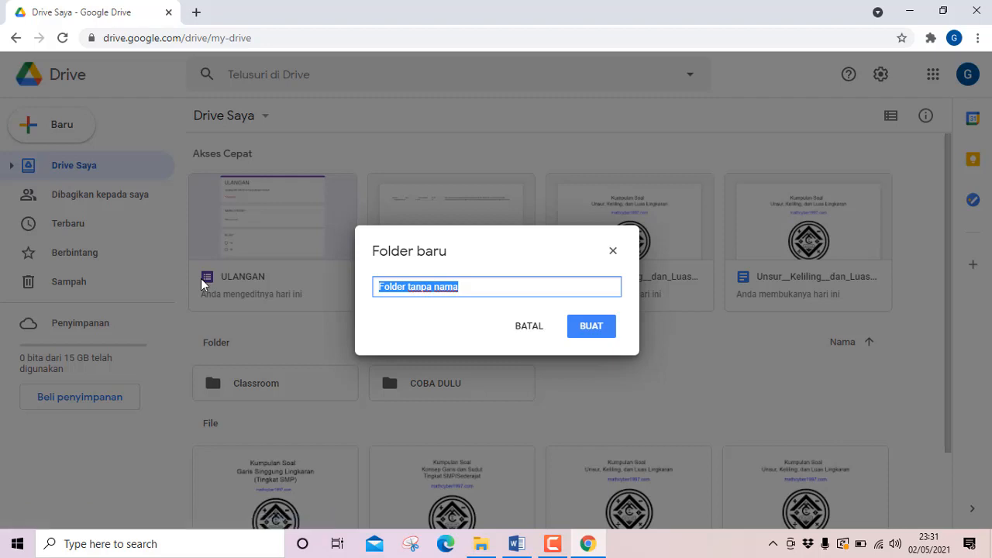
{"action": "type", "text": "S"}
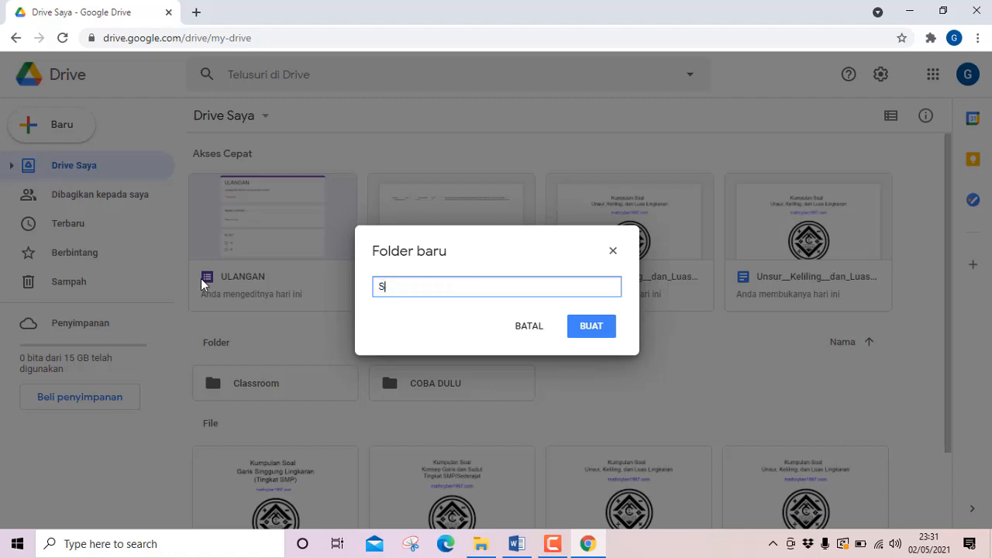
{"action": "type", "text": "OAL IPA KELAS 7"}
{"action": "left_click", "coordinate": [599, 337]}
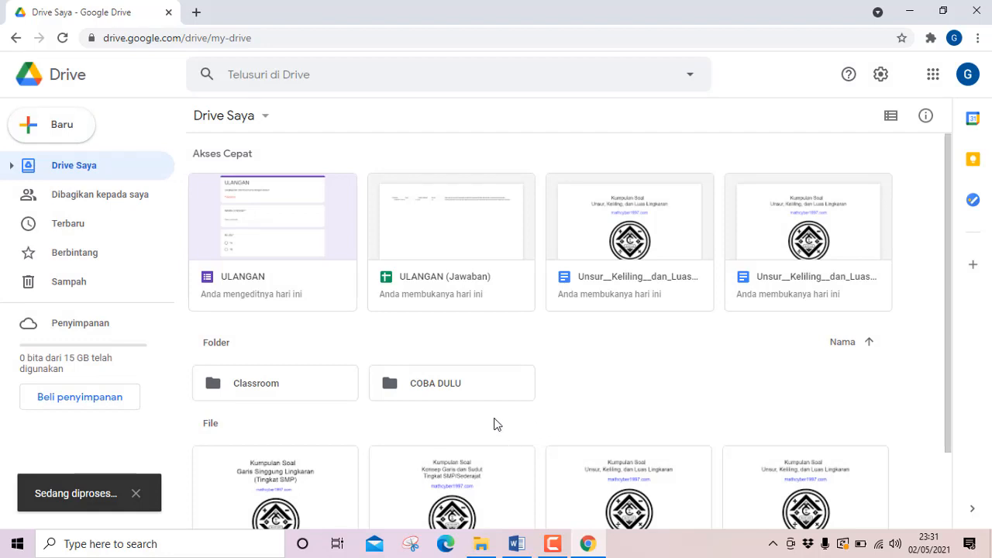
Open the SOAL IPA KELAS 7 folder and create a blank Google Formulir in it.
{"action": "scroll", "coordinate": [302, 453], "scroll_direction": "down", "scroll_amount": 1}
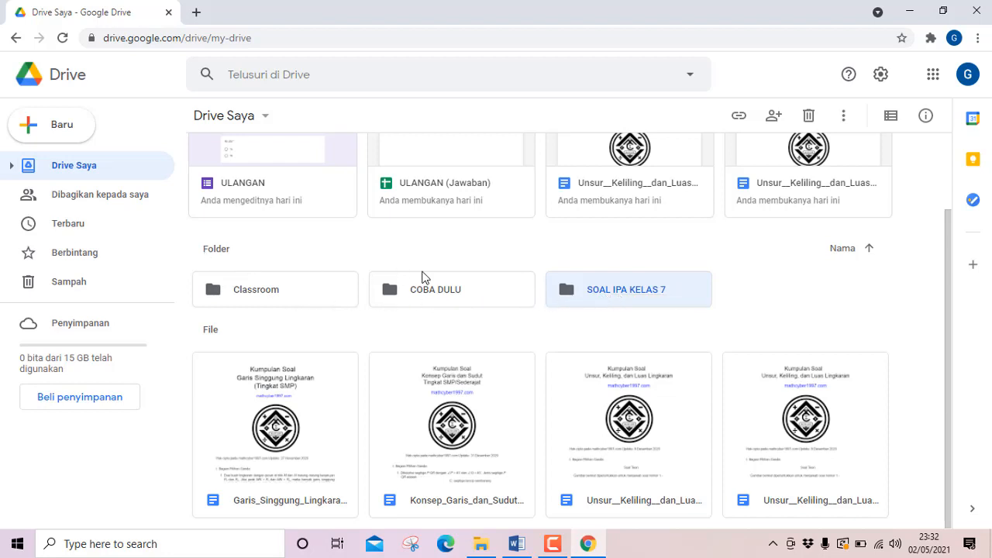
{"action": "double_click", "coordinate": [620, 298]}
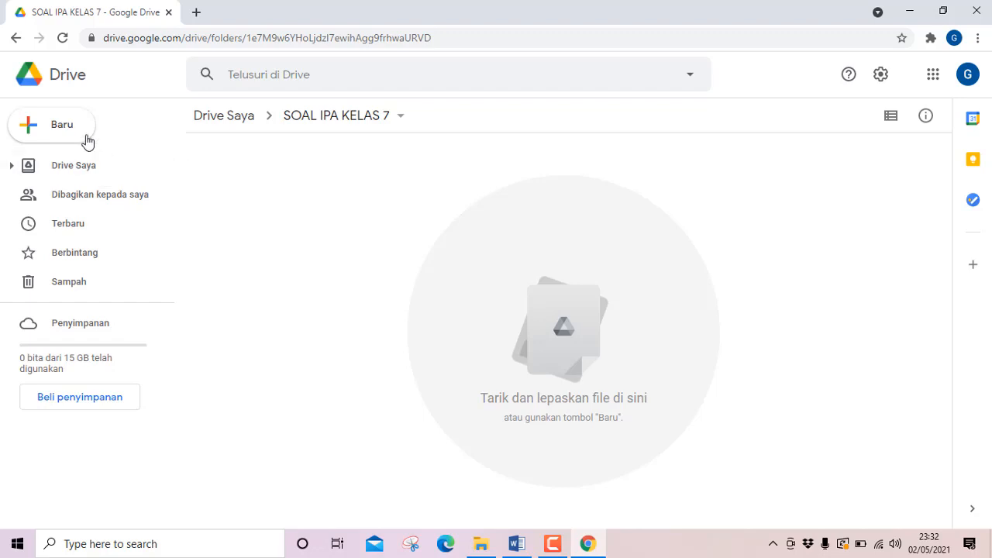
{"action": "left_click", "coordinate": [47, 133]}
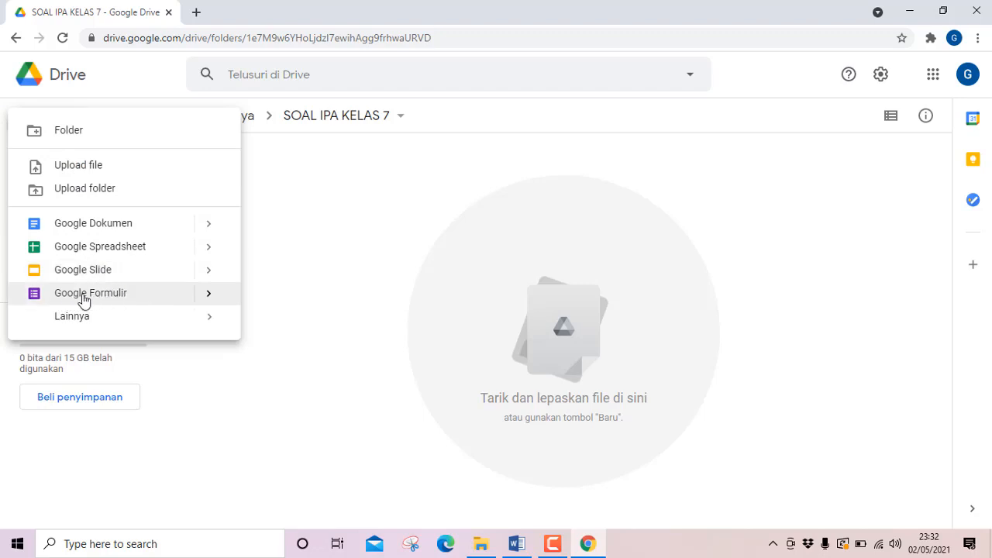
{"action": "mouse_move", "coordinate": [209, 300]}
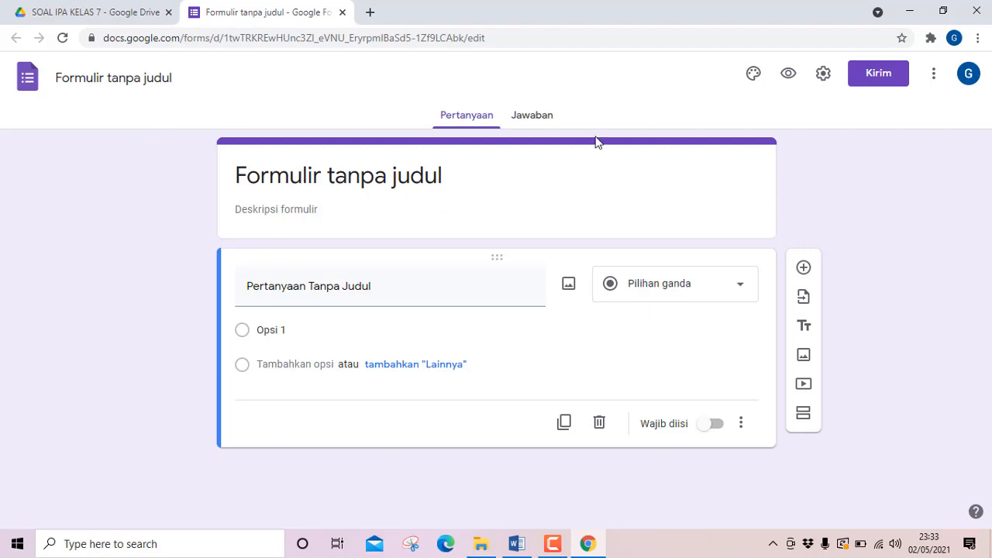
In the form's settings, enable Batasi ke 1 jawaban and view the presentation options.
{"action": "left_click", "coordinate": [823, 79]}
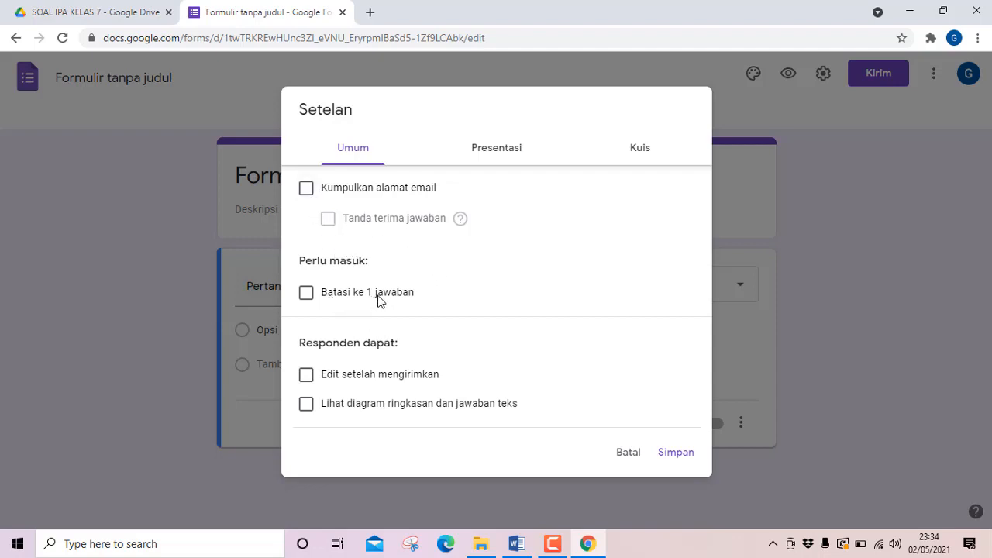
{"action": "left_click", "coordinate": [313, 297]}
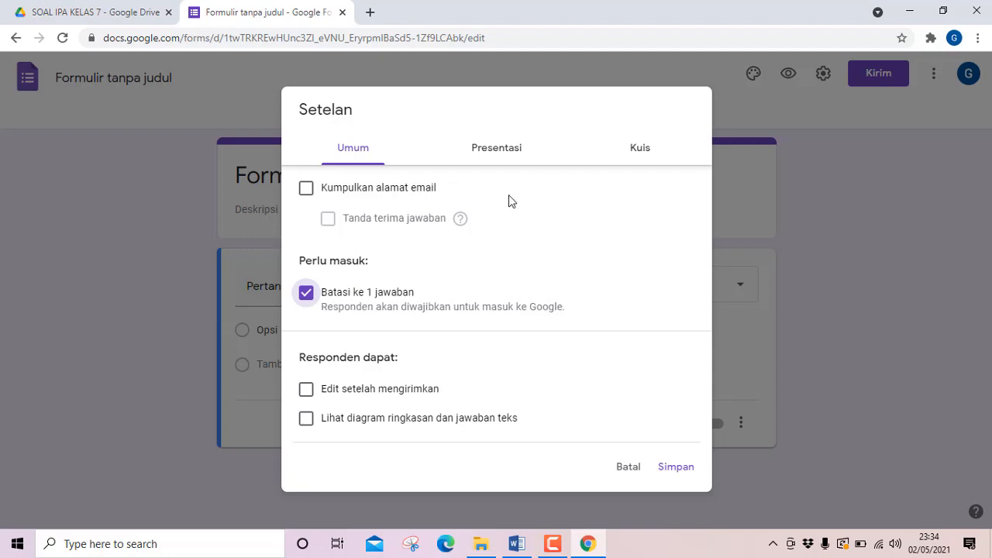
{"action": "left_click", "coordinate": [499, 153]}
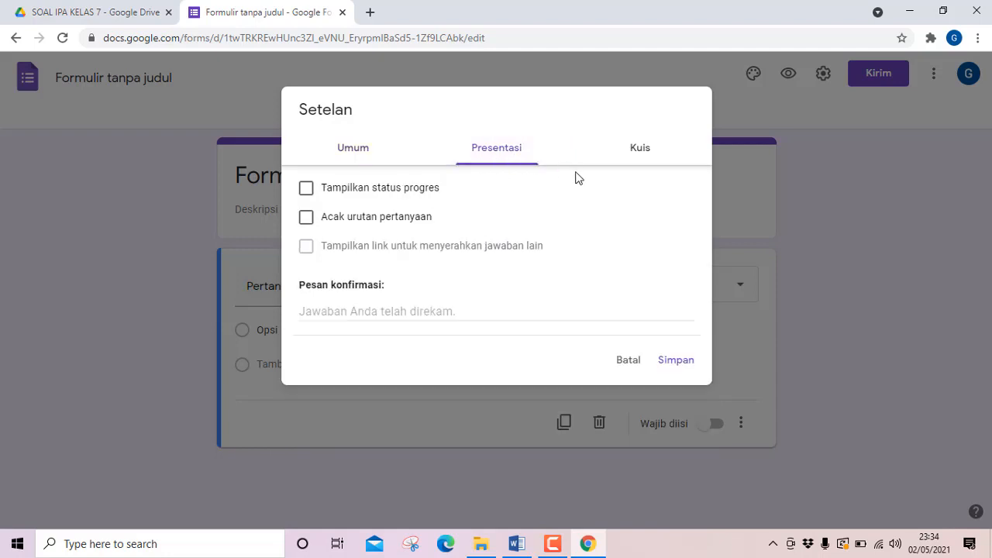
Make the form a quiz, disable Pertanyaan tak terjawab, Jawaban yang benar and Nilai poin for respondents, and save the settings.
{"action": "left_click", "coordinate": [643, 153]}
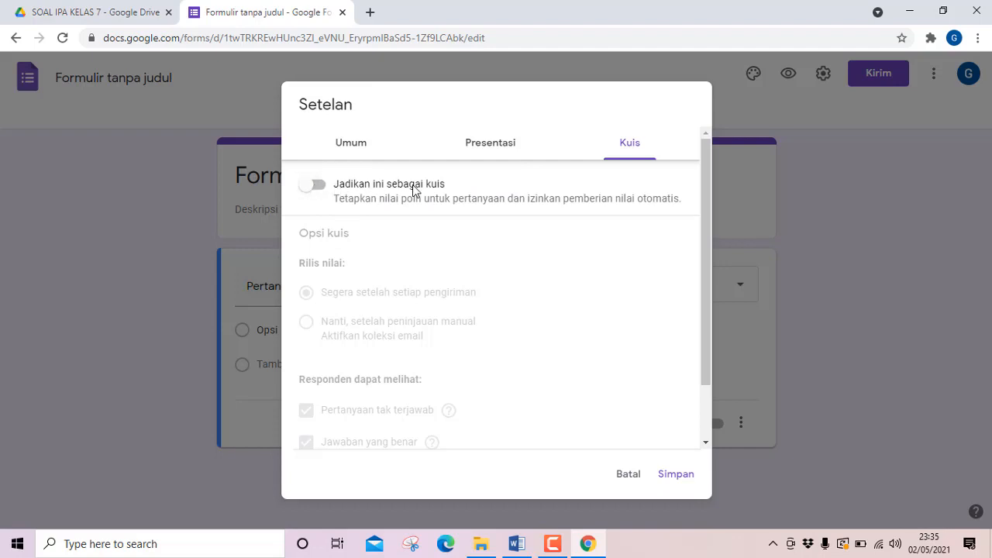
{"action": "left_click", "coordinate": [322, 191]}
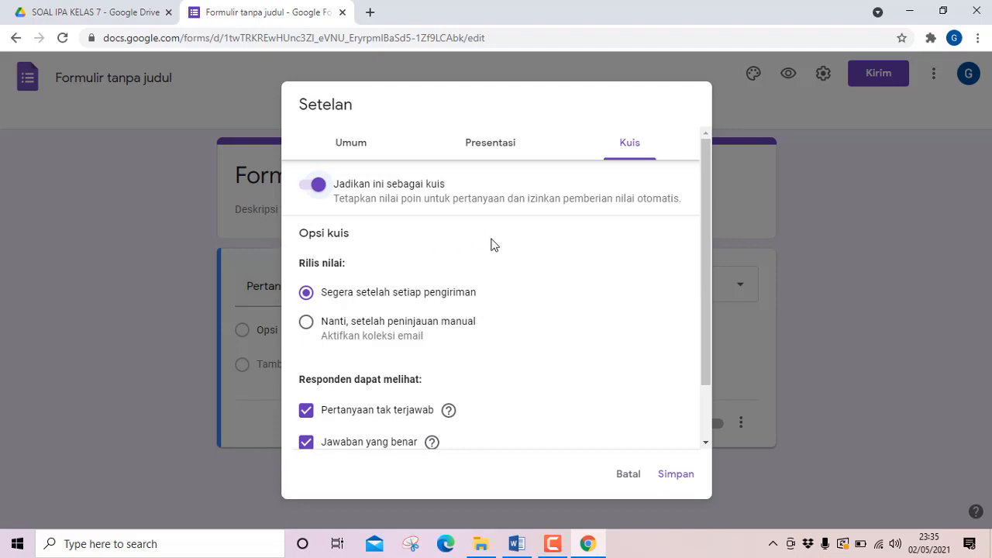
{"action": "scroll", "coordinate": [491, 245], "scroll_direction": "down", "scroll_amount": 2}
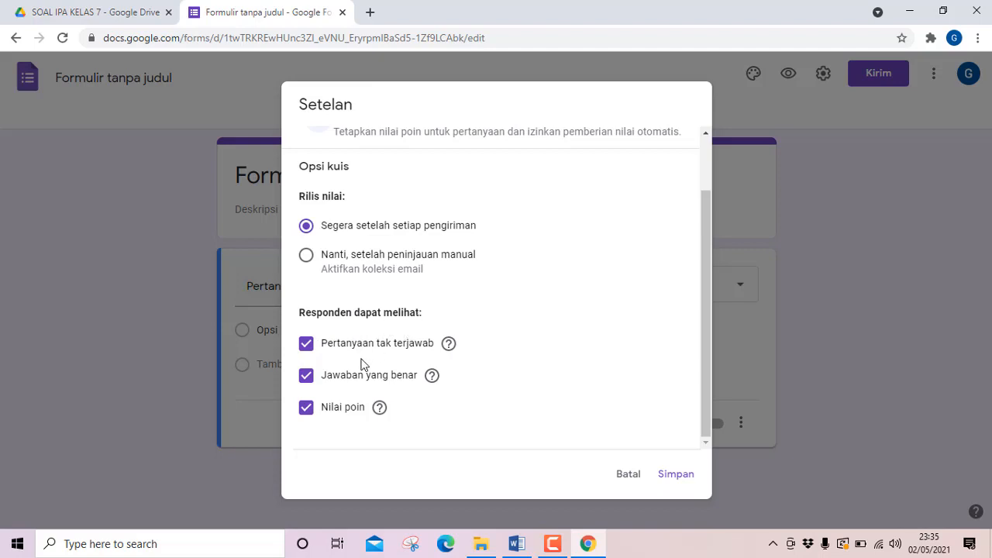
{"action": "left_click", "coordinate": [308, 411]}
{"action": "left_click", "coordinate": [308, 376]}
{"action": "left_click", "coordinate": [307, 347]}
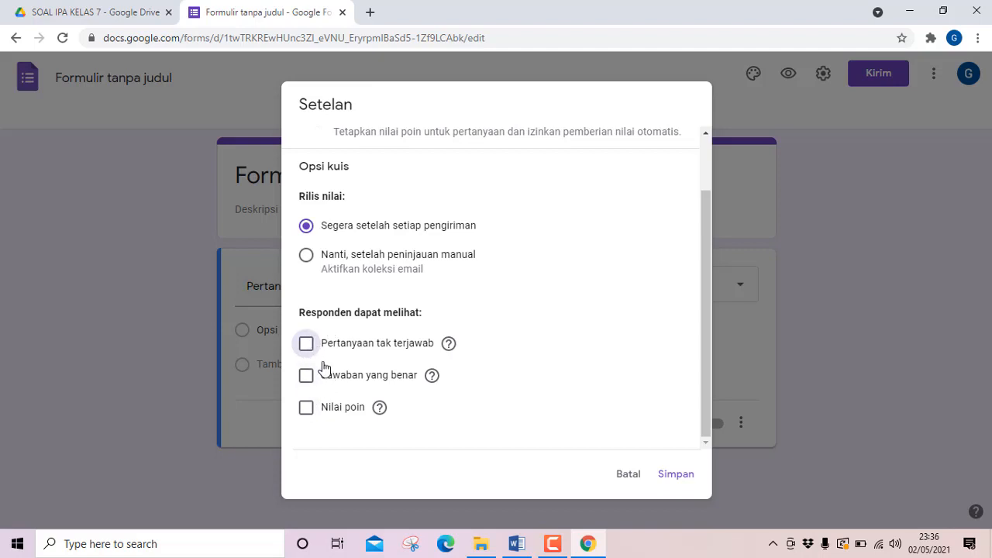
{"action": "left_click", "coordinate": [675, 474]}
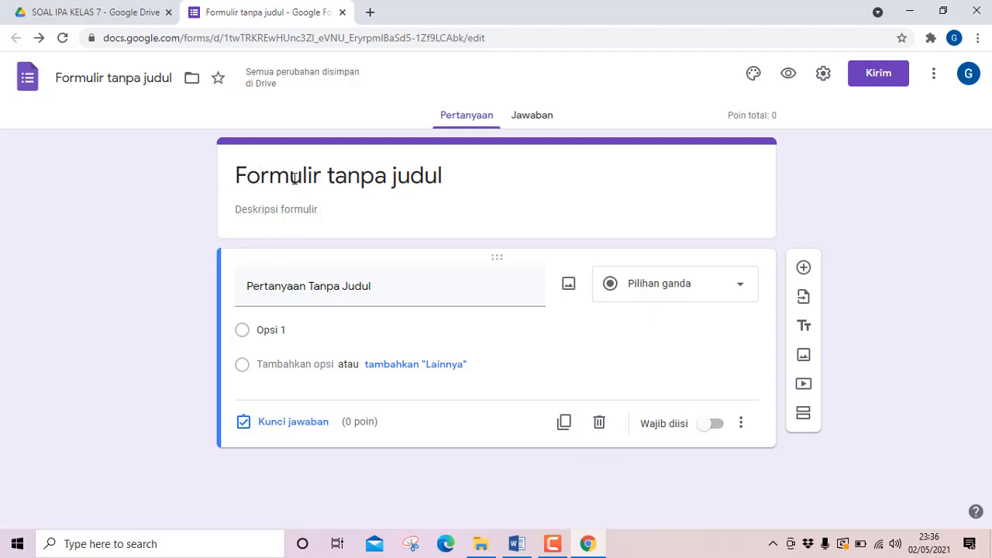
Replace the form's heading with UJI KOMPETENSI 1 and select the new heading text.
{"action": "left_click", "coordinate": [294, 179]}
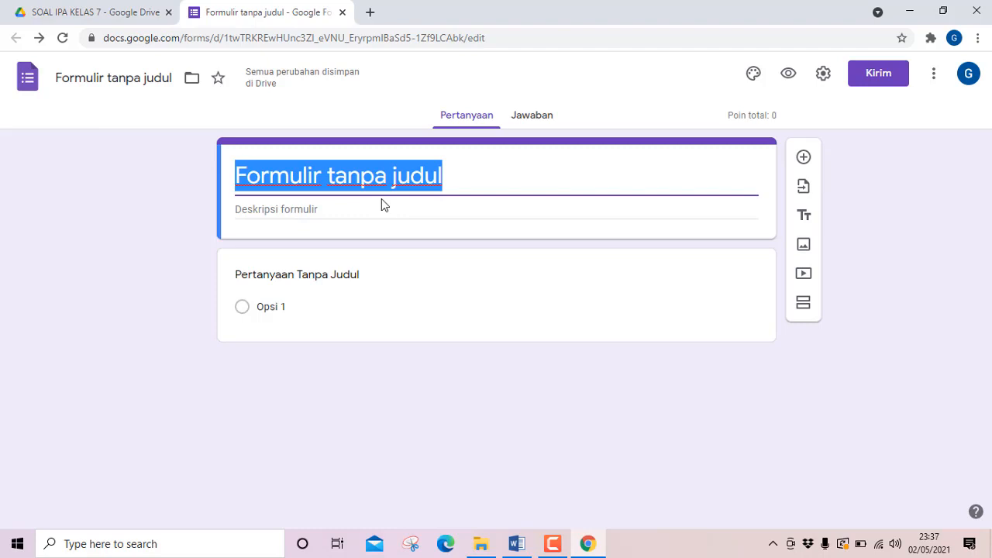
{"action": "type", "text": "UJI"}
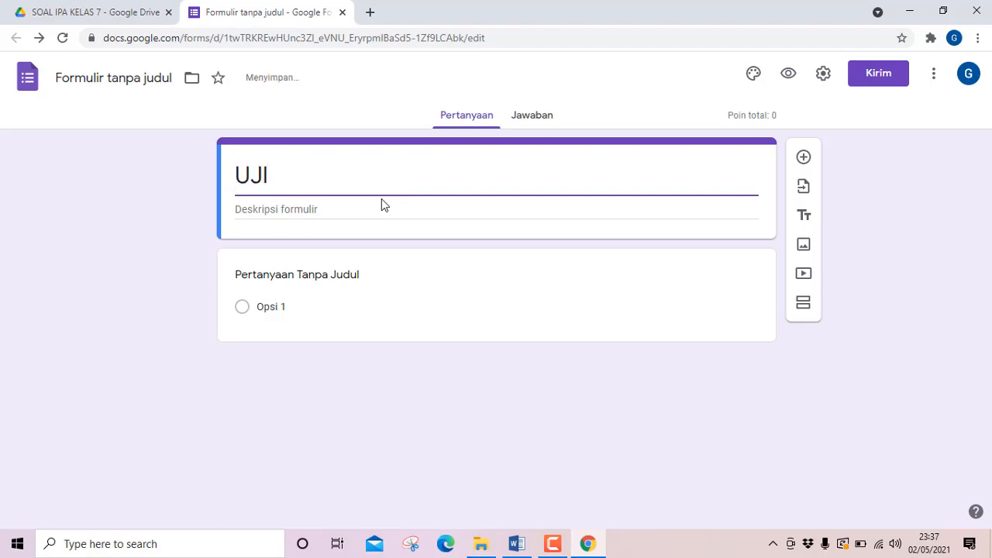
{"action": "type", "text": " KOMP"}
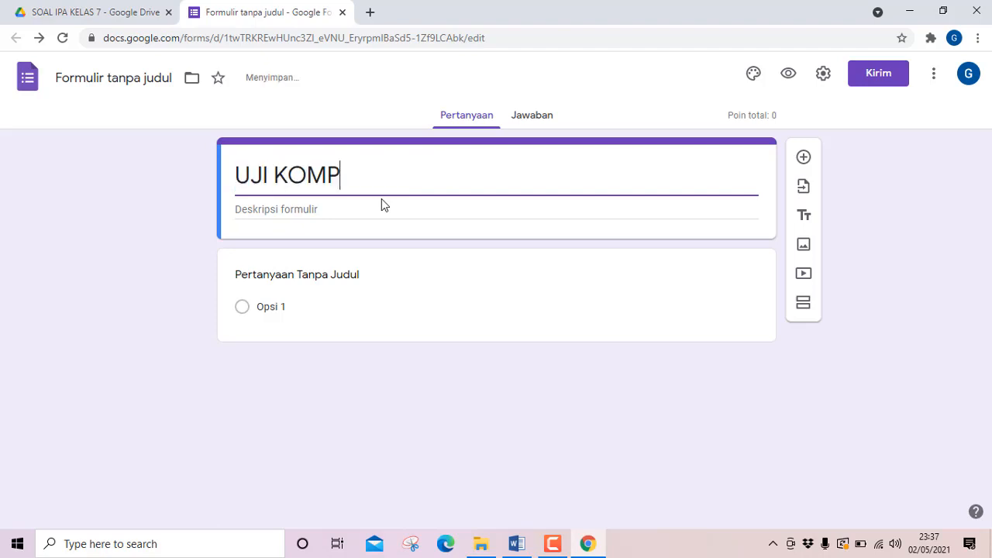
{"action": "type", "text": "ETEN"}
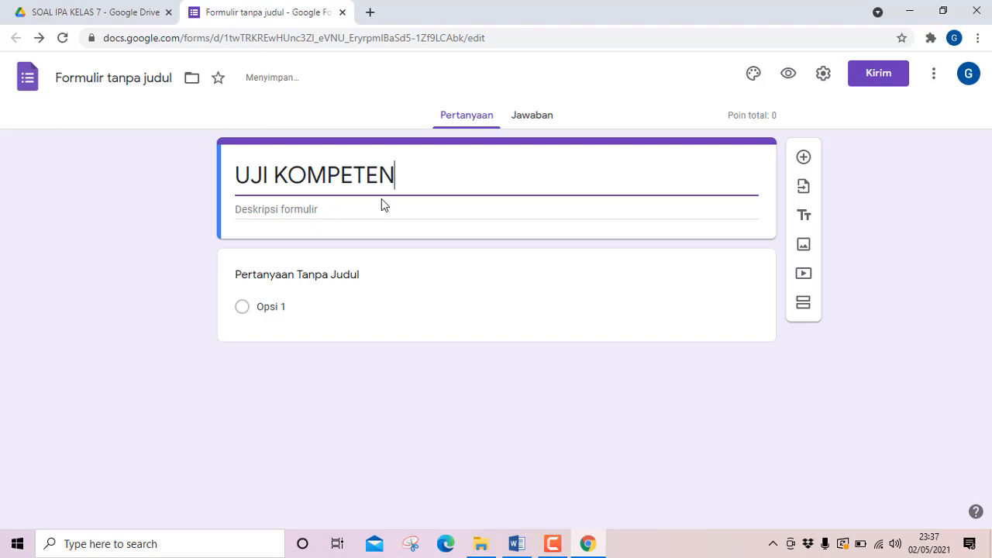
{"action": "type", "text": "SI 1"}
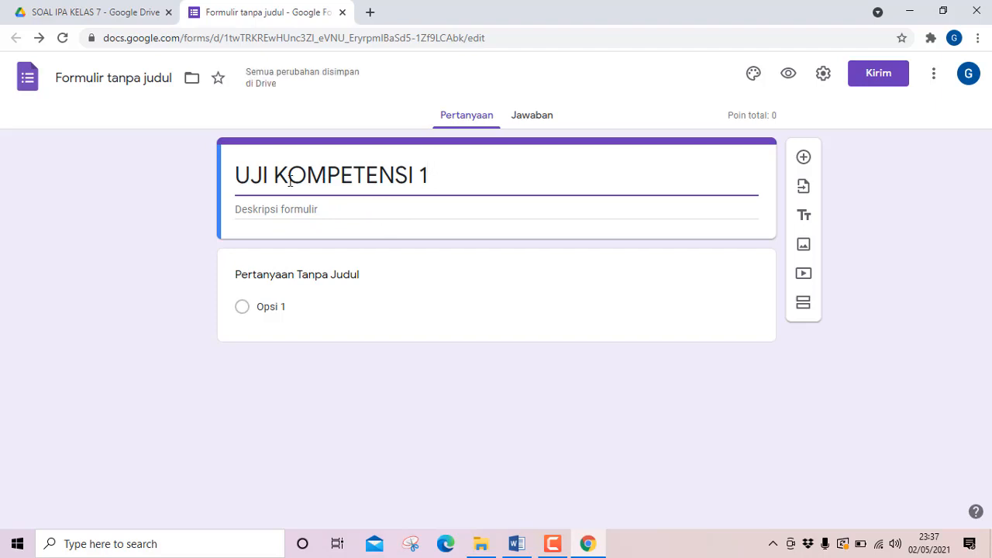
{"action": "left_click_drag", "start_coordinate": [428, 175], "coordinate": [224, 182]}
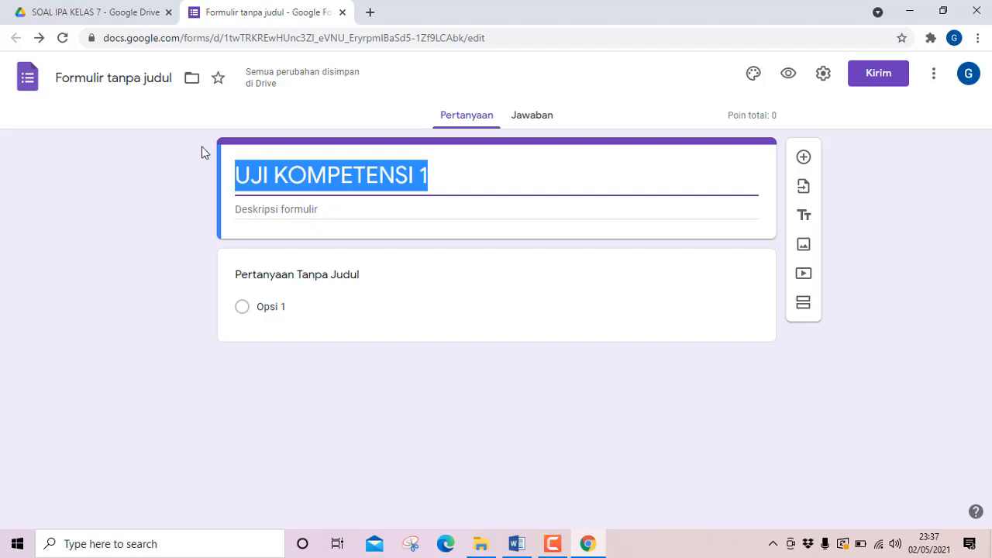
Name the form file UJI KOMPETENSI 1 and enter the form description "Lengkapi identitas kamu dengan benar!".
{"action": "left_click", "coordinate": [89, 77]}
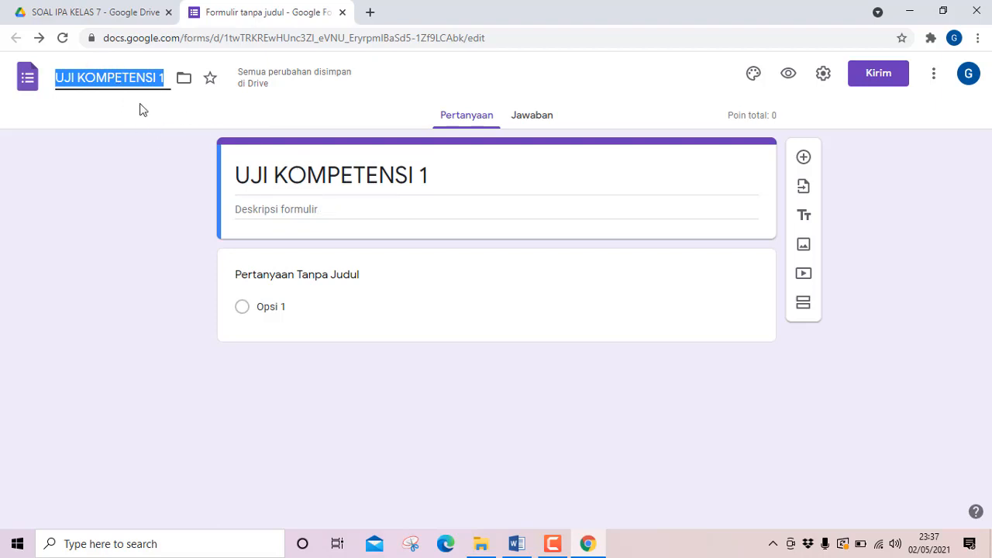
{"action": "left_click", "coordinate": [303, 208]}
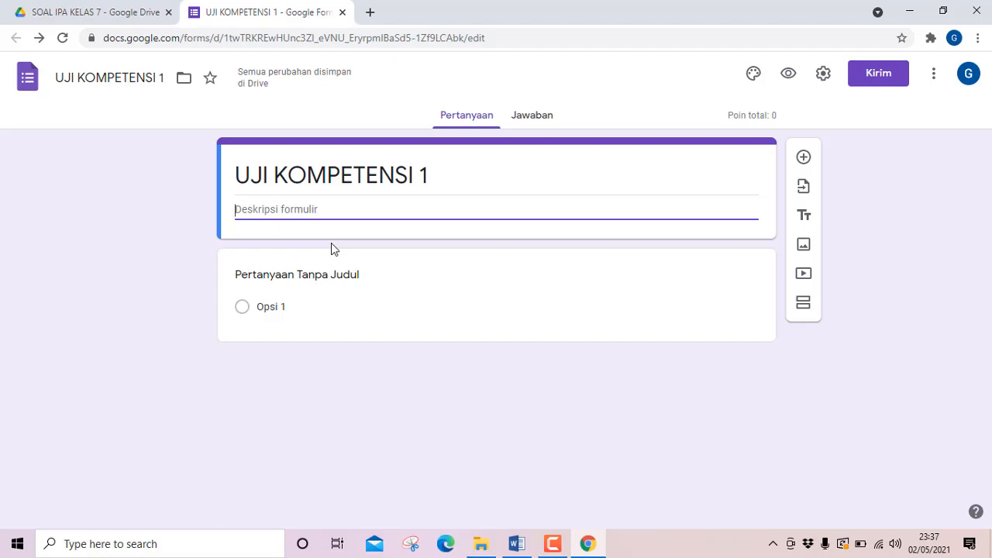
{"action": "type", "text": "Len"}
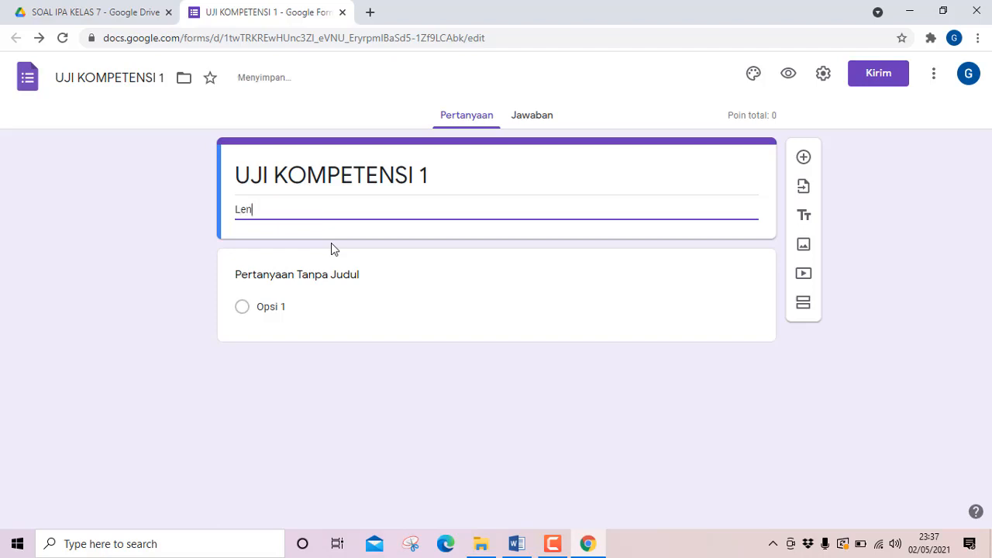
{"action": "type", "text": "gkapi identitas"}
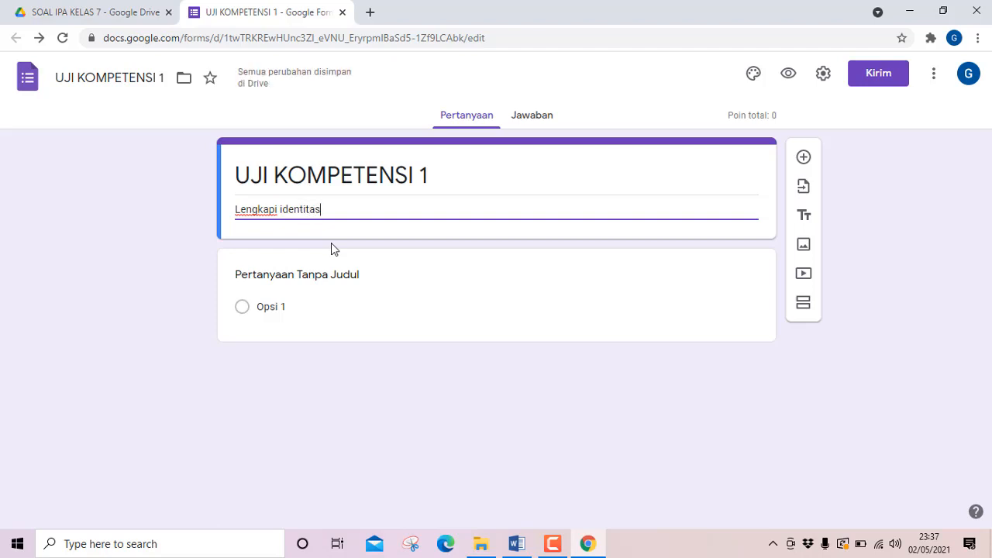
{"action": "type", "text": " ka"}
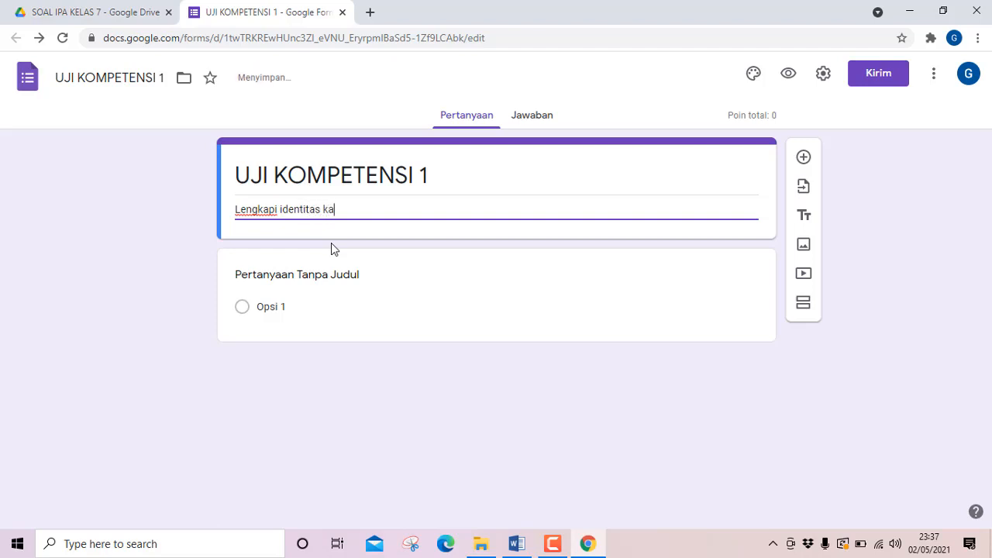
{"action": "type", "text": "mu dengan"}
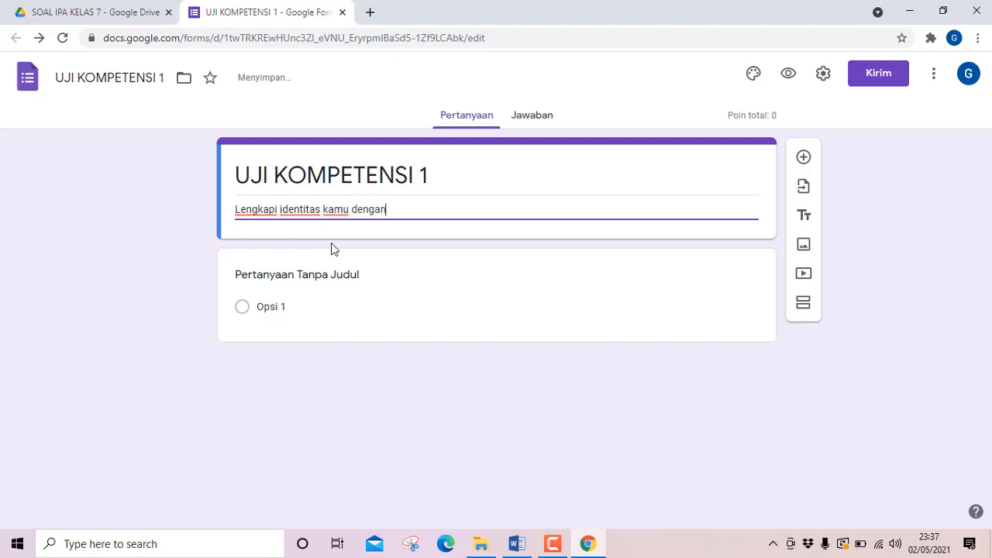
{"action": "type", "text": " benar!"}
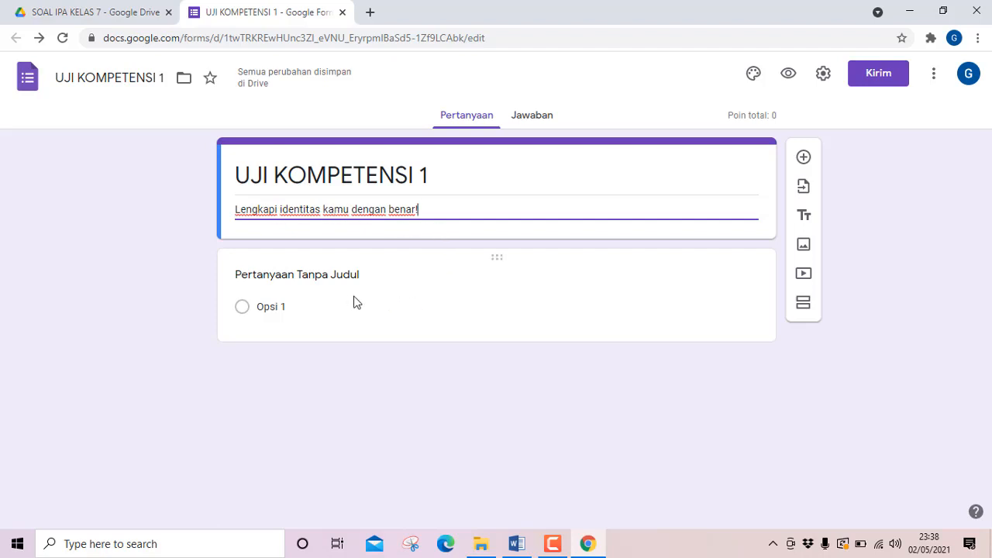
Replace the untitled question's text with NAMA LENGKAP.
{"action": "left_click", "coordinate": [302, 277]}
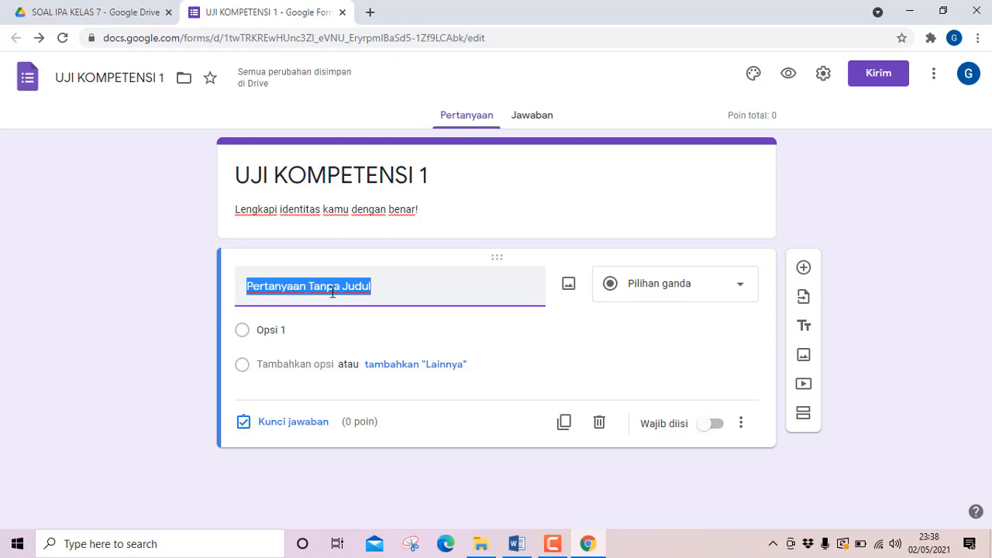
{"action": "type", "text": "N"}
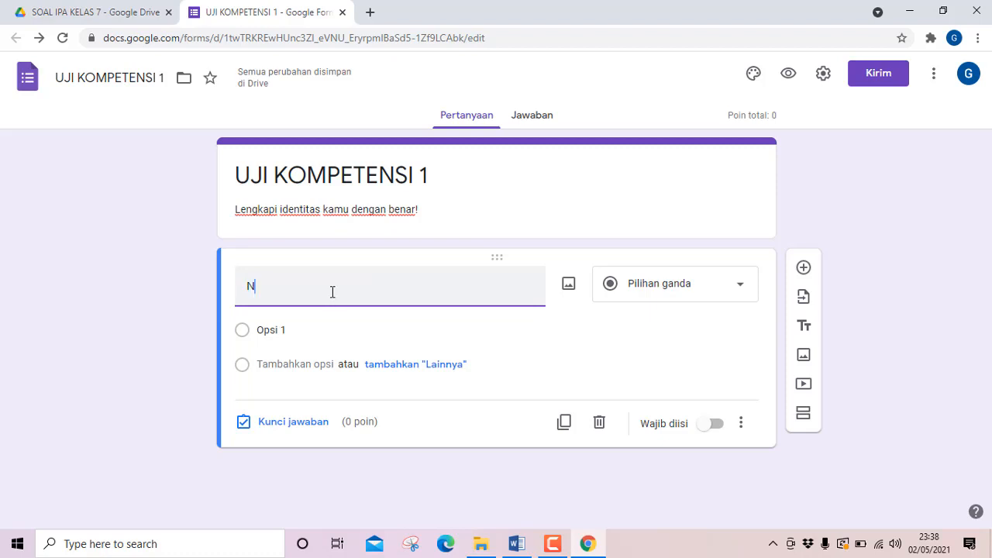
{"action": "type", "text": "AM"}
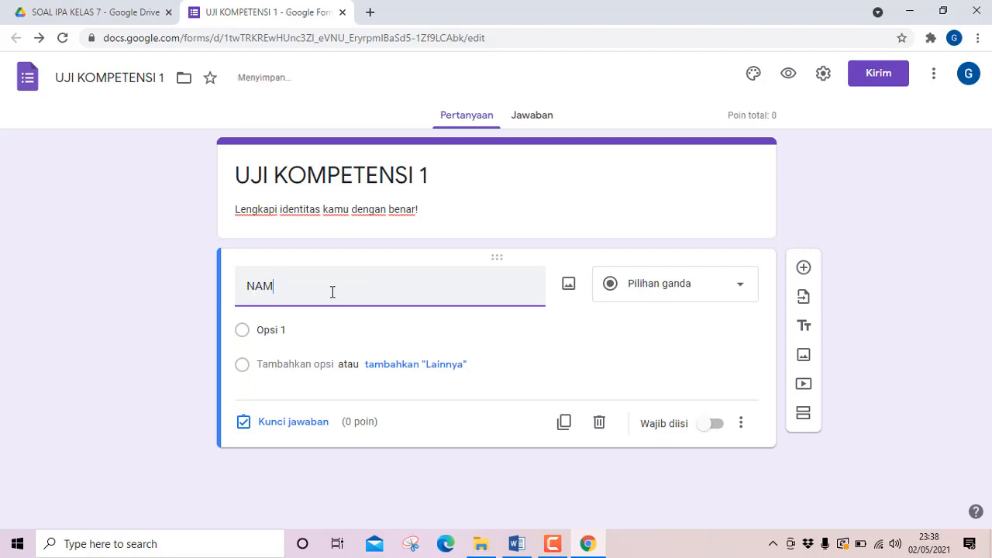
{"action": "type", "text": "A LE"}
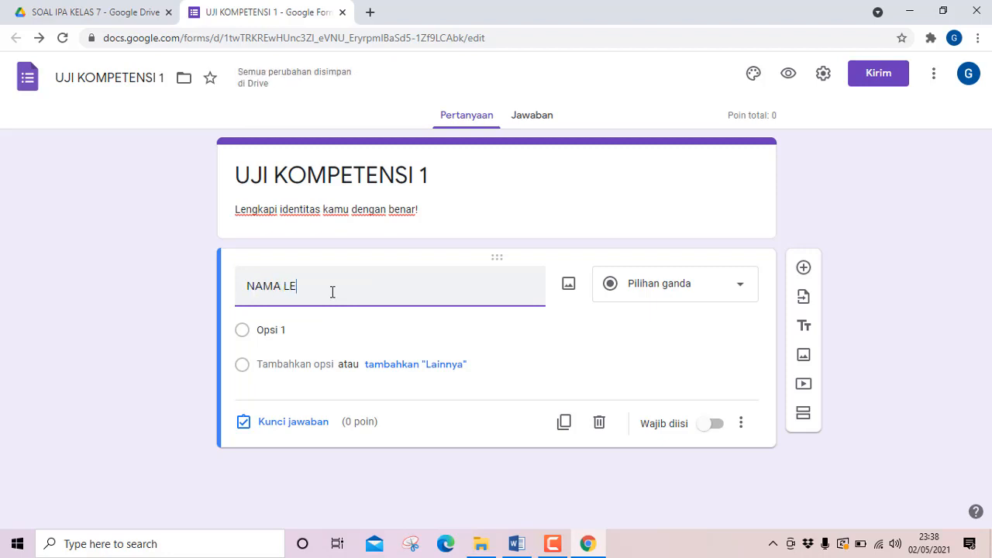
{"action": "type", "text": "NGKAP"}
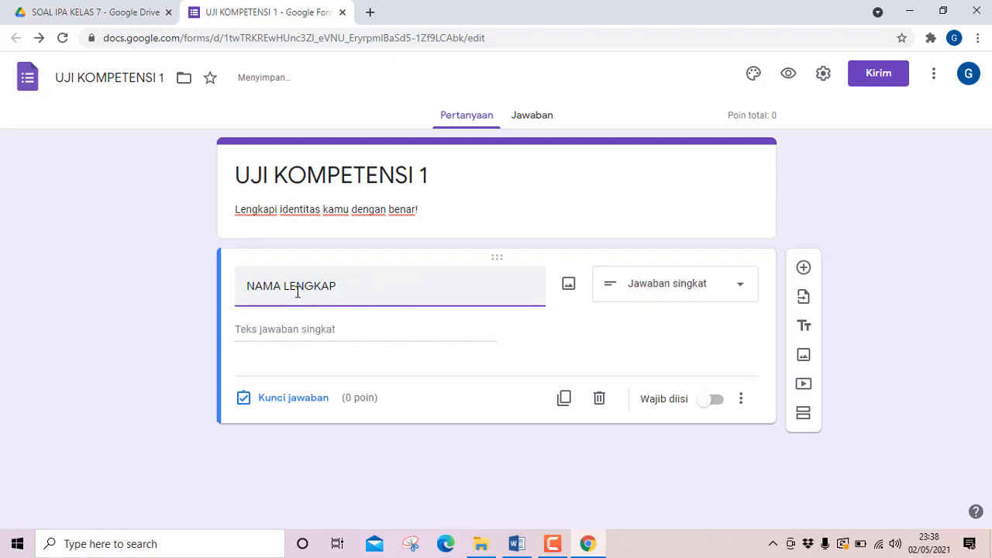
Choose Jawaban singkat as the answer type of the NAMA LENGKAP question and make it required.
{"action": "left_click", "coordinate": [741, 292]}
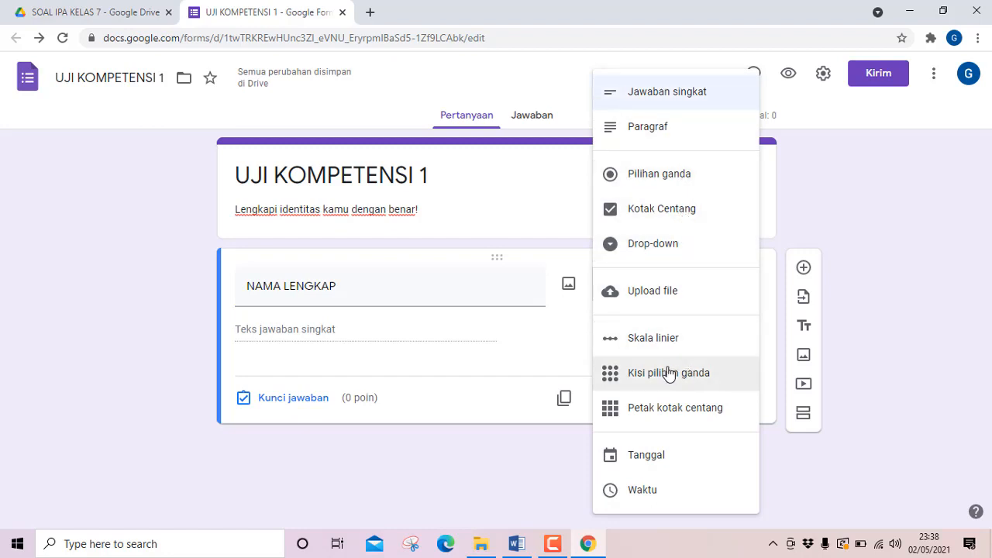
{"action": "left_click", "coordinate": [650, 99]}
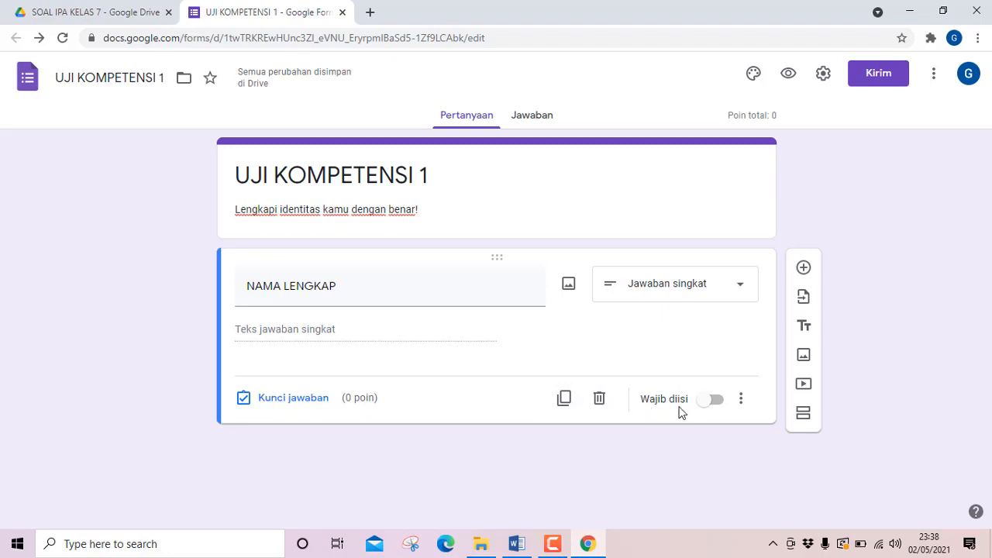
{"action": "left_click", "coordinate": [715, 403]}
Duplicate the NAMA LENGKAP question and retitle the copy KELAS.
{"action": "left_click", "coordinate": [563, 399]}
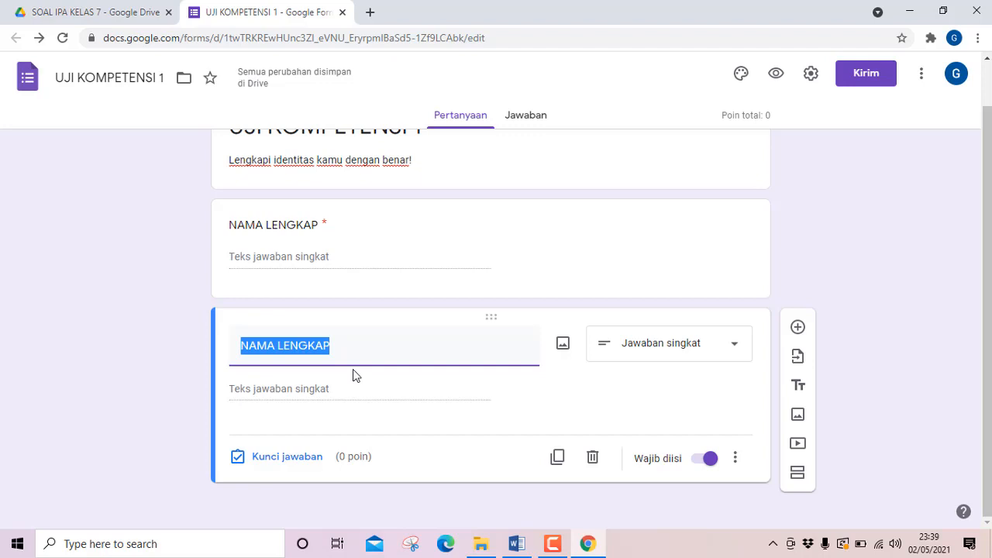
{"action": "type", "text": "KE"}
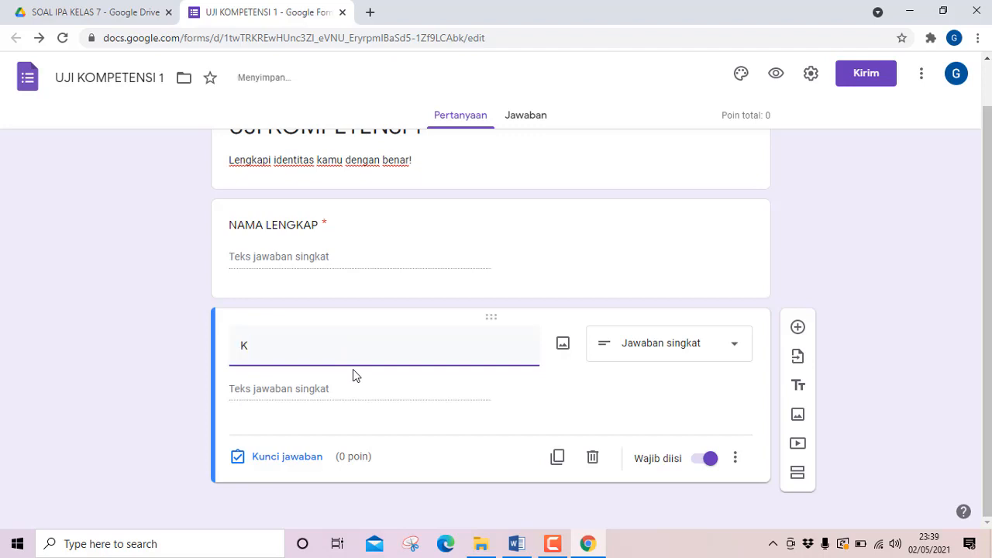
{"action": "type", "text": "AS"}
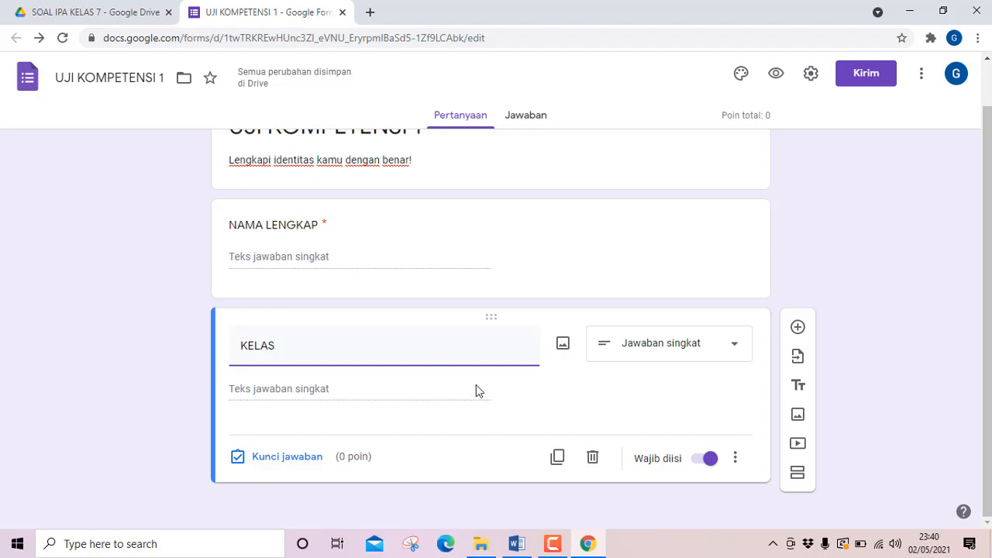
Change the KELAS question to Pilihan ganda and give it the options 7 A and 7 B.
{"action": "left_click", "coordinate": [734, 348]}
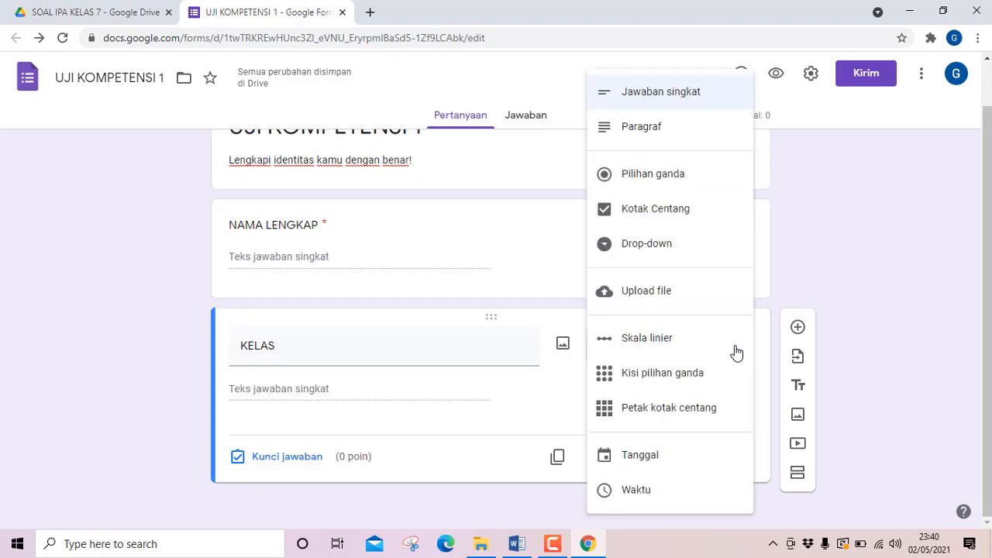
{"action": "left_click", "coordinate": [662, 186]}
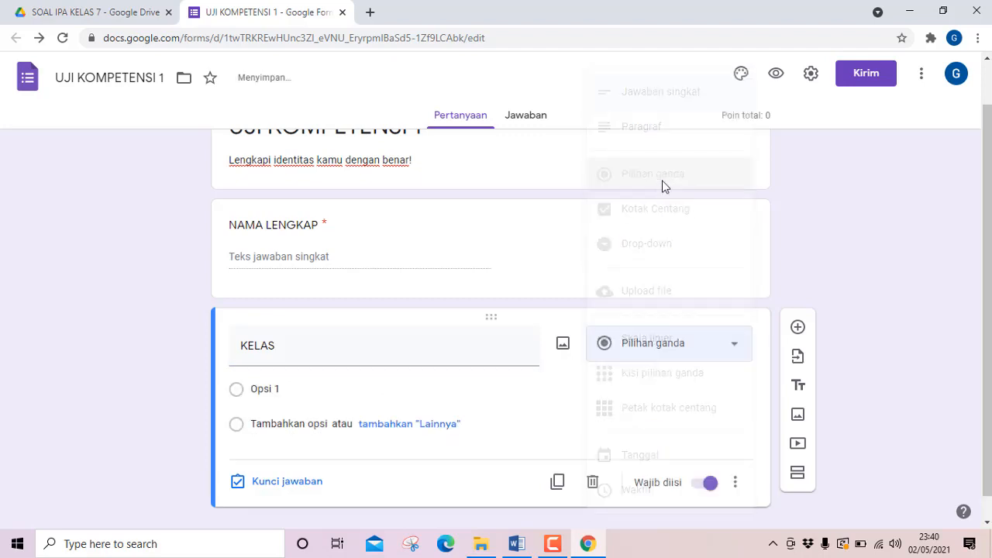
{"action": "left_click", "coordinate": [281, 389]}
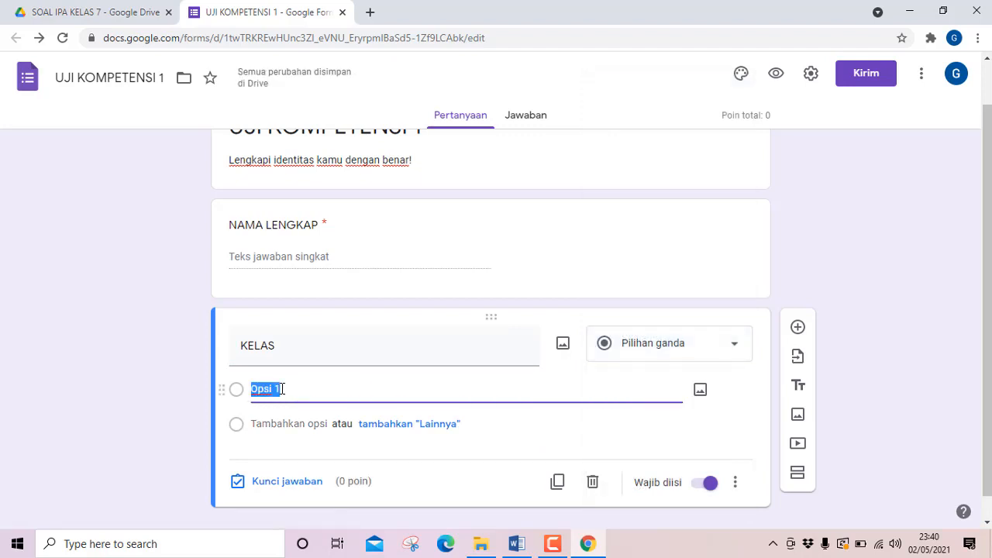
{"action": "type", "text": "7 A"}
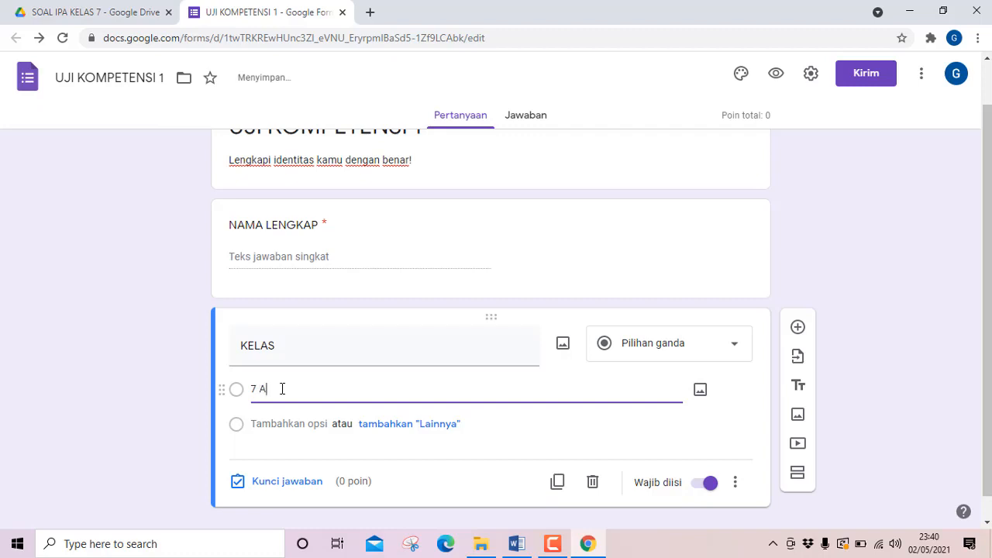
{"action": "key", "text": "Return"}
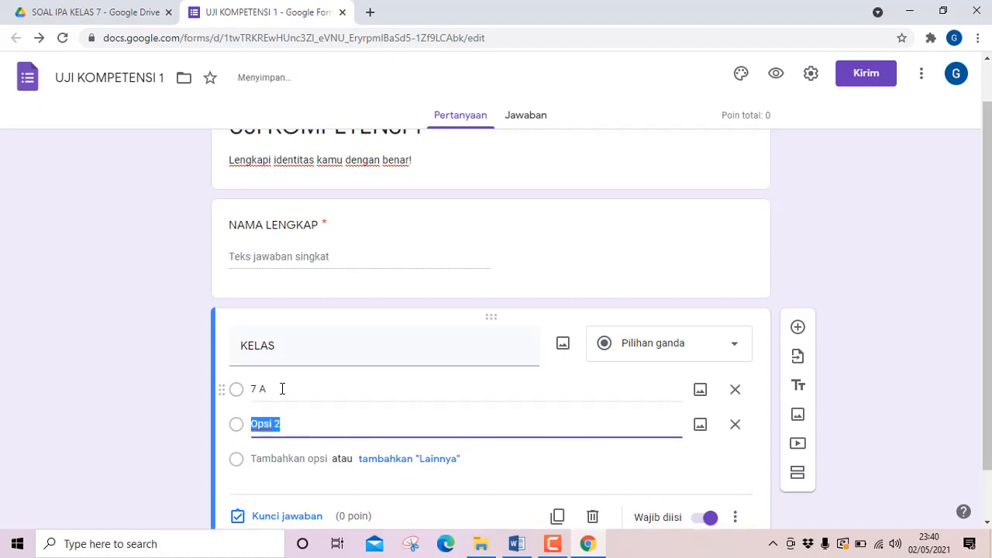
{"action": "type", "text": "7B"}
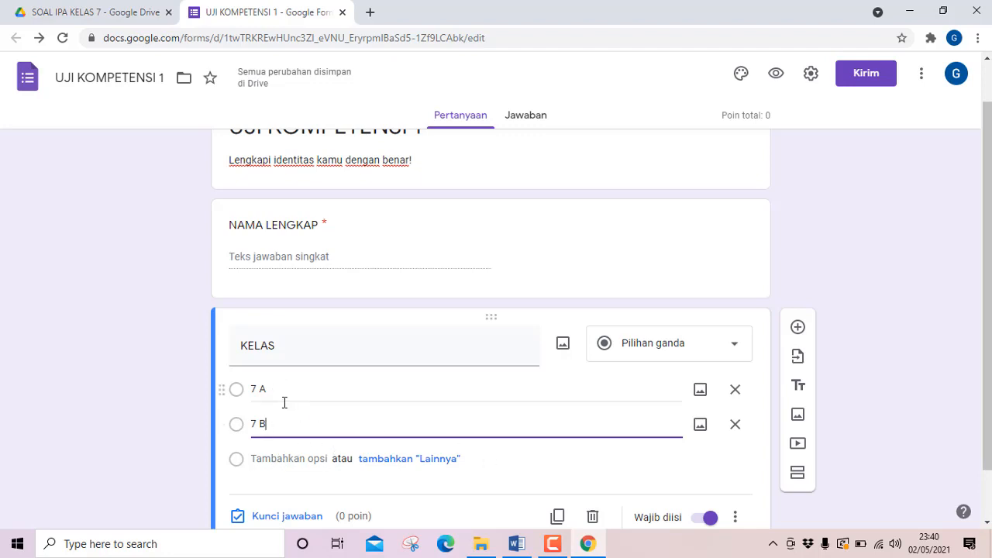
Review the form's heading and the NAMA LENGKAP and KELAS questions, including the Wajib diisi setting.
{"action": "scroll", "coordinate": [583, 477], "scroll_direction": "up", "scroll_amount": 1}
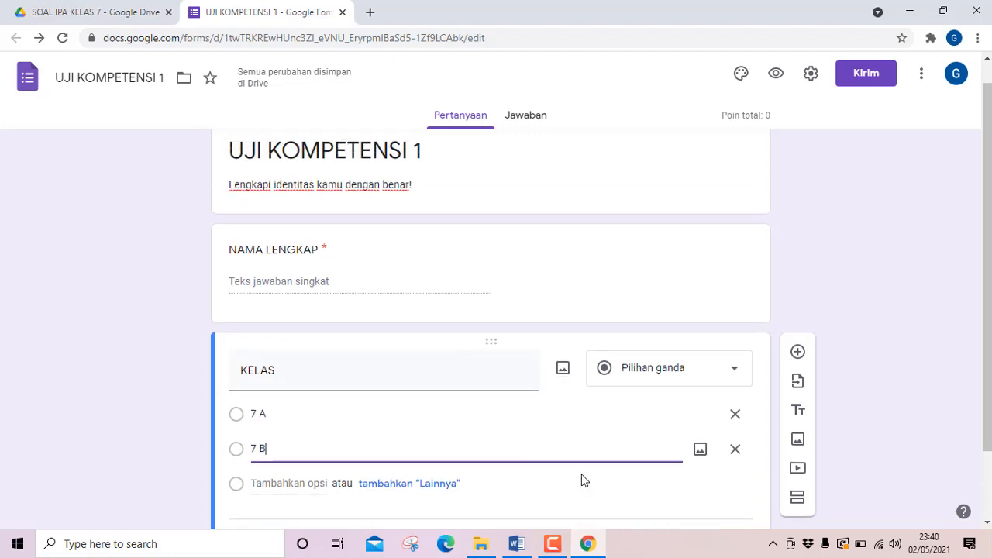
{"action": "scroll", "coordinate": [579, 480], "scroll_direction": "down", "scroll_amount": 1}
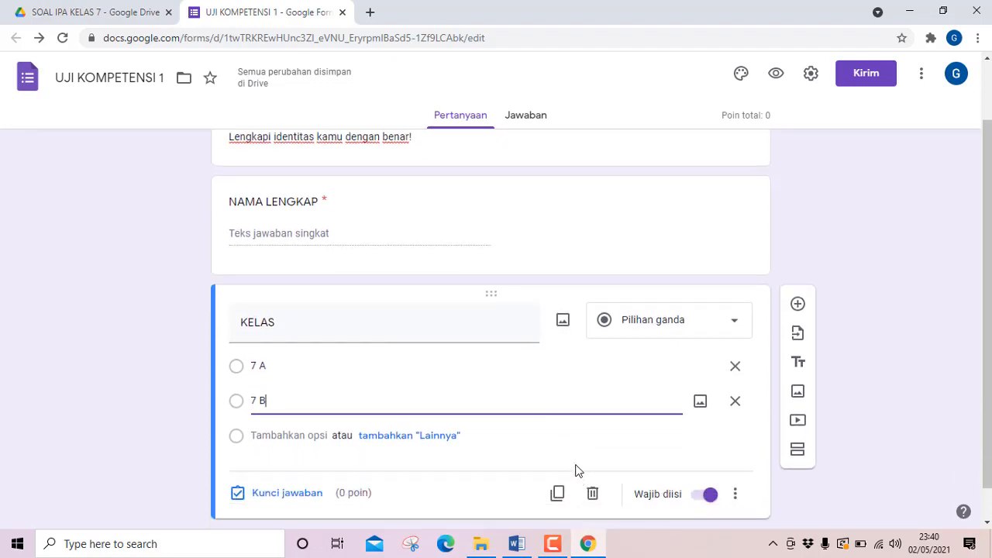
{"action": "left_click", "coordinate": [603, 463]}
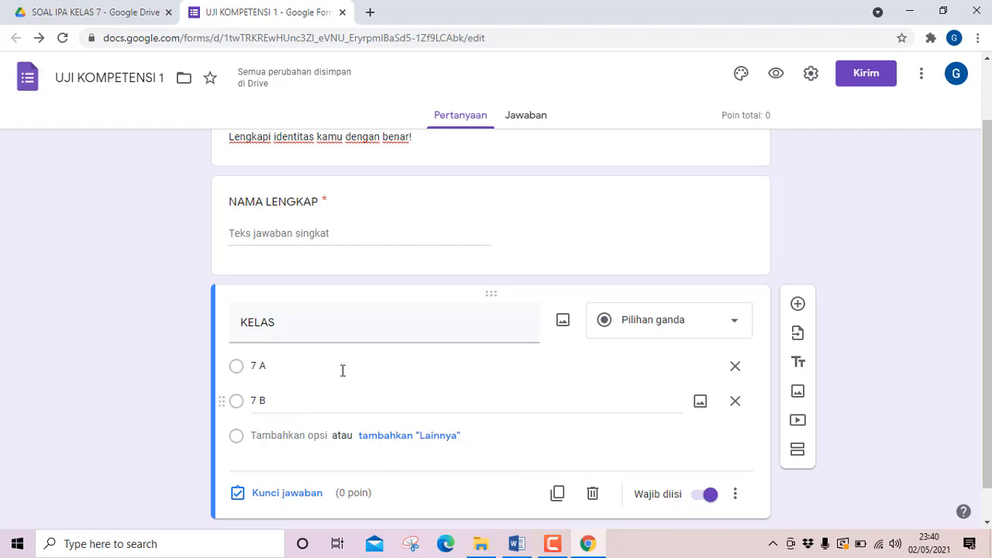
{"action": "scroll", "coordinate": [331, 354], "scroll_direction": "up", "scroll_amount": 1}
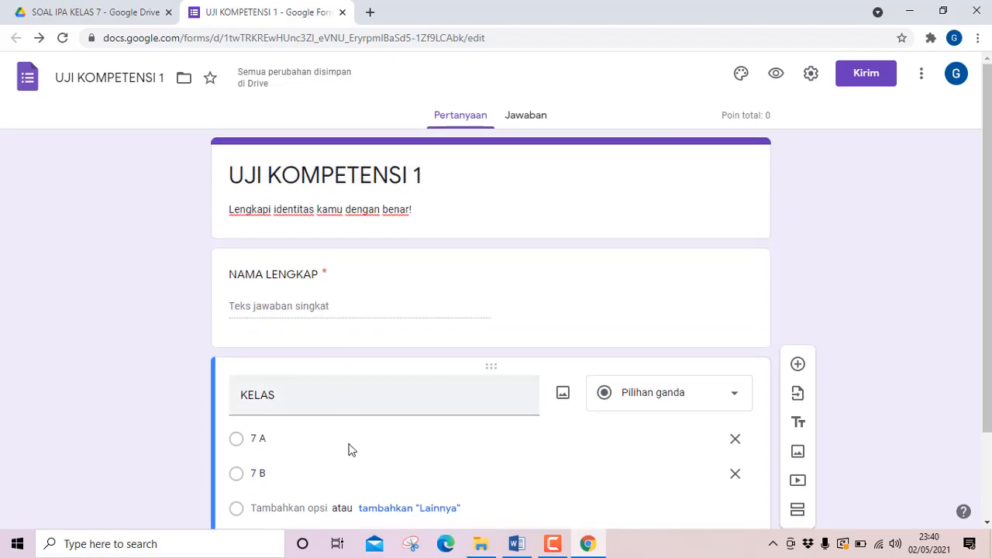
{"action": "scroll", "coordinate": [364, 435], "scroll_direction": "down", "scroll_amount": 2}
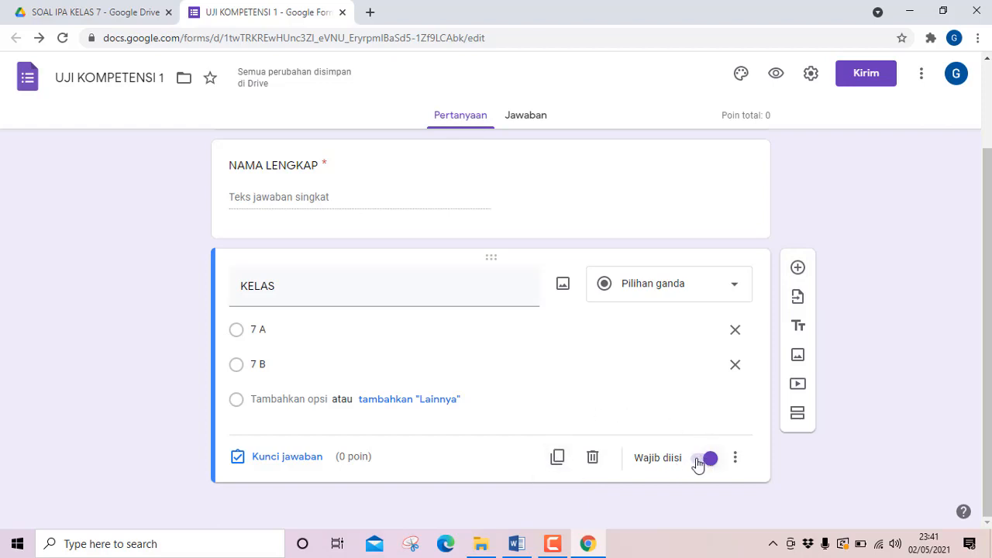
{"action": "scroll", "coordinate": [474, 356], "scroll_direction": "up", "scroll_amount": 2}
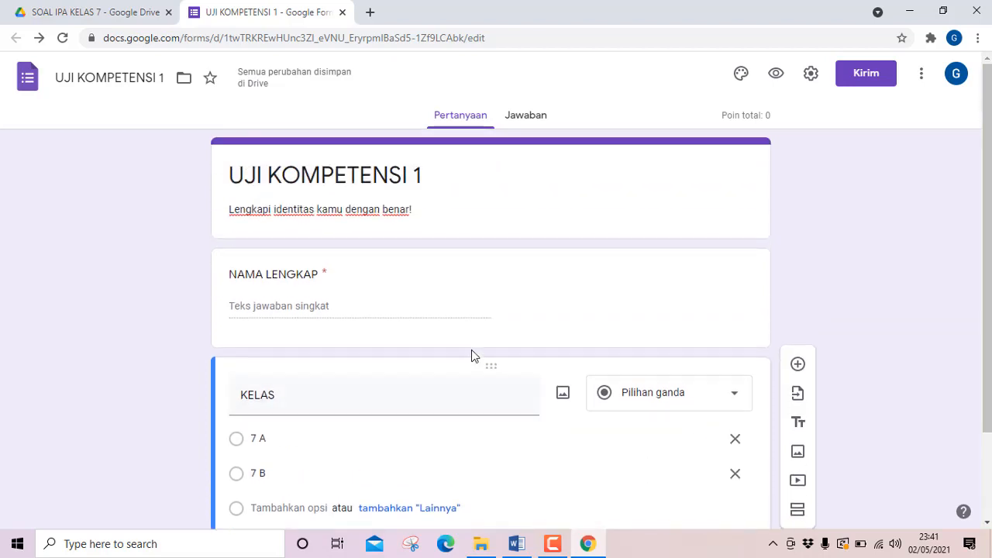
{"action": "scroll", "coordinate": [471, 355], "scroll_direction": "down", "scroll_amount": 1}
{"action": "scroll", "coordinate": [471, 355], "scroll_direction": "up", "scroll_amount": 1}
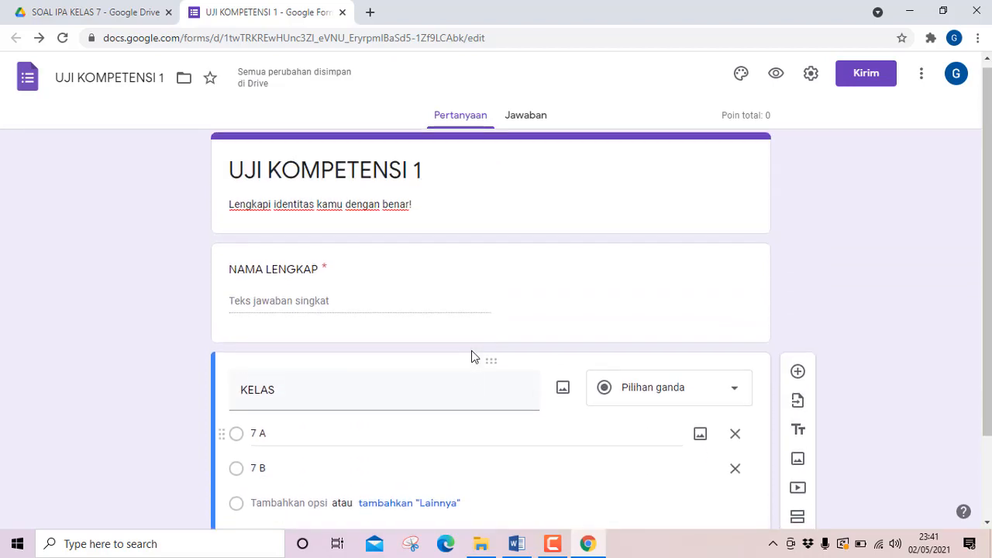
{"action": "scroll", "coordinate": [471, 357], "scroll_direction": "down", "scroll_amount": 1}
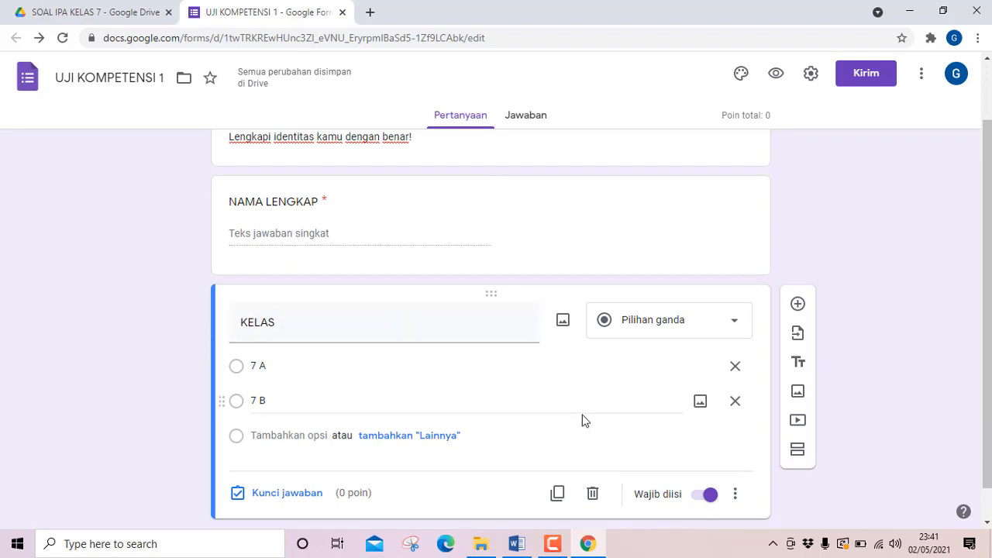
{"action": "scroll", "coordinate": [587, 422], "scroll_direction": "down", "scroll_amount": 1}
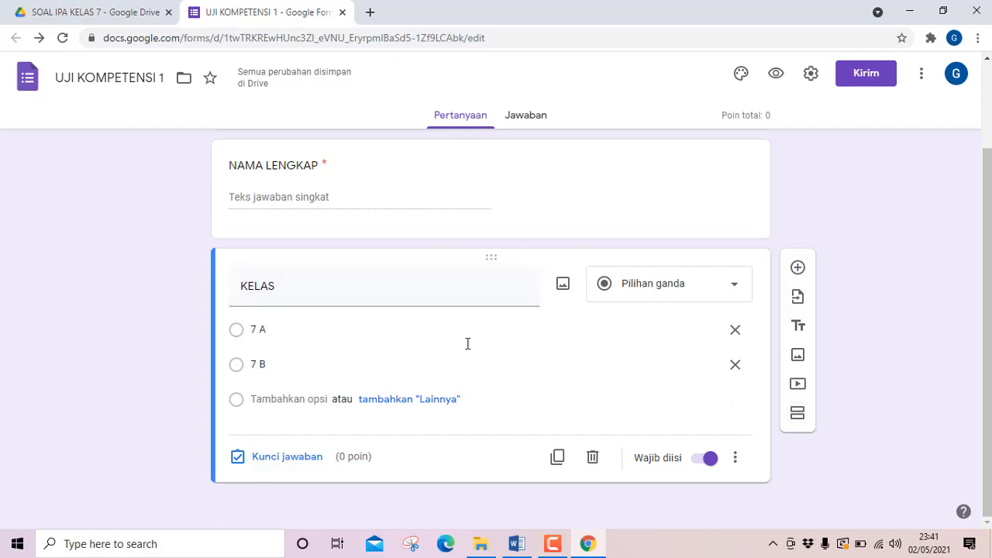
Add a new section after the KELAS question and open its title for editing.
{"action": "left_click", "coordinate": [798, 416]}
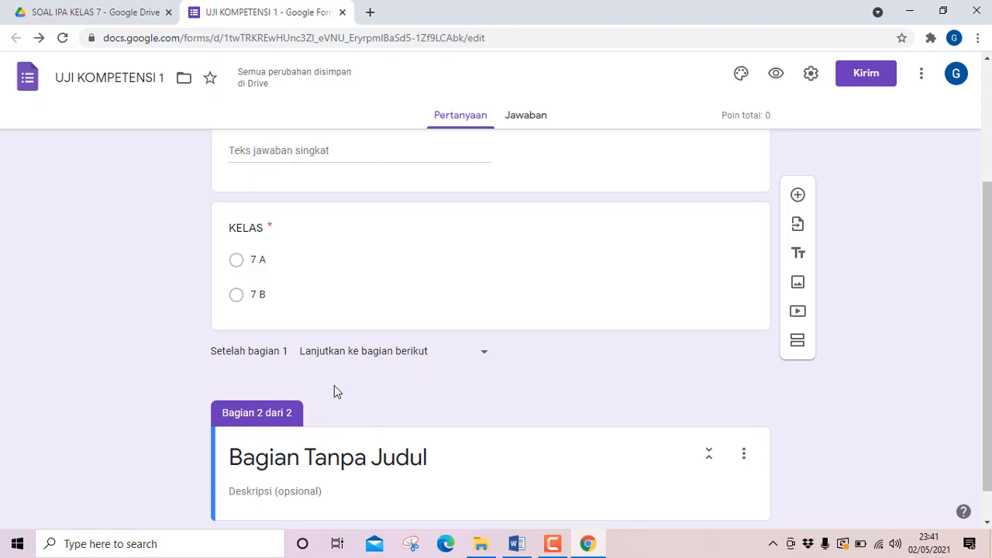
{"action": "scroll", "coordinate": [333, 385], "scroll_direction": "down", "scroll_amount": 1}
{"action": "scroll", "coordinate": [335, 387], "scroll_direction": "up", "scroll_amount": 1}
{"action": "scroll", "coordinate": [336, 402], "scroll_direction": "down", "scroll_amount": 1}
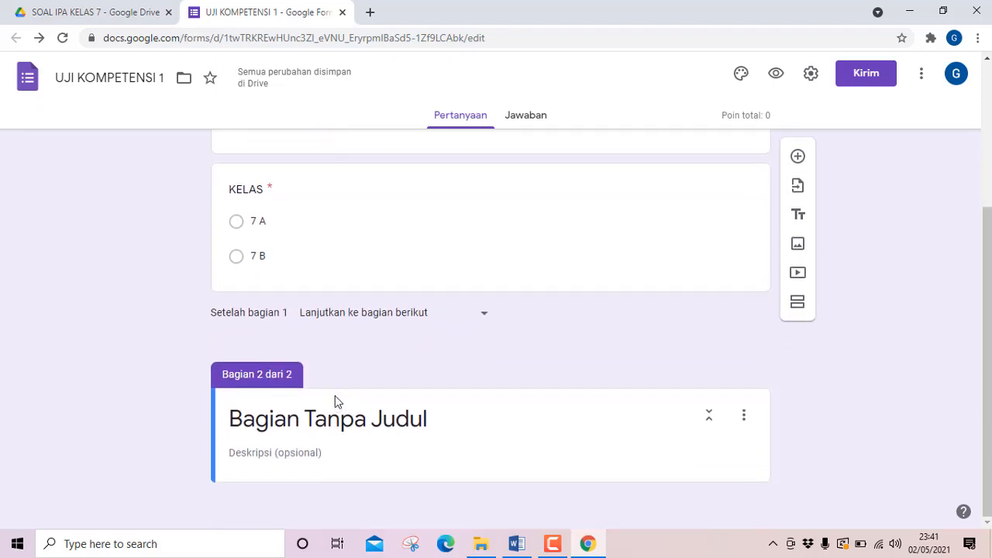
{"action": "scroll", "coordinate": [333, 403], "scroll_direction": "up", "scroll_amount": 1}
{"action": "scroll", "coordinate": [333, 403], "scroll_direction": "up", "scroll_amount": 3}
{"action": "scroll", "coordinate": [333, 403], "scroll_direction": "down", "scroll_amount": 3}
{"action": "left_click", "coordinate": [332, 404]}
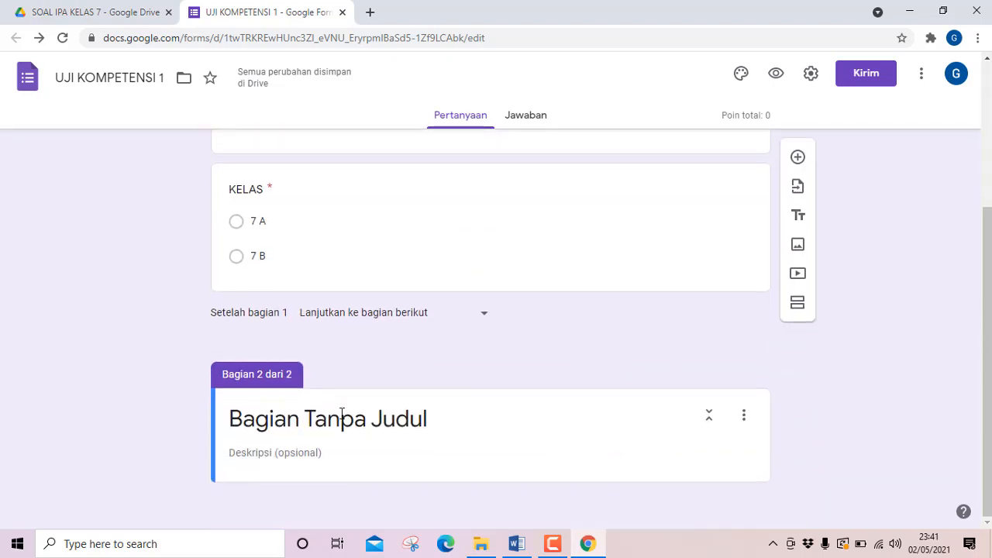
Title section 2 "Pilihlah salah satu jawaban yang paling tepat!".
{"action": "left_click", "coordinate": [434, 417]}
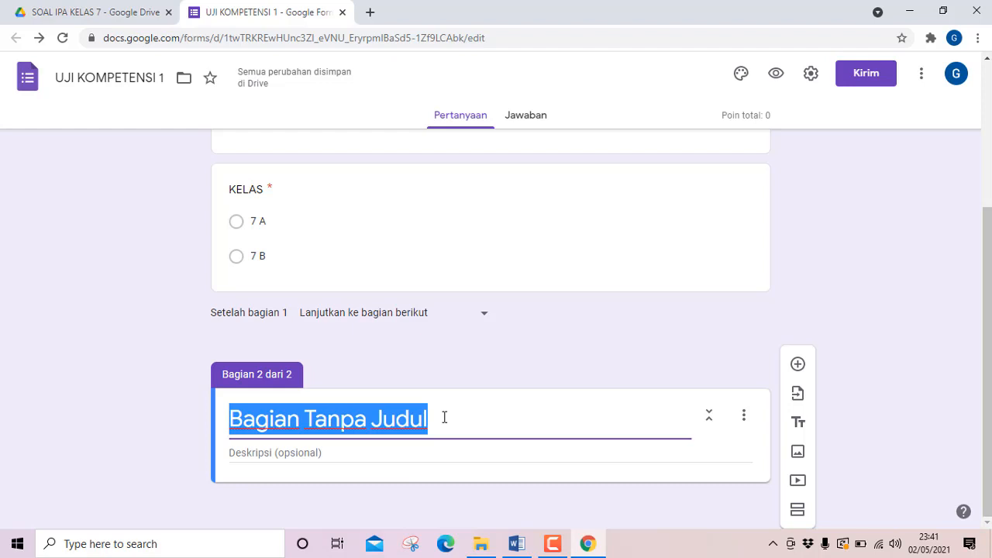
{"action": "type", "text": "P"}
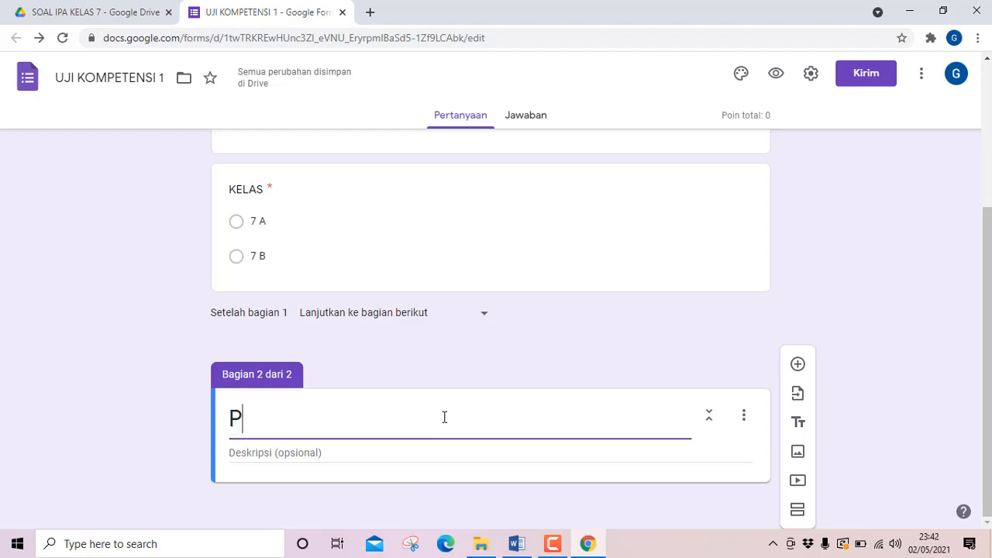
{"action": "type", "text": "ilihlah "}
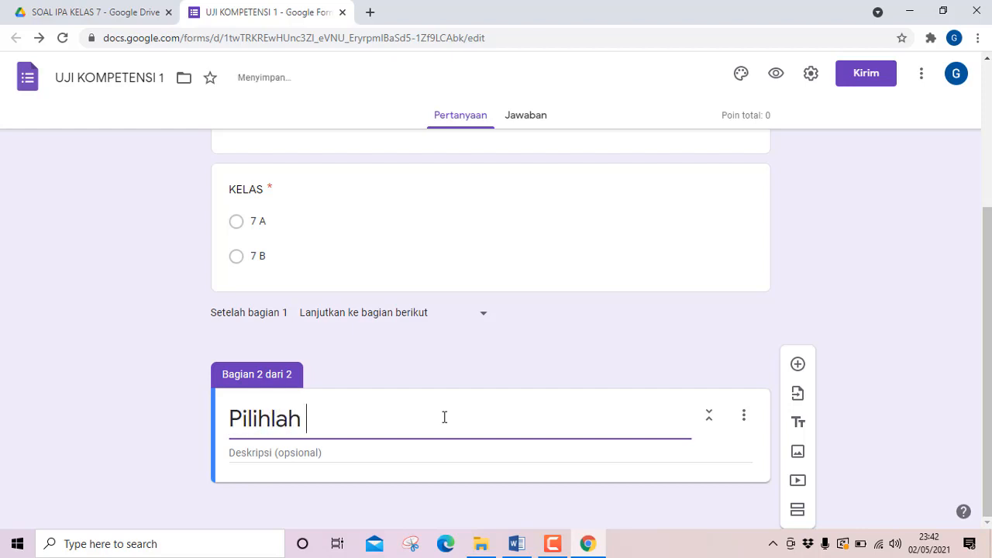
{"action": "type", "text": "salah"}
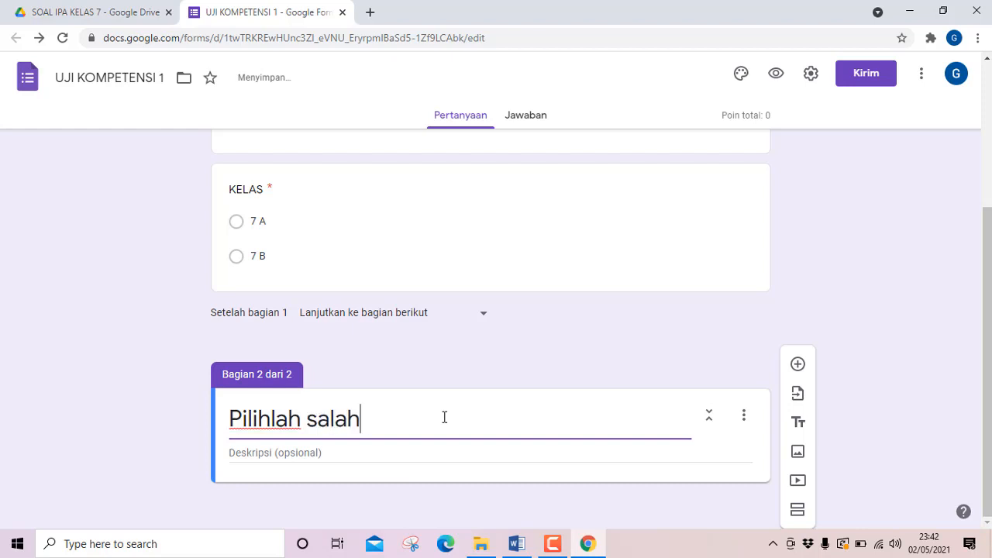
{"action": "type", "text": " sati"}
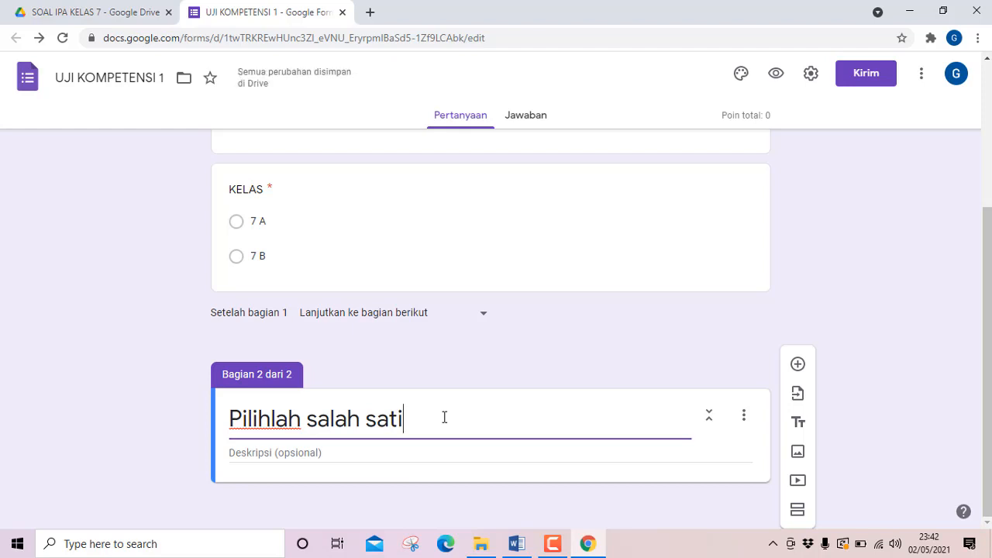
{"action": "key", "text": "BackSpace"}
{"action": "type", "text": "u"}
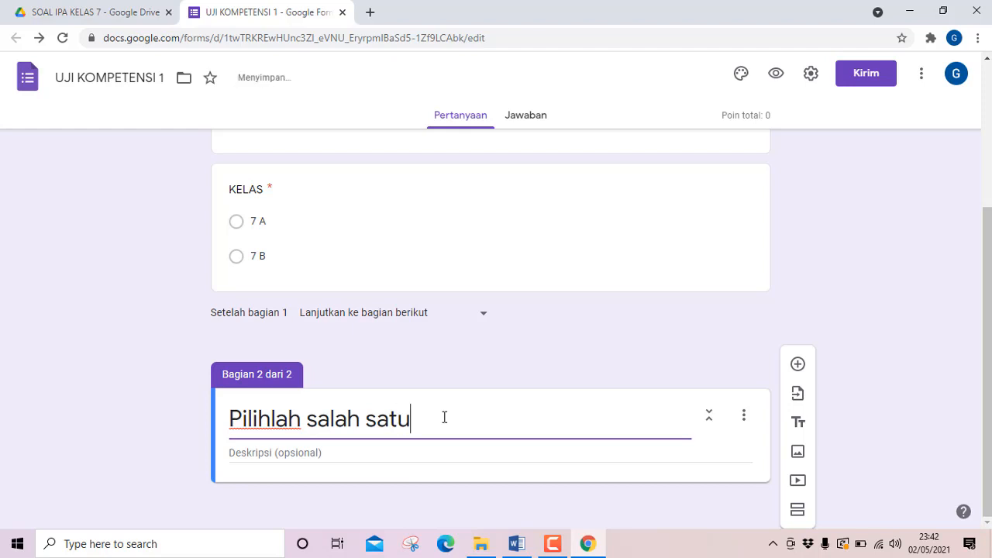
{"action": "type", "text": " jawaban y"}
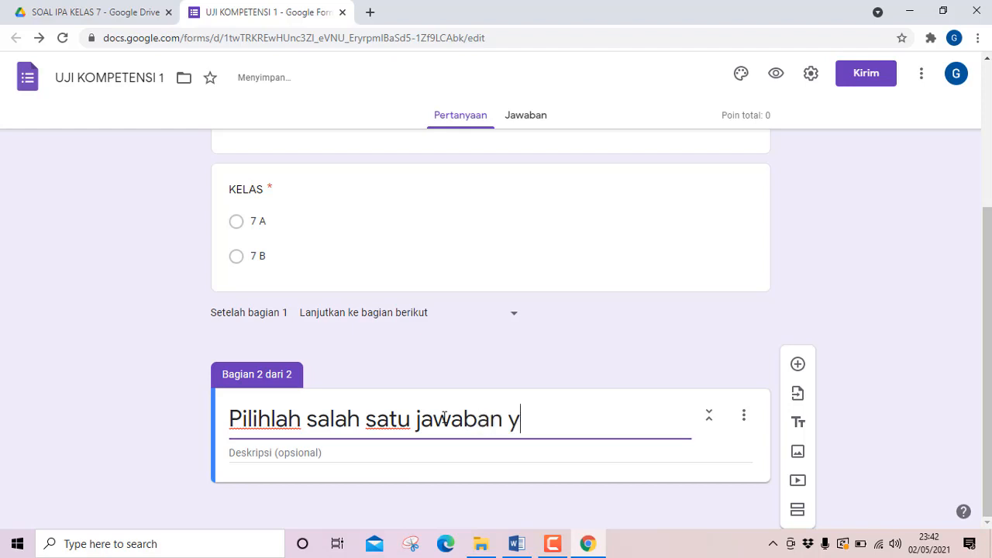
{"action": "type", "text": "ang"}
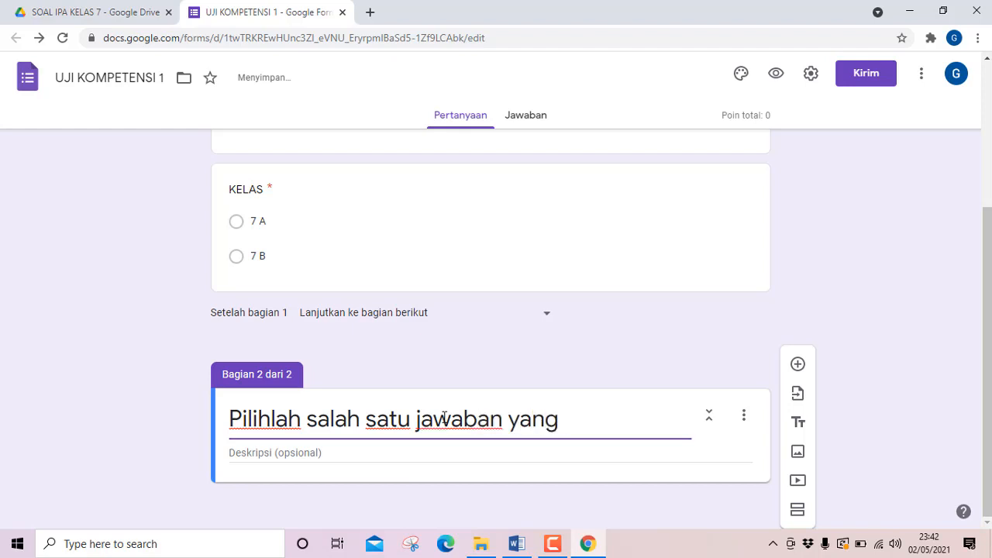
{"action": "type", "text": " palin"}
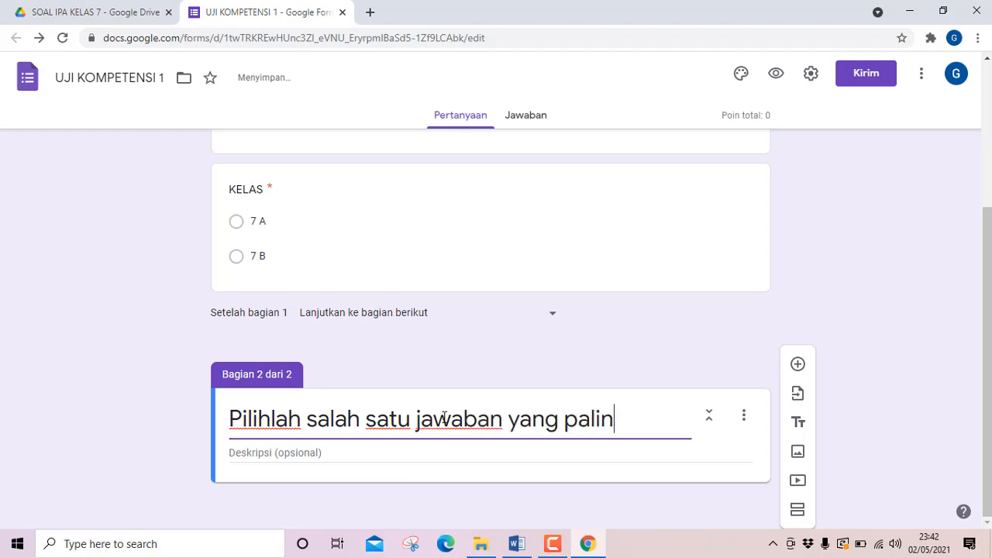
{"action": "type", "text": "g tep"}
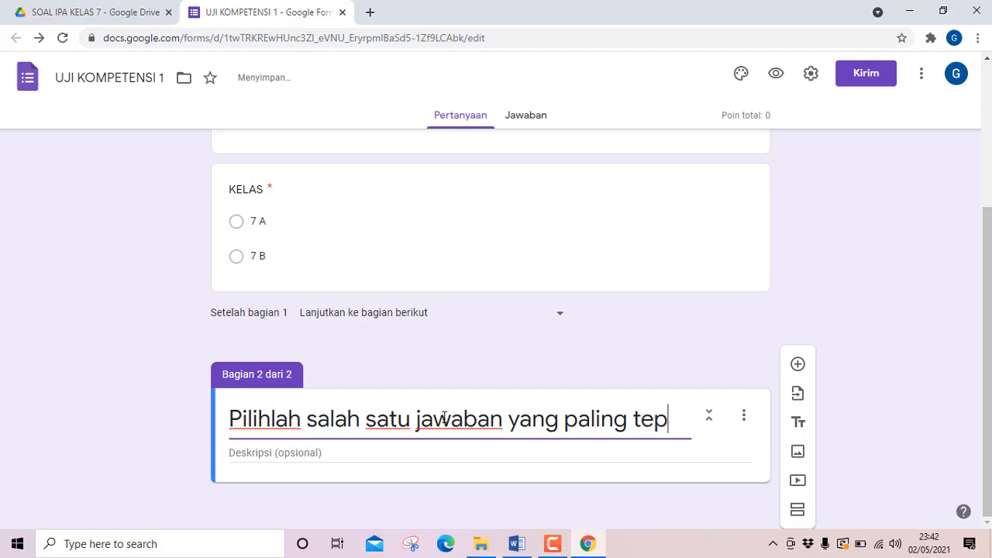
{"action": "type", "text": "at!"}
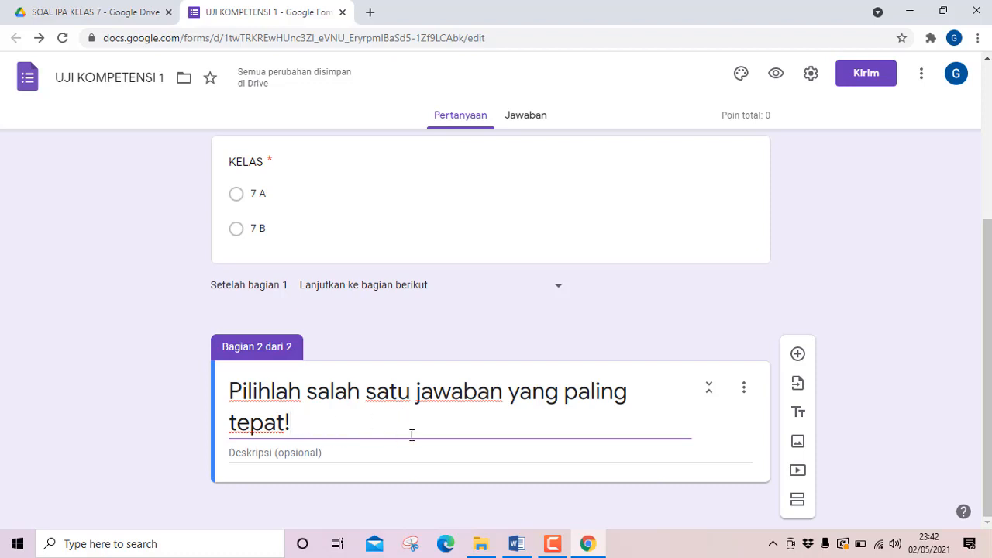
{"action": "scroll", "coordinate": [467, 420], "scroll_direction": "up", "scroll_amount": 1}
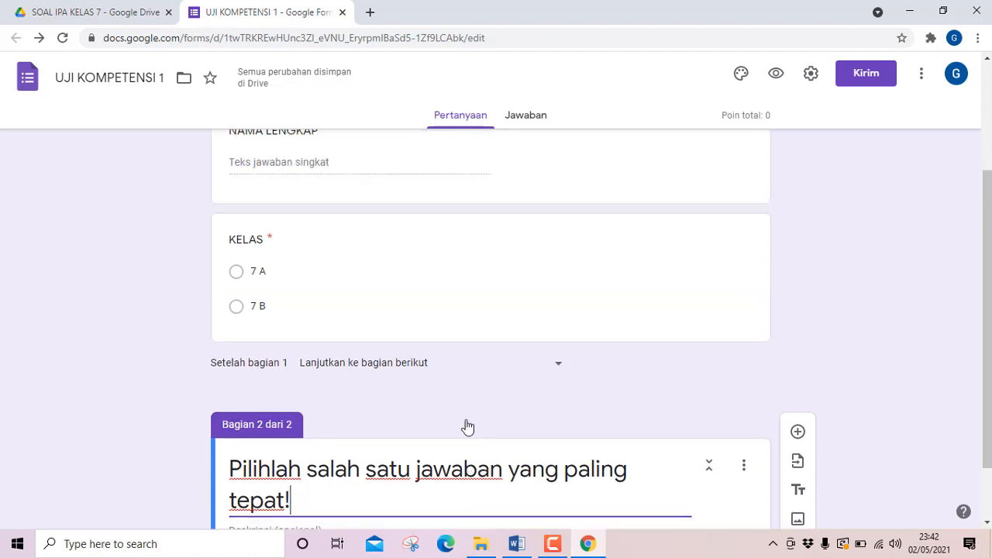
{"action": "scroll", "coordinate": [470, 423], "scroll_direction": "down", "scroll_amount": 1}
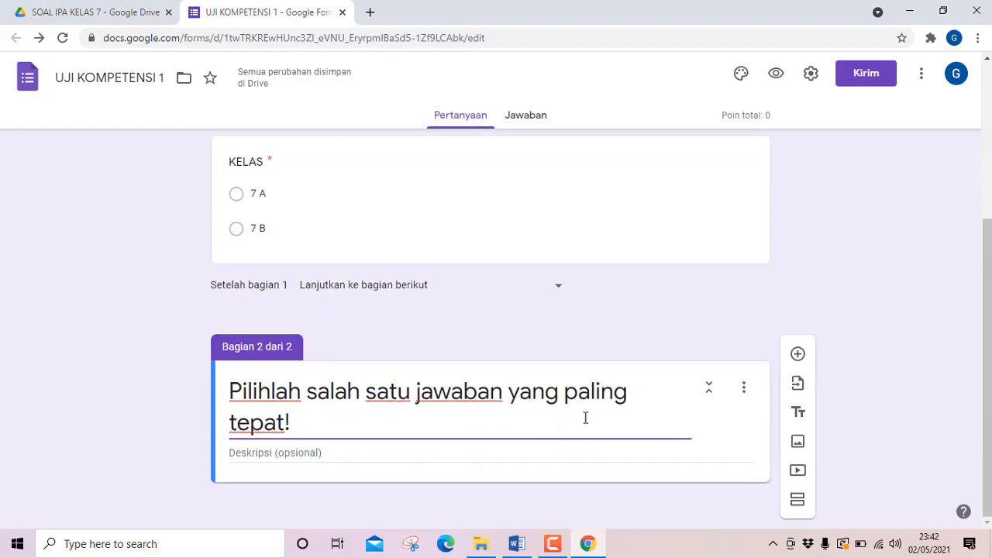
Add a question to section 2, then switch to the Word document and copy question 1's text without its answer options.
{"action": "left_click", "coordinate": [798, 356]}
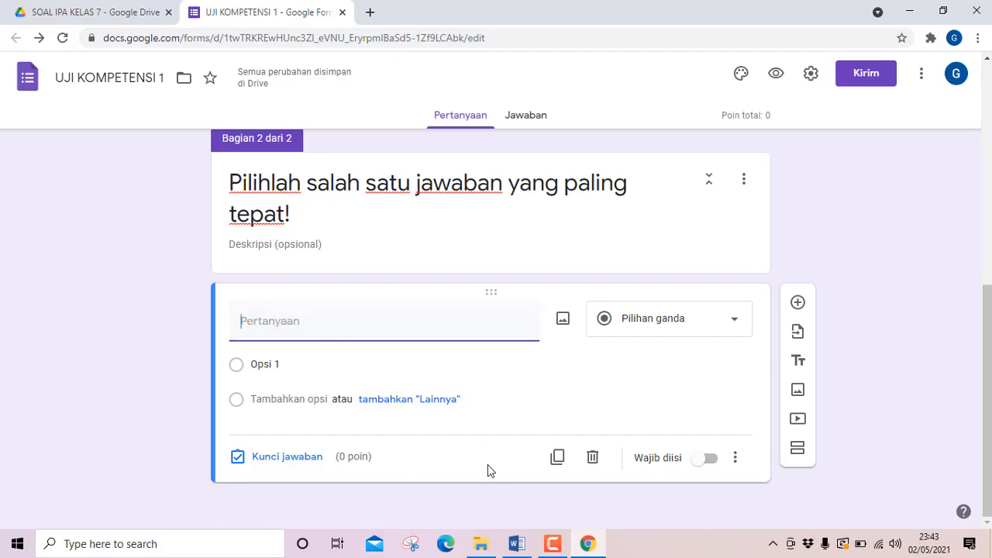
{"action": "left_click", "coordinate": [513, 545]}
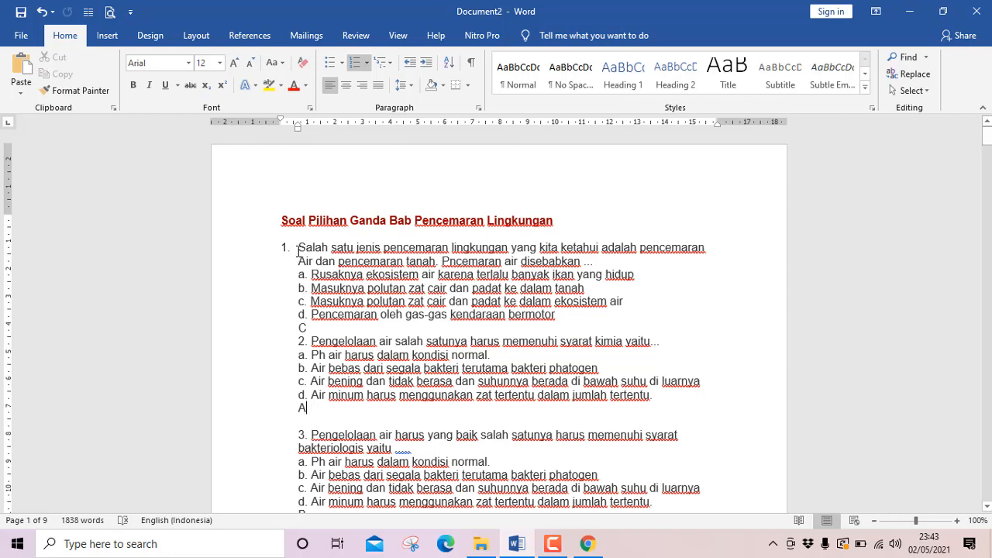
{"action": "scroll", "coordinate": [318, 316], "scroll_direction": "down", "scroll_amount": 1}
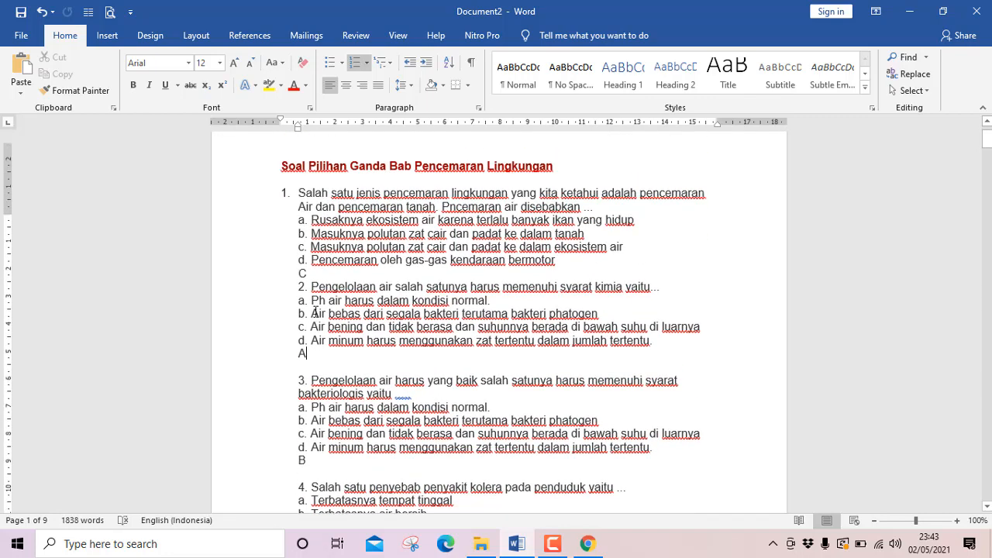
{"action": "scroll", "coordinate": [315, 313], "scroll_direction": "up", "scroll_amount": 1}
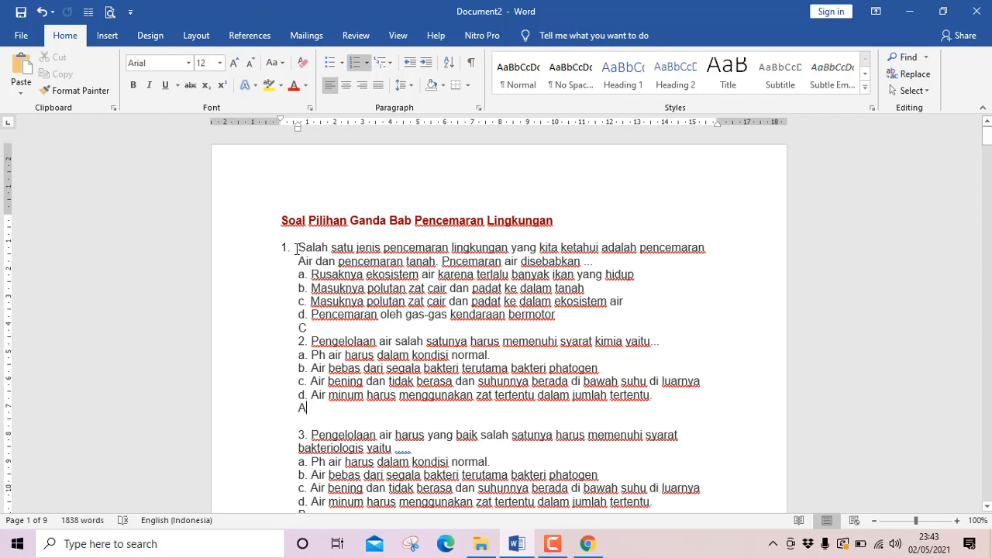
{"action": "left_click_drag", "start_coordinate": [300, 249], "coordinate": [596, 260]}
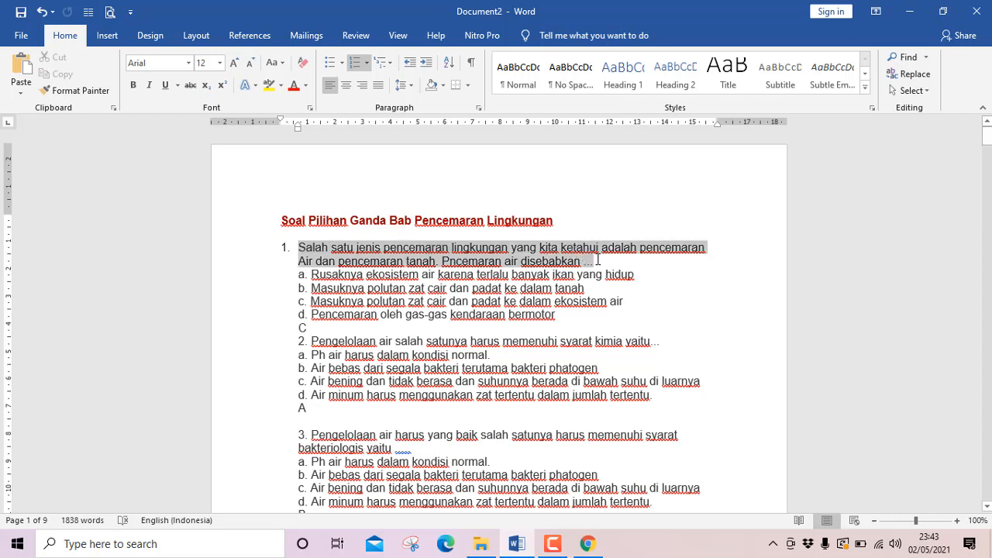
{"action": "right_click", "coordinate": [489, 262]}
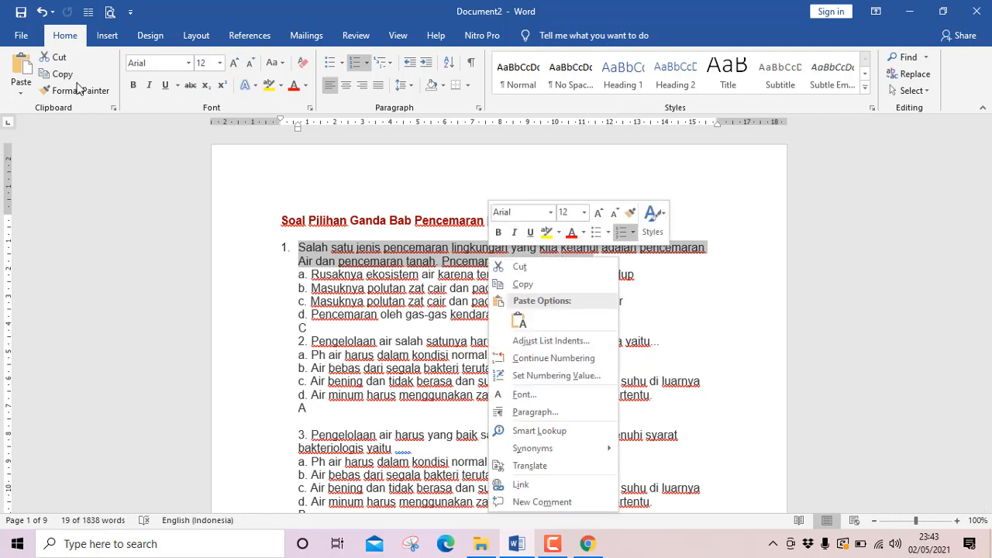
{"action": "left_click", "coordinate": [523, 285]}
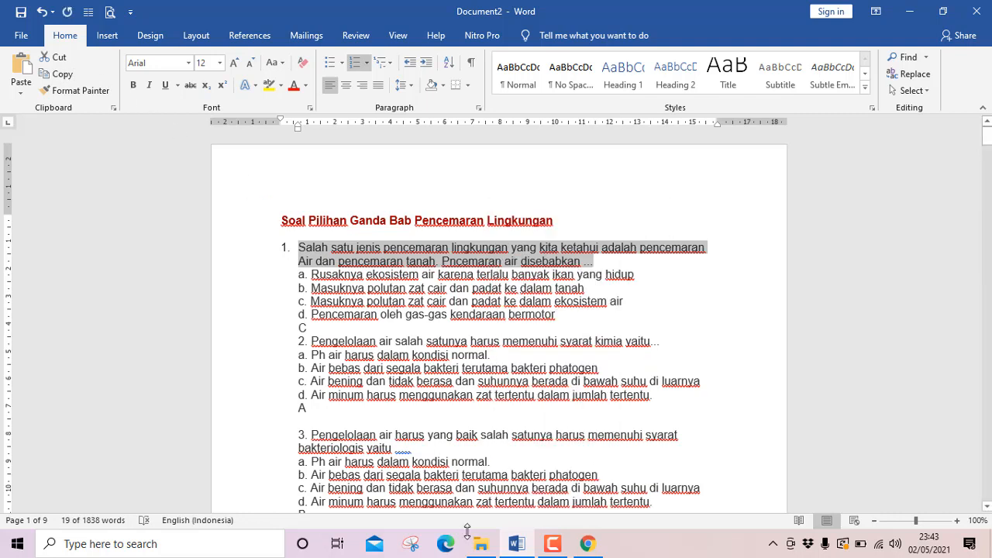
Switch back to Google Forms, paste the copied text as the new question and remove its leading "1." numbering.
{"action": "left_click", "coordinate": [591, 546]}
{"action": "left_click", "coordinate": [320, 331]}
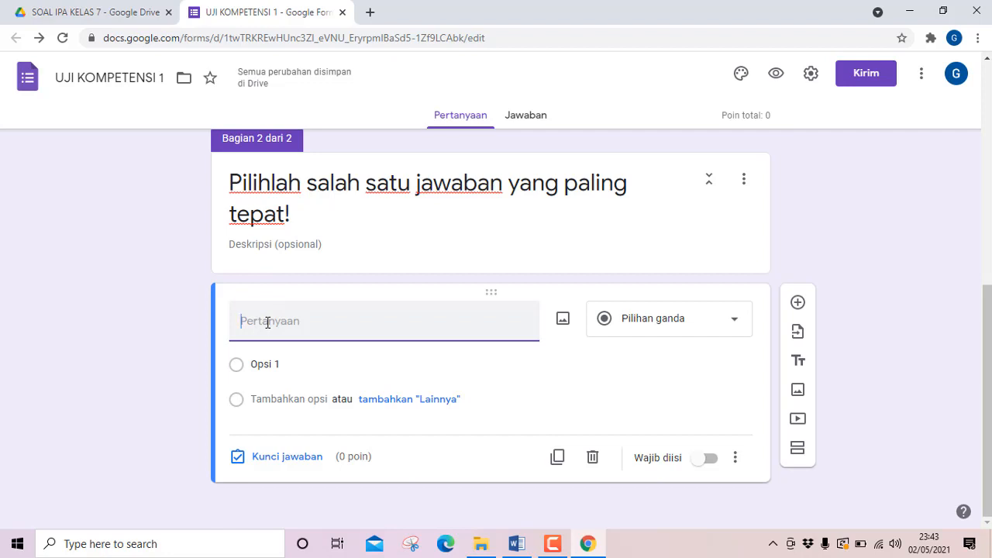
{"action": "key", "text": "ctrl+v"}
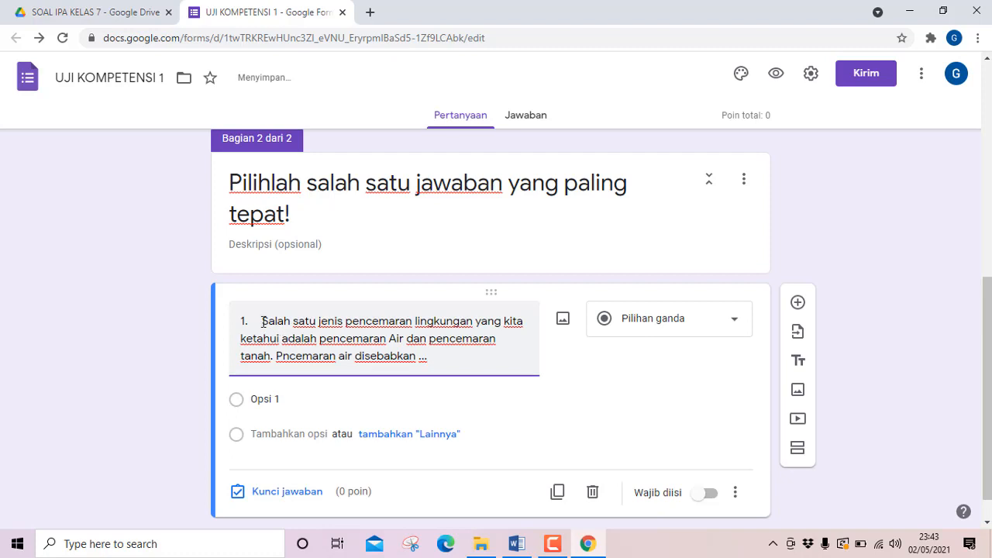
{"action": "scroll", "coordinate": [263, 322], "scroll_direction": "down", "scroll_amount": 1}
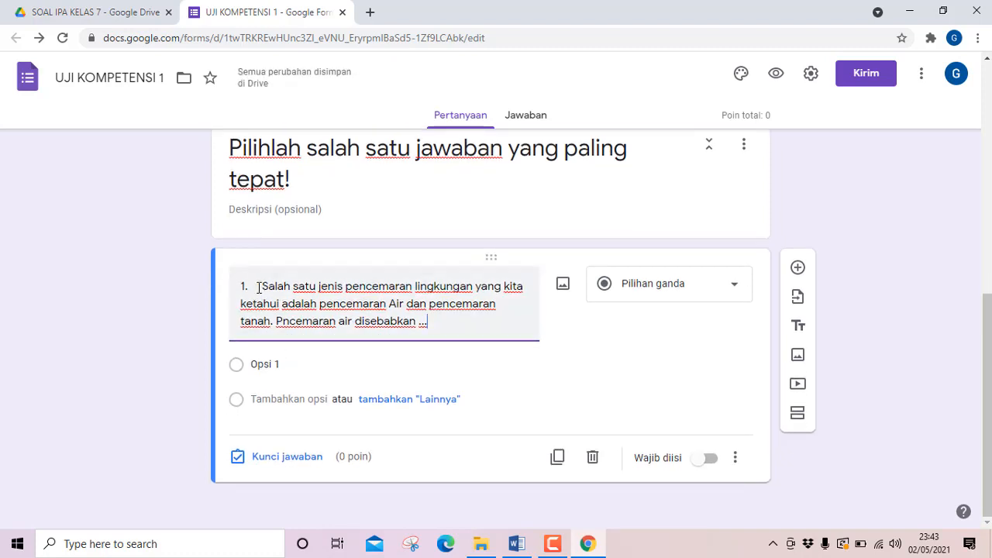
{"action": "left_click", "coordinate": [259, 286]}
{"action": "key", "text": "BackSpace"}
{"action": "key", "text": "BackSpace"}
{"action": "key", "text": "BackSpace"}
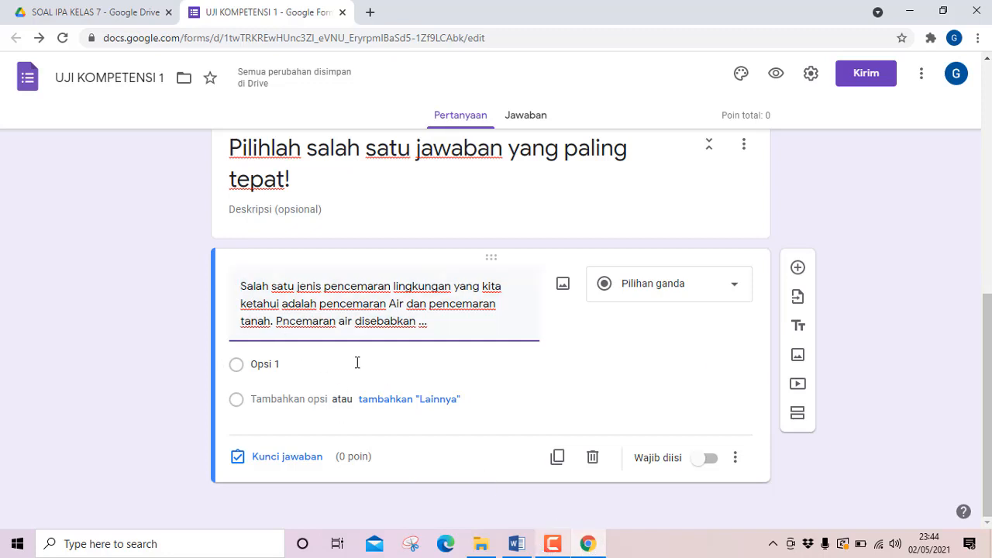
Copy question 1's four answer options from the Word document and paste them into the Google Forms question, replacing Opsi 1.
{"action": "key", "text": "alt+Tab"}
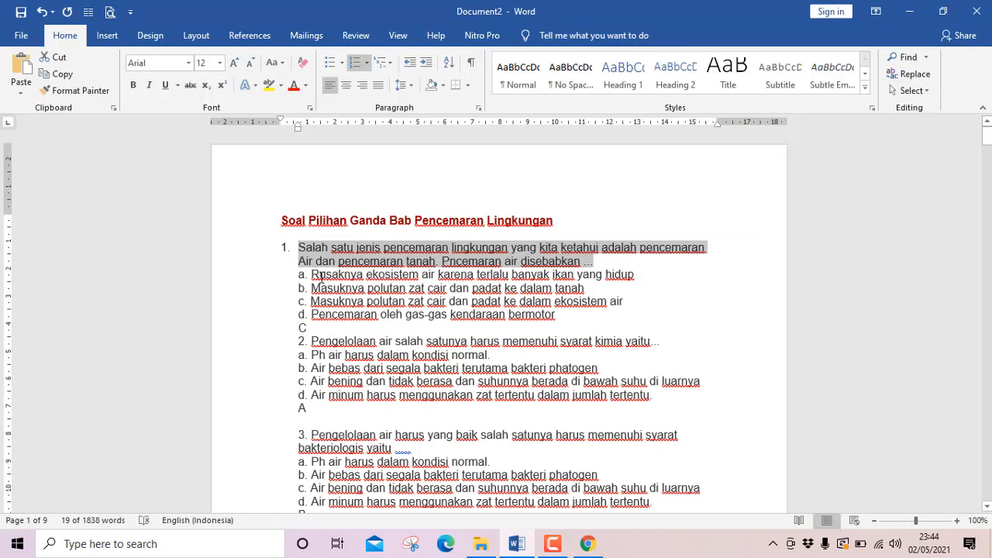
{"action": "left_click_drag", "start_coordinate": [311, 274], "coordinate": [556, 313]}
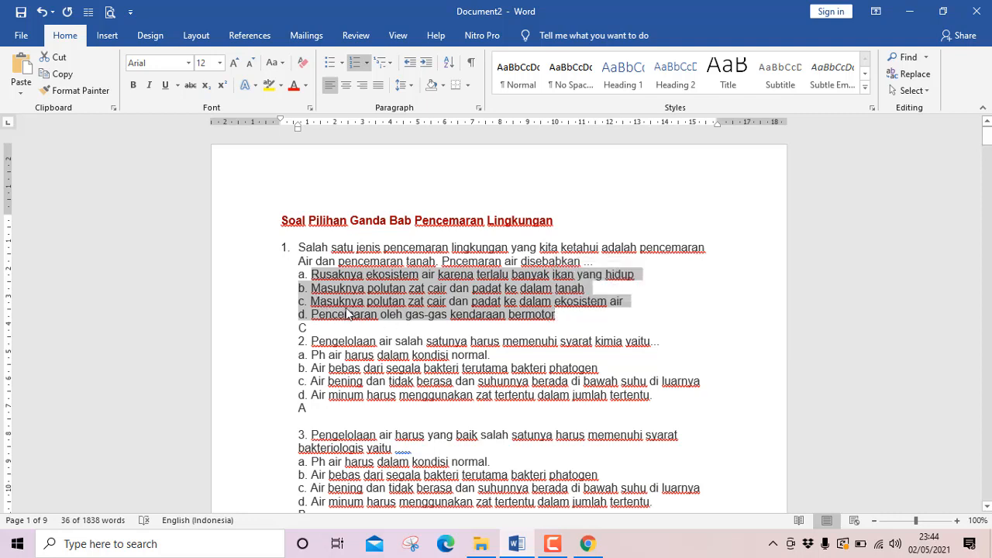
{"action": "left_click", "coordinate": [74, 81]}
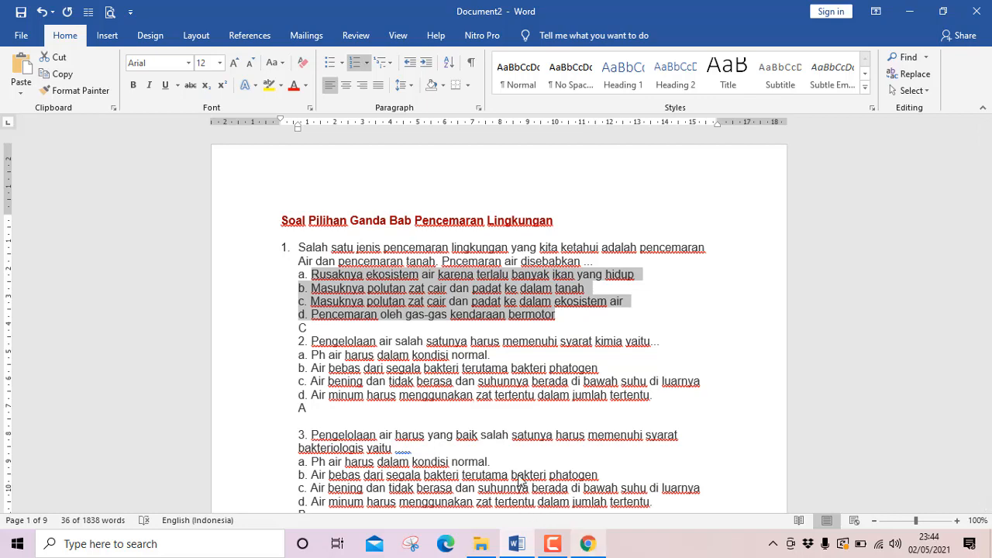
{"action": "key", "text": "alt+Tab"}
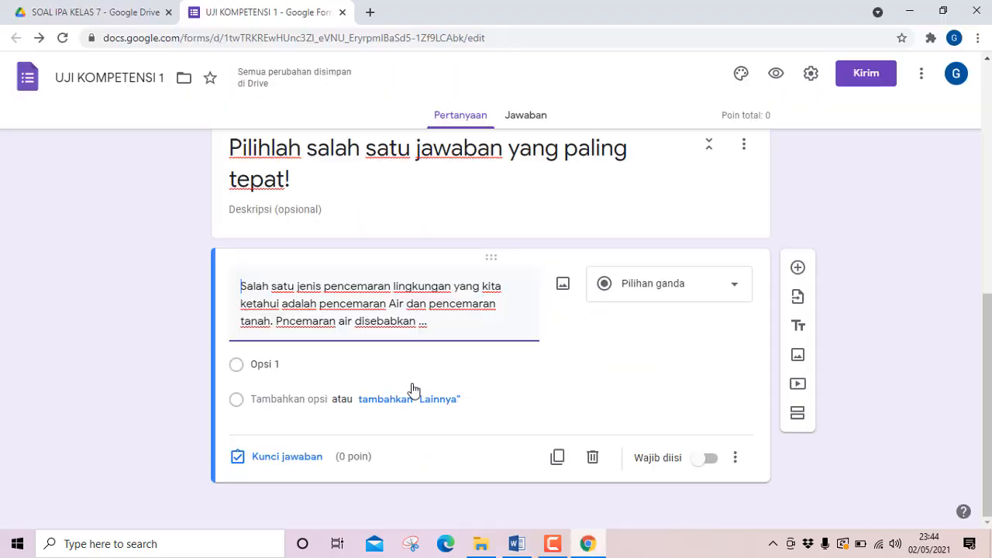
{"action": "left_click", "coordinate": [285, 364]}
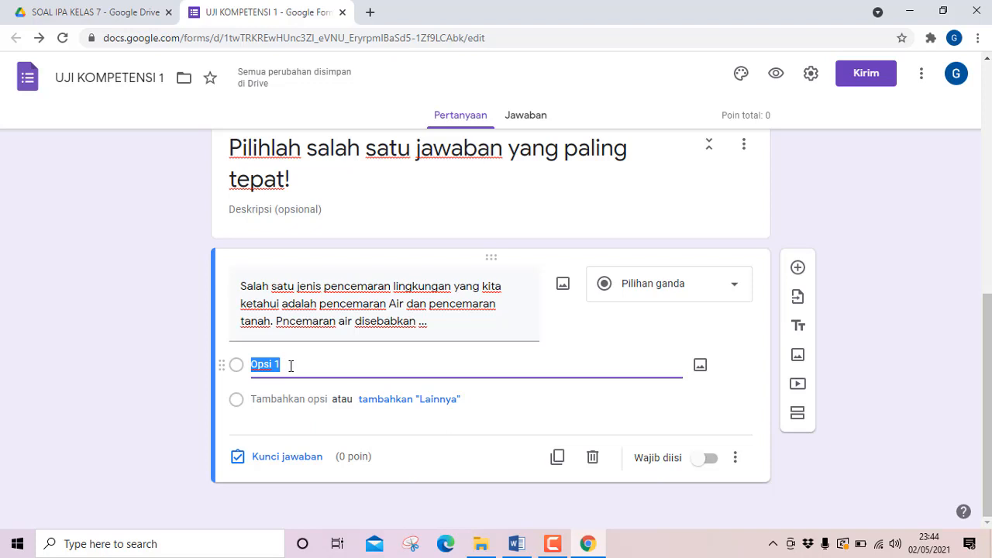
{"action": "key", "text": "ctrl+v"}
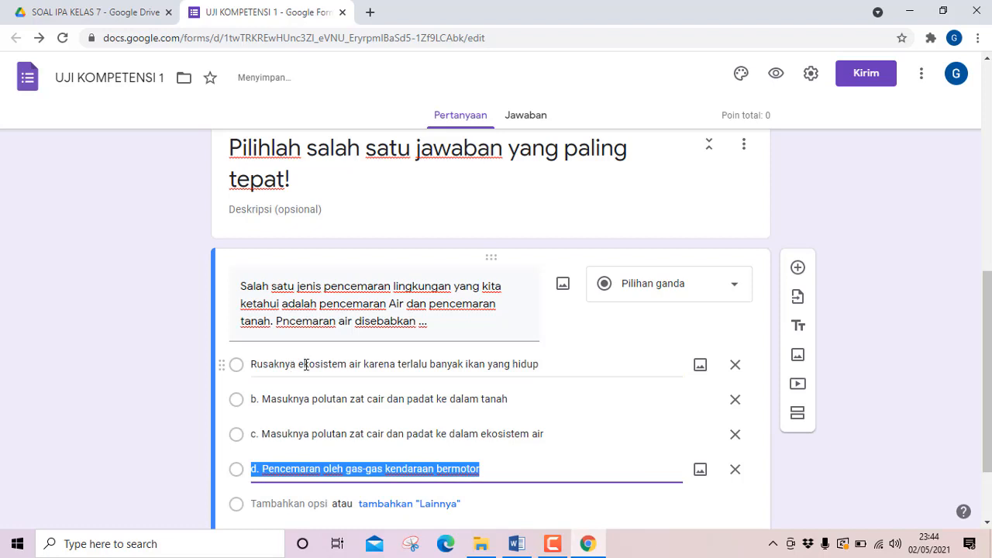
Remove the "b." and "c." lettering from the start of the question's second and third answer options.
{"action": "left_click", "coordinate": [262, 400]}
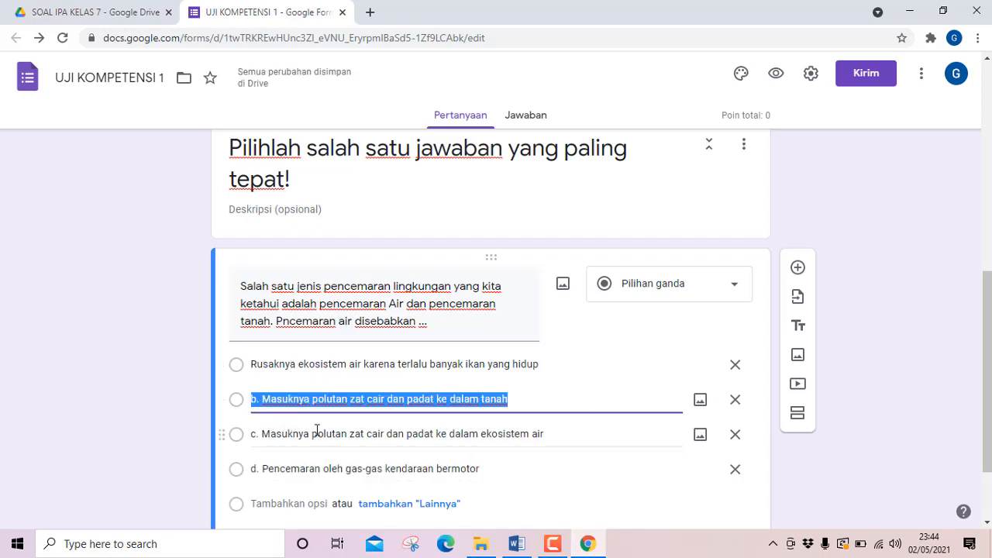
{"action": "left_click", "coordinate": [263, 399]}
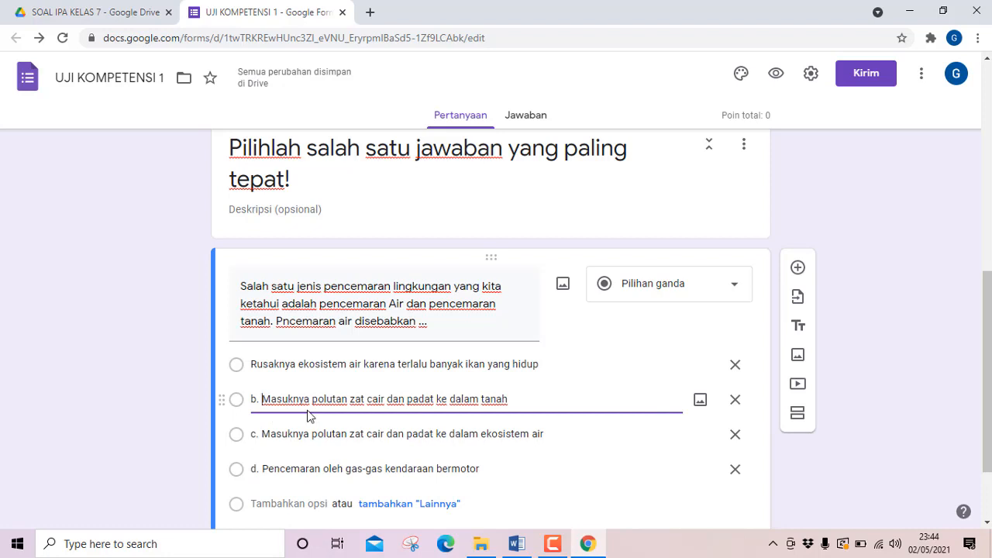
{"action": "key", "text": "BackSpace"}
{"action": "key", "text": "BackSpace"}
{"action": "key", "text": "BackSpace"}
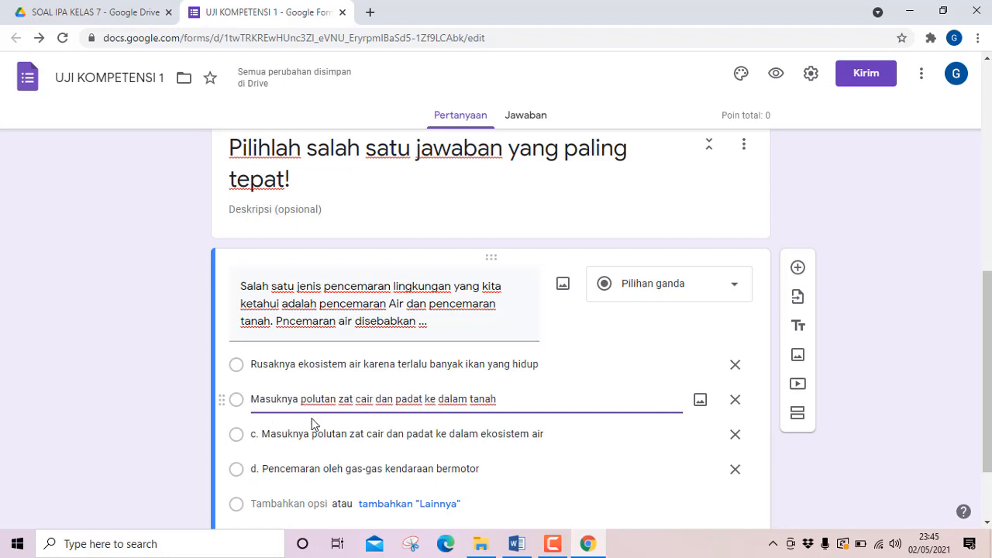
{"action": "left_click", "coordinate": [320, 457]}
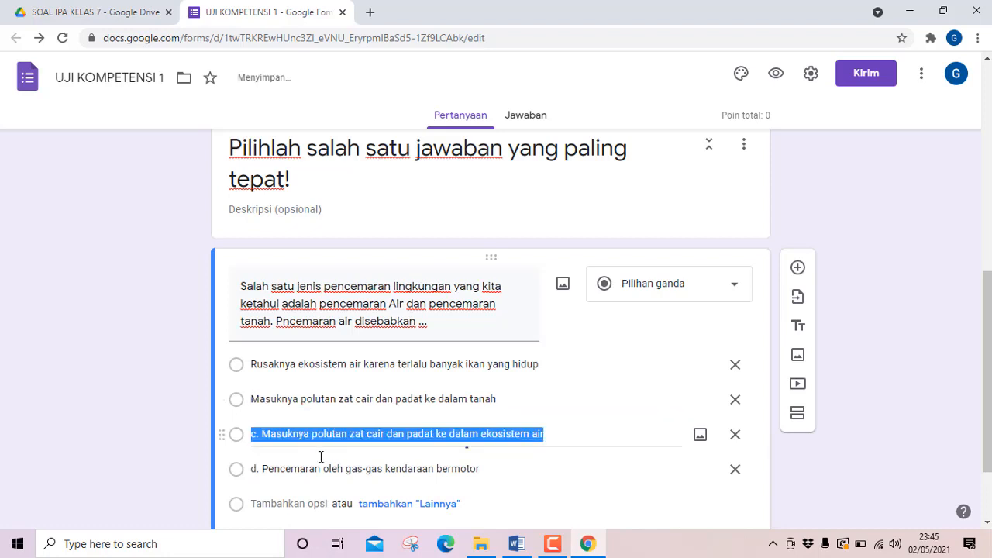
{"action": "key", "text": "Home"}
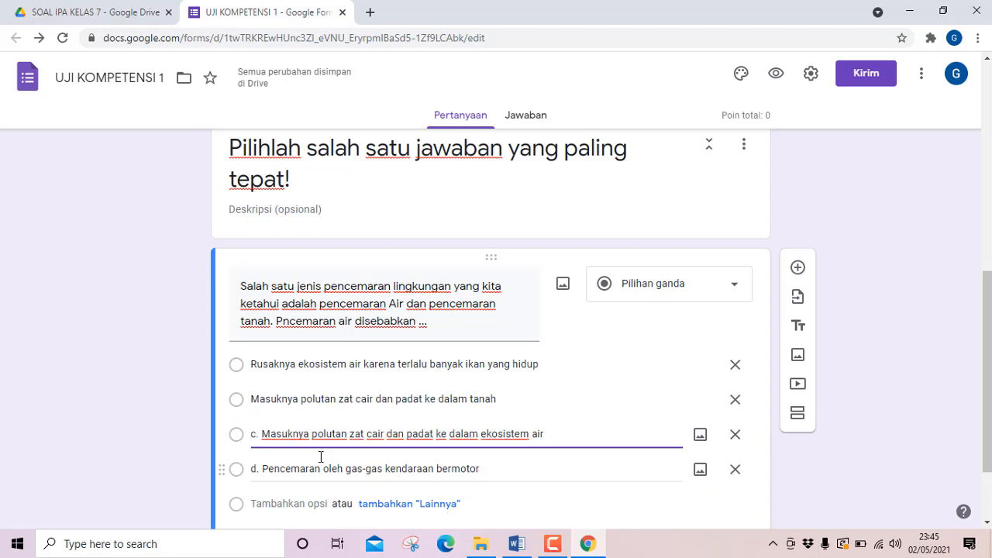
{"action": "key", "text": "Delete"}
{"action": "key", "text": "Delete"}
{"action": "key", "text": "Delete"}
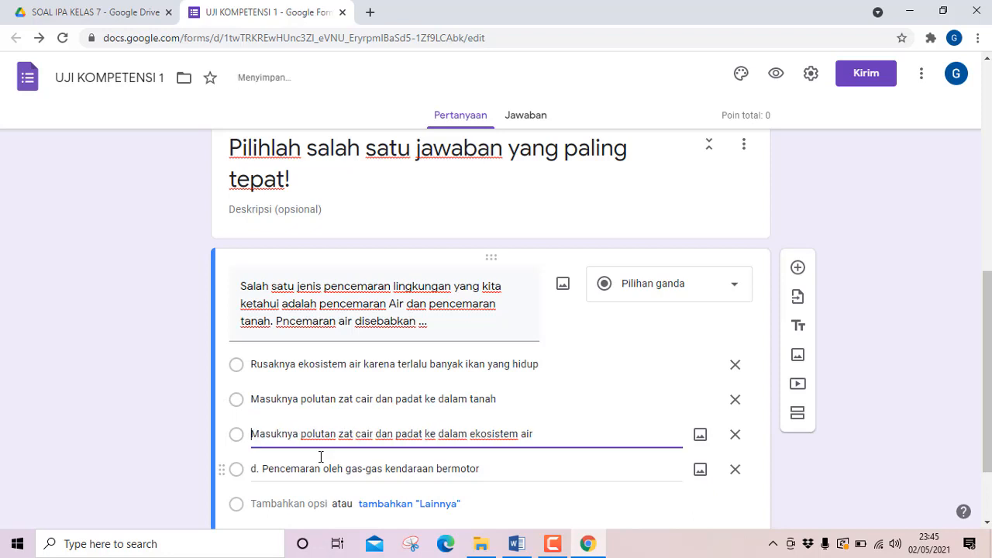
Remove the "d." lettering from the start of the question's fourth answer option.
{"action": "left_click", "coordinate": [320, 456]}
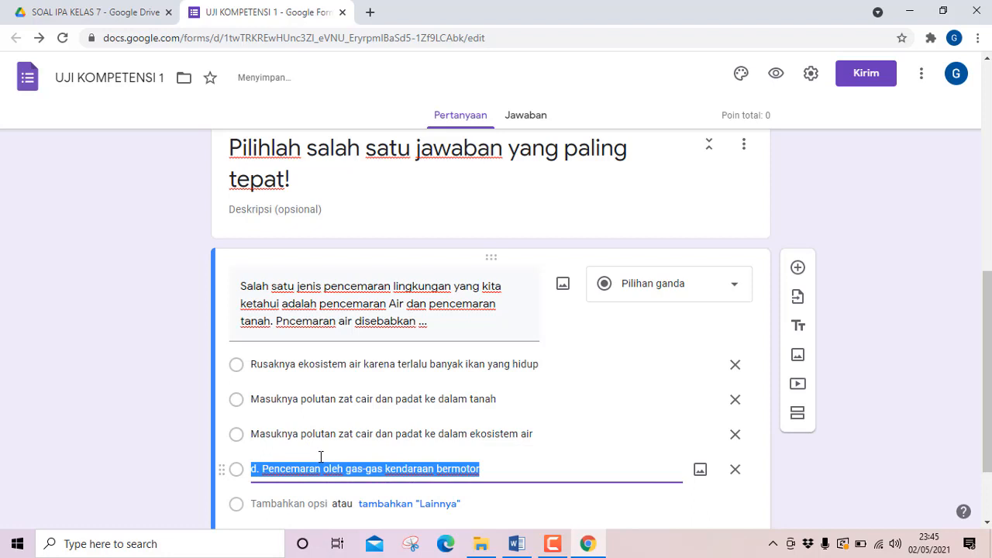
{"action": "key", "text": "End"}
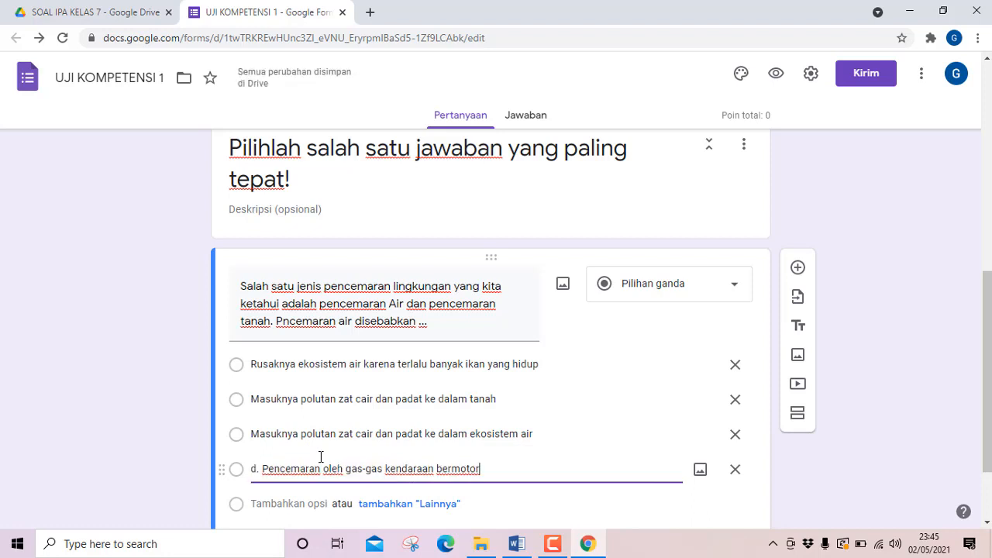
{"action": "left_click", "coordinate": [261, 468]}
{"action": "key", "text": "BackSpace"}
{"action": "key", "text": "BackSpace"}
{"action": "key", "text": "BackSpace"}
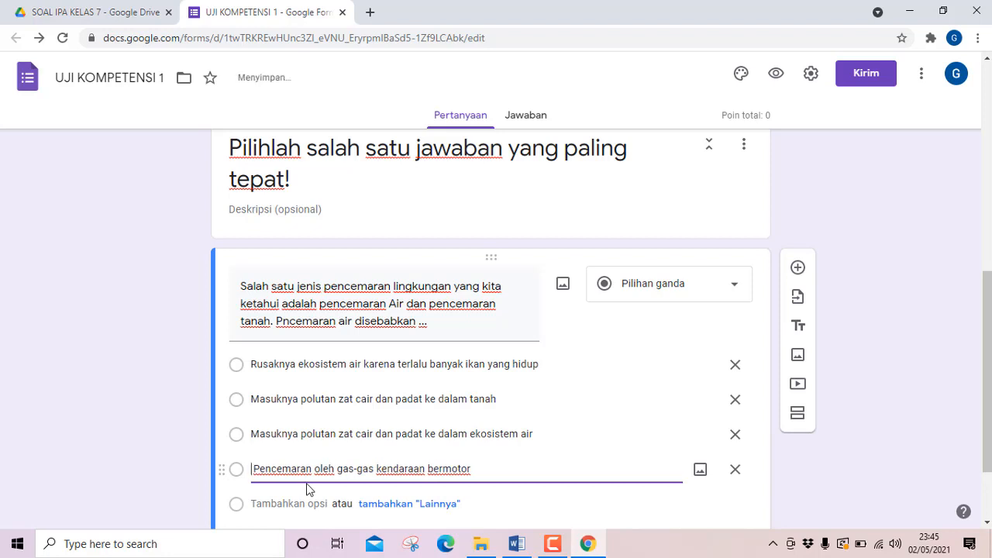
{"action": "scroll", "coordinate": [389, 447], "scroll_direction": "down", "scroll_amount": 1}
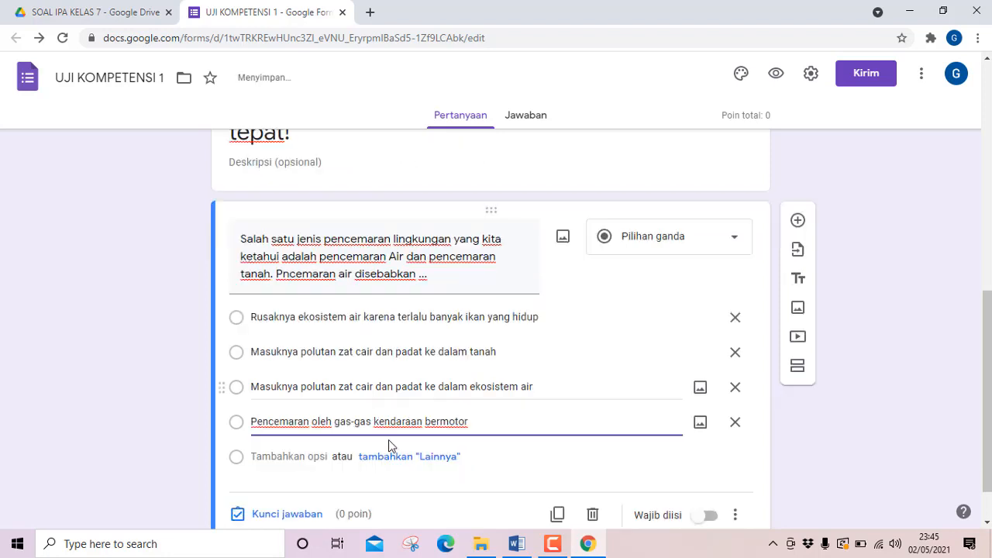
{"action": "left_click", "coordinate": [504, 418]}
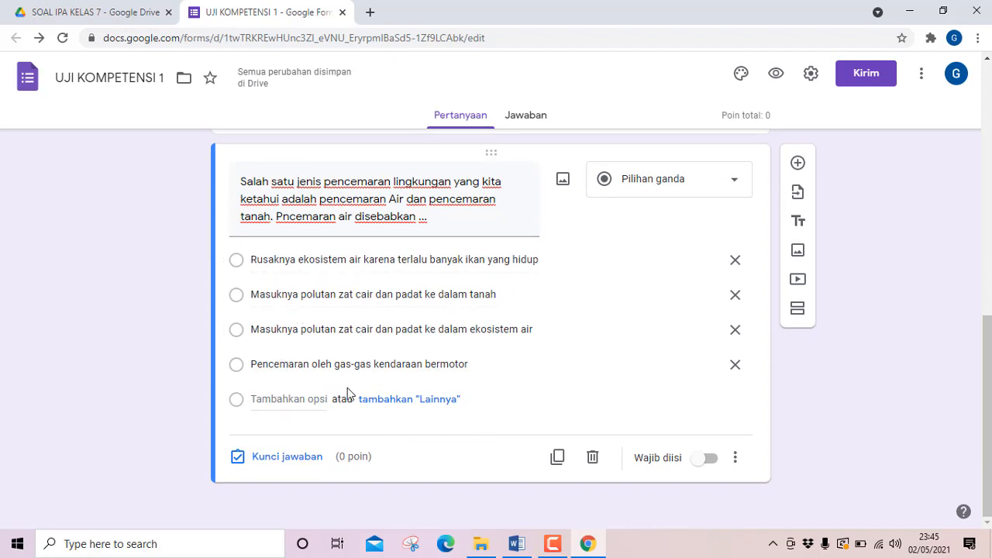
Check question 1's answer in the Word document, then in Google Forms mark "Masuknya polutan zat cair dan padat ke dalam ekosistem air" correct for 5 points.
{"action": "scroll", "coordinate": [524, 417], "scroll_direction": "up", "scroll_amount": 1}
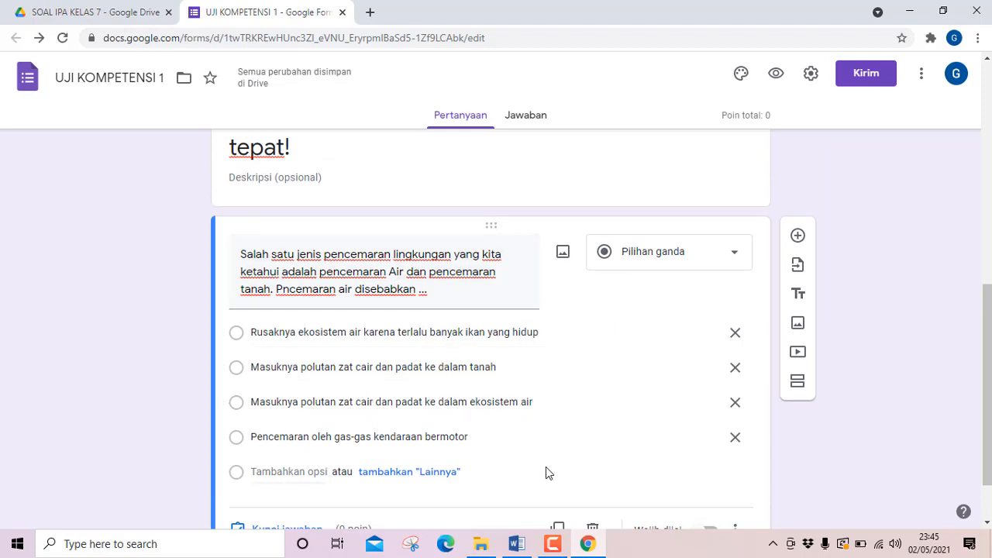
{"action": "scroll", "coordinate": [546, 469], "scroll_direction": "down", "scroll_amount": 1}
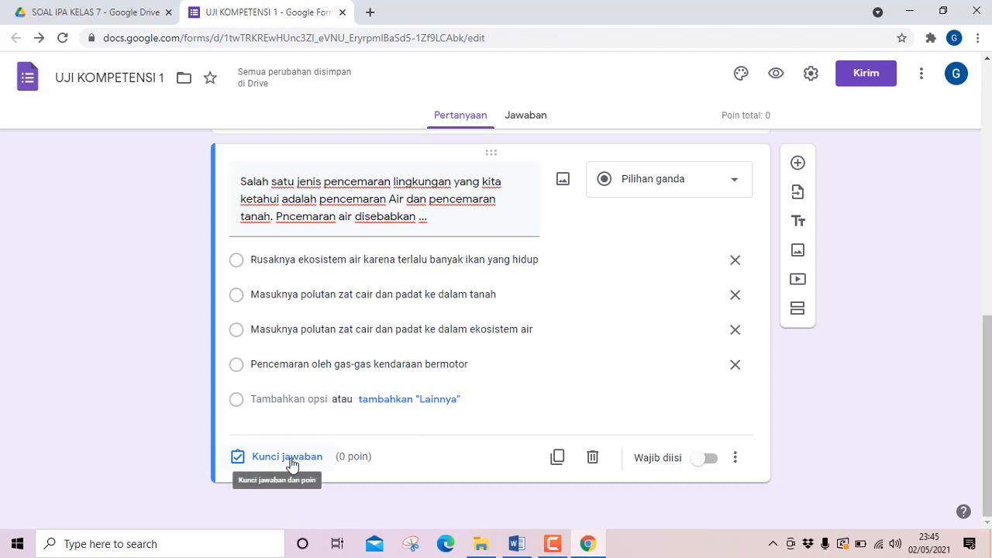
{"action": "left_click", "coordinate": [517, 547]}
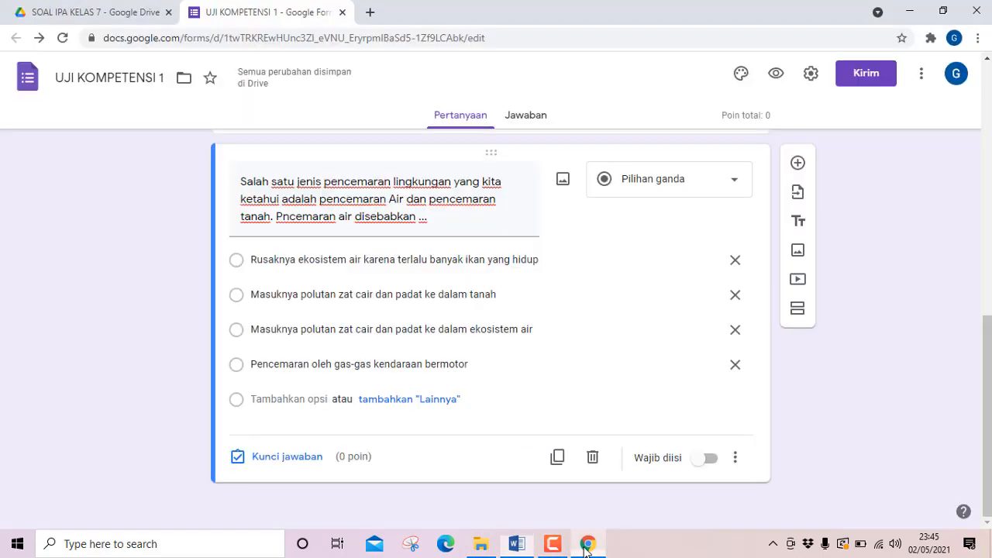
{"action": "left_click", "coordinate": [587, 544]}
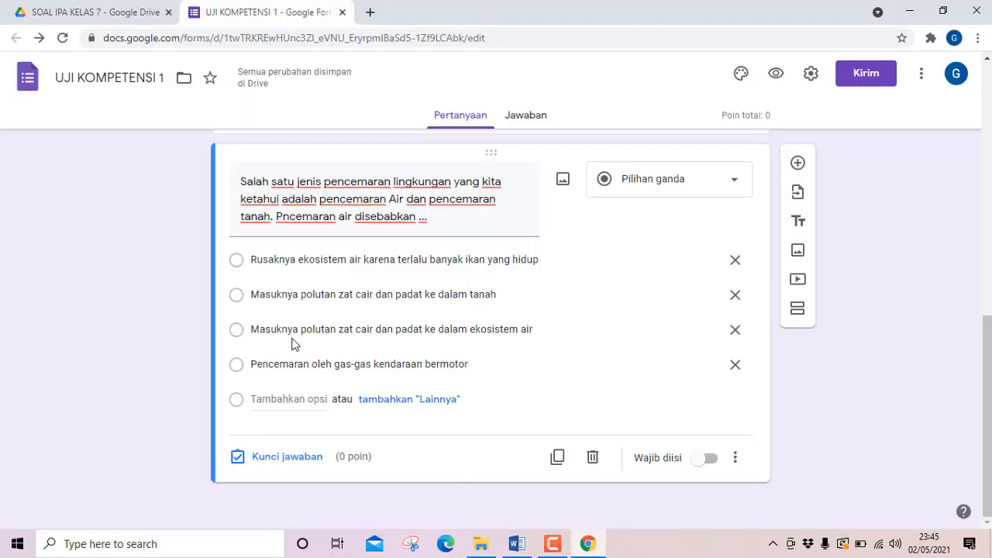
{"action": "left_click", "coordinate": [282, 463]}
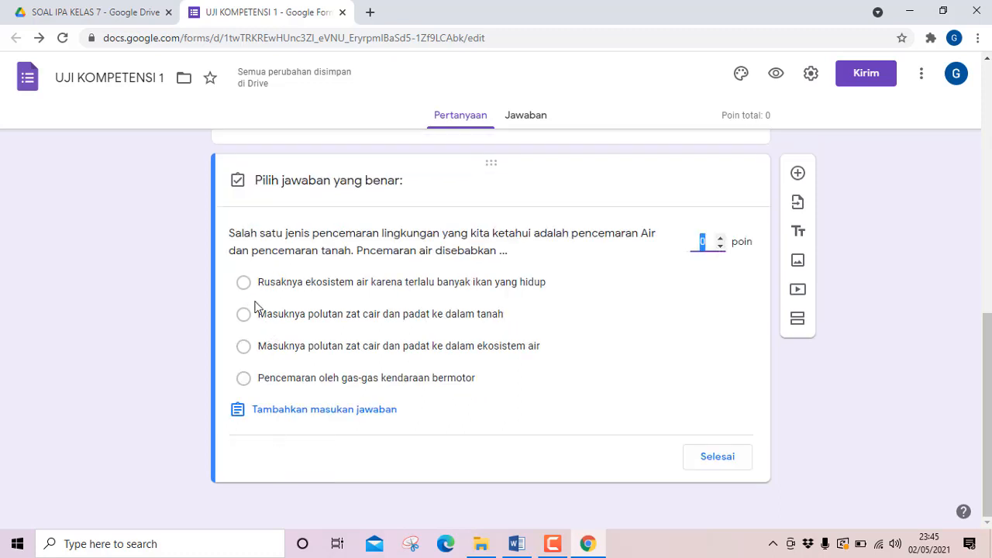
{"action": "left_click", "coordinate": [243, 349]}
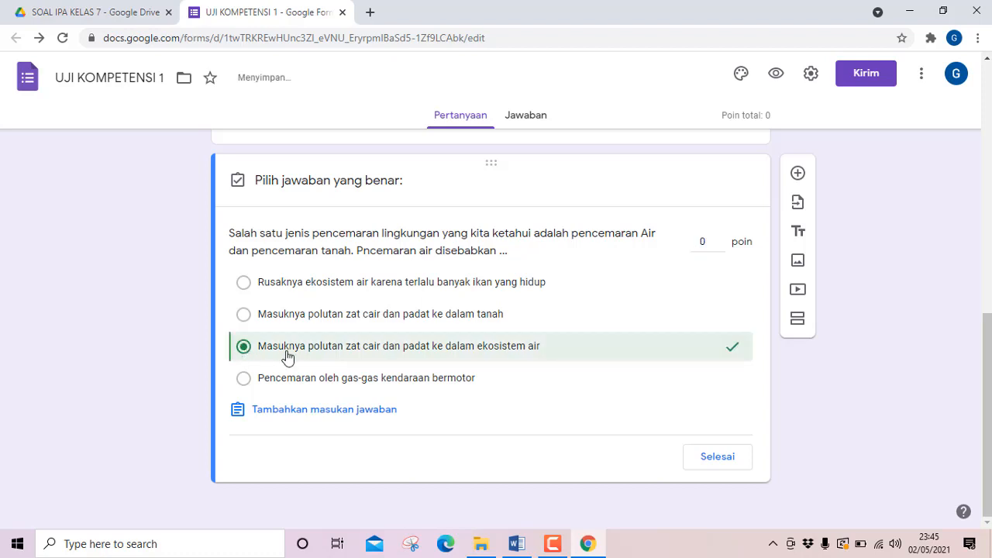
{"action": "left_click", "coordinate": [703, 242]}
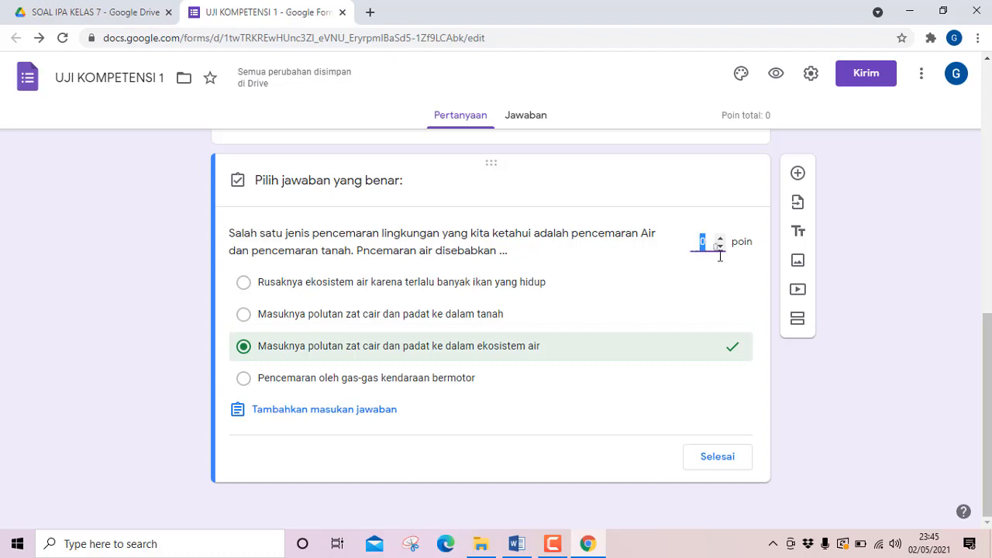
{"action": "type", "text": "5"}
{"action": "left_click", "coordinate": [717, 466]}
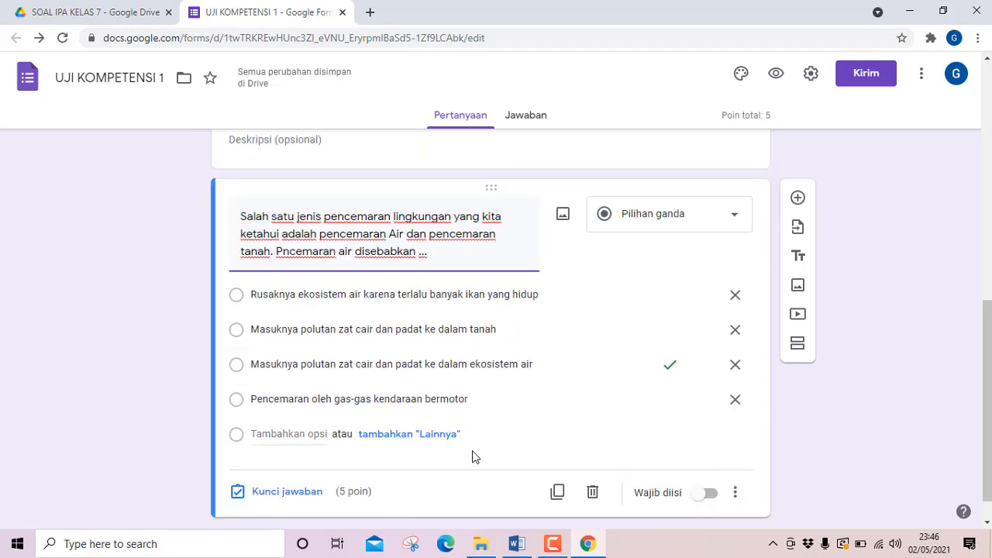
Turn on random option order (Acak urutan opsi) for the question and check that the setting is active.
{"action": "left_click", "coordinate": [735, 493]}
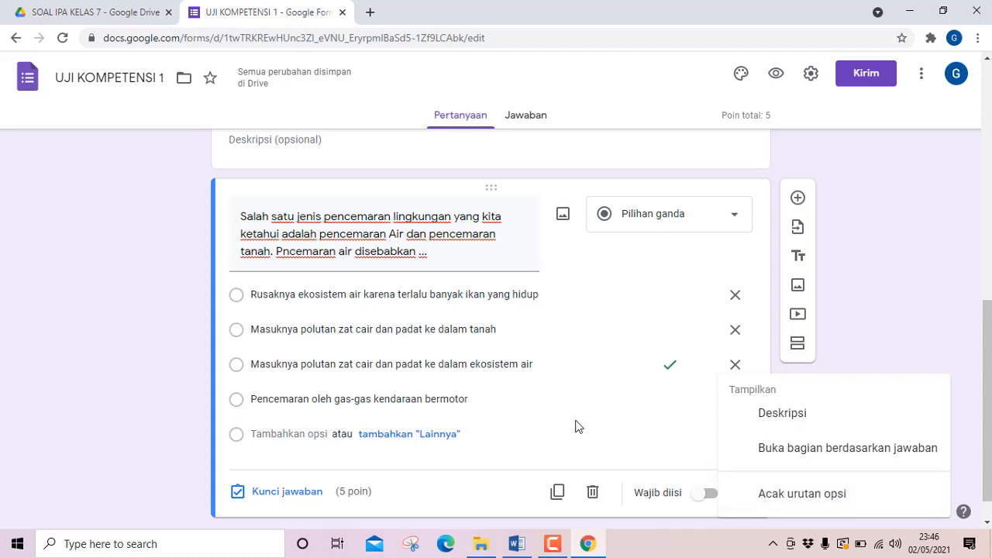
{"action": "left_click", "coordinate": [798, 498]}
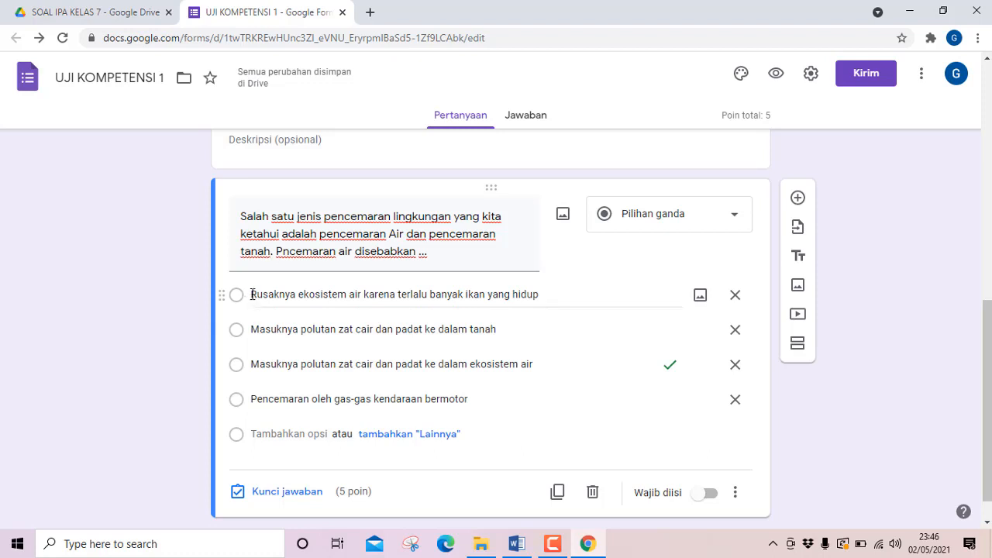
{"action": "left_click", "coordinate": [735, 494]}
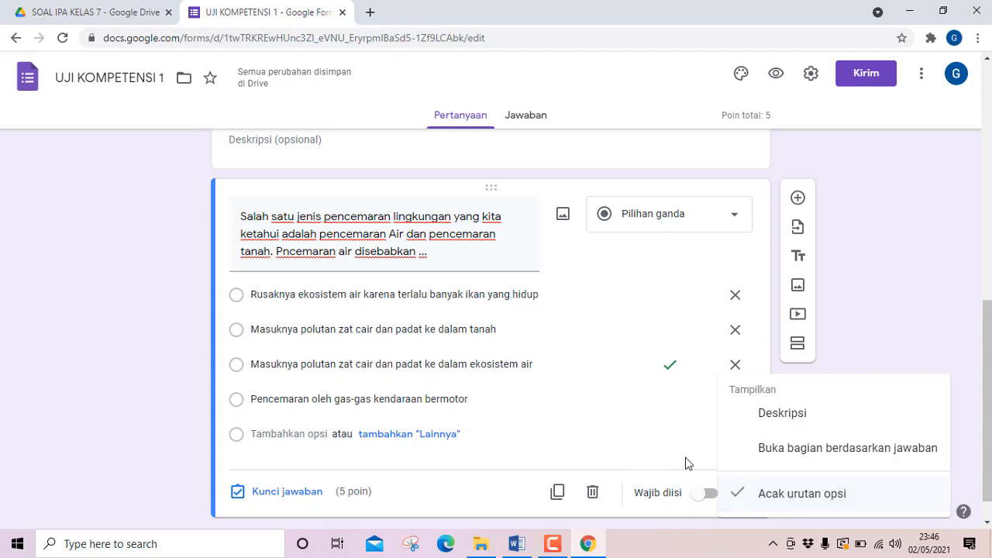
{"action": "left_click", "coordinate": [618, 440]}
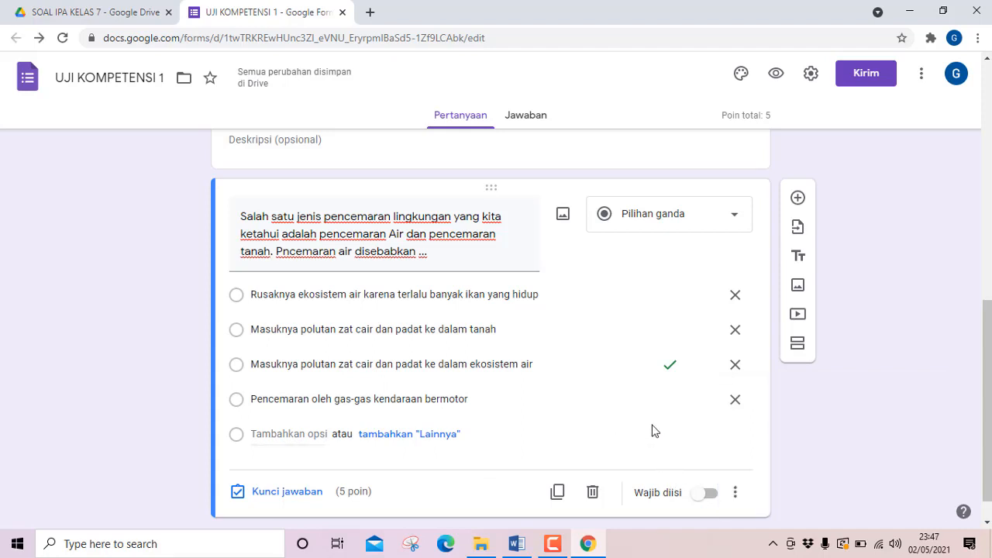
Duplicate the finished pollution question to use the copy as the base for question 2.
{"action": "scroll", "coordinate": [652, 431], "scroll_direction": "down", "scroll_amount": 1}
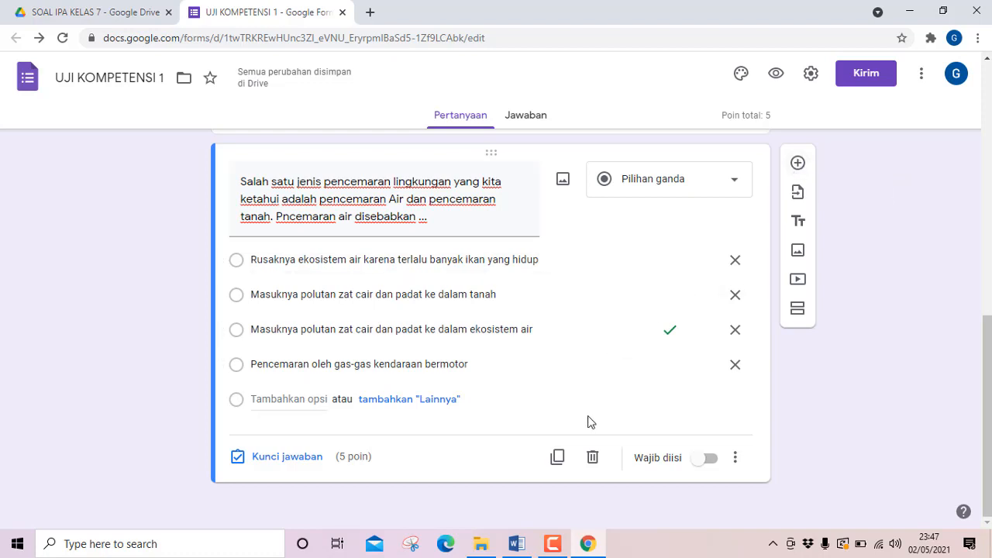
{"action": "left_click", "coordinate": [557, 458]}
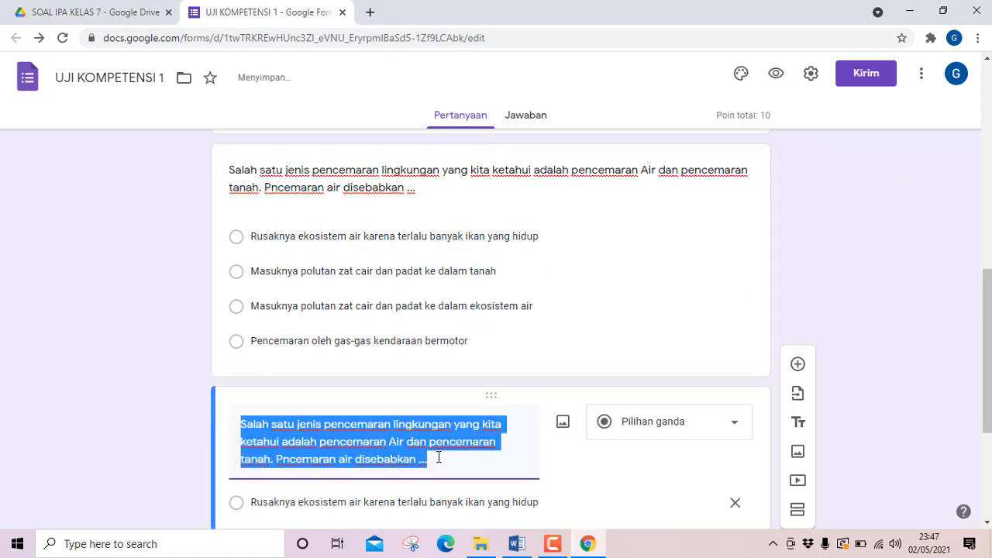
{"action": "scroll", "coordinate": [336, 440], "scroll_direction": "down", "scroll_amount": 2}
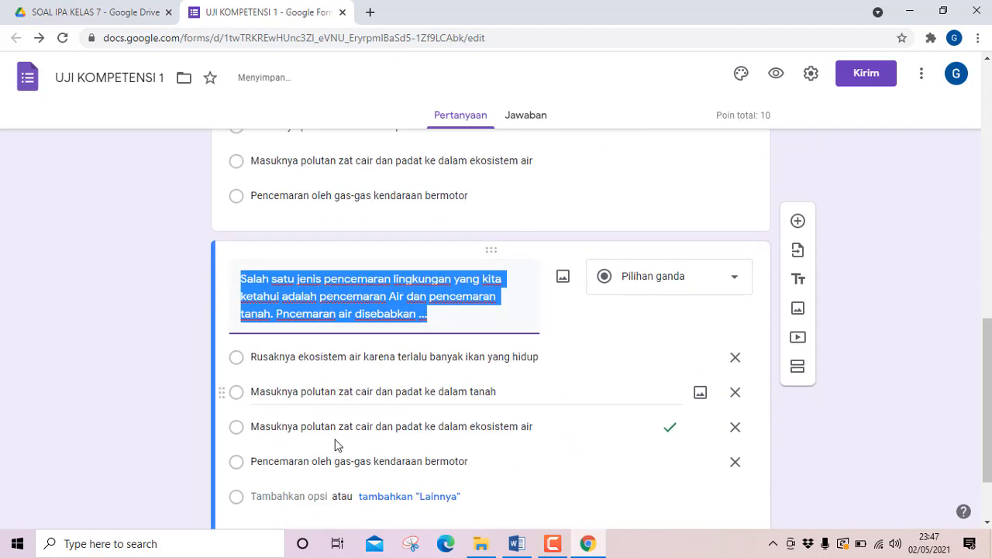
Copy question 2's text without its number from the Word document and paste it over the duplicated question's text in Google Forms.
{"action": "left_click", "coordinate": [525, 551]}
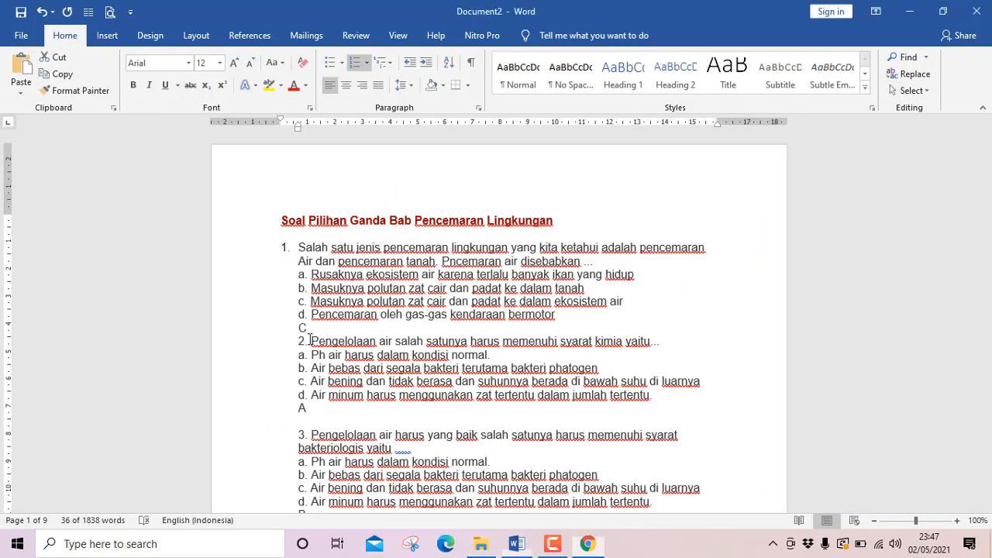
{"action": "left_click_drag", "start_coordinate": [312, 341], "coordinate": [662, 345]}
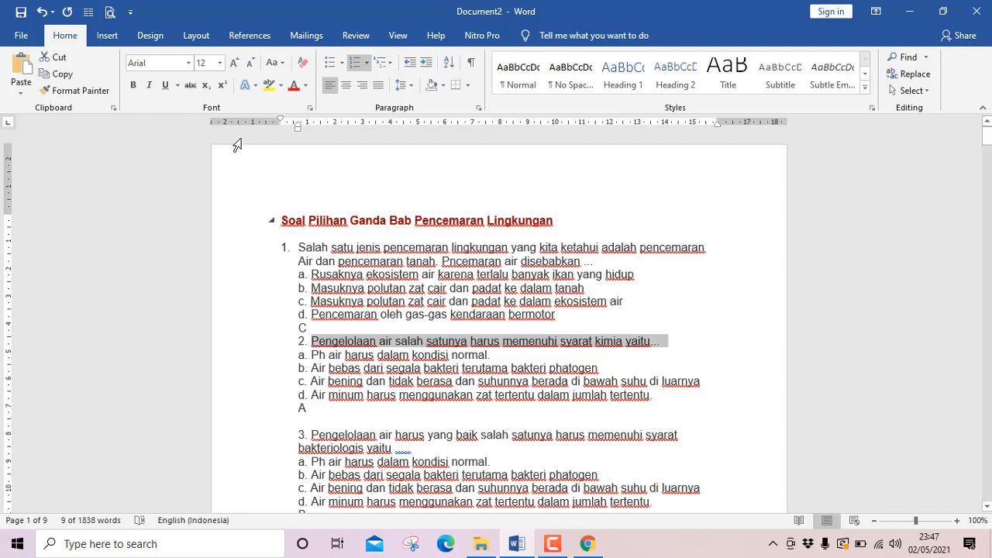
{"action": "left_click", "coordinate": [64, 74]}
{"action": "left_click", "coordinate": [588, 544]}
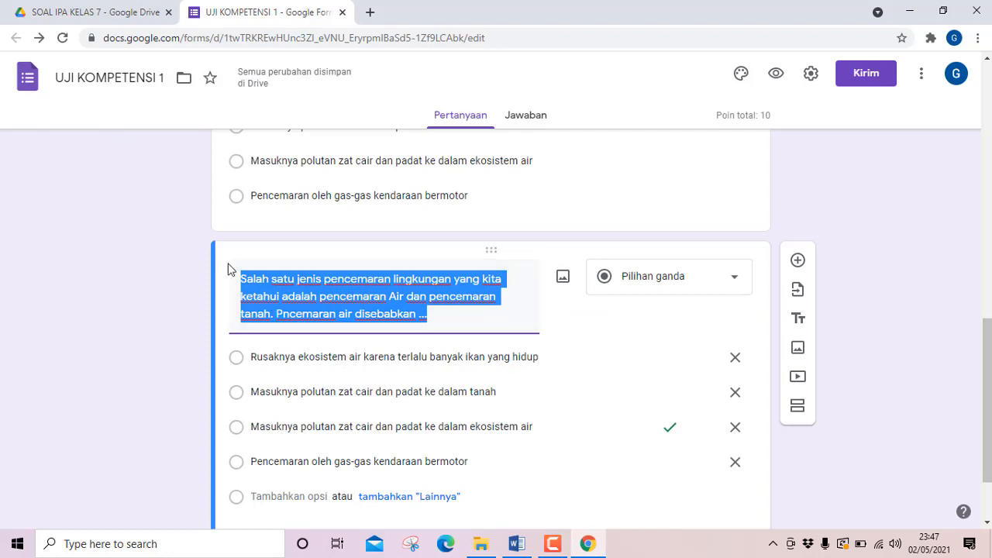
{"action": "key", "text": "ctrl+v"}
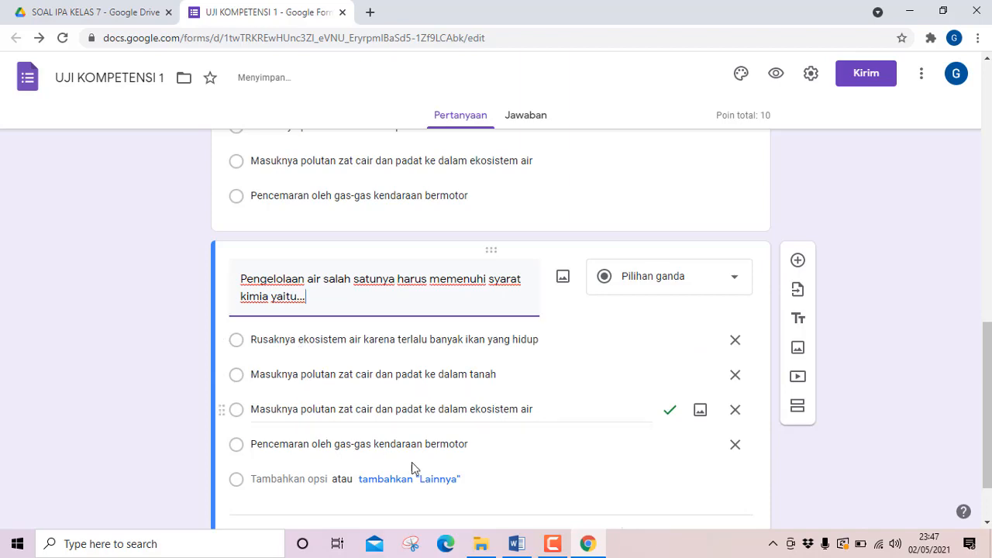
Copy question 2's four answer options from the Word document and paste them over the duplicated question's first option in Google Forms.
{"action": "left_click", "coordinate": [516, 544]}
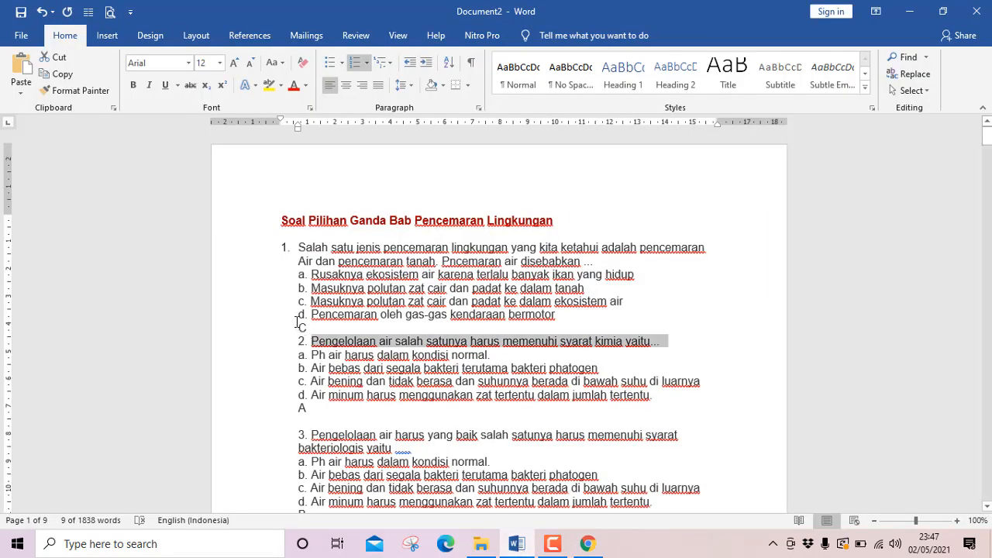
{"action": "left_click_drag", "start_coordinate": [312, 355], "coordinate": [657, 396]}
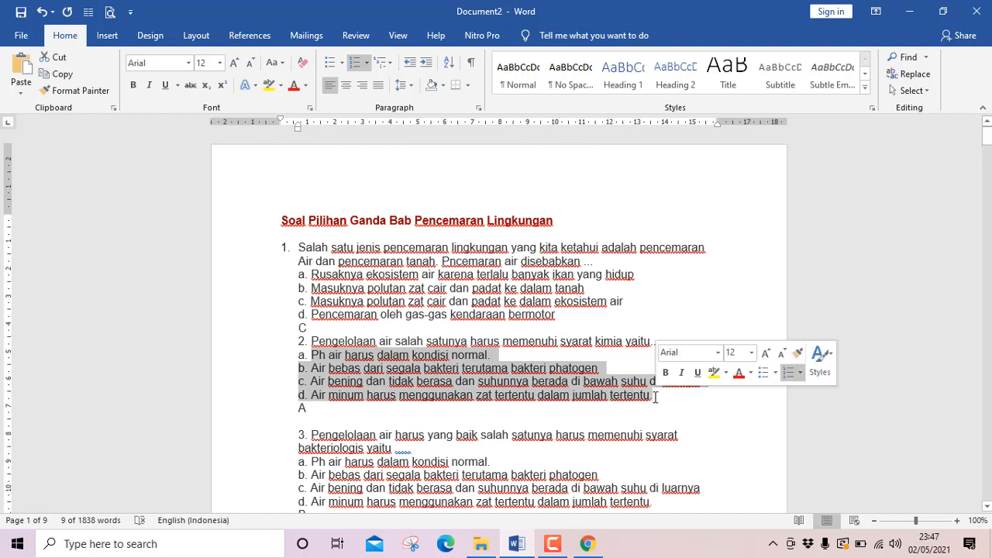
{"action": "left_click", "coordinate": [71, 76]}
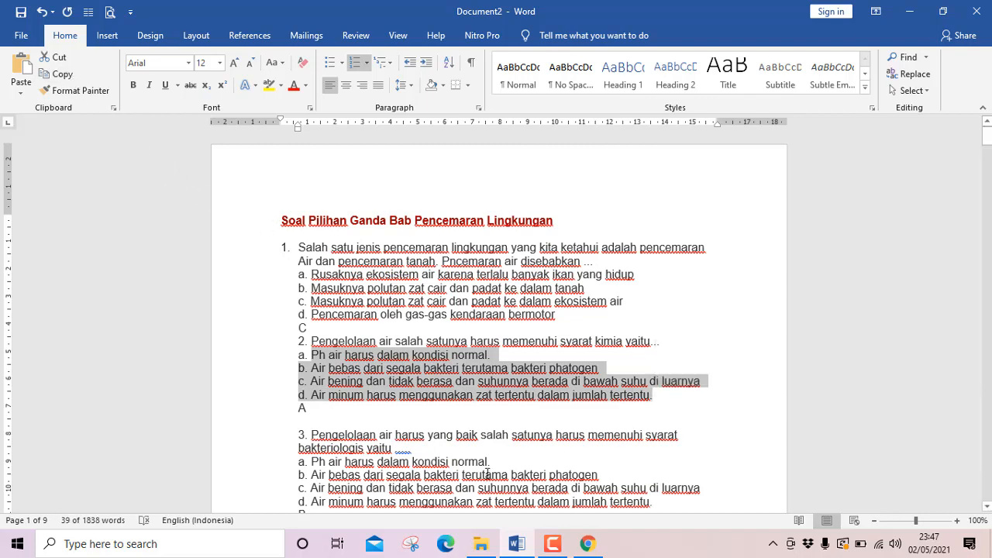
{"action": "left_click", "coordinate": [587, 543]}
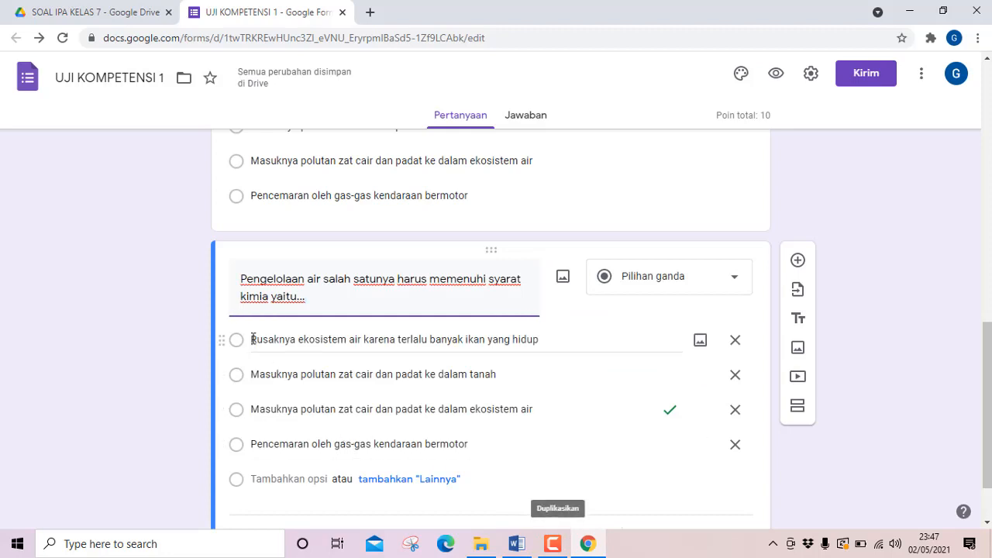
{"action": "left_click", "coordinate": [454, 338]}
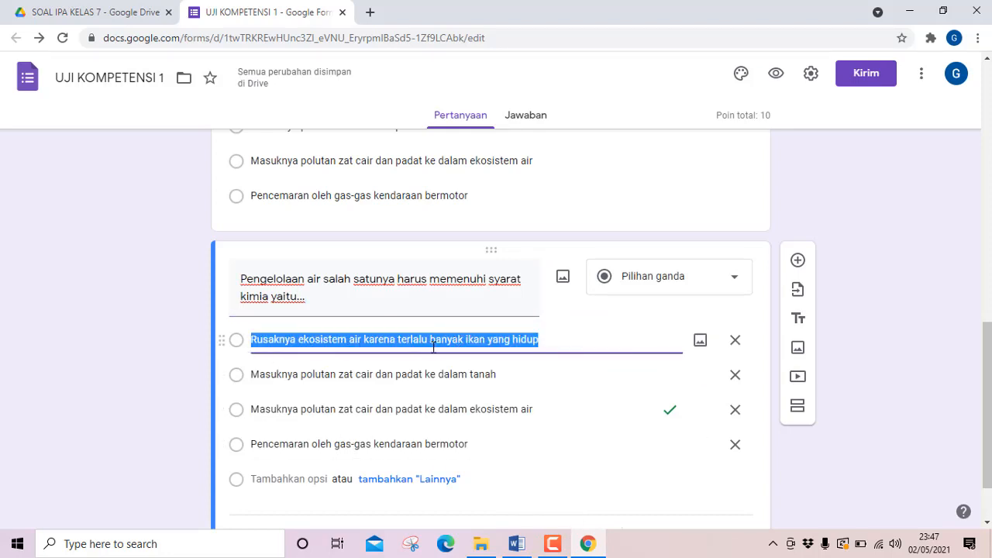
{"action": "right_click", "coordinate": [381, 341]}
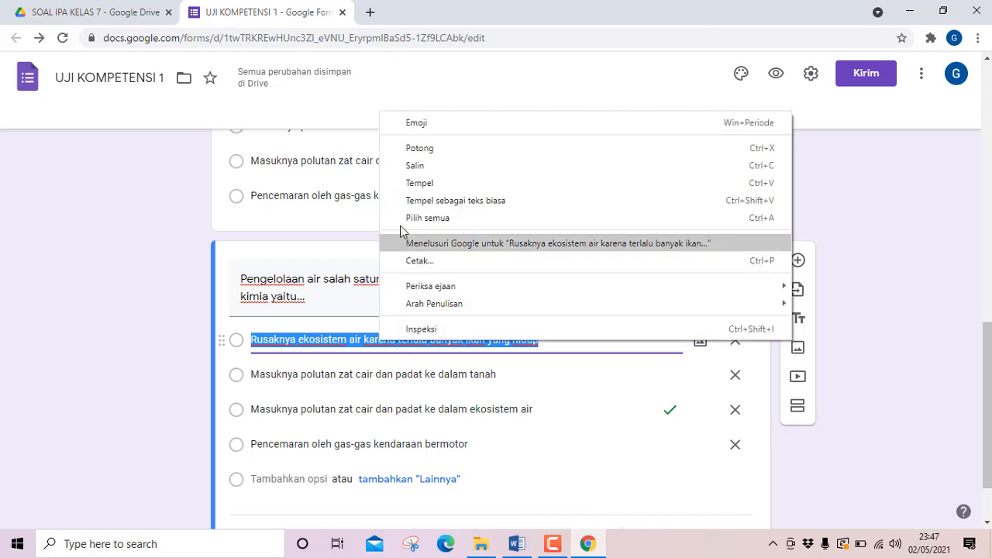
{"action": "left_click", "coordinate": [433, 180]}
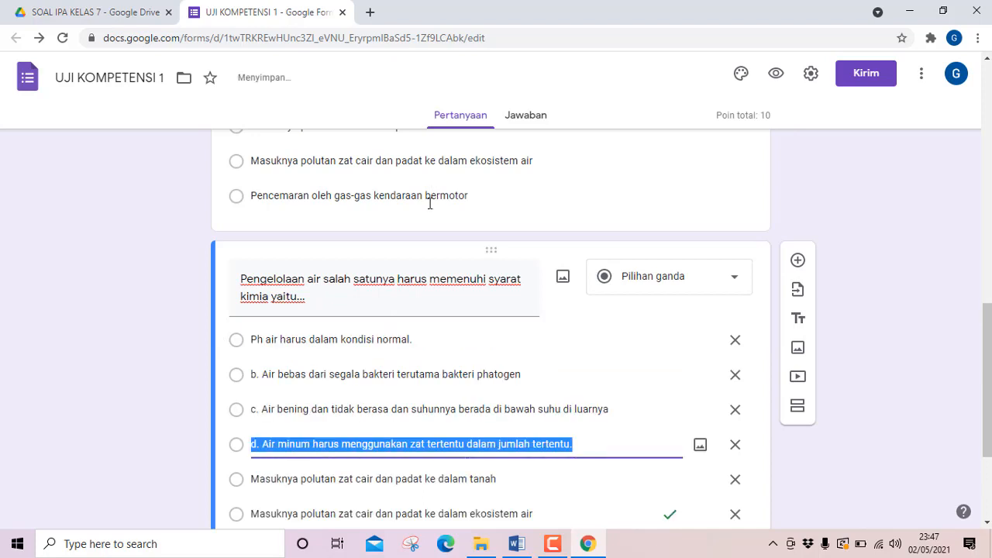
Remove the letter prefixes "b.", "c." and "d." from the second, third and fourth answer options of question 2.
{"action": "scroll", "coordinate": [359, 422], "scroll_direction": "down", "scroll_amount": 1}
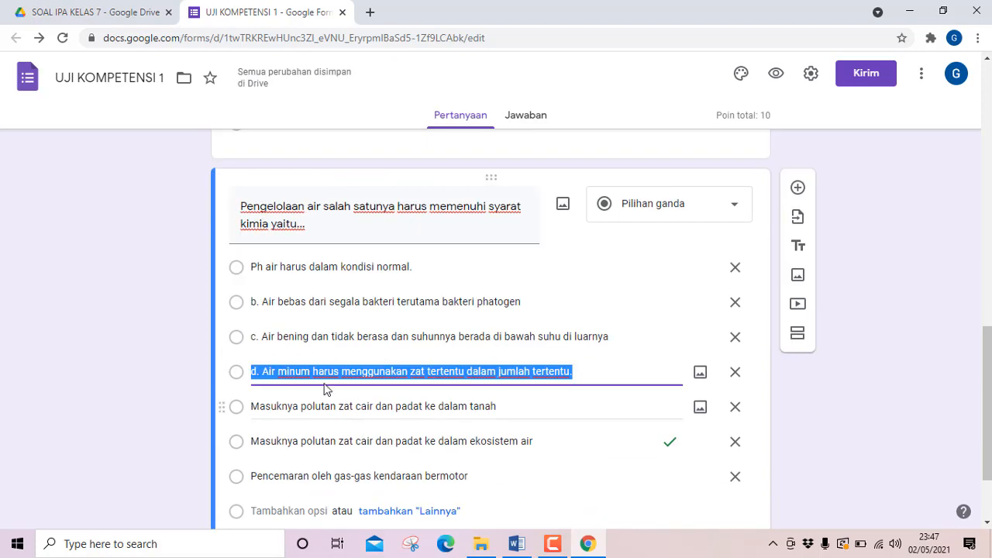
{"action": "left_click", "coordinate": [263, 304]}
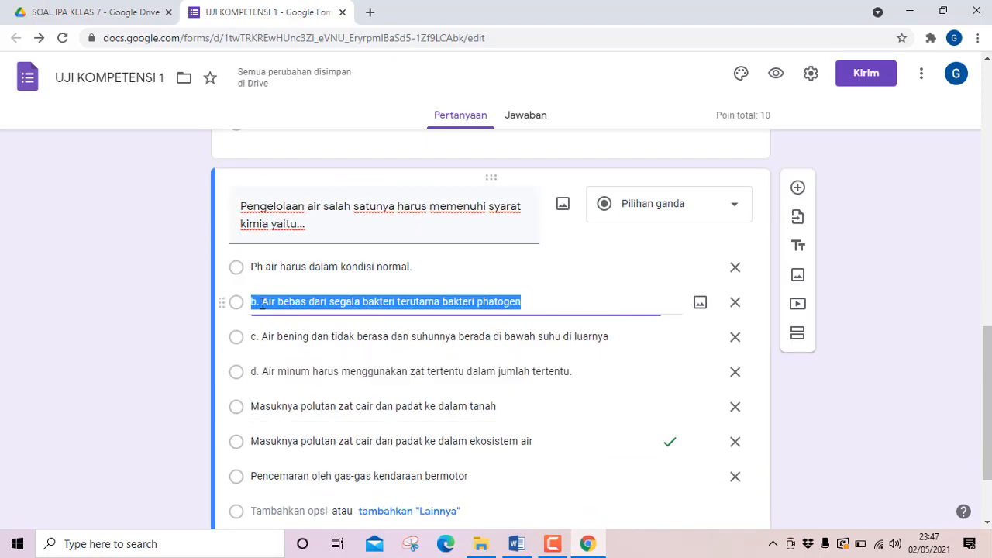
{"action": "left_click", "coordinate": [263, 303]}
{"action": "key", "text": "BackSpace"}
{"action": "key", "text": "BackSpace"}
{"action": "key", "text": "BackSpace"}
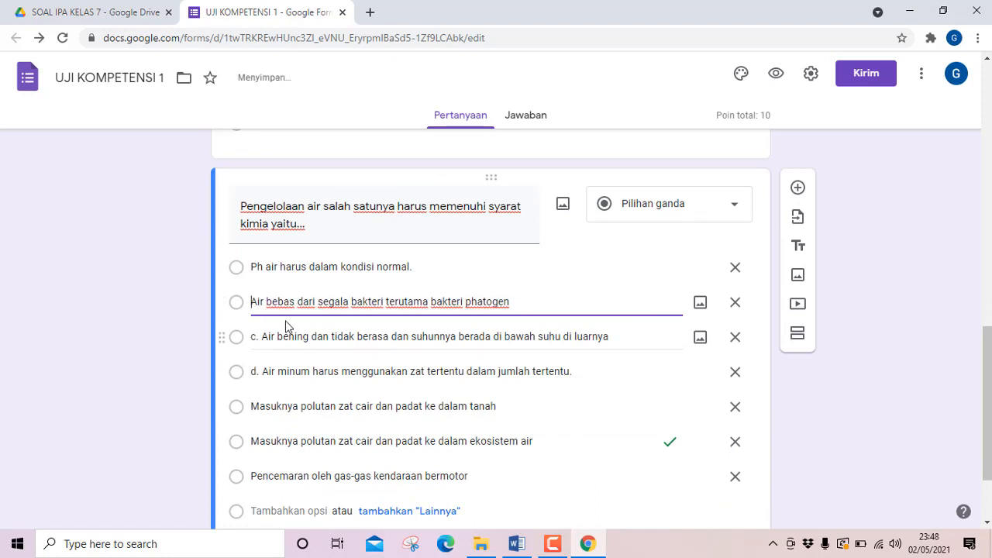
{"action": "left_click", "coordinate": [262, 339]}
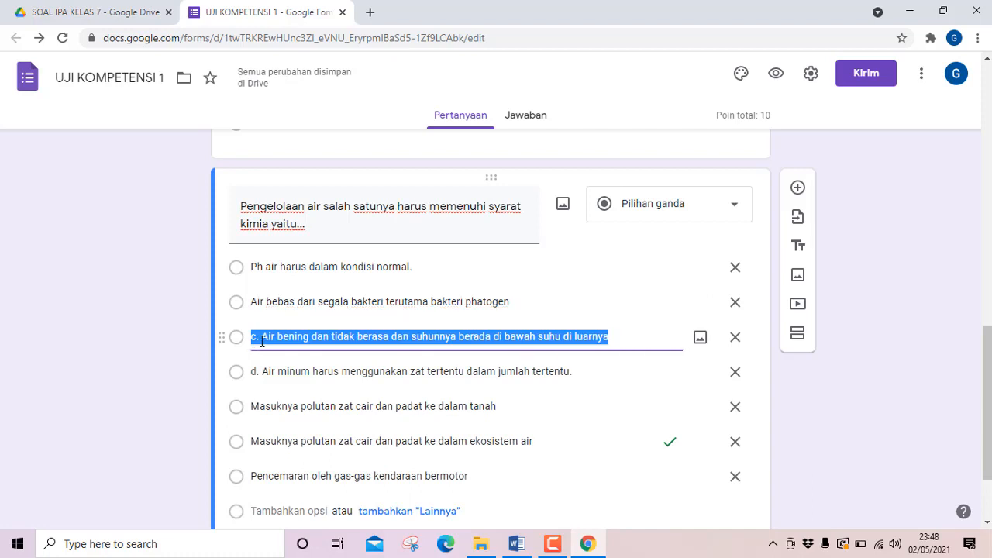
{"action": "left_click", "coordinate": [262, 339]}
{"action": "key", "text": "BackSpace"}
{"action": "key", "text": "BackSpace"}
{"action": "key", "text": "BackSpace"}
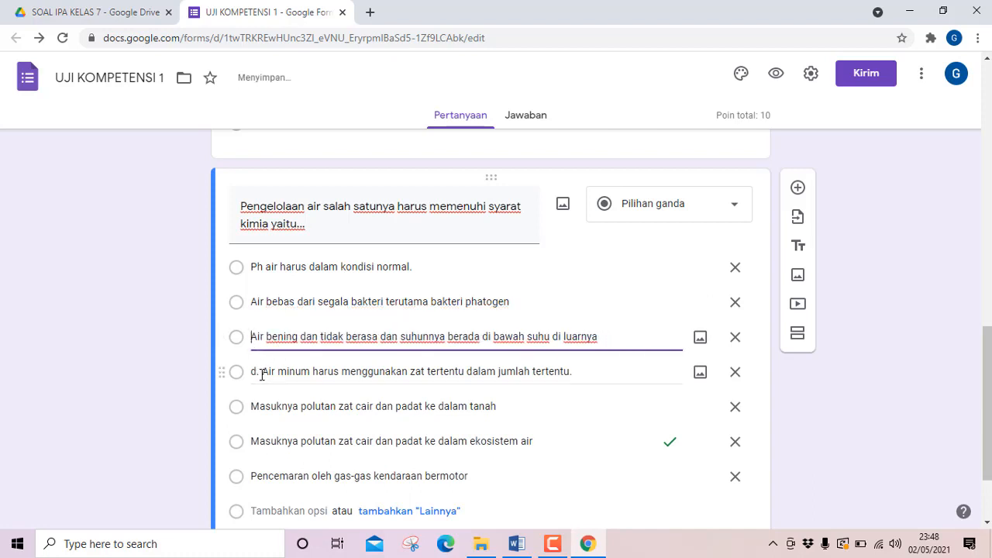
{"action": "left_click", "coordinate": [262, 375]}
{"action": "left_click", "coordinate": [264, 373]}
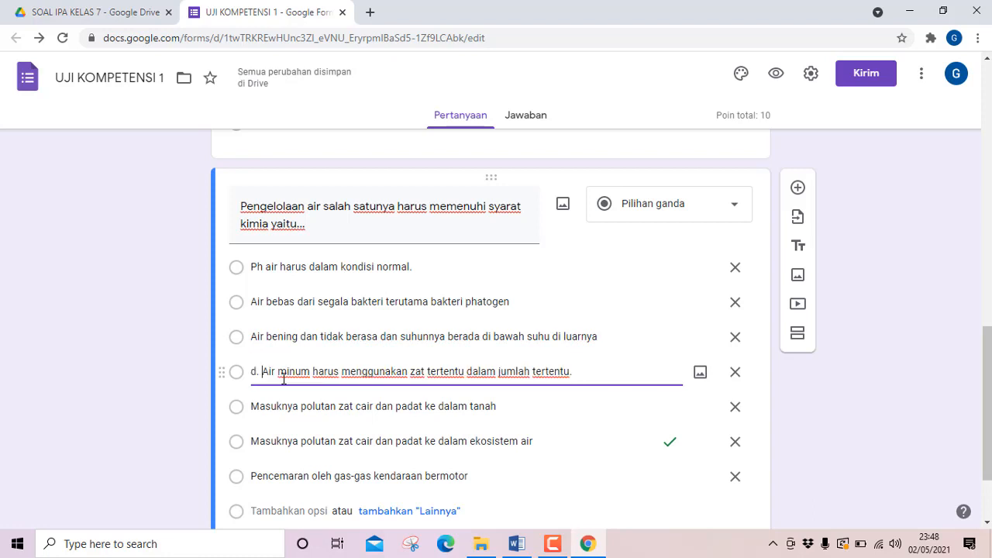
{"action": "key", "text": "BackSpace"}
{"action": "key", "text": "BackSpace"}
{"action": "key", "text": "BackSpace"}
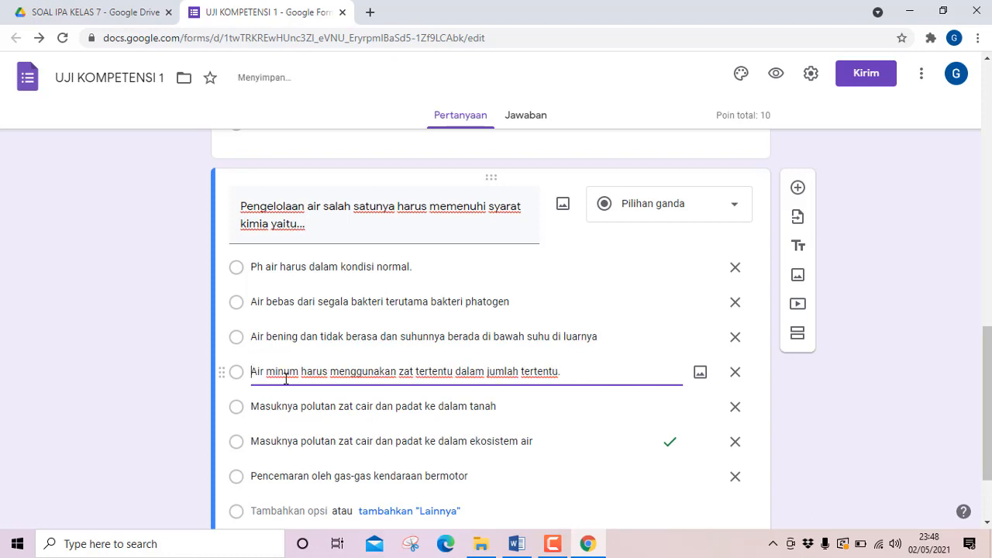
Delete the three leftover options, two starting with "Masuknya polutan" and one with "Pencemaran oleh gas-gas", from question 2.
{"action": "scroll", "coordinate": [454, 433], "scroll_direction": "down", "scroll_amount": 2}
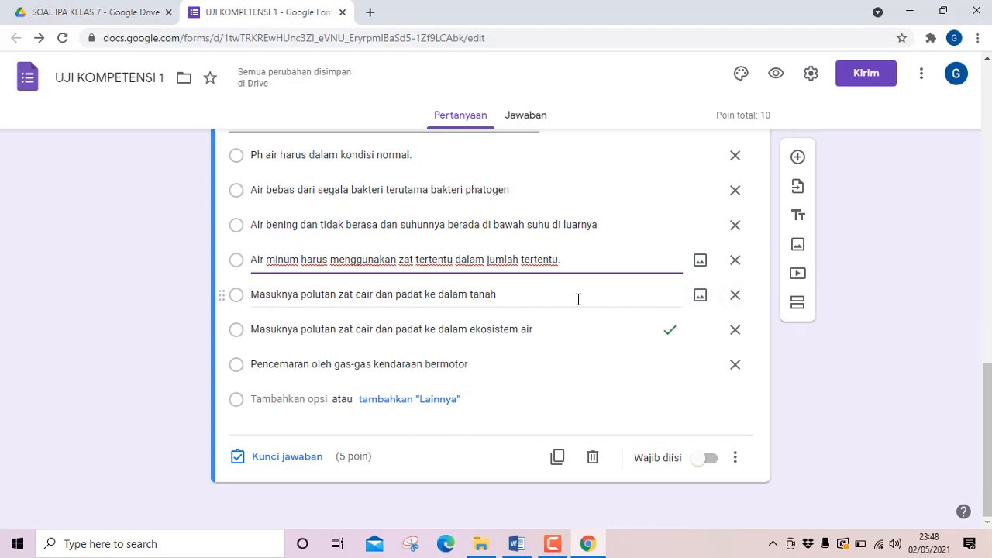
{"action": "left_click", "coordinate": [735, 299]}
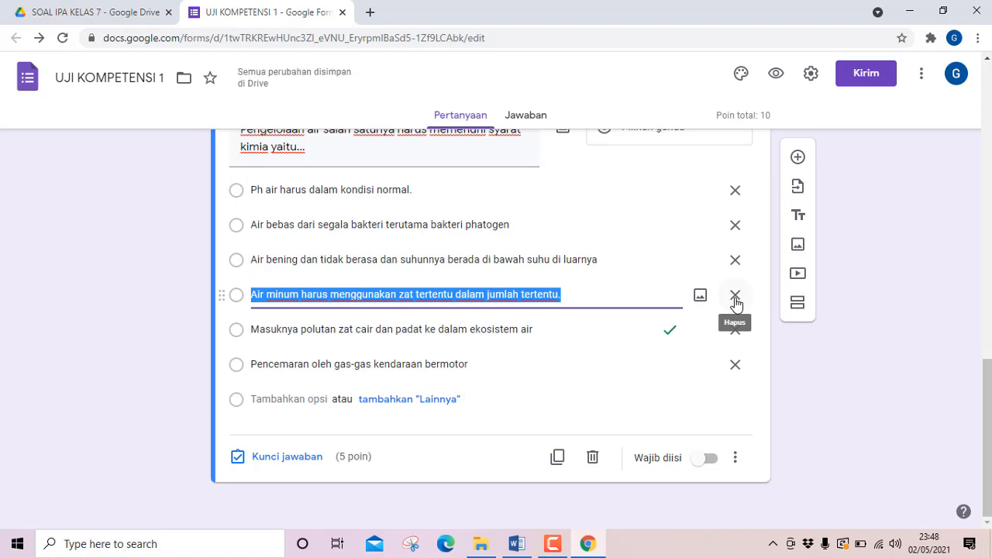
{"action": "left_click", "coordinate": [737, 331]}
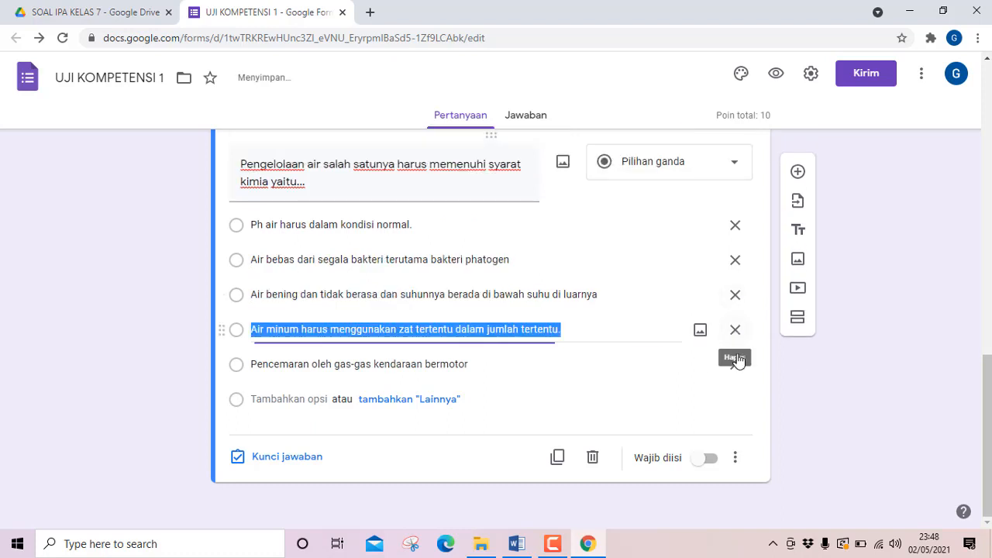
{"action": "left_click", "coordinate": [735, 365]}
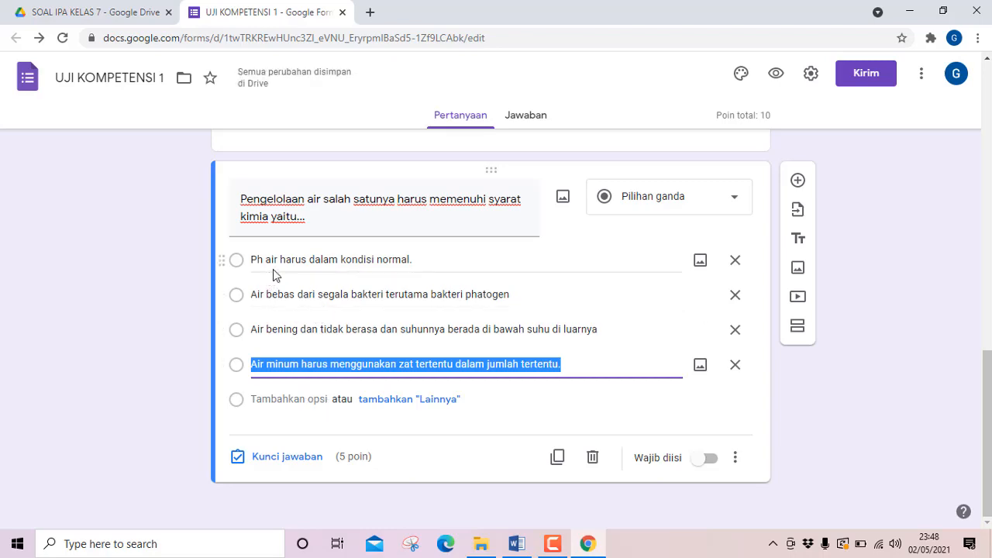
Check question 2's answer in the Word document, then in Google Forms mark "Ph air harus dalam kondisi normal." as correct.
{"action": "left_click", "coordinate": [517, 543]}
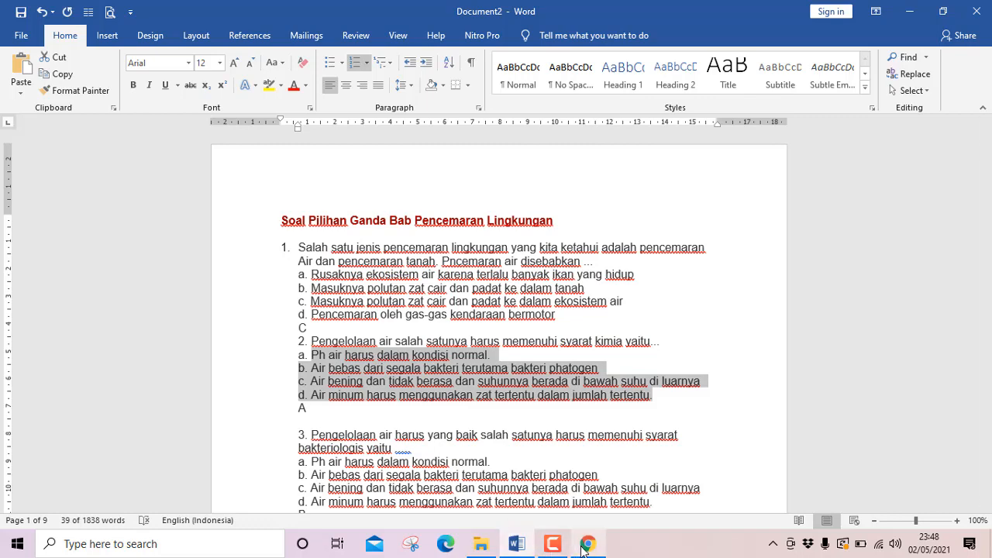
{"action": "left_click", "coordinate": [585, 544]}
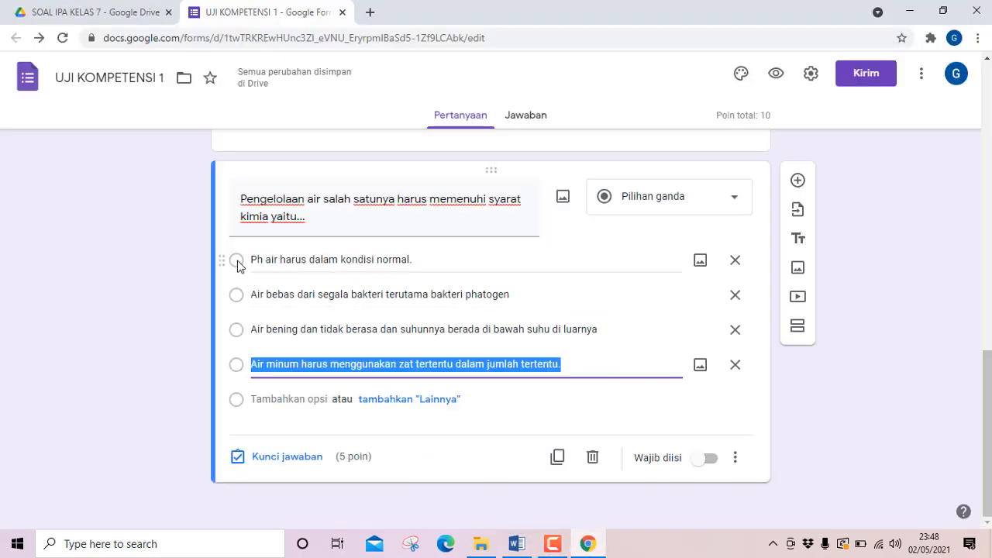
{"action": "left_click", "coordinate": [259, 458]}
{"action": "left_click", "coordinate": [244, 287]}
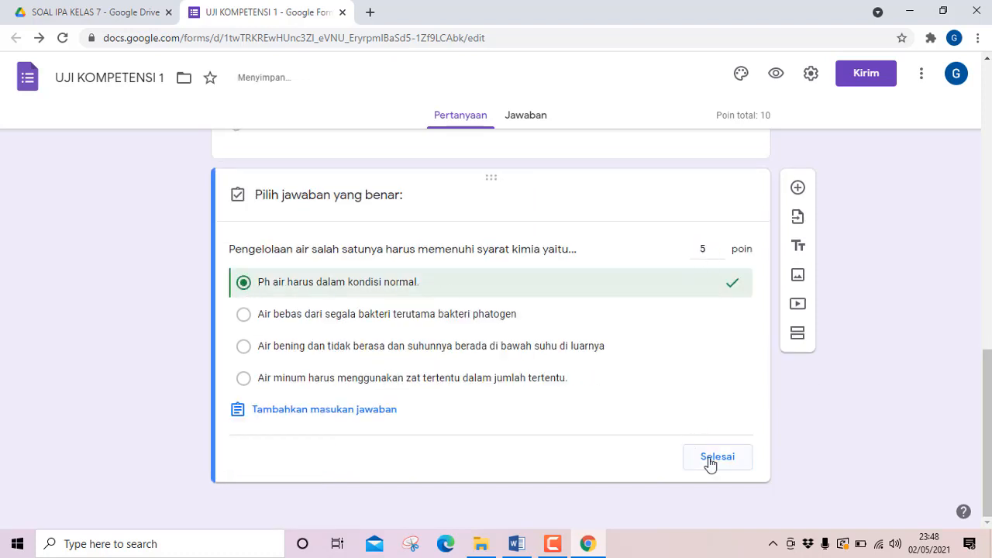
{"action": "left_click", "coordinate": [710, 460]}
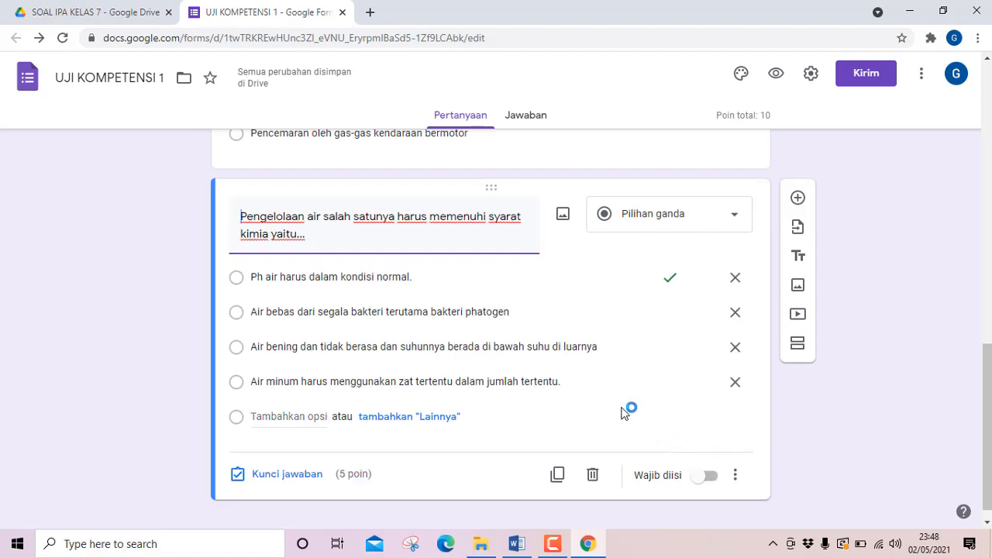
Check whether random option order (Acak urutan opsi) is active for question 2.
{"action": "scroll", "coordinate": [508, 346], "scroll_direction": "up", "scroll_amount": 1}
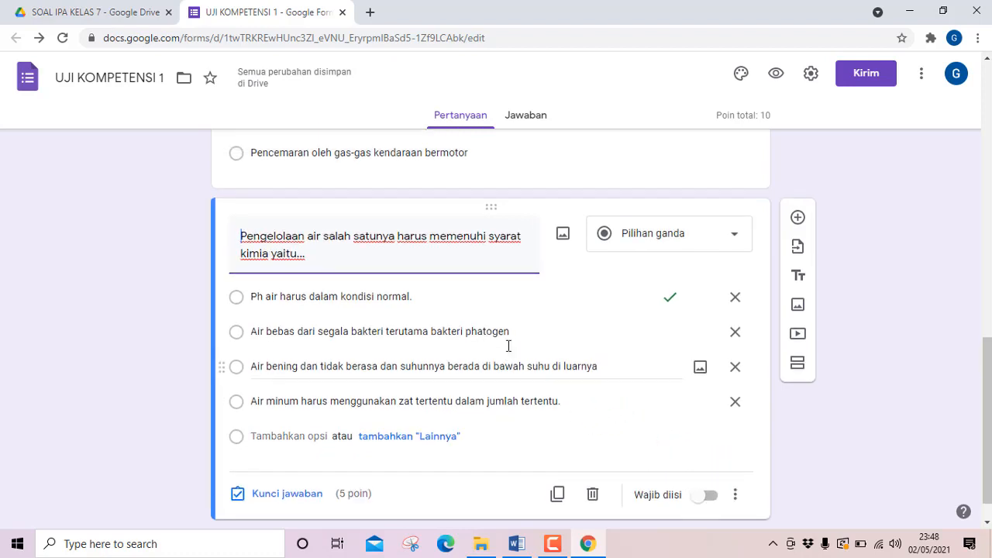
{"action": "scroll", "coordinate": [508, 345], "scroll_direction": "down", "scroll_amount": 1}
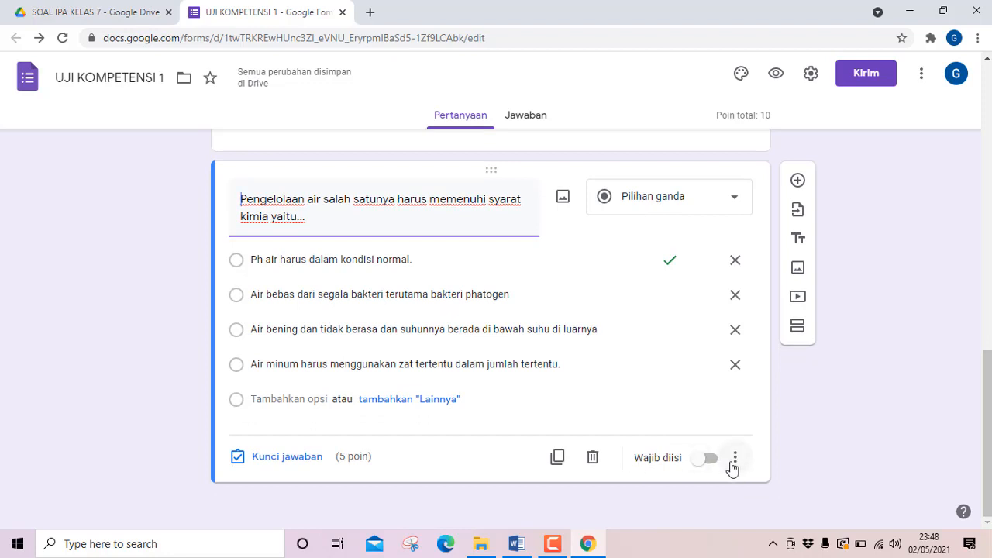
{"action": "left_click", "coordinate": [733, 463]}
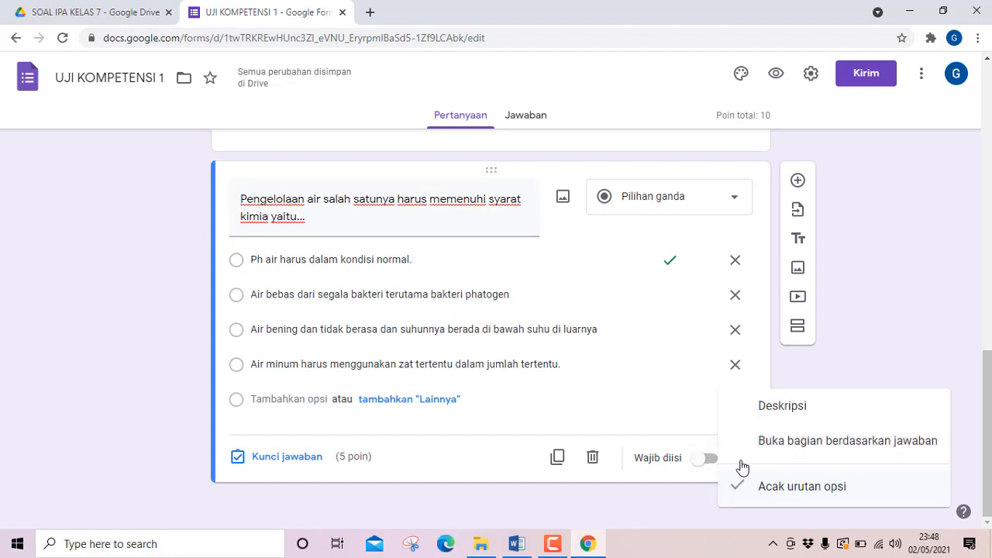
{"action": "left_click", "coordinate": [674, 424]}
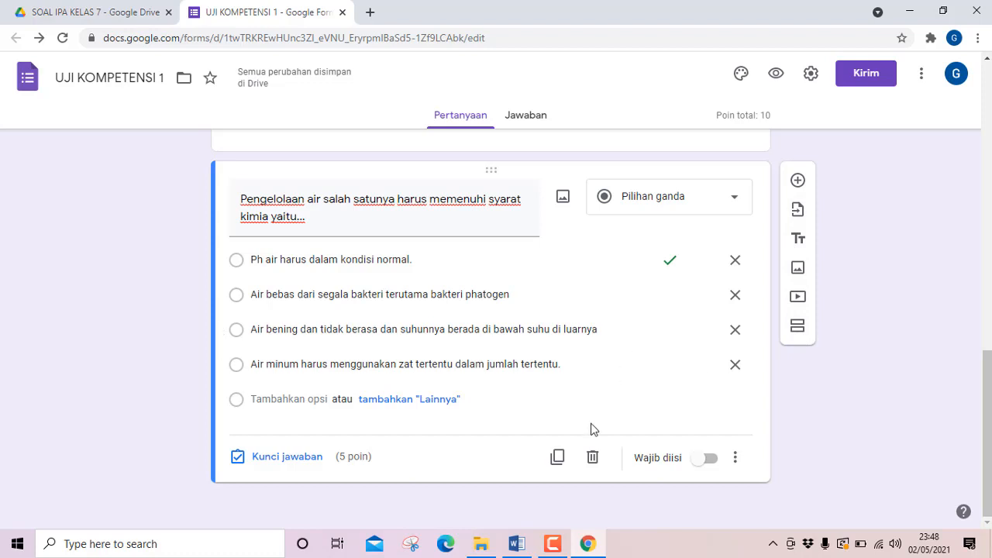
Duplicate question 2 and replace the copy's question text with question 3's text, without its number, from the Word document.
{"action": "left_click", "coordinate": [553, 457]}
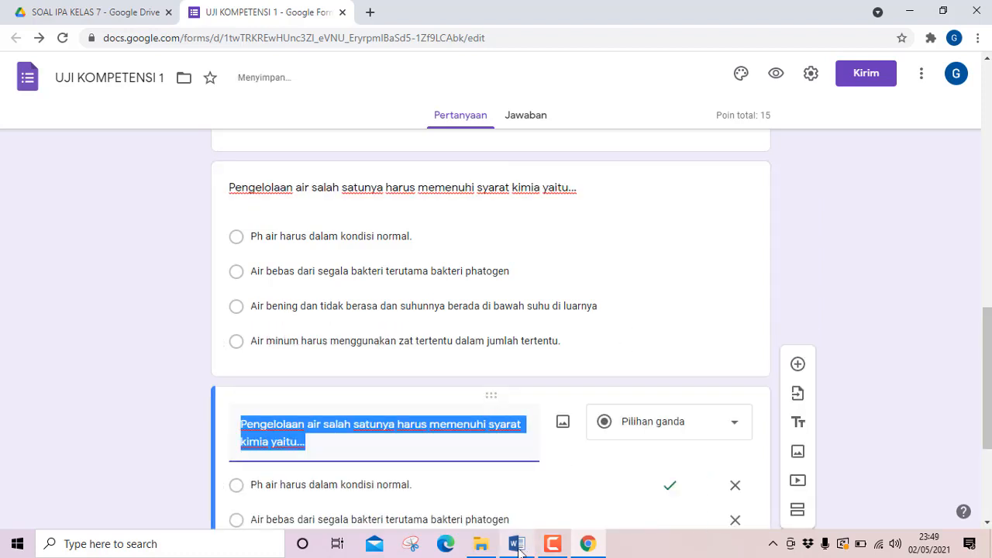
{"action": "left_click", "coordinate": [517, 544]}
{"action": "scroll", "coordinate": [313, 366], "scroll_direction": "down", "scroll_amount": 2}
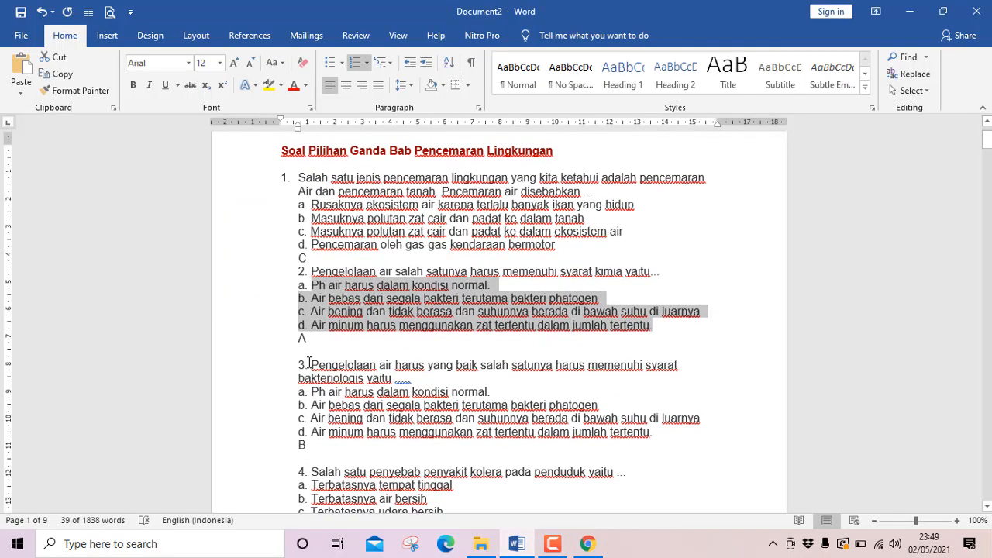
{"action": "left_click_drag", "start_coordinate": [310, 364], "coordinate": [413, 375]}
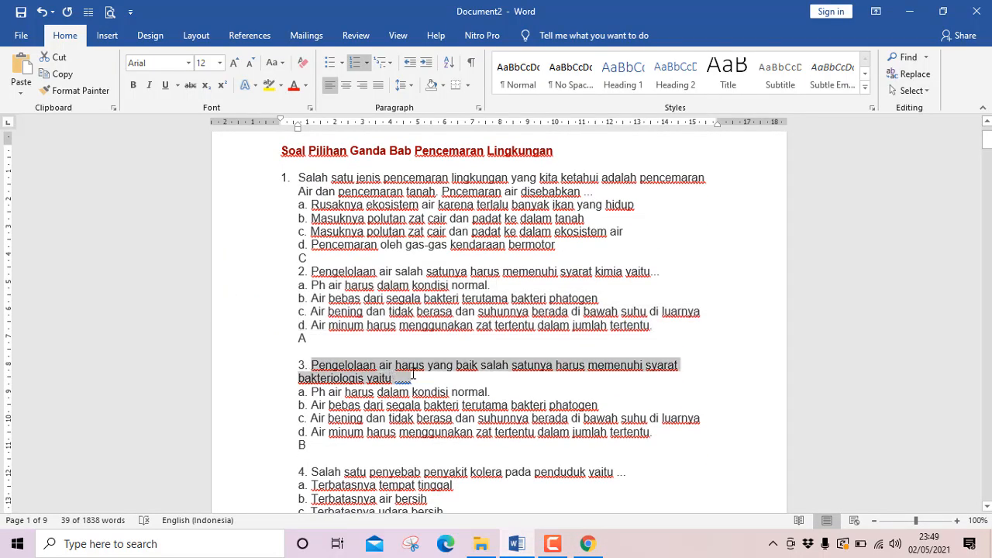
{"action": "left_click", "coordinate": [60, 74]}
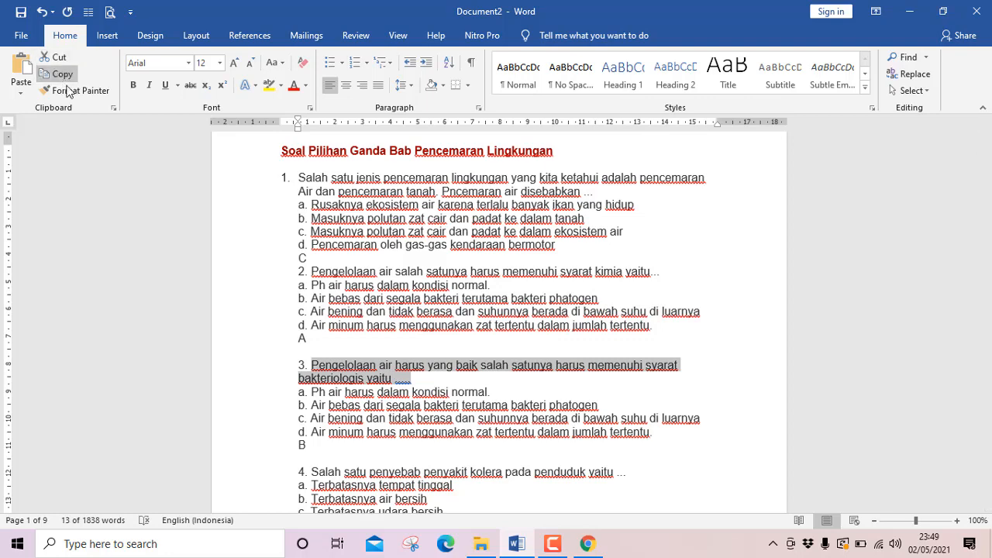
{"action": "left_click", "coordinate": [588, 543]}
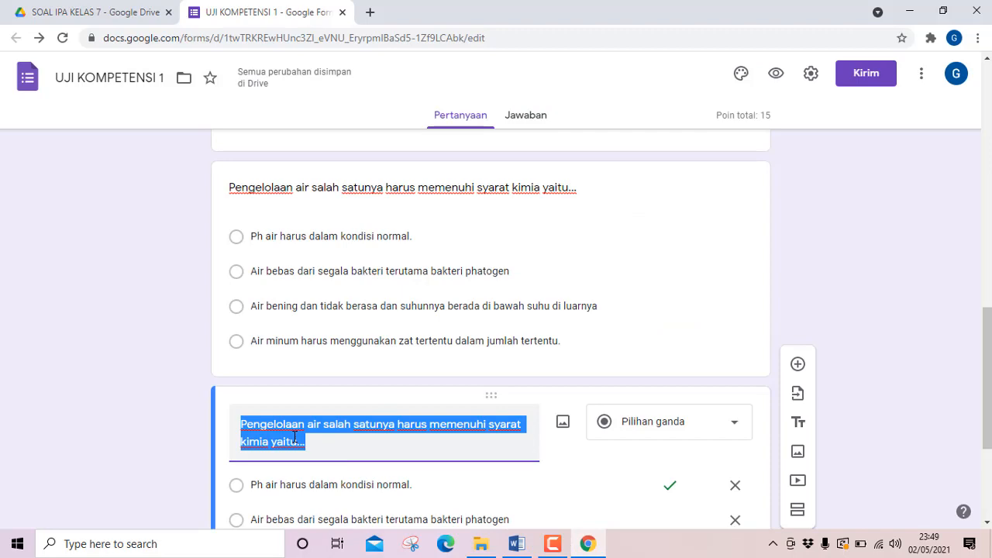
{"action": "key", "text": "ctrl+v"}
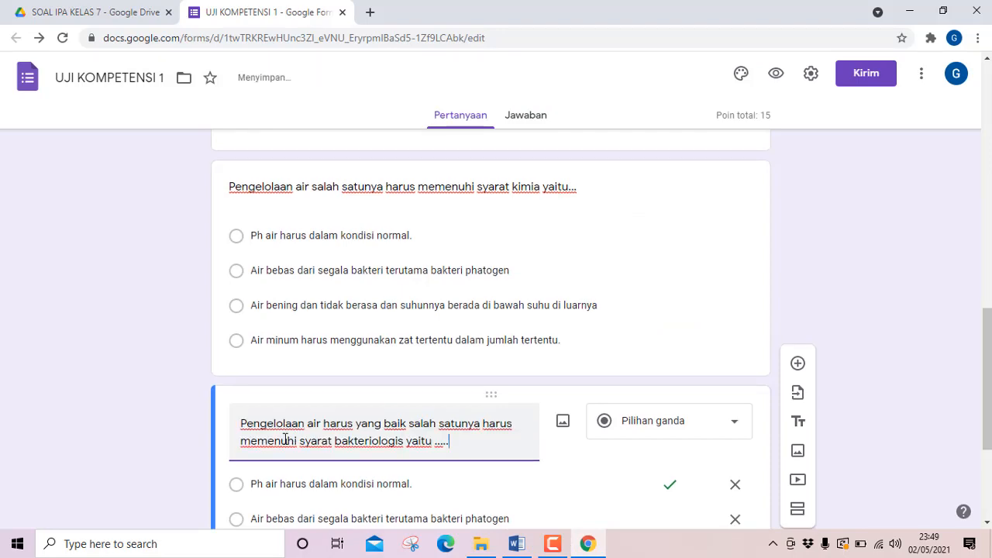
Copy question 3's four answer options from the Word document and paste them over the duplicated question's first option in Google Forms.
{"action": "scroll", "coordinate": [285, 440], "scroll_direction": "down", "scroll_amount": 3}
{"action": "scroll", "coordinate": [283, 443], "scroll_direction": "up", "scroll_amount": 4}
{"action": "scroll", "coordinate": [284, 442], "scroll_direction": "down", "scroll_amount": 3}
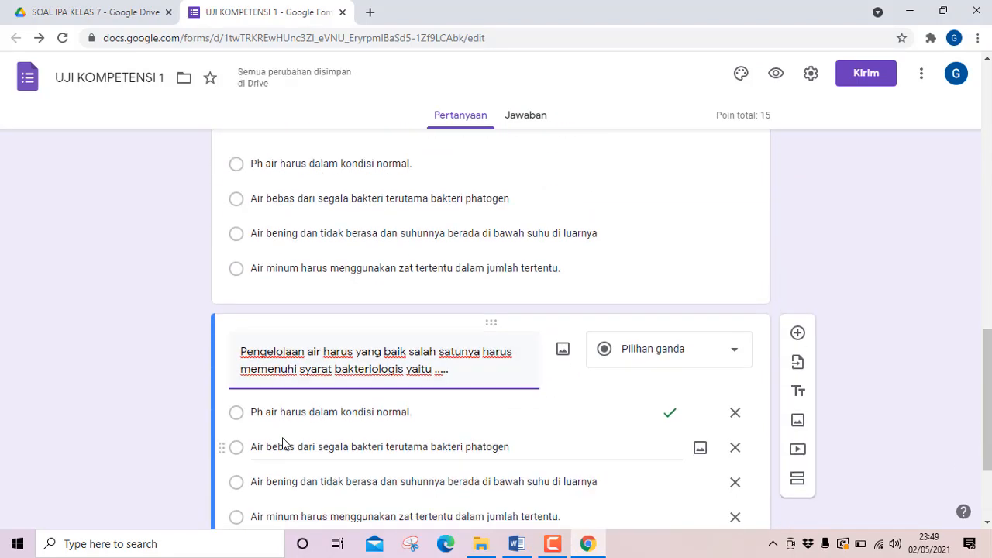
{"action": "scroll", "coordinate": [284, 440], "scroll_direction": "up", "scroll_amount": 1}
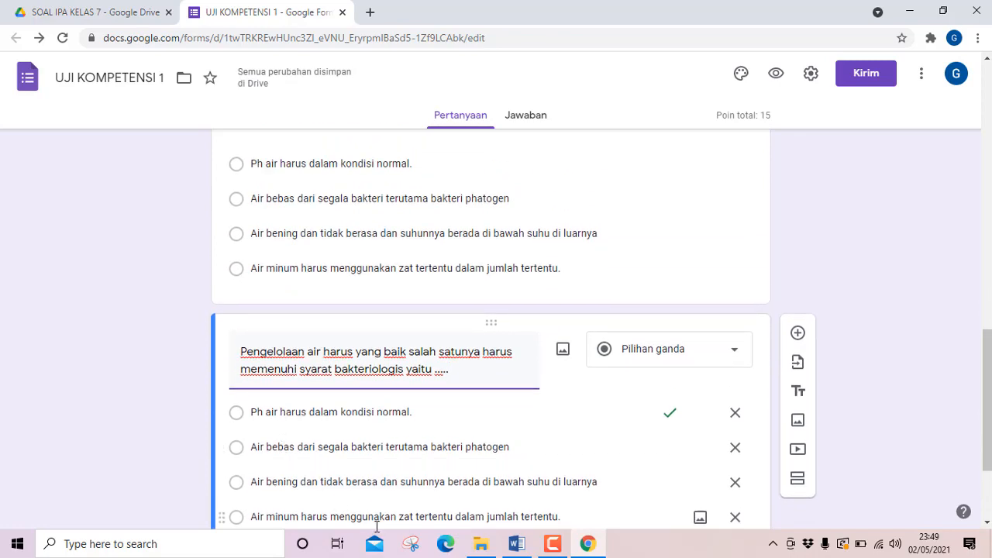
{"action": "left_click", "coordinate": [516, 544]}
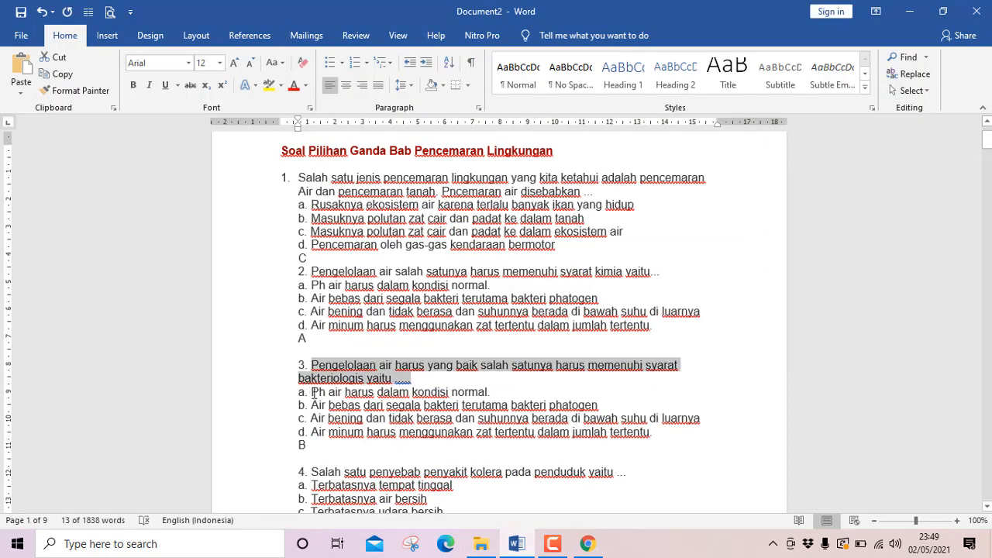
{"action": "left_click_drag", "start_coordinate": [313, 392], "coordinate": [657, 432]}
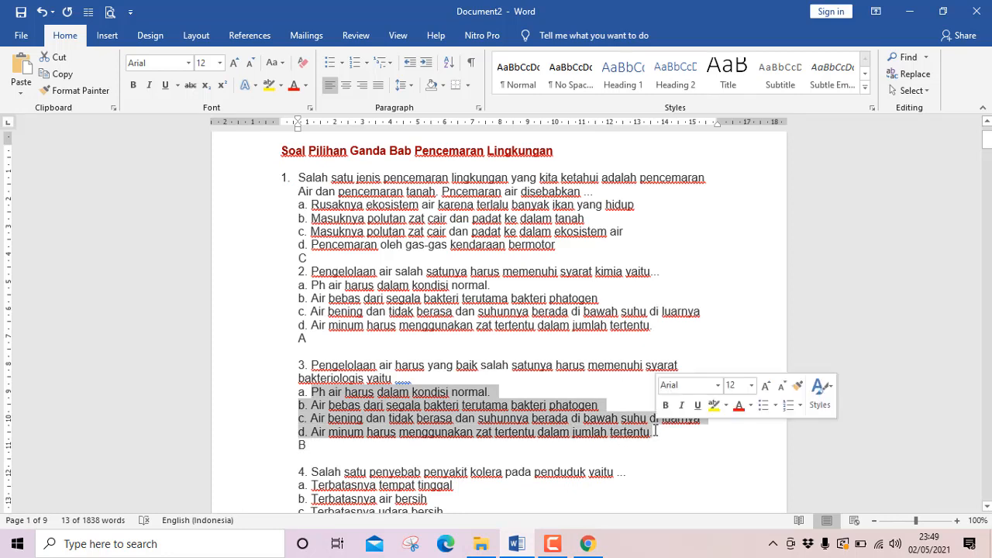
{"action": "left_click", "coordinate": [60, 75]}
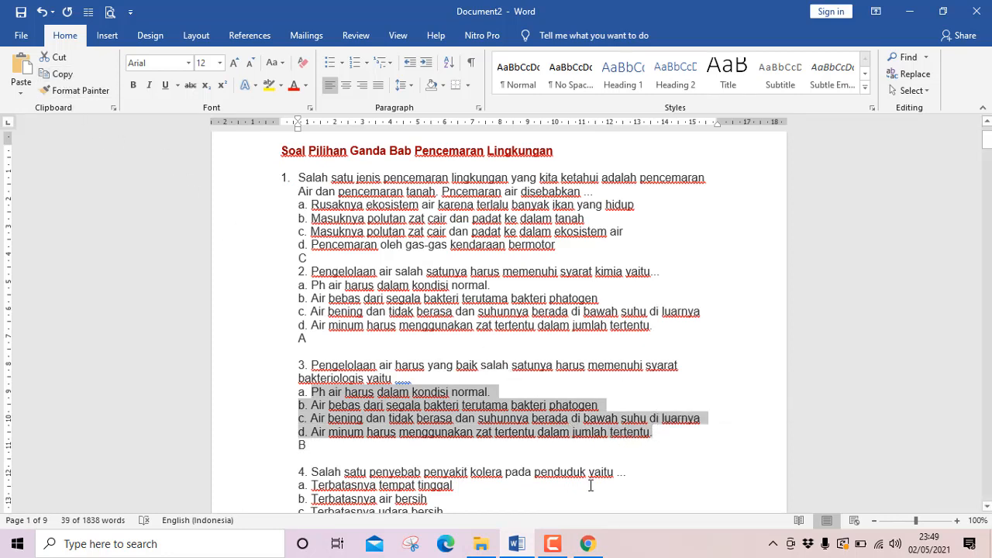
{"action": "left_click", "coordinate": [587, 543]}
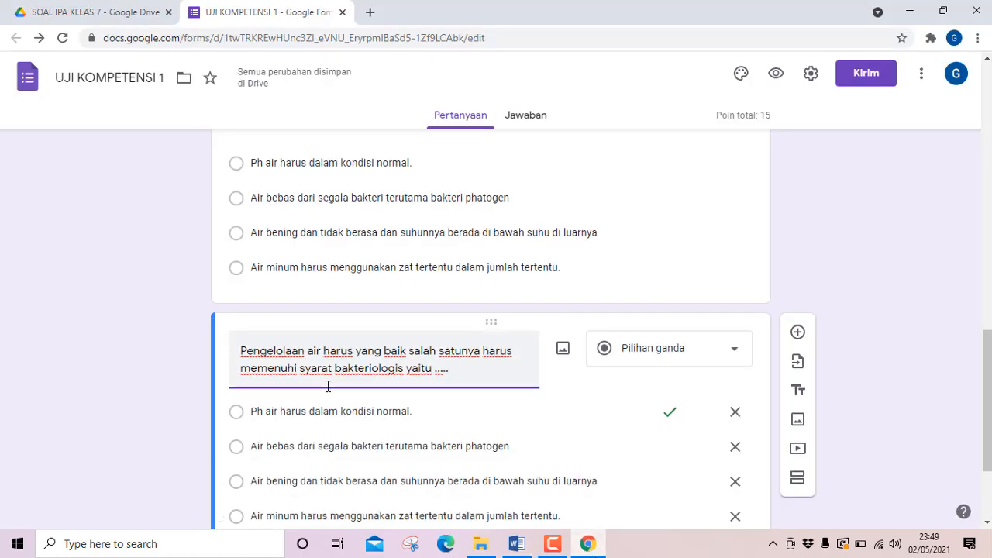
{"action": "left_click", "coordinate": [327, 386]}
{"action": "triple_click", "coordinate": [252, 339]}
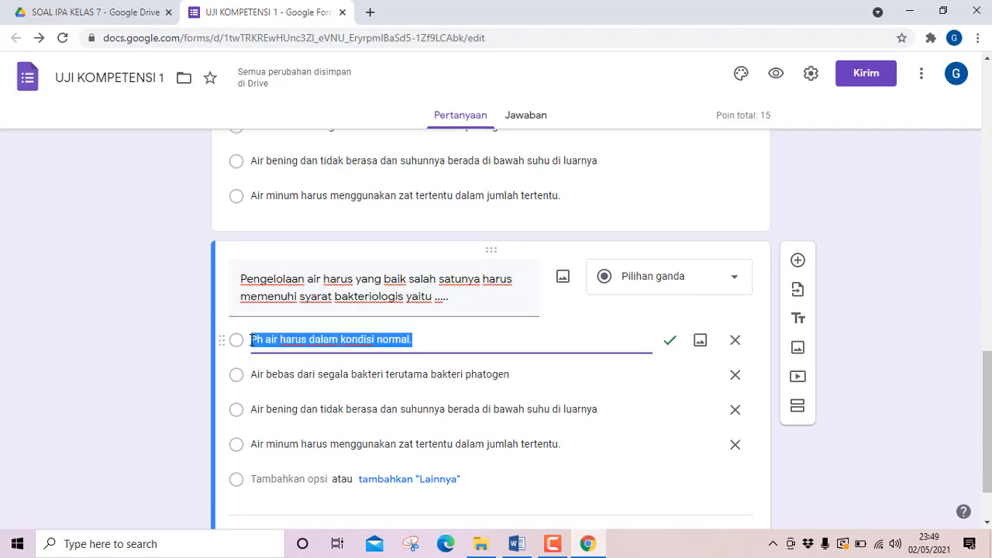
{"action": "key", "text": "ctrl+v"}
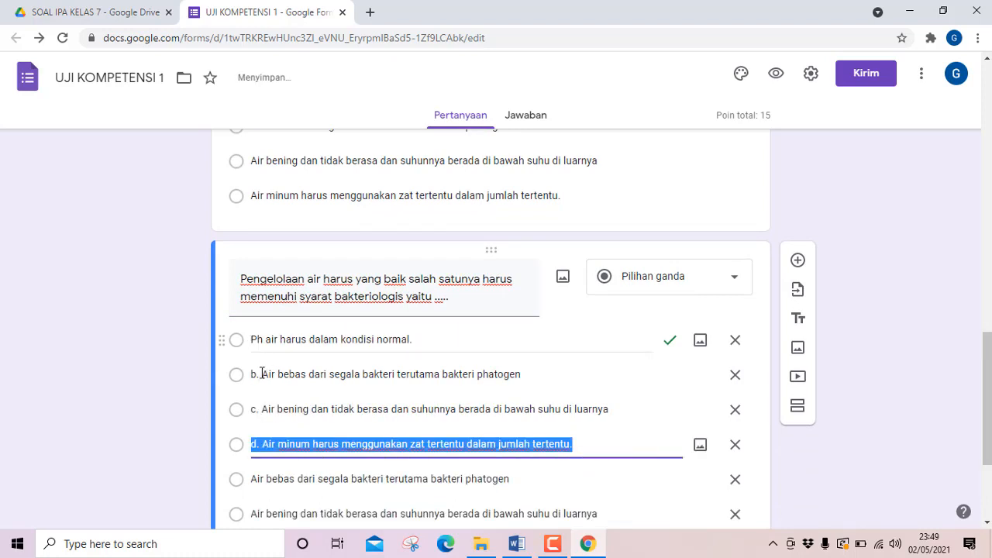
Remove the "b. " prefix from the second option, "Air bebas dari segala bakteri terutama bakteri phatogen".
{"action": "triple_click", "coordinate": [262, 375]}
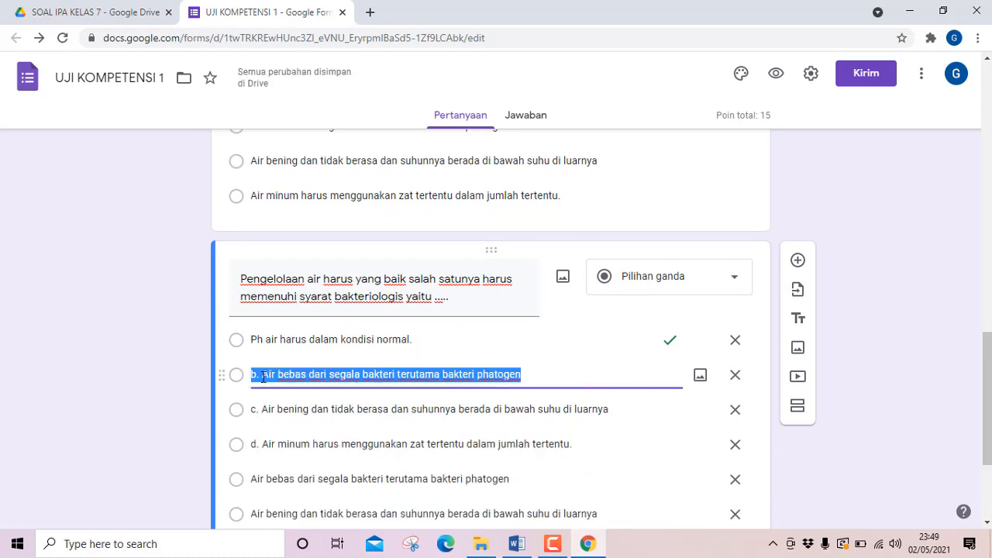
{"action": "left_click", "coordinate": [262, 379]}
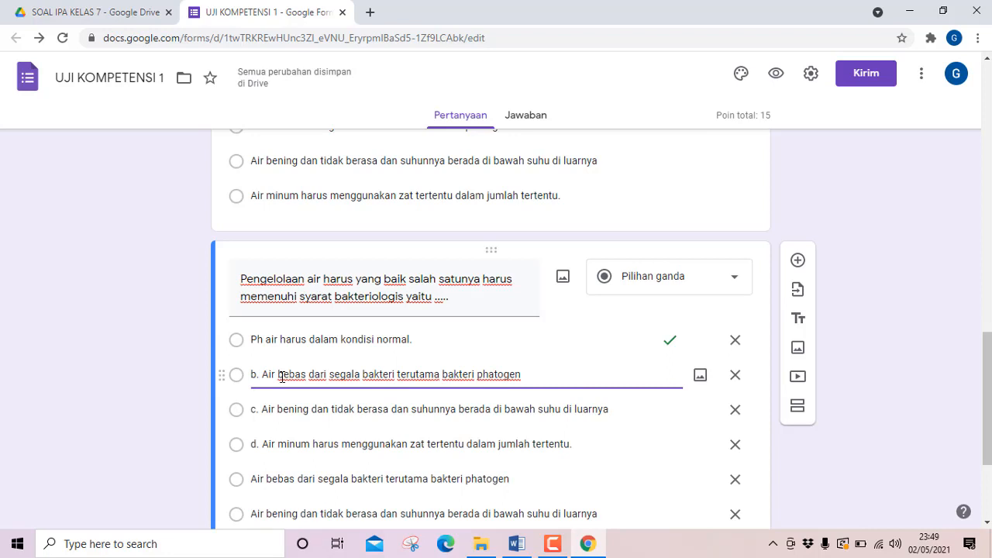
{"action": "key", "text": "BackSpace"}
{"action": "key", "text": "BackSpace"}
{"action": "key", "text": "BackSpace"}
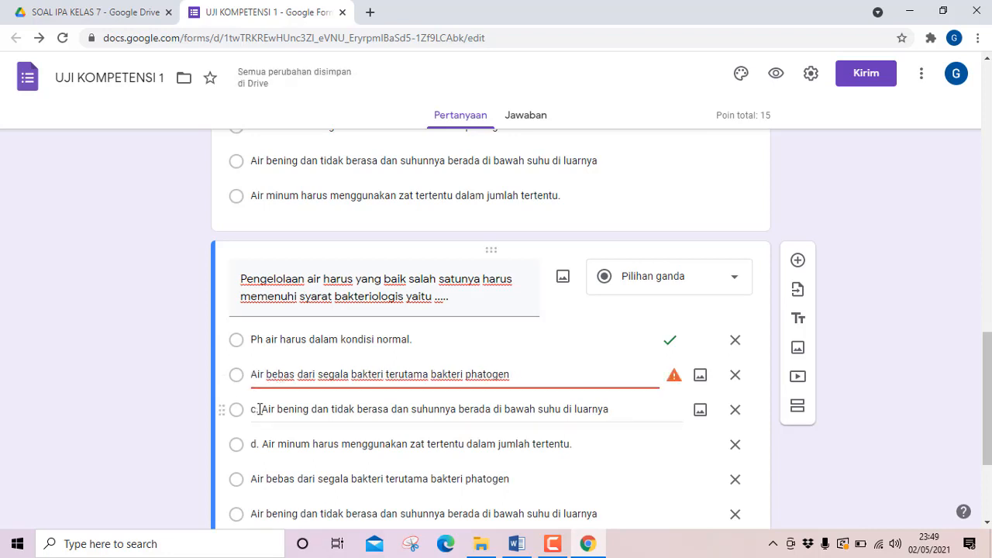
Try to remove the "c. " prefix from the third option, then undo to restore the second and third options' text.
{"action": "left_click", "coordinate": [262, 409]}
{"action": "left_click", "coordinate": [262, 409]}
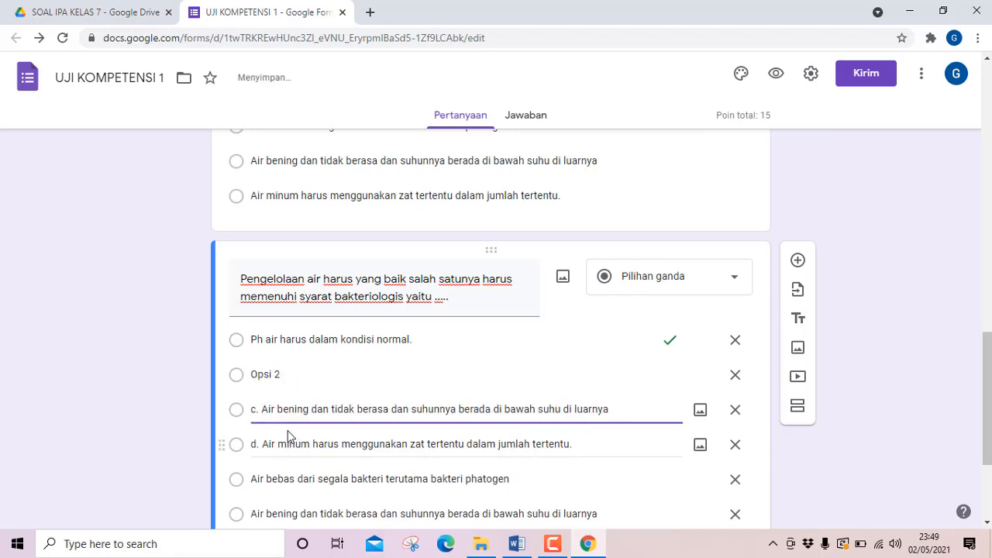
{"action": "key", "text": "BackSpace"}
{"action": "key", "text": "BackSpace"}
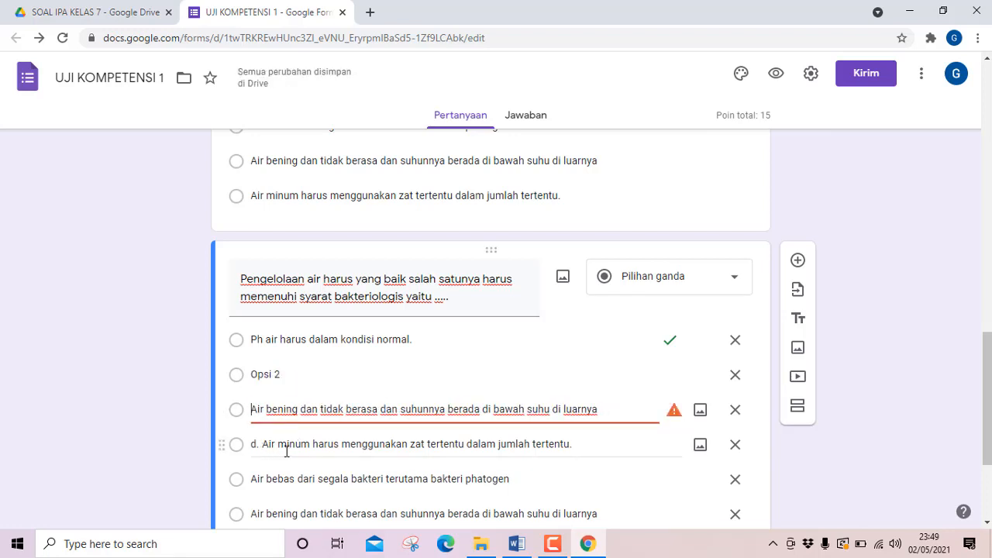
{"action": "key", "text": "ctrl+z"}
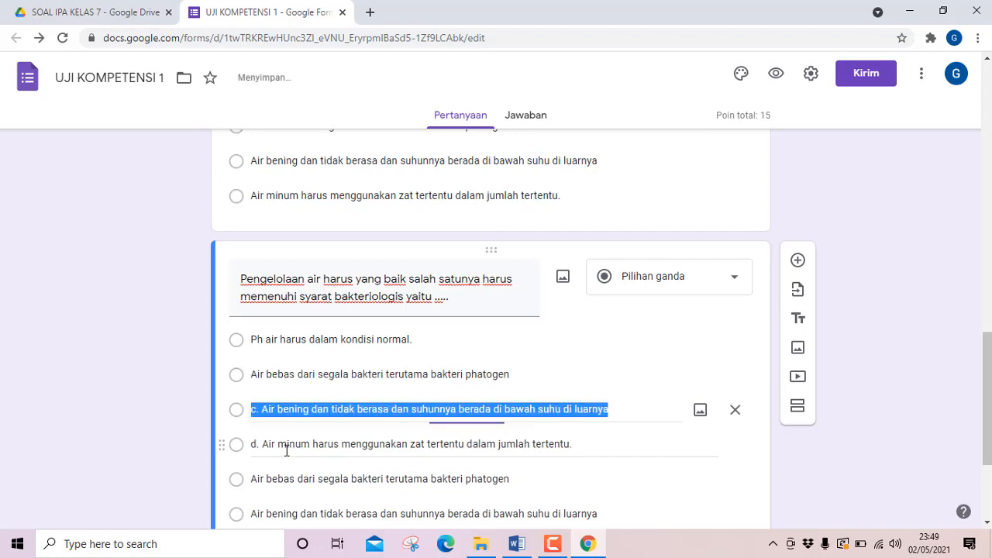
Try to remove the "c. " and "d. " prefixes from the third and fourth options while the leftover duplicate options still exist.
{"action": "left_click", "coordinate": [262, 410]}
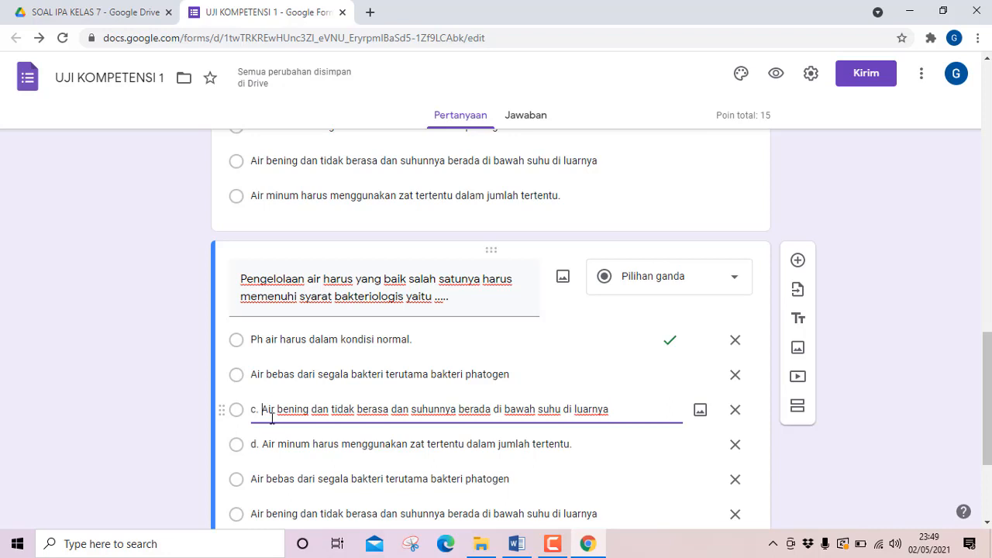
{"action": "key", "text": "BackSpace"}
{"action": "key", "text": "BackSpace"}
{"action": "key", "text": "BackSpace"}
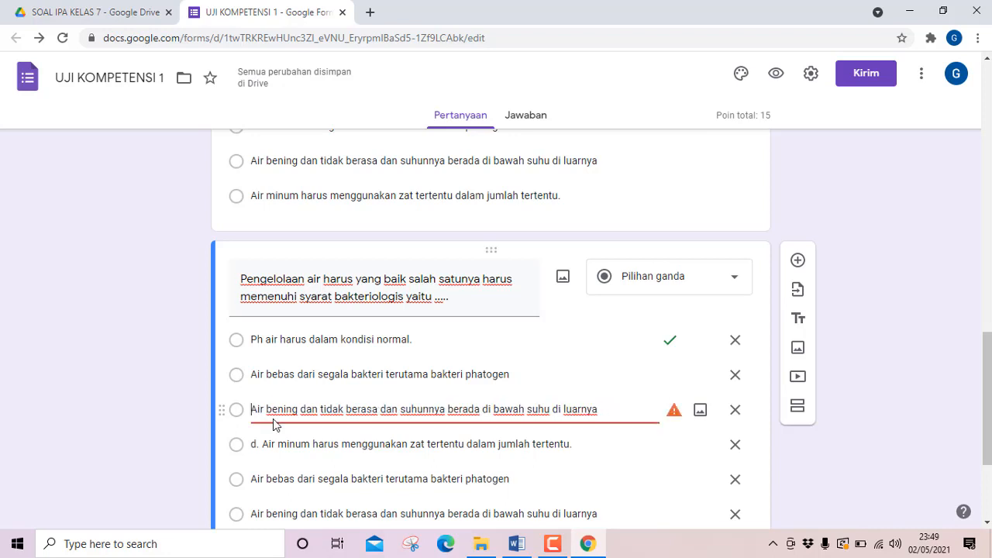
{"action": "left_click", "coordinate": [258, 444]}
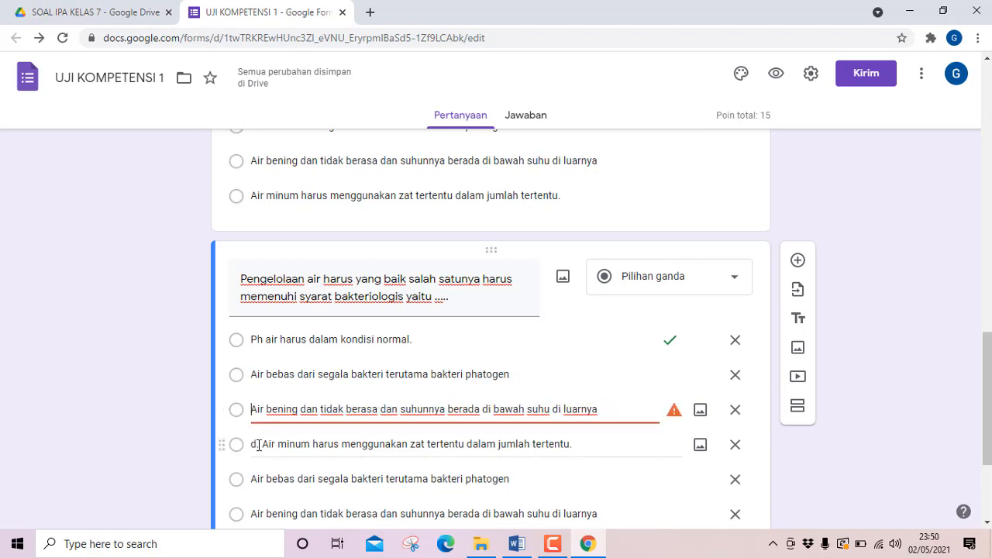
{"action": "left_click", "coordinate": [263, 446]}
{"action": "left_click", "coordinate": [262, 445]}
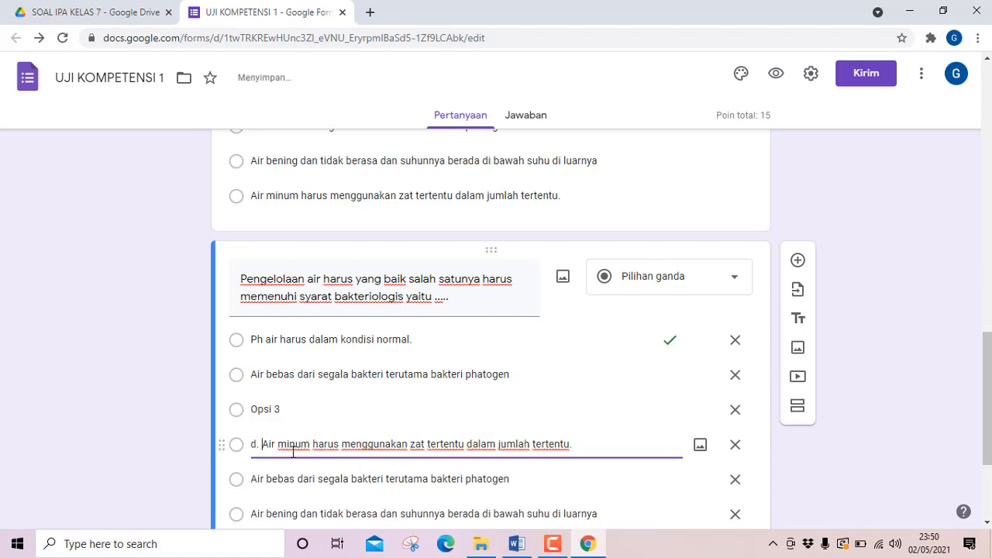
{"action": "key", "text": "BackSpace"}
{"action": "key", "text": "BackSpace"}
{"action": "key", "text": "BackSpace"}
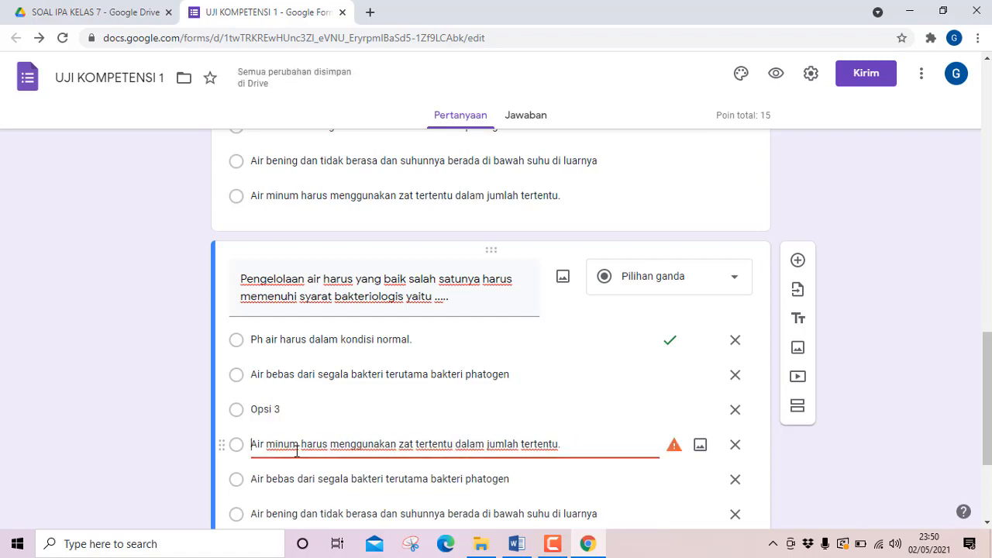
Try deleting the last two duplicate options, then undo those deletions and the "c. " and "d. " prefix removals.
{"action": "scroll", "coordinate": [388, 442], "scroll_direction": "down", "scroll_amount": 3}
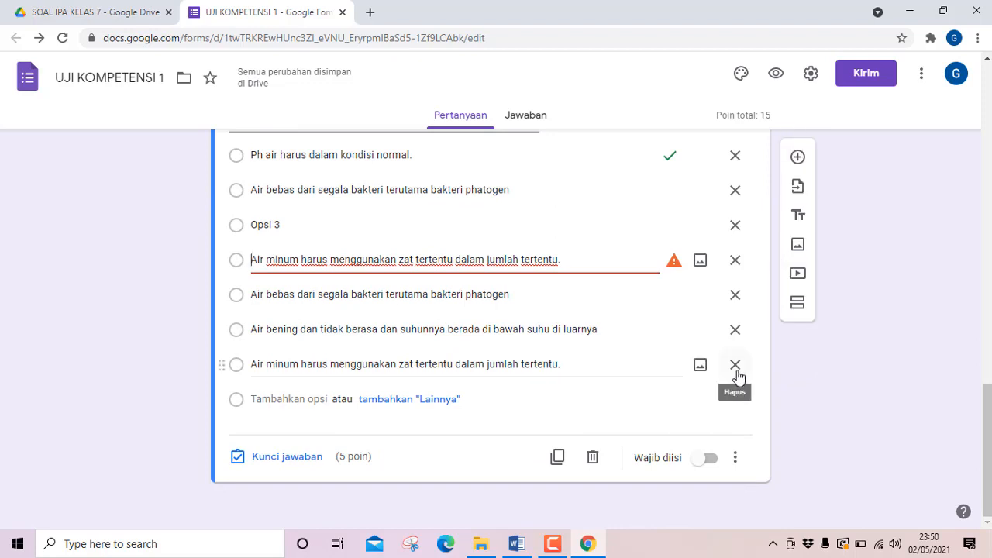
{"action": "left_click", "coordinate": [735, 366]}
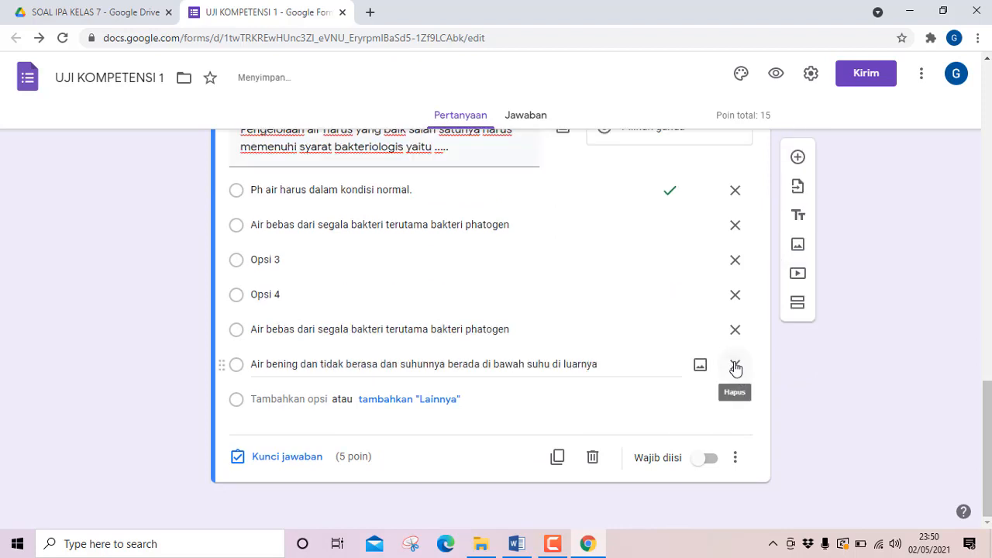
{"action": "left_click", "coordinate": [735, 365]}
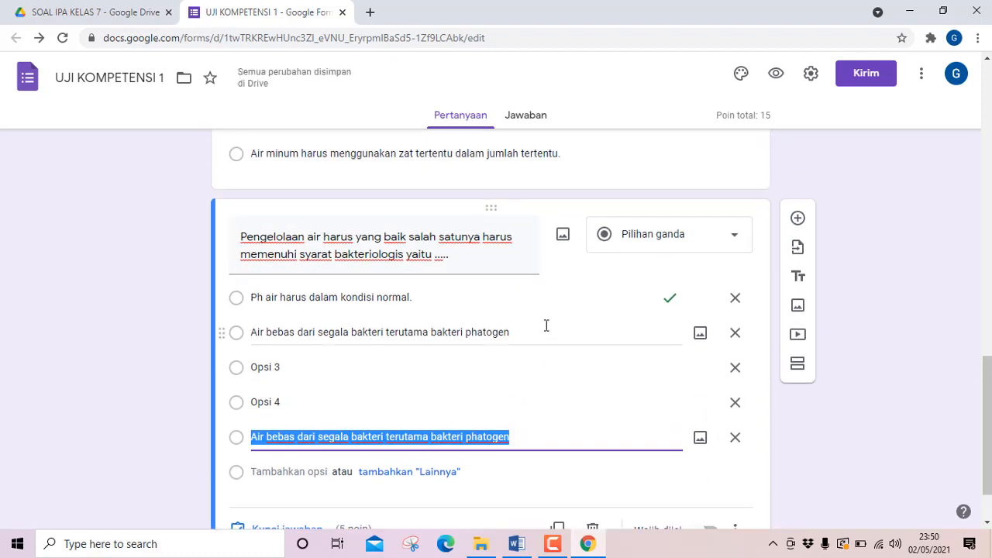
{"action": "key", "text": "ctrl+z"}
{"action": "key", "text": "ctrl+z"}
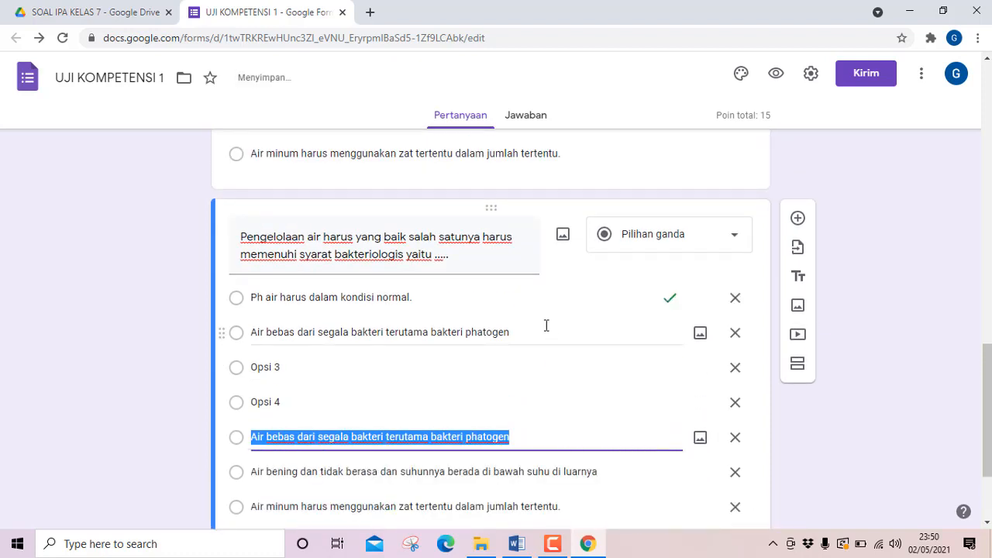
{"action": "key", "text": "ctrl+z"}
{"action": "key", "text": "ctrl+z"}
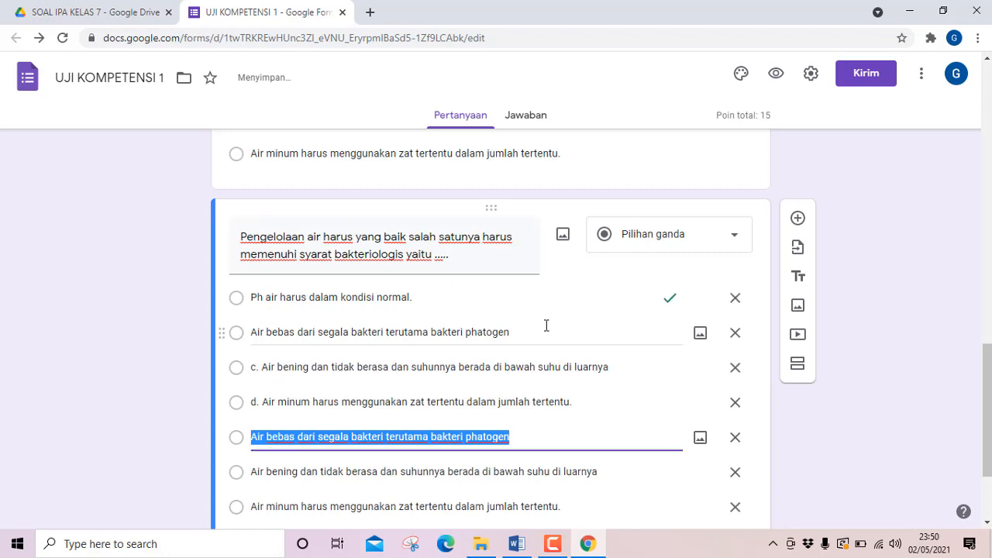
Delete the three leftover duplicate options that follow the "d. Air minum" option in question 3.
{"action": "scroll", "coordinate": [542, 330], "scroll_direction": "down", "scroll_amount": 2}
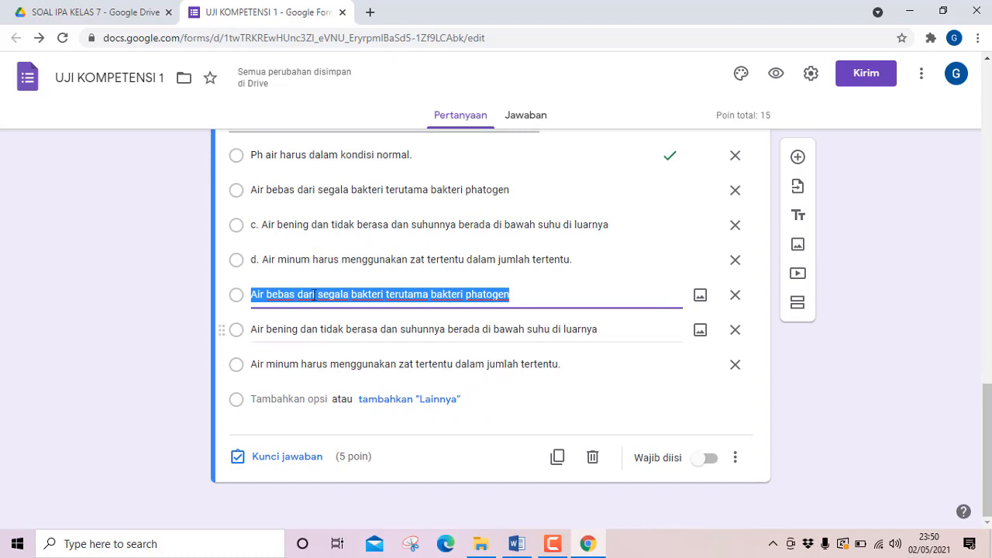
{"action": "scroll", "coordinate": [566, 314], "scroll_direction": "up", "scroll_amount": 1}
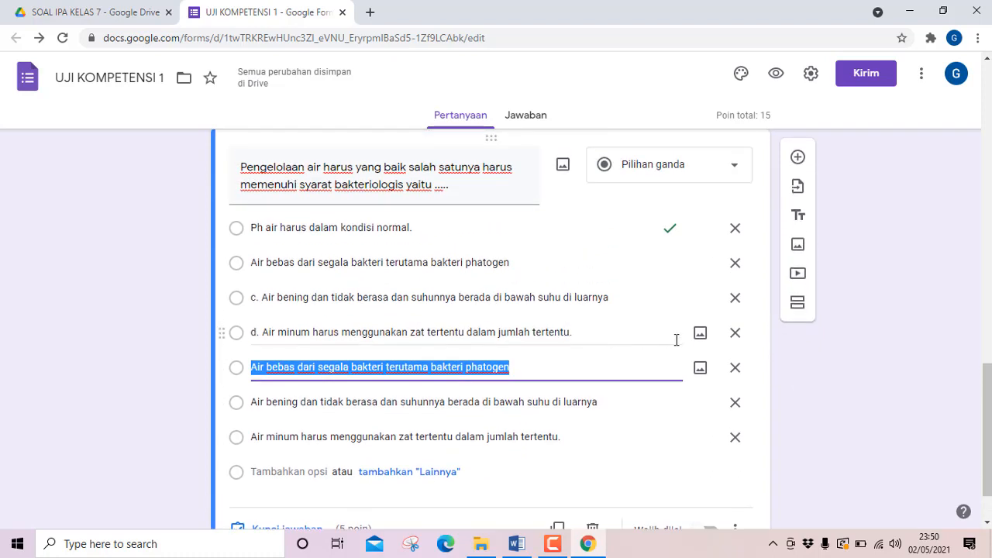
{"action": "left_click", "coordinate": [734, 368]}
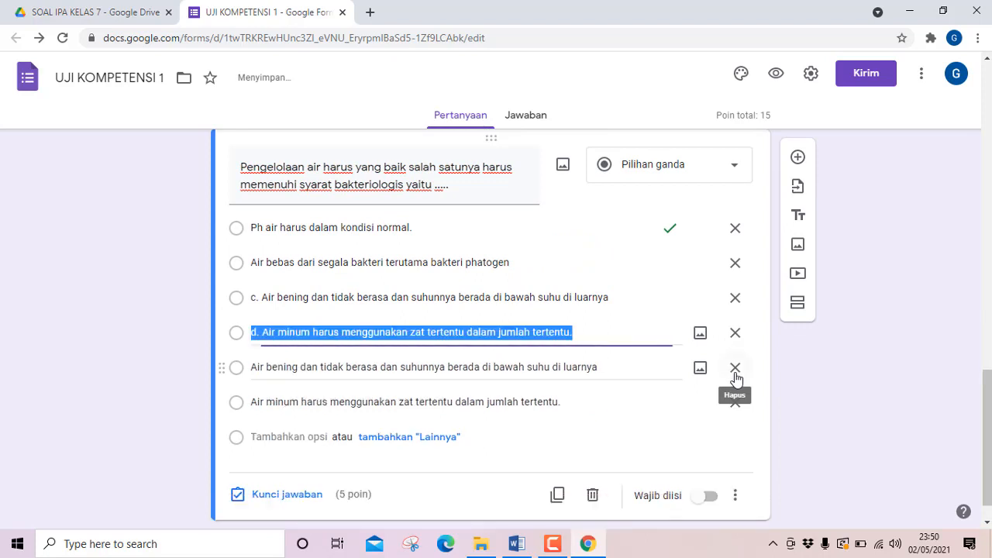
{"action": "left_click", "coordinate": [735, 369]}
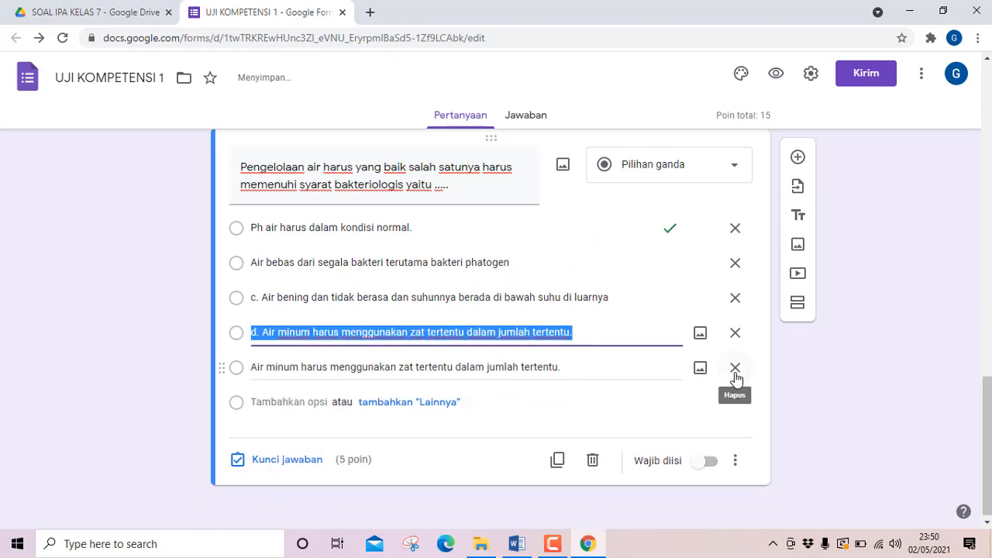
{"action": "left_click", "coordinate": [734, 370]}
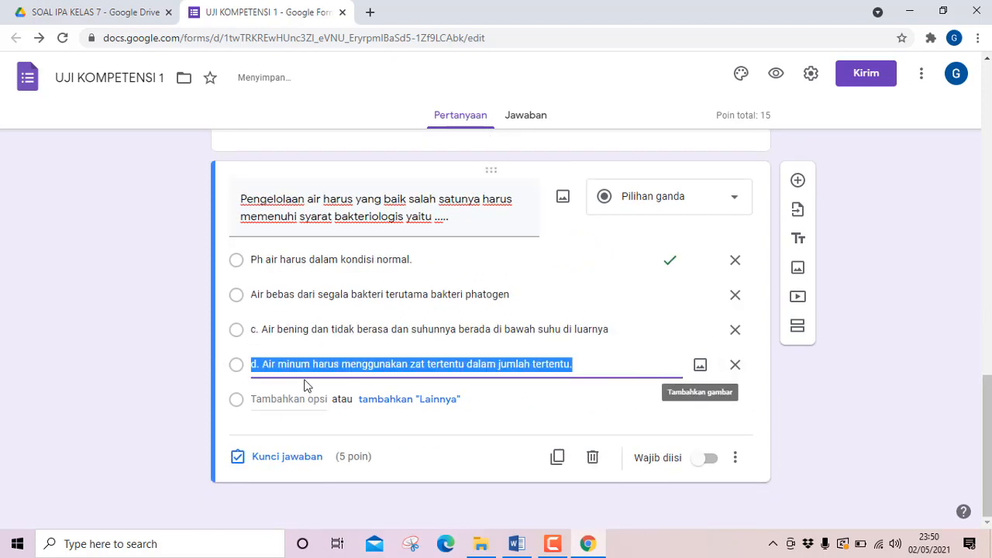
Remove the "d. " prefix from question 3's fourth option and the "c. " prefix from its third option.
{"action": "left_click", "coordinate": [265, 369]}
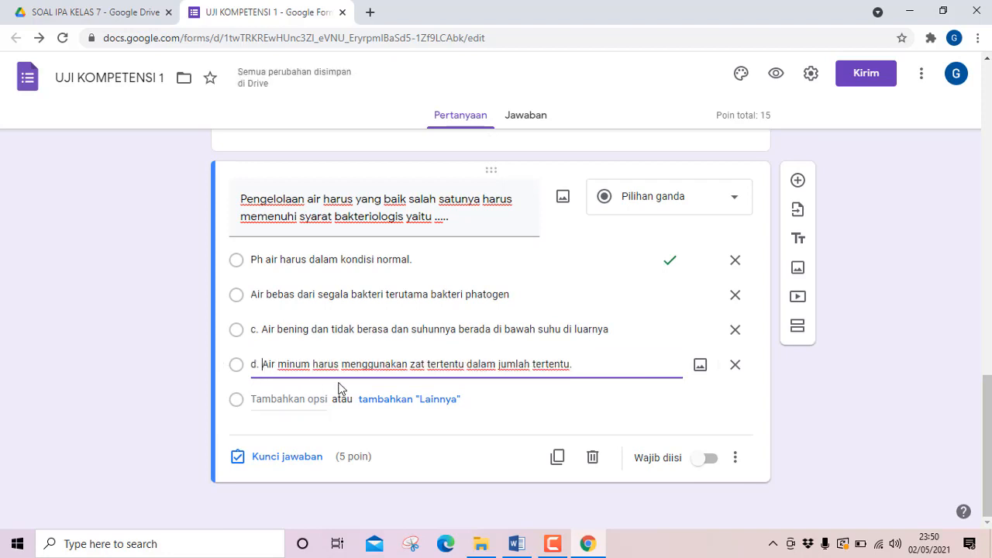
{"action": "key", "text": "BackSpace"}
{"action": "key", "text": "BackSpace"}
{"action": "key", "text": "BackSpace"}
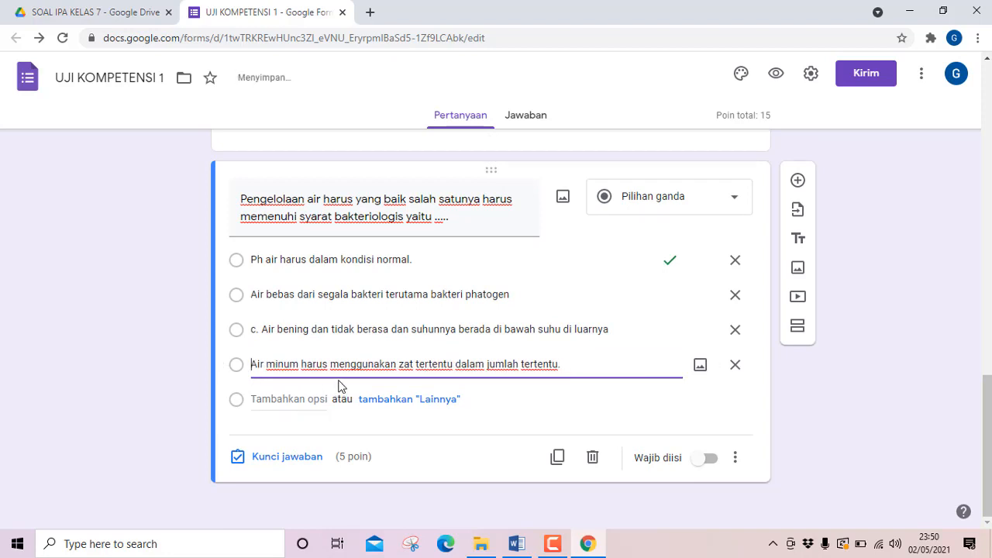
{"action": "left_click", "coordinate": [264, 331]}
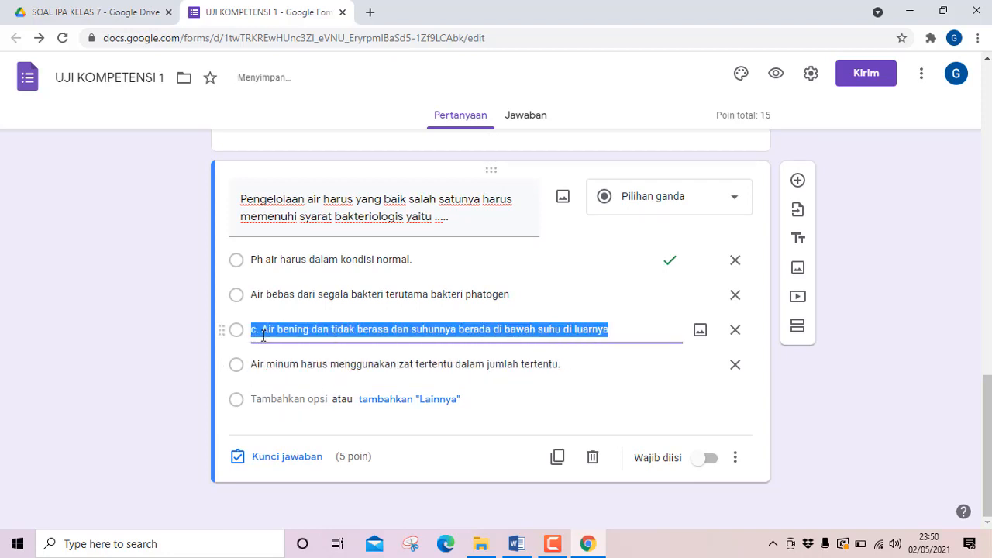
{"action": "left_click", "coordinate": [267, 332]}
{"action": "key", "text": "BackSpace"}
{"action": "key", "text": "BackSpace"}
{"action": "key", "text": "BackSpace"}
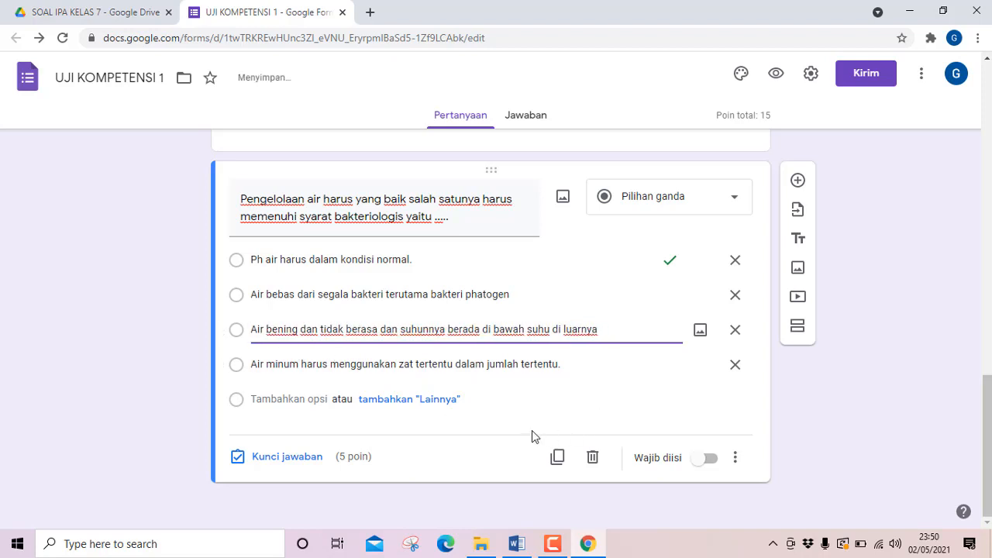
Check question 3's answer in the Word document and make "Air bebas dari segala bakteri terutama bakteri phatogen" its only correct answer.
{"action": "left_click", "coordinate": [516, 545]}
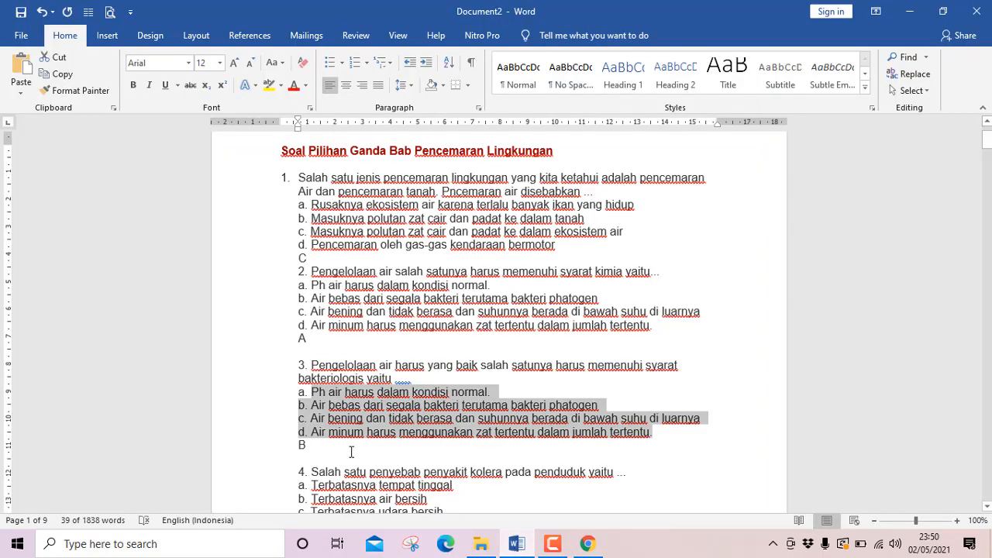
{"action": "left_click", "coordinate": [517, 546]}
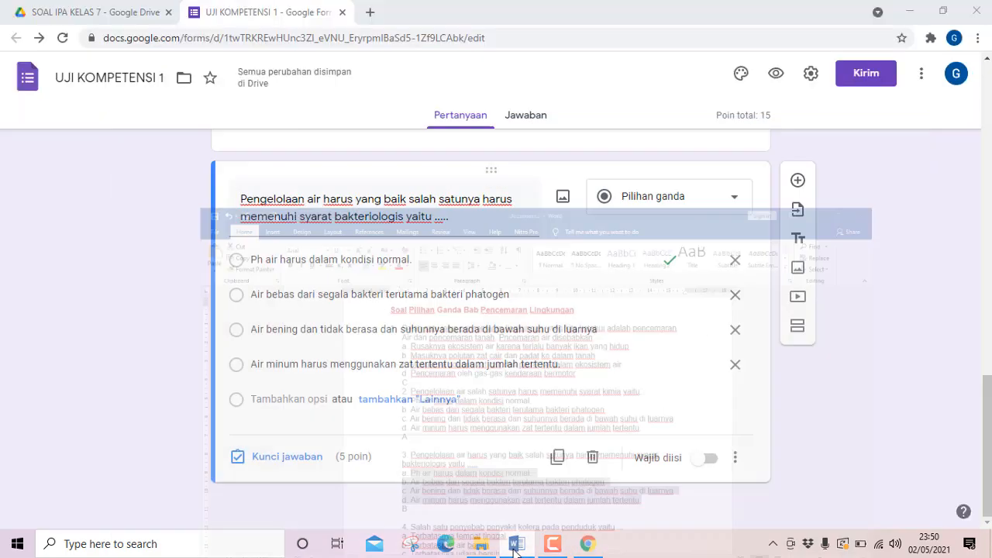
{"action": "left_click", "coordinate": [255, 463]}
{"action": "left_click", "coordinate": [245, 325]}
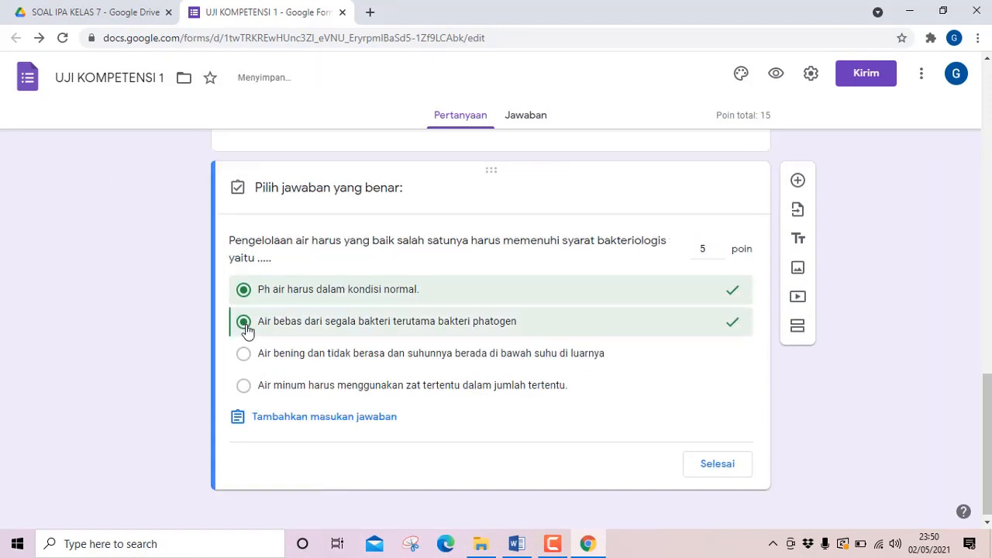
{"action": "left_click", "coordinate": [244, 292]}
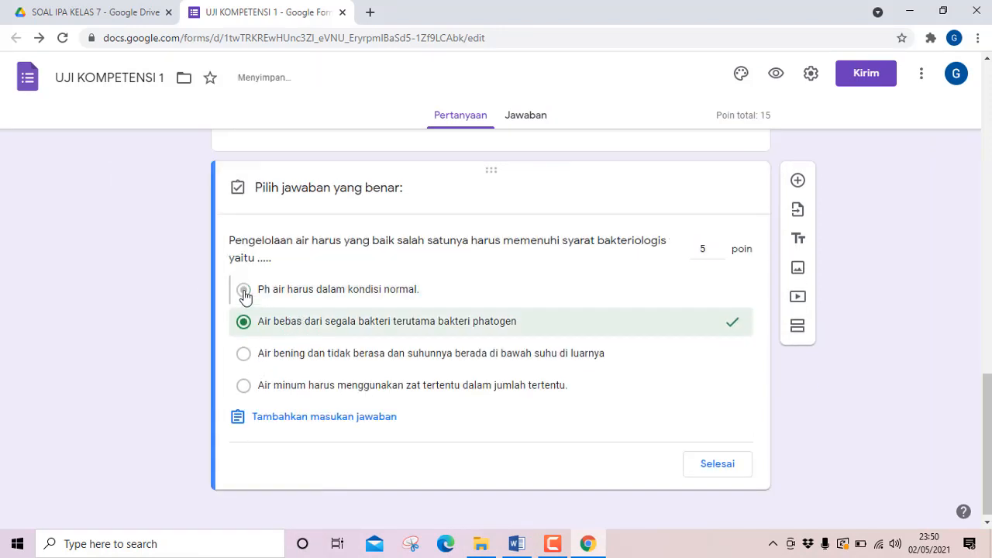
{"action": "left_click", "coordinate": [717, 465]}
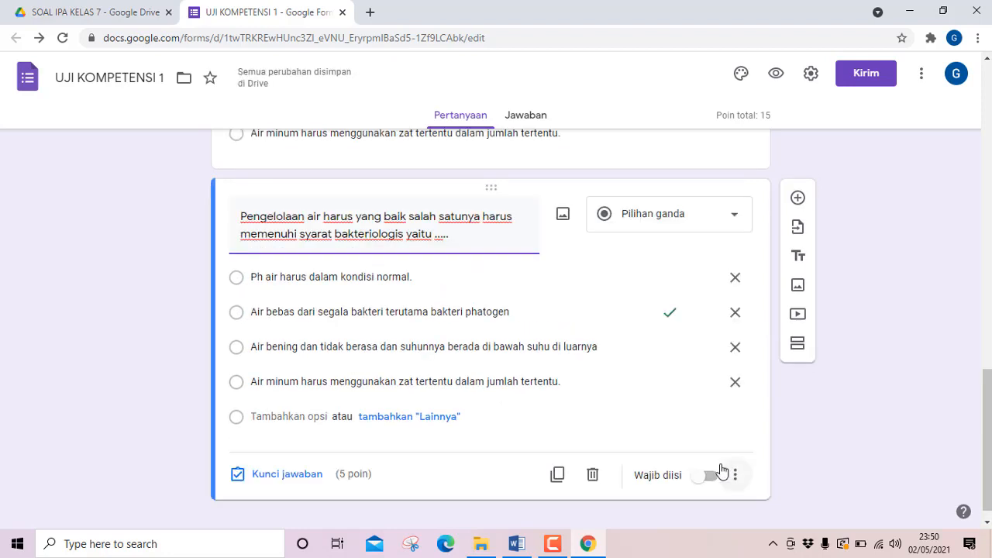
Add a new multiple-choice question and fill its text with question 4, "Salah satu penyebab penyakit kolera pada penduduk yaitu ...", copied from Word.
{"action": "scroll", "coordinate": [612, 391], "scroll_direction": "down", "scroll_amount": 1}
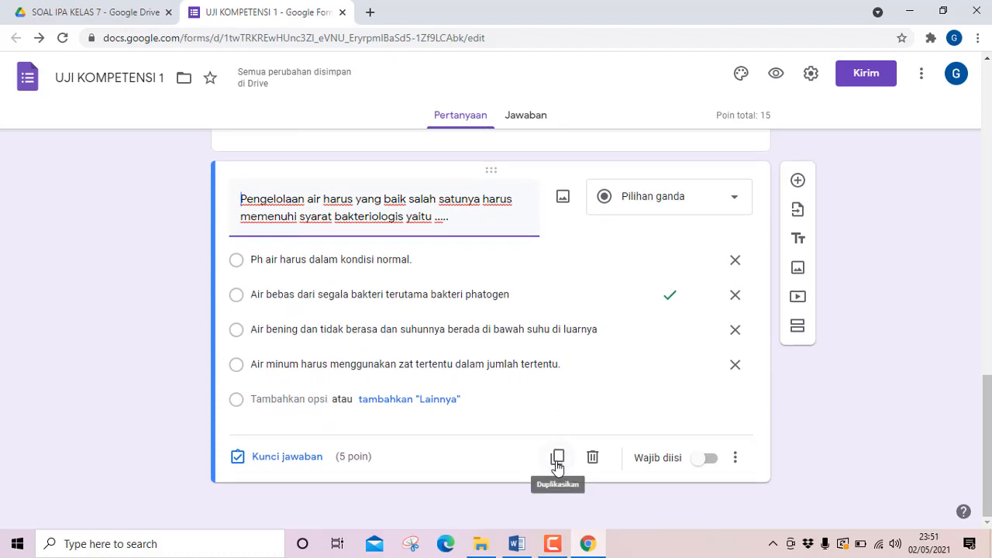
{"action": "left_click", "coordinate": [797, 180]}
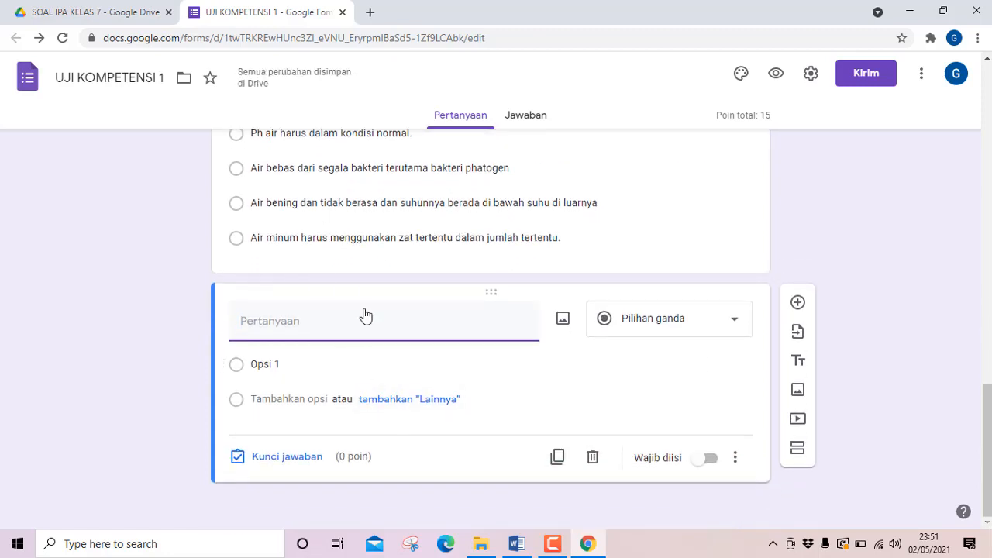
{"action": "left_click", "coordinate": [515, 542]}
{"action": "scroll", "coordinate": [317, 405], "scroll_direction": "down", "scroll_amount": 2}
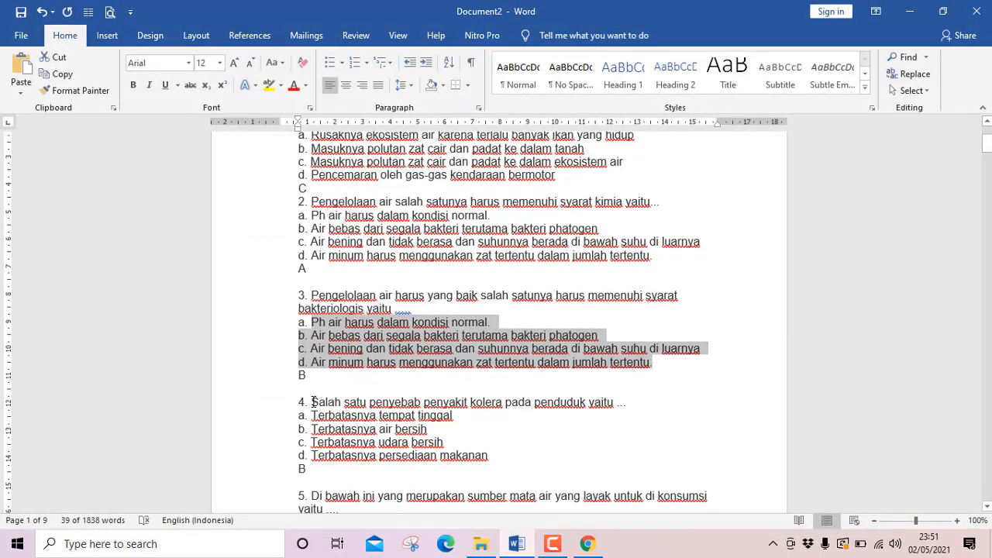
{"action": "left_click_drag", "start_coordinate": [311, 402], "coordinate": [636, 405]}
{"action": "left_click", "coordinate": [63, 75]}
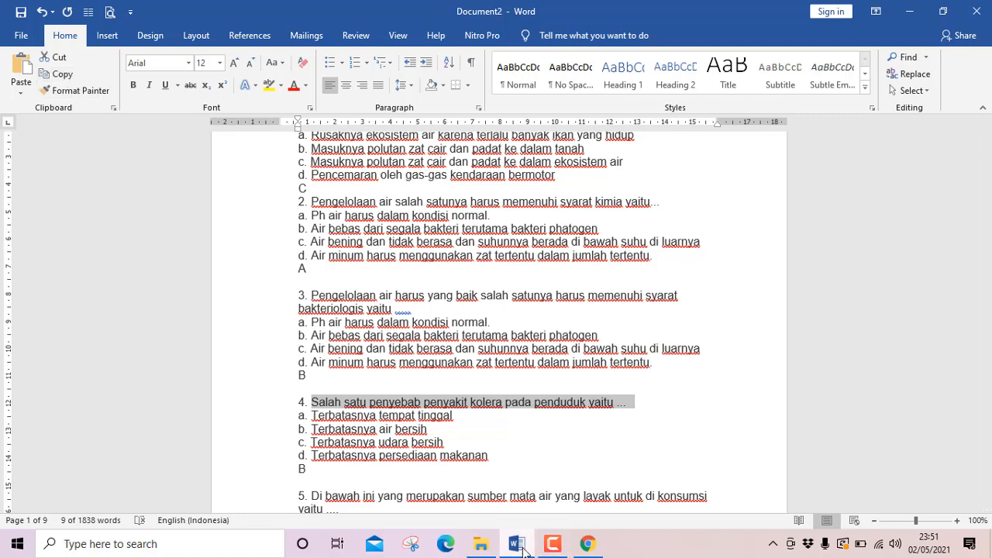
{"action": "left_click", "coordinate": [522, 547]}
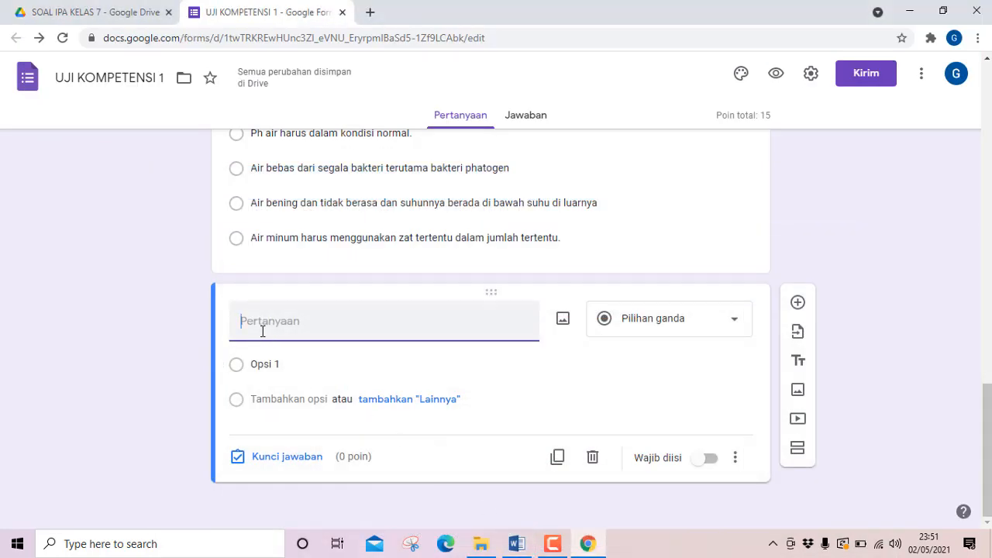
{"action": "key", "text": "ctrl+v"}
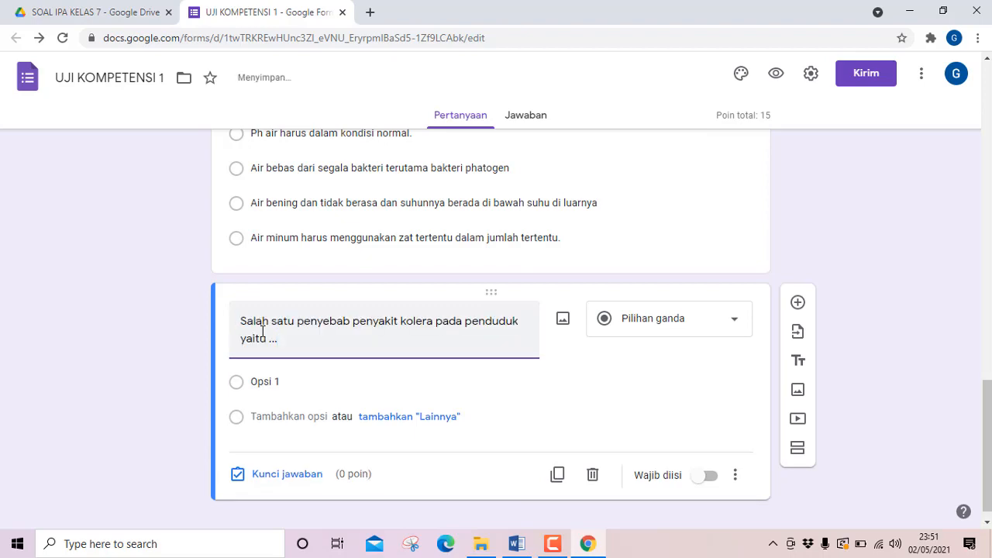
Copy question 4's four answer choices from the Word document and paste them as the new question's options.
{"action": "left_click", "coordinate": [517, 544]}
{"action": "scroll", "coordinate": [333, 379], "scroll_direction": "down", "scroll_amount": 1}
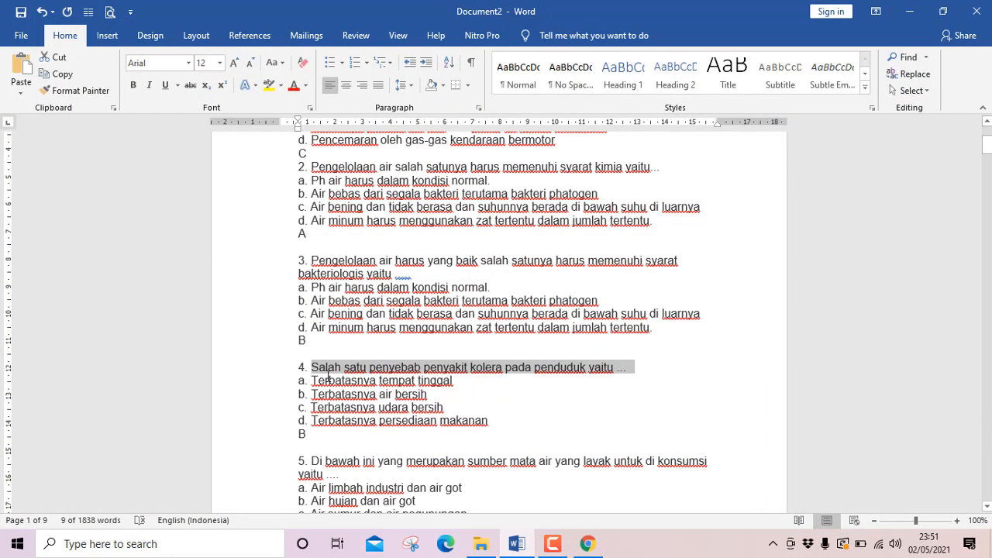
{"action": "left_click_drag", "start_coordinate": [312, 380], "coordinate": [505, 424]}
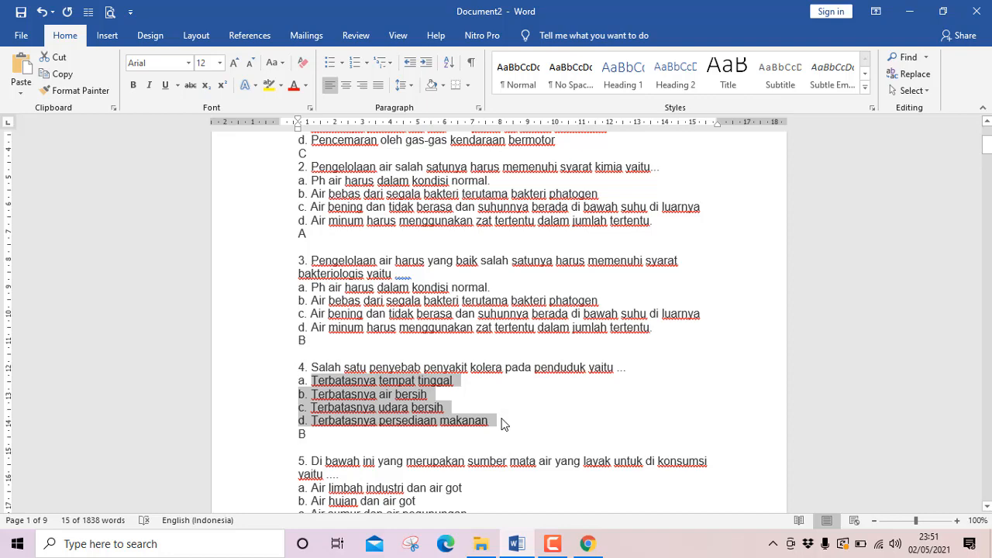
{"action": "left_click", "coordinate": [519, 542]}
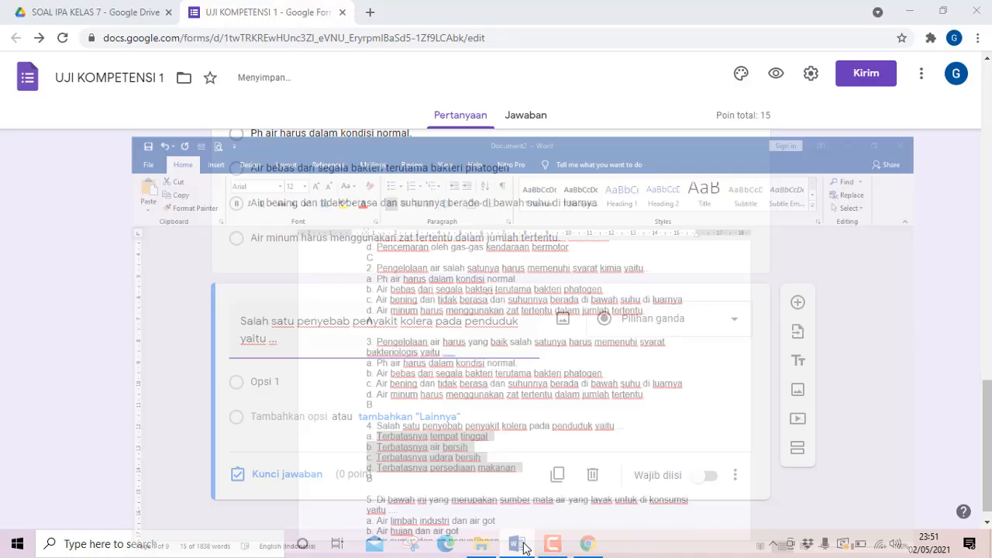
{"action": "left_click", "coordinate": [282, 385]}
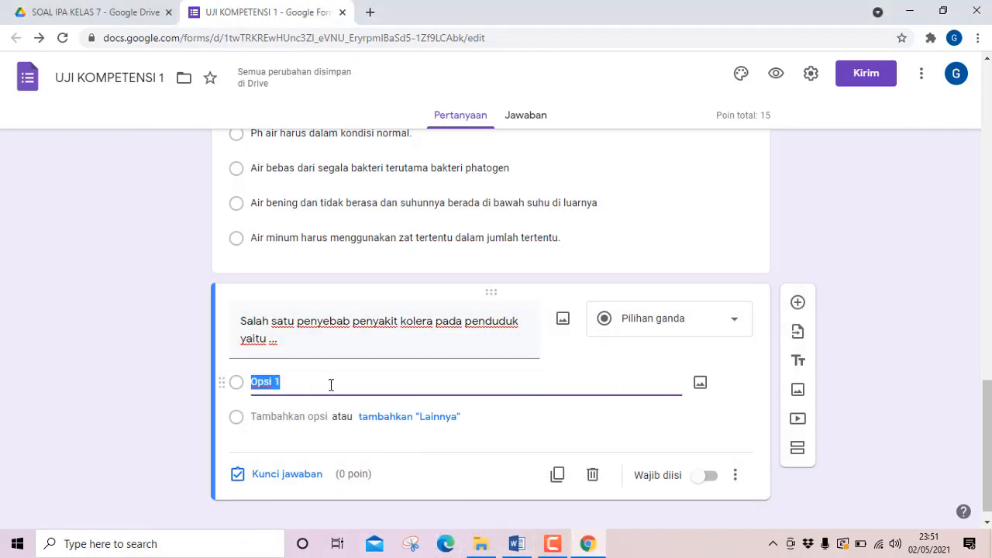
{"action": "key", "text": "ctrl+v"}
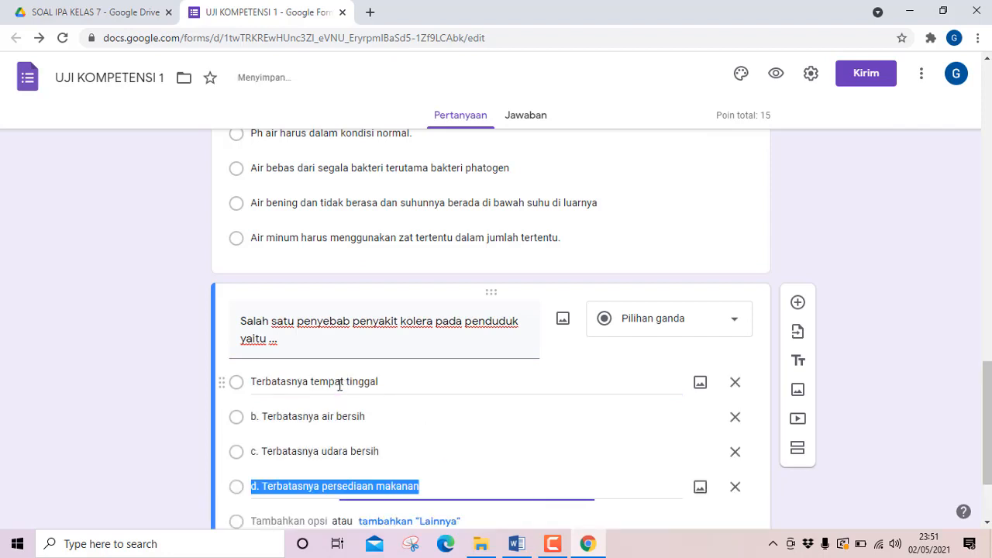
Remove the "b. " prefix from question 4's second option so it reads "Terbatasnya air bersih".
{"action": "scroll", "coordinate": [310, 397], "scroll_direction": "down", "scroll_amount": 1}
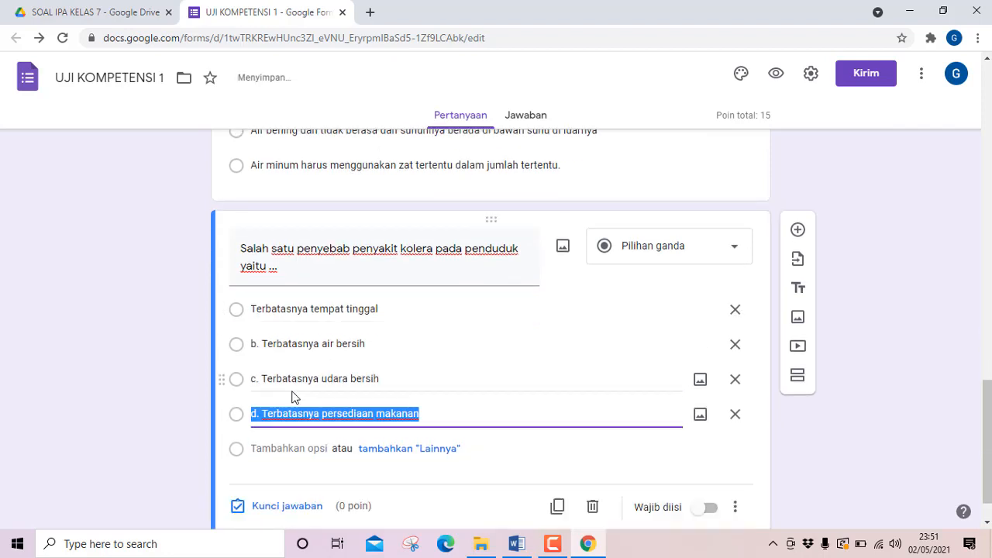
{"action": "left_click", "coordinate": [263, 346]}
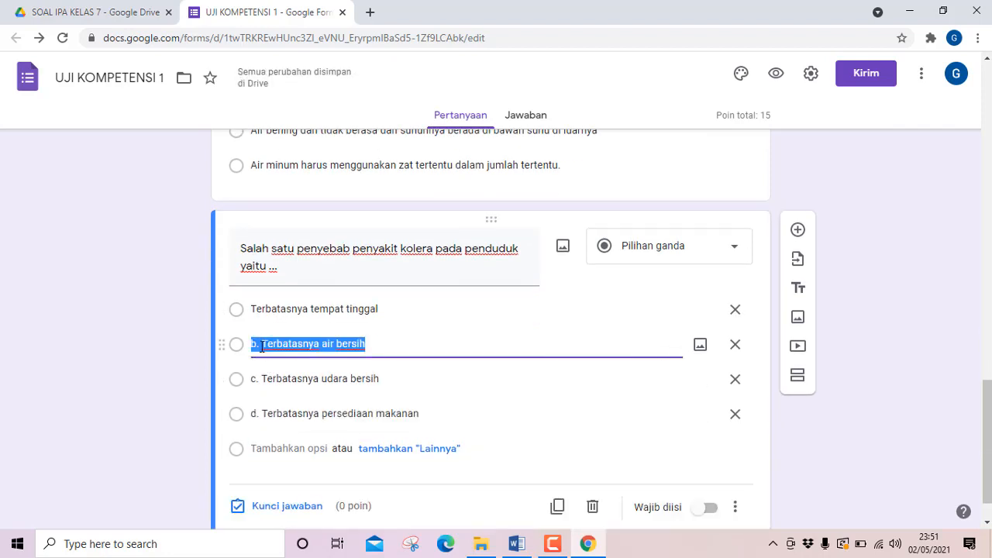
{"action": "left_click", "coordinate": [263, 346]}
{"action": "key", "text": "BackSpace"}
{"action": "key", "text": "BackSpace"}
{"action": "key", "text": "BackSpace"}
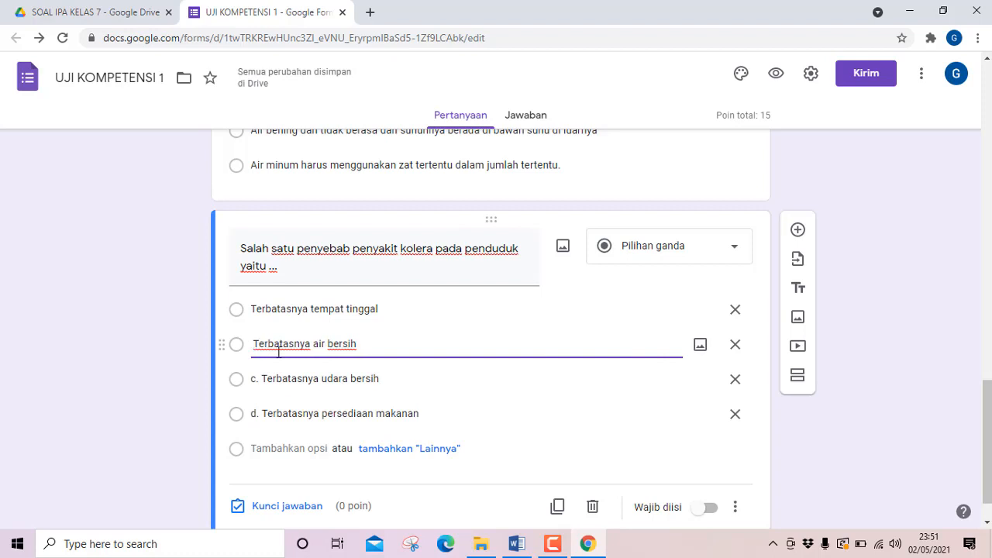
{"action": "key", "text": "Delete"}
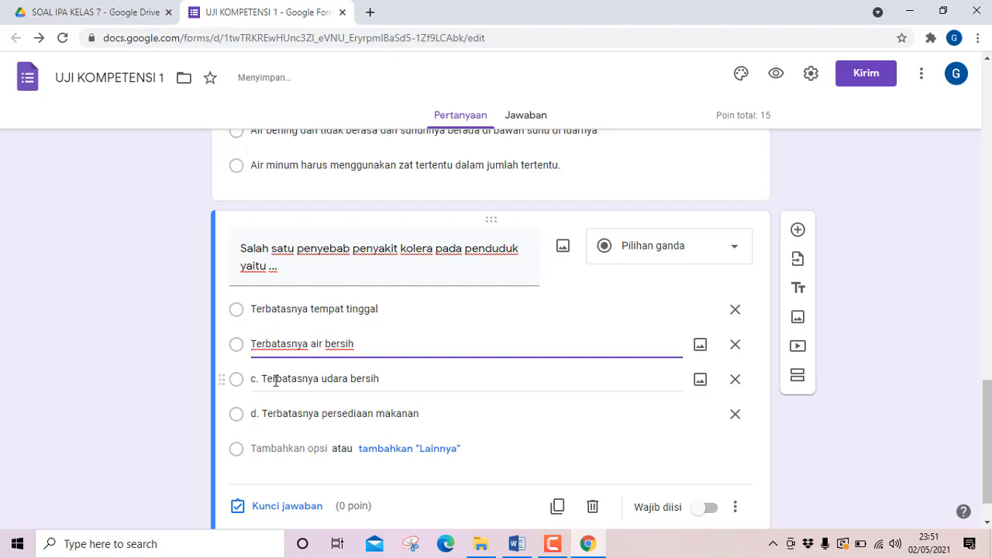
Remove the "c. " and "d. " prefixes from question 4's third and fourth options.
{"action": "left_click", "coordinate": [263, 380]}
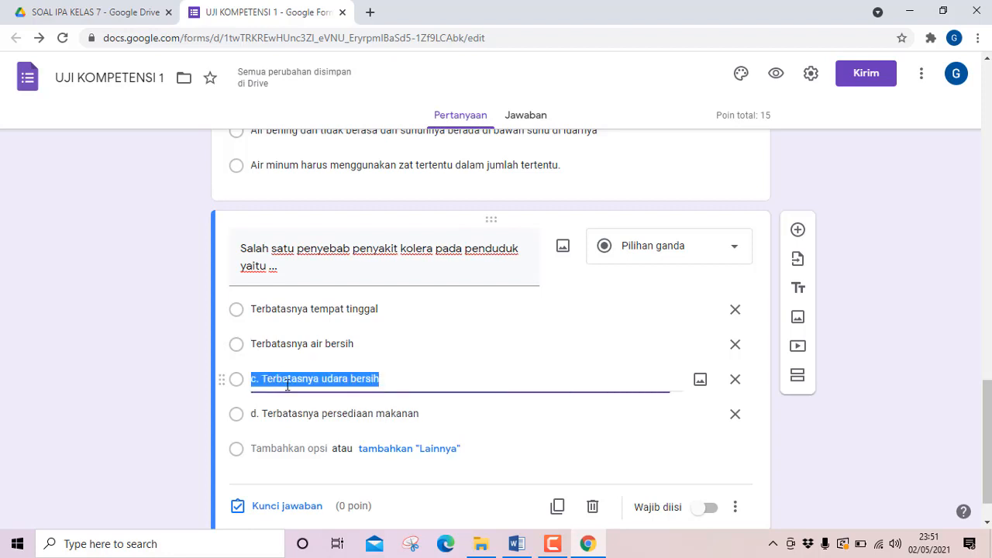
{"action": "left_click", "coordinate": [261, 378]}
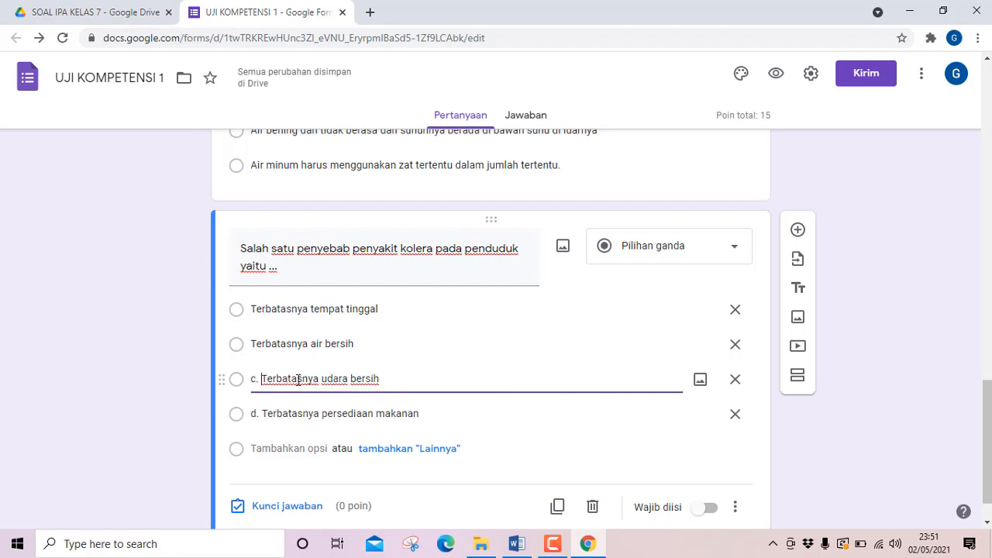
{"action": "key", "text": "BackSpace"}
{"action": "key", "text": "BackSpace"}
{"action": "key", "text": "BackSpace"}
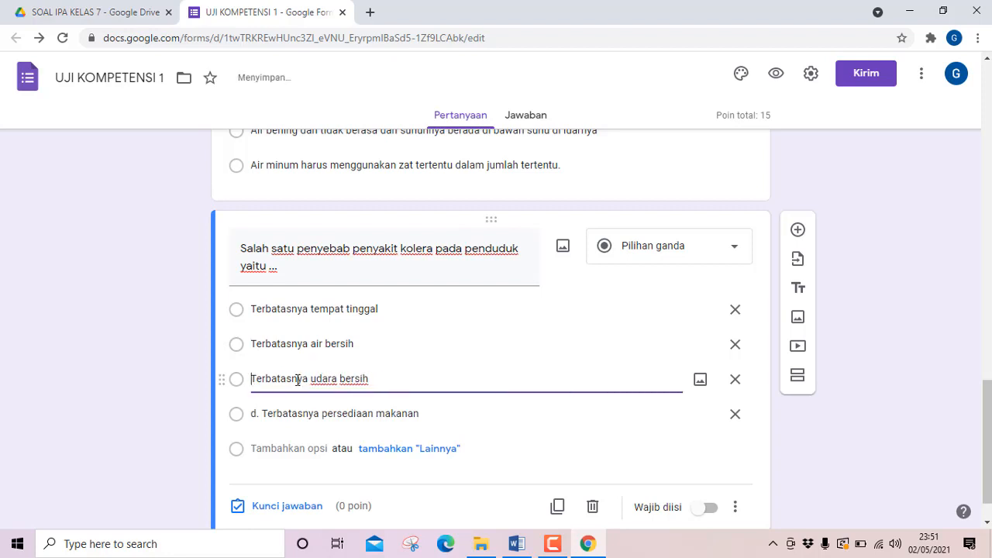
{"action": "left_click", "coordinate": [264, 413]}
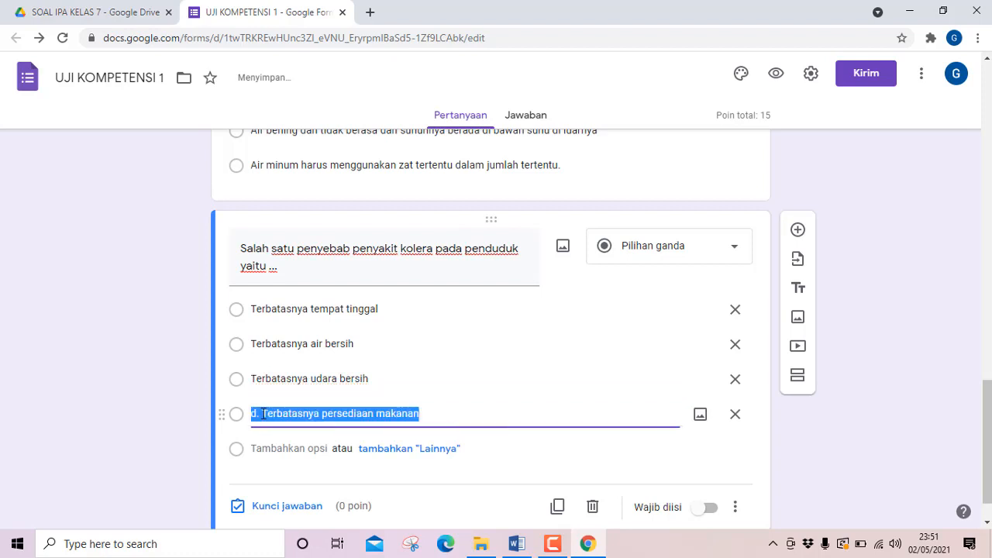
{"action": "left_click", "coordinate": [262, 412]}
{"action": "key", "text": "BackSpace"}
{"action": "key", "text": "BackSpace"}
{"action": "key", "text": "BackSpace"}
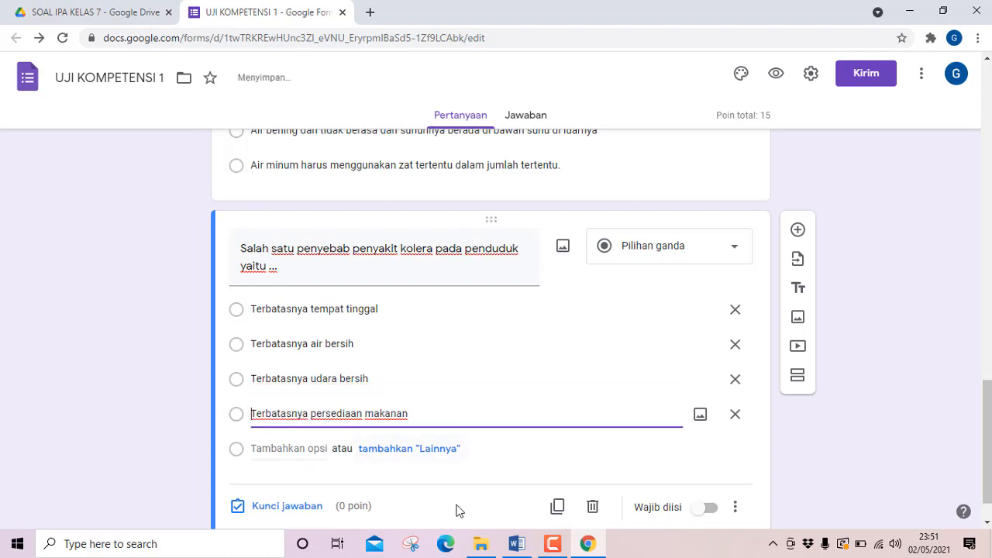
Check question 4's answer in Word, set its answer key to "Terbatasnya air bersih" for 5 points, and shuffle its option order.
{"action": "left_click", "coordinate": [516, 543]}
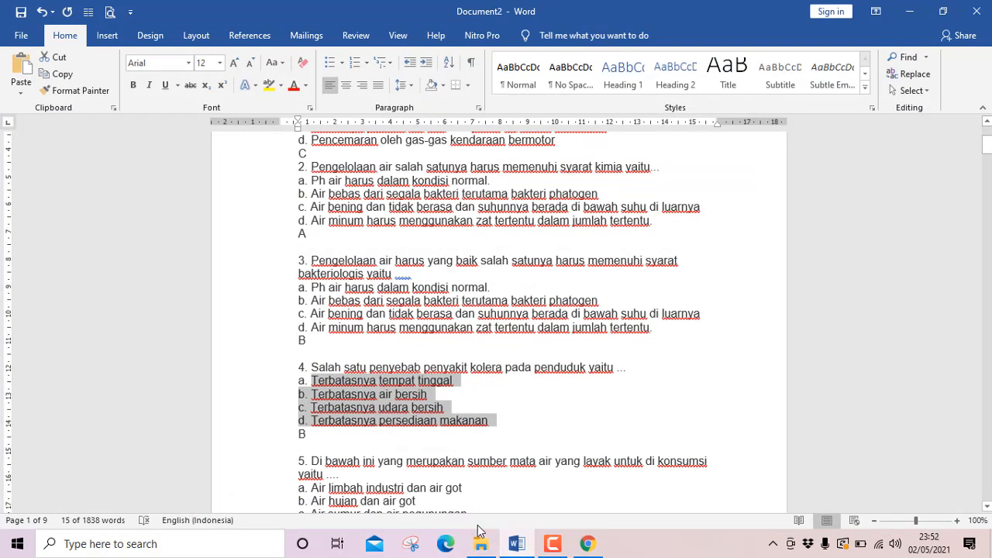
{"action": "left_click", "coordinate": [516, 543]}
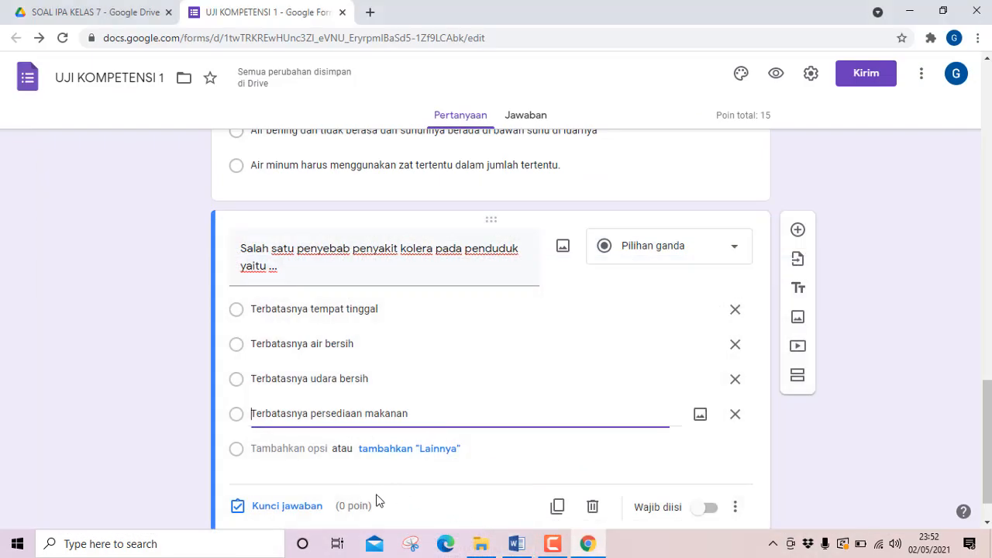
{"action": "scroll", "coordinate": [336, 479], "scroll_direction": "down", "scroll_amount": 1}
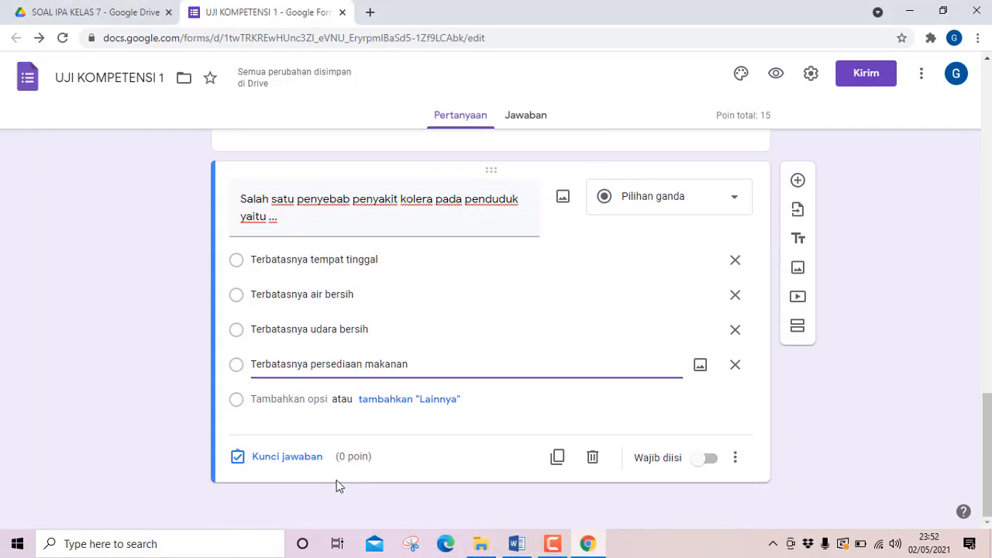
{"action": "left_click", "coordinate": [284, 459]}
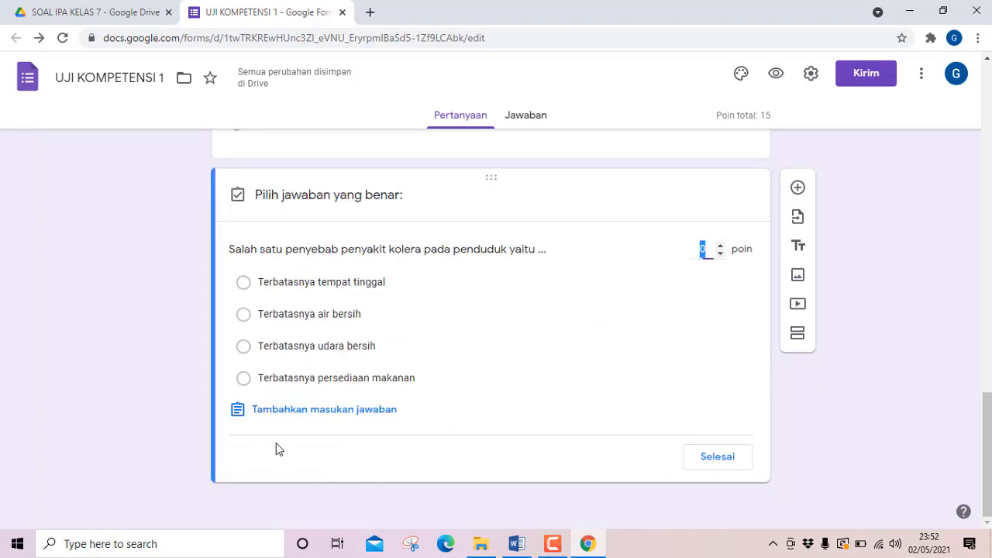
{"action": "left_click", "coordinate": [242, 320]}
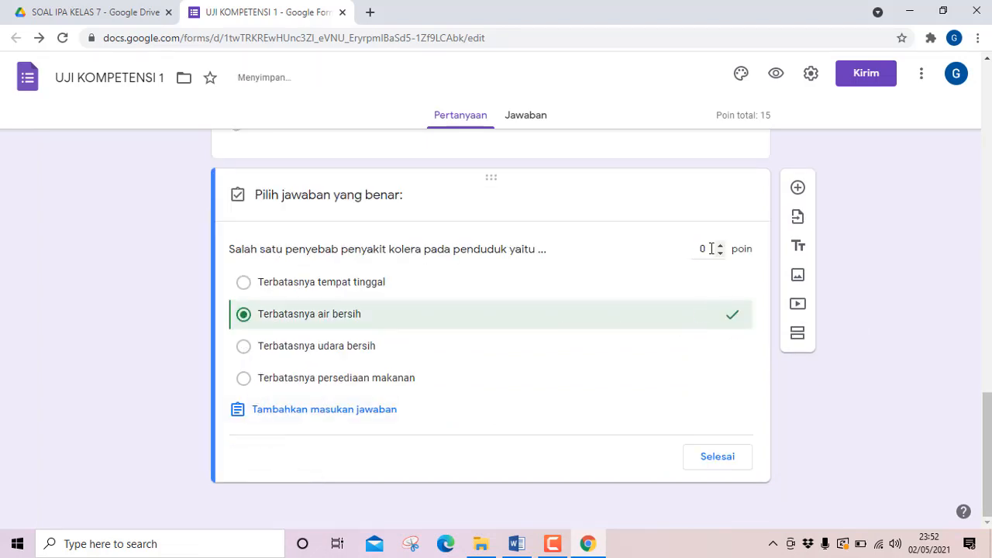
{"action": "left_click_drag", "start_coordinate": [711, 247], "coordinate": [689, 251]}
{"action": "left_click", "coordinate": [731, 459]}
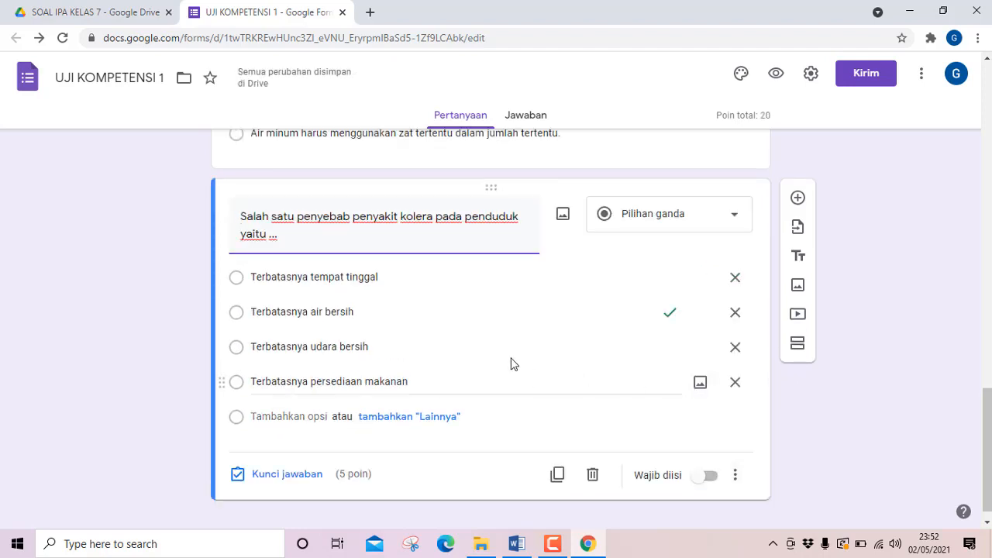
{"action": "left_click", "coordinate": [735, 477]}
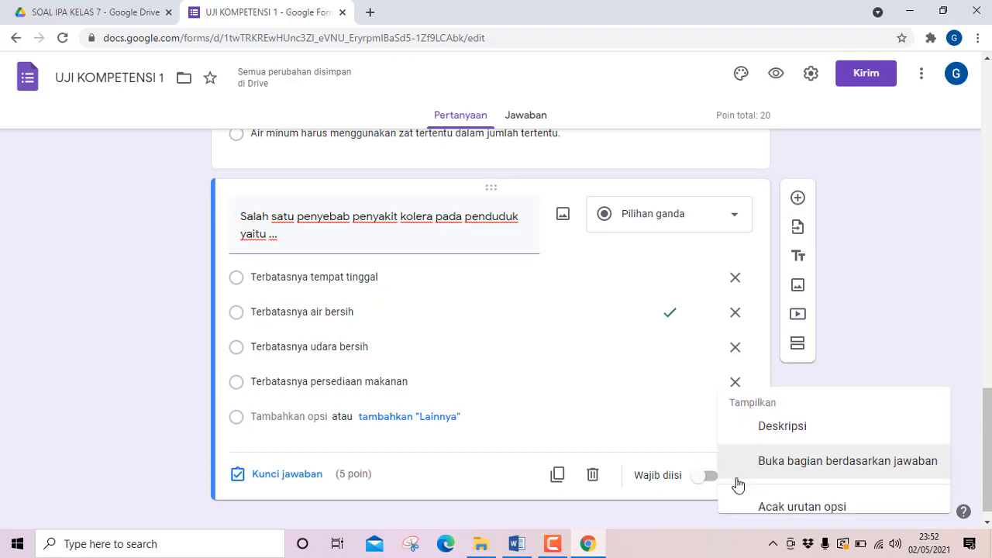
{"action": "left_click", "coordinate": [780, 496]}
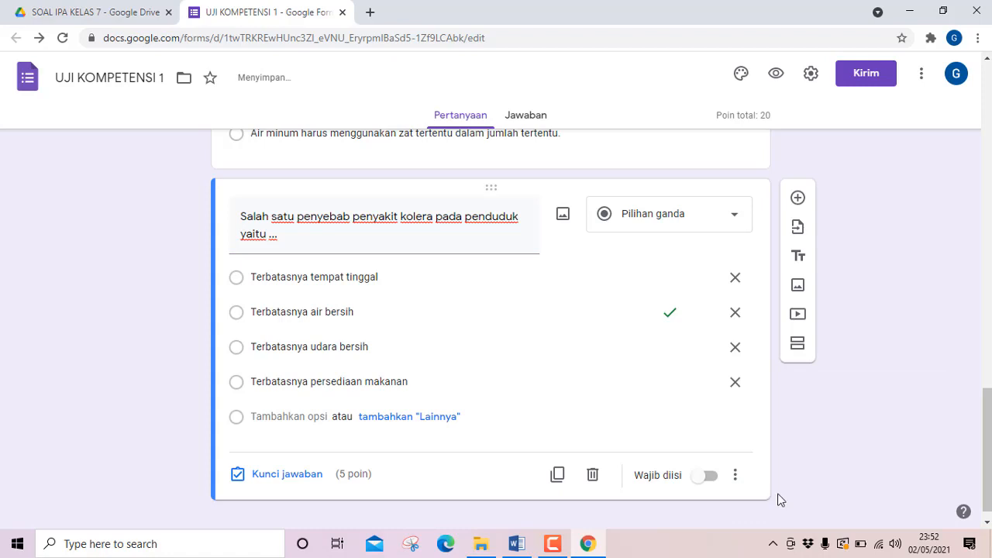
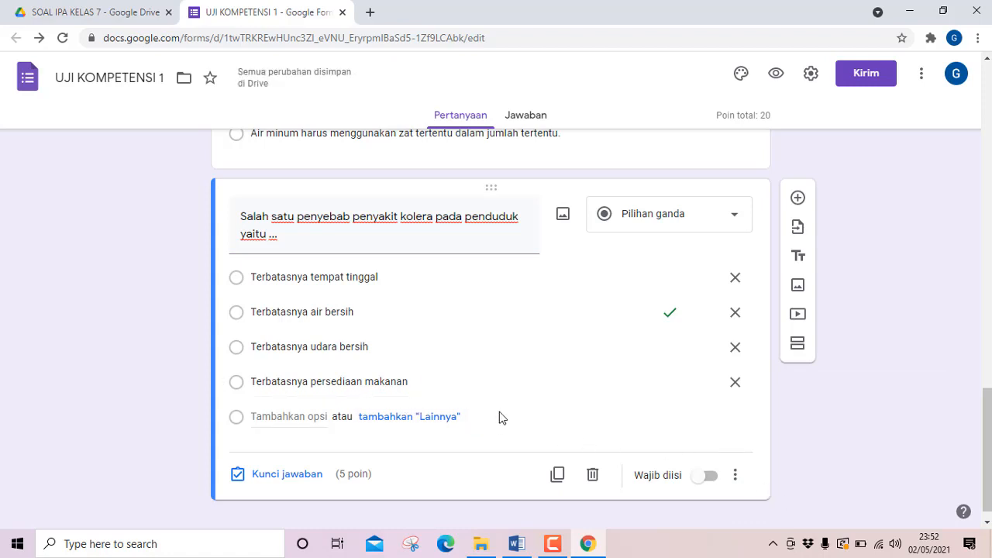
Add a new question and paste question 5's text from the Word document, "Di bawah ini yang merupakan sumber mata air yang layak untuk di konsumsi yaitu ....".
{"action": "left_click", "coordinate": [798, 204]}
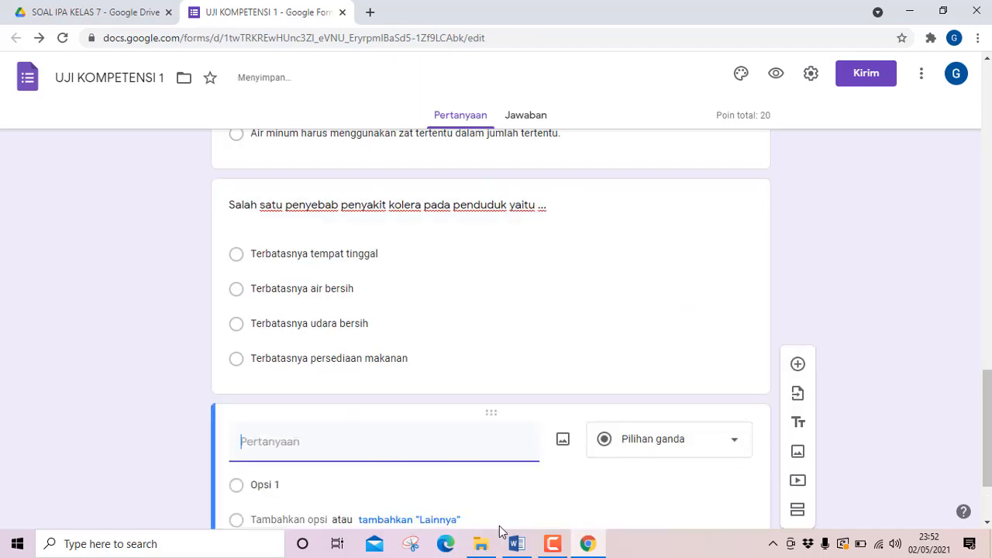
{"action": "left_click", "coordinate": [516, 545]}
{"action": "scroll", "coordinate": [314, 418], "scroll_direction": "down", "scroll_amount": 3}
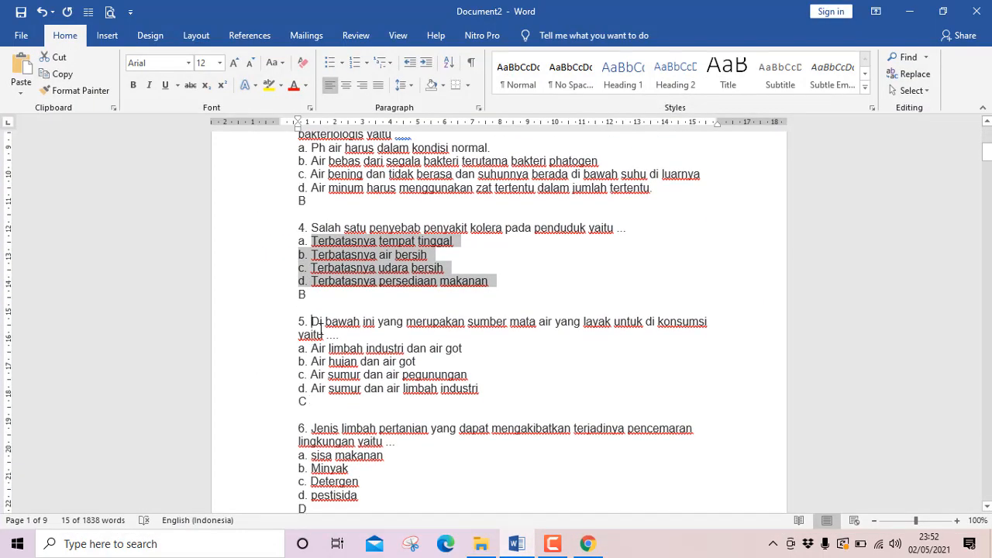
{"action": "left_click_drag", "start_coordinate": [312, 323], "coordinate": [341, 336]}
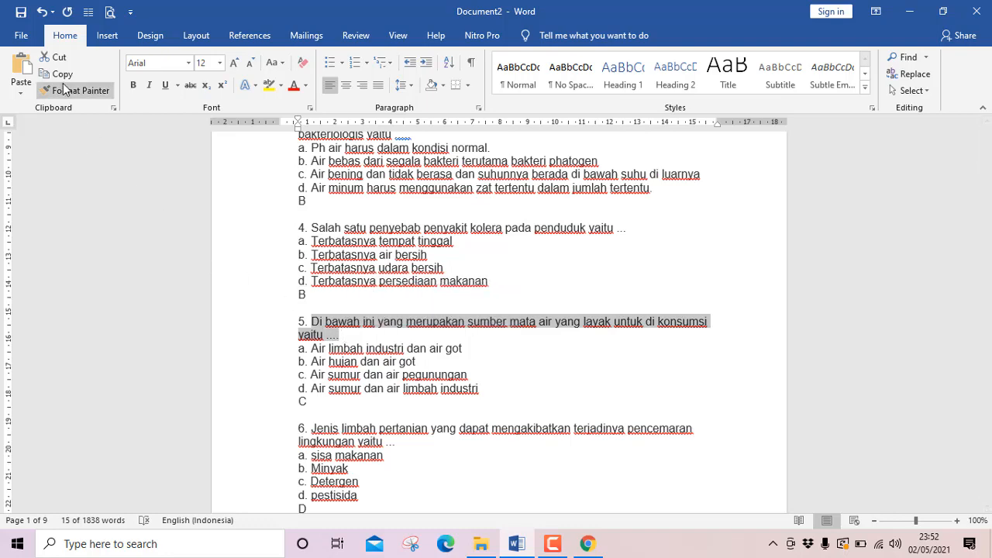
{"action": "left_click", "coordinate": [518, 545]}
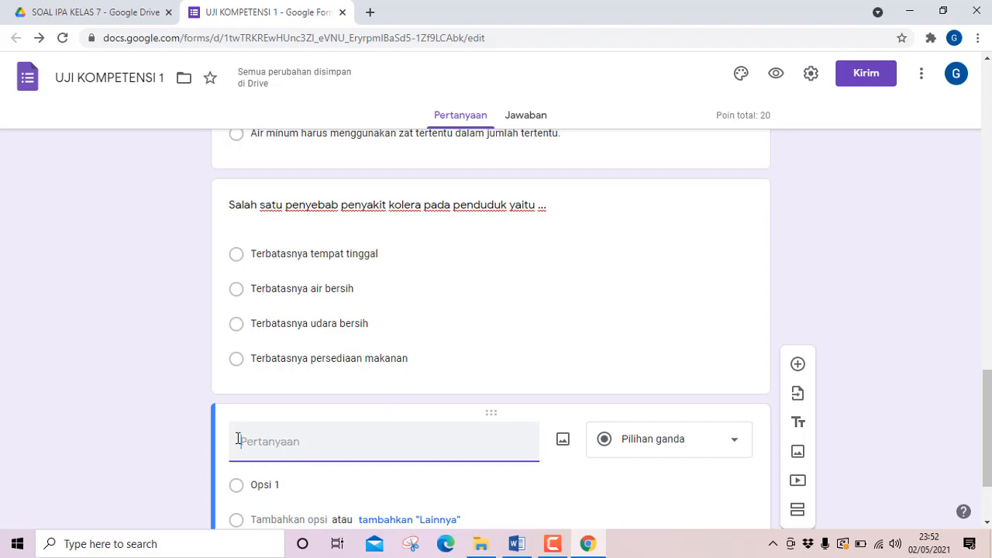
{"action": "type", "text": "Di bawah ini yang merupakan sumber mata air yang layak untuk di konsumsi yaitu ...."}
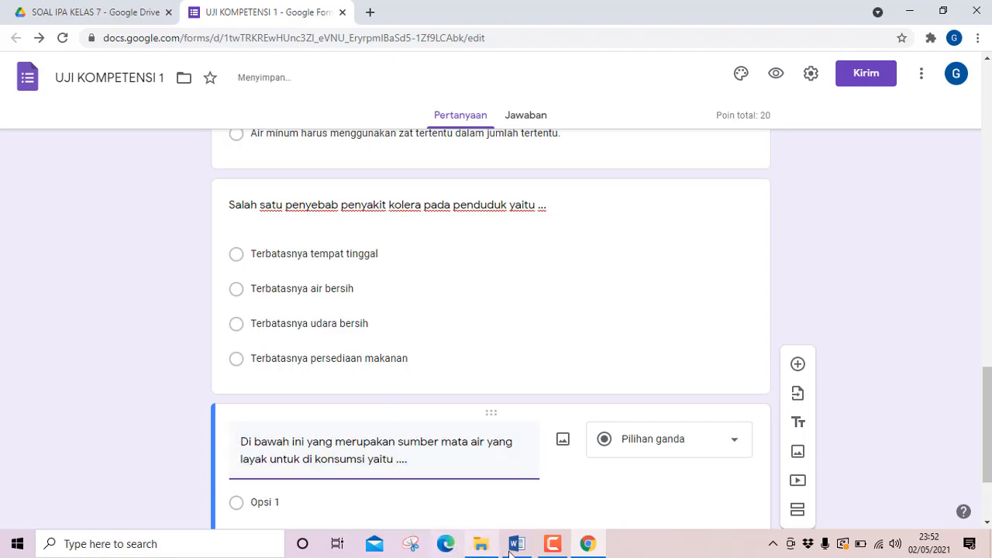
Copy question 5's four answer choices from the Word document and paste them as the new question's options.
{"action": "left_click", "coordinate": [517, 543]}
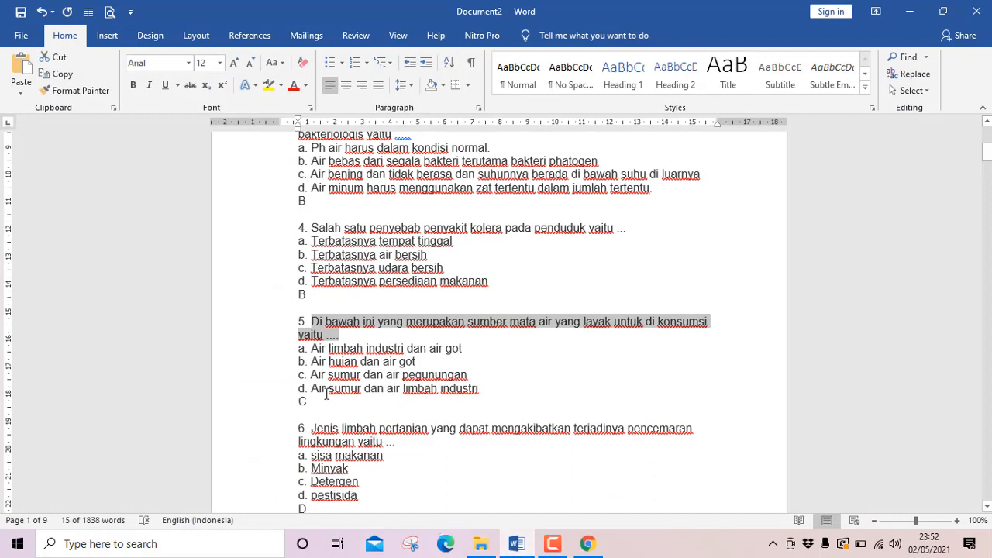
{"action": "left_click_drag", "start_coordinate": [300, 351], "coordinate": [483, 392]}
{"action": "key", "text": "ctrl+c"}
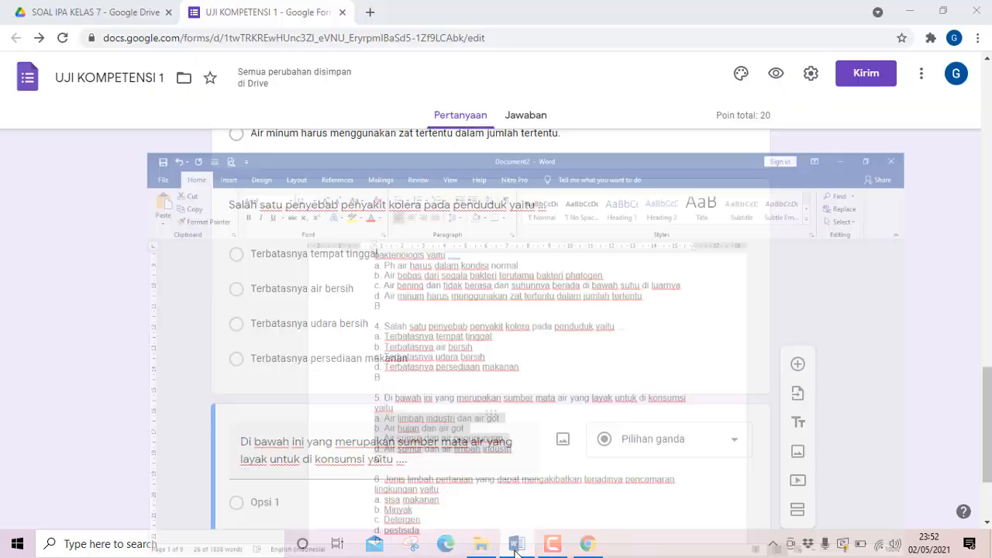
{"action": "left_click", "coordinate": [518, 545]}
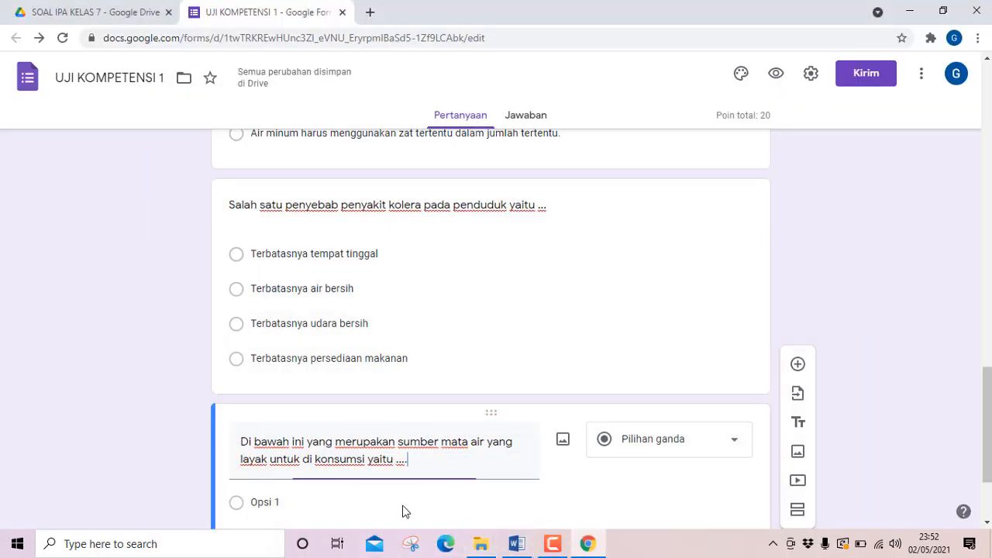
{"action": "left_click", "coordinate": [315, 501]}
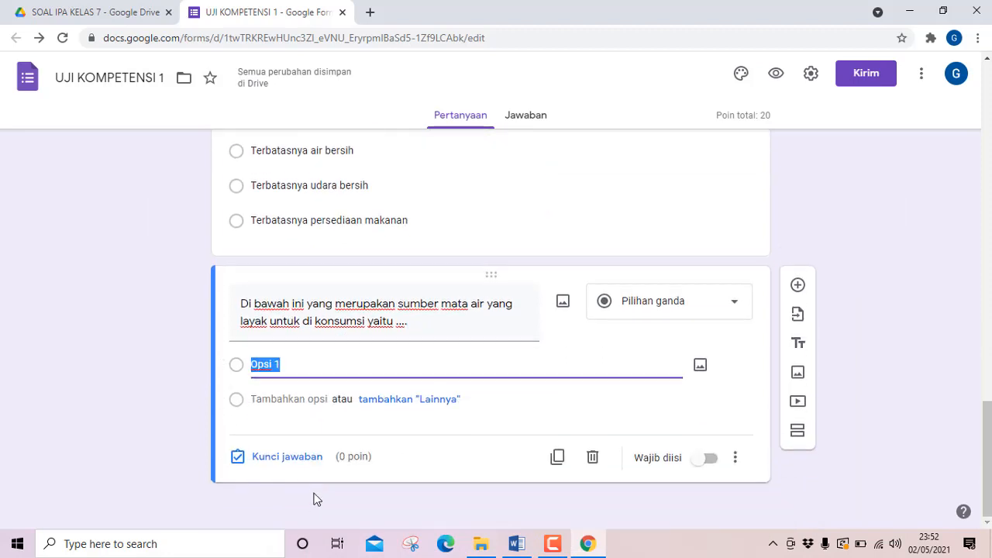
{"action": "key", "text": "ctrl+v"}
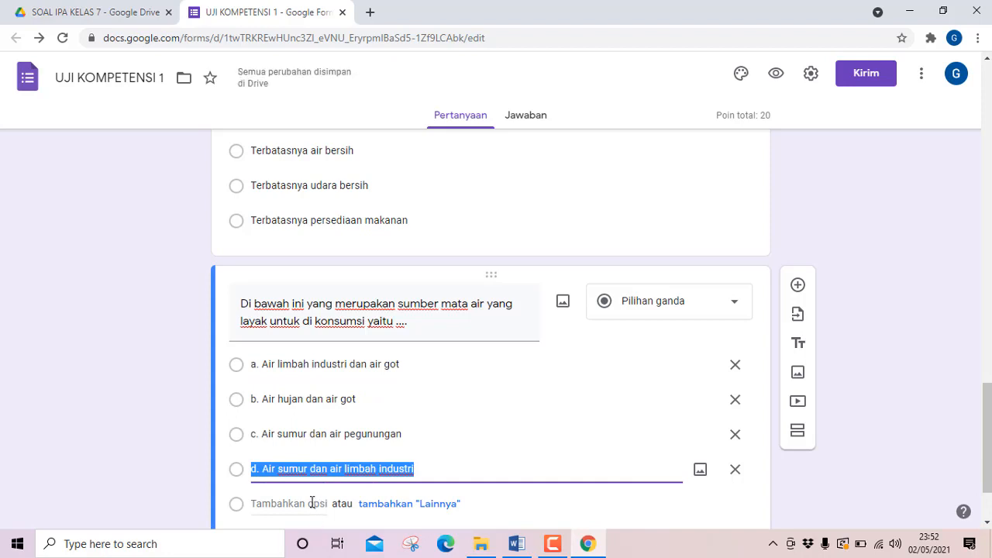
Remove the "a. " prefix from question 5's first option so it reads "Air limbah industri dan air got".
{"action": "scroll", "coordinate": [372, 449], "scroll_direction": "down", "scroll_amount": 2}
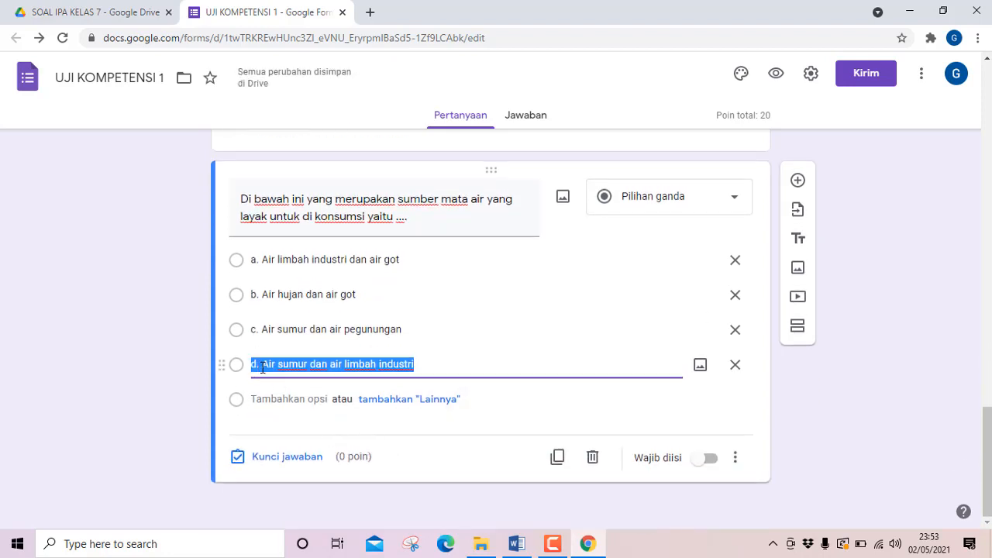
{"action": "triple_click", "coordinate": [263, 260]}
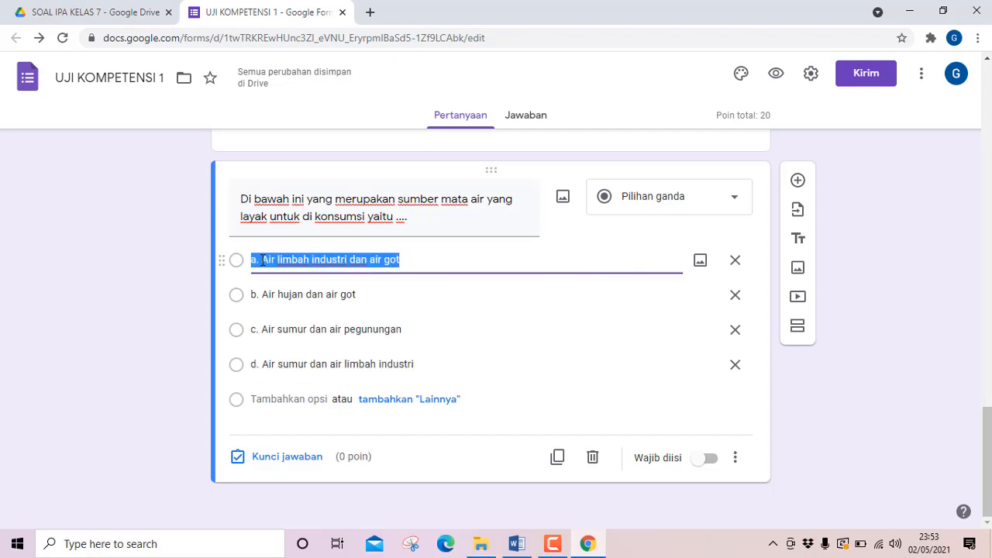
{"action": "left_click", "coordinate": [263, 260]}
{"action": "key", "text": "BackSpace"}
{"action": "key", "text": "BackSpace"}
{"action": "key", "text": "BackSpace"}
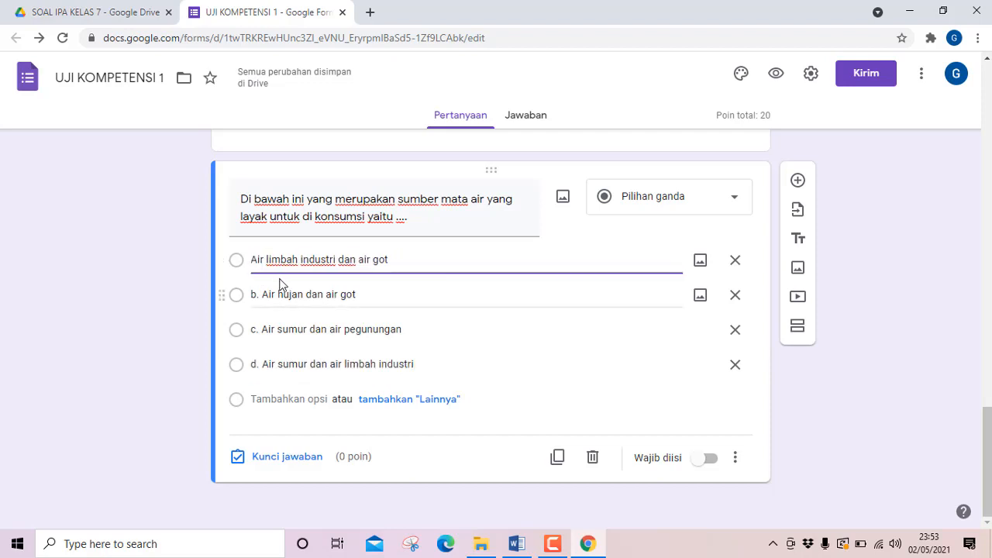
Remove the "b. " prefix from question 5's second option so it reads "Air hujan dan air got".
{"action": "triple_click", "coordinate": [261, 301]}
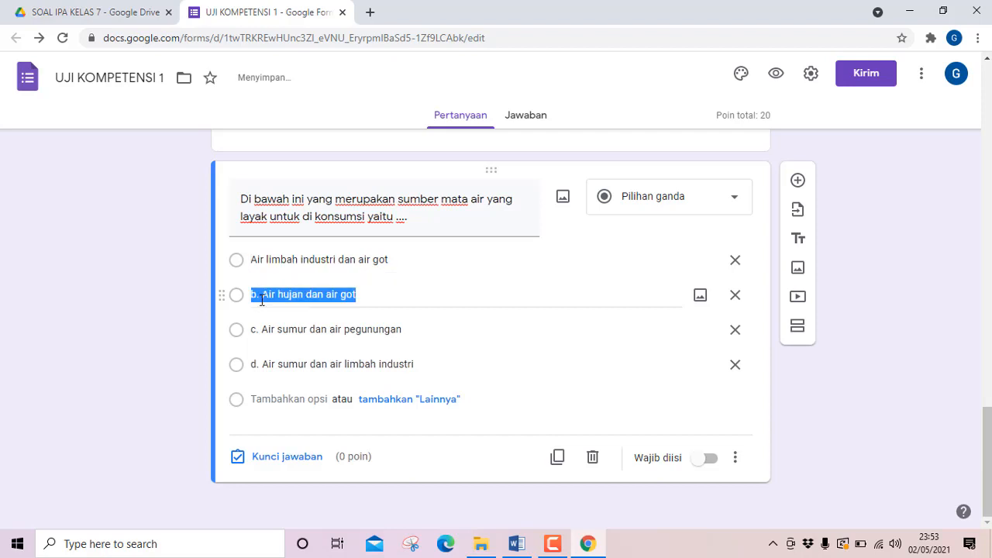
{"action": "key", "text": "Left"}
{"action": "key", "text": "Right"}
{"action": "key", "text": "Right"}
{"action": "key", "text": "BackSpace"}
{"action": "key", "text": "BackSpace"}
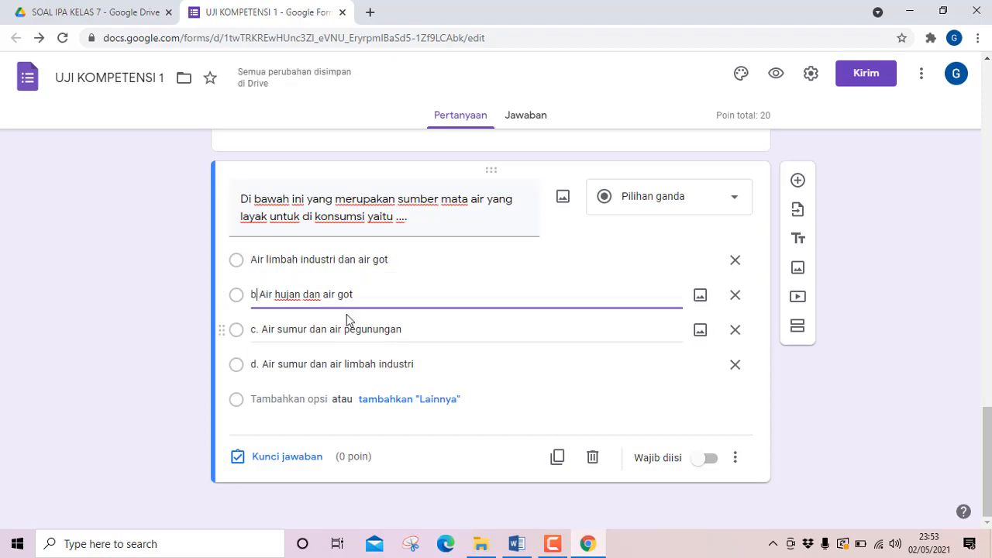
{"action": "key", "text": "Delete"}
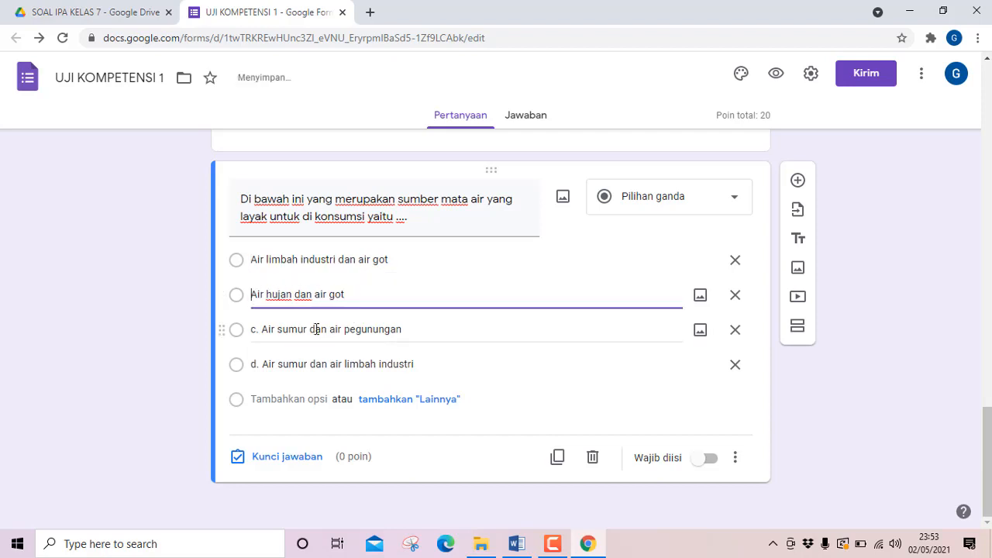
Remove the "c. " and "d. " prefixes from question 5's third and fourth options.
{"action": "left_click", "coordinate": [262, 333]}
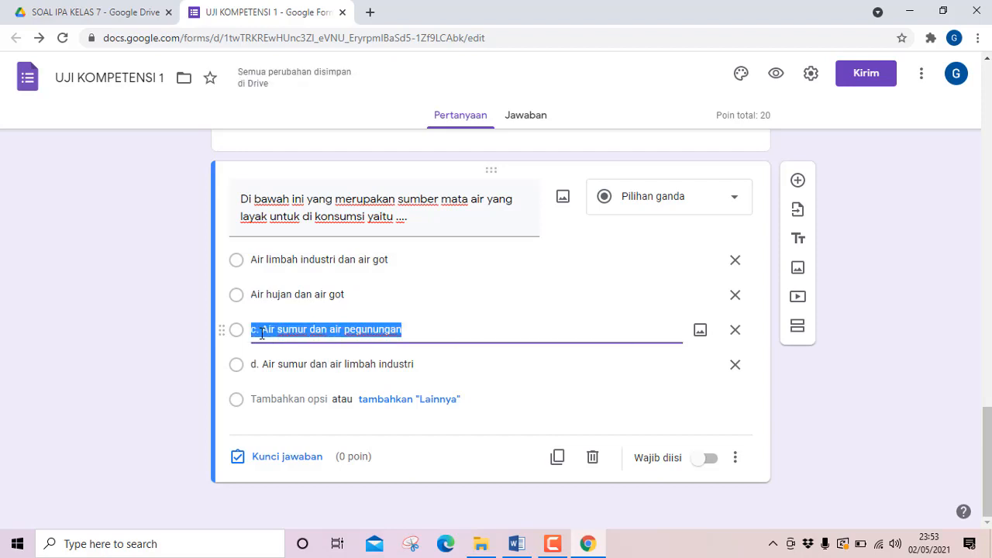
{"action": "left_click", "coordinate": [262, 333]}
{"action": "key", "text": "BackSpace"}
{"action": "key", "text": "BackSpace"}
{"action": "key", "text": "BackSpace"}
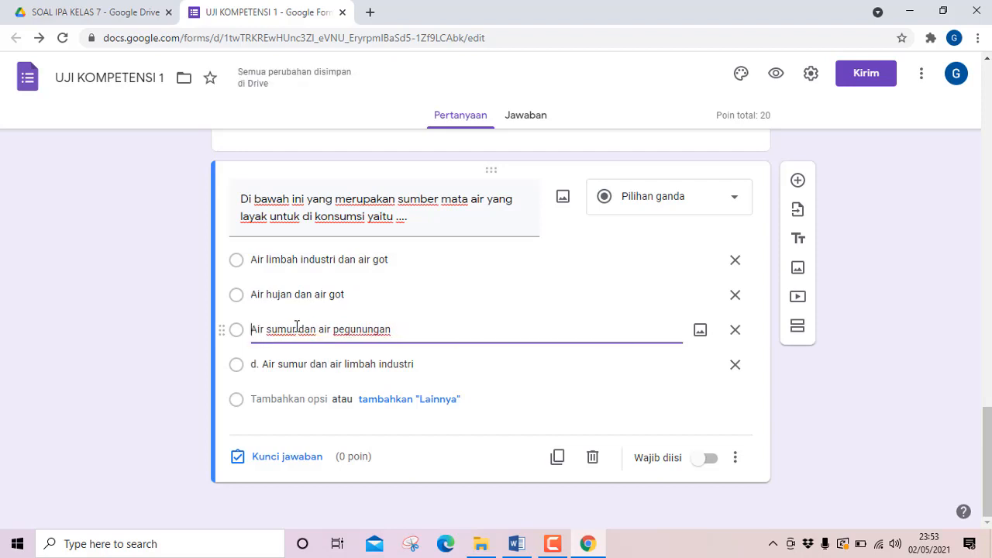
{"action": "left_click", "coordinate": [261, 363]}
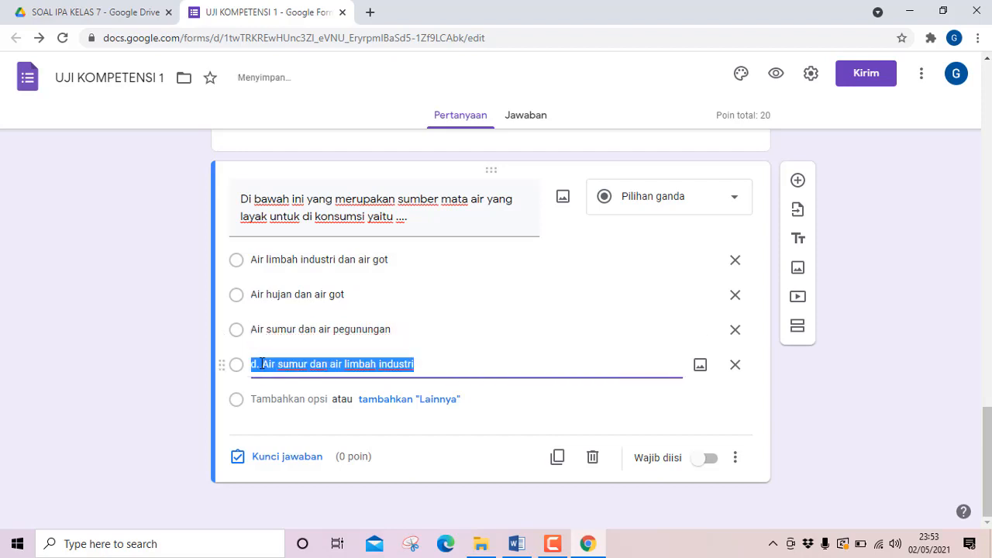
{"action": "left_click", "coordinate": [261, 363]}
{"action": "key", "text": "BackSpace"}
{"action": "key", "text": "BackSpace"}
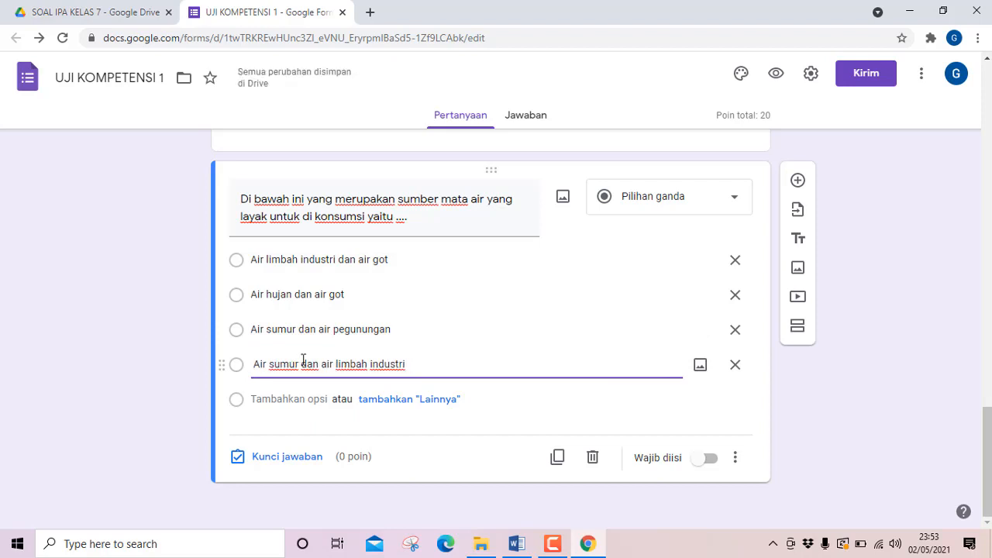
{"action": "key", "text": "Delete"}
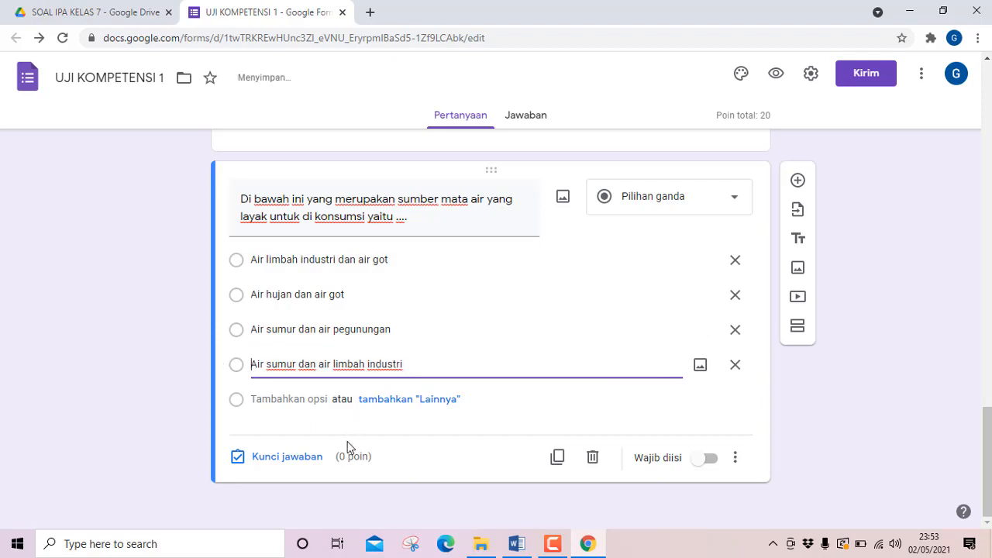
Check question 5's answer in Word, set its answer key to "Air sumur dan air pegunungan" for 5 points, and shuffle its option order.
{"action": "left_click", "coordinate": [513, 542]}
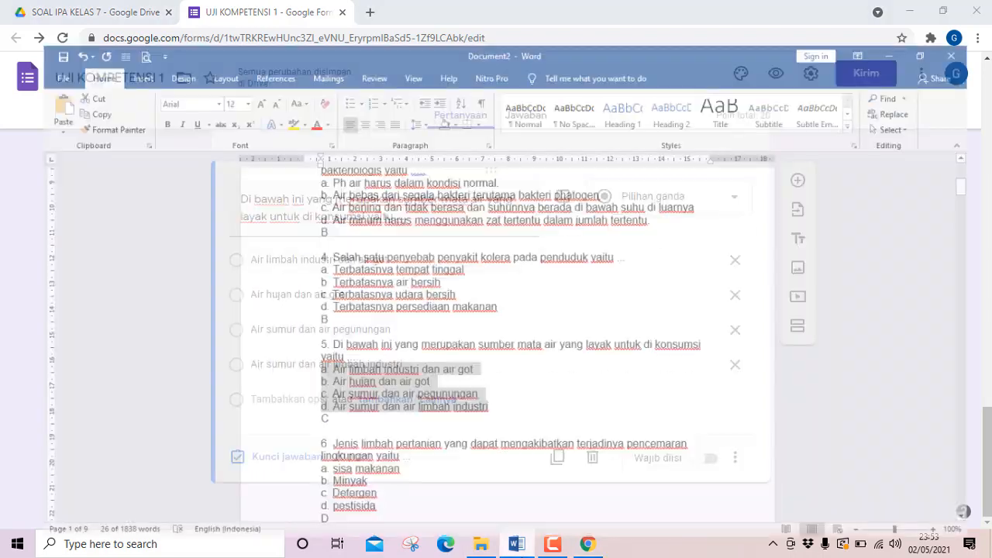
{"action": "left_click", "coordinate": [505, 544]}
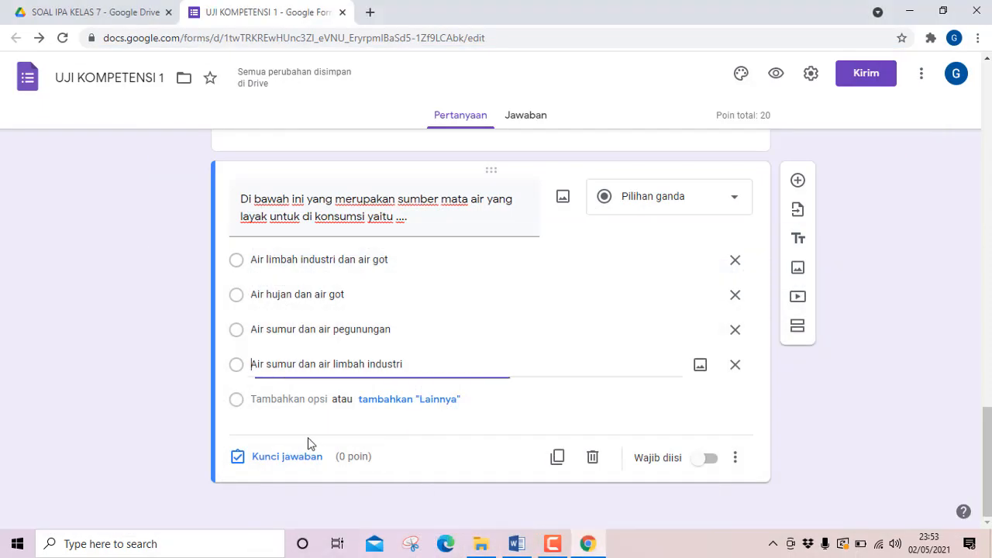
{"action": "left_click", "coordinate": [266, 463]}
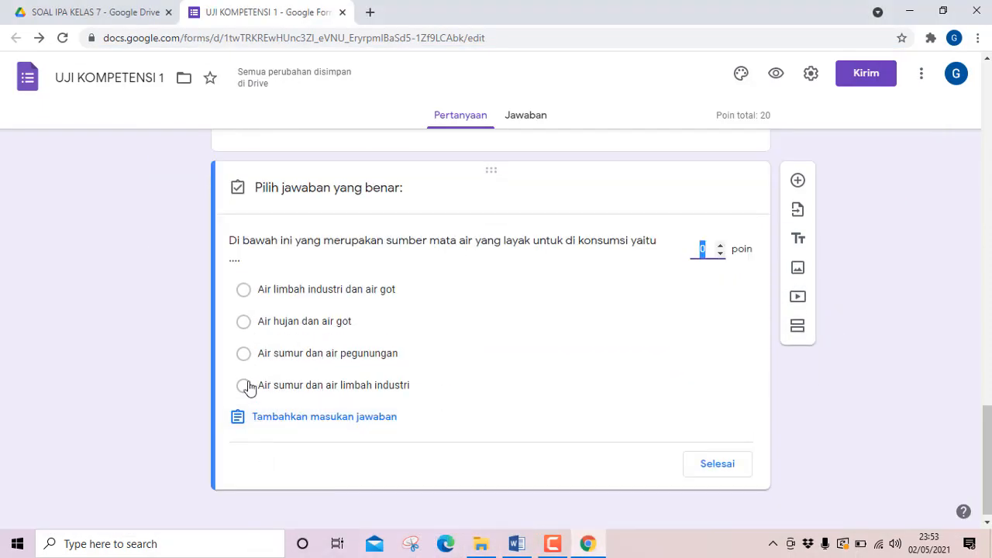
{"action": "left_click", "coordinate": [263, 354]}
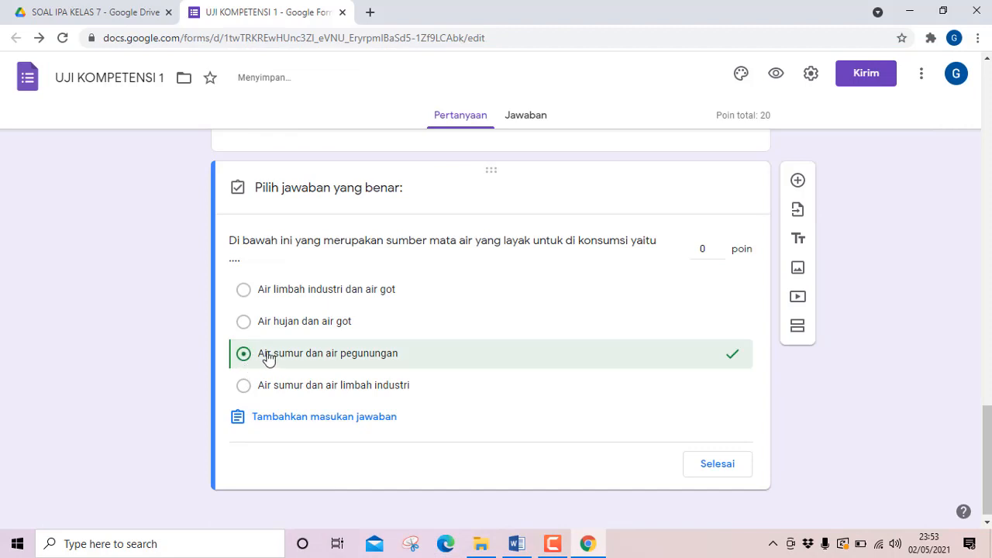
{"action": "left_click", "coordinate": [693, 248]}
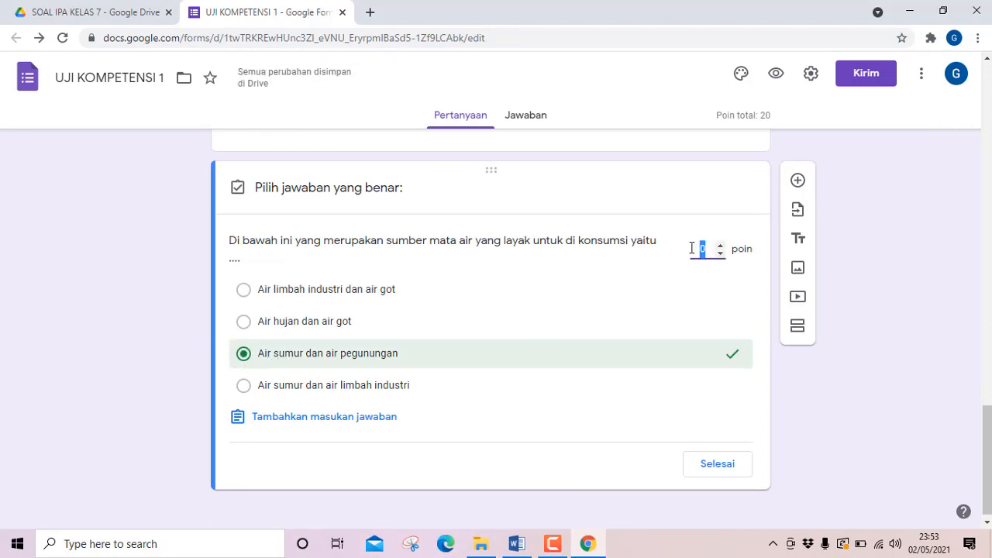
{"action": "left_click", "coordinate": [720, 464]}
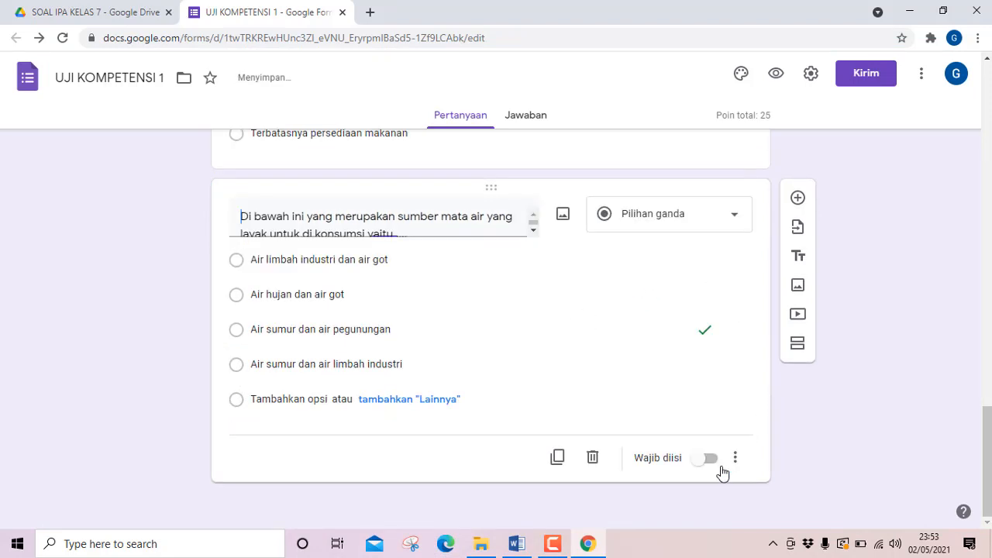
{"action": "left_click", "coordinate": [735, 475]}
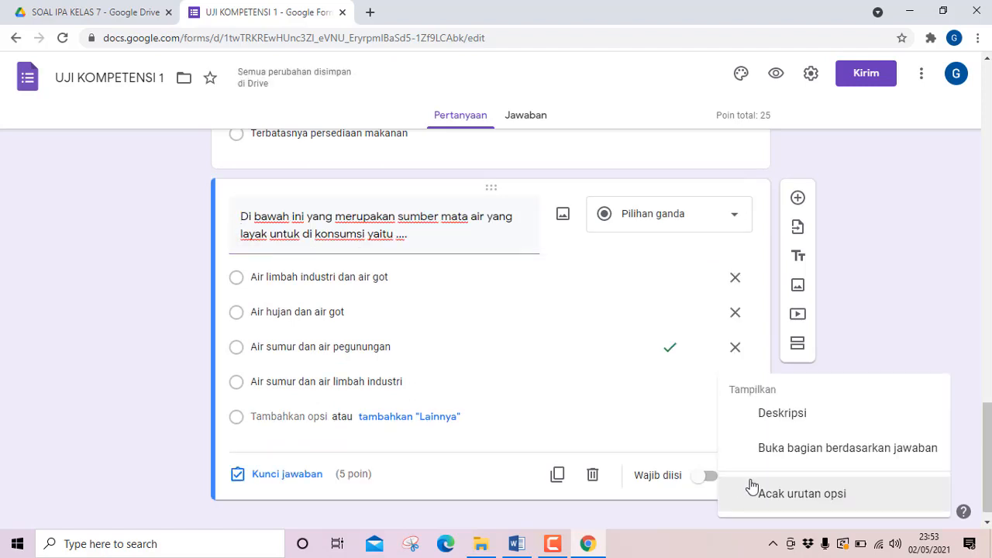
{"action": "left_click", "coordinate": [763, 494]}
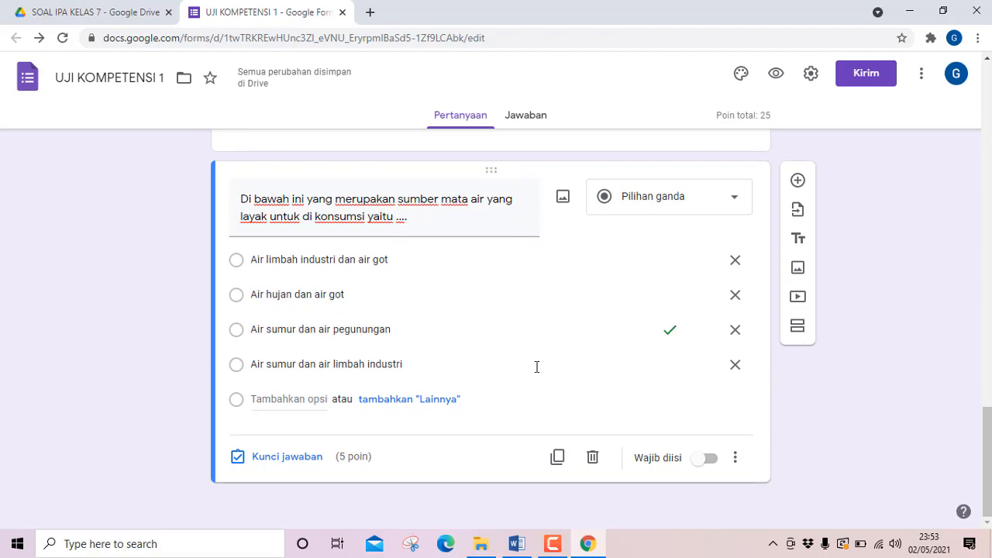
Add a new question and paste question 6's text from Word: "Jenis limbah pertanian yang dapat mengakibatkan terjadinya pencemaran lingkungan yaitu ...".
{"action": "left_click", "coordinate": [797, 180]}
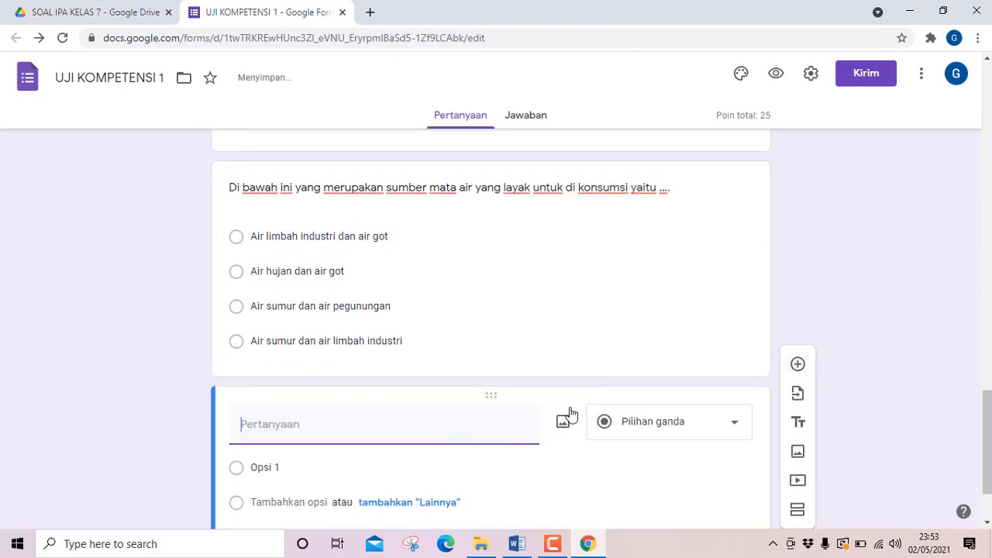
{"action": "left_click", "coordinate": [517, 543]}
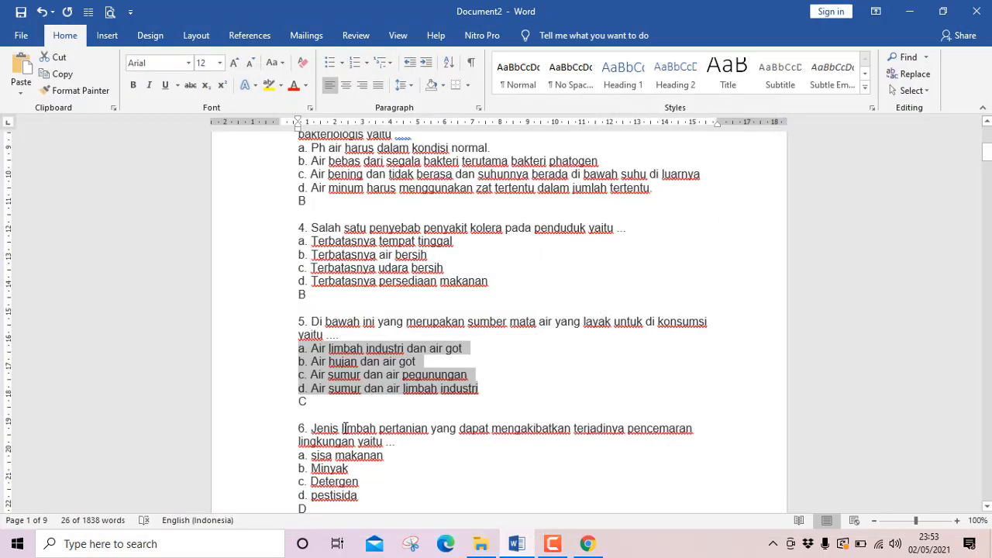
{"action": "scroll", "coordinate": [344, 427], "scroll_direction": "down", "scroll_amount": 2}
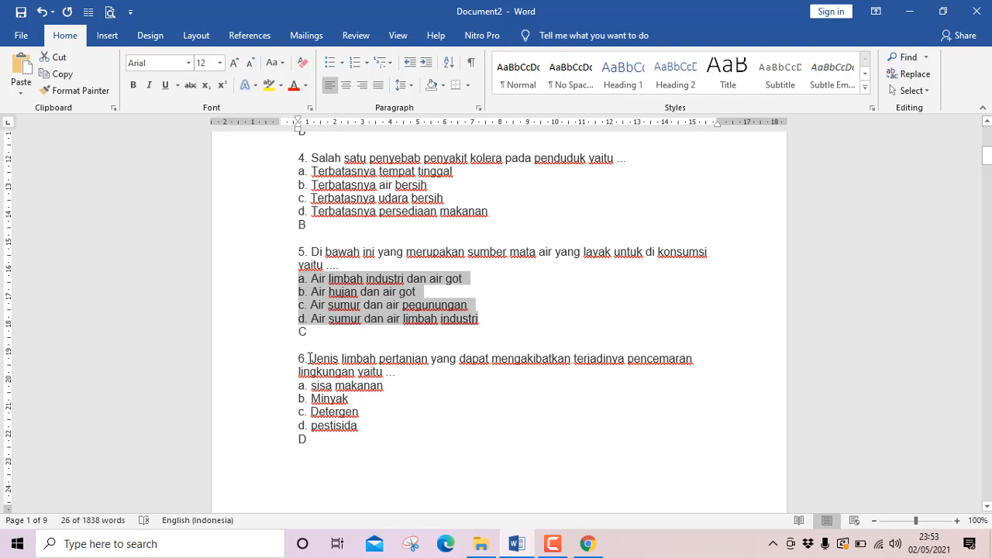
{"action": "left_click_drag", "start_coordinate": [311, 358], "coordinate": [404, 369]}
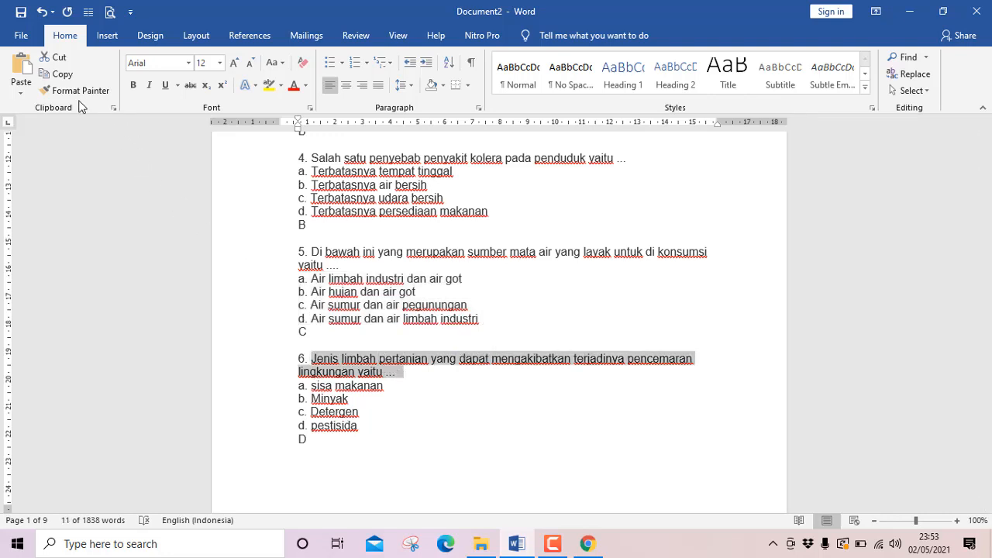
{"action": "left_click", "coordinate": [68, 79]}
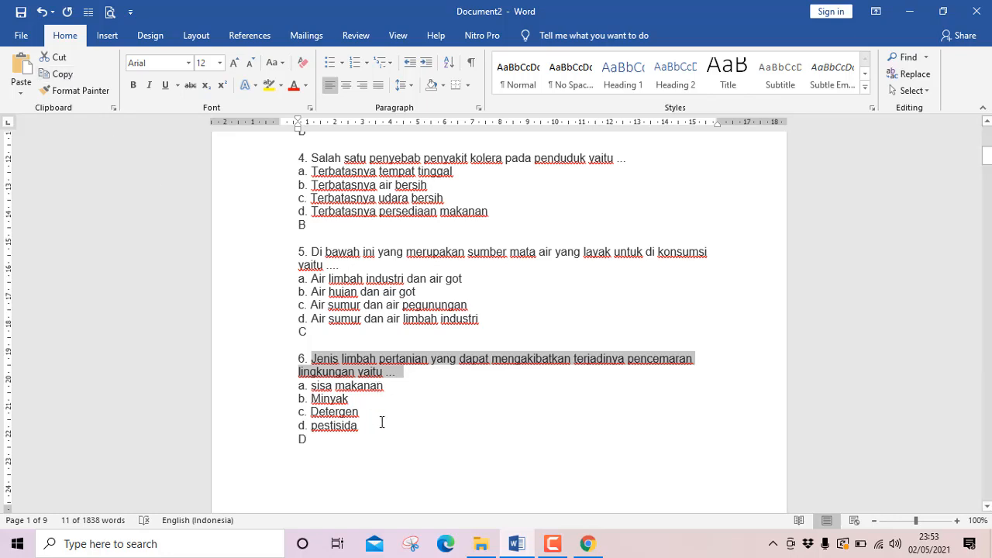
{"action": "left_click", "coordinate": [516, 545]}
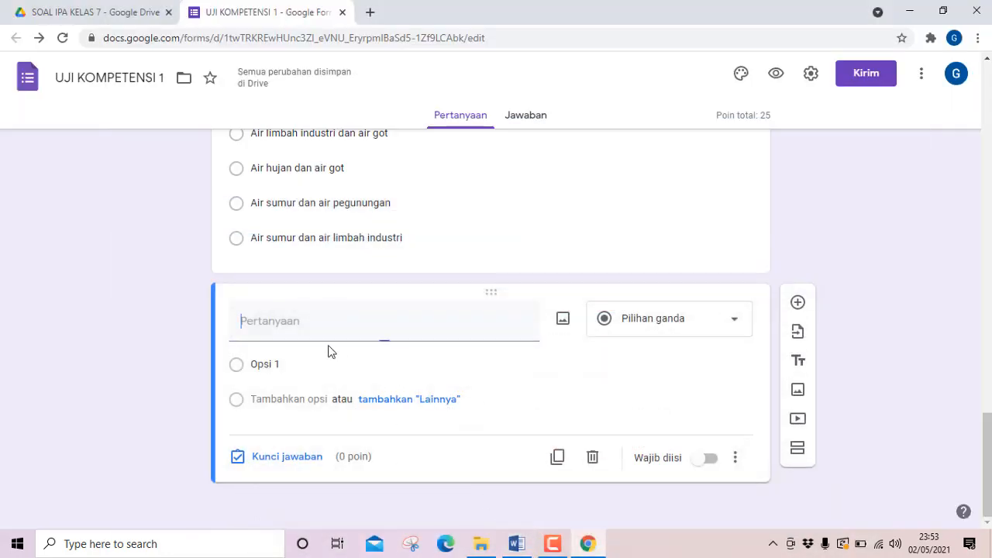
{"action": "left_click", "coordinate": [300, 320]}
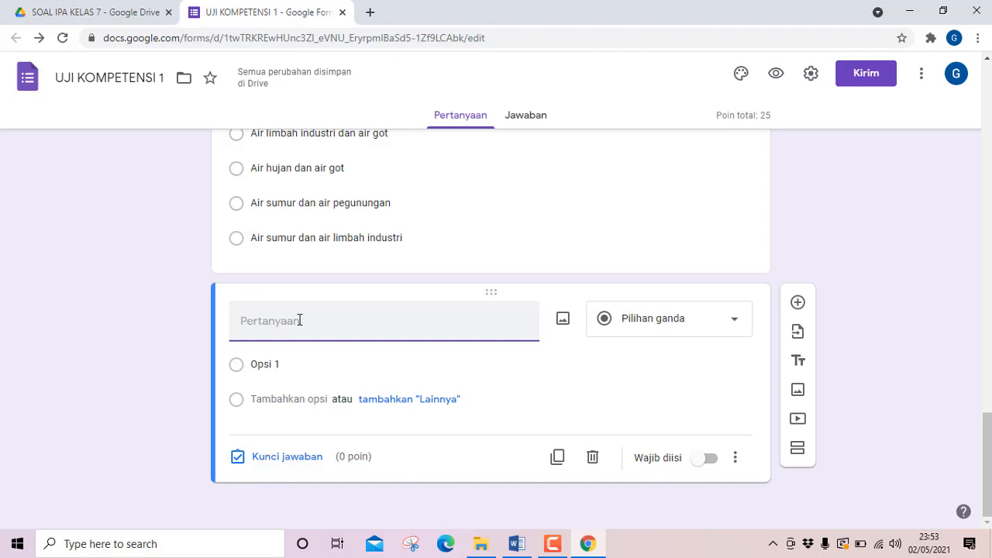
{"action": "key", "text": "ctrl+v"}
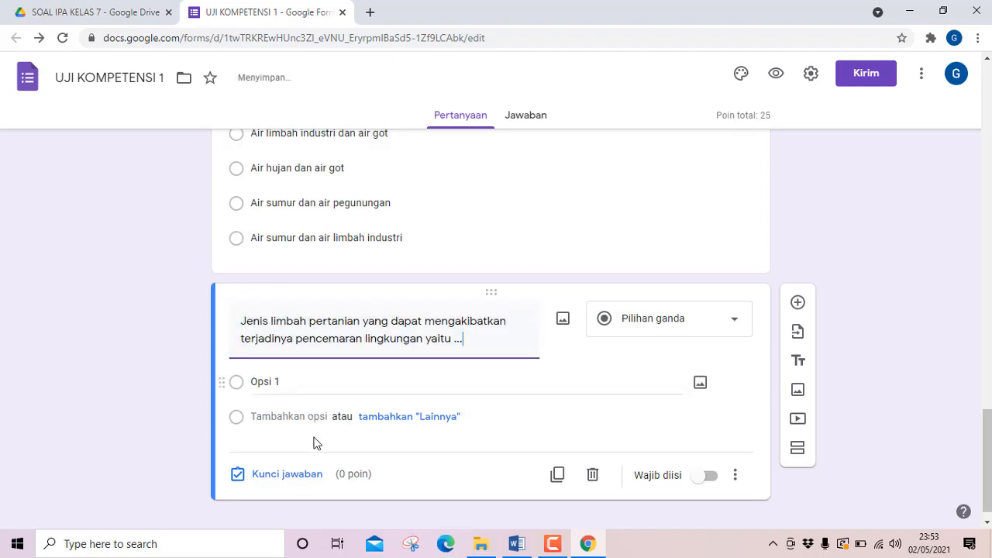
Copy question 6's four answer options from Word, without the leading "a. ", and paste them into the new question's options.
{"action": "left_click", "coordinate": [515, 545]}
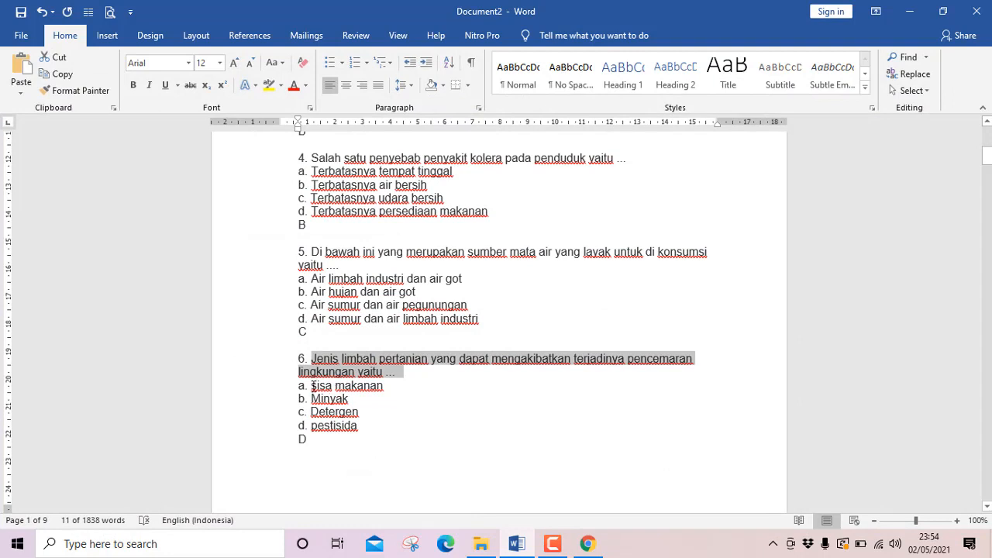
{"action": "left_click_drag", "start_coordinate": [312, 386], "coordinate": [367, 417]}
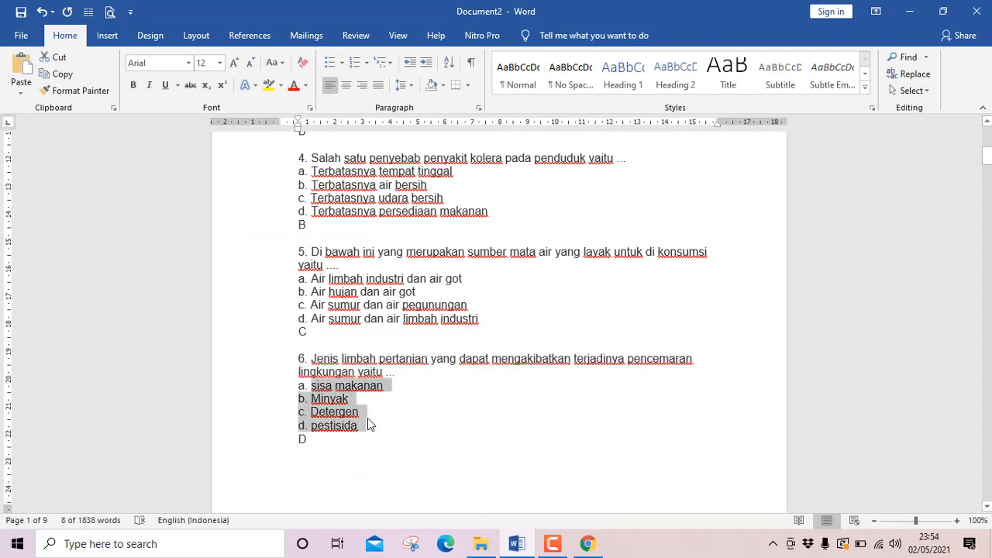
{"action": "left_click", "coordinate": [367, 420]}
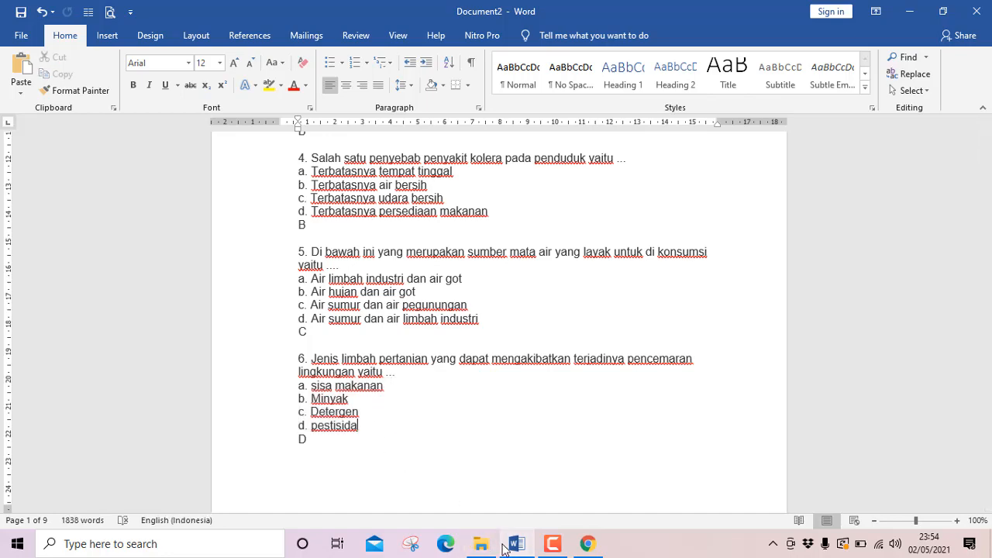
{"action": "left_click", "coordinate": [503, 546]}
{"action": "left_click", "coordinate": [278, 382]}
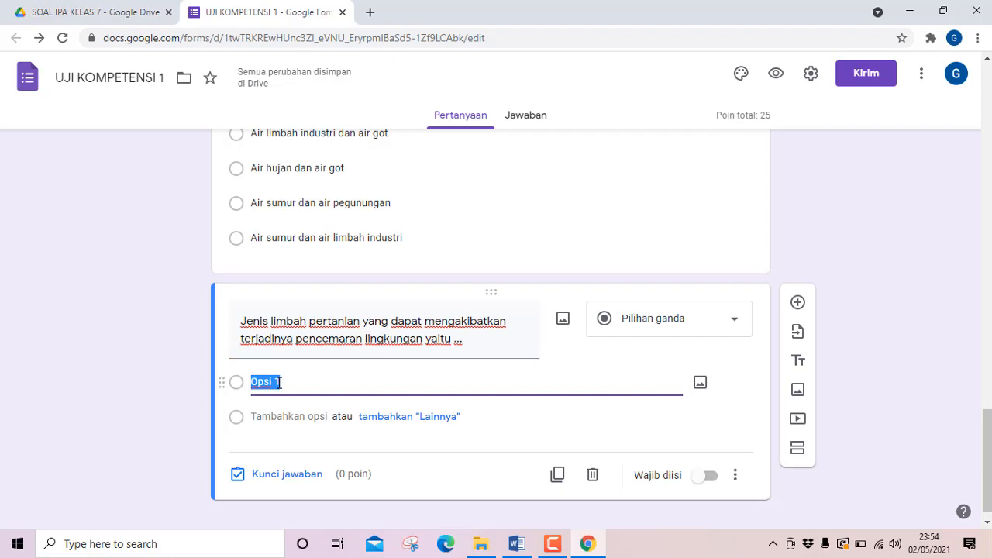
{"action": "key", "text": "ctrl+v"}
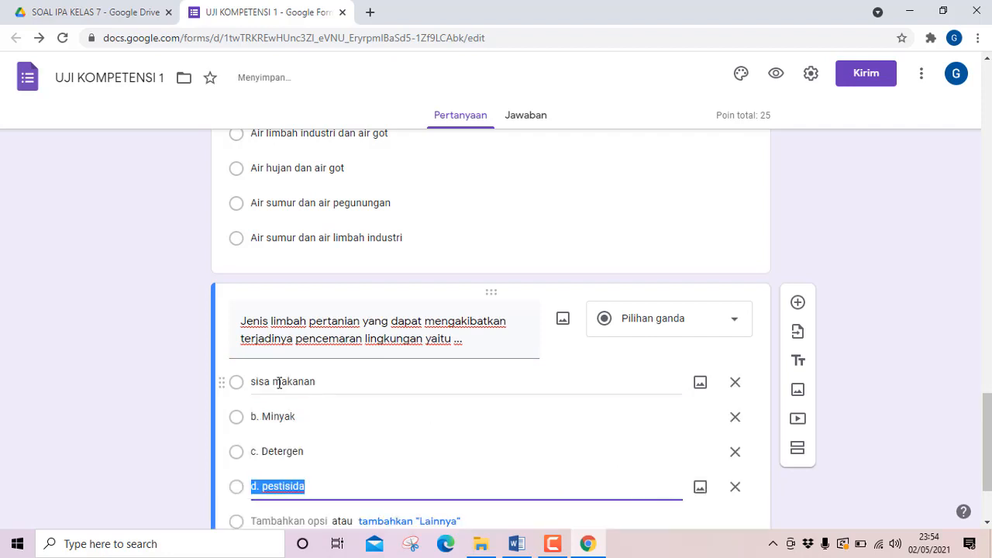
Remove the "b. " prefix from question 6's second option so it reads "Minyak".
{"action": "left_click", "coordinate": [264, 417]}
{"action": "left_click", "coordinate": [263, 417]}
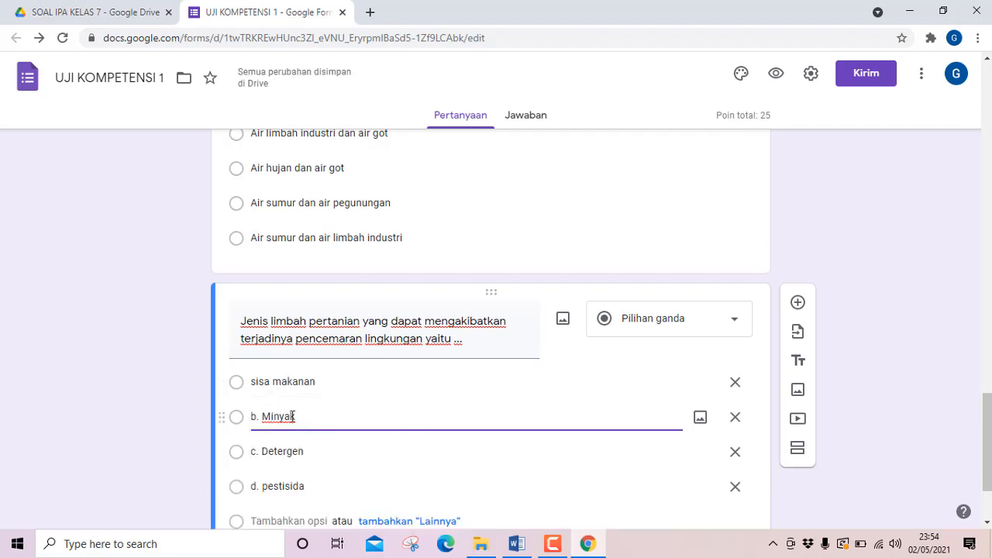
{"action": "key", "text": "BackSpace"}
{"action": "key", "text": "BackSpace"}
{"action": "key", "text": "BackSpace"}
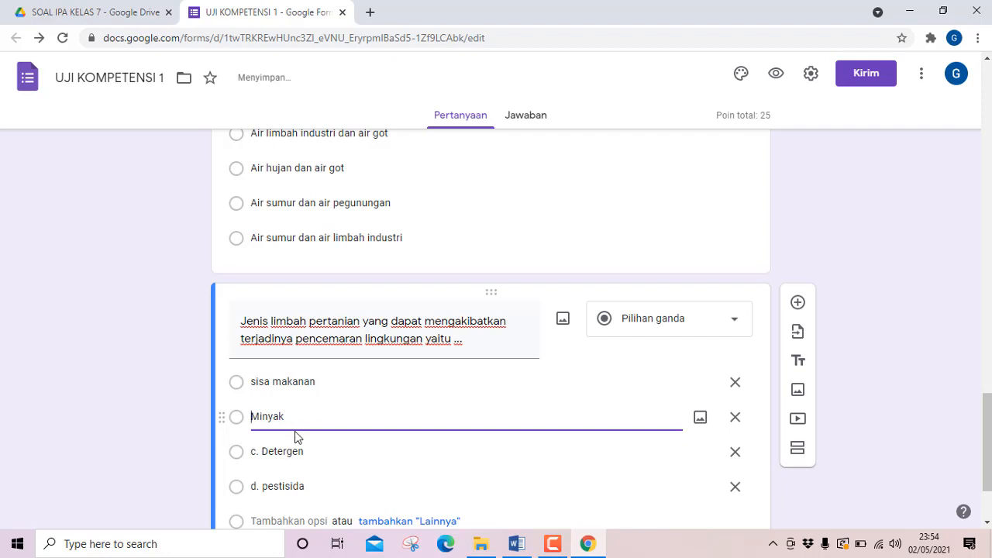
Remove the "c. " prefix from question 6's third option so it reads "Detergen".
{"action": "left_click", "coordinate": [262, 451]}
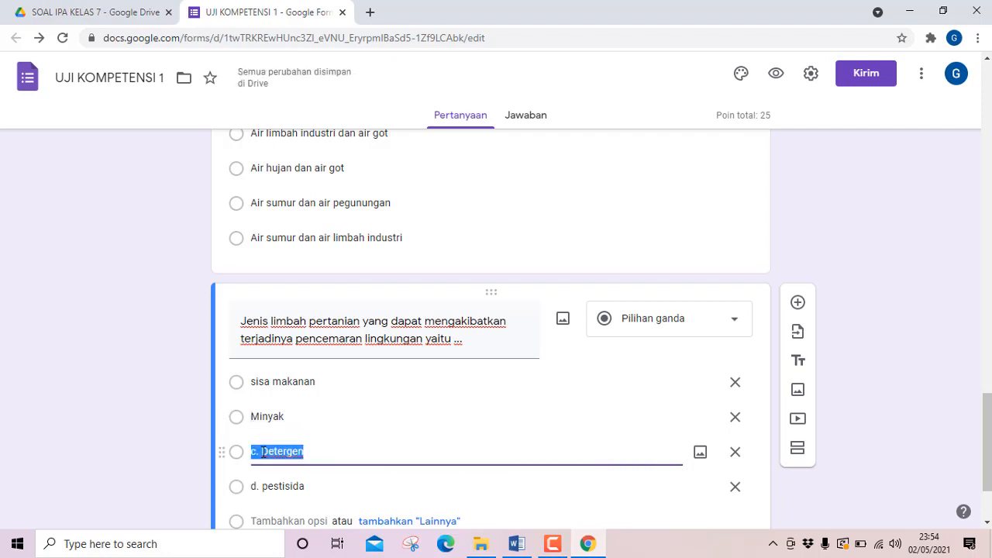
{"action": "left_click", "coordinate": [263, 451]}
{"action": "key", "text": "BackSpace"}
{"action": "key", "text": "BackSpace"}
{"action": "key", "text": "BackSpace"}
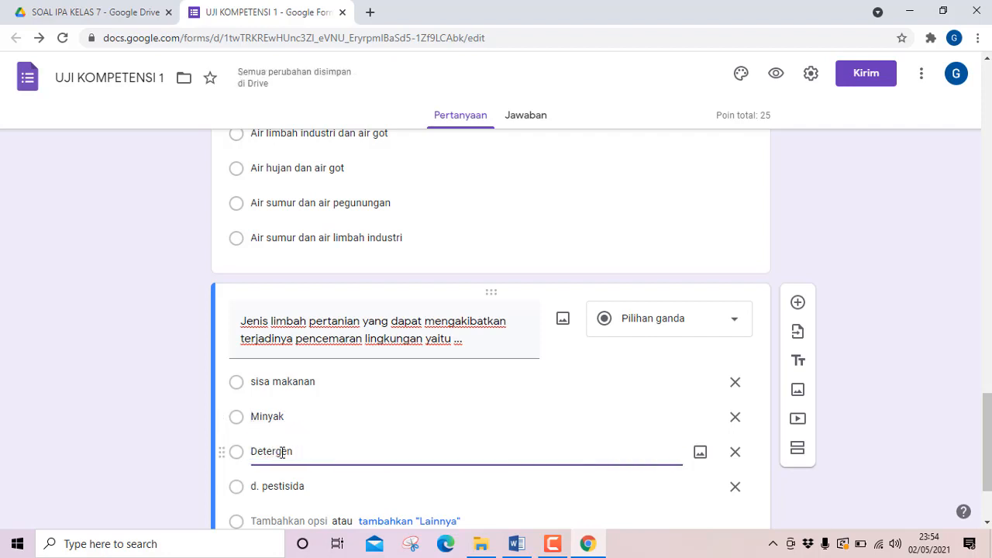
Remove the "d. " prefix from question 6's fourth option so it reads "pestisida".
{"action": "left_click", "coordinate": [262, 488]}
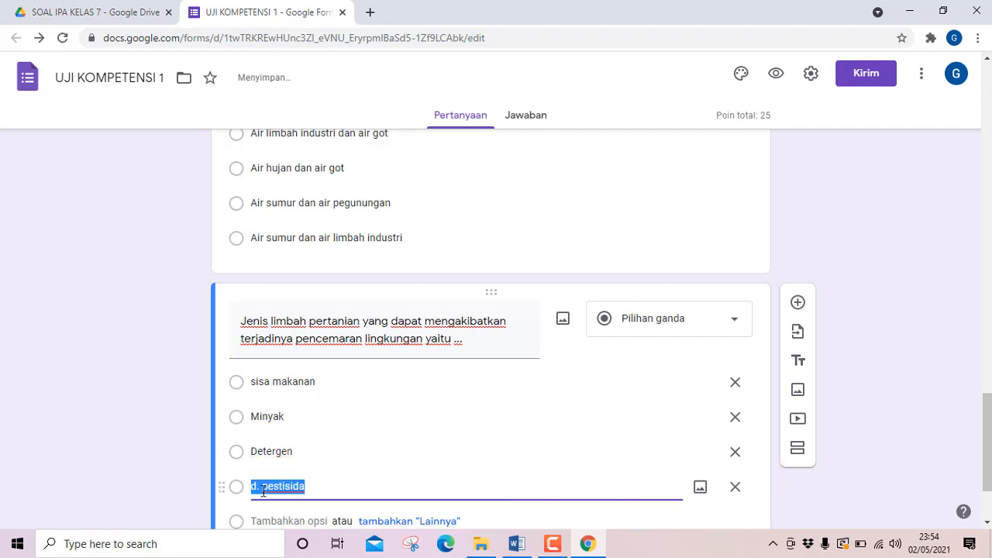
{"action": "left_click", "coordinate": [295, 485]}
{"action": "key", "text": "BackSpace"}
{"action": "key", "text": "BackSpace"}
{"action": "key", "text": "BackSpace"}
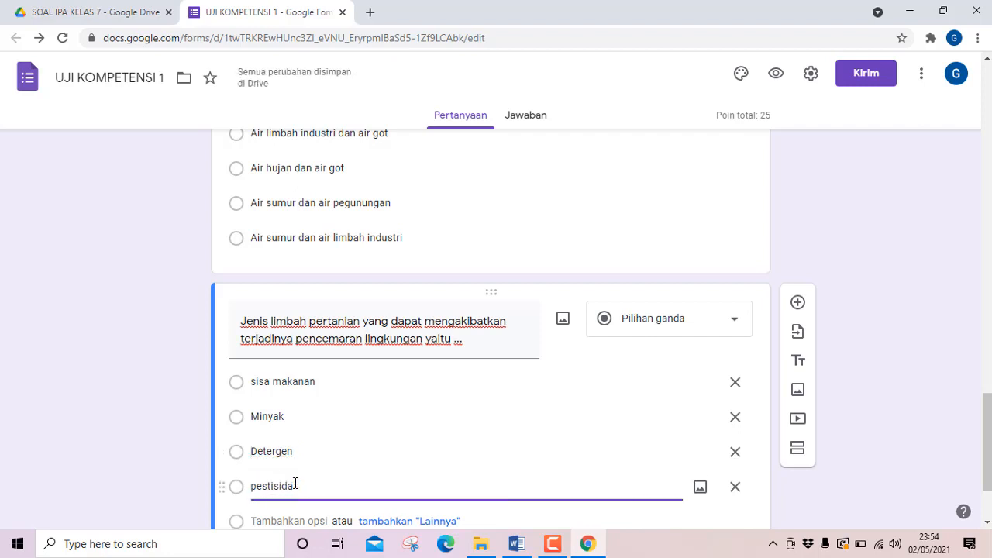
Check question 6's answer in Word, set its answer key to "pestisida" for 5 points, and shuffle its option order.
{"action": "scroll", "coordinate": [279, 475], "scroll_direction": "down", "scroll_amount": 2}
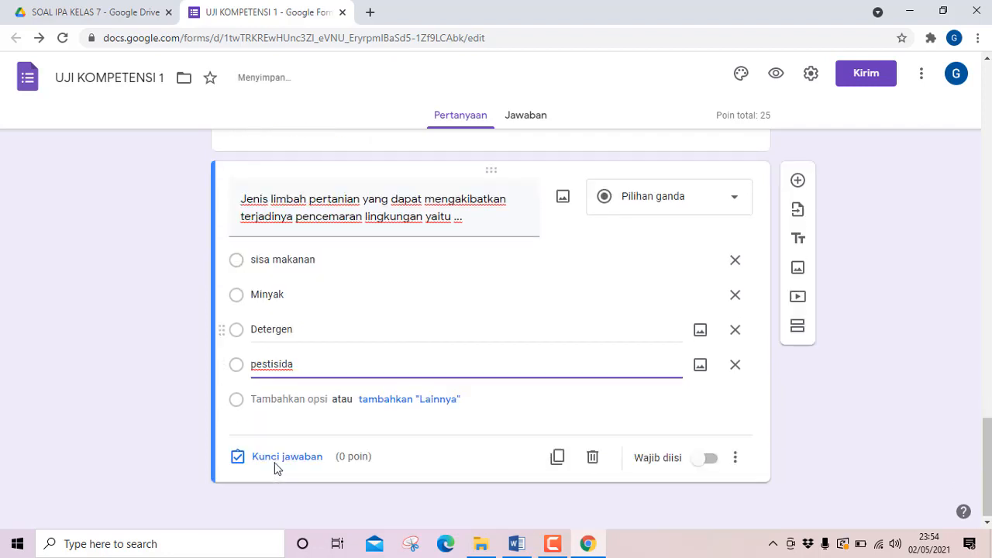
{"action": "left_click", "coordinate": [517, 544]}
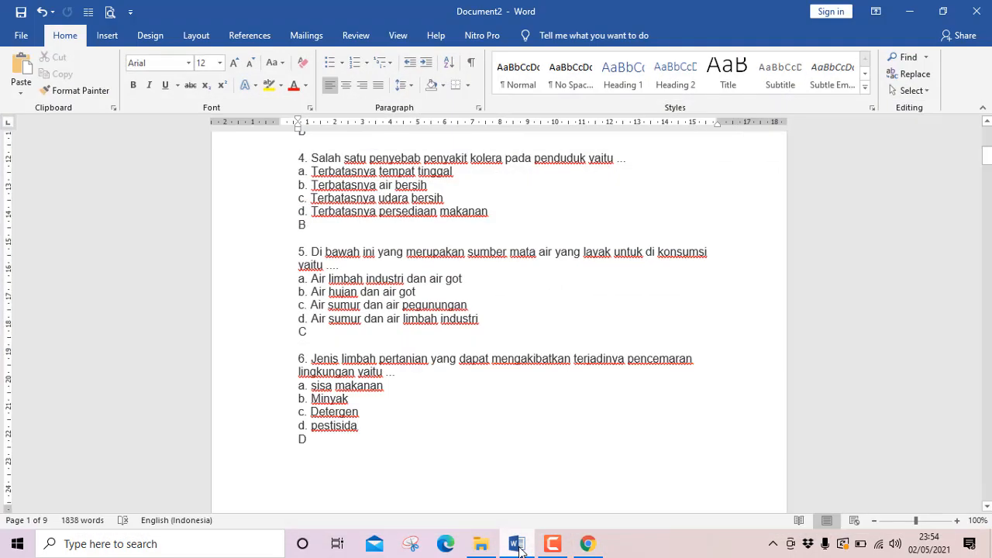
{"action": "left_click", "coordinate": [517, 544]}
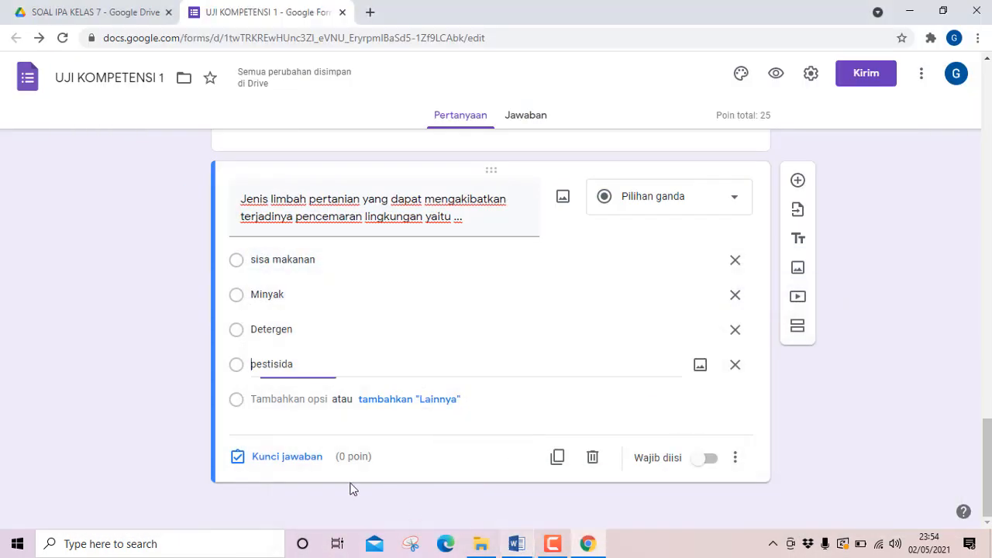
{"action": "left_click", "coordinate": [273, 458]}
{"action": "left_click", "coordinate": [244, 387]}
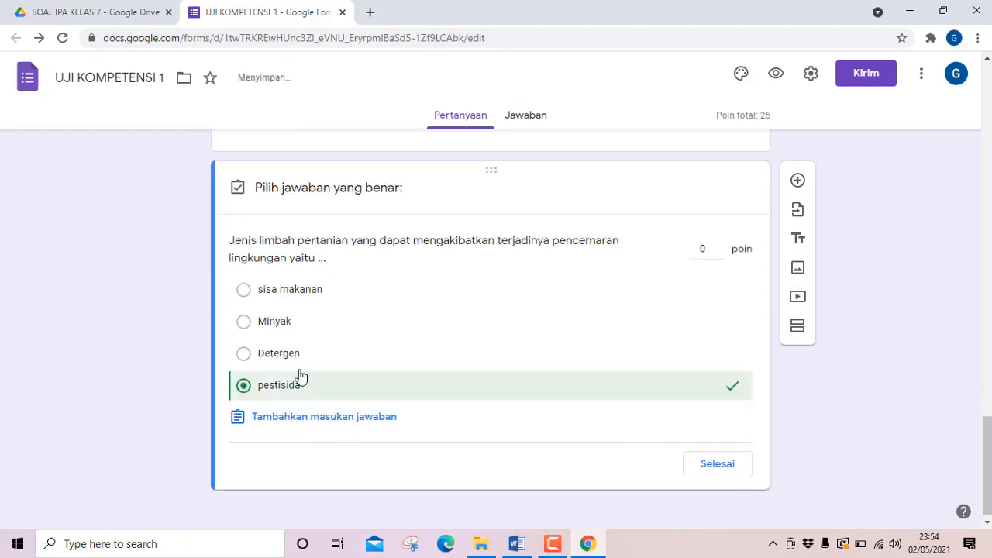
{"action": "left_click", "coordinate": [706, 248]}
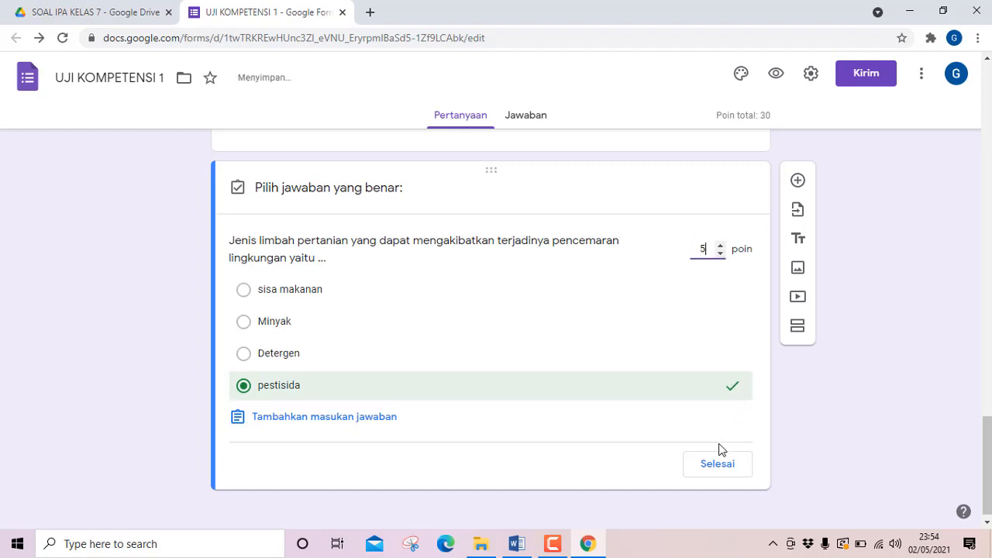
{"action": "left_click", "coordinate": [716, 465]}
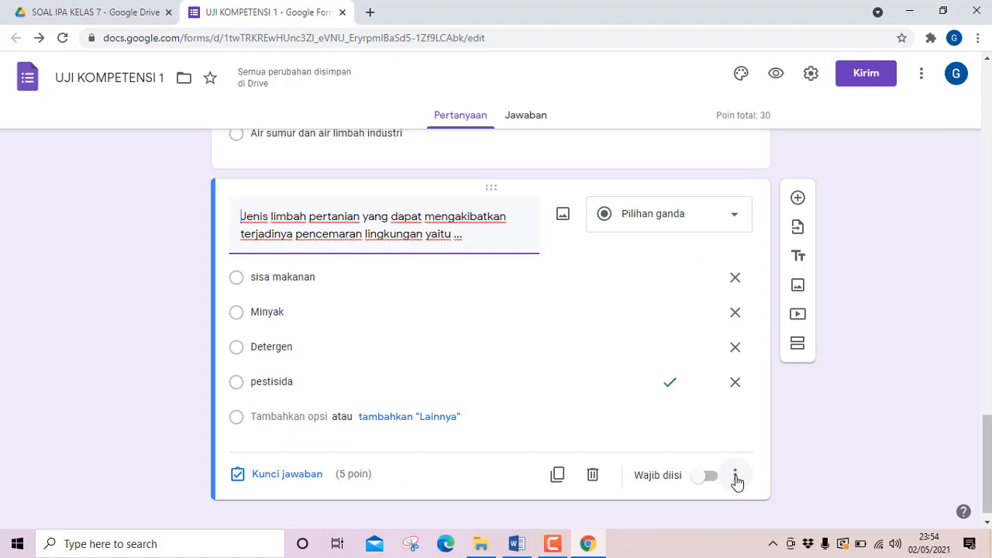
{"action": "left_click", "coordinate": [734, 475]}
{"action": "left_click", "coordinate": [771, 495]}
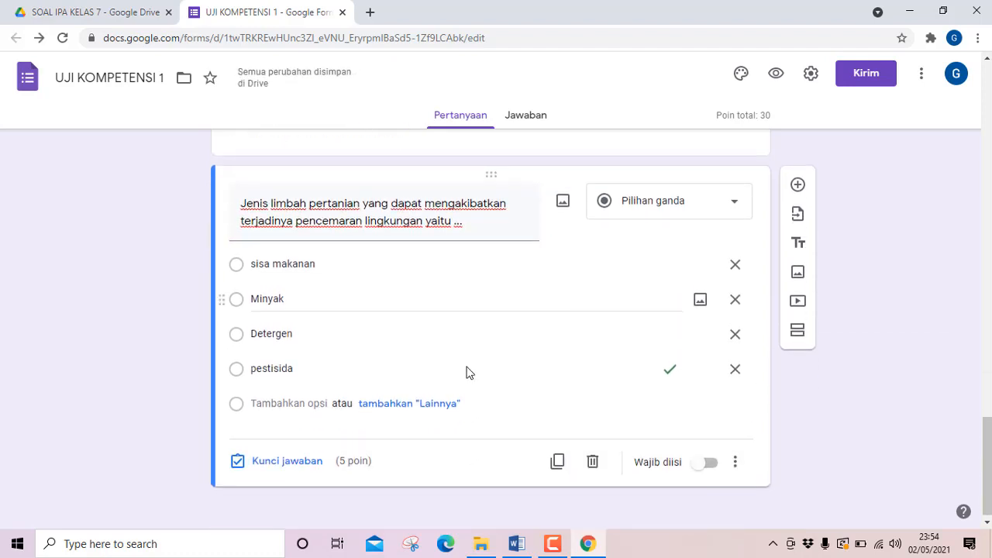
Duplicate question 6 and replace the copy's text with Word's question 7, "Ada beberapa cara agar limbah rumah tangga yang masuk ke sungai tidak mencemari ekosistem, yaitu ...".
{"action": "left_click", "coordinate": [558, 458]}
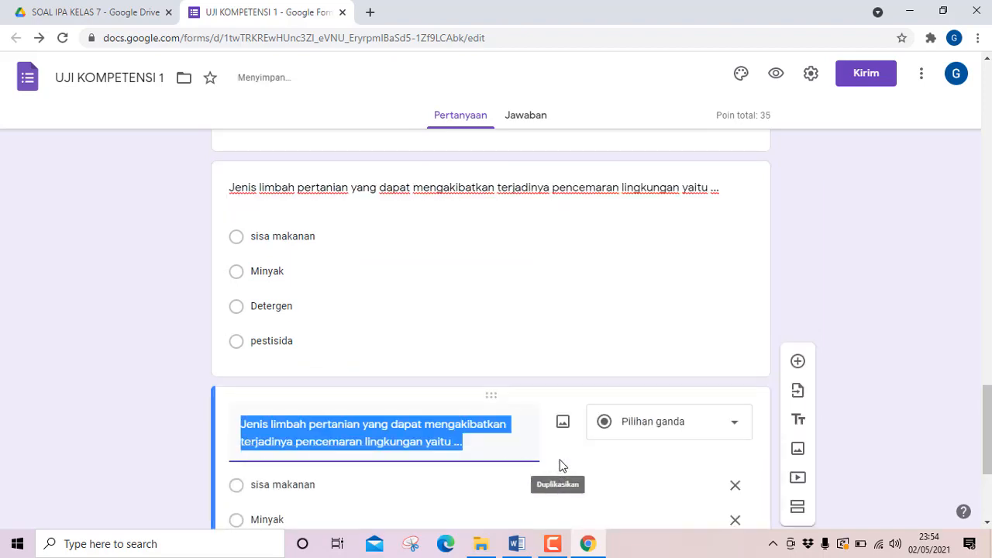
{"action": "left_click", "coordinate": [513, 544]}
{"action": "scroll", "coordinate": [407, 471], "scroll_direction": "down", "scroll_amount": 8}
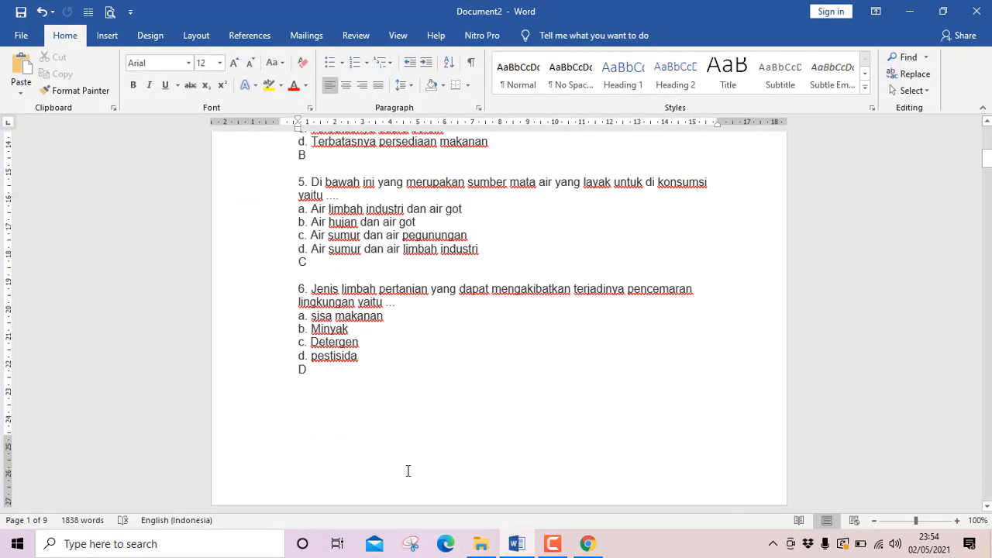
{"action": "scroll", "coordinate": [407, 471], "scroll_direction": "up", "scroll_amount": 1}
{"action": "scroll", "coordinate": [404, 465], "scroll_direction": "down", "scroll_amount": 1}
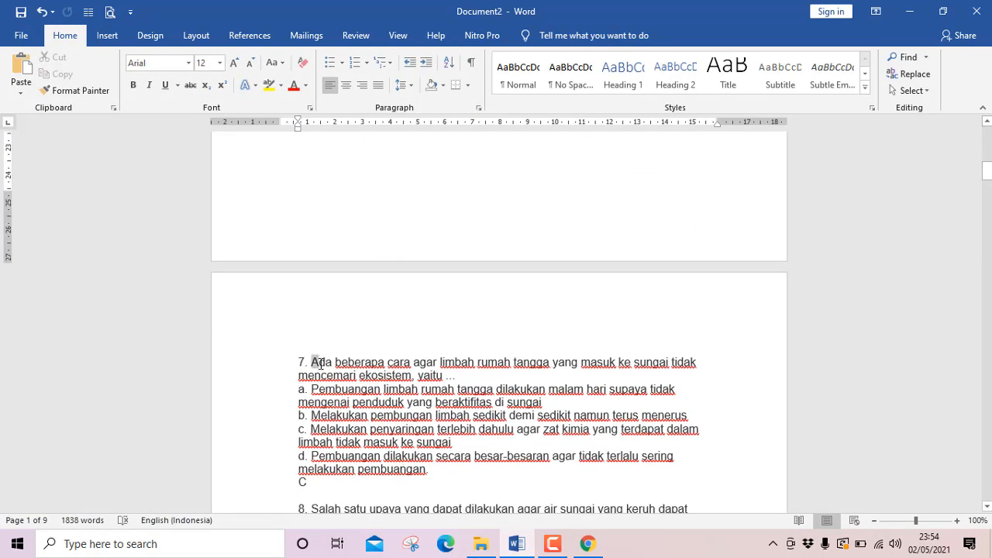
{"action": "left_click_drag", "start_coordinate": [320, 364], "coordinate": [478, 375]}
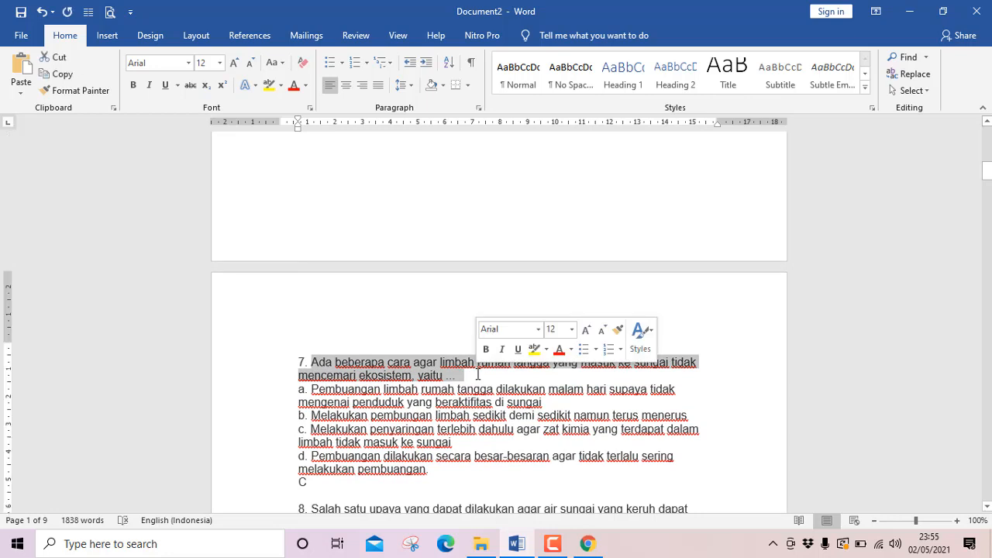
{"action": "left_click", "coordinate": [478, 378]}
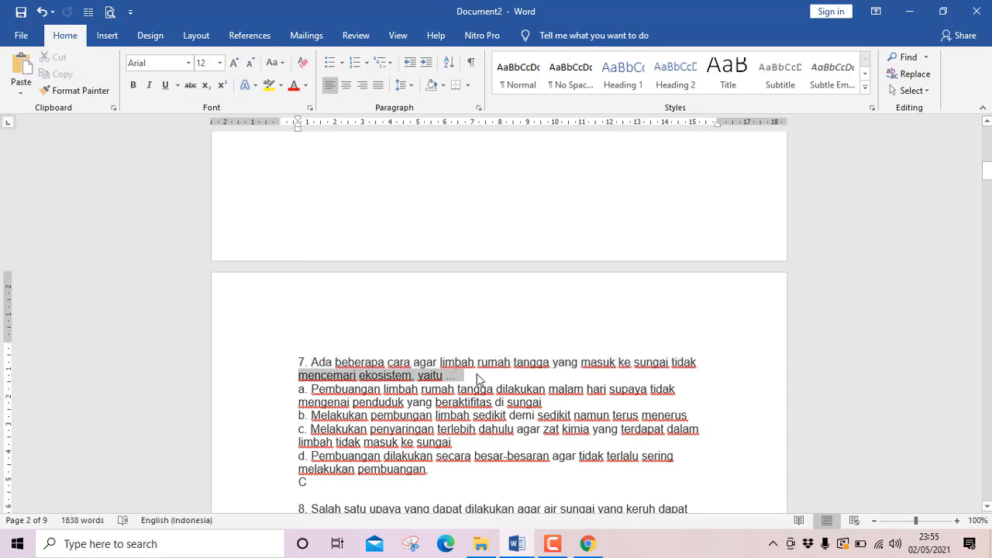
{"action": "left_click_drag", "start_coordinate": [464, 376], "coordinate": [324, 356]}
{"action": "key", "text": "ctrl+c"}
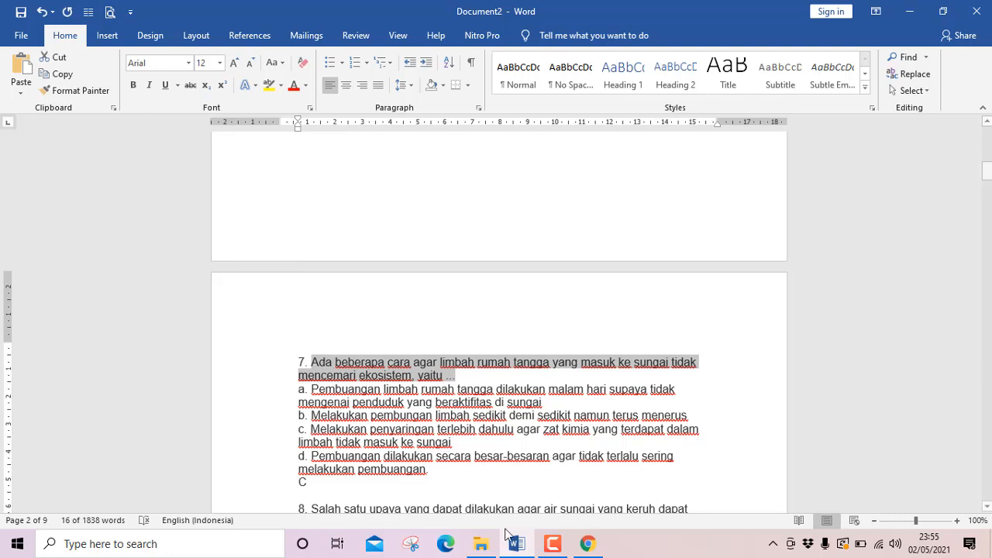
{"action": "left_click", "coordinate": [518, 545]}
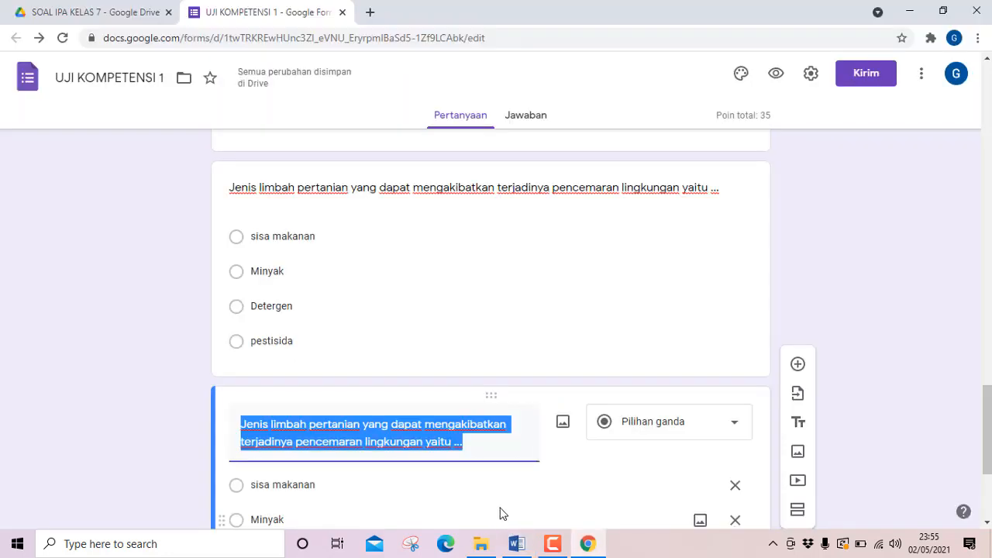
{"action": "key", "text": "ctrl+v"}
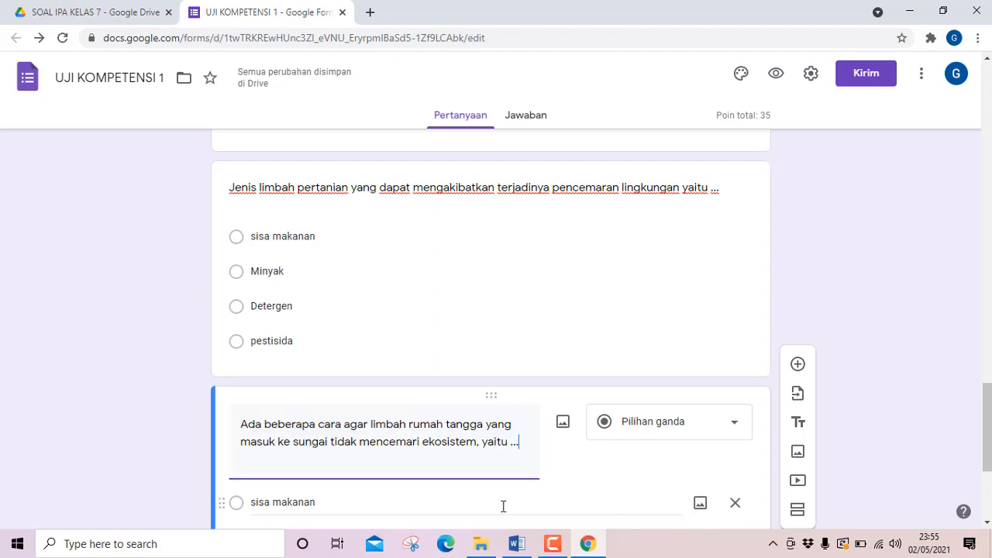
Copy question 7's four answer options from Word and paste them over the duplicated question's "sisa makanan" option in Google Forms.
{"action": "scroll", "coordinate": [478, 460], "scroll_direction": "down", "scroll_amount": 3}
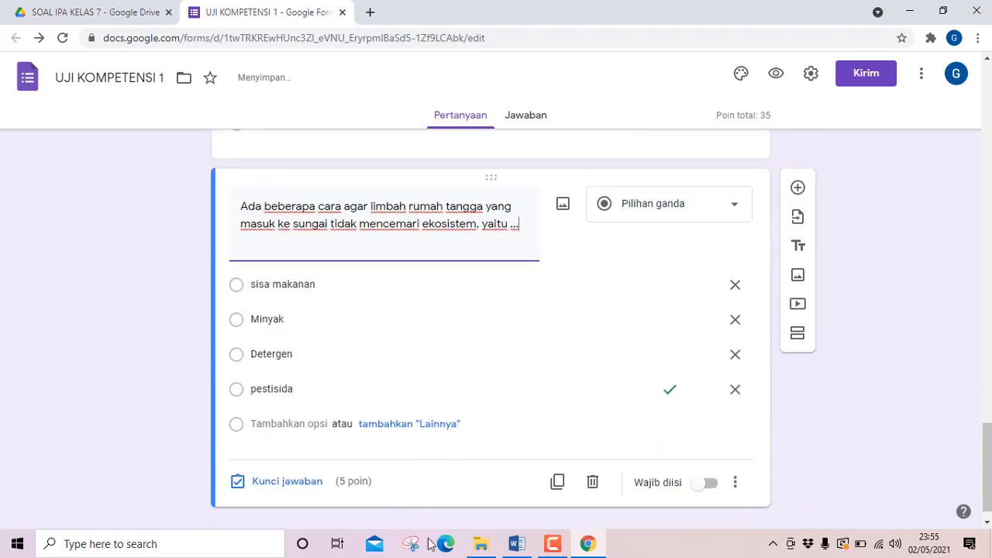
{"action": "left_click", "coordinate": [517, 544]}
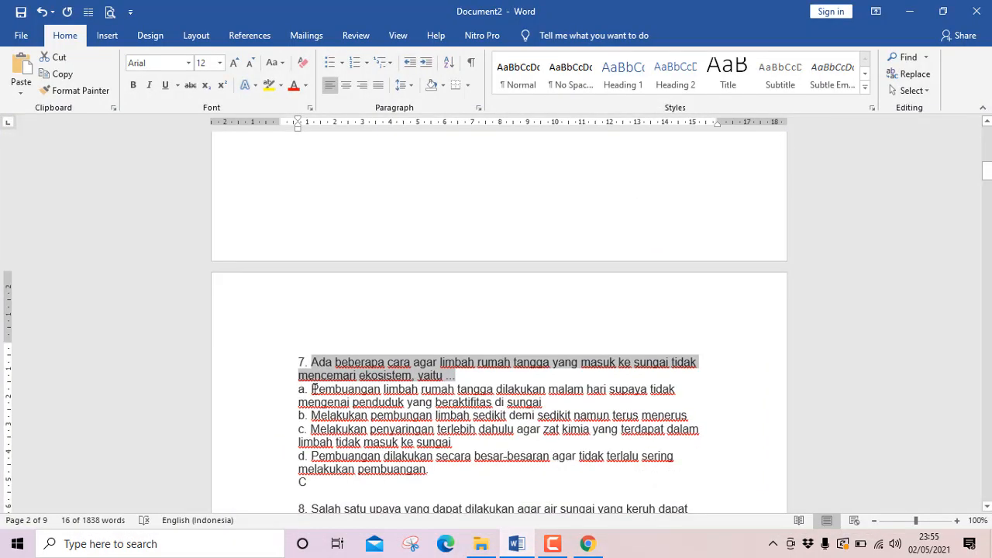
{"action": "left_click_drag", "start_coordinate": [310, 389], "coordinate": [435, 467]}
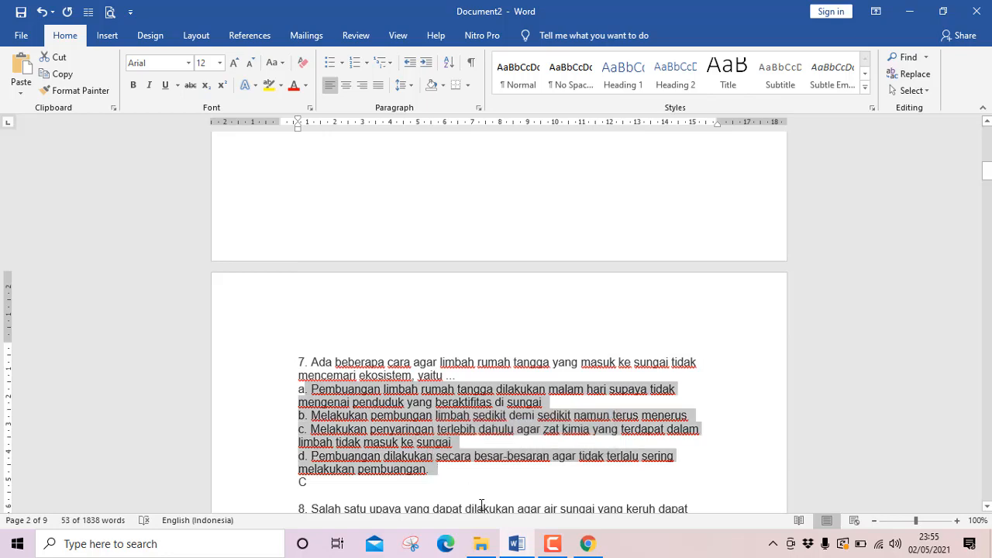
{"action": "left_click", "coordinate": [517, 545]}
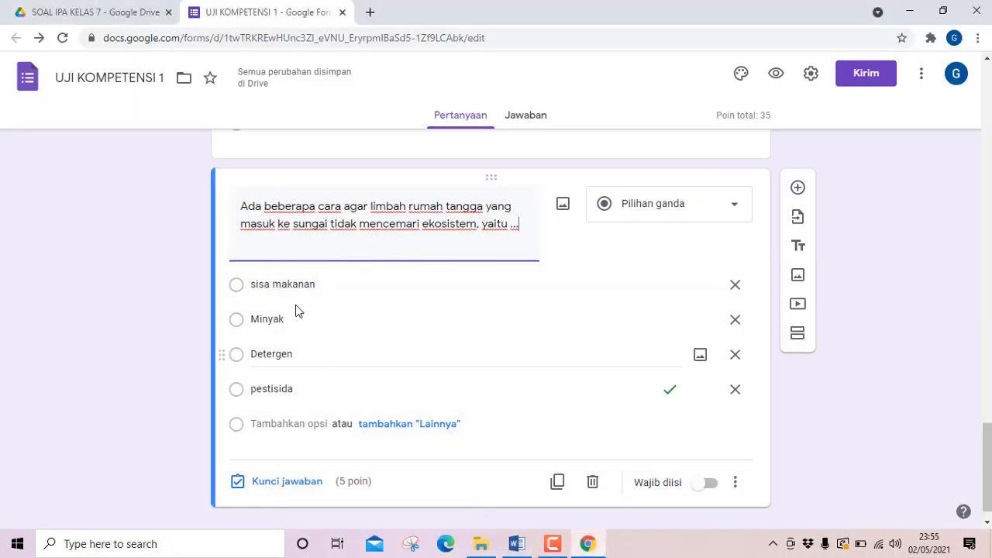
{"action": "left_click", "coordinate": [275, 284]}
{"action": "triple_click", "coordinate": [275, 284]}
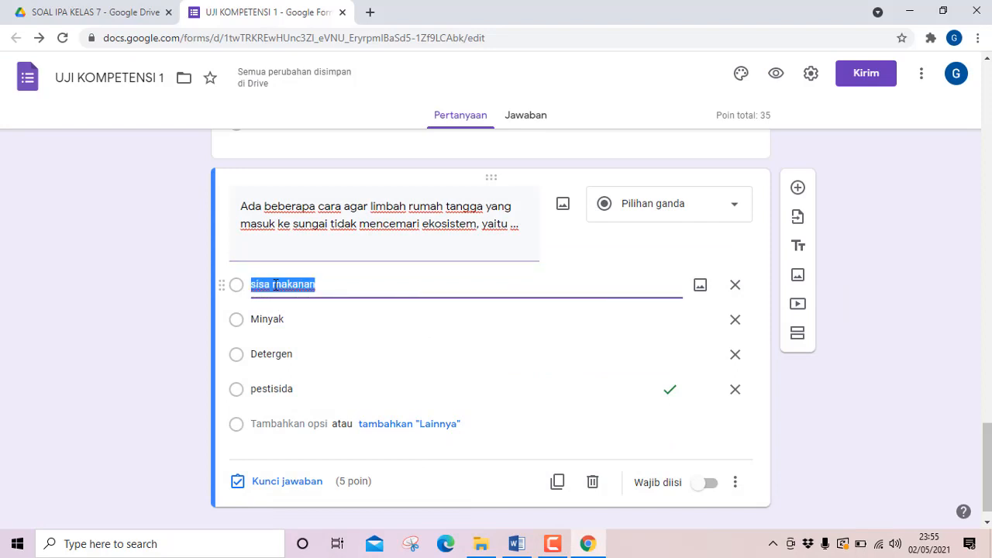
{"action": "key", "text": "ctrl+v"}
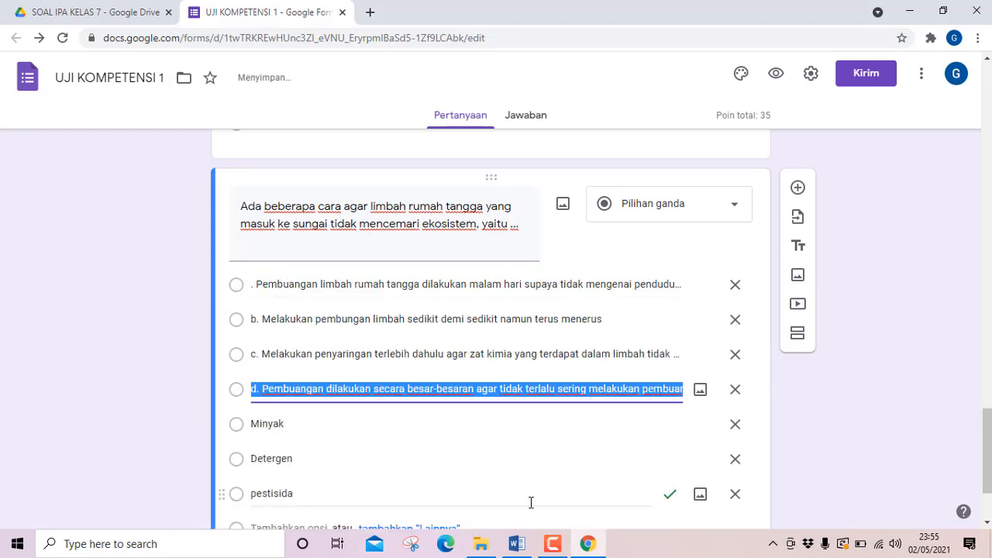
Delete the leftover options "pestisida", "Detergen" and "Minyak" from question 7.
{"action": "scroll", "coordinate": [546, 482], "scroll_direction": "down", "scroll_amount": 2}
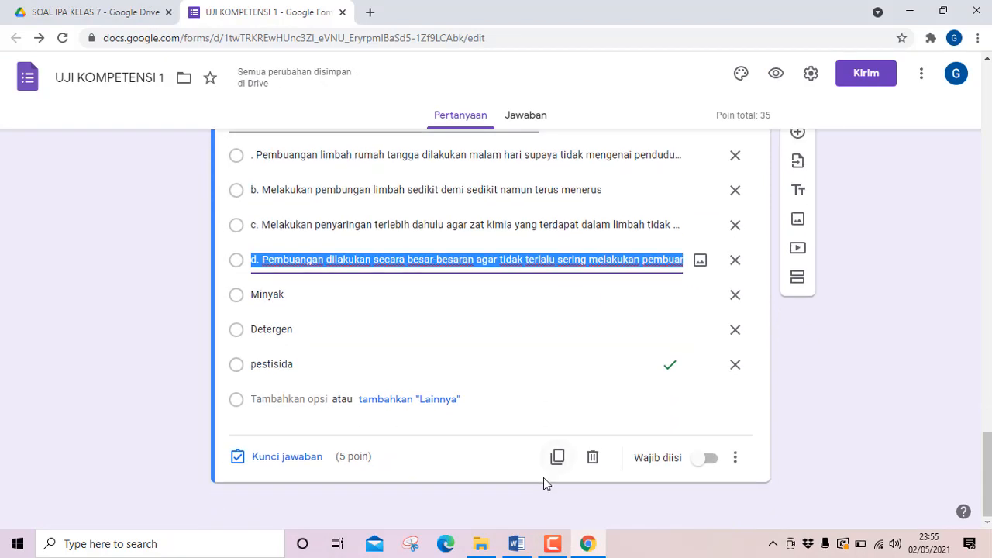
{"action": "left_click", "coordinate": [735, 373]}
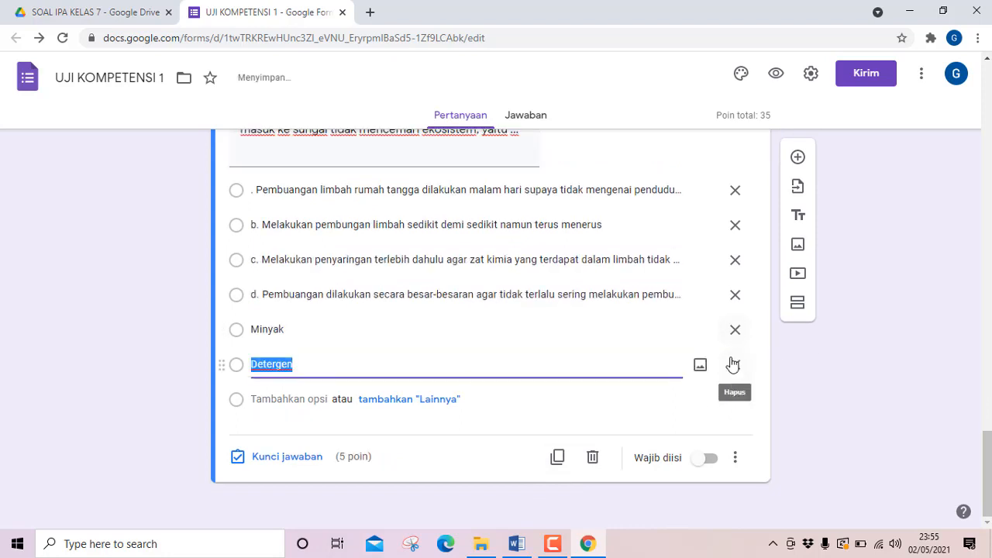
{"action": "left_click", "coordinate": [732, 365]}
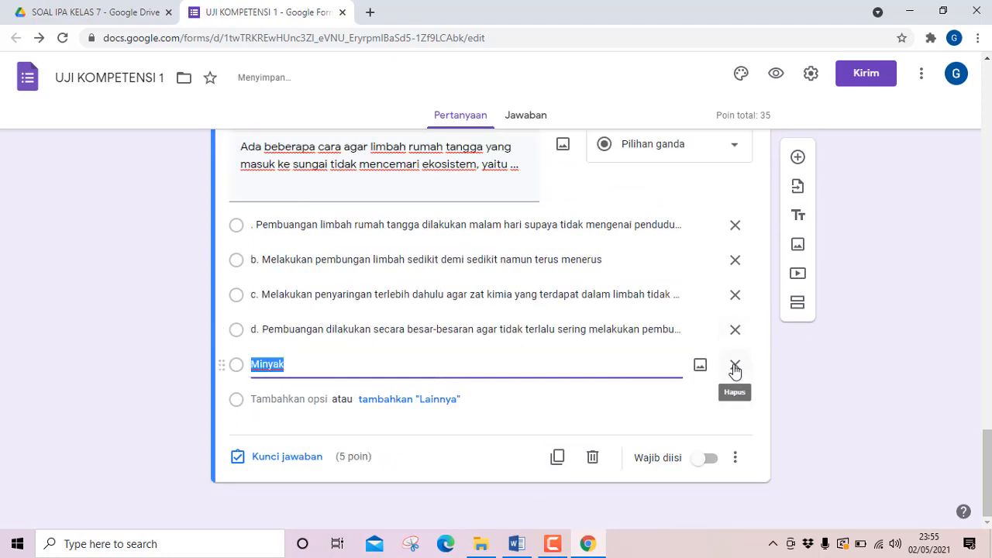
{"action": "left_click", "coordinate": [734, 366]}
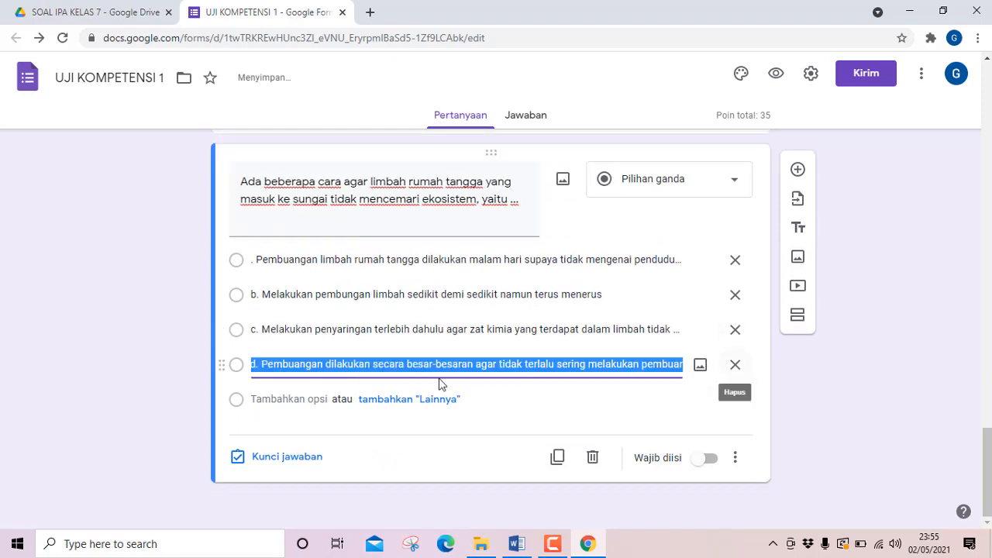
Remove the leading ". " from question 7's first option so it starts with "Pembuangan limbah rumah tangga".
{"action": "left_click", "coordinate": [255, 260]}
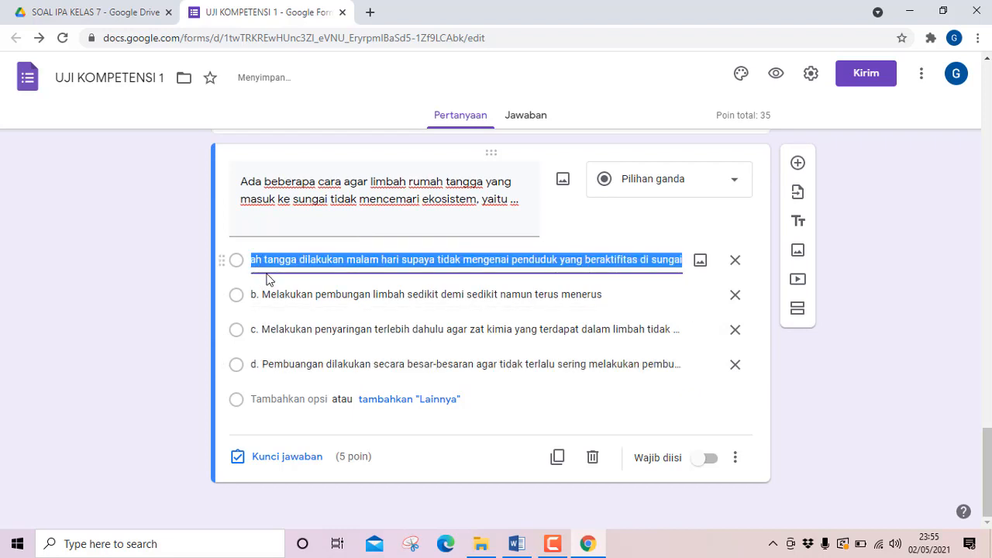
{"action": "key", "text": "Home"}
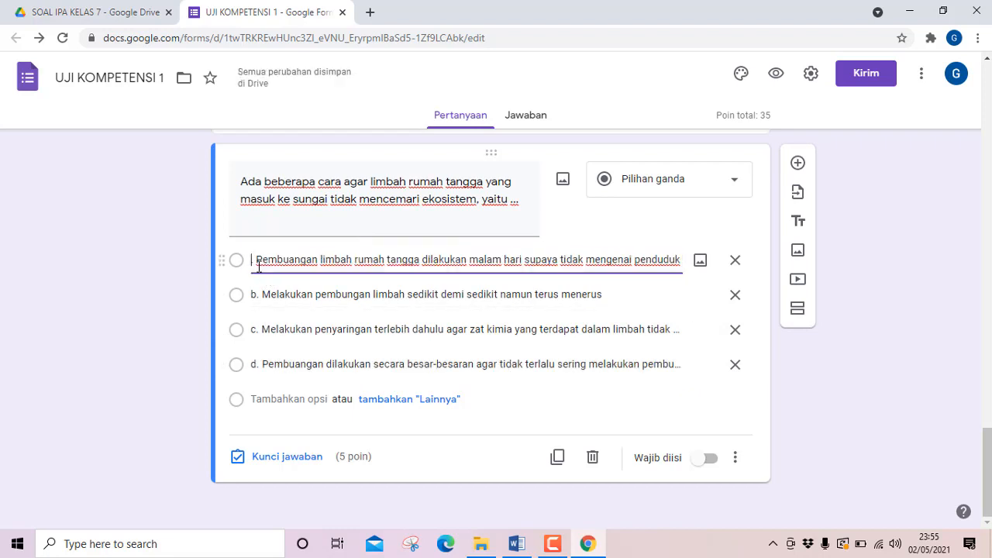
{"action": "key", "text": "Delete"}
{"action": "key", "text": "Delete"}
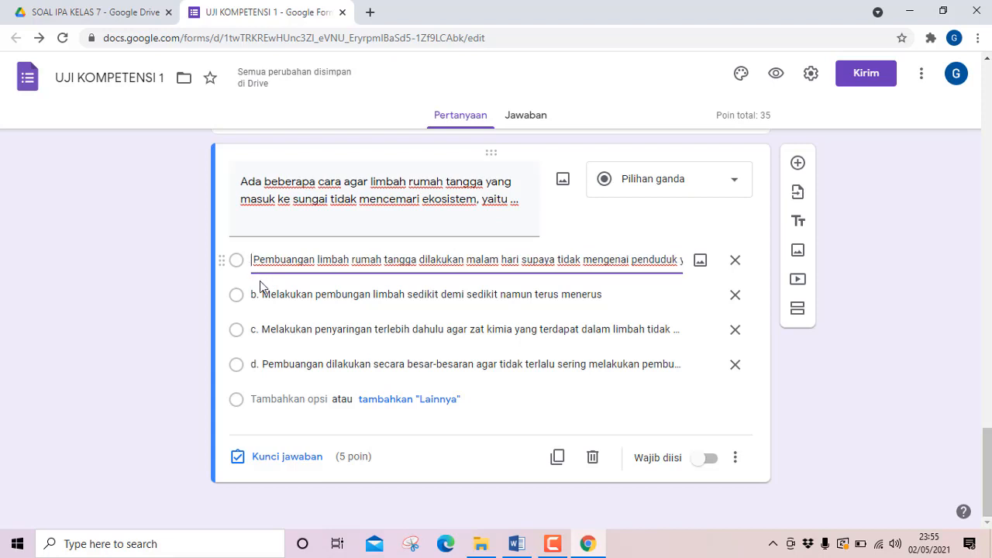
Remove the "b. " prefix from question 7's second option so it reads "Melakukan pembungan limbah sedikit demi sedikit namun terus menerus".
{"action": "left_click", "coordinate": [262, 295]}
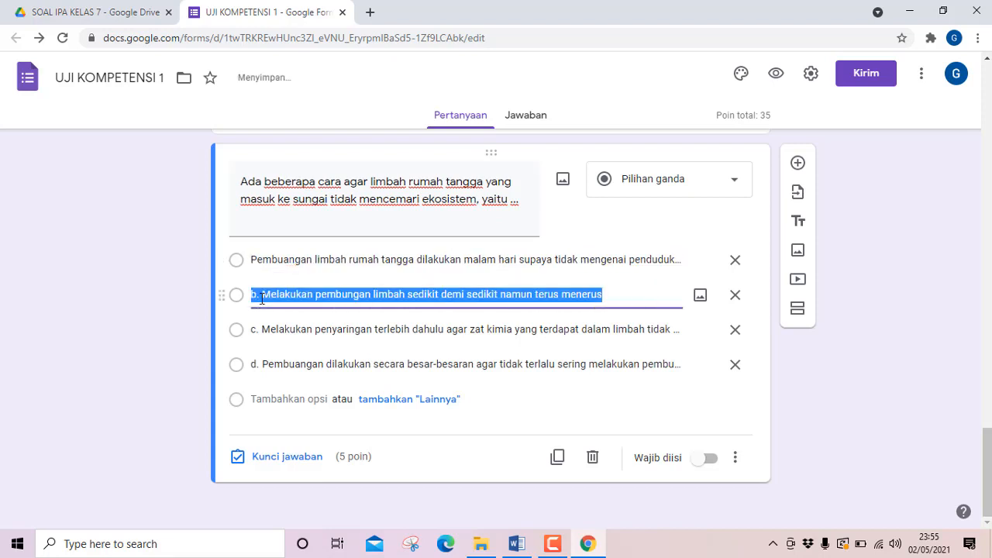
{"action": "key", "text": "Home"}
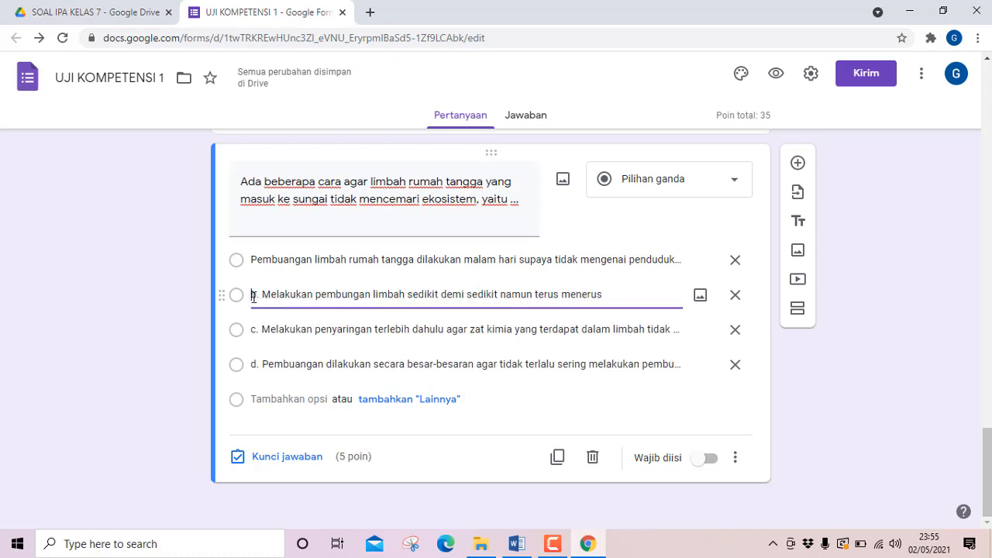
{"action": "key", "text": "Delete"}
{"action": "key", "text": "Delete"}
{"action": "key", "text": "Delete"}
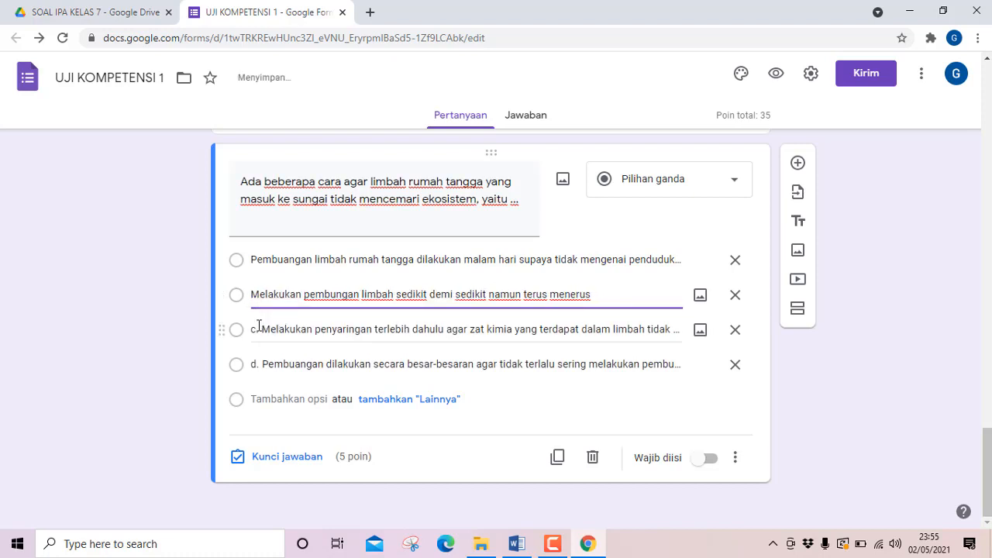
Remove the "c. " prefix from question 7's third option so it starts with "Melakukan penyaringan terlebih dahulu".
{"action": "triple_click", "coordinate": [251, 330]}
{"action": "key", "text": "Home"}
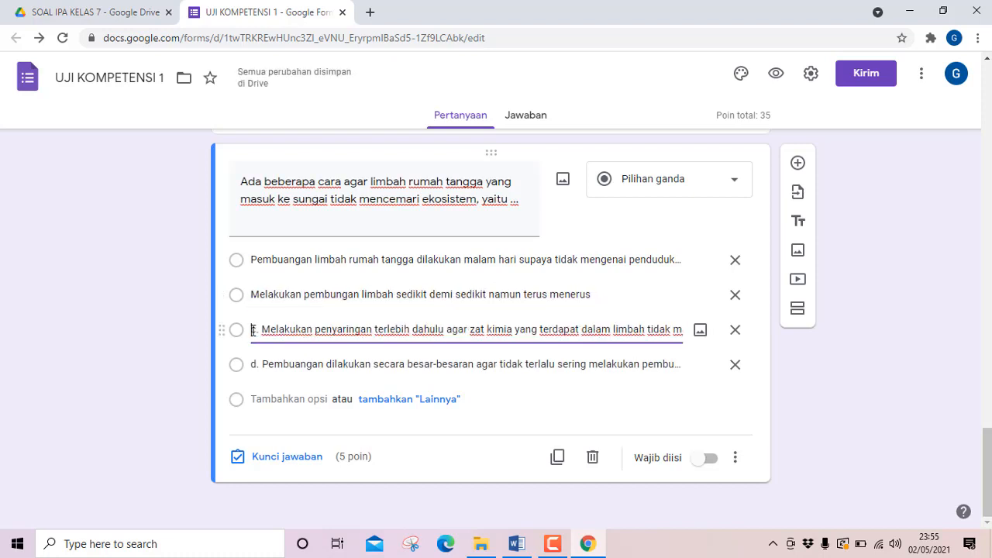
{"action": "key", "text": "Delete"}
{"action": "key", "text": "Delete"}
{"action": "key", "text": "Delete"}
Remove the "d. " prefix from question 7's fourth option so it starts with "Pembuangan dilakukan secara besar-besaran".
{"action": "triple_click", "coordinate": [252, 369]}
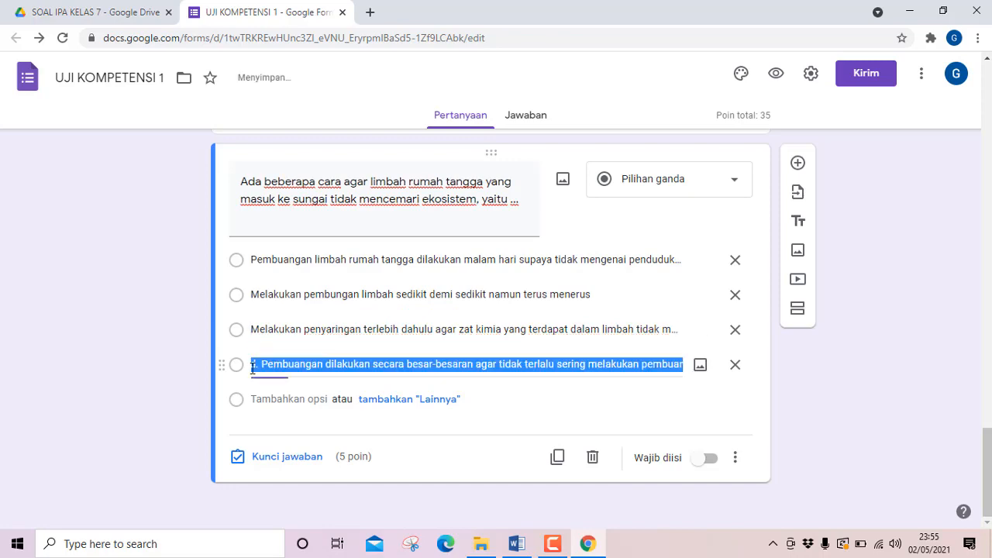
{"action": "key", "text": "Home"}
{"action": "key", "text": "Delete"}
{"action": "key", "text": "Delete"}
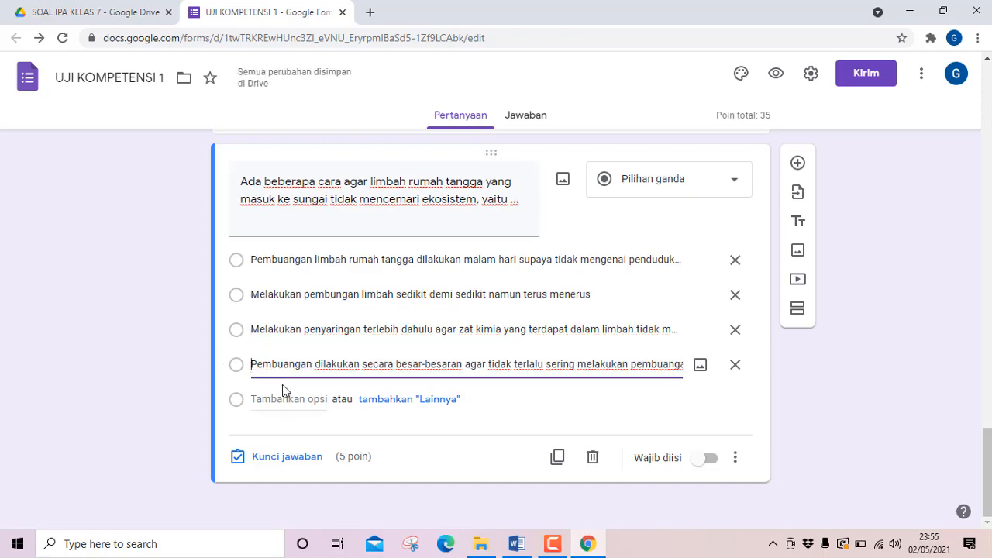
Check question 7's answer in Word, set its answer key to the third option, "Melakukan penyaringan terlebih dahulu ...", and check its option-order shuffling.
{"action": "left_click", "coordinate": [517, 545]}
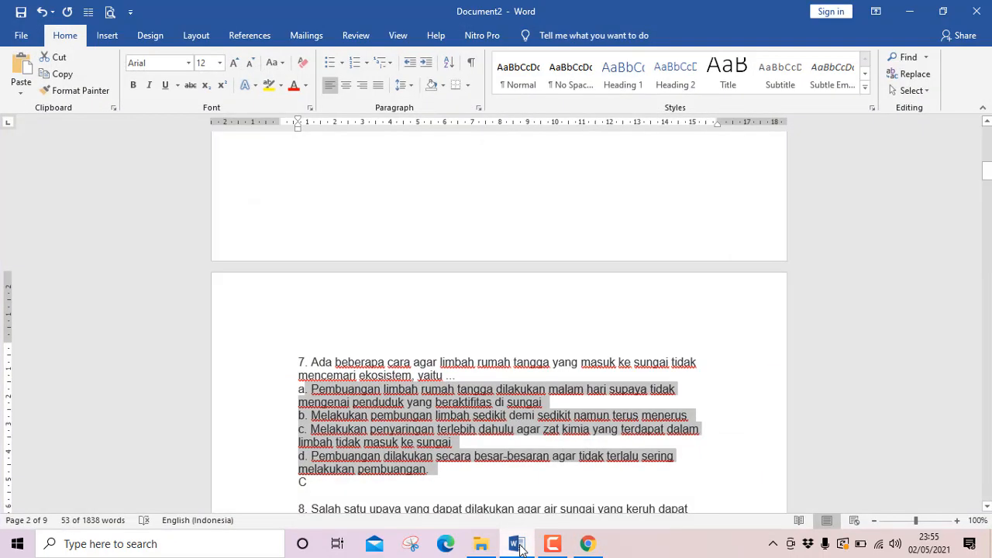
{"action": "left_click", "coordinate": [517, 545]}
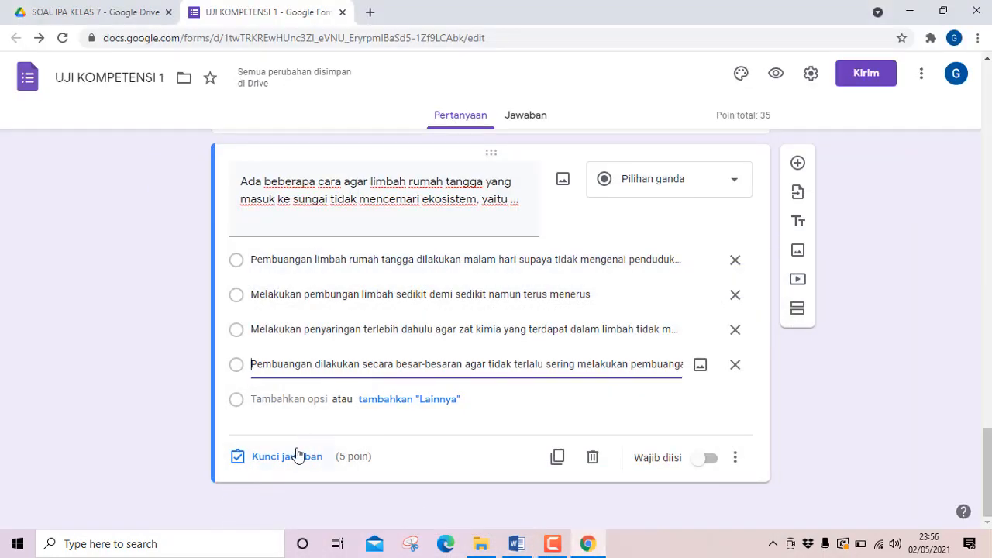
{"action": "left_click", "coordinate": [295, 458]}
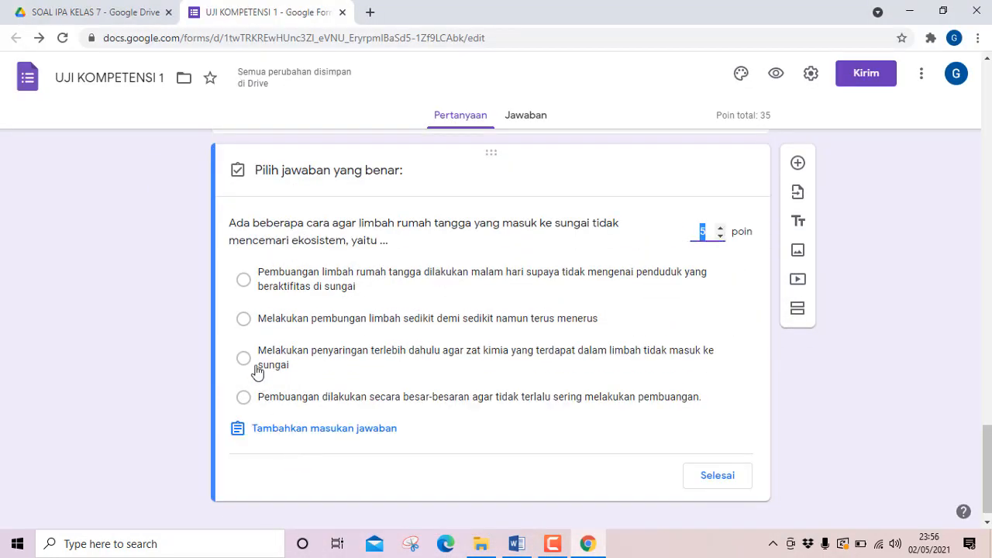
{"action": "left_click", "coordinate": [242, 360]}
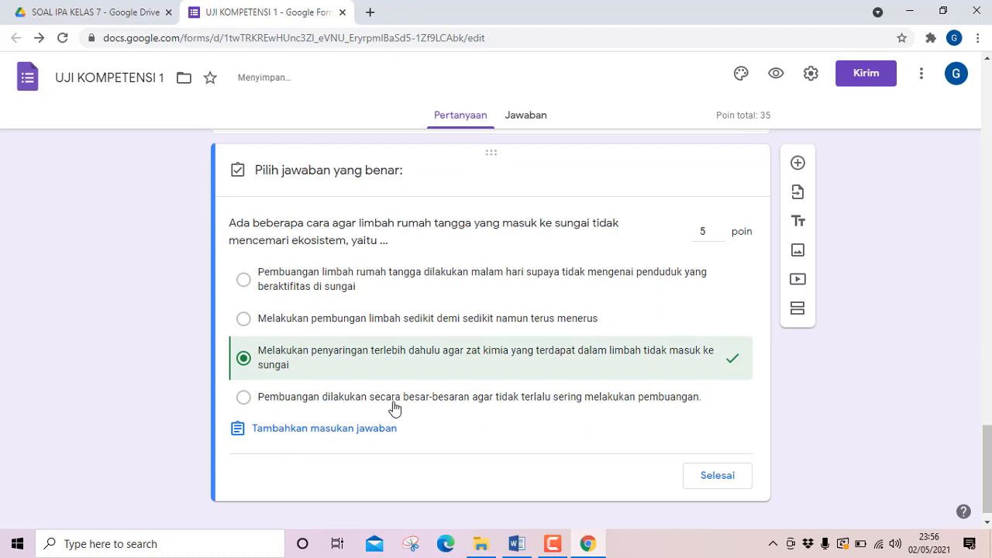
{"action": "left_click", "coordinate": [721, 477]}
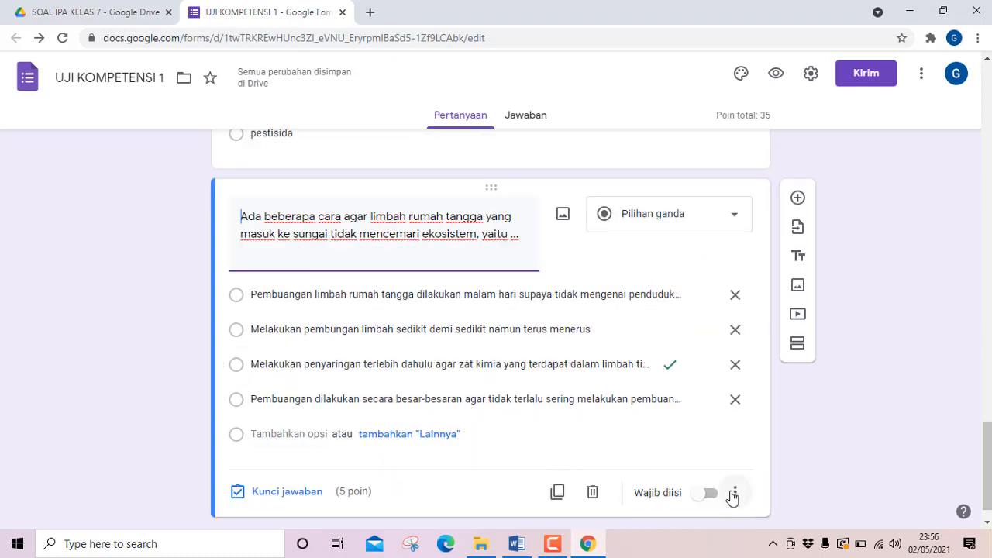
{"action": "left_click", "coordinate": [733, 492]}
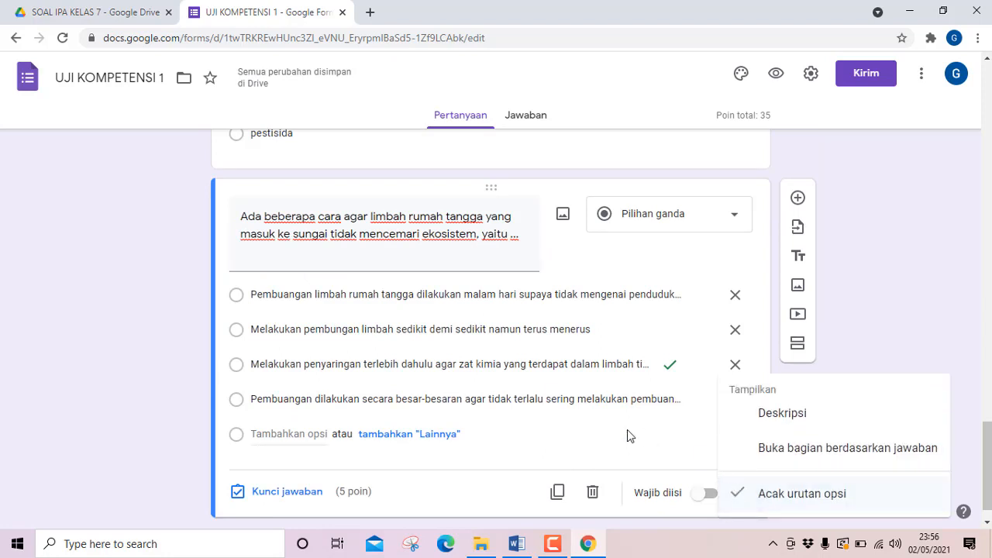
{"action": "left_click", "coordinate": [596, 446]}
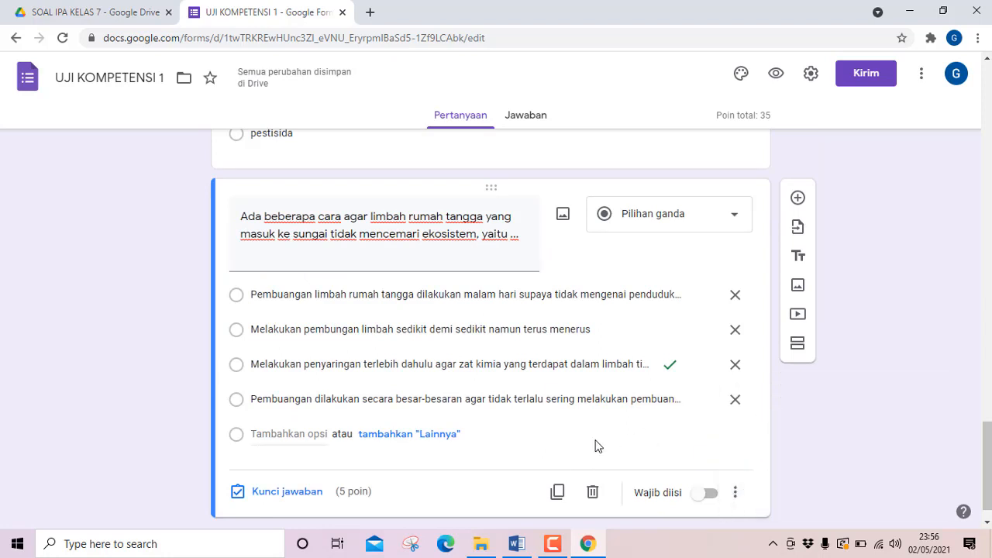
Duplicate question 7 and replace the copy's text with Word's question 8, "Salah satu upaya yang dapat dilakukan agar air sungai yang keruh ...".
{"action": "left_click", "coordinate": [557, 493]}
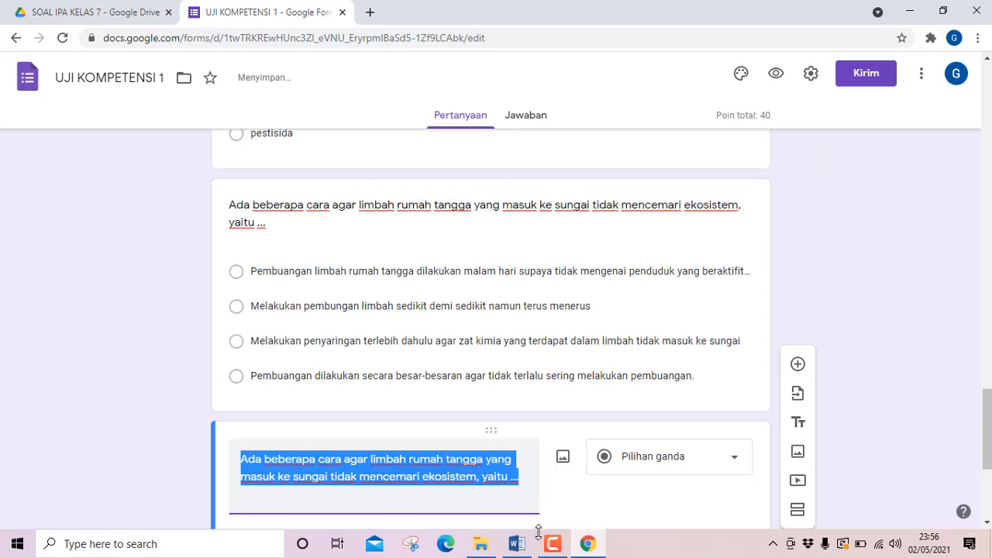
{"action": "left_click", "coordinate": [516, 544]}
{"action": "scroll", "coordinate": [351, 410], "scroll_direction": "down", "scroll_amount": 3}
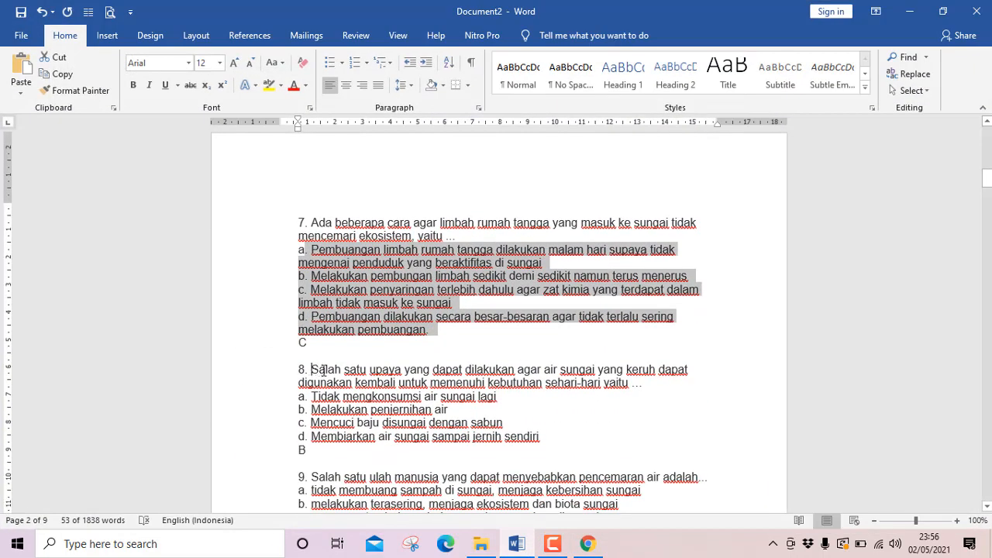
{"action": "left_click_drag", "start_coordinate": [322, 370], "coordinate": [650, 386]}
{"action": "key", "text": "ctrl+c"}
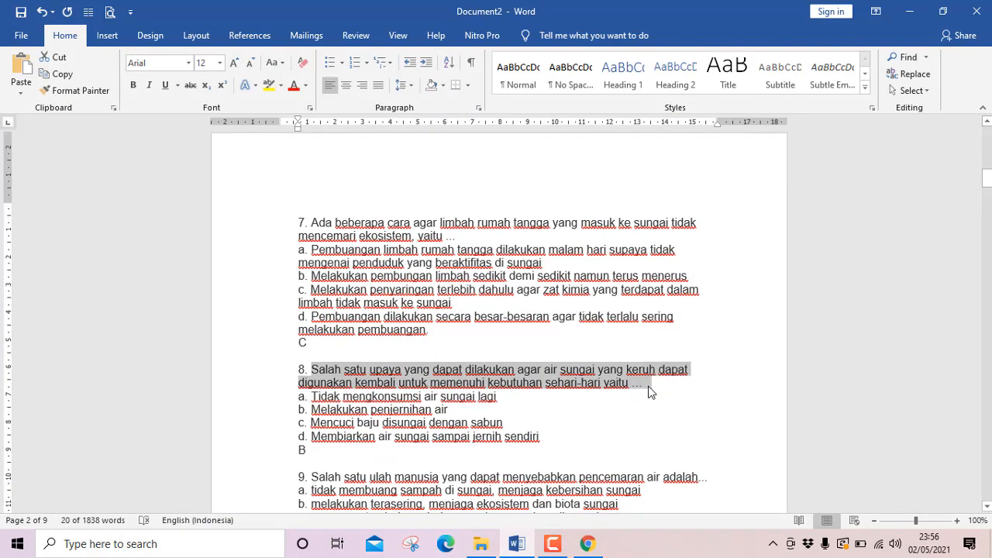
{"action": "left_click", "coordinate": [557, 547]}
{"action": "mouse_move", "coordinate": [557, 548]}
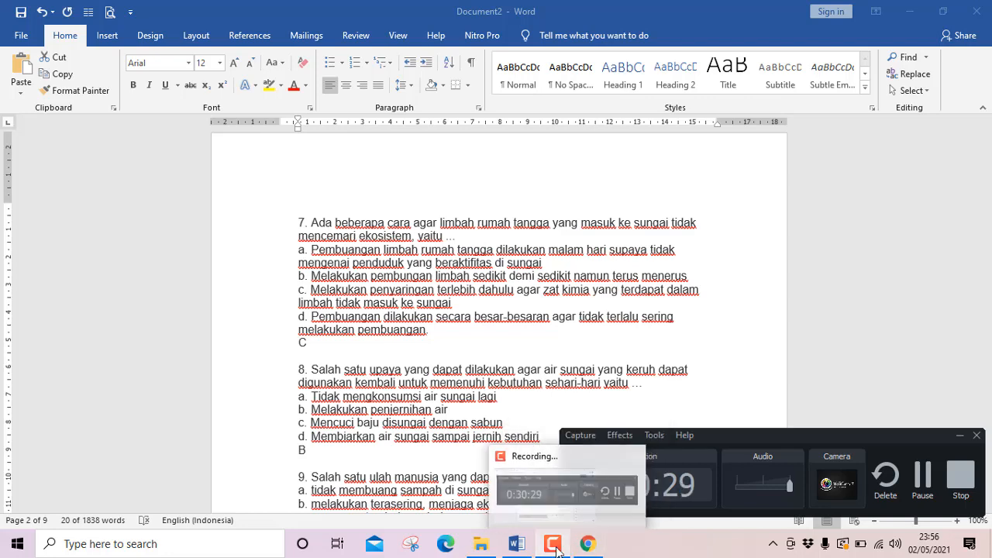
{"action": "left_click", "coordinate": [587, 545]}
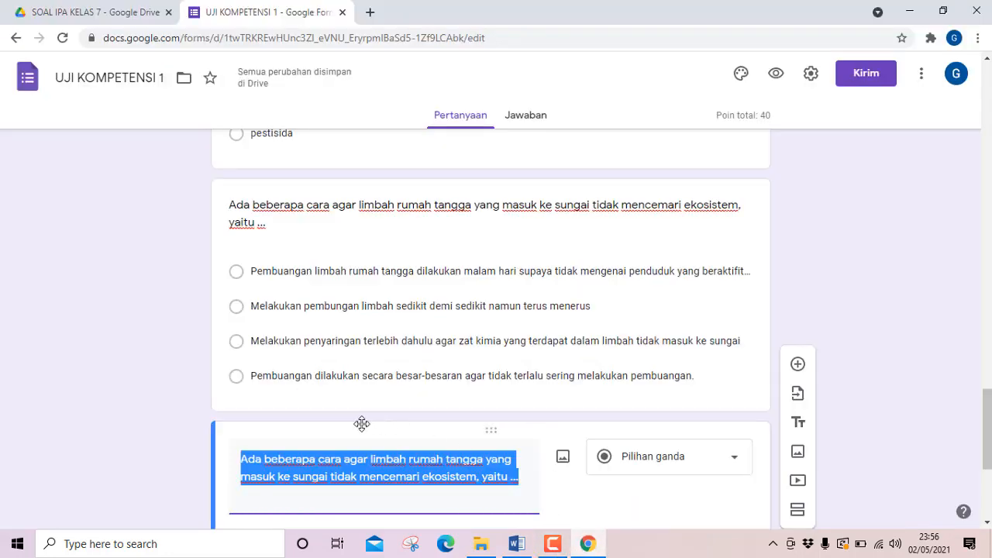
{"action": "key", "text": "ctrl+v"}
{"action": "scroll", "coordinate": [359, 423], "scroll_direction": "down", "scroll_amount": 2}
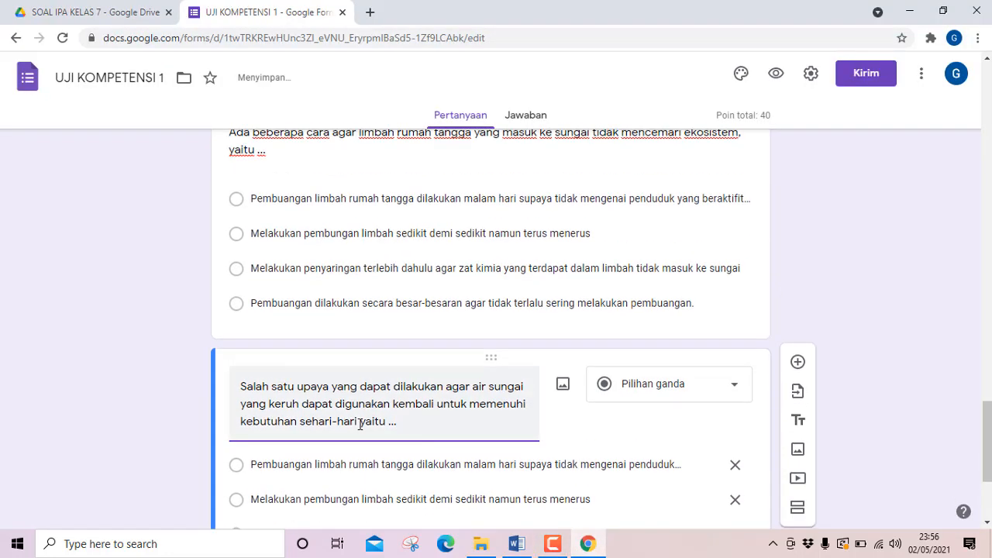
{"action": "scroll", "coordinate": [393, 468], "scroll_direction": "down", "scroll_amount": 2}
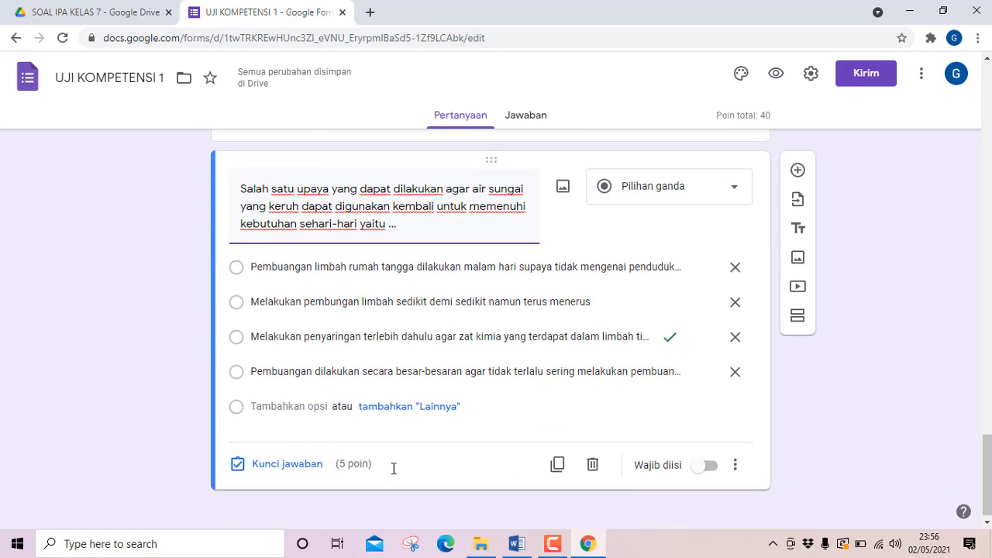
Copy question 8's four answer options from Word and paste them over the first option of the form's question 8.
{"action": "left_click", "coordinate": [502, 543]}
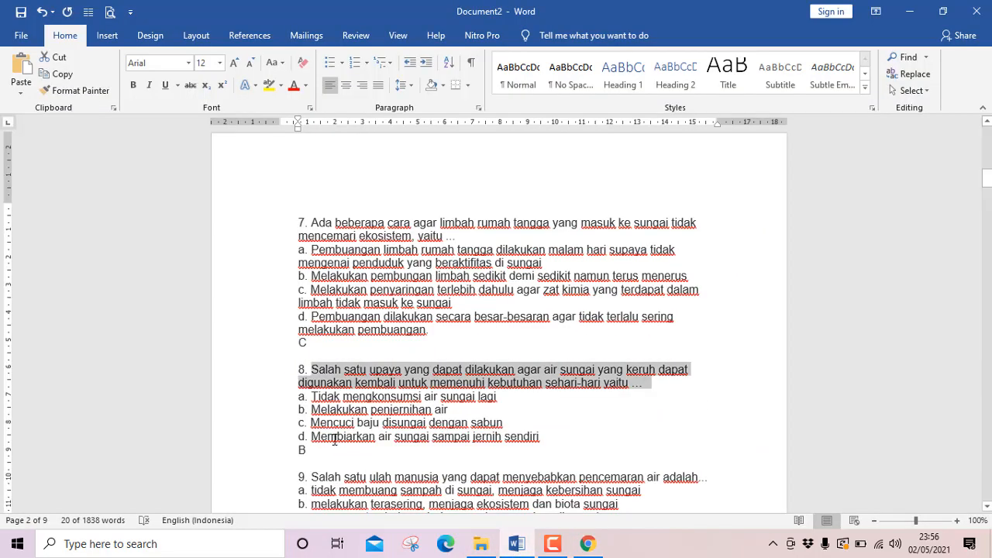
{"action": "scroll", "coordinate": [318, 364], "scroll_direction": "down", "scroll_amount": 2}
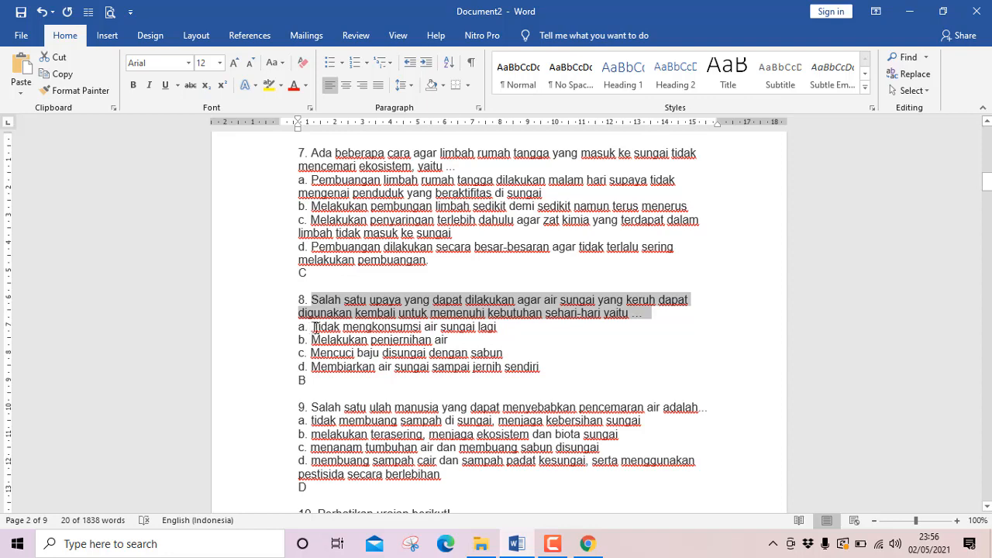
{"action": "left_click_drag", "start_coordinate": [314, 327], "coordinate": [552, 367]}
{"action": "key", "text": "ctrl+c"}
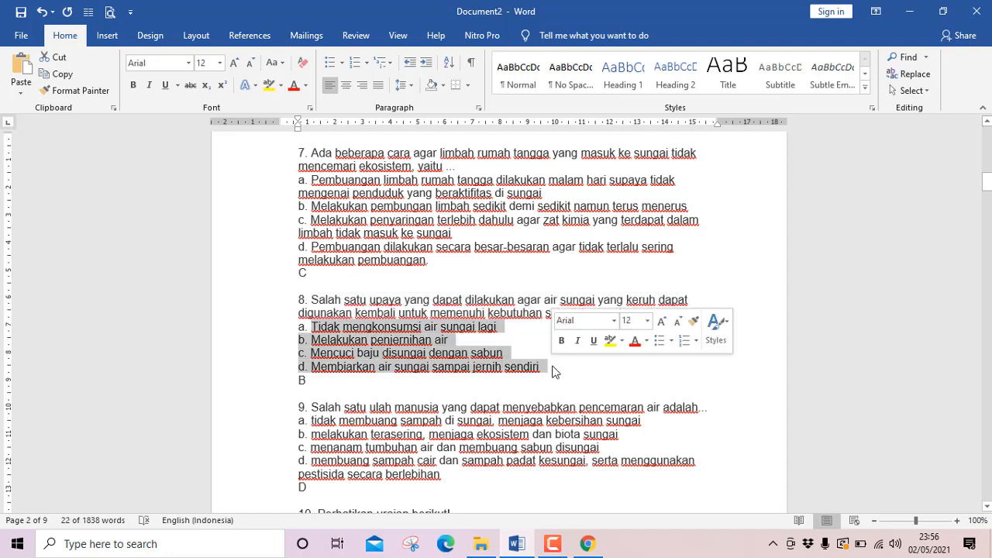
{"action": "left_click", "coordinate": [516, 543]}
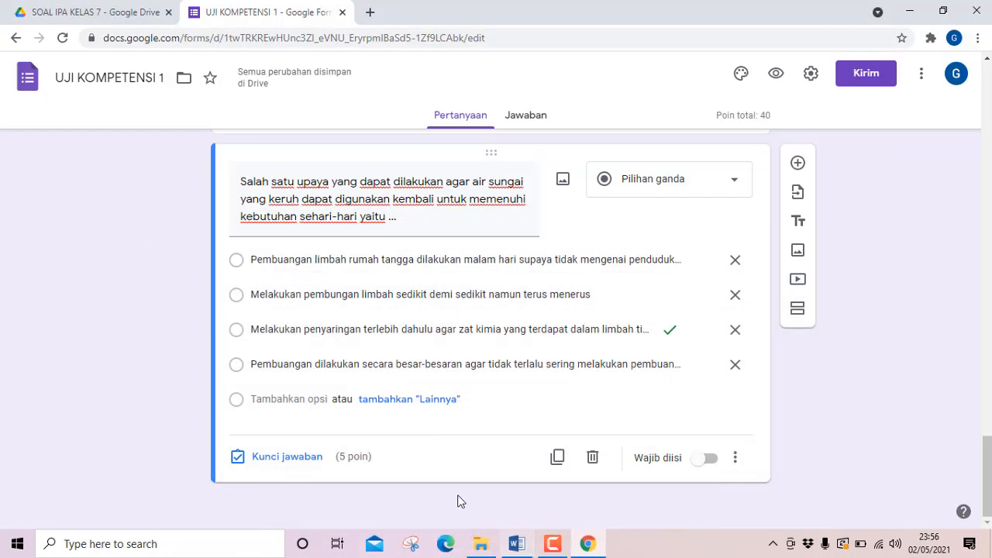
{"action": "triple_click", "coordinate": [247, 261]}
{"action": "key", "text": "ctrl+v"}
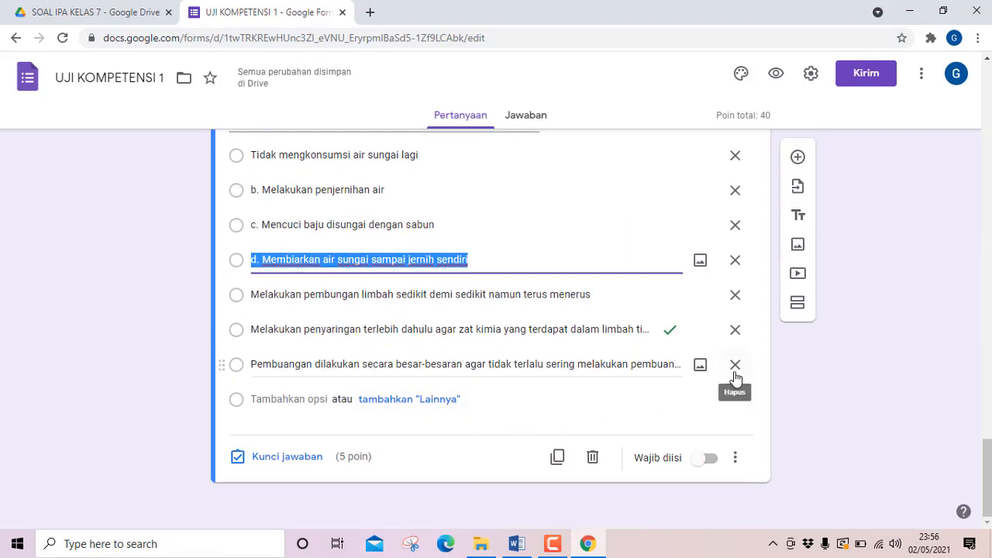
Delete the three leftover question 7 options below "d. Membiarkan air sungai sampai jernih sendiri".
{"action": "left_click", "coordinate": [735, 365]}
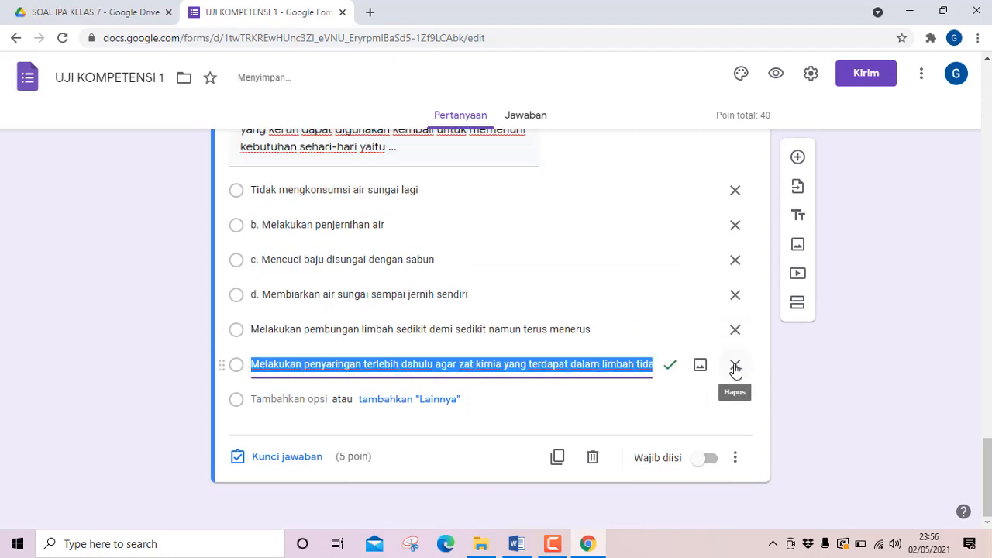
{"action": "left_click", "coordinate": [734, 364]}
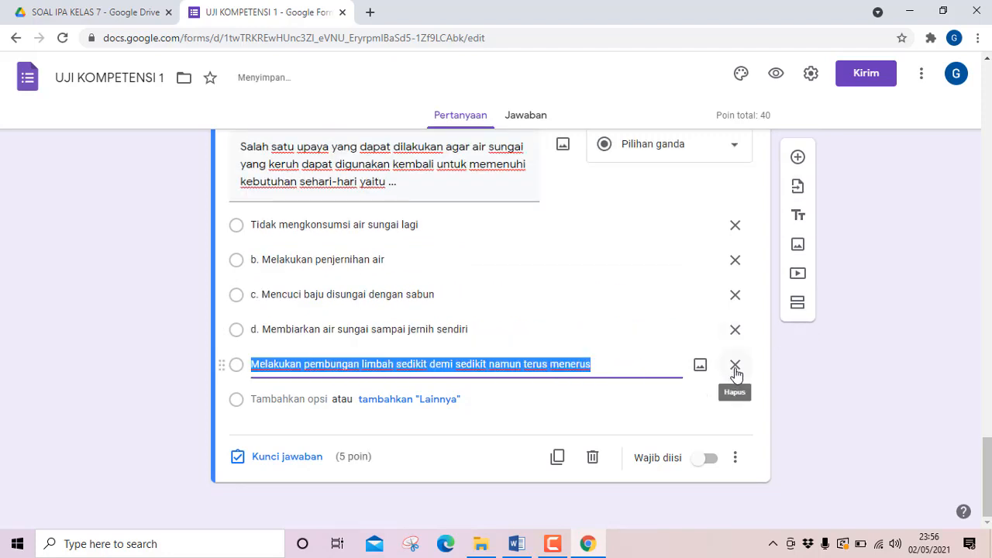
{"action": "left_click", "coordinate": [734, 364]}
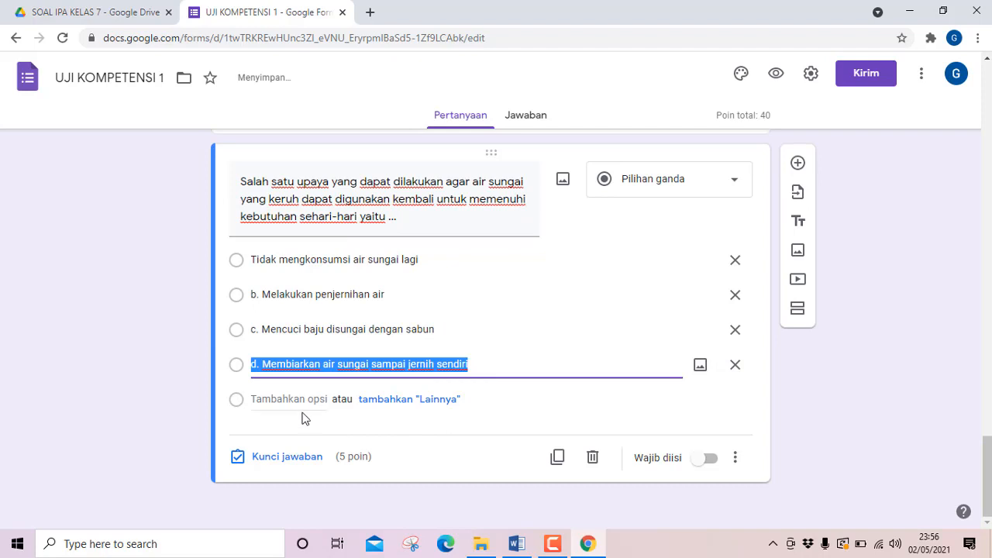
Remove the "d. " prefix from question 8's fourth option so it reads "Membiarkan air sungai sampai jernih sendiri".
{"action": "left_click", "coordinate": [262, 366]}
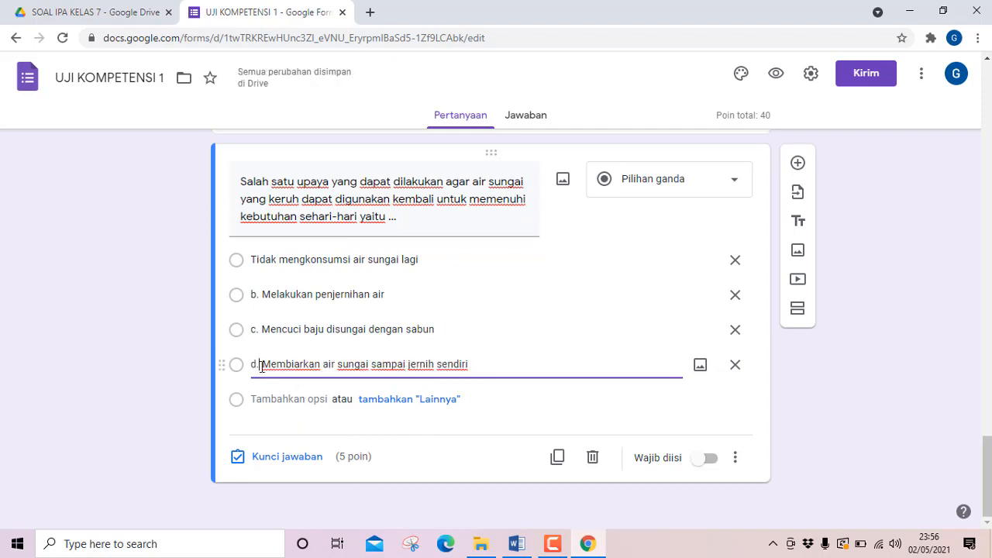
{"action": "key", "text": "BackSpace"}
{"action": "key", "text": "BackSpace"}
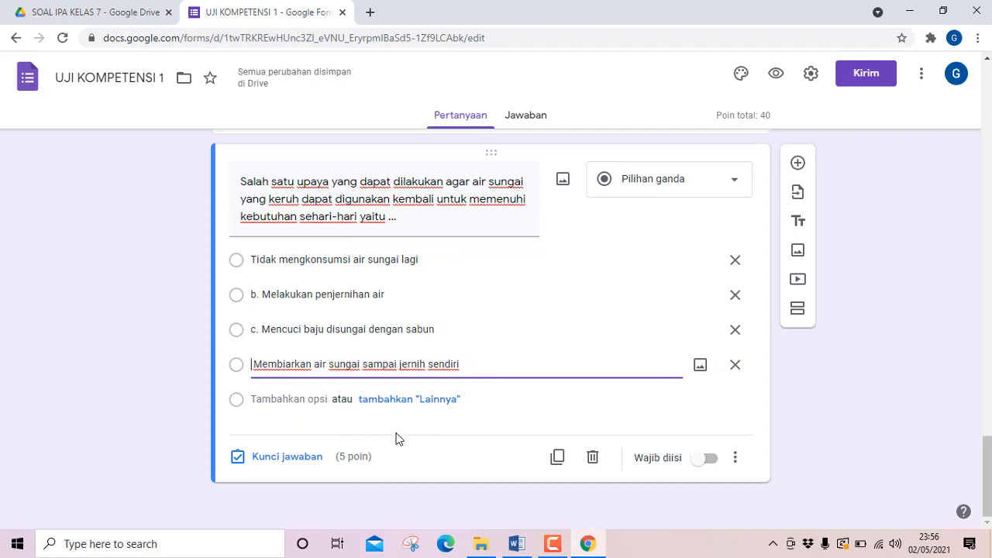
{"action": "key", "text": "Delete"}
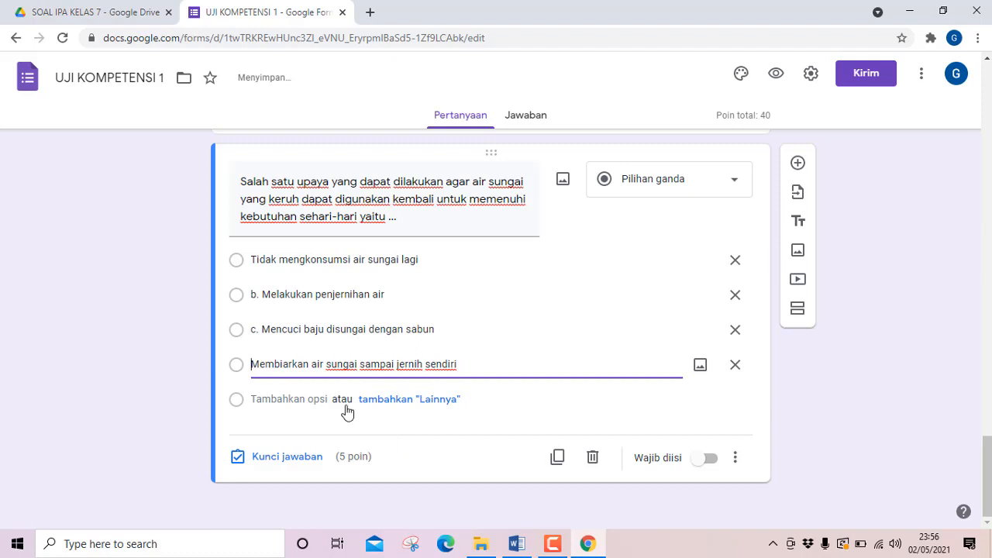
Remove the "c. " prefix from question 8's third option so it reads "Mencuci baju disungai dengan sabun".
{"action": "triple_click", "coordinate": [257, 329]}
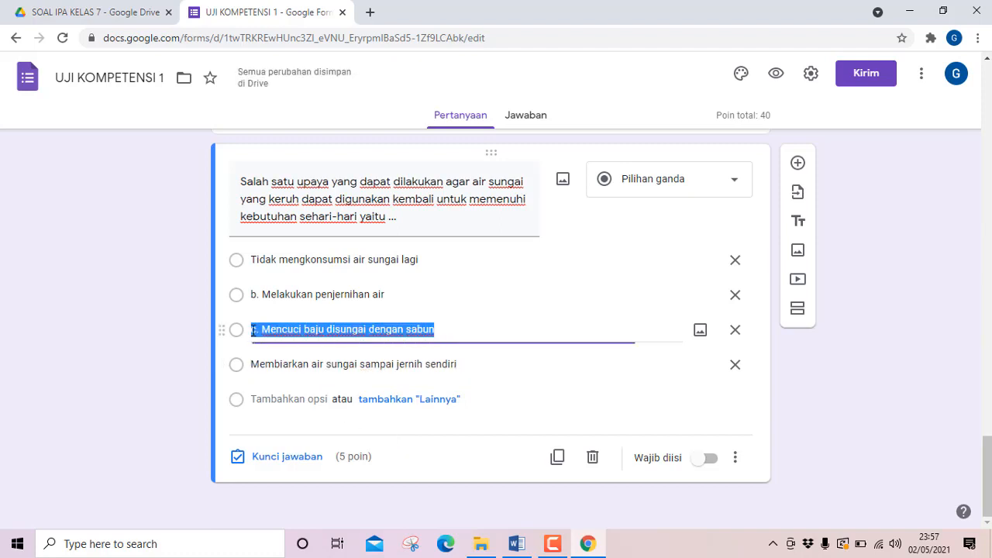
{"action": "left_click", "coordinate": [250, 331]}
{"action": "key", "text": "Delete"}
{"action": "key", "text": "Delete"}
{"action": "key", "text": "Delete"}
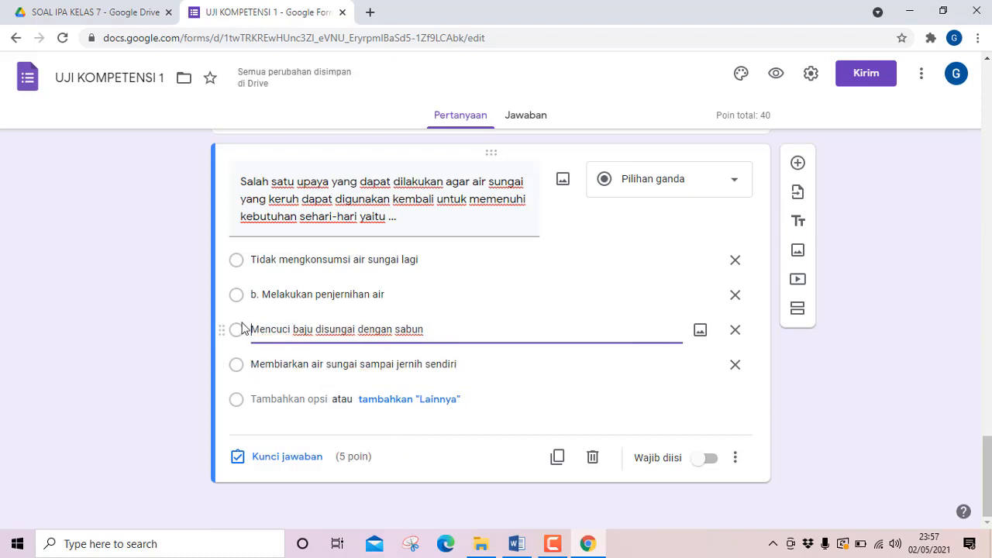
Remove the "b. " prefix from question 8's second option so it reads "Melakukan penjernihan air".
{"action": "left_click", "coordinate": [252, 298]}
{"action": "triple_click", "coordinate": [252, 299]}
{"action": "left_click", "coordinate": [251, 299]}
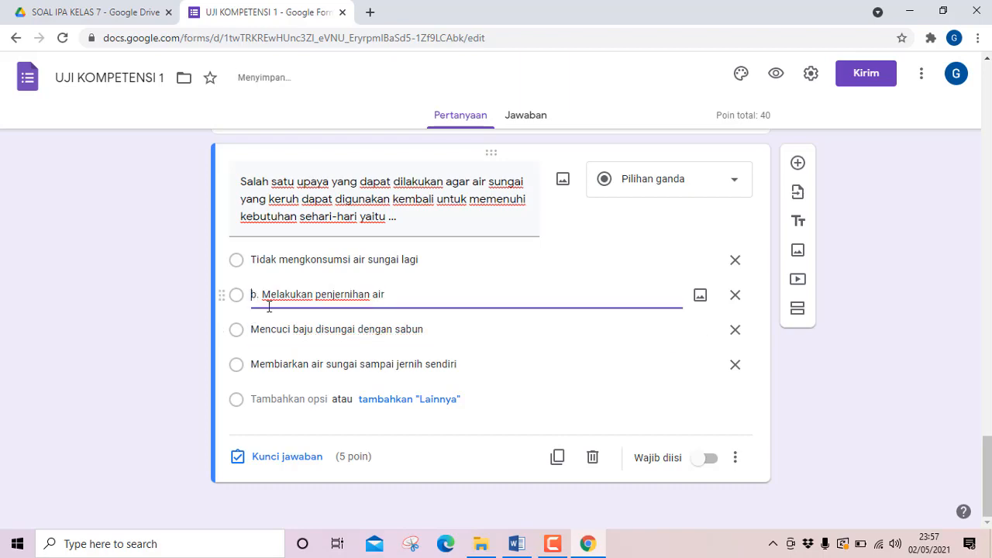
{"action": "key", "text": "Delete"}
{"action": "key", "text": "Delete"}
{"action": "key", "text": "Delete"}
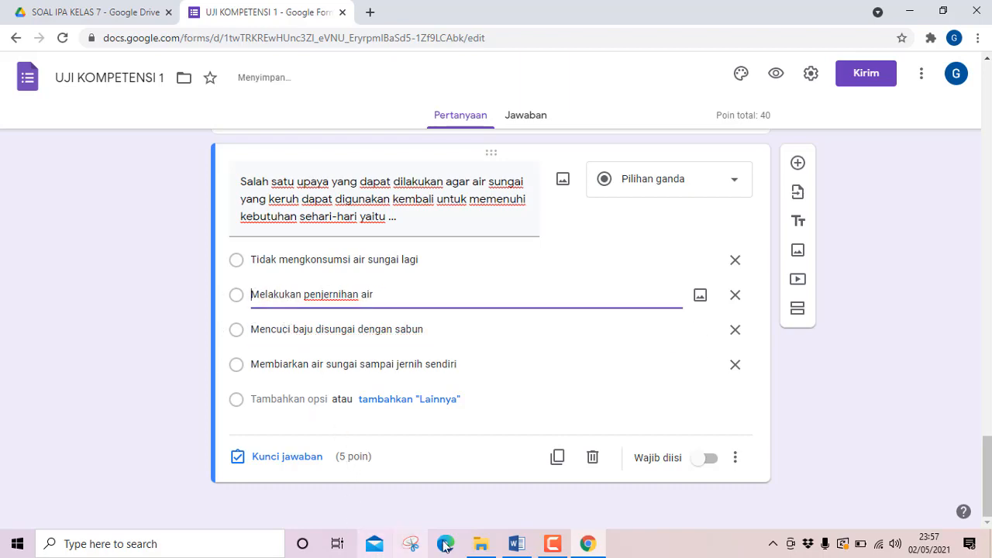
Check question 8's answer in Word and set its answer key to the second option, "Melakukan penjernihan air".
{"action": "left_click", "coordinate": [522, 550]}
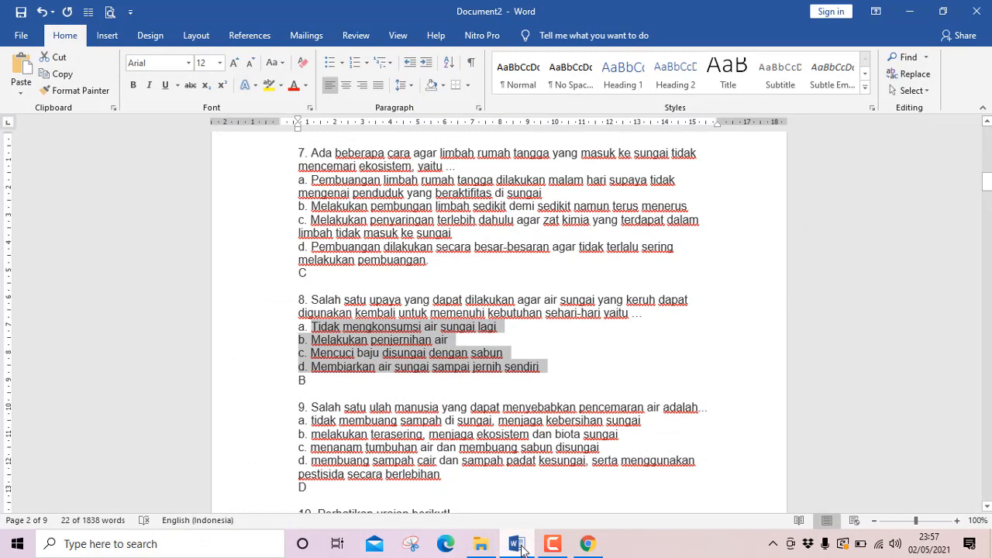
{"action": "left_click", "coordinate": [522, 550]}
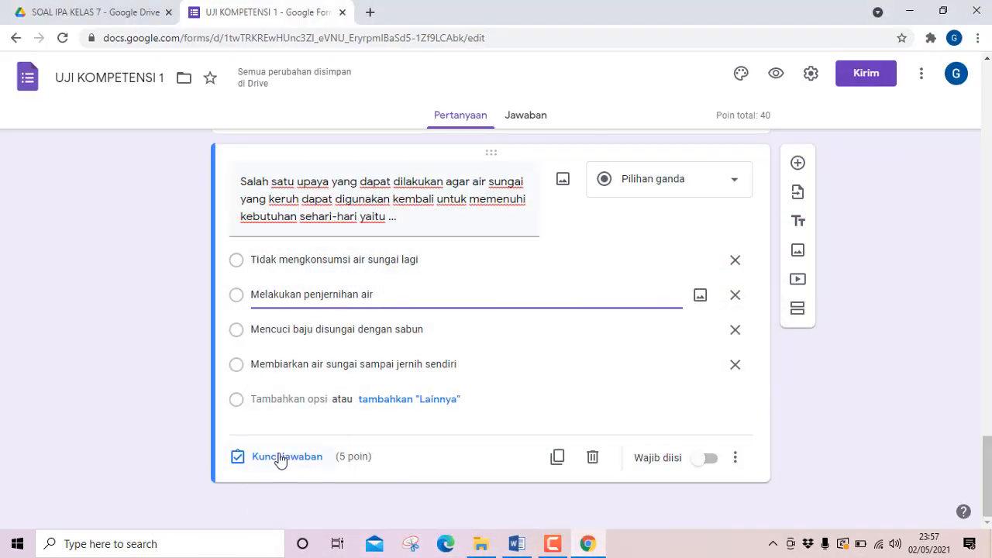
{"action": "left_click", "coordinate": [280, 460]}
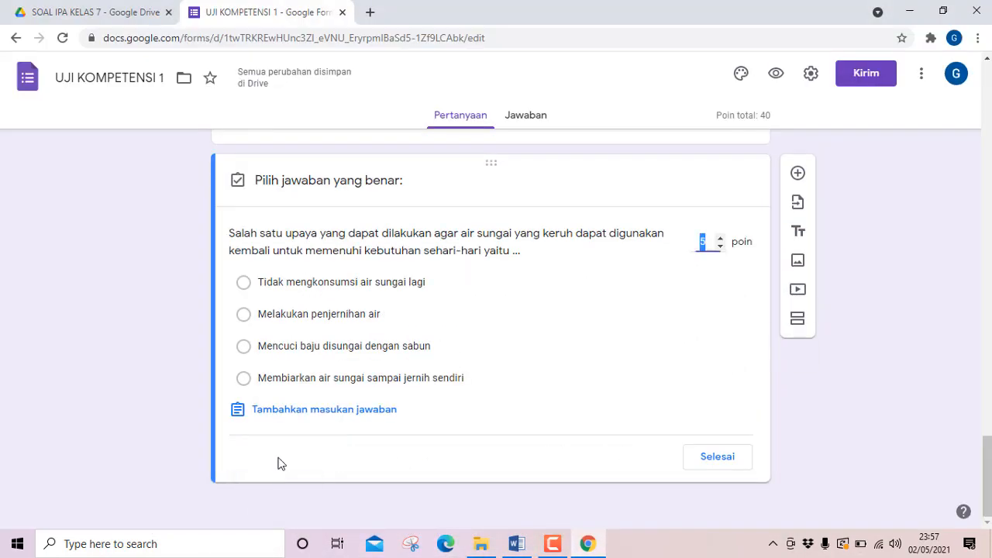
{"action": "left_click", "coordinate": [243, 314]}
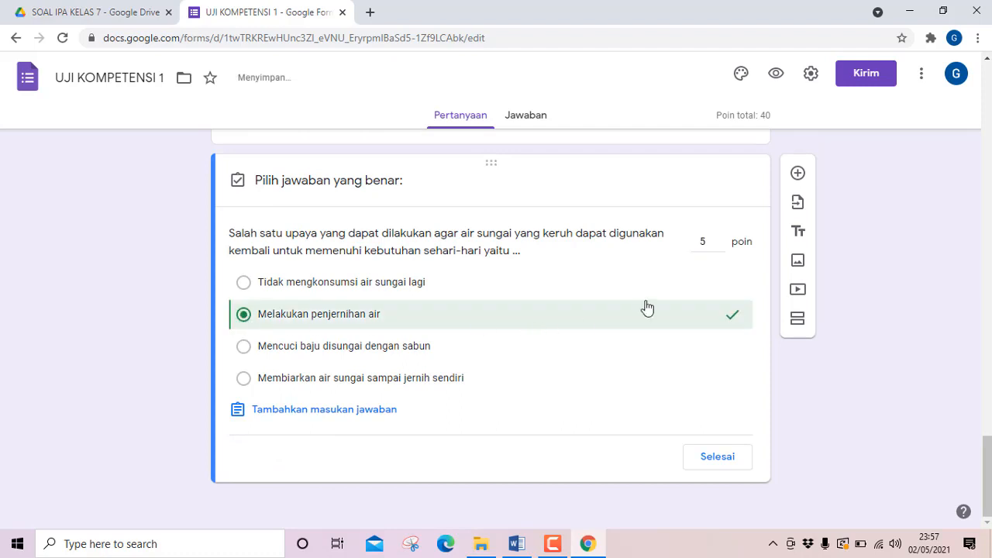
{"action": "left_click", "coordinate": [714, 464]}
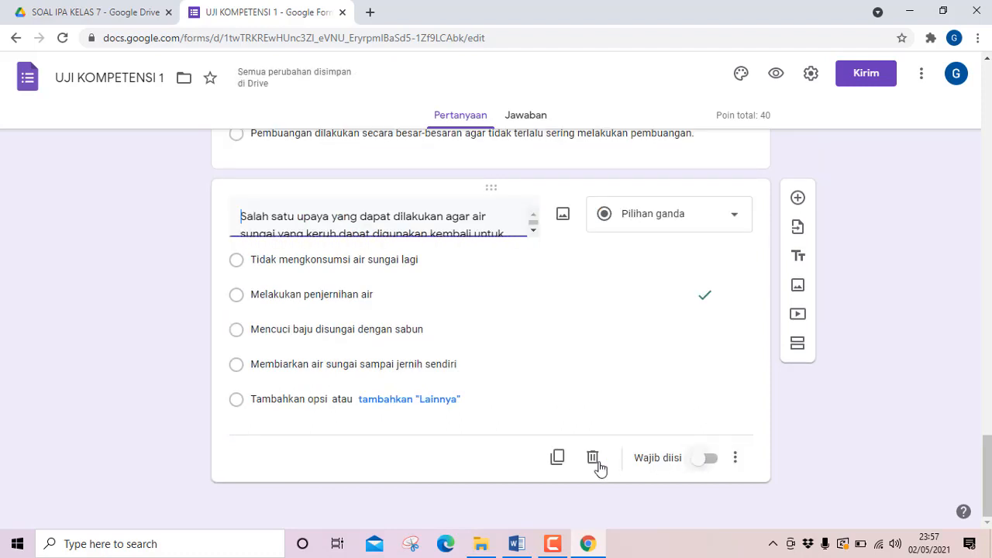
Duplicate question 8 and replace the copy's text with Word's question 9, "Salah satu ulah manusia yang dapat menyebabkan pencemaran air adalah...".
{"action": "scroll", "coordinate": [558, 422], "scroll_direction": "down", "scroll_amount": 1}
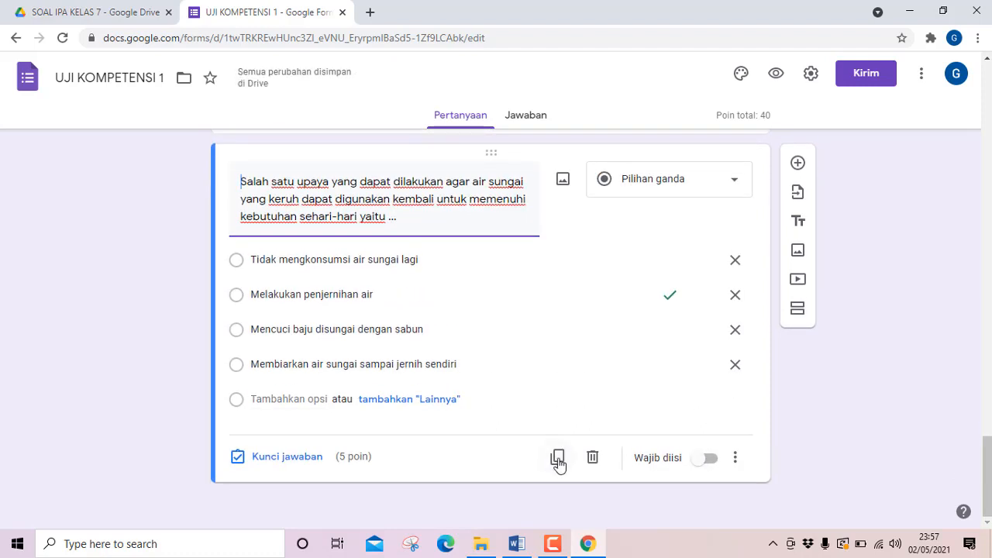
{"action": "left_click", "coordinate": [558, 463]}
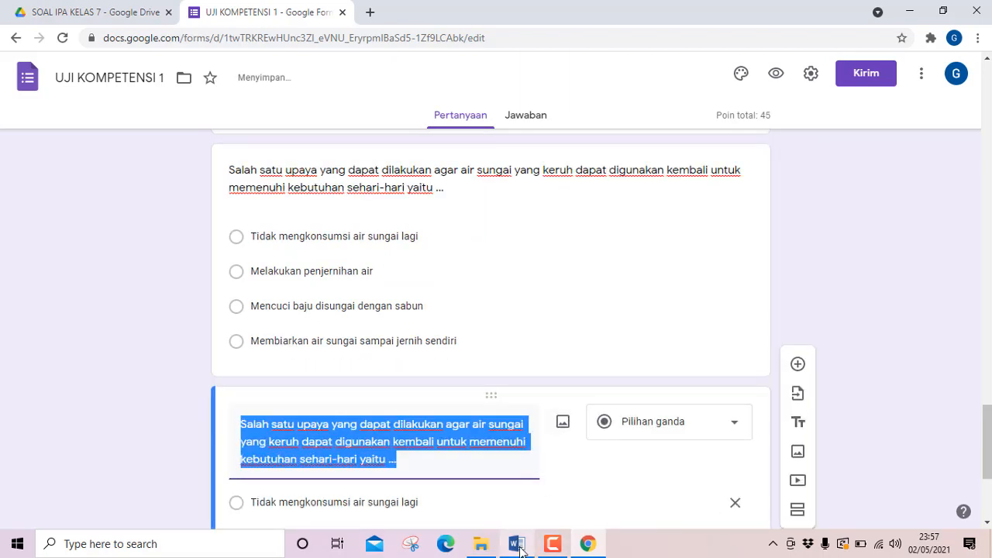
{"action": "left_click", "coordinate": [517, 543]}
{"action": "scroll", "coordinate": [312, 334], "scroll_direction": "down", "scroll_amount": 2}
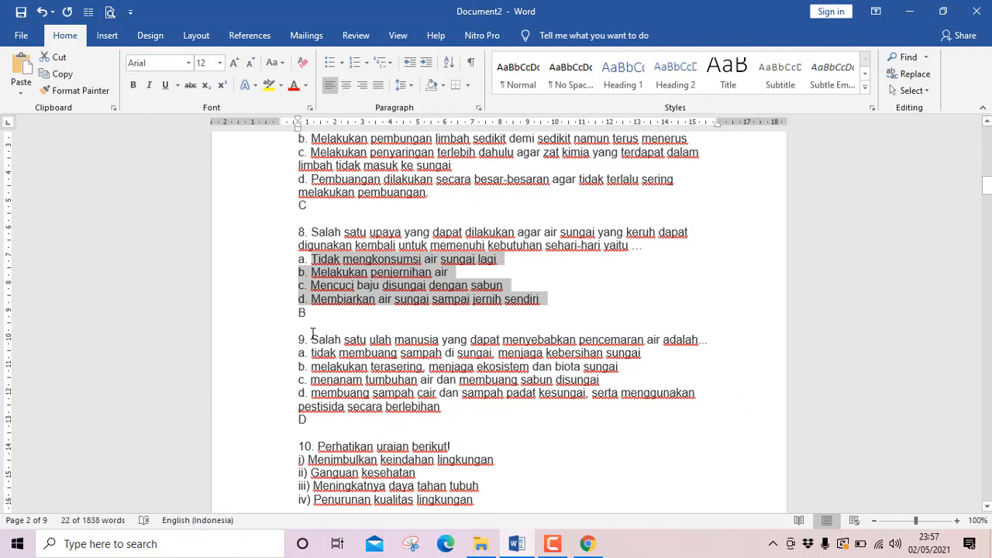
{"action": "left_click_drag", "start_coordinate": [311, 335], "coordinate": [707, 343]}
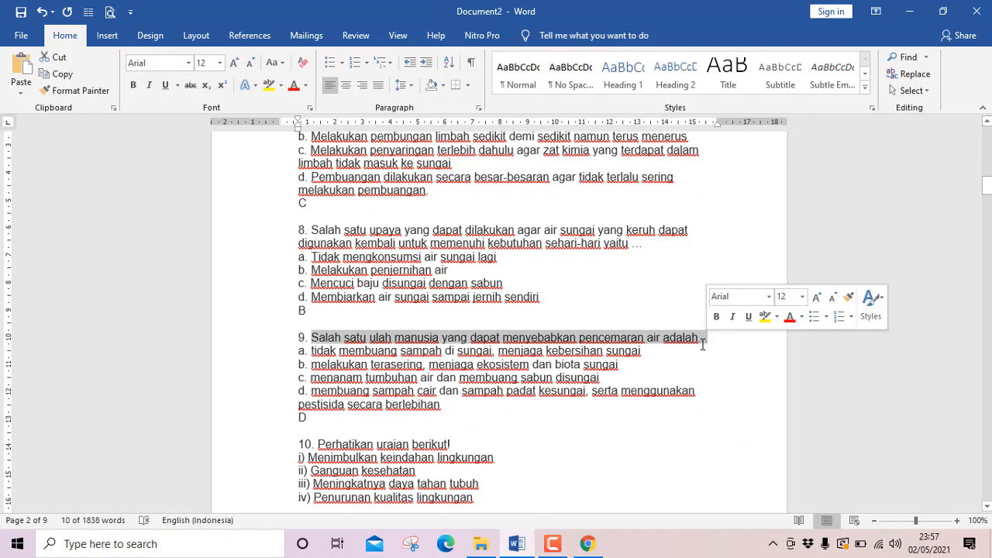
{"action": "left_click", "coordinate": [517, 543]}
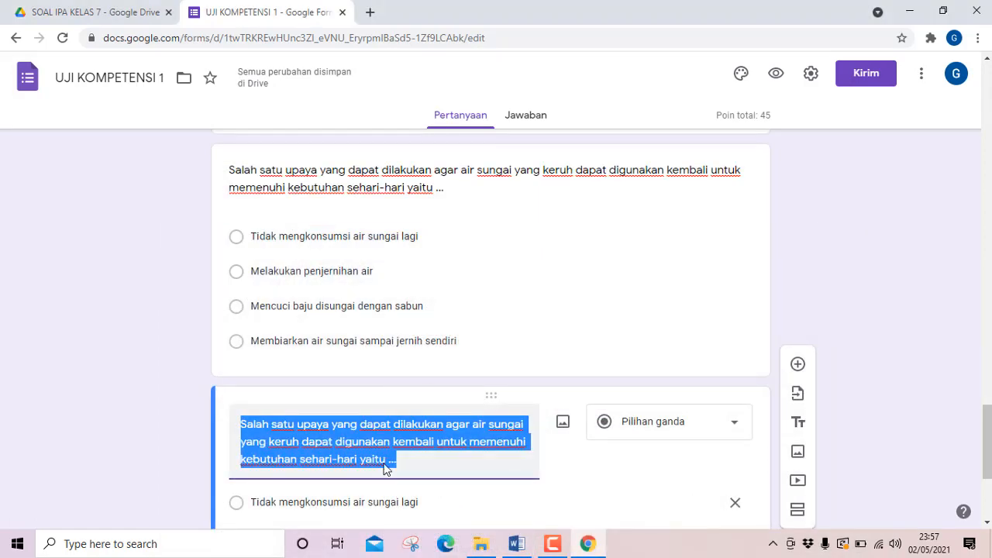
{"action": "type", "text": "Salah satu ulah manusia yang dapat menyebabkan pencemaran air adalah..."}
Copy question 9's four answer options from Word and paste them over the first option of the form's question 9.
{"action": "left_click", "coordinate": [517, 543]}
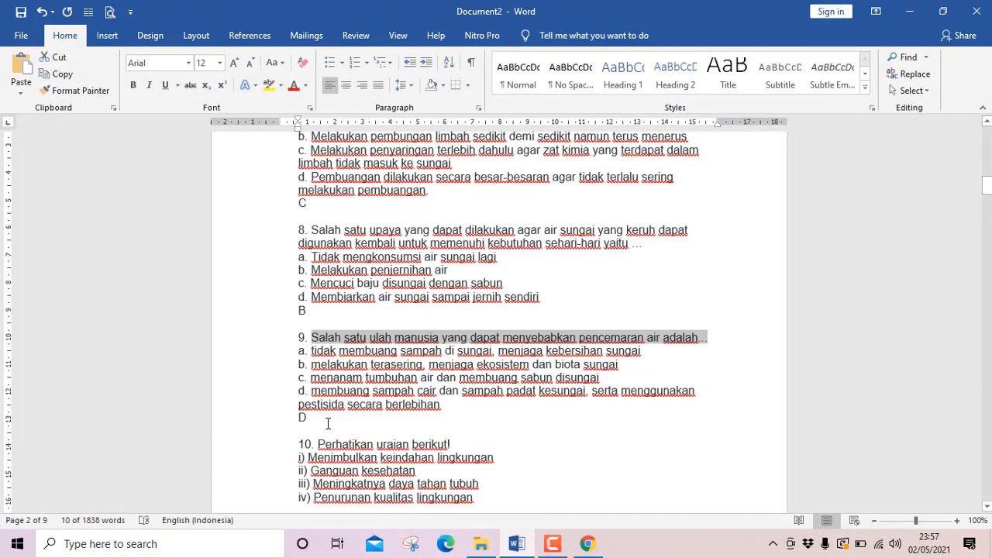
{"action": "left_click_drag", "start_coordinate": [311, 351], "coordinate": [450, 402]}
{"action": "key", "text": "ctrl+c"}
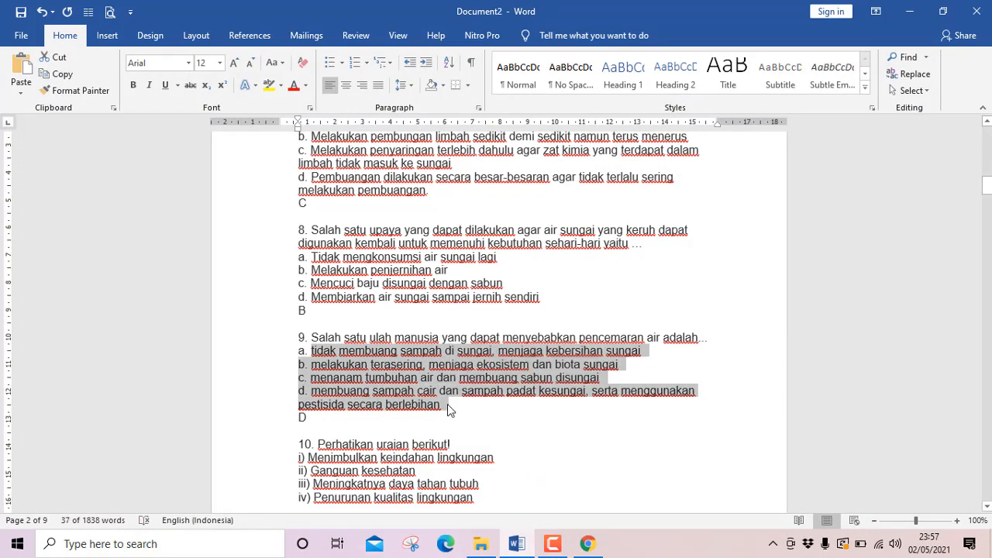
{"action": "left_click", "coordinate": [513, 541]}
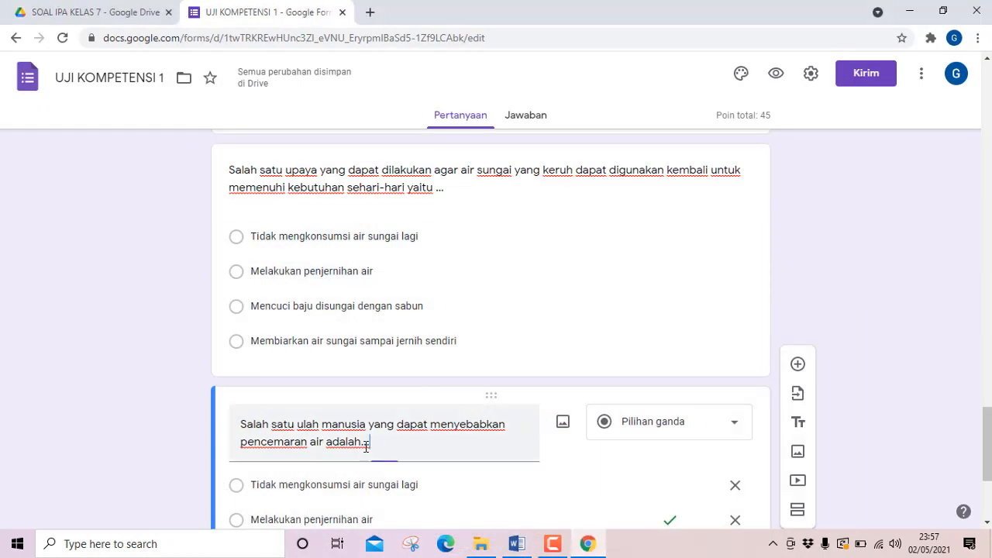
{"action": "left_click", "coordinate": [324, 483]}
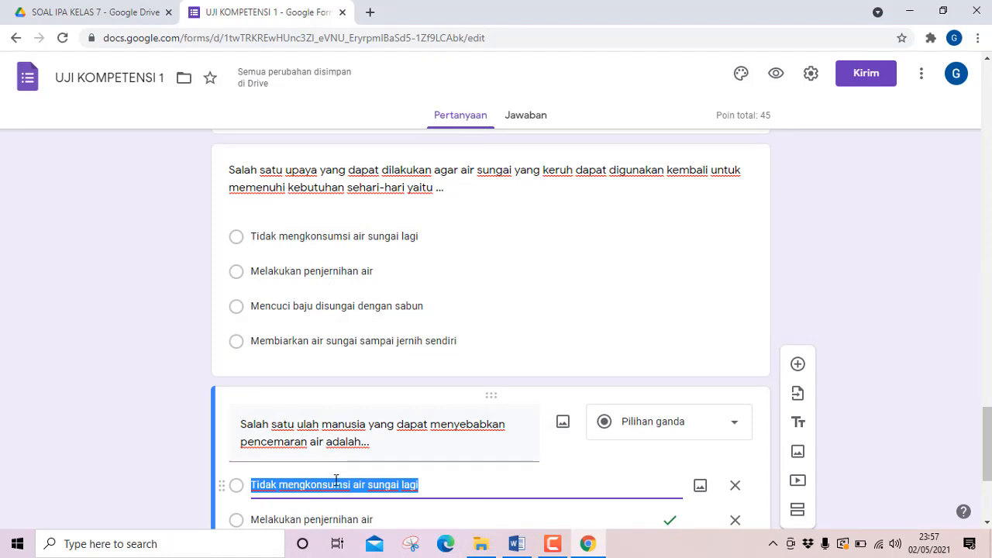
{"action": "key", "text": "ctrl+v"}
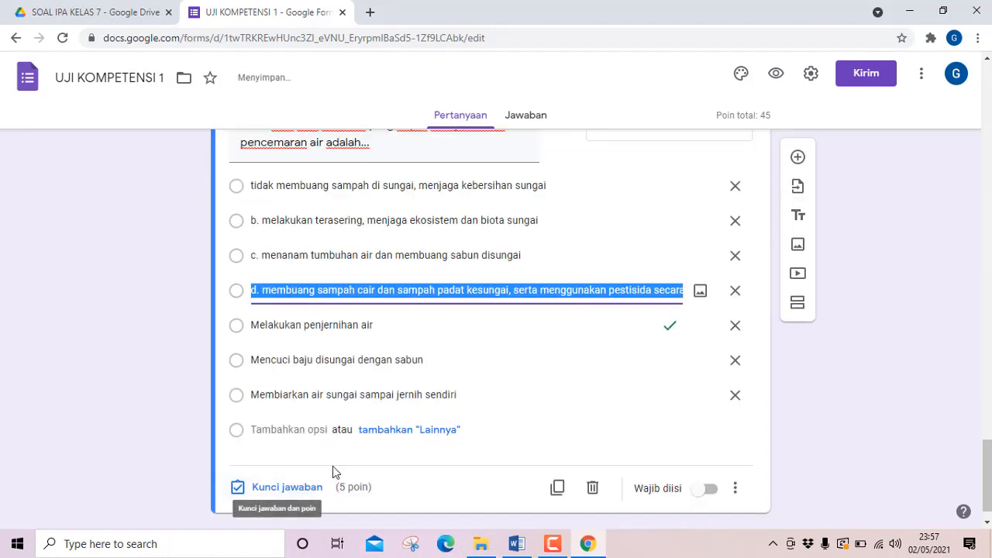
Delete the three leftover question 8 options below the "d. membuang sampah cair ..." option.
{"action": "left_click", "coordinate": [735, 397]}
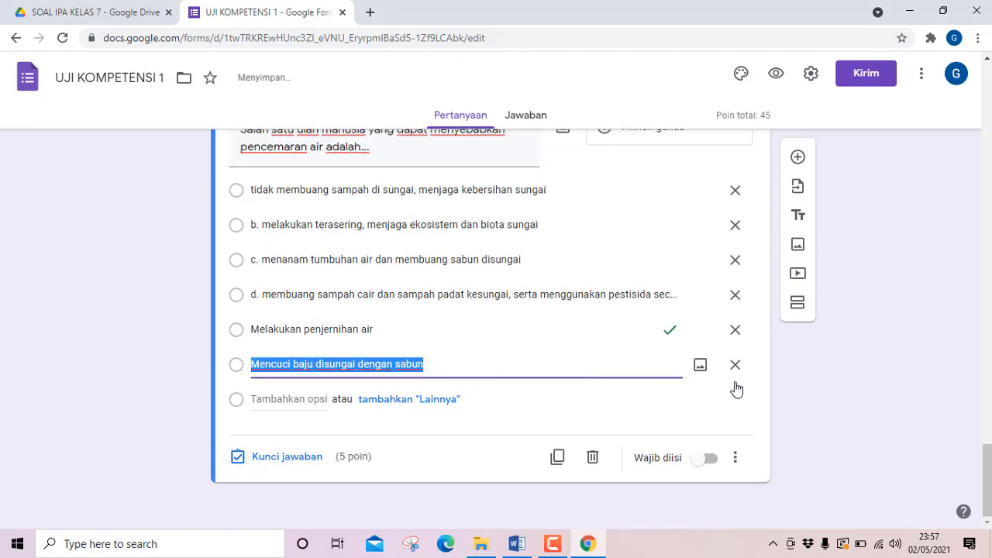
{"action": "left_click", "coordinate": [735, 367]}
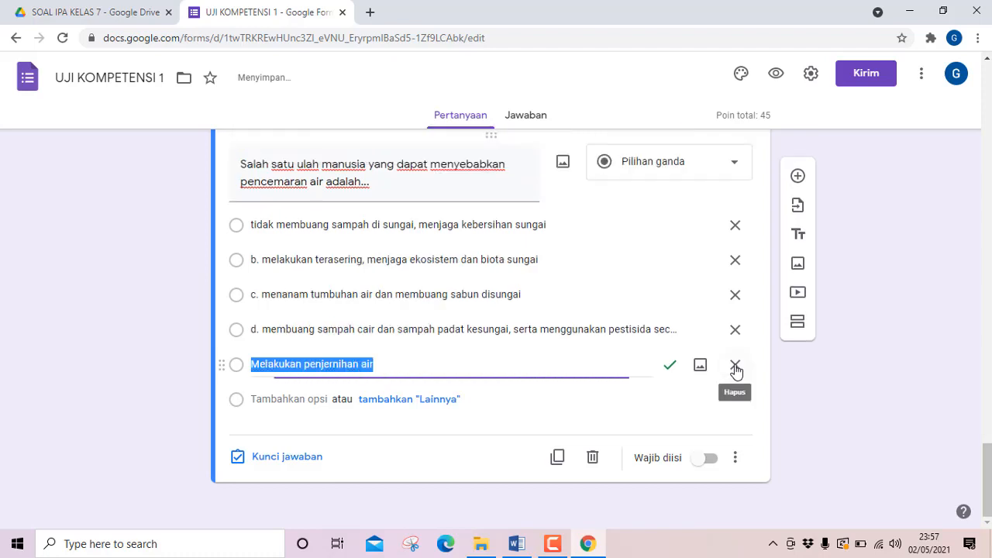
{"action": "left_click", "coordinate": [735, 373]}
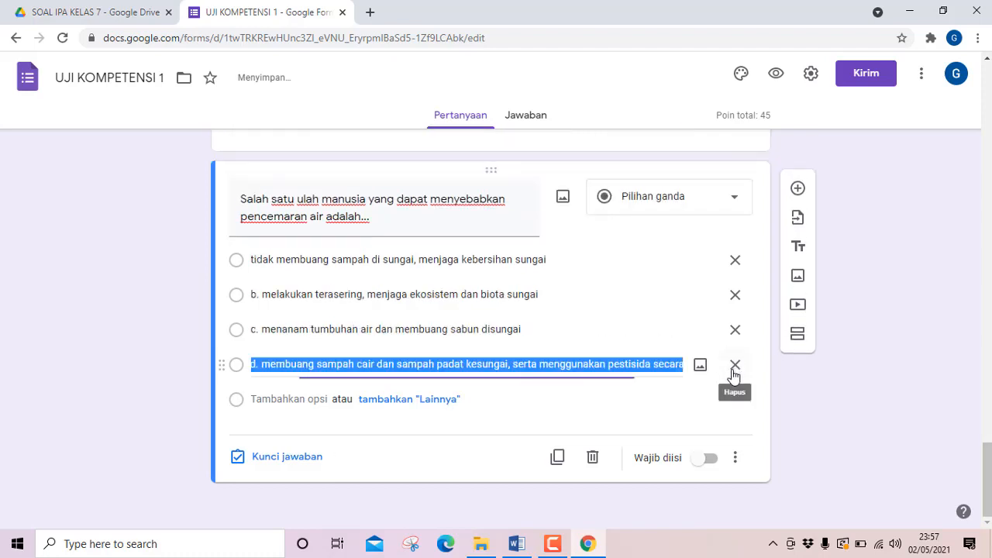
Remove the "d. " prefix from question 9's fourth option so it starts with "membuang sampah cair dan sampah padat kesungai".
{"action": "left_click", "coordinate": [261, 365]}
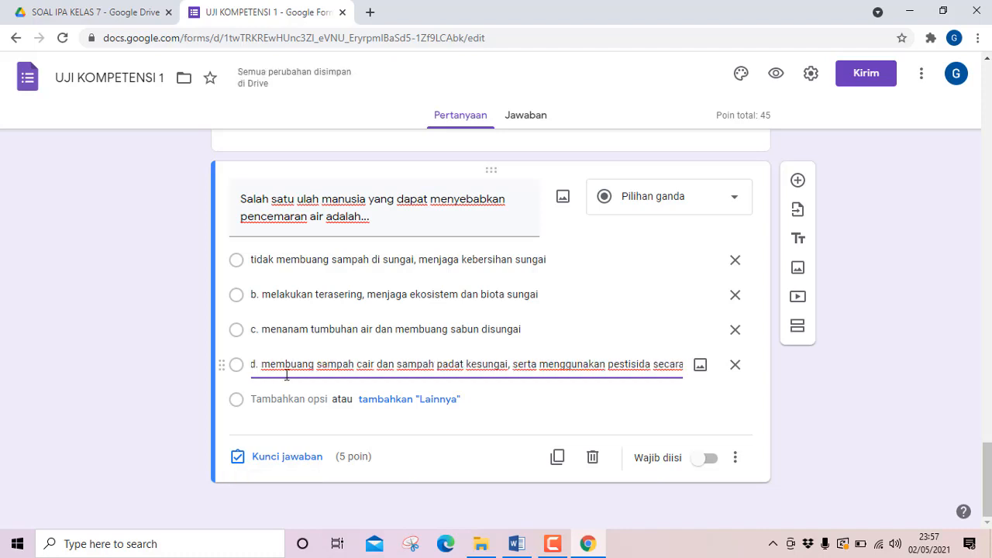
{"action": "key", "text": "BackSpace"}
{"action": "key", "text": "BackSpace"}
{"action": "key", "text": "BackSpace"}
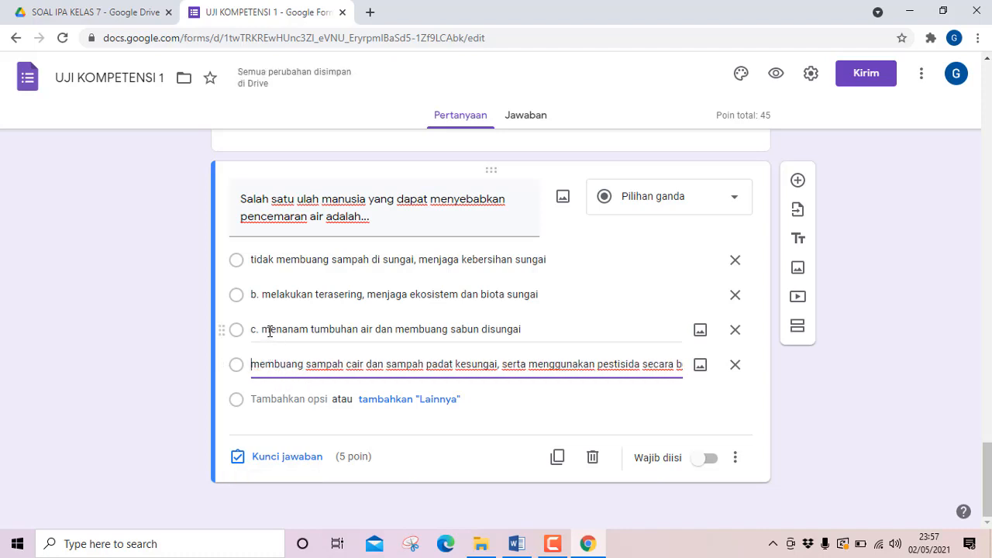
Remove the "c. " and "b. " prefixes from question 9's third and second options so they start with "menanam" and "melakukan".
{"action": "left_click", "coordinate": [269, 331]}
{"action": "left_click", "coordinate": [261, 331]}
{"action": "key", "text": "BackSpace"}
{"action": "key", "text": "BackSpace"}
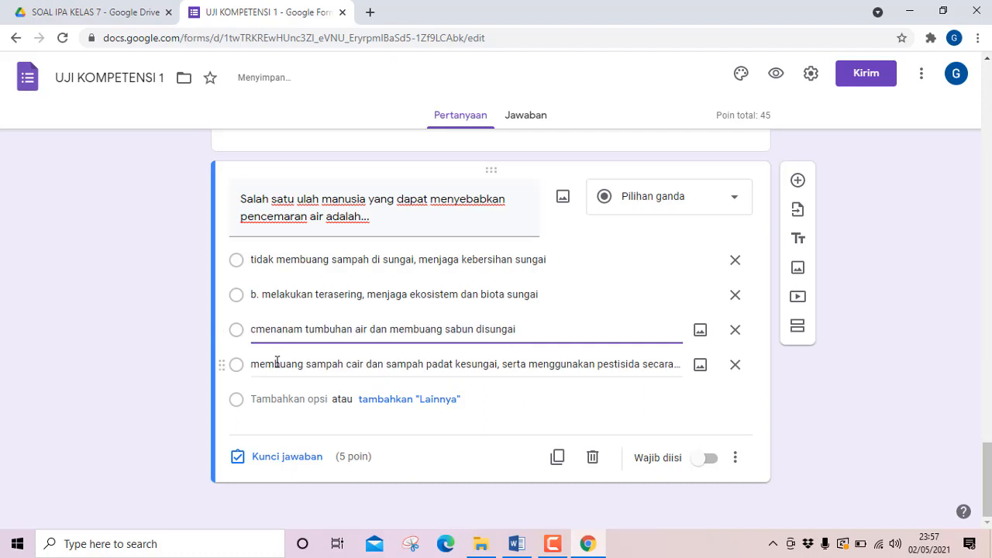
{"action": "key", "text": "BackSpace"}
{"action": "left_click", "coordinate": [261, 292]}
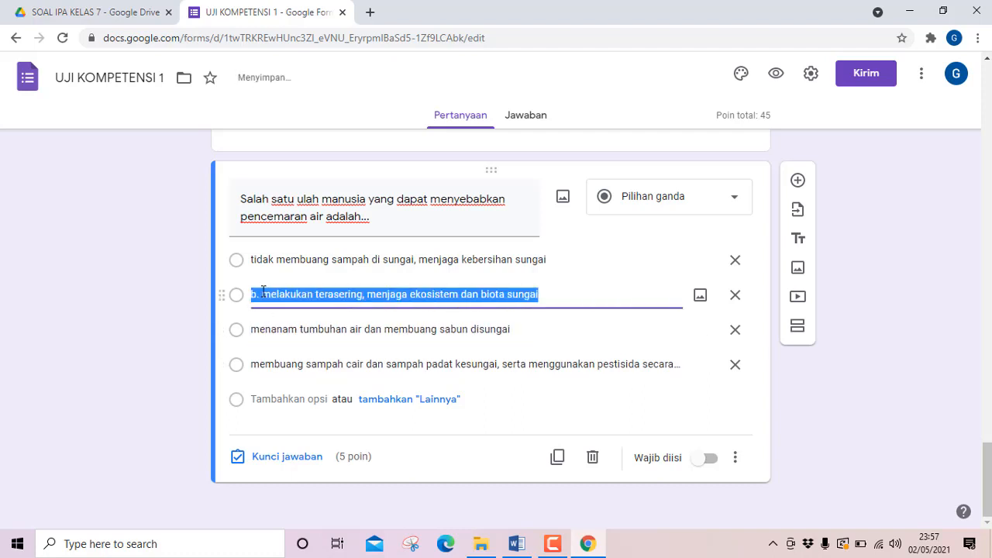
{"action": "left_click", "coordinate": [262, 293]}
{"action": "key", "text": "BackSpace"}
{"action": "key", "text": "BackSpace"}
{"action": "key", "text": "BackSpace"}
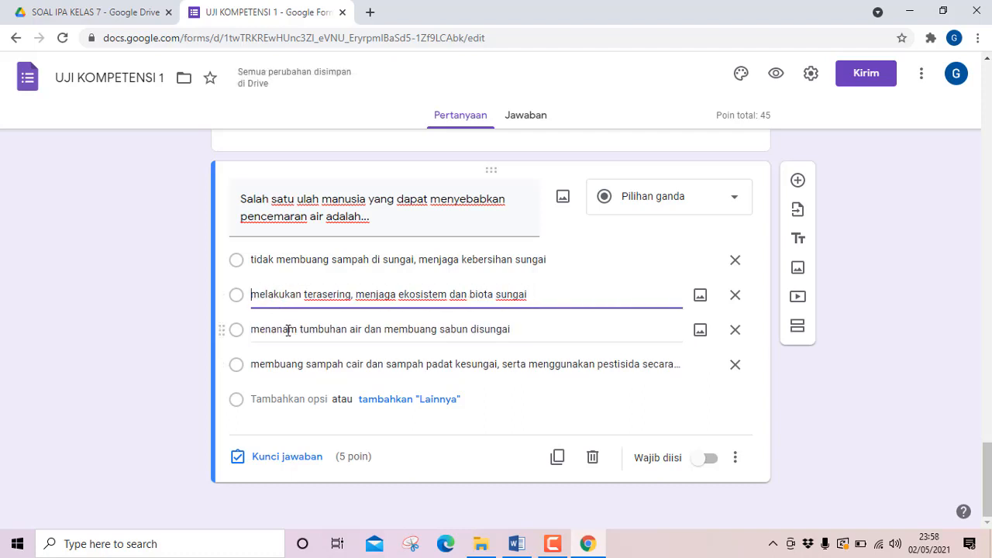
Check question 9's key in Word and mark "membuang sampah cair dan sampah padat kesungai ..." as the form question's correct answer.
{"action": "left_click", "coordinate": [517, 544]}
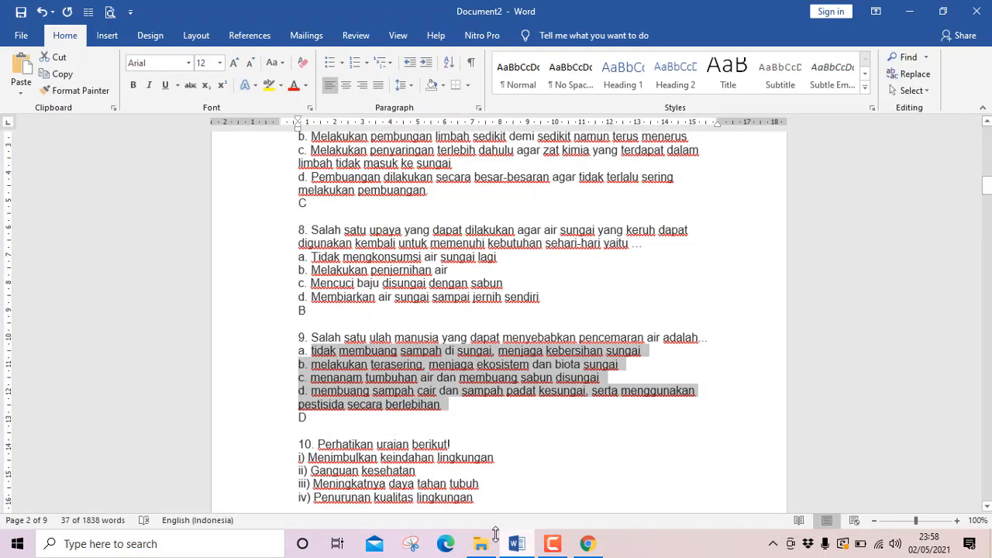
{"action": "left_click", "coordinate": [521, 546]}
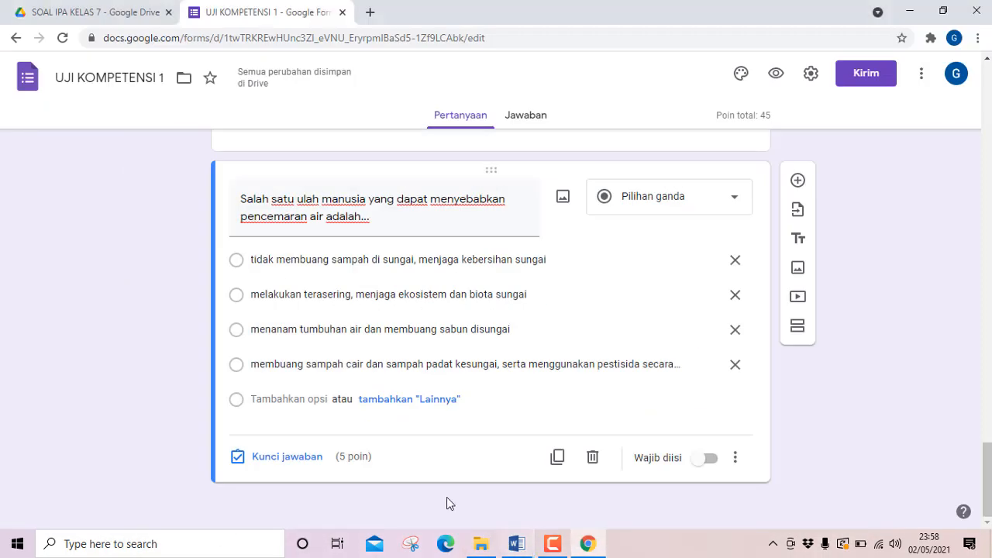
{"action": "left_click", "coordinate": [308, 461]}
{"action": "left_click", "coordinate": [244, 379]}
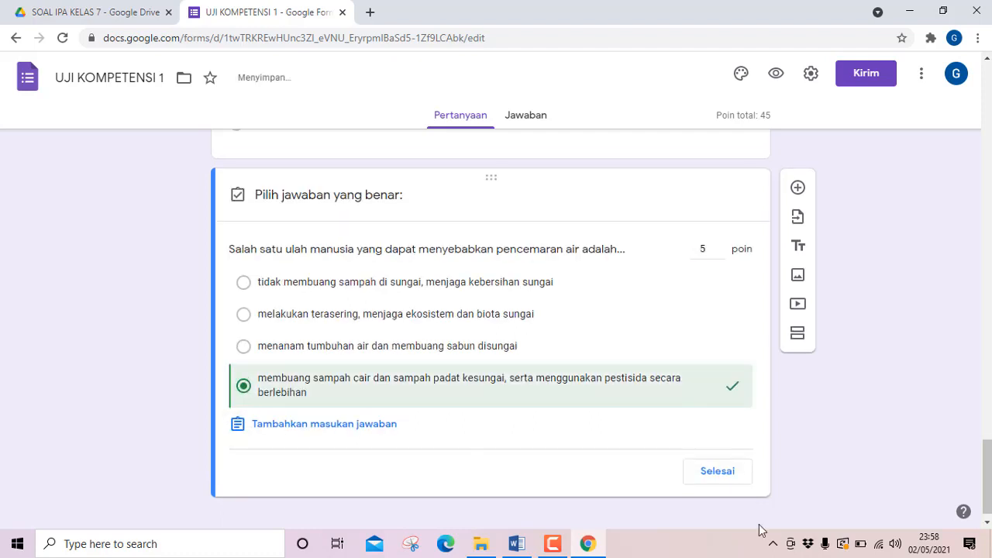
{"action": "left_click", "coordinate": [730, 468]}
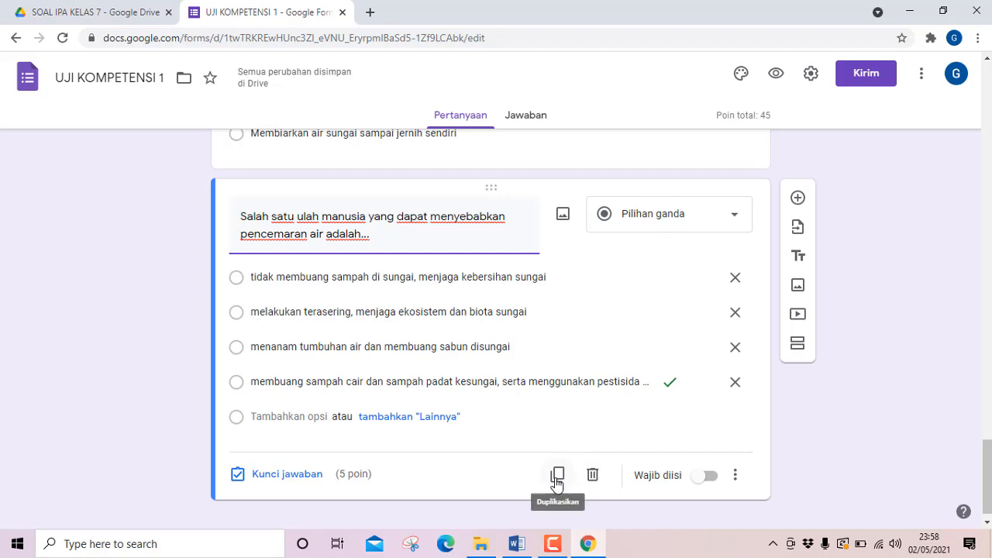
Duplicate question 9 and replace the copy's text with Word's question 10, from "Perhatikan uraian berikut!" through "ditunjukkan oleh nomor ...".
{"action": "left_click", "coordinate": [557, 475]}
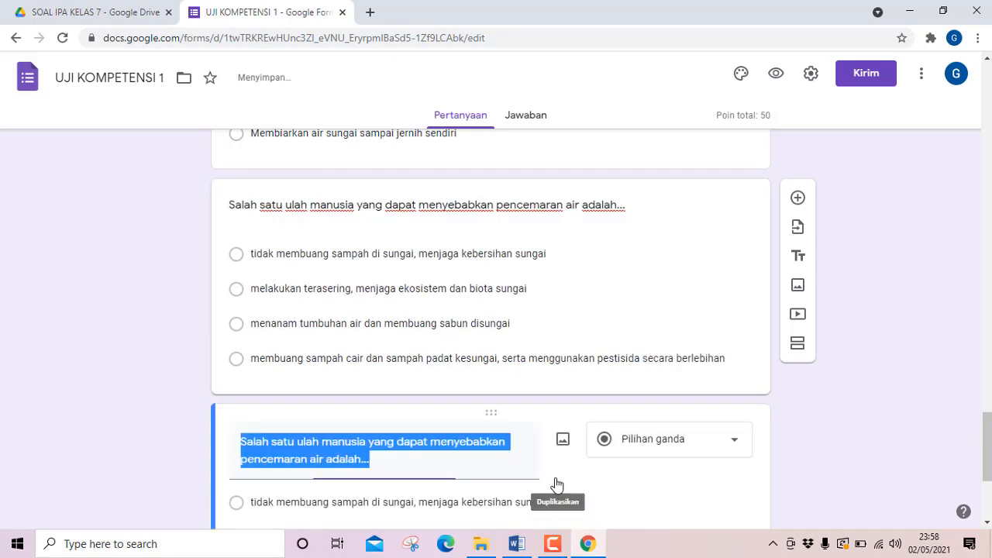
{"action": "left_click", "coordinate": [511, 536]}
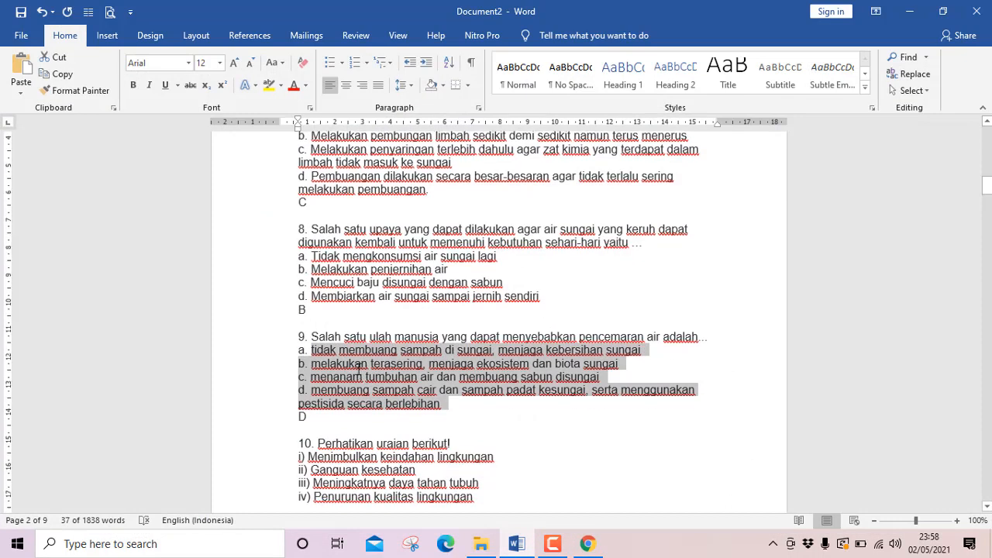
{"action": "scroll", "coordinate": [358, 370], "scroll_direction": "down", "scroll_amount": 3}
{"action": "scroll", "coordinate": [346, 354], "scroll_direction": "down", "scroll_amount": 2}
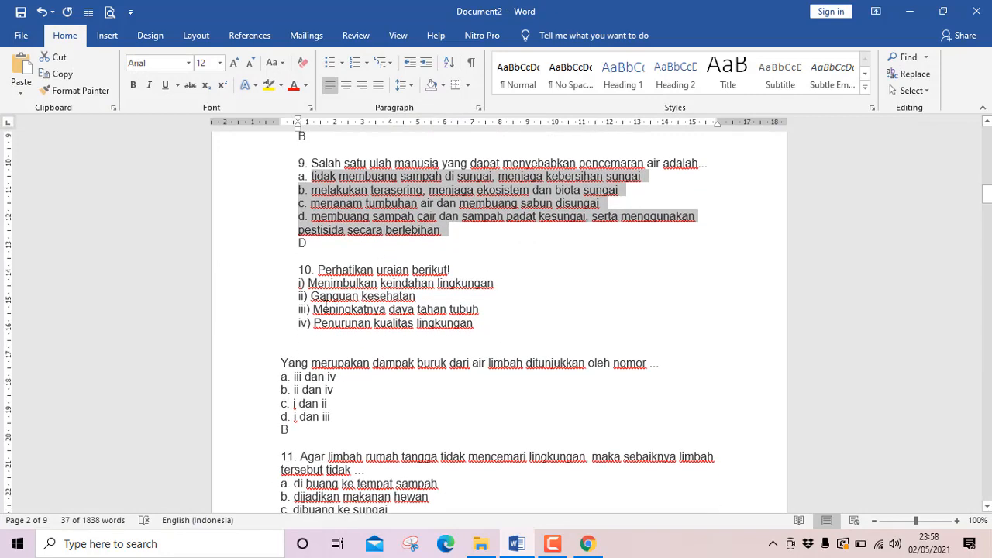
{"action": "left_click_drag", "start_coordinate": [320, 267], "coordinate": [666, 361]}
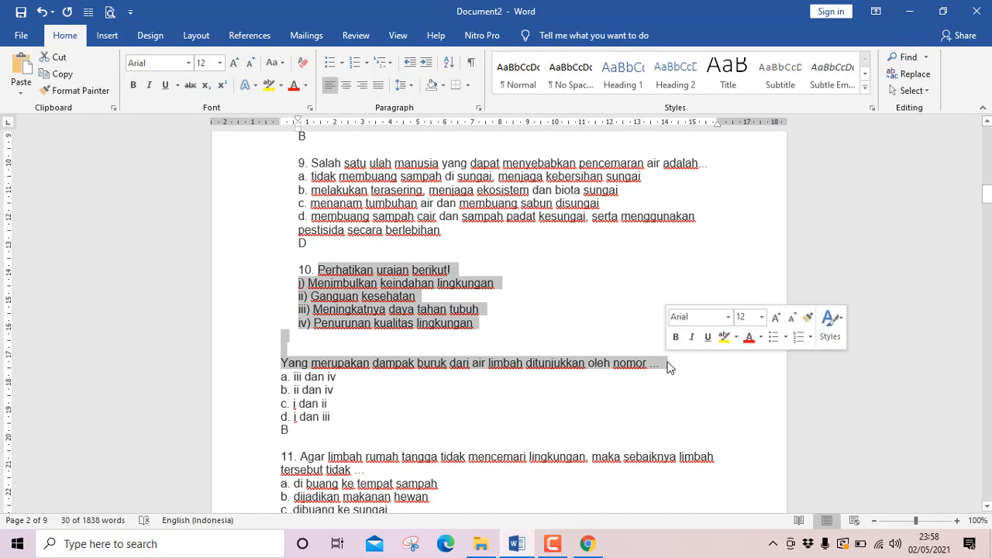
{"action": "left_click", "coordinate": [666, 362]}
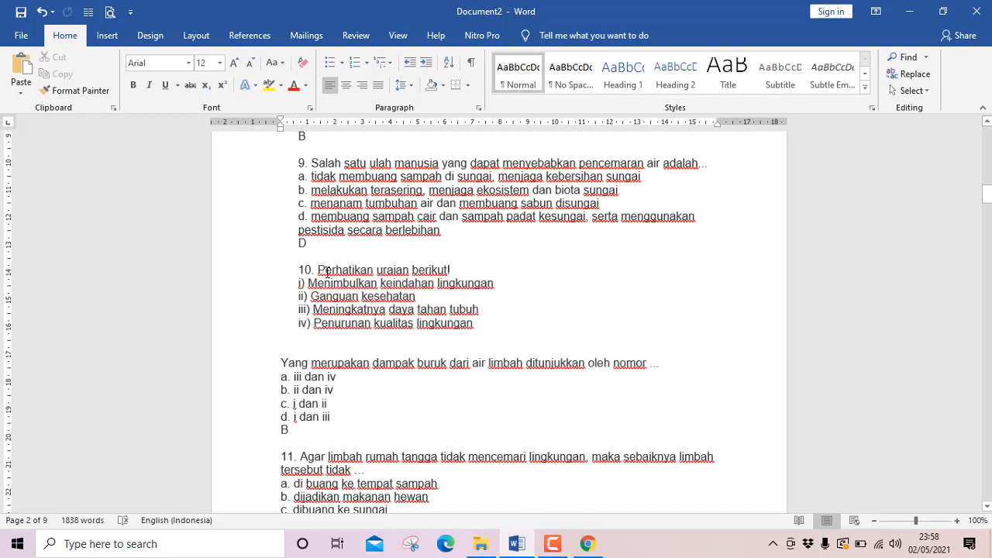
{"action": "left_click_drag", "start_coordinate": [319, 269], "coordinate": [668, 356]}
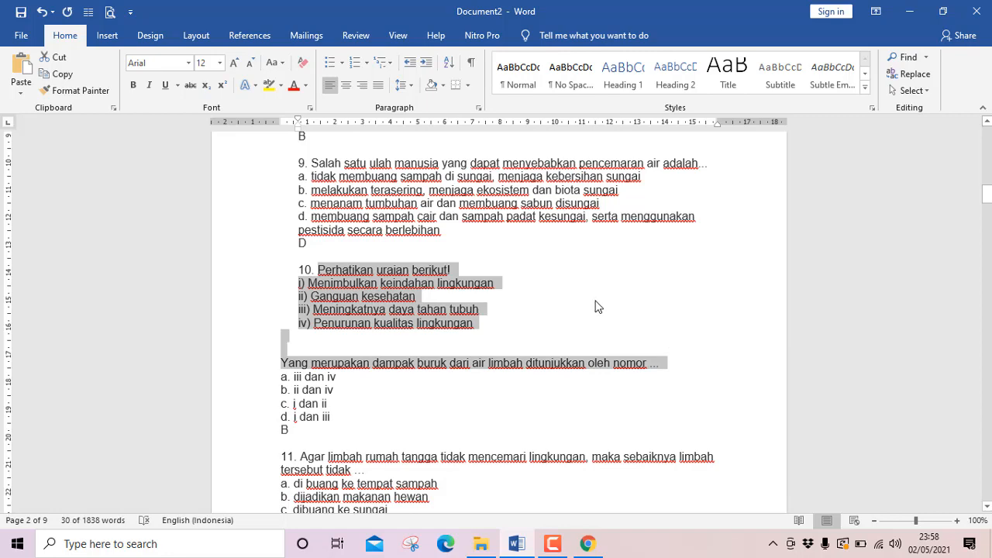
{"action": "left_click", "coordinate": [587, 543]}
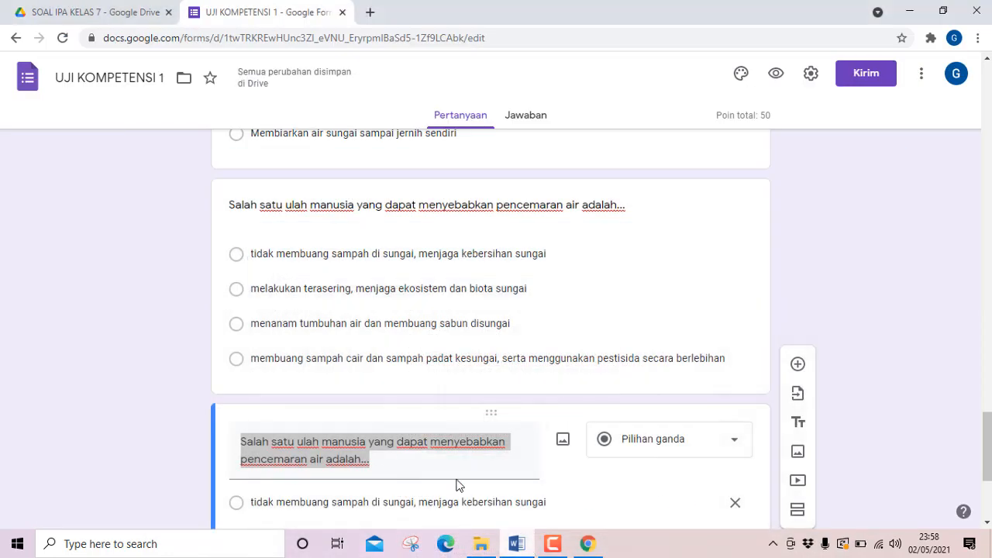
{"action": "type", "text": "Perhatikan uraian berikut!i) Menimbulkan keindahan lingkunganii) Gangguan kesehataniii) Meningkatnya daya tahan tubuhiv) Penurunan kualitas lingkunganYang merupakan dampak buruk dari air limbah ditunjukkan oleh nomor ..."}
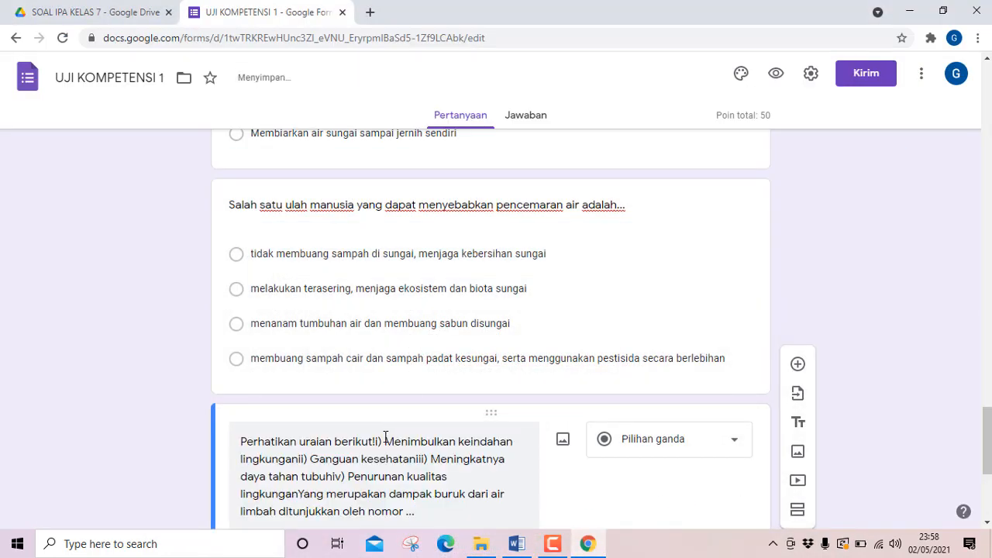
Separate the run-together statements i) to iv) and the closing sentence in question 10's text with periods and spaces.
{"action": "scroll", "coordinate": [383, 436], "scroll_direction": "down", "scroll_amount": 2}
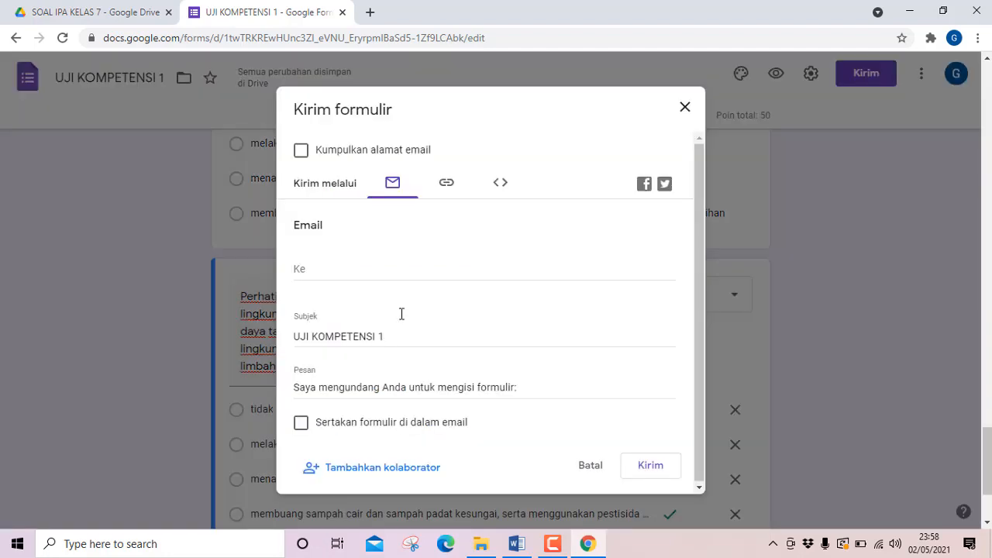
{"action": "left_click", "coordinate": [595, 469]}
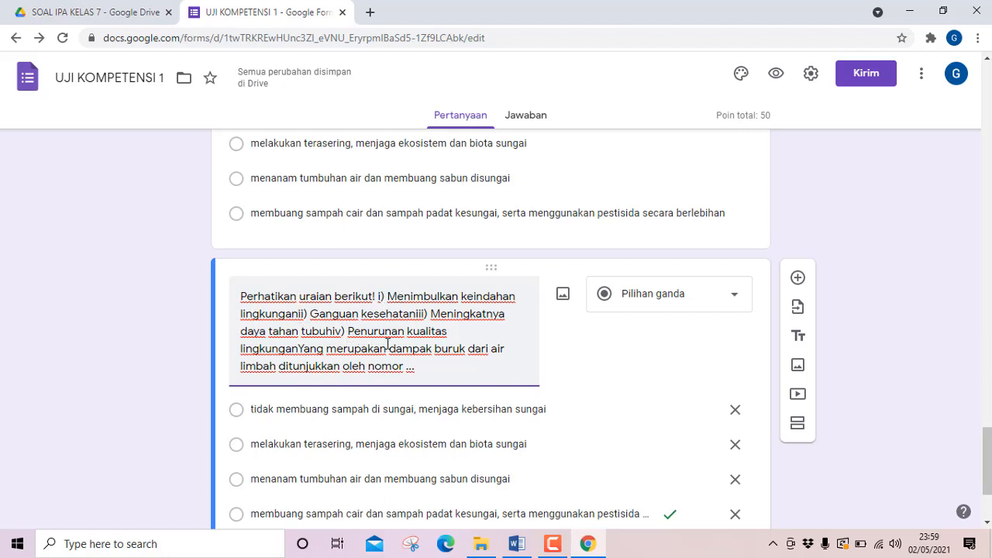
{"action": "type", "text": "."}
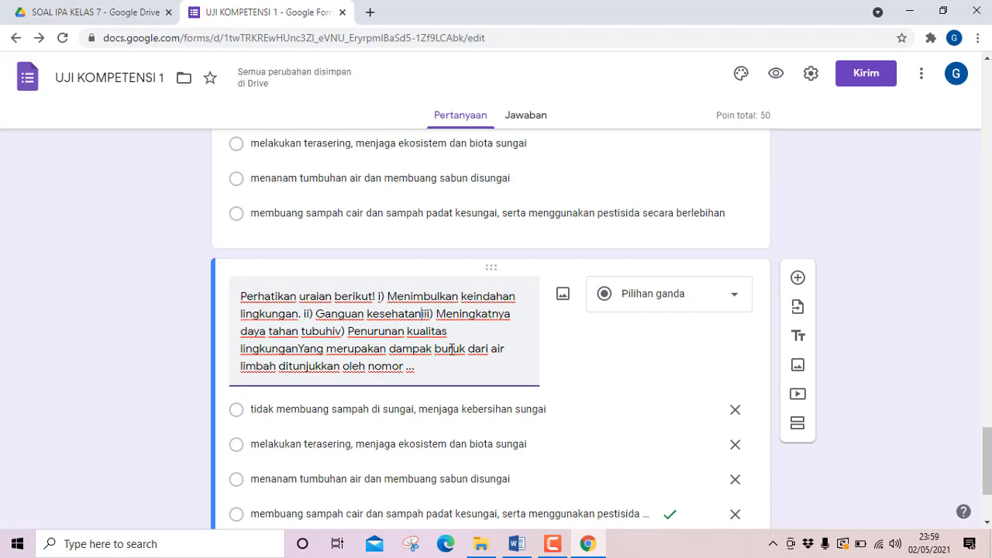
{"action": "type", "text": " . "}
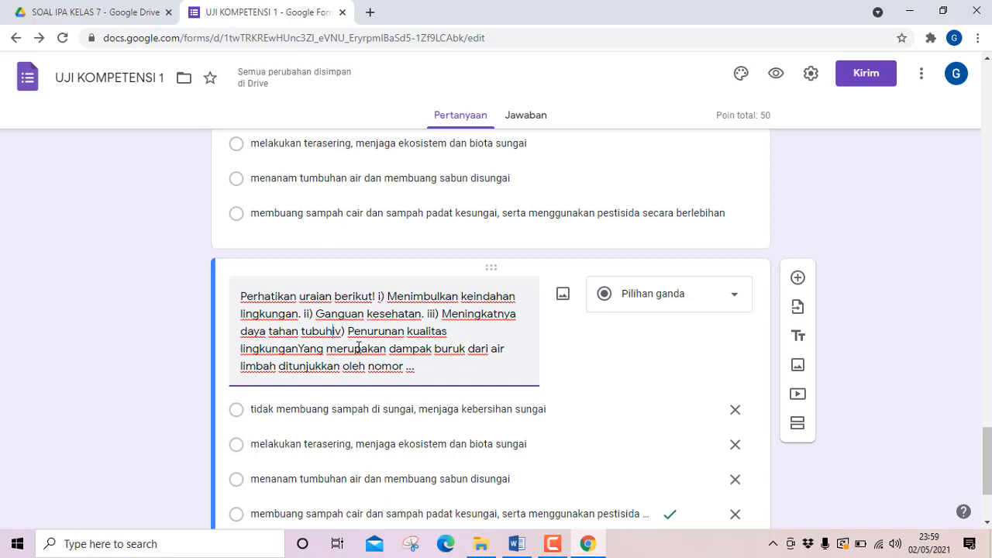
{"action": "type", "text": "."}
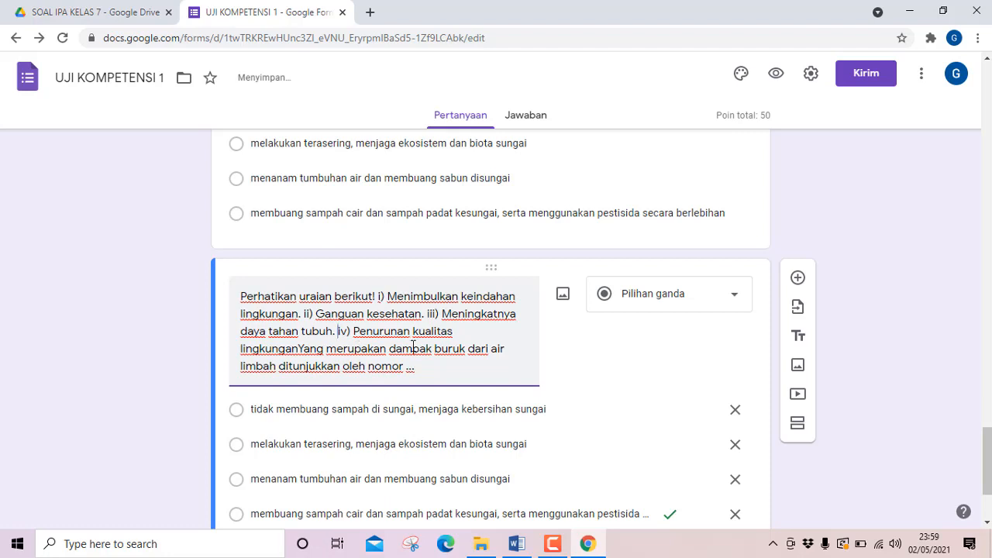
{"action": "left_click", "coordinate": [299, 349]}
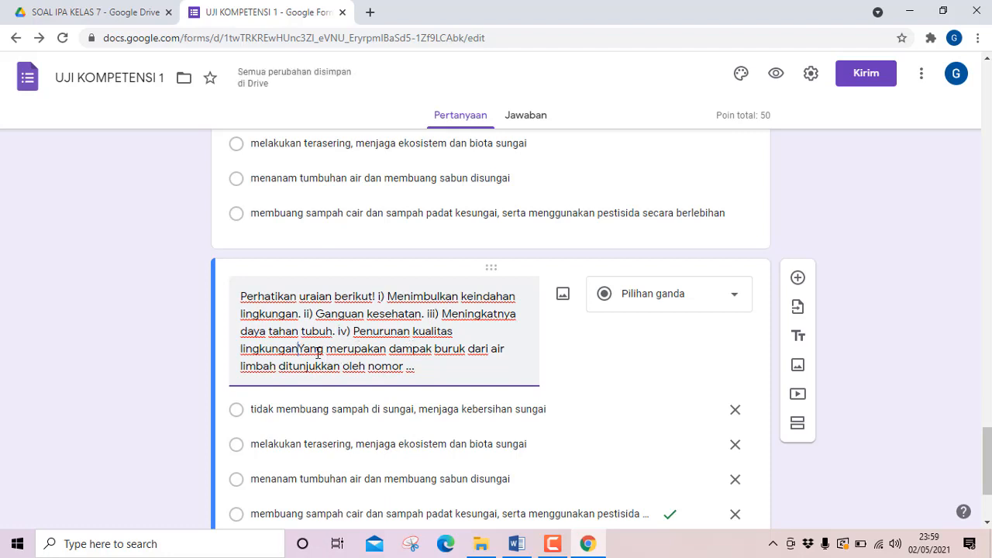
{"action": "type", "text": "."}
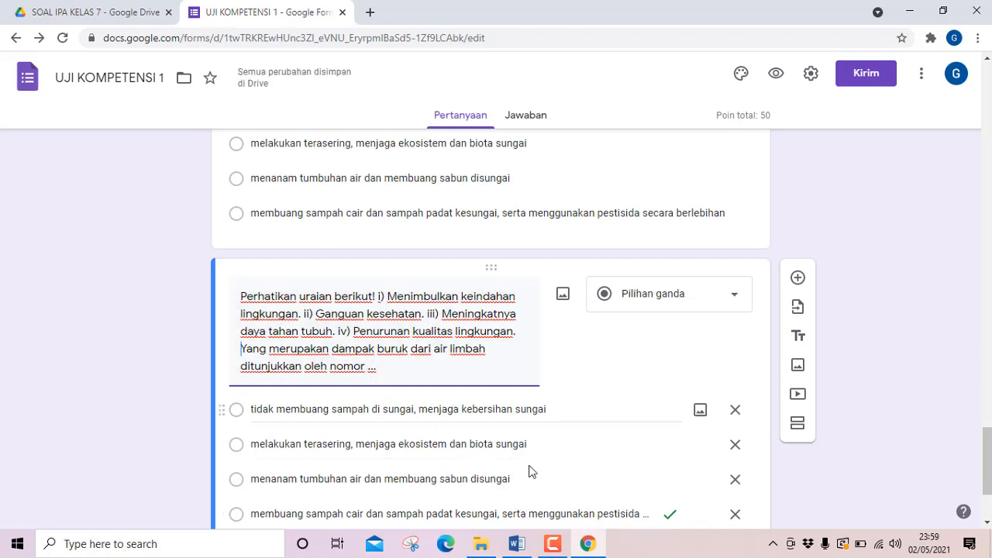
Copy question 10's four answer options from Word and paste them over the first option of the form's question 10.
{"action": "left_click", "coordinate": [515, 545]}
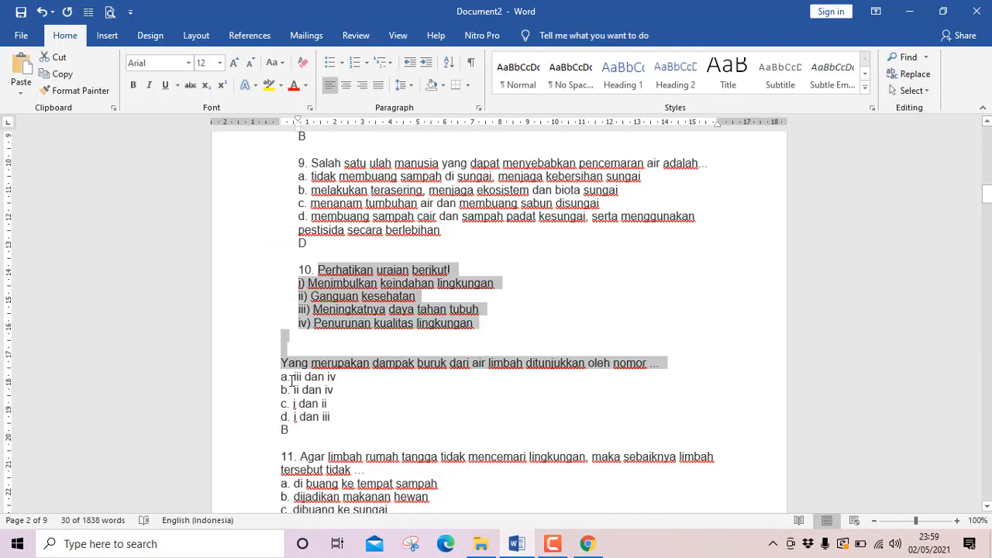
{"action": "left_click_drag", "start_coordinate": [286, 377], "coordinate": [345, 410]}
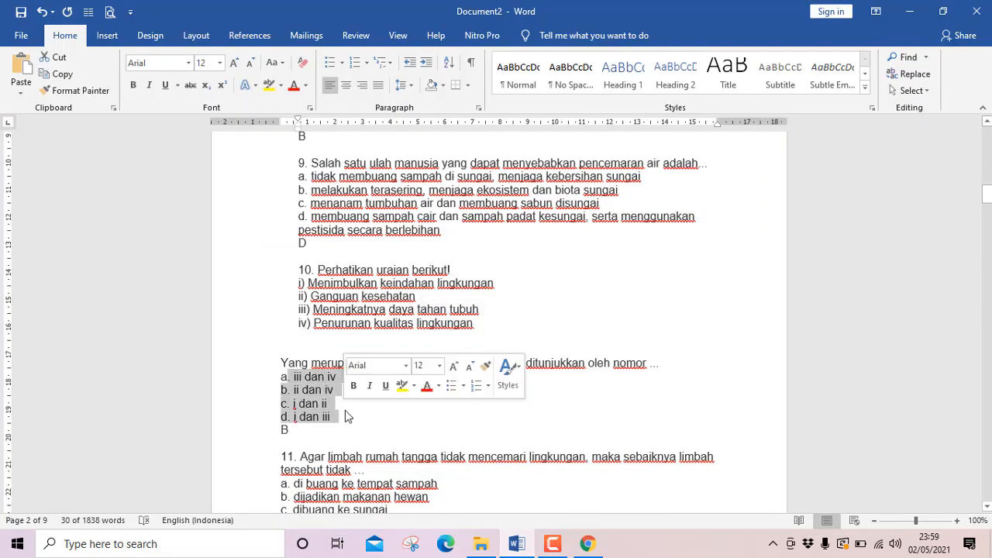
{"action": "key", "text": "ctrl+c"}
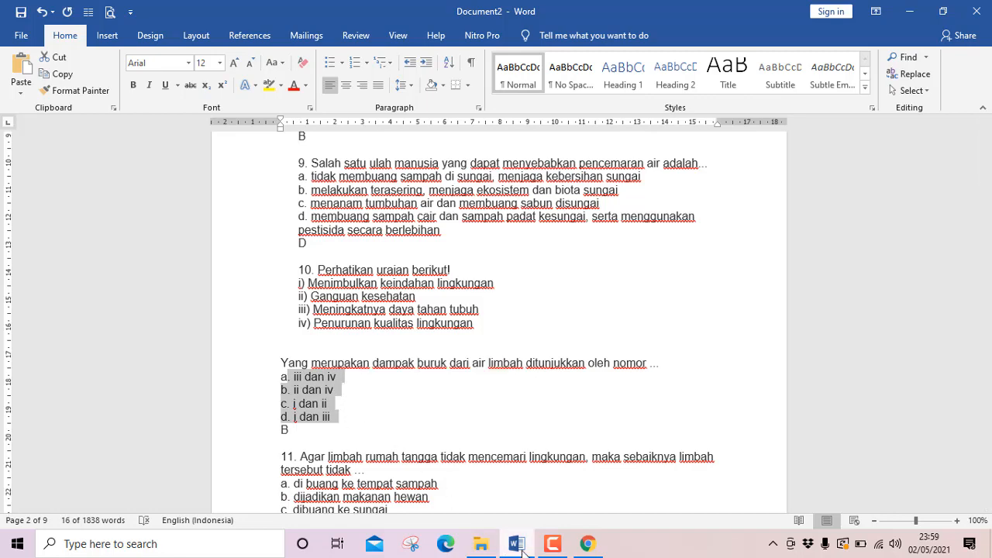
{"action": "left_click", "coordinate": [516, 544]}
{"action": "left_click", "coordinate": [363, 410]}
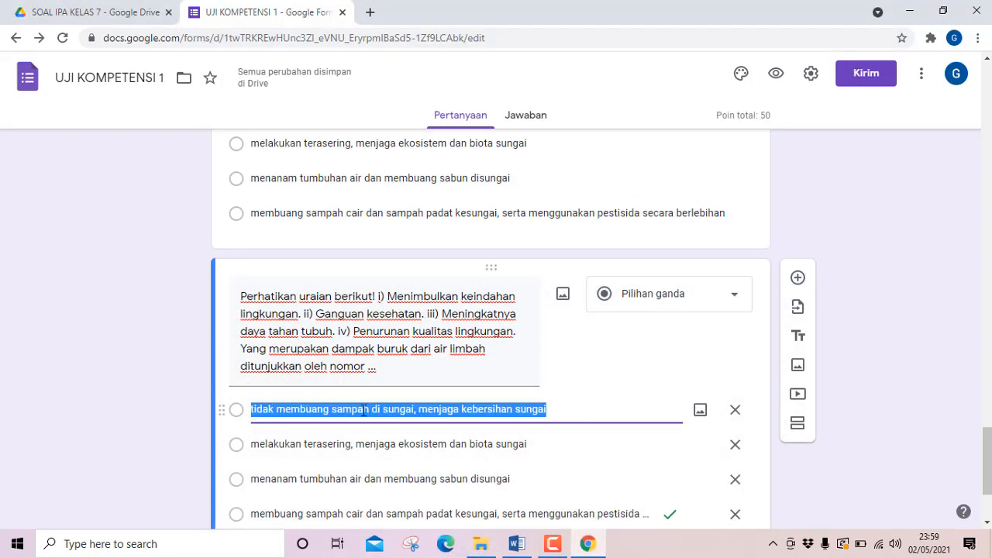
{"action": "key", "text": "ctrl+v"}
Delete the three leftover question 9 options below the "d. i dan iii" option.
{"action": "scroll", "coordinate": [369, 414], "scroll_direction": "down", "scroll_amount": 3}
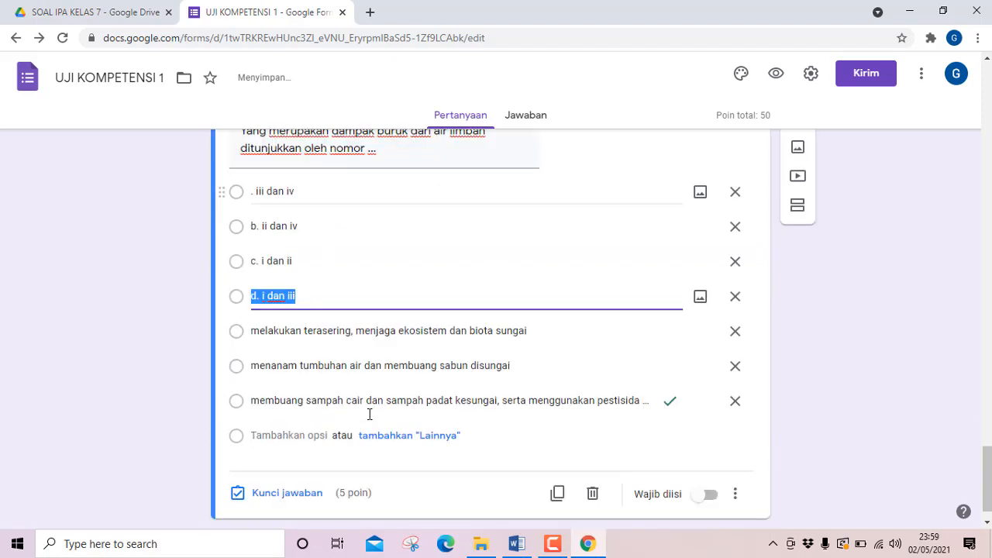
{"action": "scroll", "coordinate": [369, 415], "scroll_direction": "up", "scroll_amount": 1}
{"action": "left_click", "coordinate": [734, 476]}
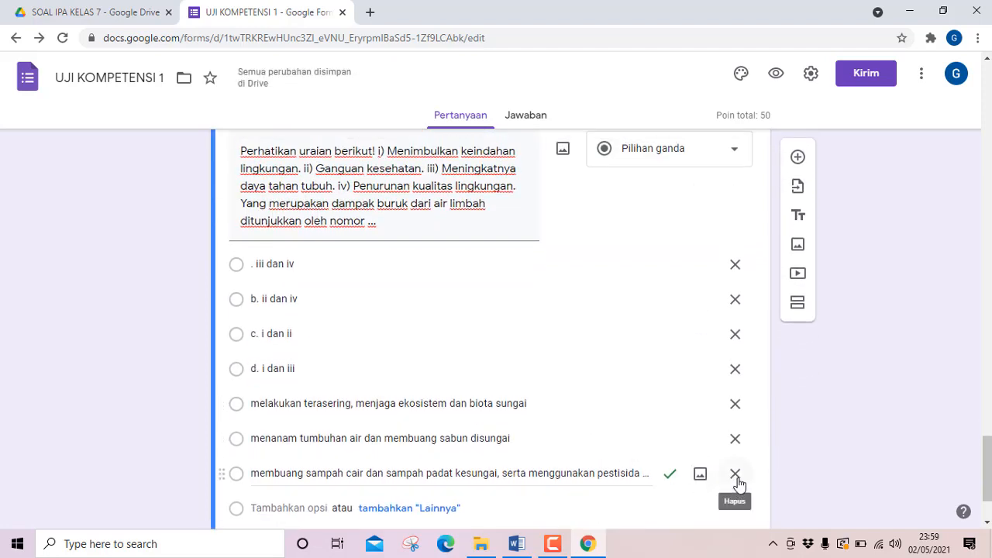
{"action": "left_click", "coordinate": [734, 440]}
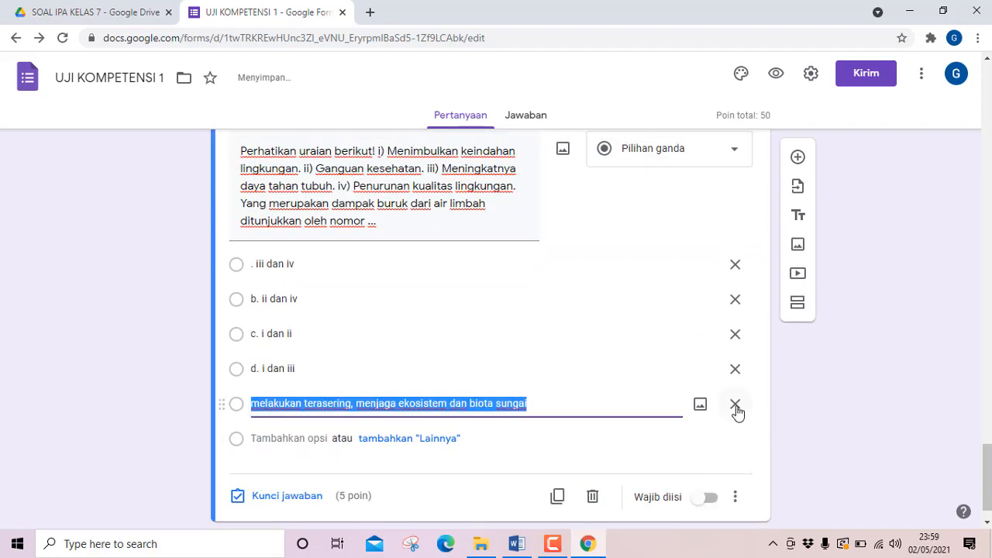
{"action": "left_click", "coordinate": [734, 404]}
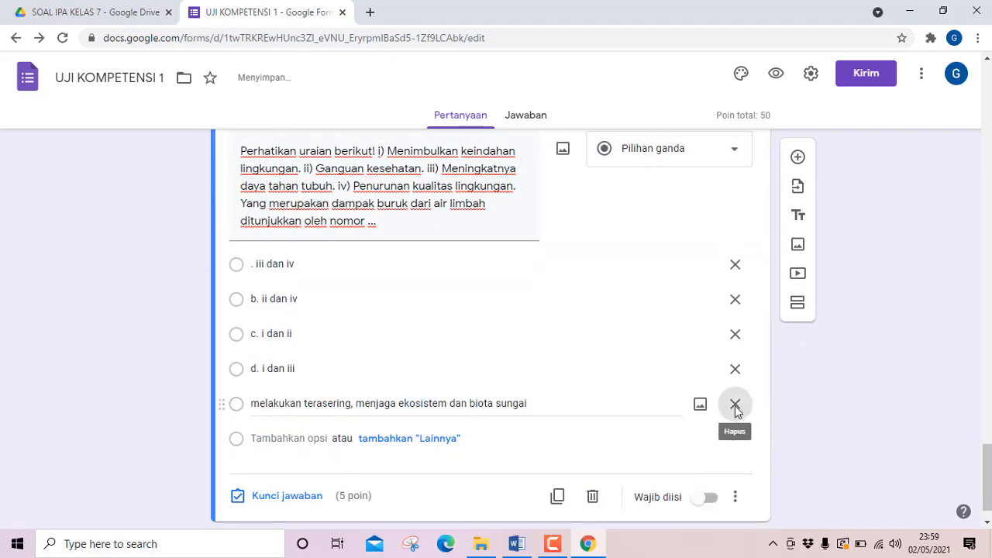
Remove the leftover ".", "b.", "c." and "d." prefixes from question 10's four answer options.
{"action": "left_click", "coordinate": [261, 299]}
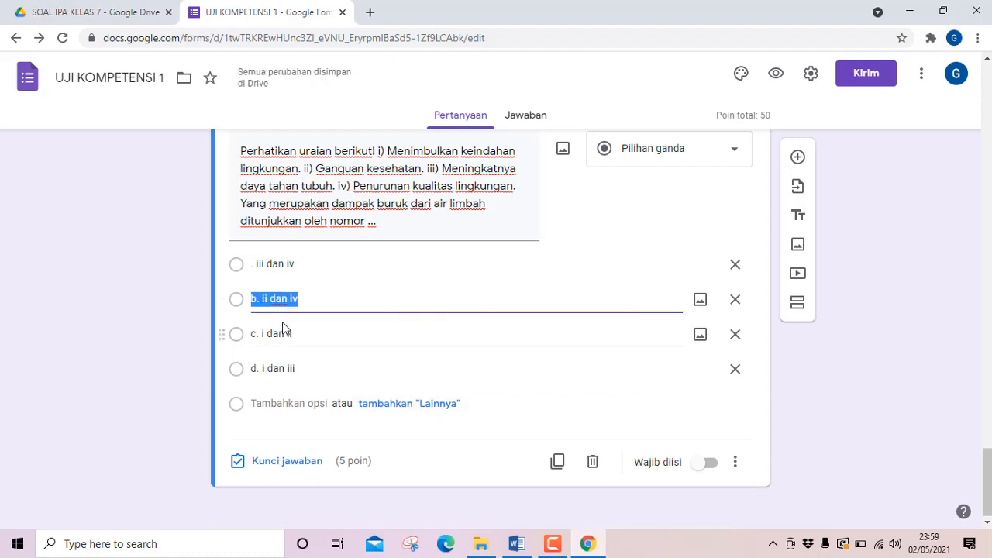
{"action": "left_click", "coordinate": [255, 267]}
{"action": "key", "text": "Left"}
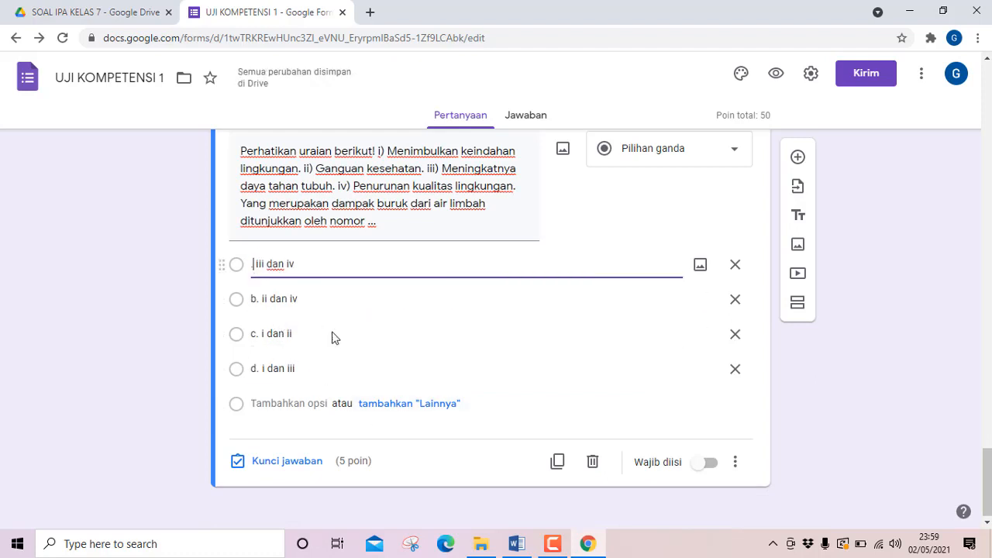
{"action": "key", "text": "Delete"}
{"action": "key", "text": "Delete"}
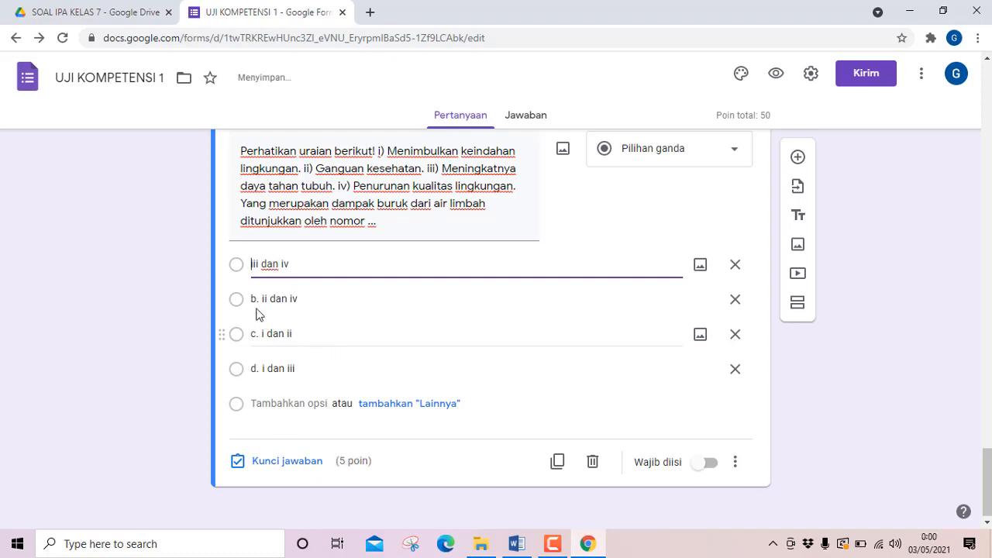
{"action": "left_click", "coordinate": [259, 300]}
{"action": "key", "text": "Left"}
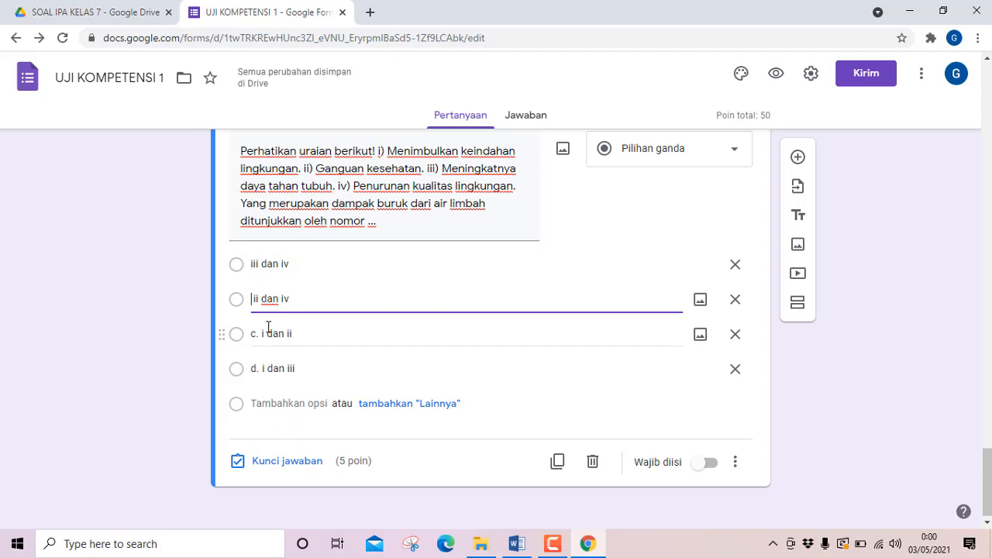
{"action": "key", "text": "Delete"}
{"action": "left_click", "coordinate": [255, 333]}
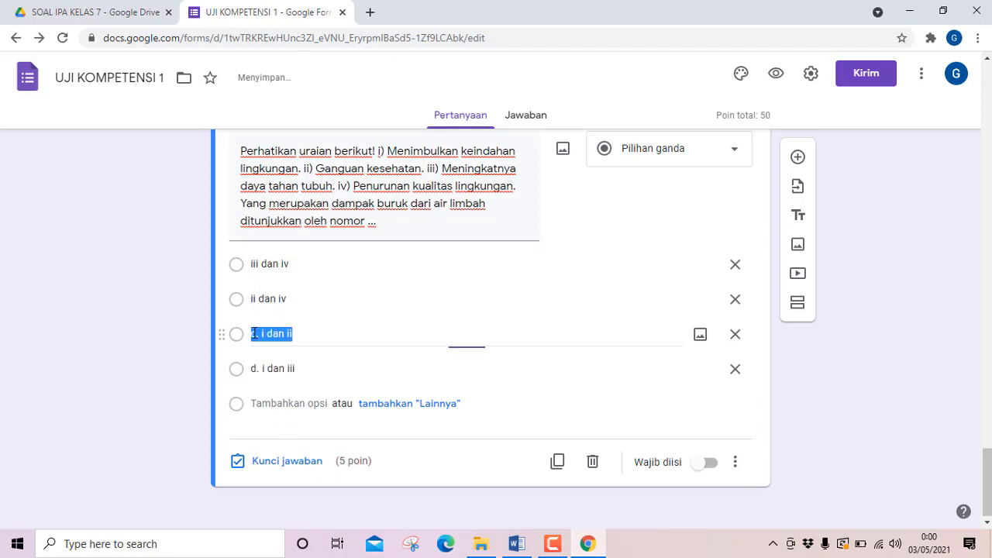
{"action": "key", "text": "Left"}
{"action": "key", "text": "Delete"}
{"action": "key", "text": "Delete"}
{"action": "key", "text": "Delete"}
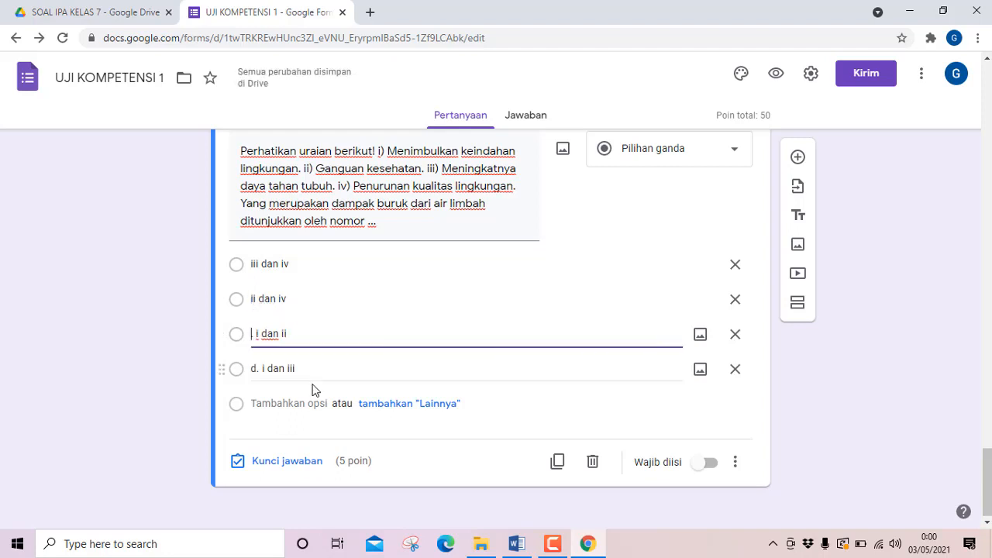
{"action": "left_click", "coordinate": [253, 371]}
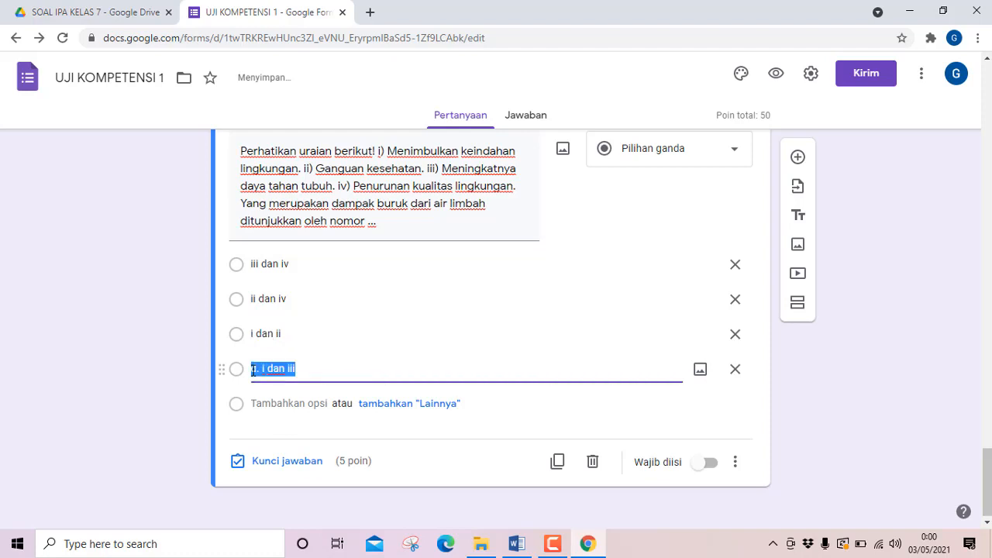
{"action": "key", "text": "Left"}
{"action": "key", "text": "Delete"}
{"action": "key", "text": "Delete"}
{"action": "key", "text": "Delete"}
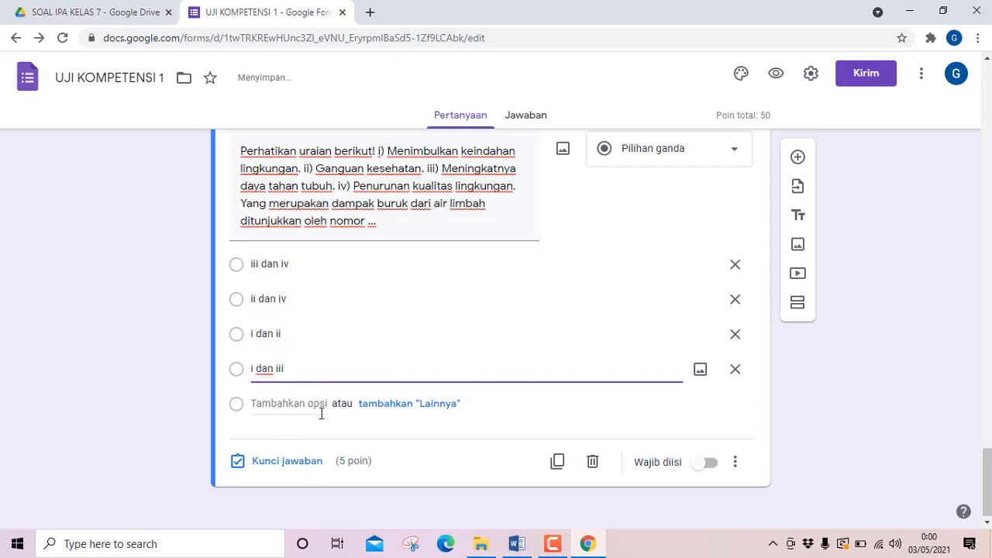
Check question 10's answer in Word and mark "ii dan iv" as the correct answer in the form's answer key.
{"action": "left_click", "coordinate": [516, 544]}
{"action": "left_click", "coordinate": [513, 545]}
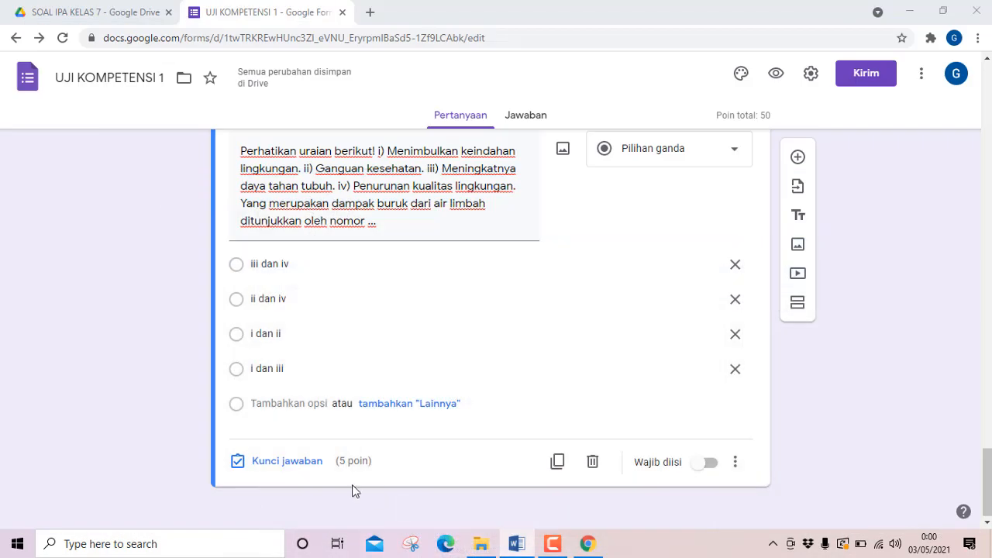
{"action": "left_click", "coordinate": [269, 460]}
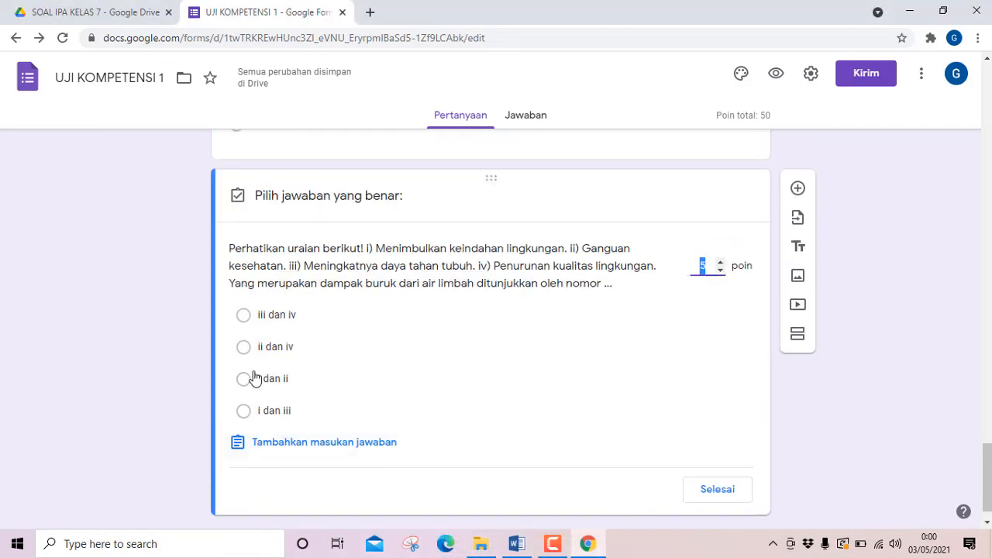
{"action": "left_click", "coordinate": [244, 348]}
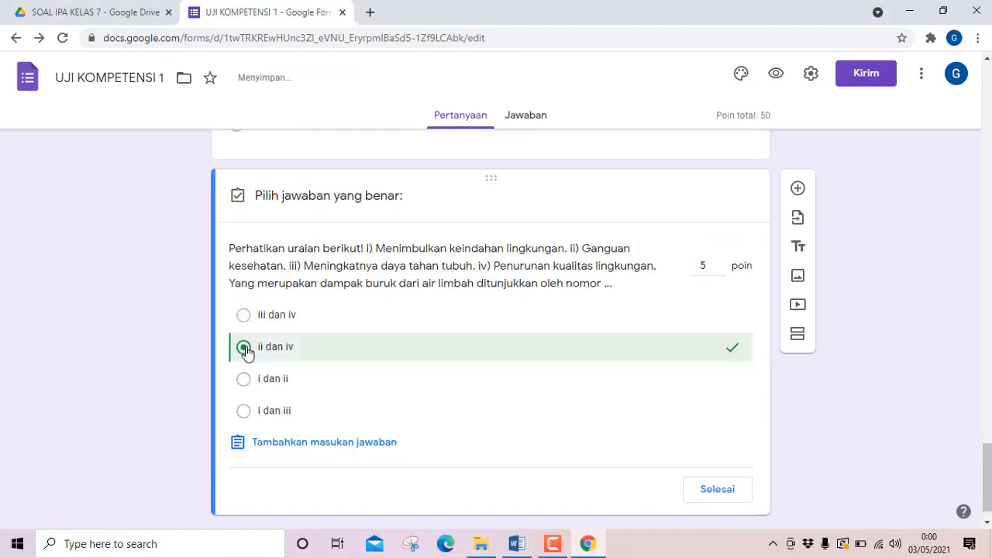
{"action": "left_click", "coordinate": [705, 491]}
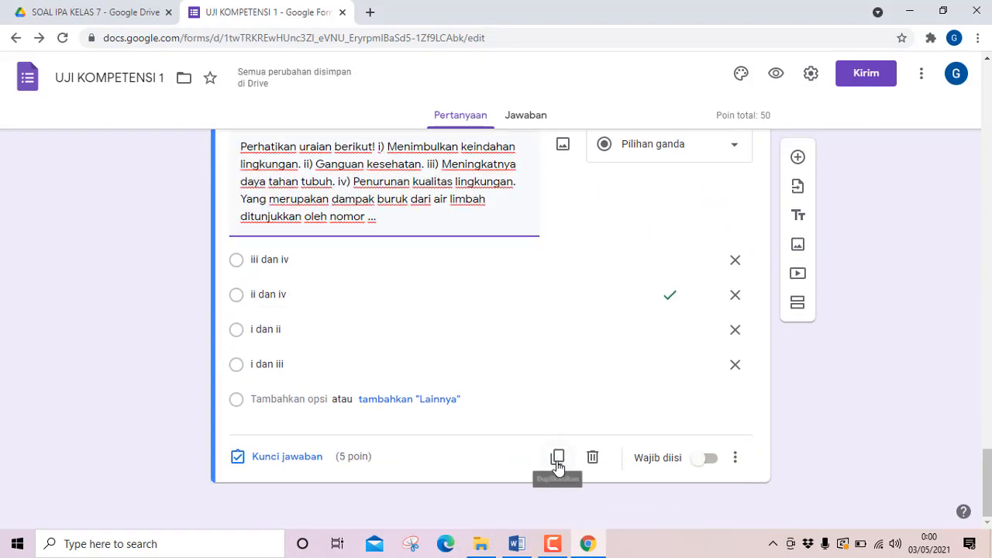
Duplicate question 10 and replace the copy's text with Word's question 11, "Agar limbah rumah tangga tidak mencemari lingkungan, maka sebaiknya limbah tersebut tidak ...".
{"action": "left_click", "coordinate": [558, 457]}
{"action": "left_click", "coordinate": [517, 543]}
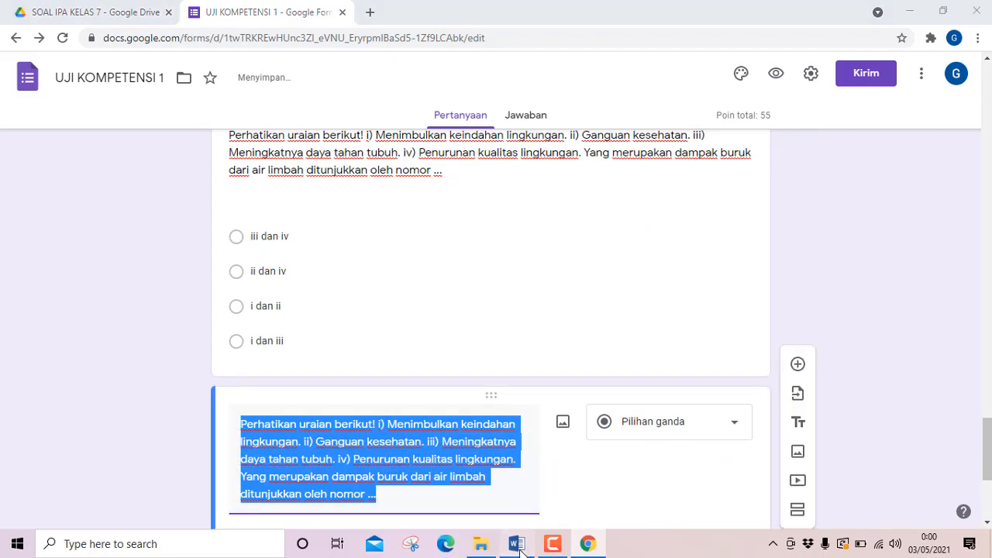
{"action": "scroll", "coordinate": [395, 429], "scroll_direction": "down", "scroll_amount": 3}
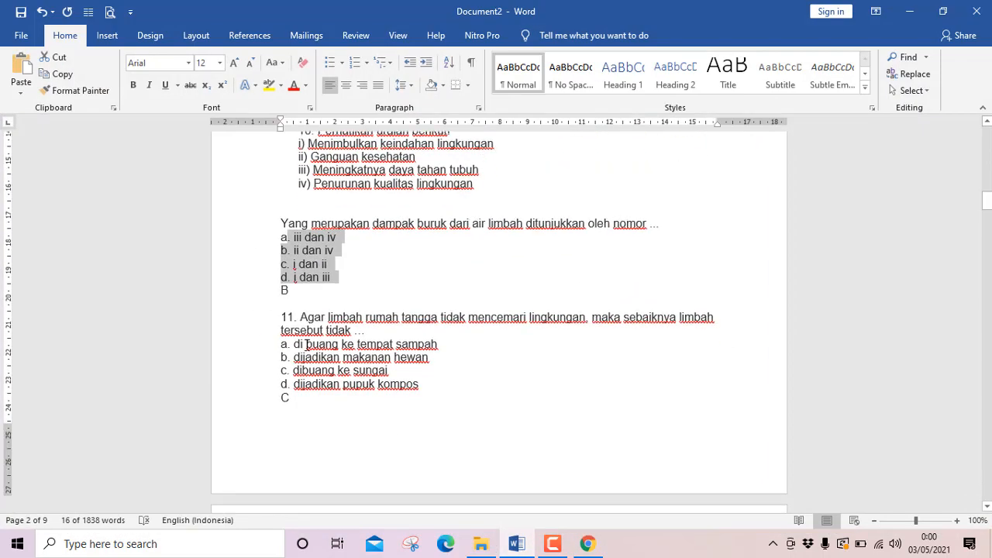
{"action": "left_click_drag", "start_coordinate": [301, 318], "coordinate": [395, 328]}
{"action": "key", "text": "ctrl+c"}
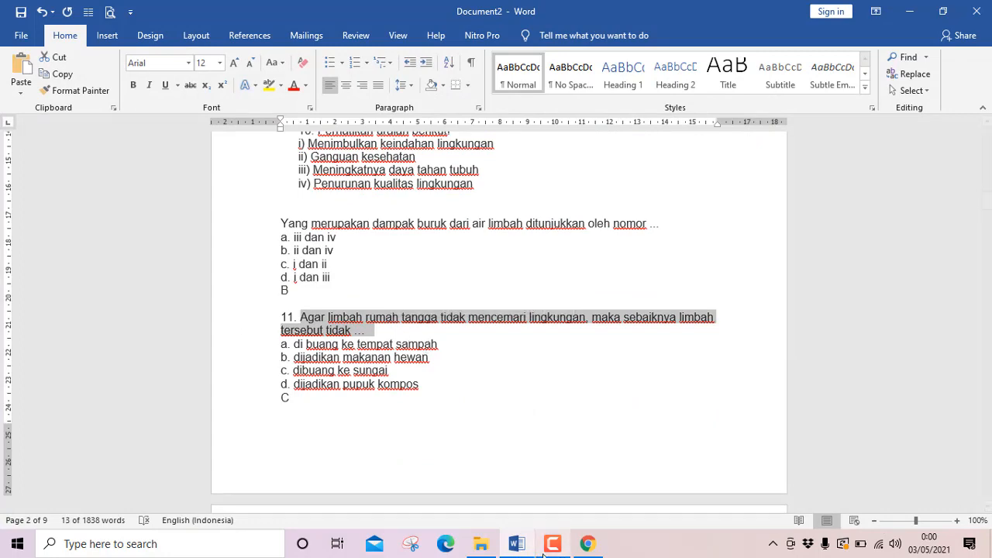
{"action": "left_click", "coordinate": [516, 543]}
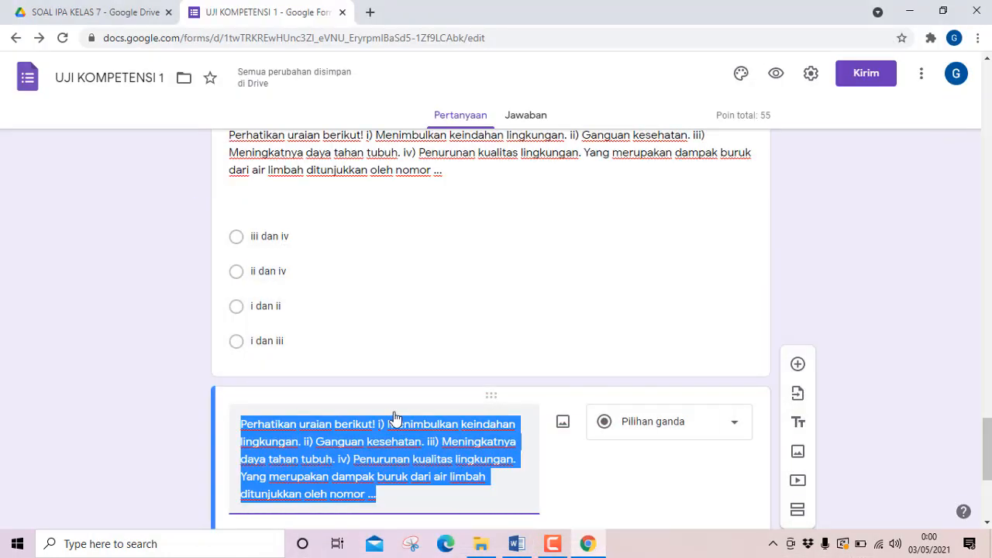
{"action": "key", "text": "ctrl+v"}
{"action": "scroll", "coordinate": [393, 414], "scroll_direction": "down", "scroll_amount": 3}
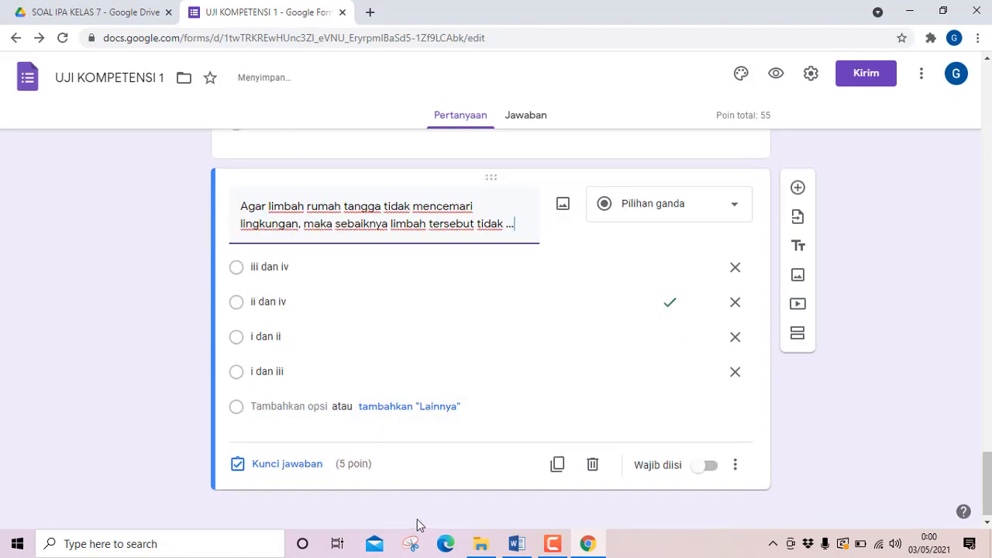
Copy question 11's four answer options from Word and paste them over the first option of the form's question 11.
{"action": "left_click", "coordinate": [516, 544]}
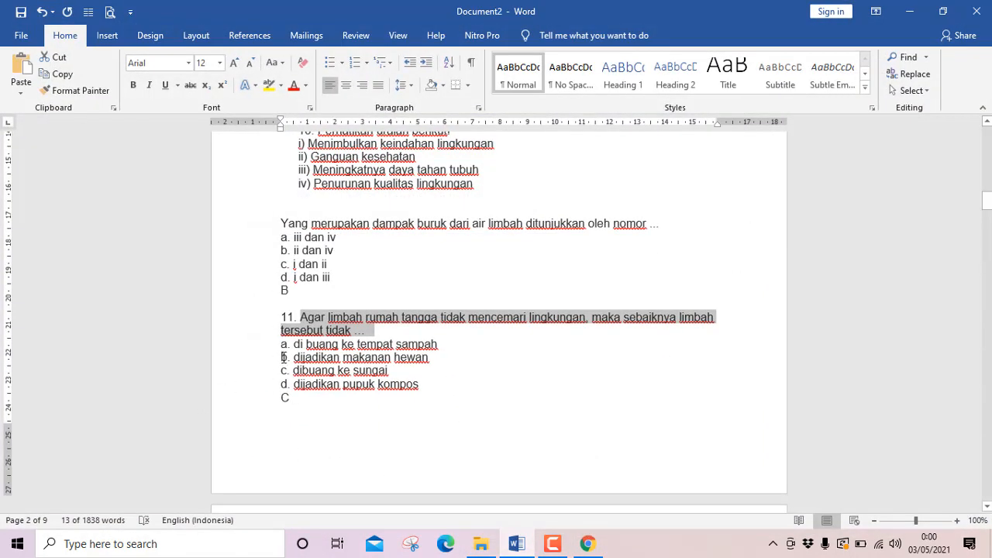
{"action": "left_click_drag", "start_coordinate": [294, 344], "coordinate": [426, 384]}
{"action": "key", "text": "ctrl+c"}
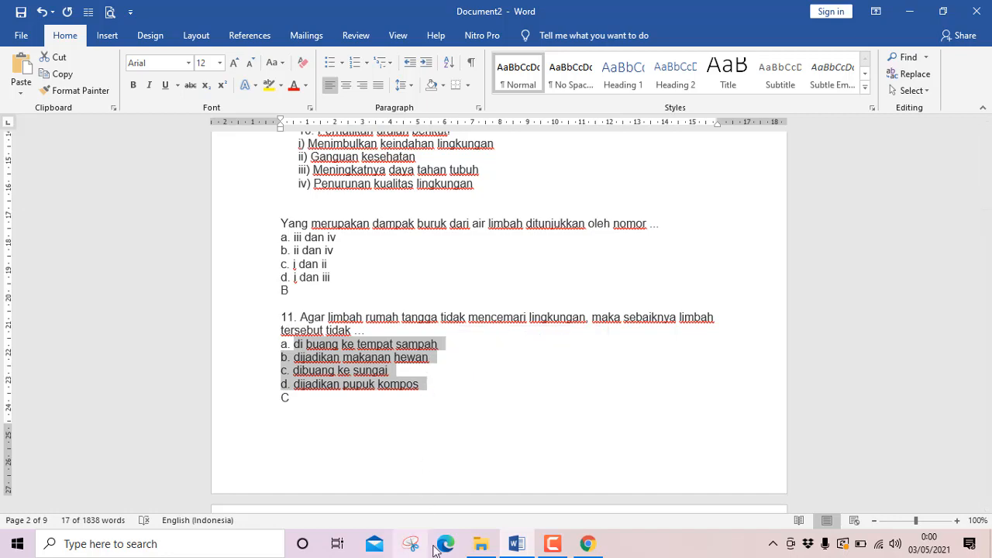
{"action": "left_click", "coordinate": [513, 544]}
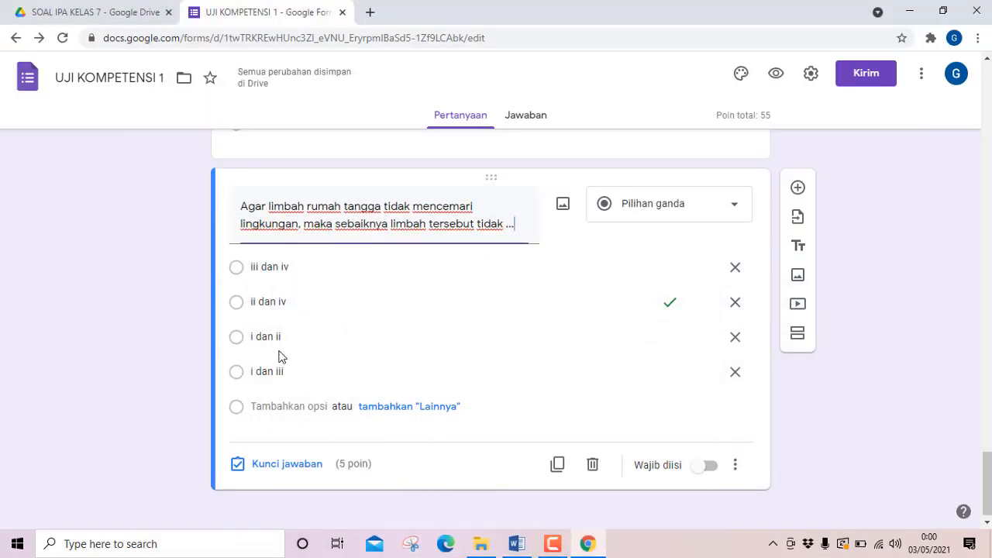
{"action": "left_click", "coordinate": [284, 273]}
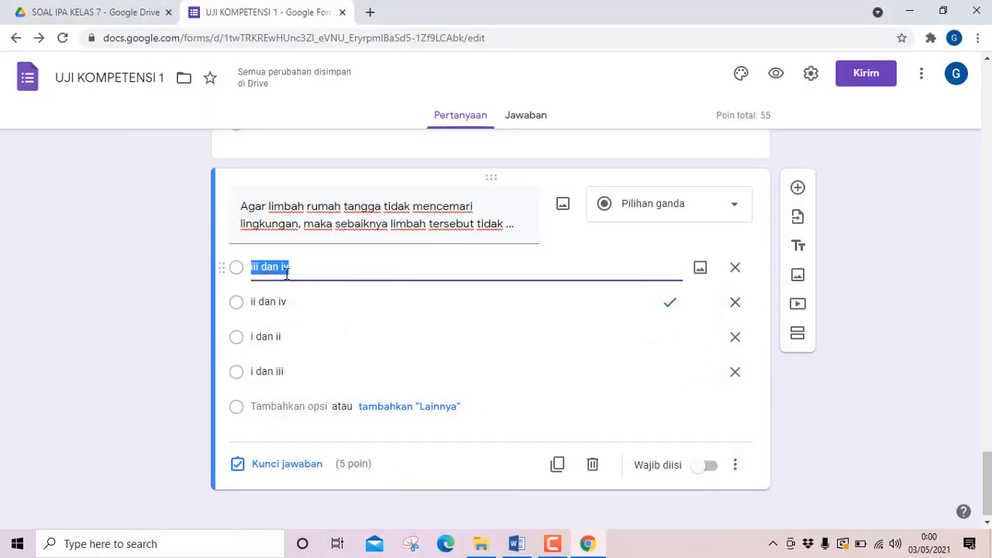
{"action": "key", "text": "ctrl+v"}
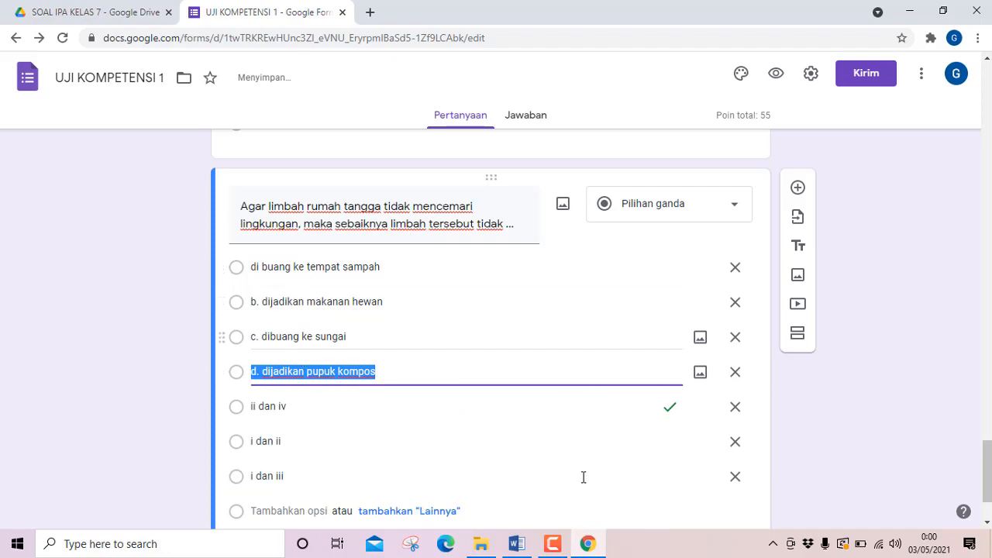
Delete the three leftover question 10 options below "d. dijadikan pupuk kompos".
{"action": "left_click", "coordinate": [735, 477]}
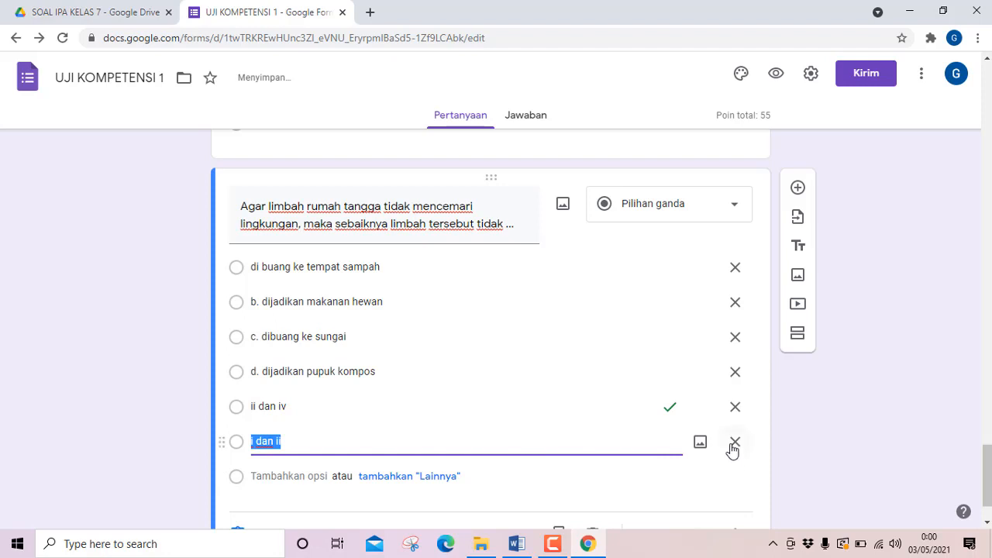
{"action": "left_click", "coordinate": [734, 442]}
{"action": "left_click", "coordinate": [735, 407]}
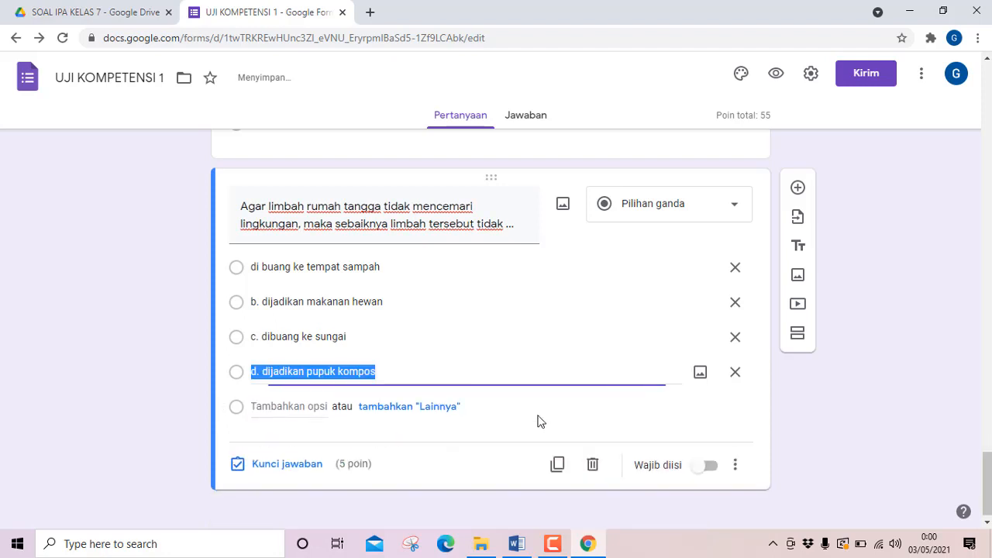
Remove the "b.", "c." and "d." prefixes from question 11's second, third and fourth answer options.
{"action": "left_click", "coordinate": [265, 301]}
{"action": "left_click", "coordinate": [265, 302]}
{"action": "key", "text": "BackSpace"}
{"action": "key", "text": "BackSpace"}
{"action": "key", "text": "BackSpace"}
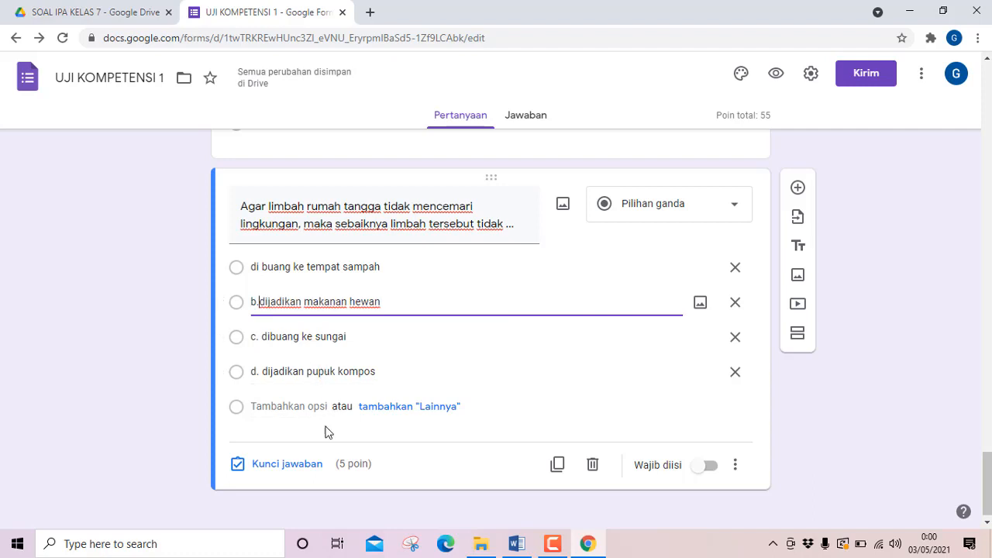
{"action": "left_click", "coordinate": [264, 338]}
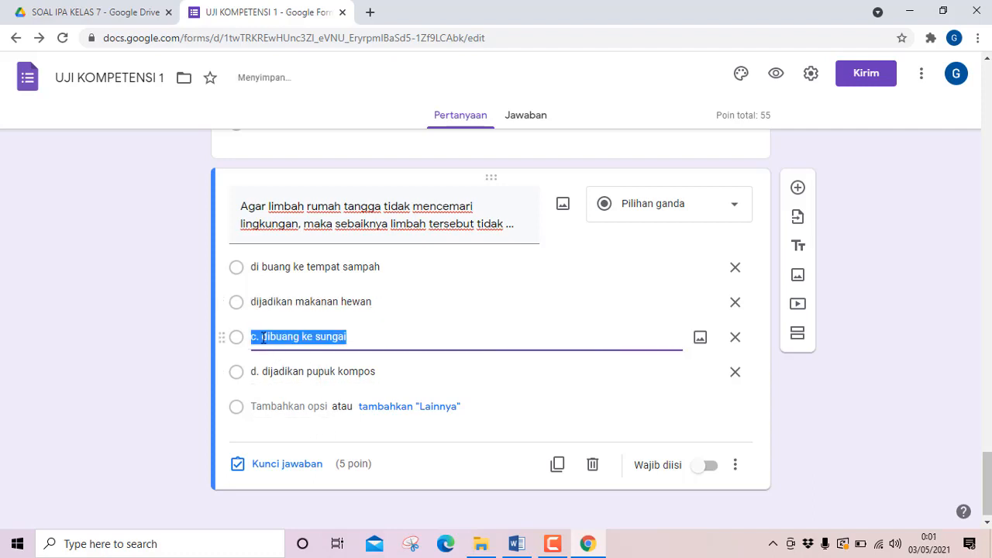
{"action": "left_click", "coordinate": [263, 338]}
{"action": "key", "text": "BackSpace"}
{"action": "key", "text": "BackSpace"}
{"action": "key", "text": "BackSpace"}
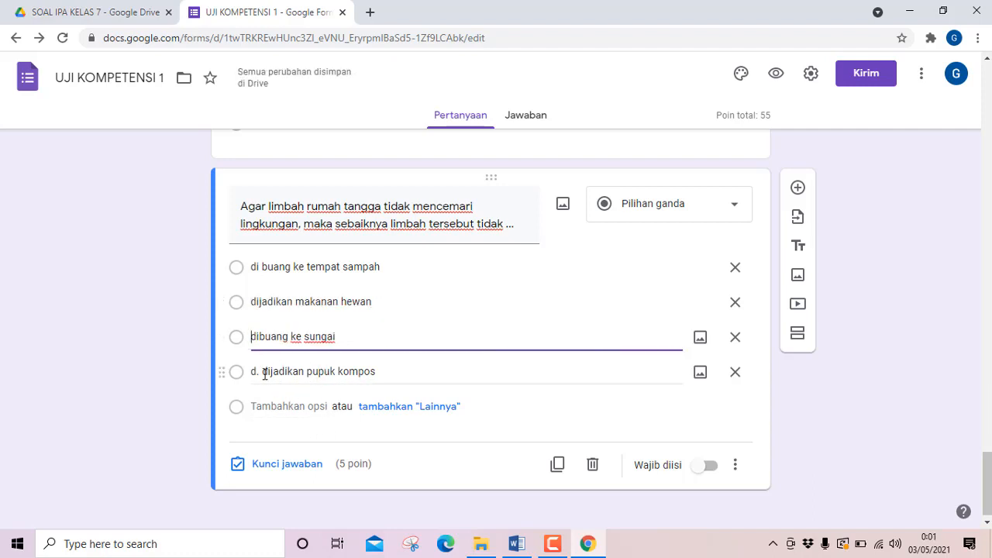
{"action": "left_click", "coordinate": [263, 372]}
{"action": "left_click", "coordinate": [263, 371]}
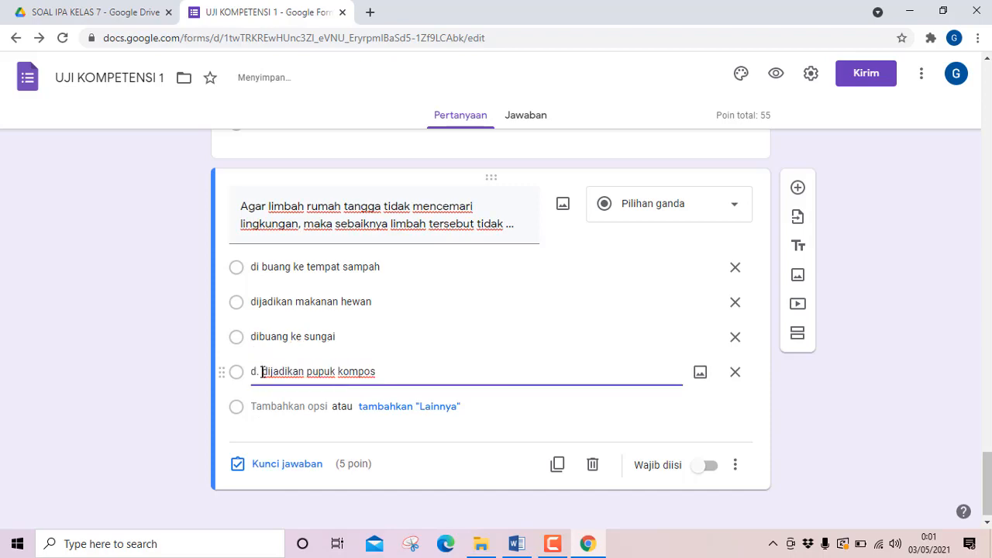
{"action": "key", "text": "BackSpace"}
{"action": "key", "text": "BackSpace"}
{"action": "key", "text": "BackSpace"}
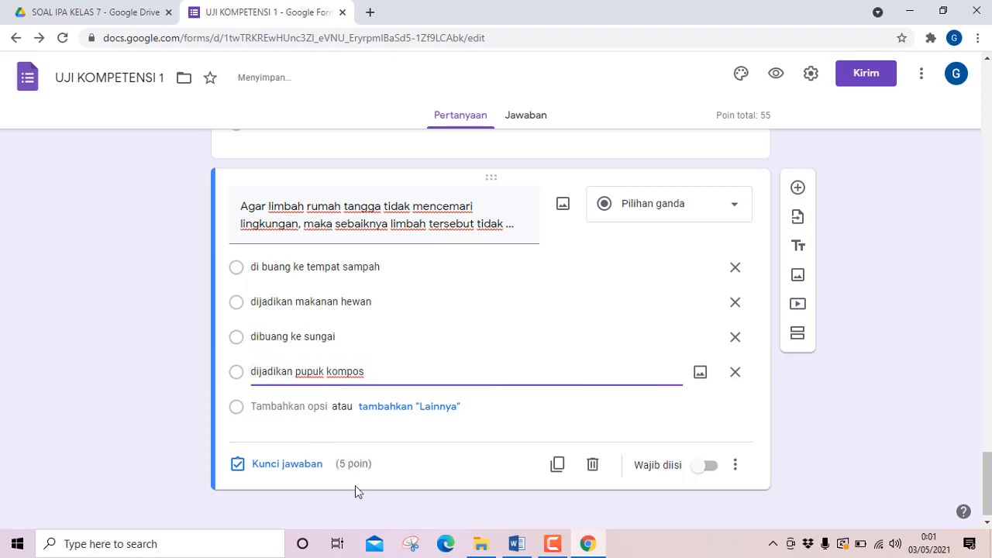
Check question 11's answer in Word and mark "dibuang ke sungai" as the correct answer in the form's answer key.
{"action": "left_click", "coordinate": [519, 545]}
{"action": "left_click", "coordinate": [521, 545]}
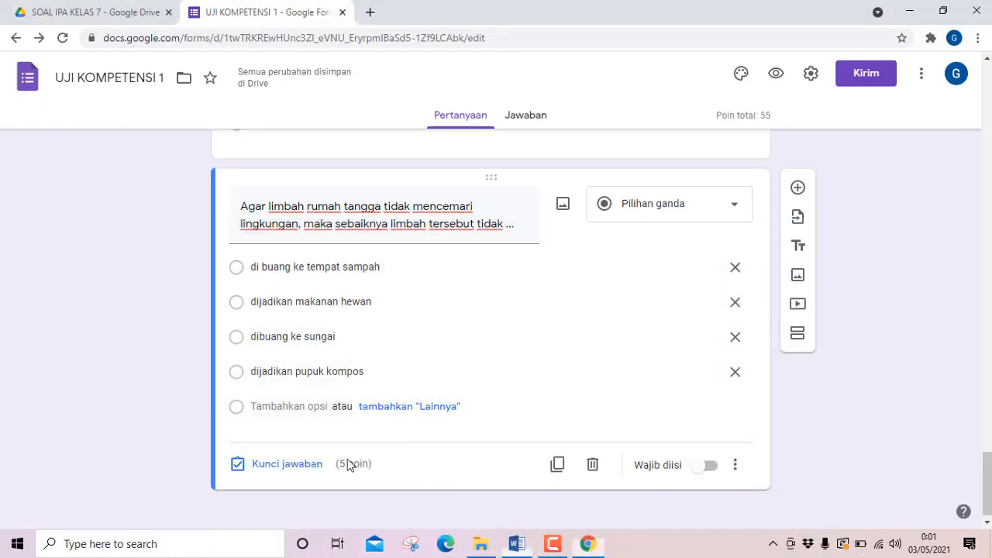
{"action": "left_click", "coordinate": [261, 468]}
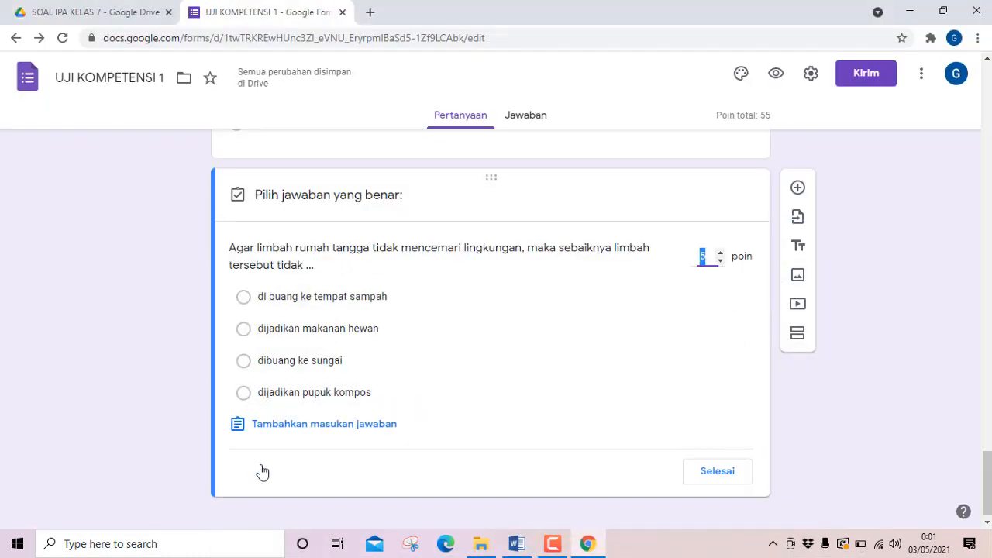
{"action": "left_click", "coordinate": [244, 362]}
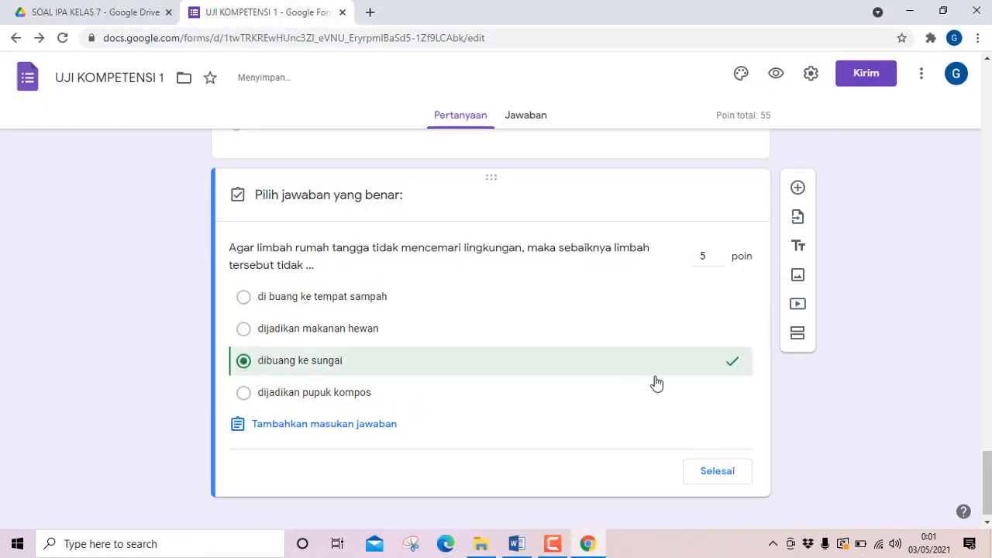
{"action": "left_click", "coordinate": [709, 474]}
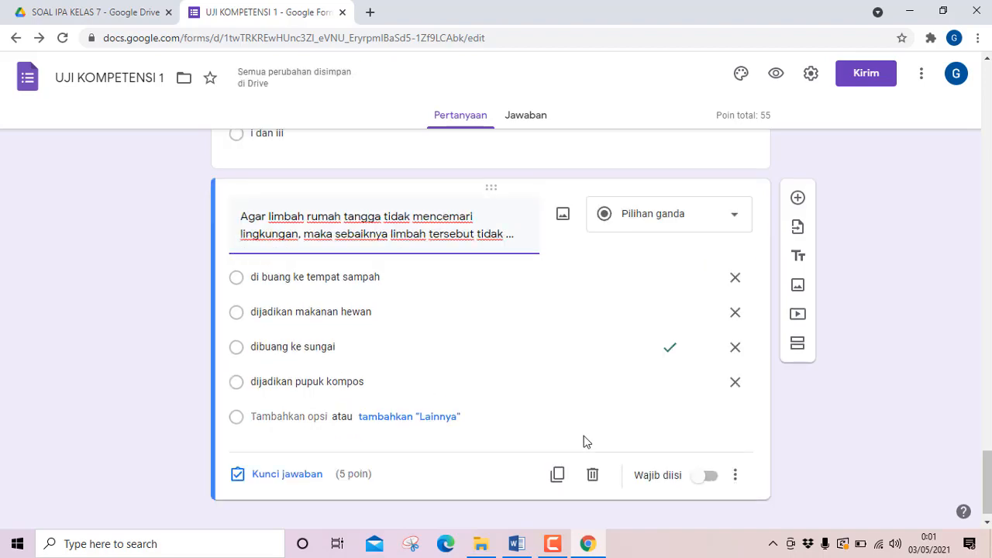
Duplicate question 11 in the form and replace the copy's question text with question 12's text copied from Word.
{"action": "left_click", "coordinate": [558, 475]}
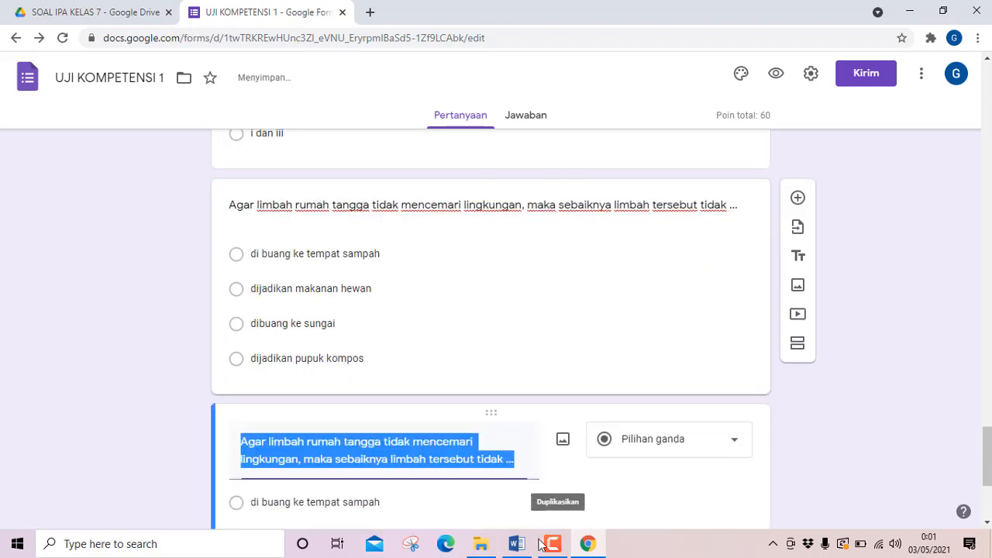
{"action": "key", "text": "alt+Tab"}
{"action": "scroll", "coordinate": [395, 463], "scroll_direction": "down", "scroll_amount": 5}
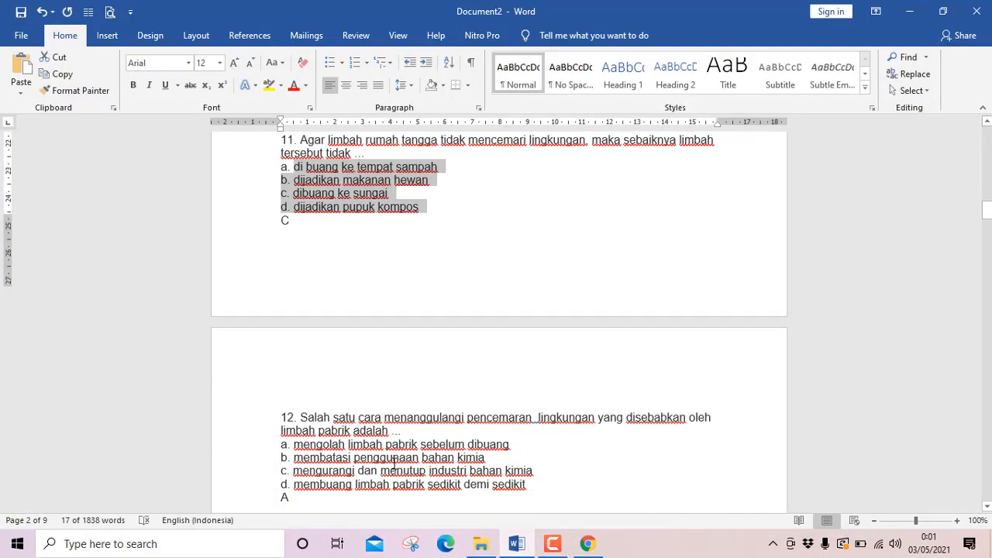
{"action": "left_click_drag", "start_coordinate": [302, 350], "coordinate": [416, 364]}
{"action": "key", "text": "ctrl+c"}
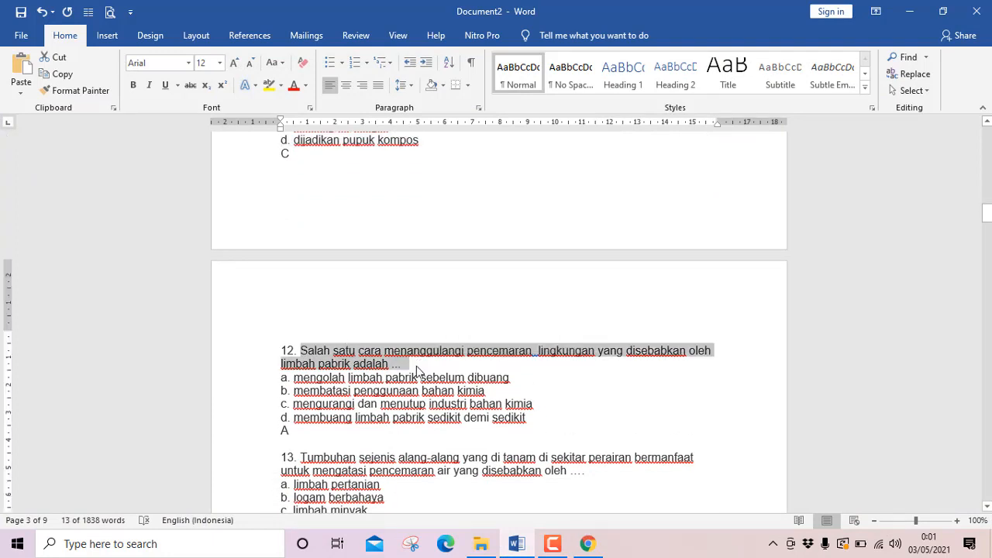
{"action": "left_click", "coordinate": [517, 543]}
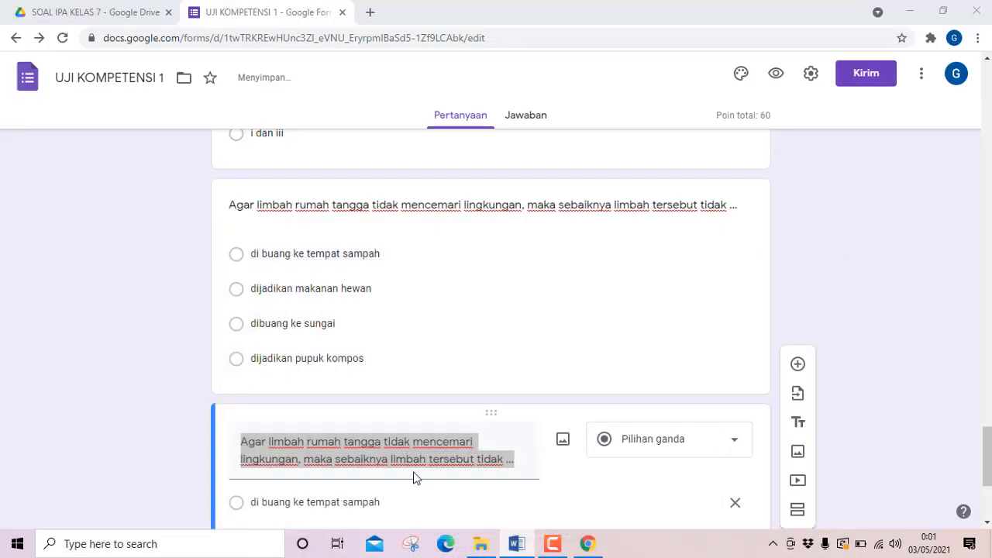
{"action": "key", "text": "ctrl+v"}
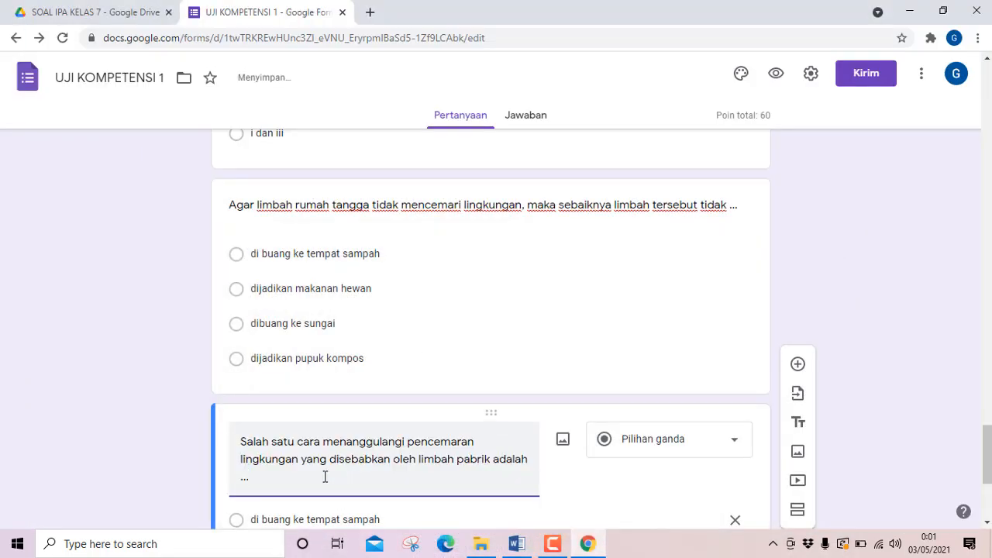
Copy question 12's answer options and answer letter from Word and paste them over the first option of the form's question 12.
{"action": "scroll", "coordinate": [326, 476], "scroll_direction": "down", "scroll_amount": 1}
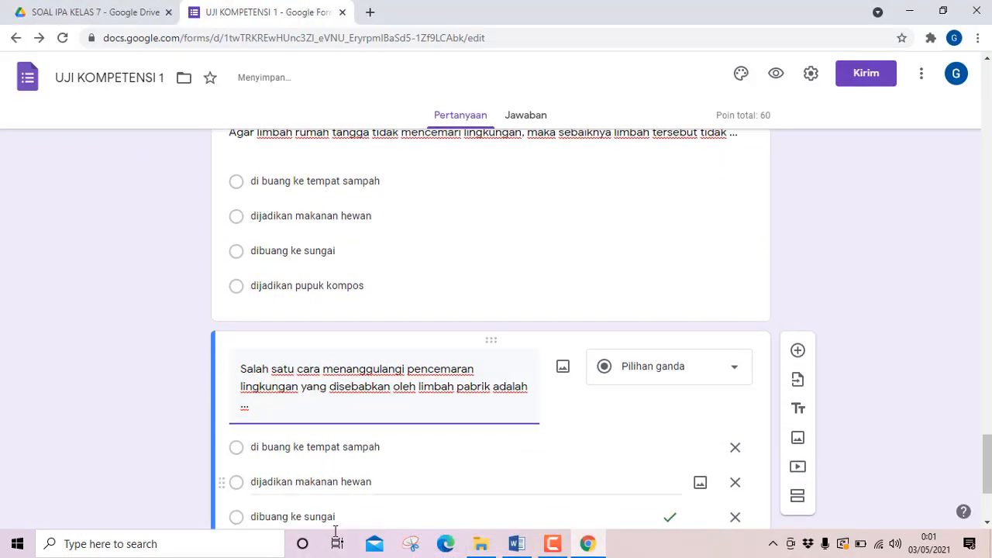
{"action": "left_click", "coordinate": [503, 543]}
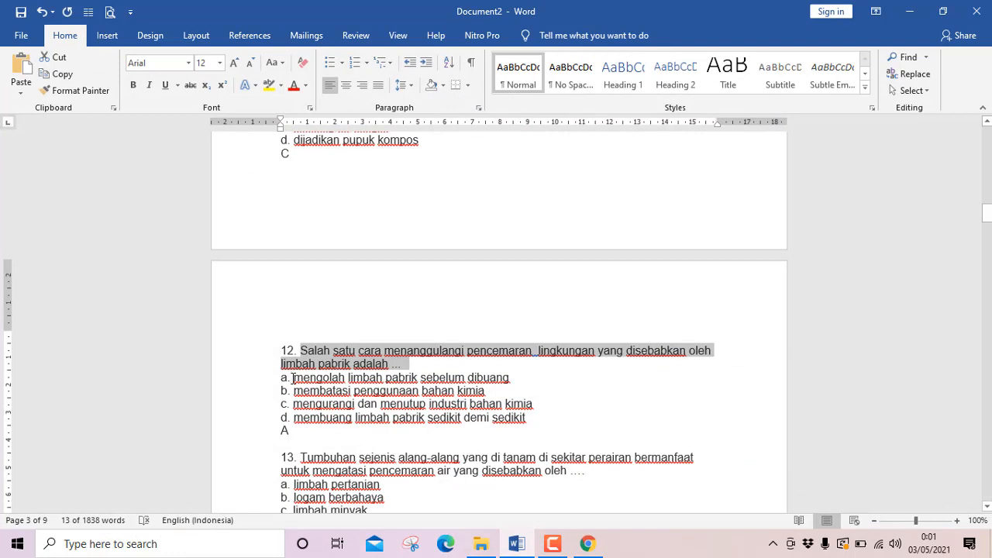
{"action": "left_click_drag", "start_coordinate": [292, 378], "coordinate": [542, 431]}
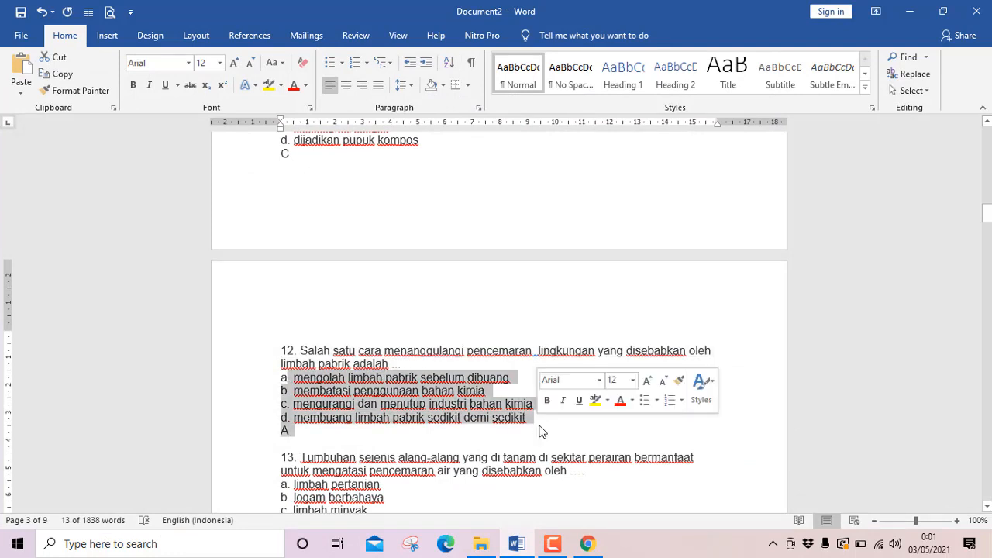
{"action": "left_click", "coordinate": [517, 543]}
{"action": "left_click", "coordinate": [304, 444]}
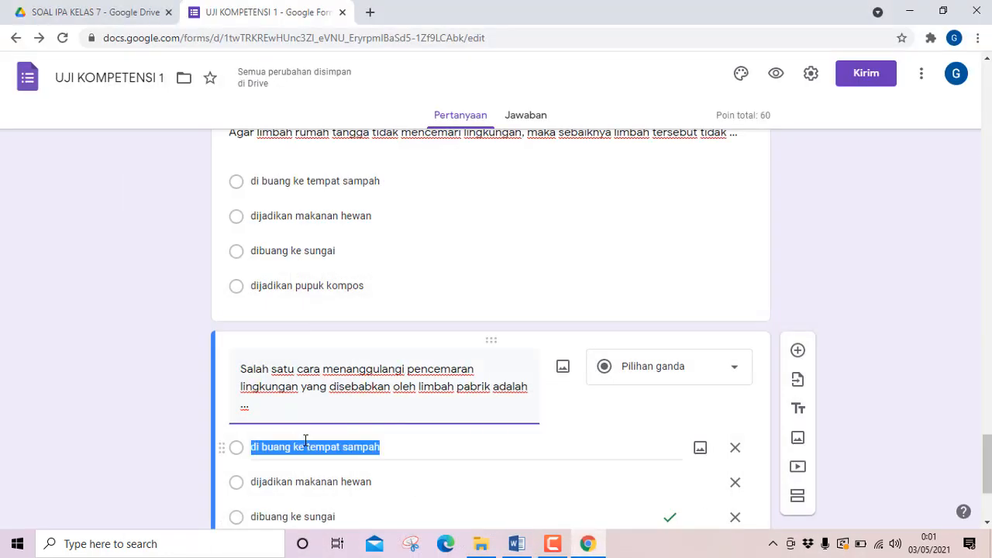
{"action": "type", "text": ". mengolah limbah pabrik sebelum dibuang b. membatasi penggunaan bahan kimia c. mengurangi dan menutup industri bahan kimia d. membuang limbah pabrik sedikit demi sedikit A"}
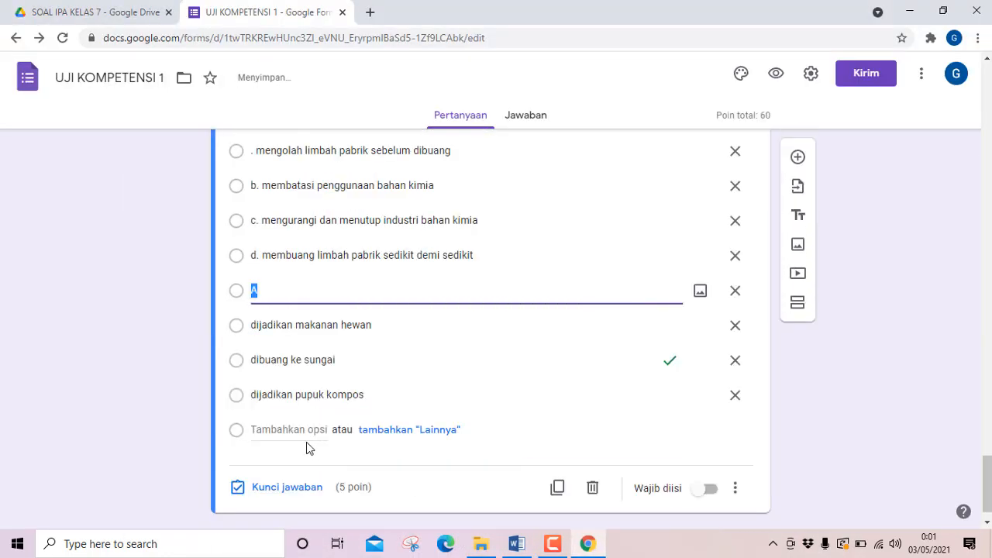
Delete the three leftover question 11 options and the stray "A" option below "d. membuang limbah pabrik sedikit demi sedikit".
{"action": "left_click", "coordinate": [714, 398]}
{"action": "left_click", "coordinate": [736, 365]}
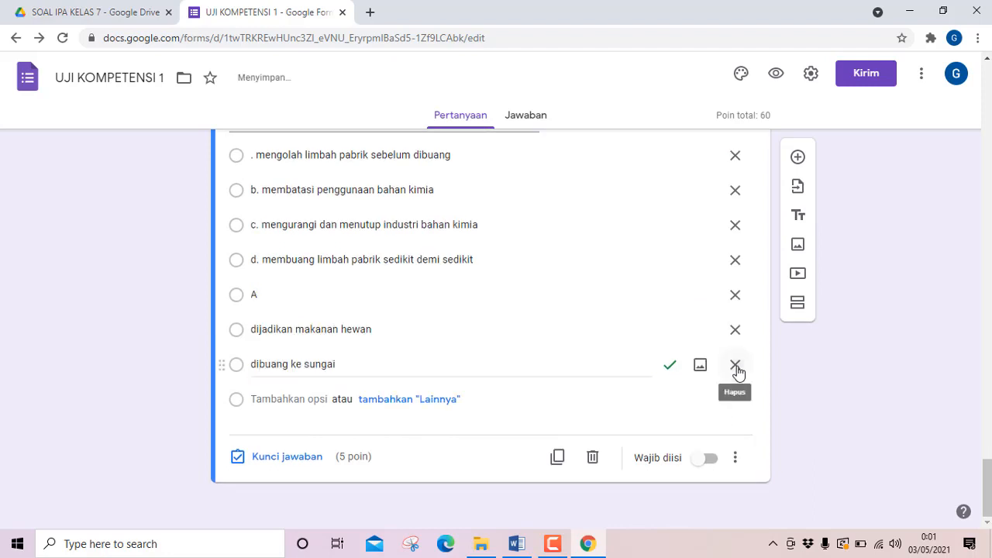
{"action": "left_click", "coordinate": [735, 368]}
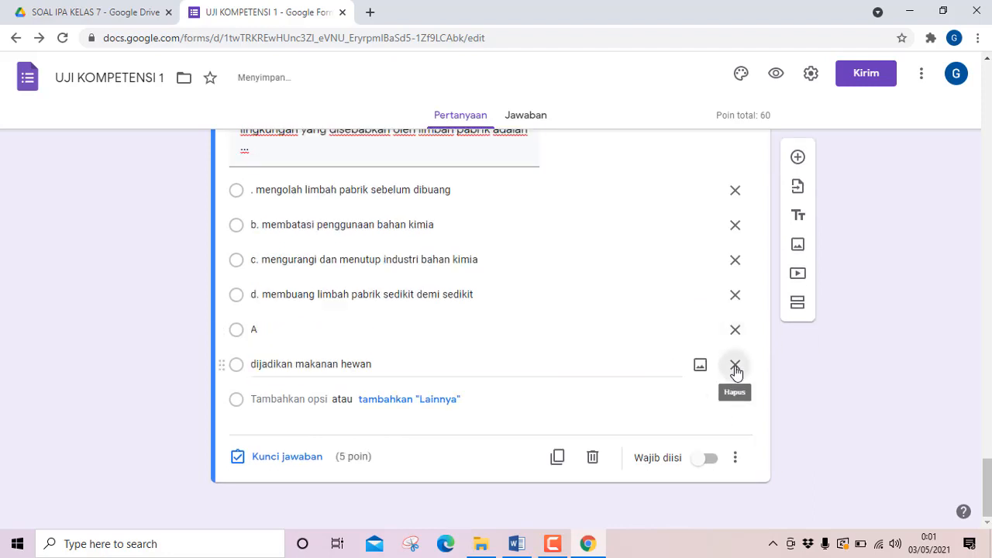
{"action": "left_click", "coordinate": [735, 368]}
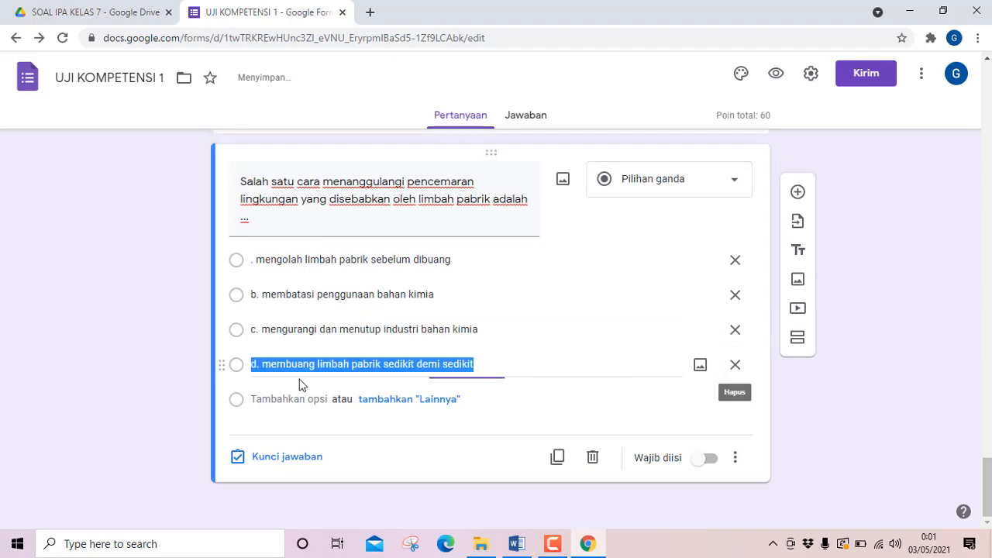
Remove the "d." and "c." prefixes from question 12's fourth and third answer options.
{"action": "left_click", "coordinate": [262, 368]}
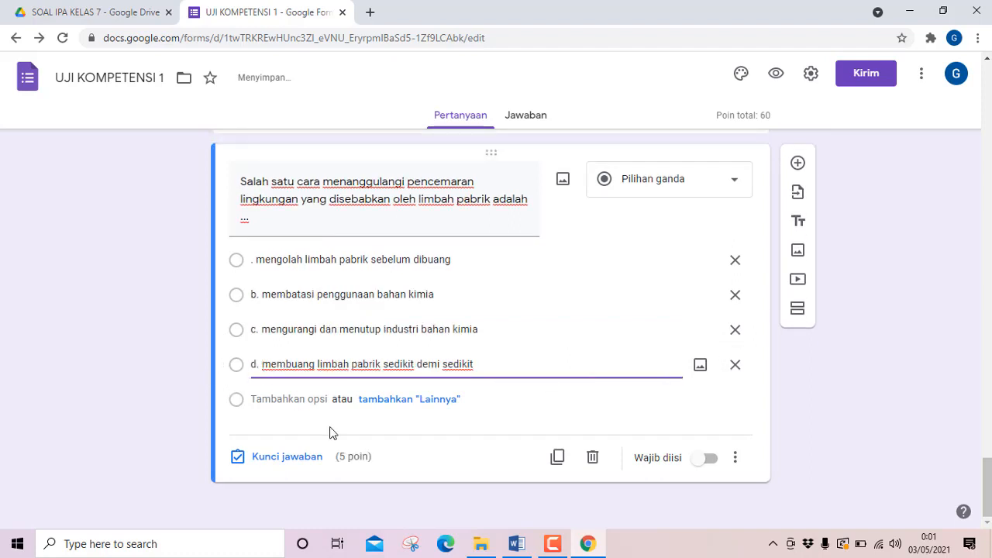
{"action": "key", "text": "BackSpace"}
{"action": "key", "text": "BackSpace"}
{"action": "key", "text": "BackSpace"}
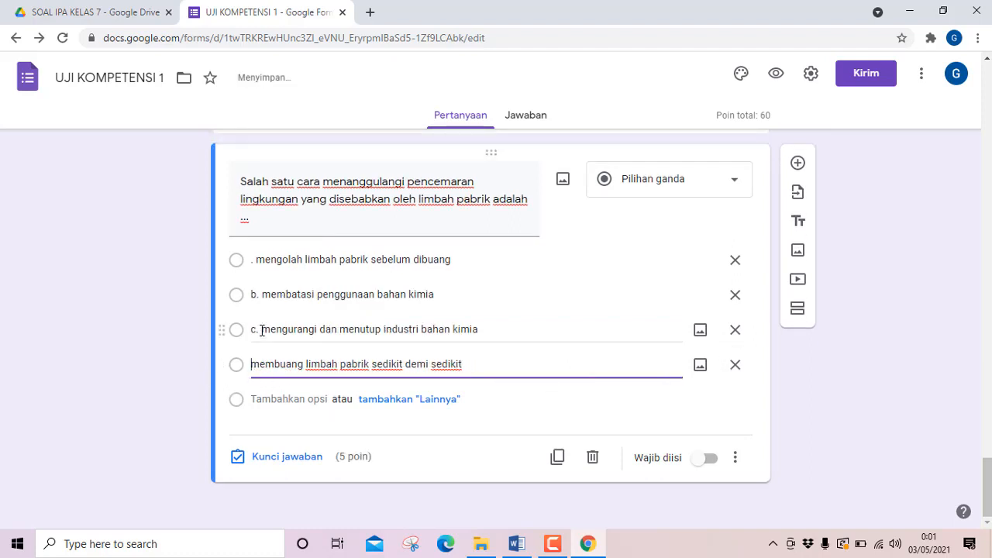
{"action": "left_click", "coordinate": [262, 330]}
{"action": "left_click", "coordinate": [262, 330]}
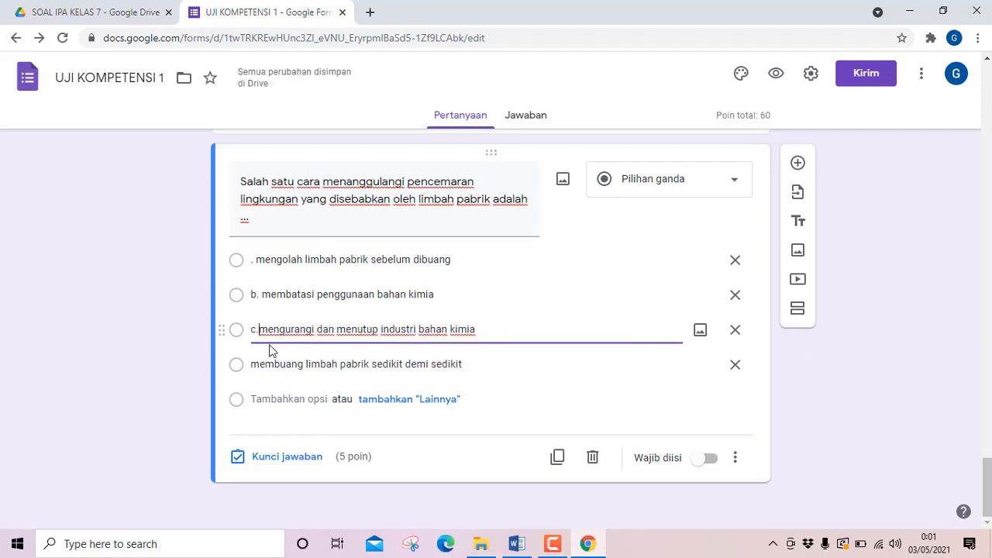
{"action": "key", "text": "BackSpace"}
{"action": "key", "text": "BackSpace"}
{"action": "key", "text": "BackSpace"}
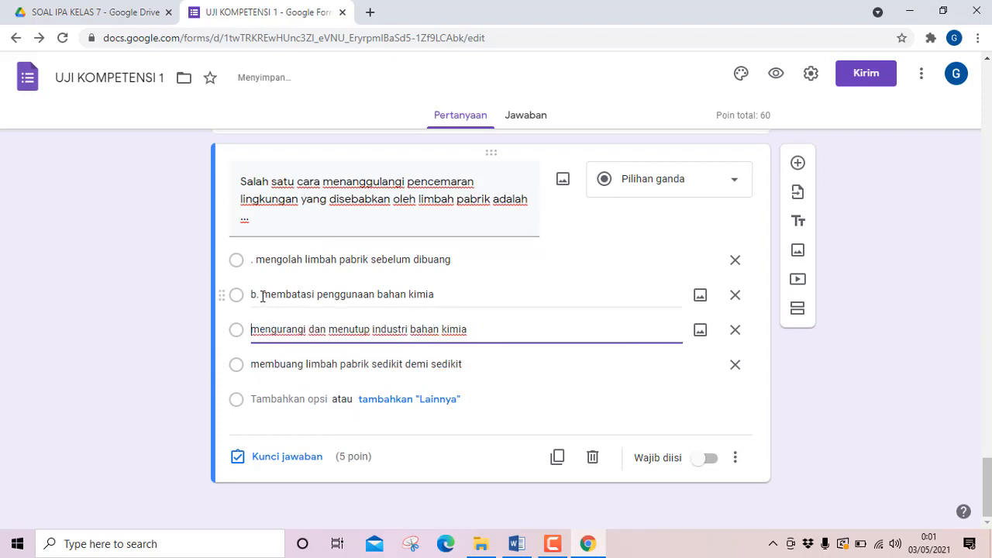
Remove the "b." prefix from question 12's second option and the leading period from its first option.
{"action": "left_click", "coordinate": [263, 296]}
{"action": "left_click", "coordinate": [262, 296]}
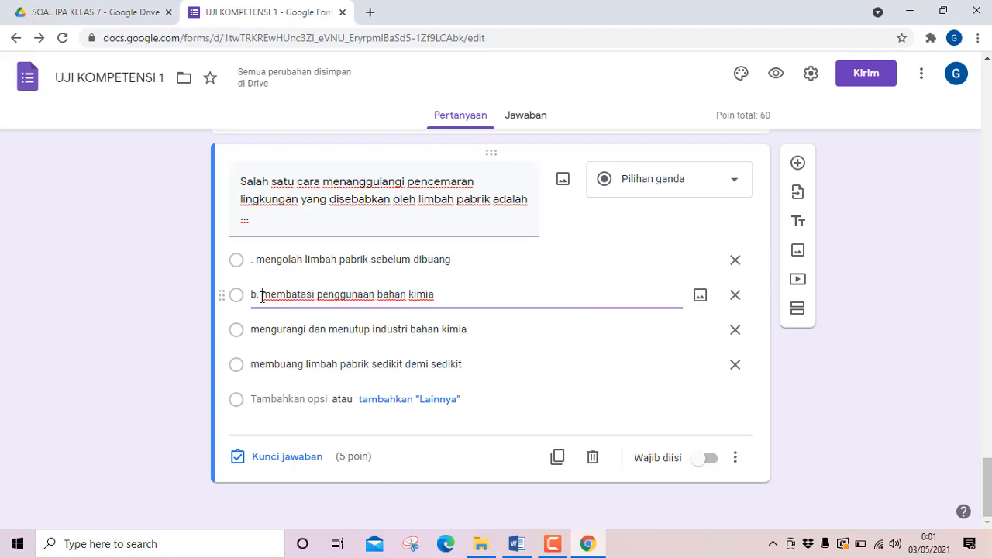
{"action": "key", "text": "BackSpace"}
{"action": "key", "text": "BackSpace"}
{"action": "key", "text": "BackSpace"}
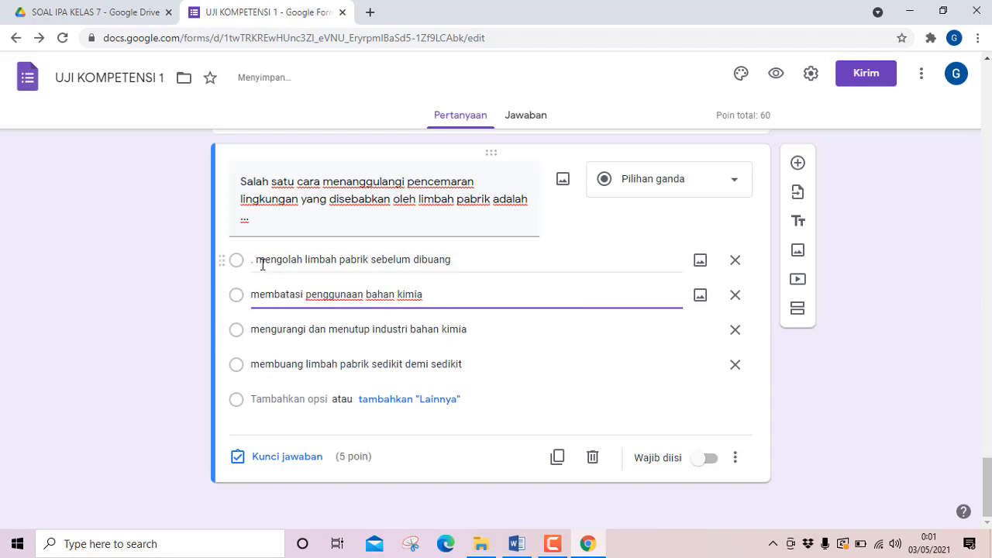
{"action": "left_click", "coordinate": [257, 262]}
{"action": "left_click", "coordinate": [257, 262]}
{"action": "key", "text": "BackSpace"}
{"action": "key", "text": "BackSpace"}
{"action": "key", "text": "BackSpace"}
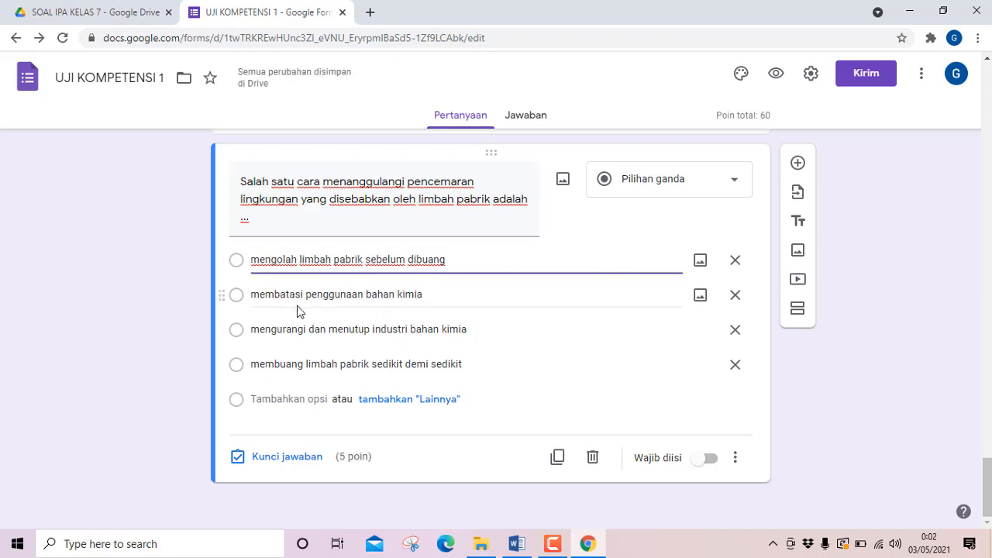
Mark "mengolah limbah pabrik sebelum dibuang" as the correct answer in question 12's answer key.
{"action": "left_click", "coordinate": [268, 457]}
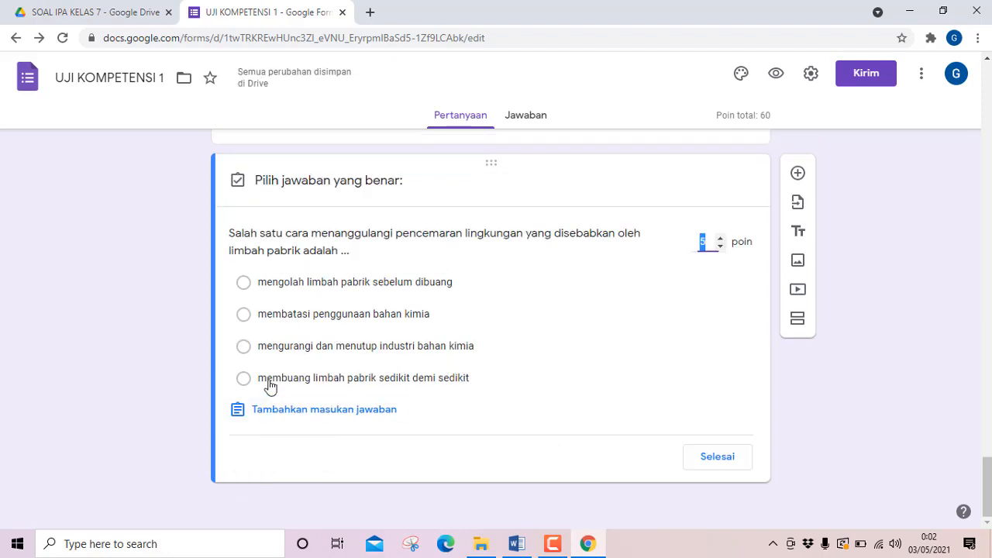
{"action": "left_click", "coordinate": [243, 283]}
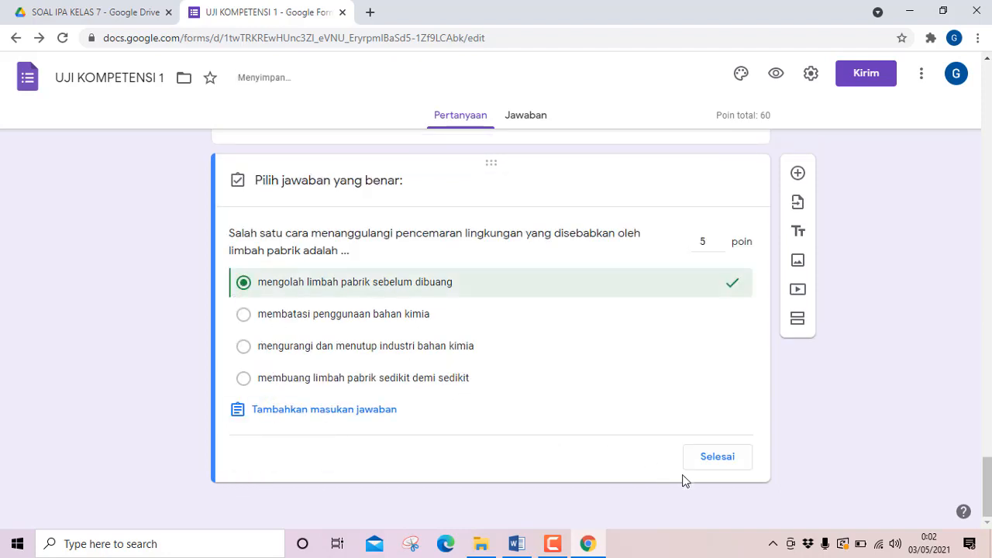
{"action": "left_click", "coordinate": [716, 457]}
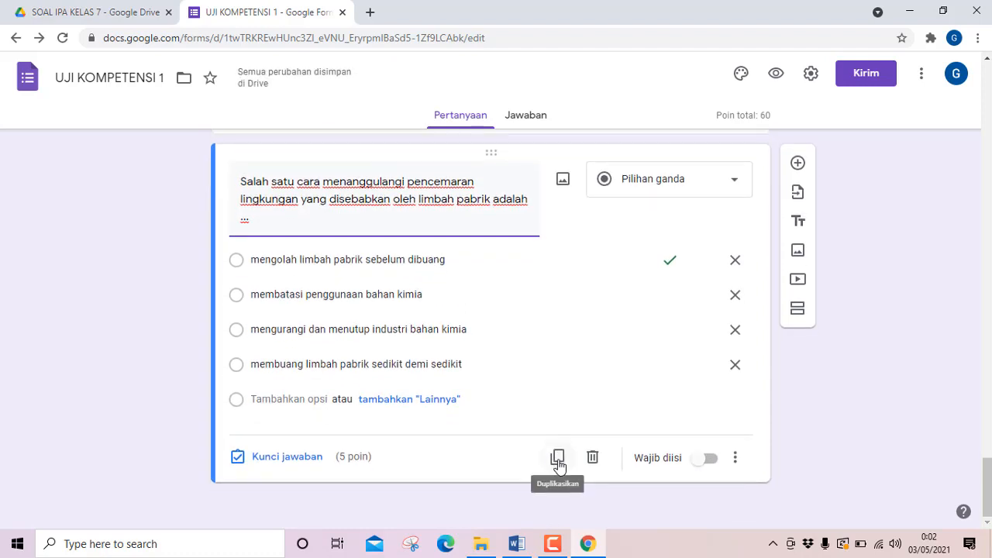
Duplicate question 12 in the form and replace the copy's question text with question 13's text copied from Word.
{"action": "left_click", "coordinate": [558, 465]}
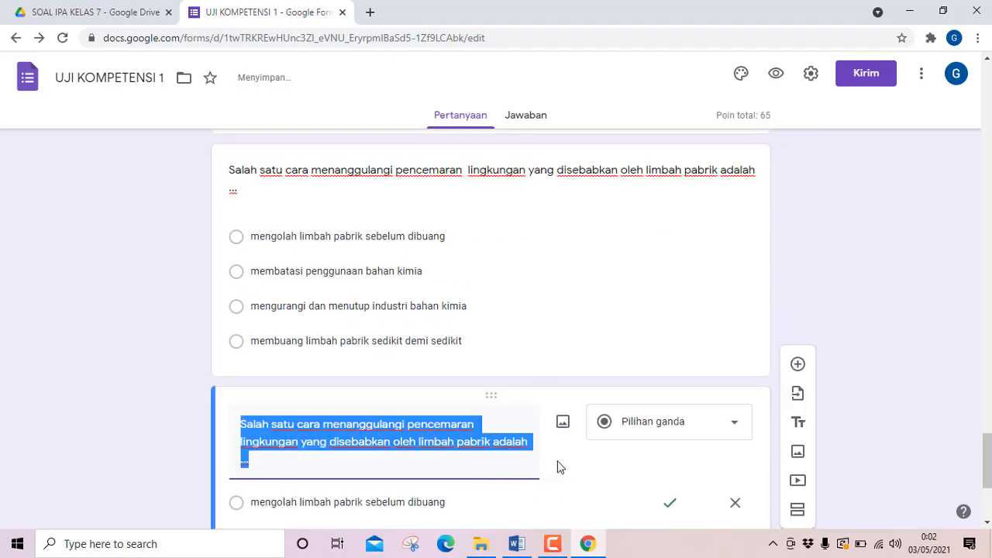
{"action": "left_click", "coordinate": [517, 543]}
{"action": "scroll", "coordinate": [355, 392], "scroll_direction": "down", "scroll_amount": 3}
{"action": "scroll", "coordinate": [355, 391], "scroll_direction": "down", "scroll_amount": 1}
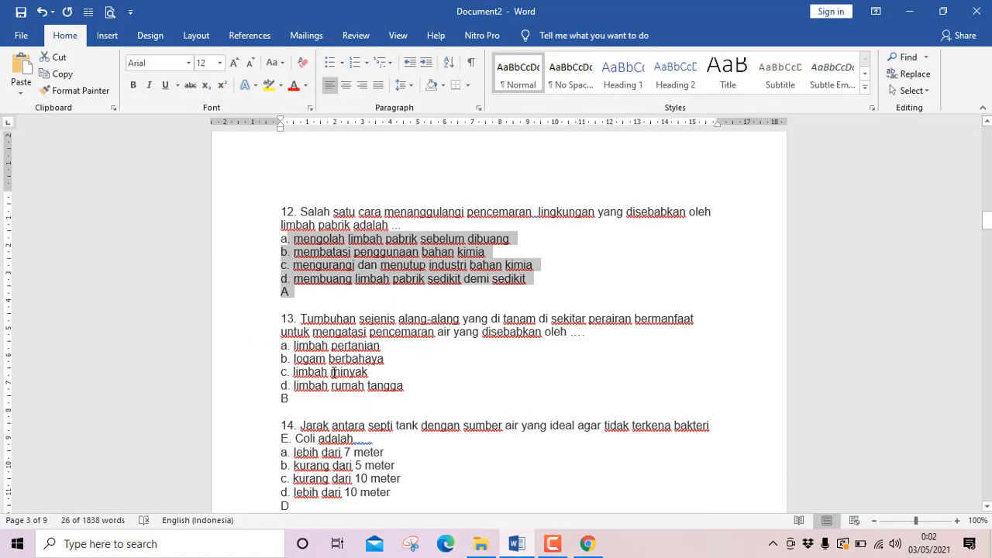
{"action": "left_click_drag", "start_coordinate": [301, 318], "coordinate": [602, 333]}
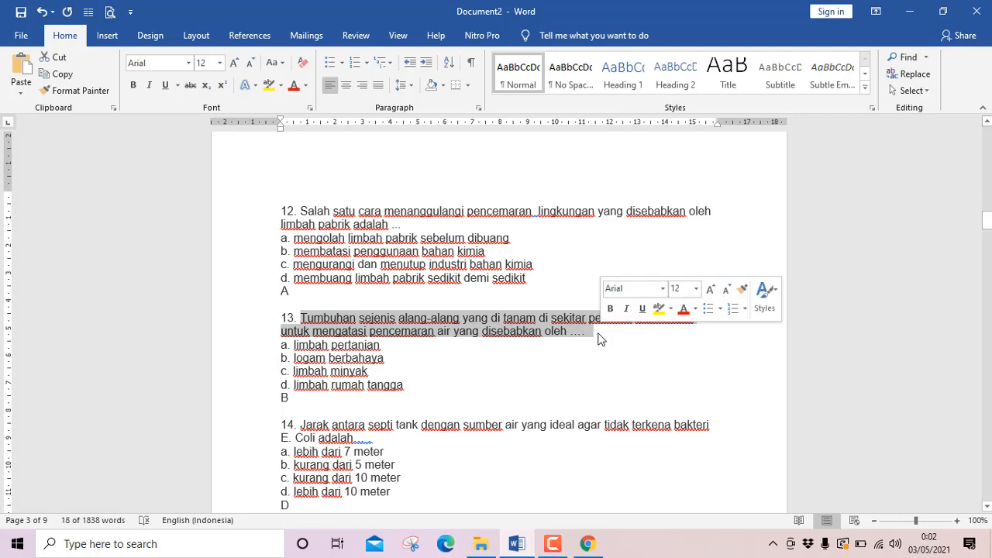
{"action": "left_click", "coordinate": [515, 546]}
{"action": "type", "text": "Tumbuhan sejenis alang-alang yang di tanam di sekitar perairan bermanfaat untuk mengatasi pencemaran air yang disebabkan oleh ...."}
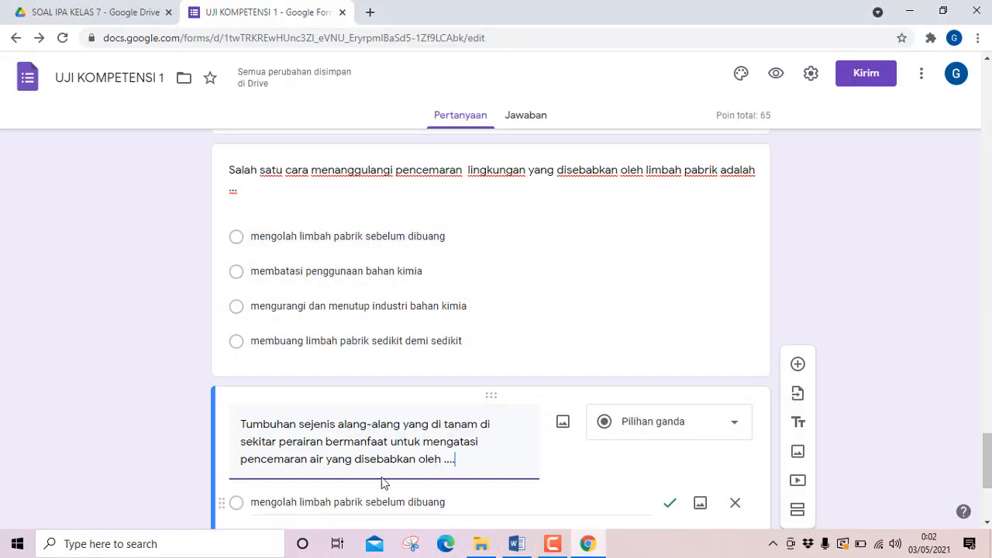
Copy question 13's four answer options from Word and paste them over the first option of the form's question 13.
{"action": "scroll", "coordinate": [372, 474], "scroll_direction": "down", "scroll_amount": 3}
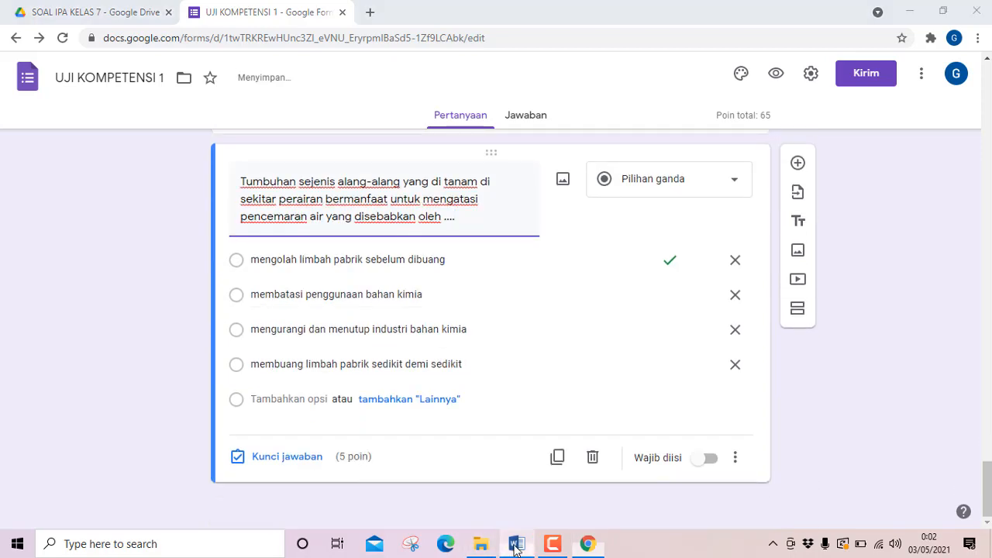
{"action": "left_click", "coordinate": [516, 546]}
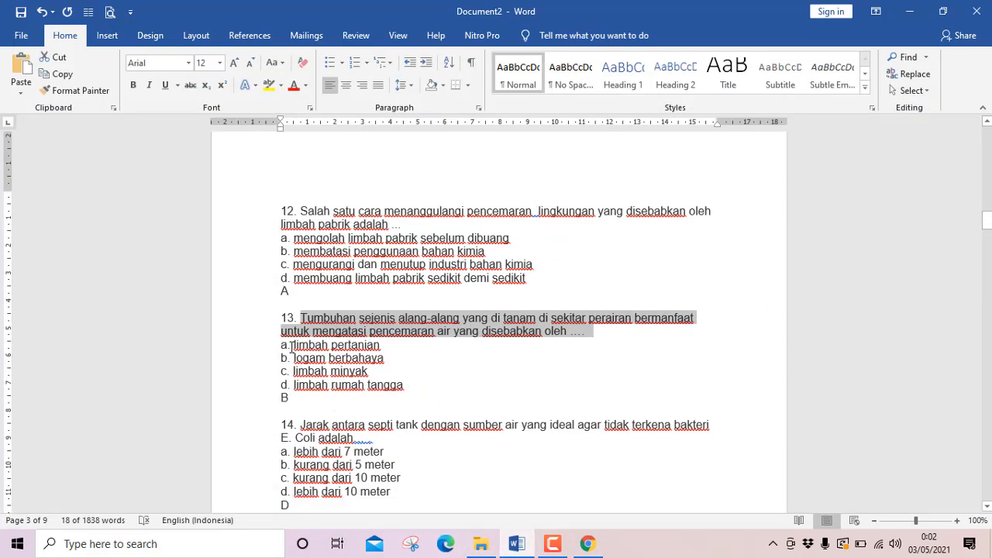
{"action": "left_click_drag", "start_coordinate": [292, 346], "coordinate": [410, 386]}
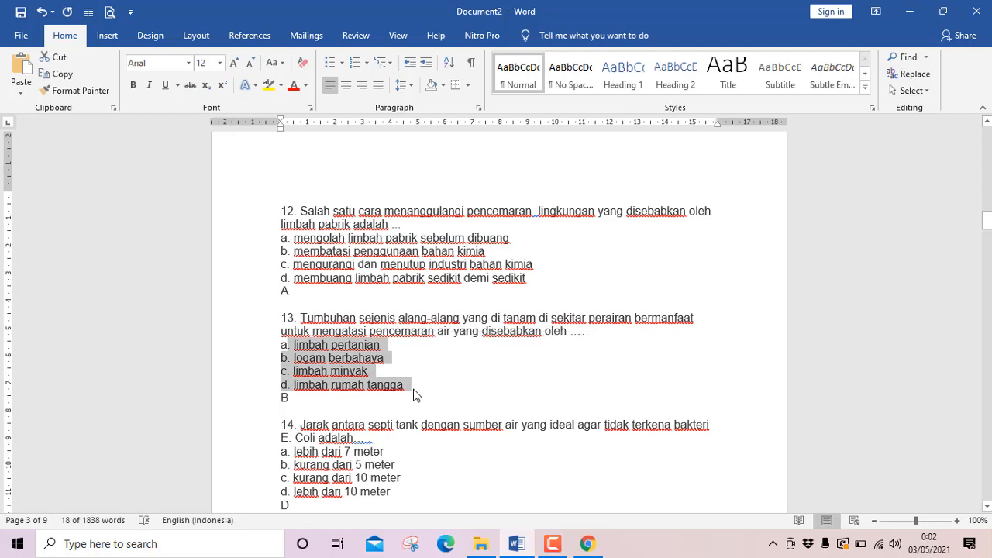
{"action": "left_click", "coordinate": [515, 544]}
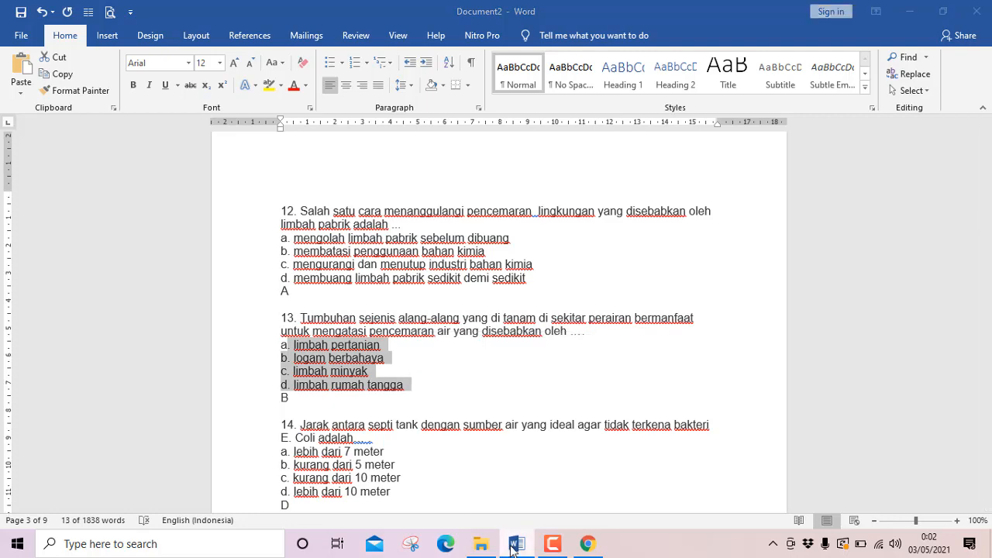
{"action": "left_click", "coordinate": [258, 261]}
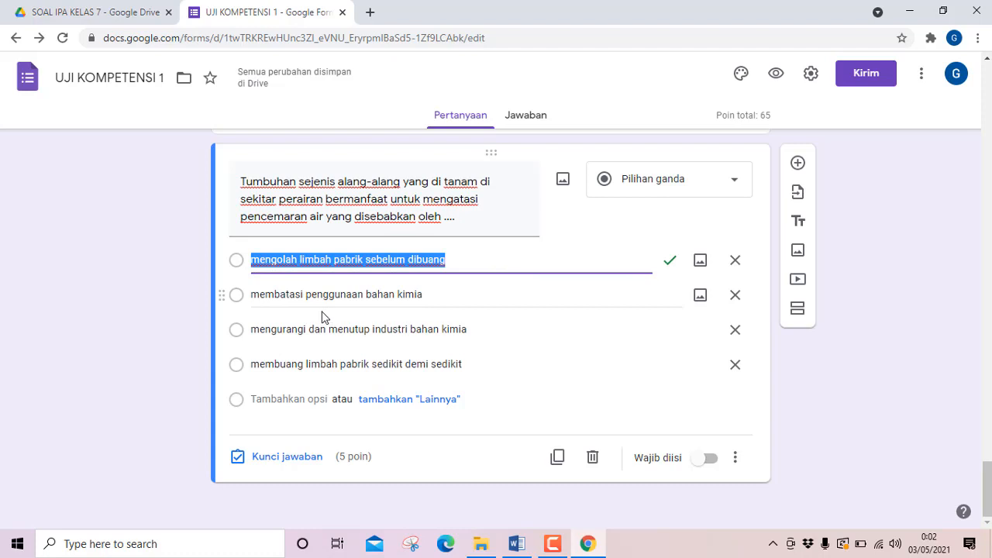
{"action": "type", "text": ". limbah pertanian b. logam berbahaya c. limbah minyak d. limbah rumah tangga"}
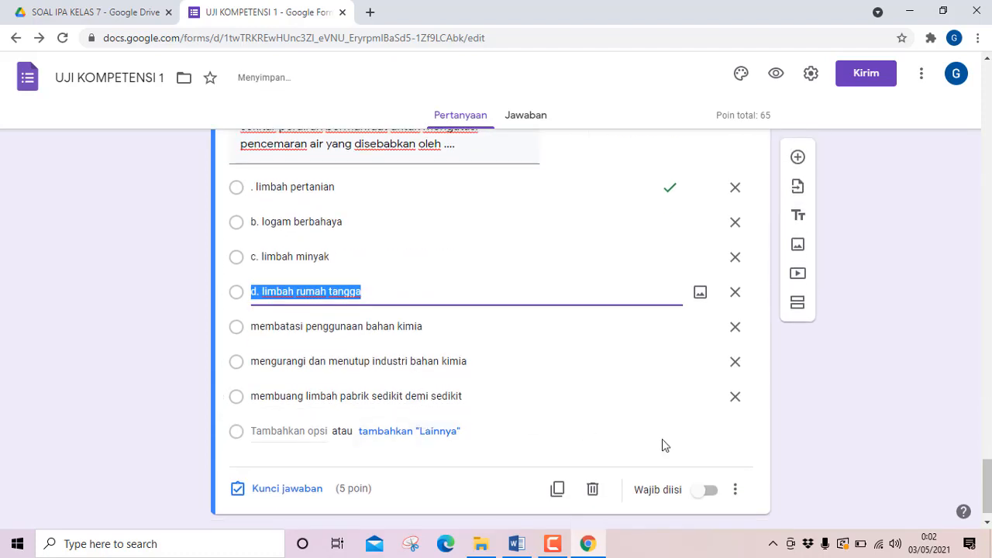
Delete the three options left over from question 12 at the end of question 13's answer list.
{"action": "left_click", "coordinate": [736, 399]}
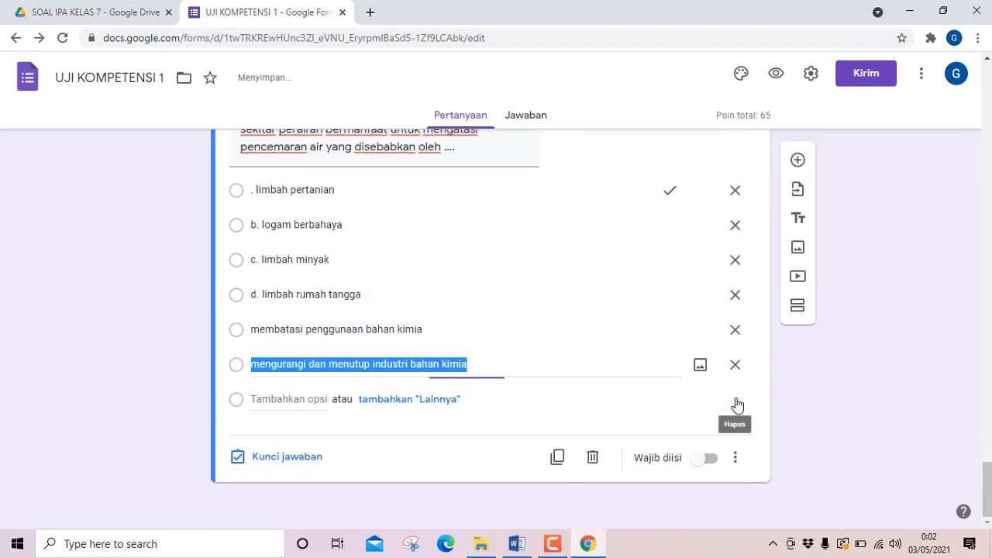
{"action": "left_click", "coordinate": [735, 364]}
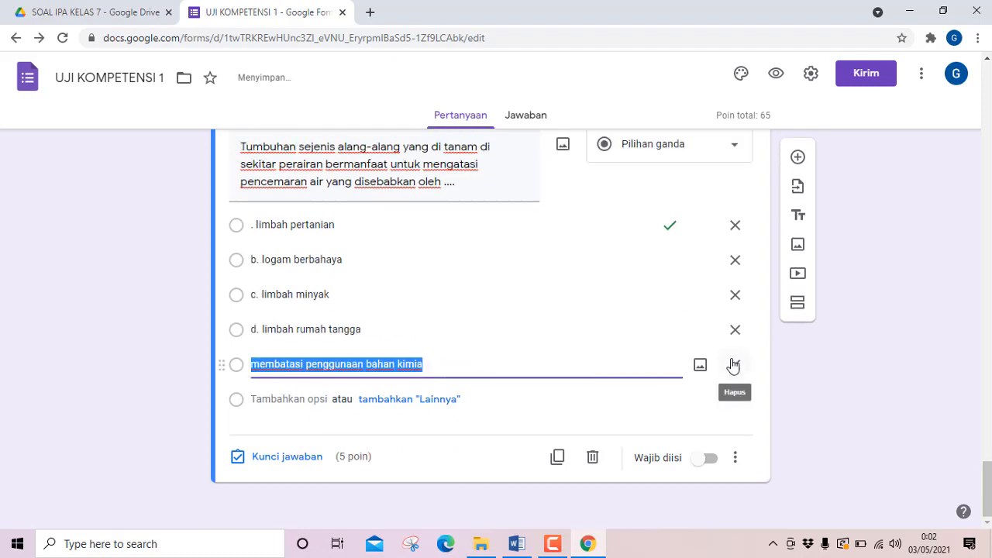
{"action": "left_click", "coordinate": [735, 365]}
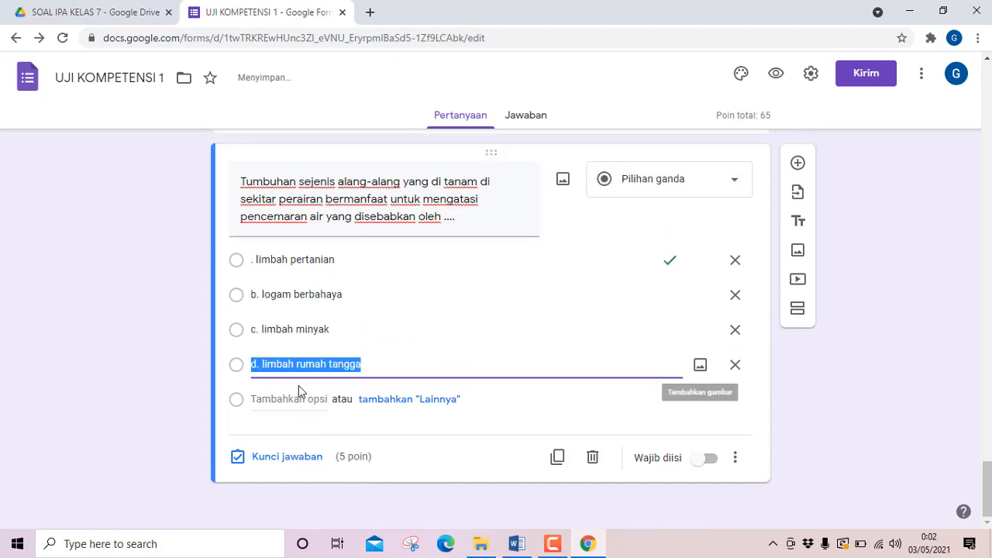
Remove the "d." and "c." prefixes from question 13's fourth and third options.
{"action": "left_click", "coordinate": [263, 365]}
{"action": "double_click", "coordinate": [264, 366]}
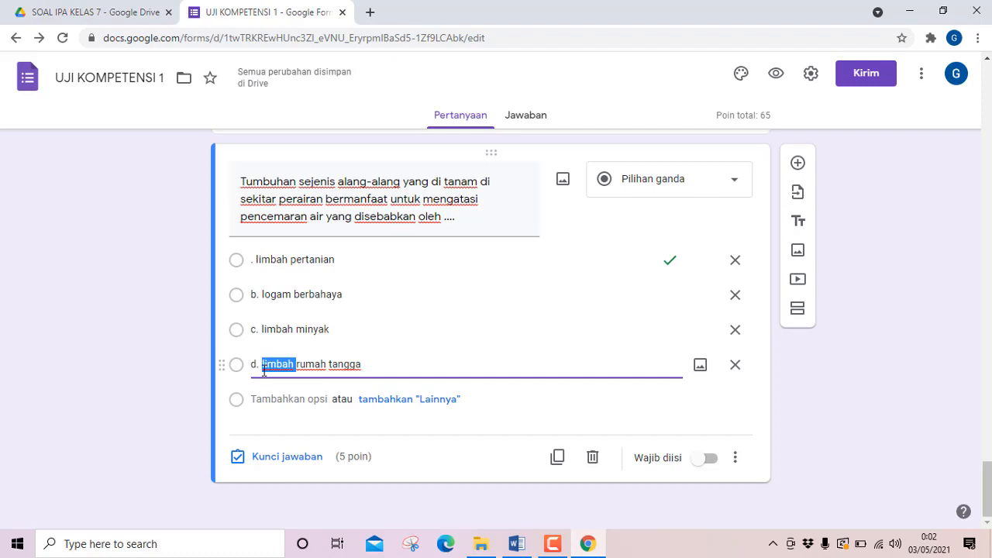
{"action": "left_click", "coordinate": [263, 367]}
{"action": "key", "text": "BackSpace"}
{"action": "key", "text": "BackSpace"}
{"action": "key", "text": "BackSpace"}
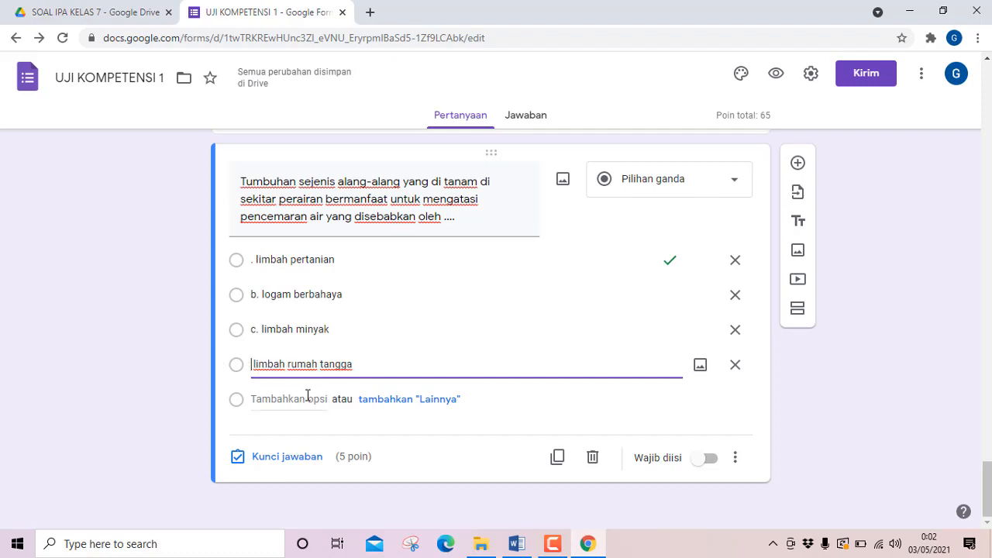
{"action": "triple_click", "coordinate": [262, 332]}
{"action": "left_click", "coordinate": [262, 331]}
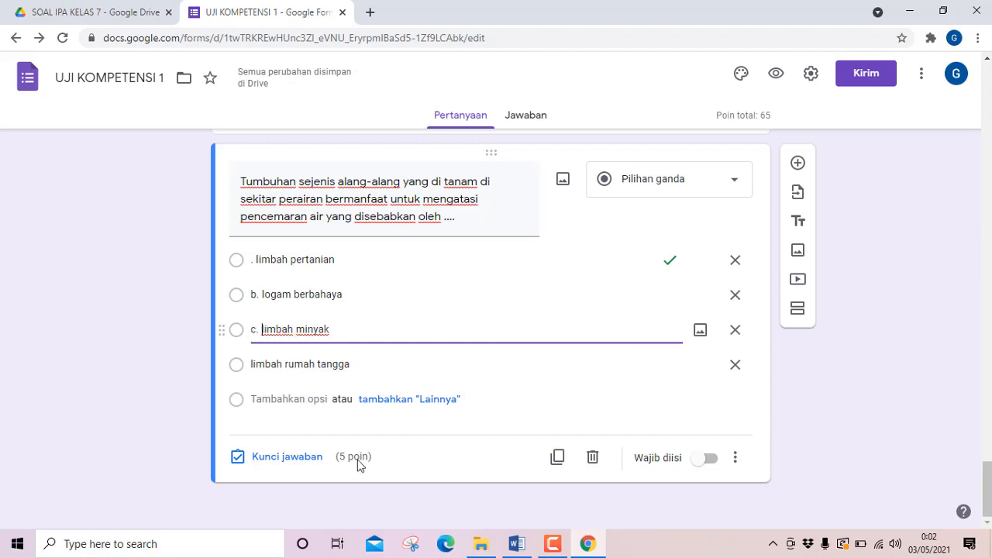
{"action": "key", "text": "BackSpace"}
{"action": "key", "text": "BackSpace"}
{"action": "key", "text": "BackSpace"}
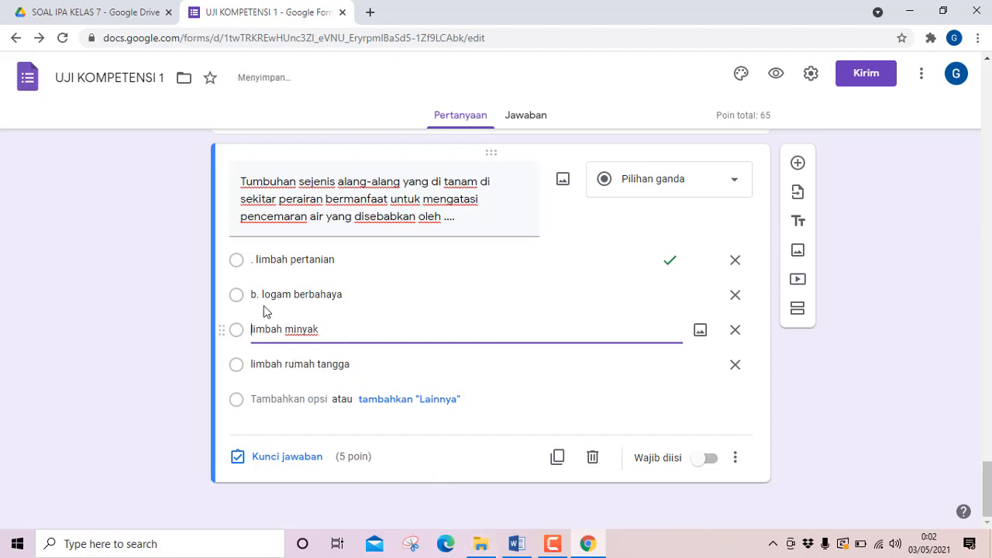
Remove the "b." prefix from question 13's second option and the leading period from its first option.
{"action": "triple_click", "coordinate": [254, 295]}
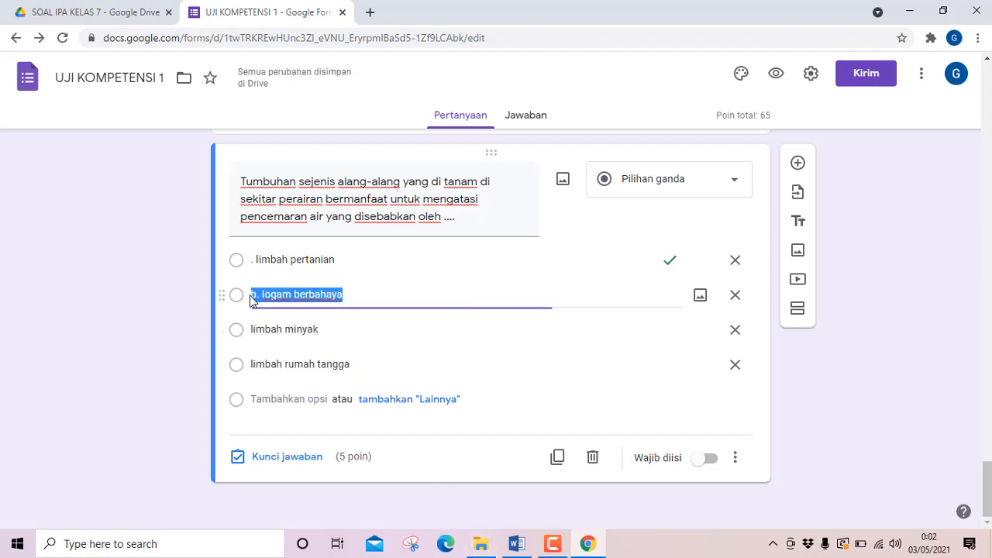
{"action": "left_click", "coordinate": [251, 296]}
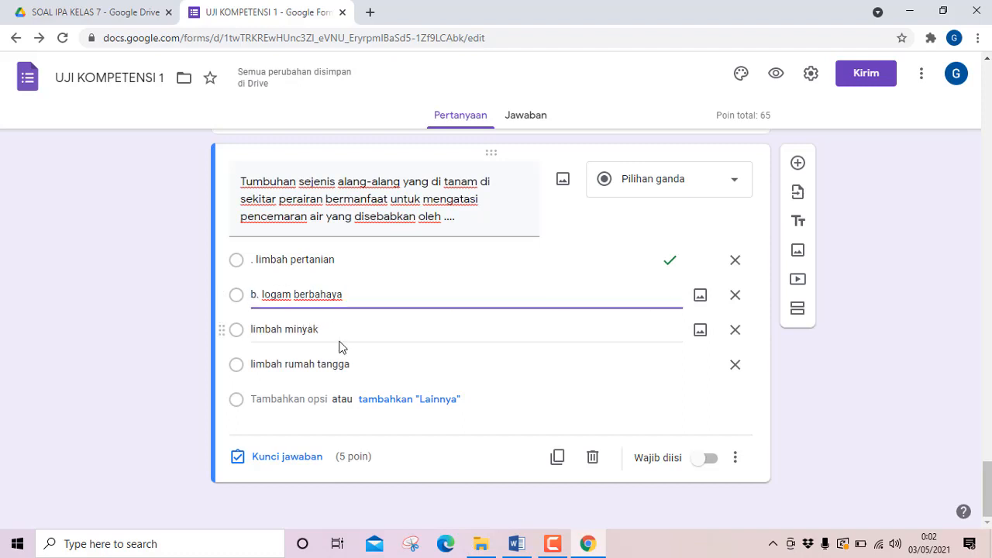
{"action": "key", "text": "Delete"}
{"action": "key", "text": "Delete"}
{"action": "key", "text": "Delete"}
{"action": "key", "text": "Delete"}
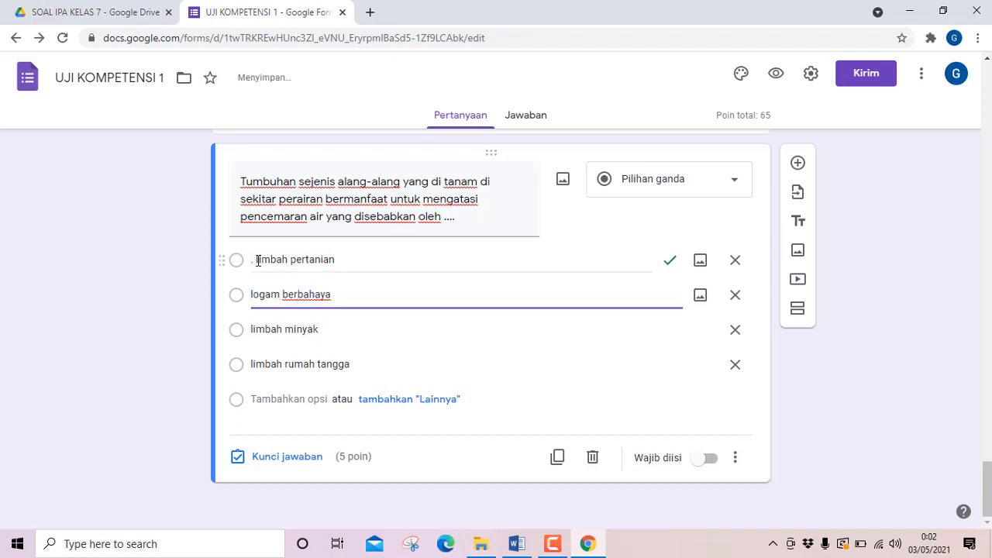
{"action": "left_click", "coordinate": [256, 260]}
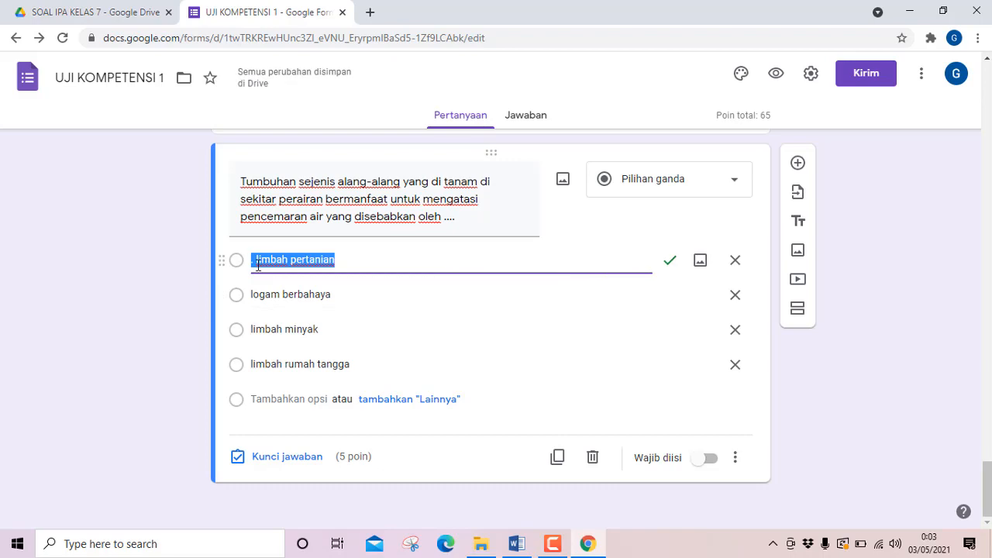
{"action": "left_click", "coordinate": [255, 261]}
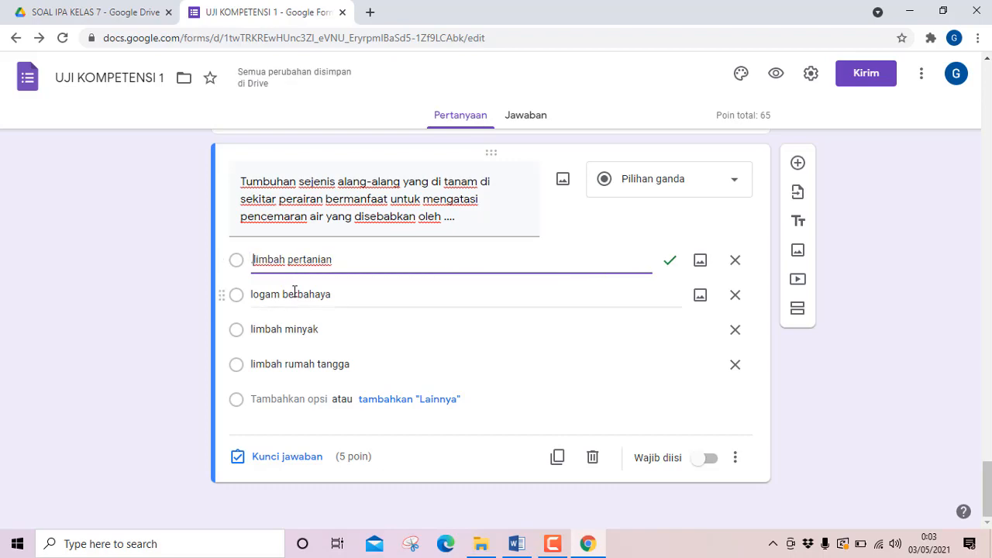
{"action": "key", "text": "Delete"}
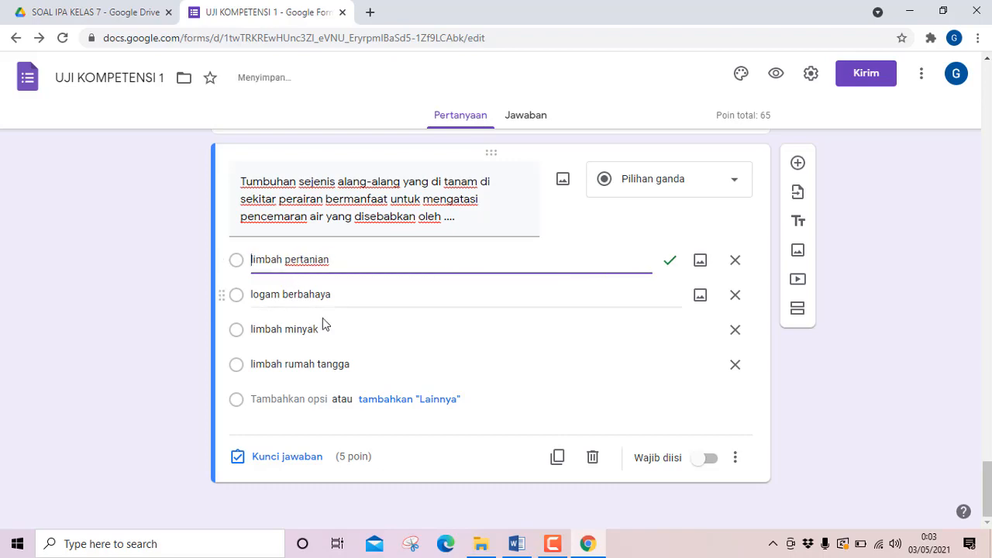
Check question 13's answer in Word and mark only "logam berbahaya" as correct in the form's answer key.
{"action": "left_click", "coordinate": [517, 544]}
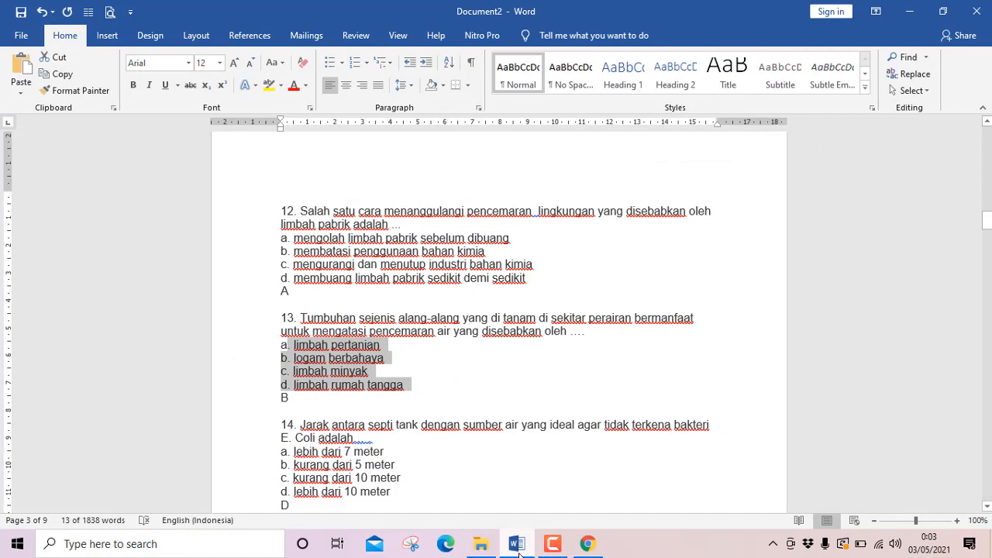
{"action": "left_click", "coordinate": [519, 552]}
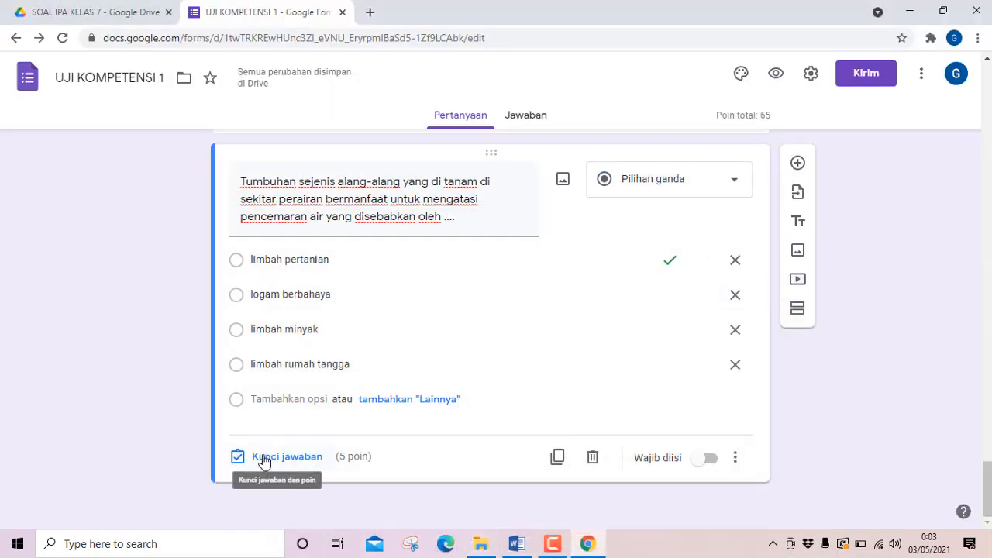
{"action": "left_click", "coordinate": [263, 458]}
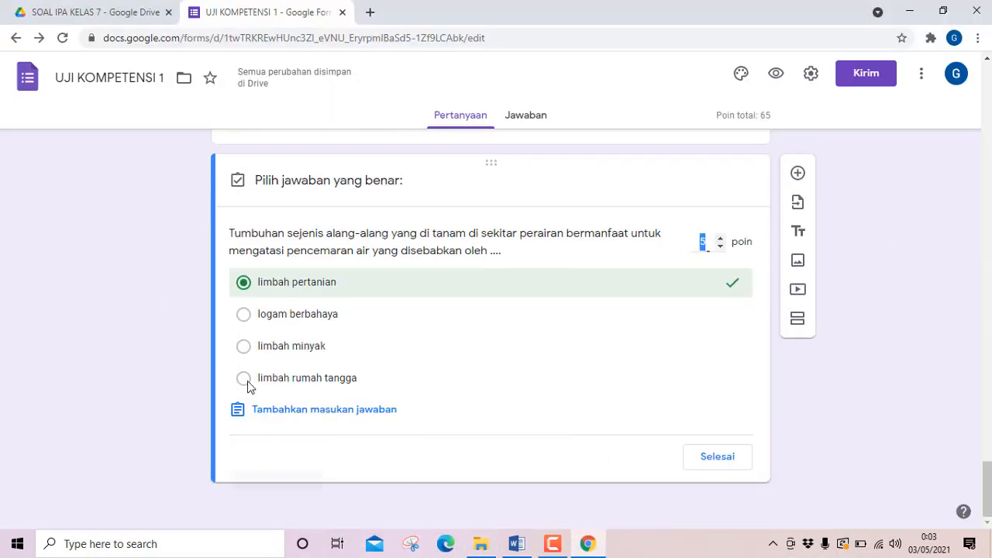
{"action": "left_click", "coordinate": [245, 315]}
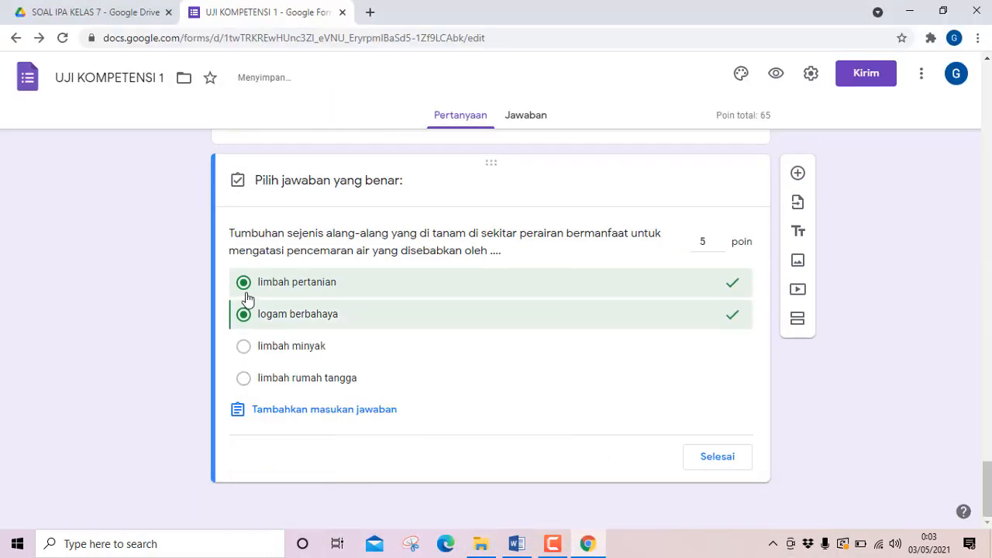
{"action": "left_click", "coordinate": [245, 283]}
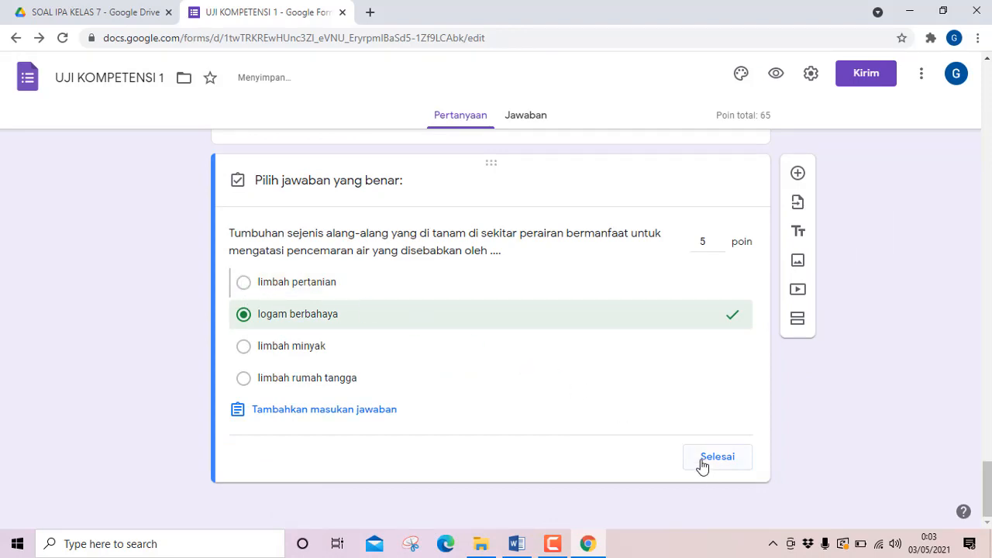
{"action": "left_click", "coordinate": [711, 458]}
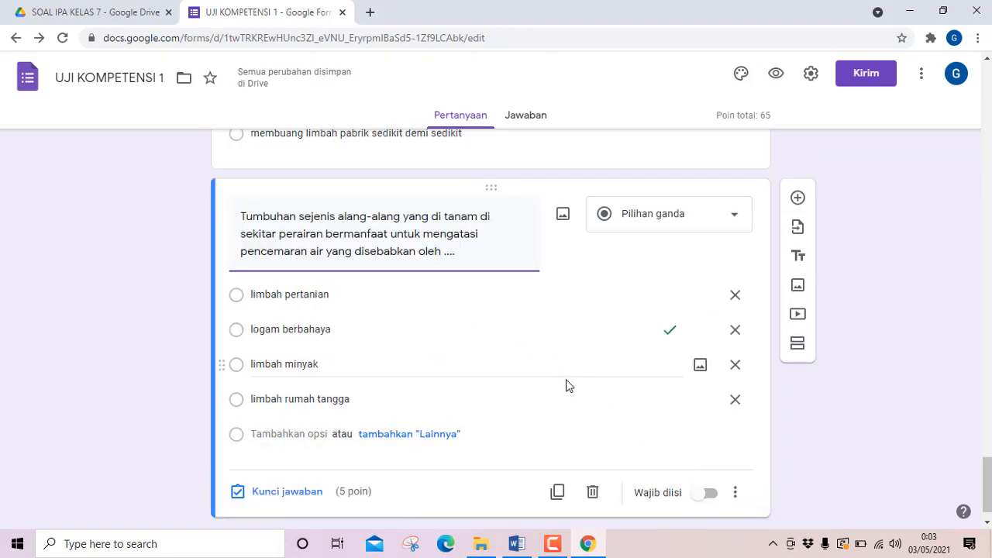
Duplicate question 13 in the form and select question 14's text in the Word document, without its number.
{"action": "left_click", "coordinate": [558, 493]}
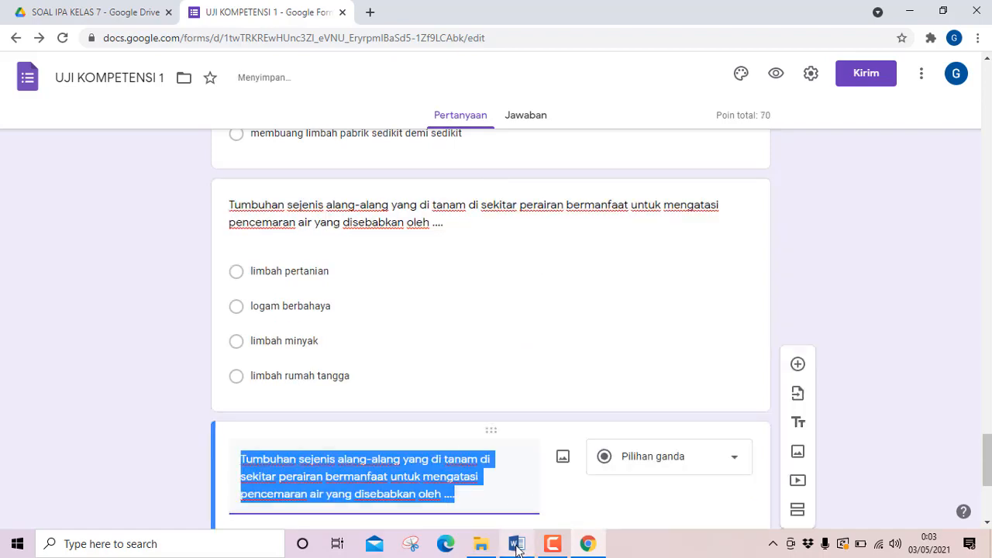
{"action": "left_click", "coordinate": [516, 544]}
{"action": "scroll", "coordinate": [350, 331], "scroll_direction": "down", "scroll_amount": 3}
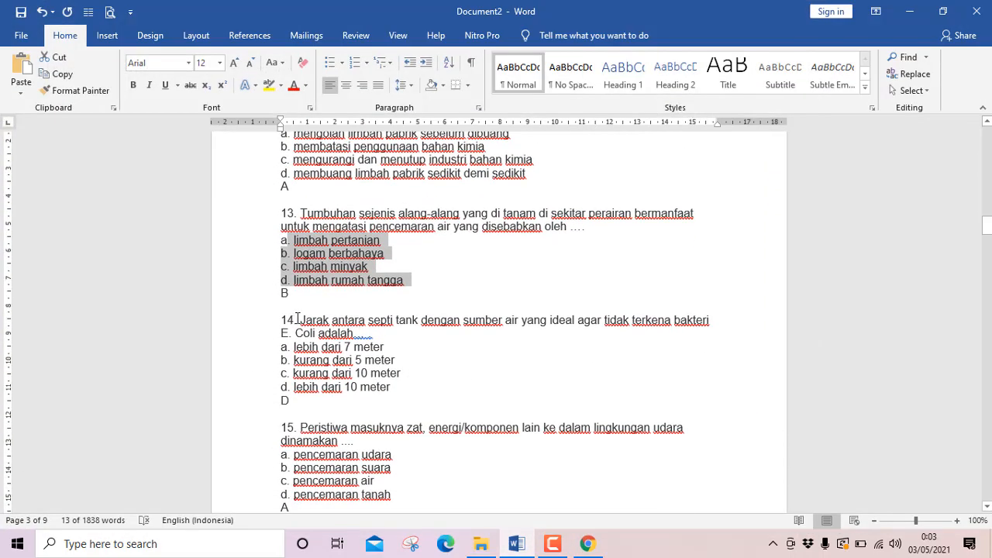
{"action": "left_click_drag", "start_coordinate": [303, 320], "coordinate": [385, 332]}
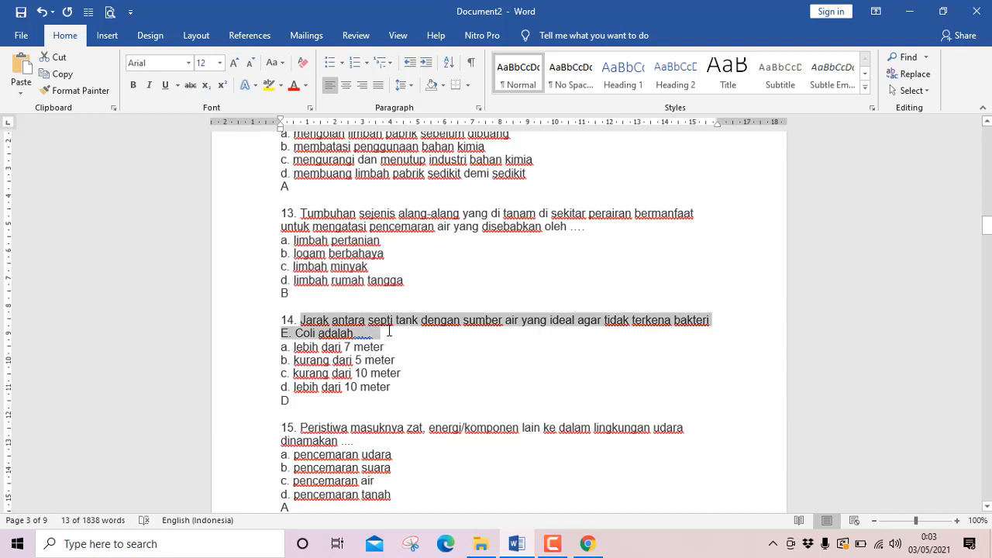
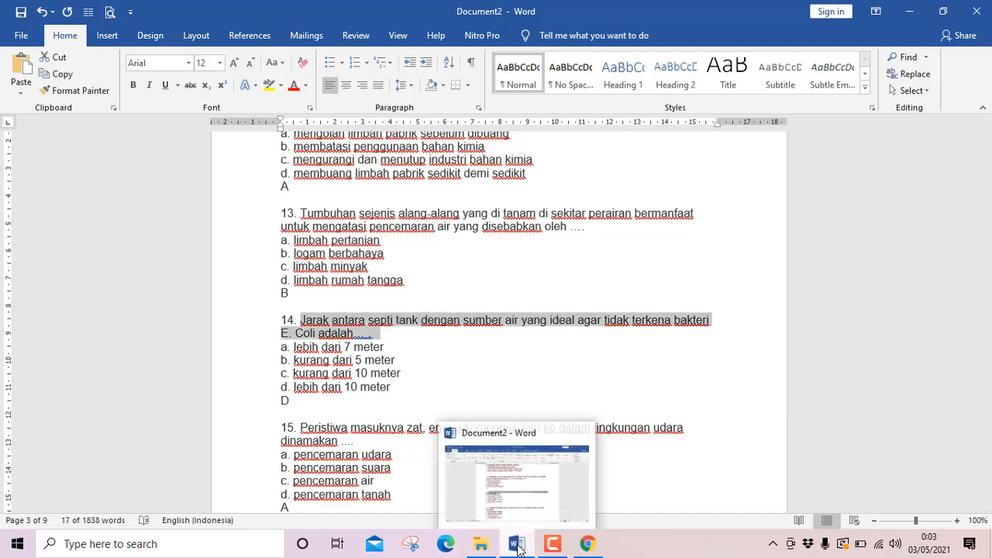
Replace the duplicated question's text in the form with question 14's text copied from the Word document.
{"action": "left_click", "coordinate": [587, 543]}
{"action": "type", "text": "Jarak antara septi tank dengan sumber air yang ideal agar tidak terkena bakteri E. Coli adalah... ."}
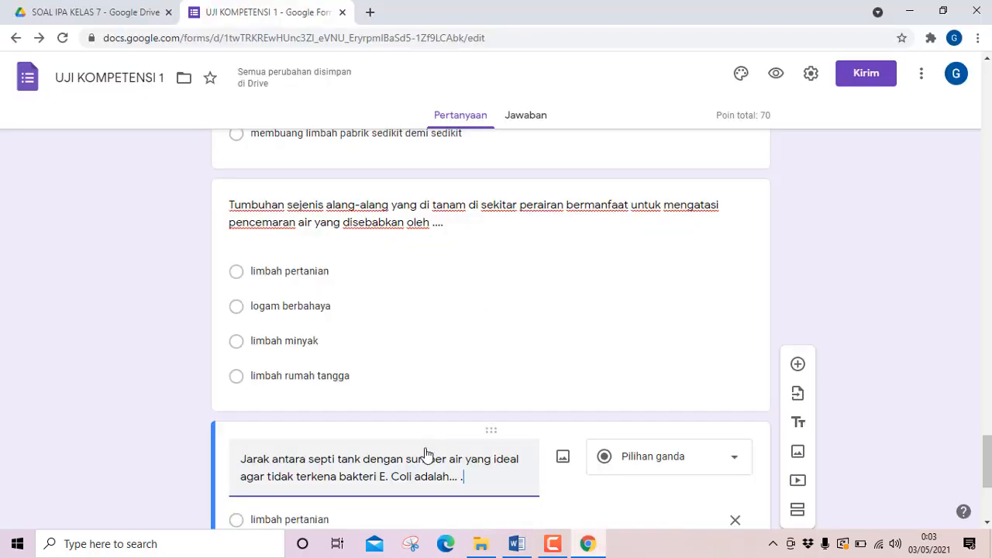
{"action": "scroll", "coordinate": [404, 431], "scroll_direction": "down", "scroll_amount": 2}
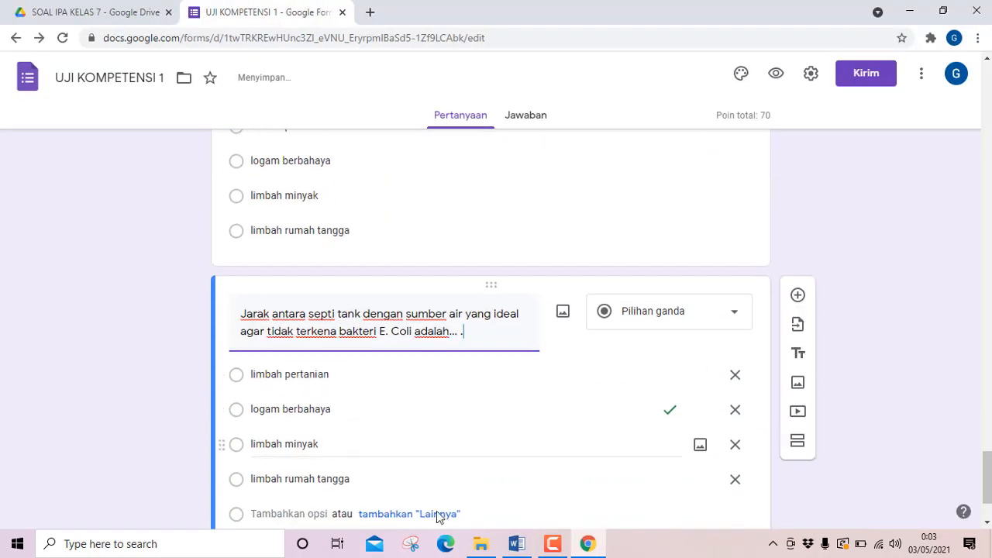
Copy question 14's four answer options from Word and paste them over the first option of the form's question 14.
{"action": "left_click", "coordinate": [512, 546]}
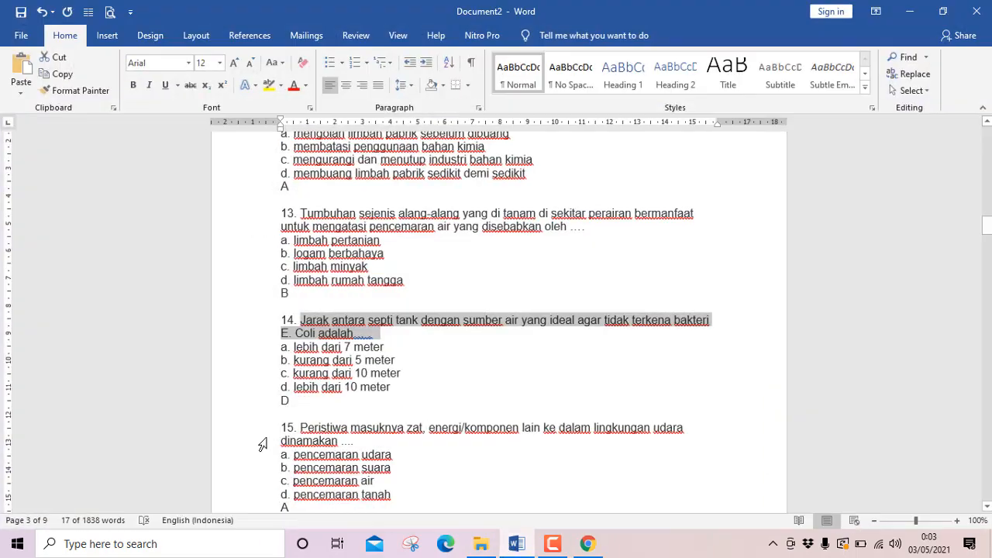
{"action": "left_click_drag", "start_coordinate": [303, 348], "coordinate": [403, 394]}
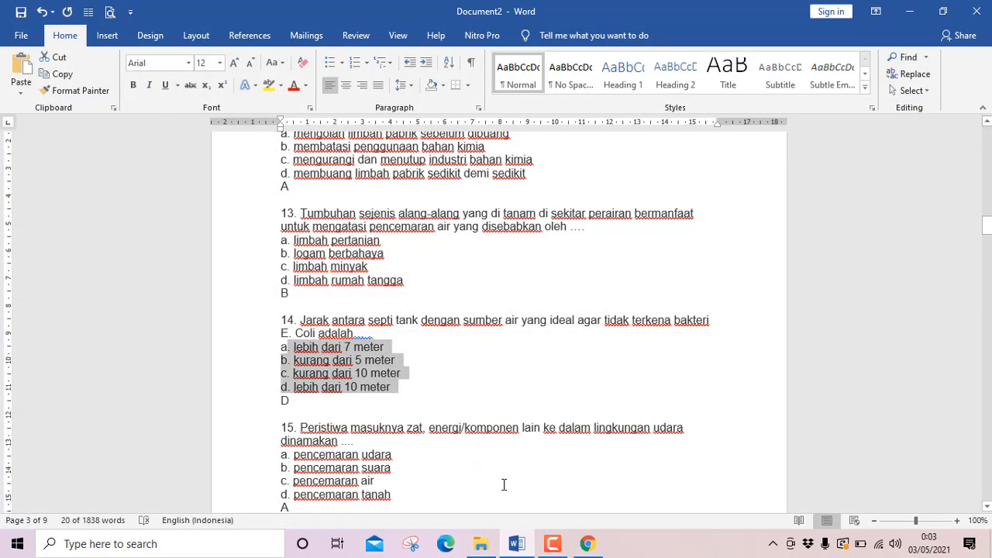
{"action": "left_click", "coordinate": [516, 543]}
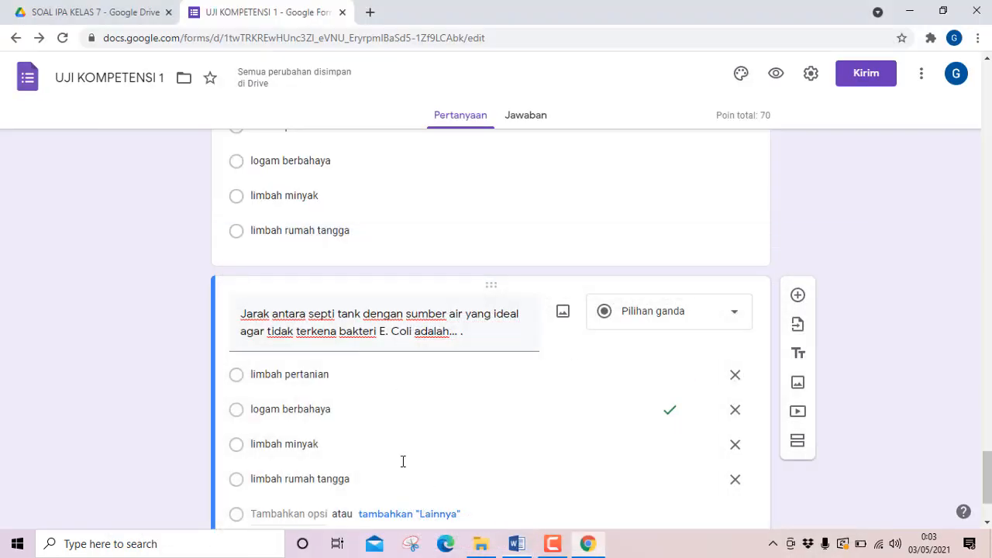
{"action": "triple_click", "coordinate": [295, 373]}
{"action": "type", "text": ". lebih dari 7 meter b. kurang dari 5 meter c. kurang dari 10 meter d. lebih dari 10 meter"}
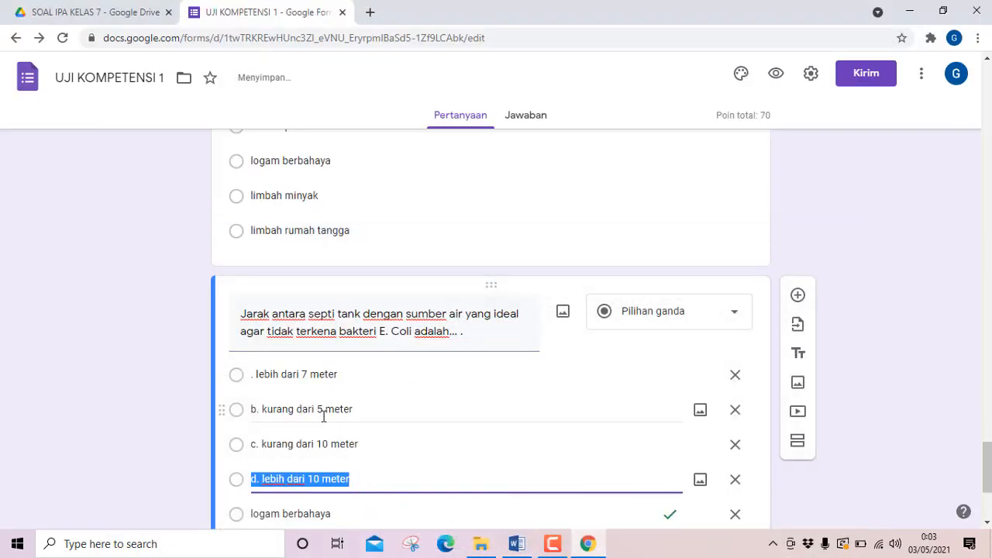
Delete the leftover options "limbah rumah tangga", "limbah minyak" and "logam berbahaya" from question 14.
{"action": "scroll", "coordinate": [323, 411], "scroll_direction": "down", "scroll_amount": 2}
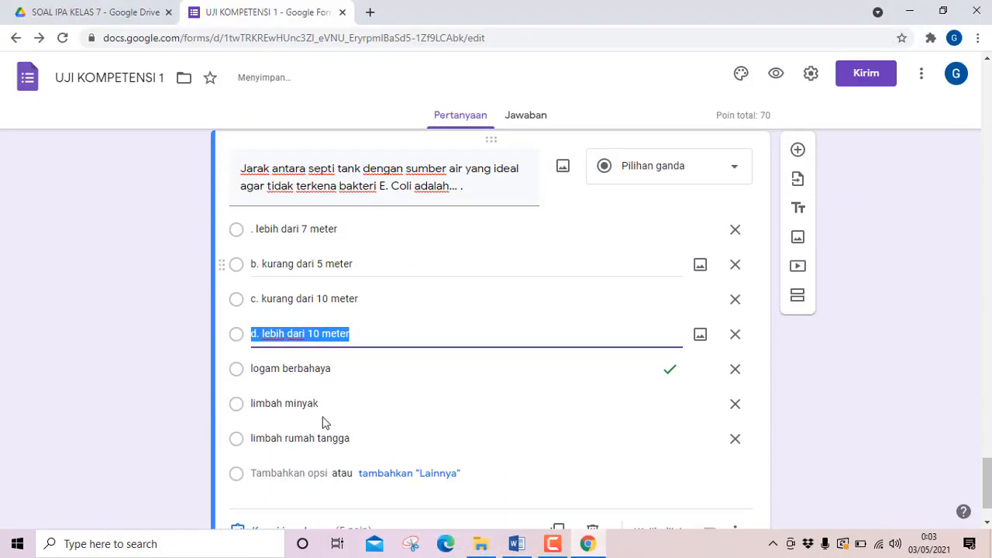
{"action": "left_click", "coordinate": [734, 442]}
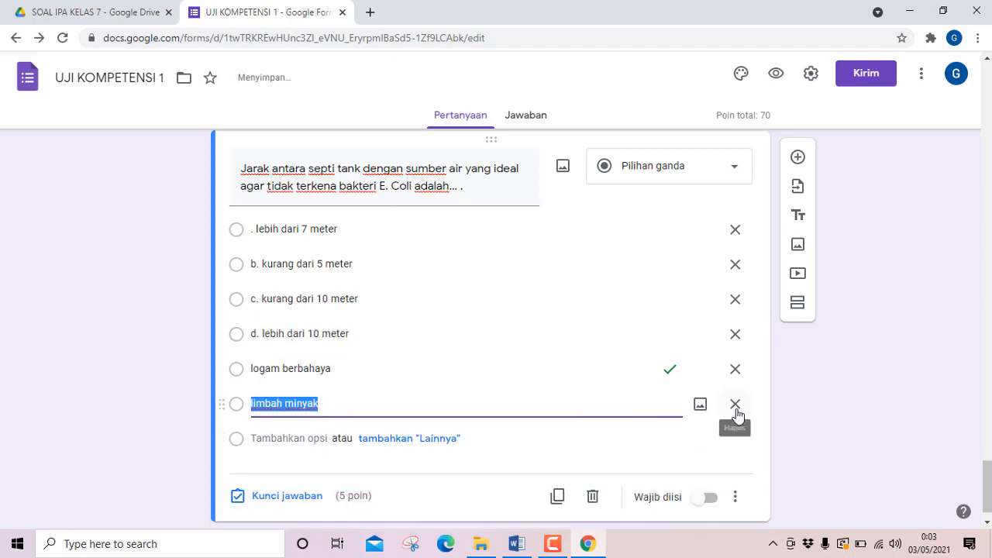
{"action": "left_click", "coordinate": [735, 404]}
{"action": "left_click", "coordinate": [734, 372]}
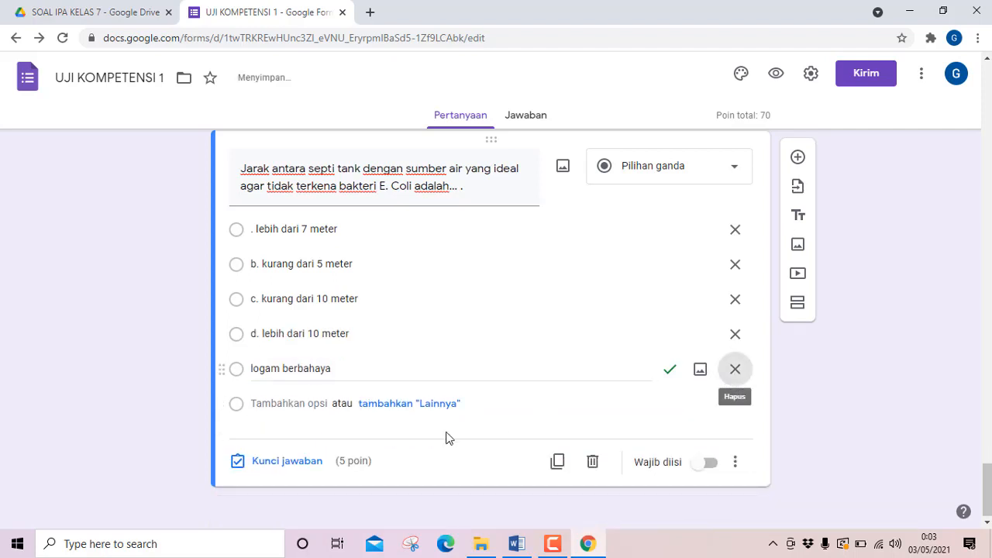
Remove the "d." and "c." prefixes from question 14's fourth and third options.
{"action": "left_click", "coordinate": [263, 365]}
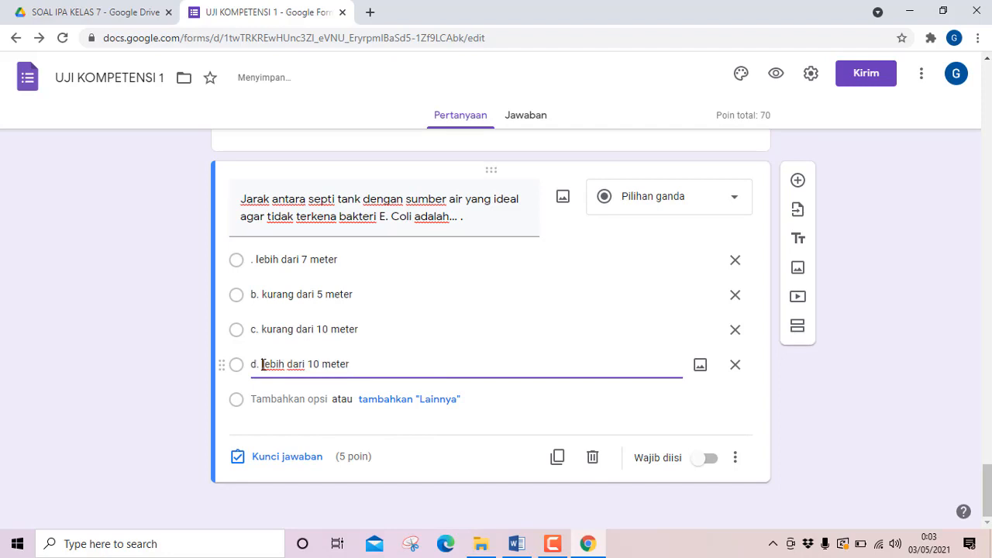
{"action": "key", "text": "BackSpace"}
{"action": "key", "text": "BackSpace"}
{"action": "key", "text": "BackSpace"}
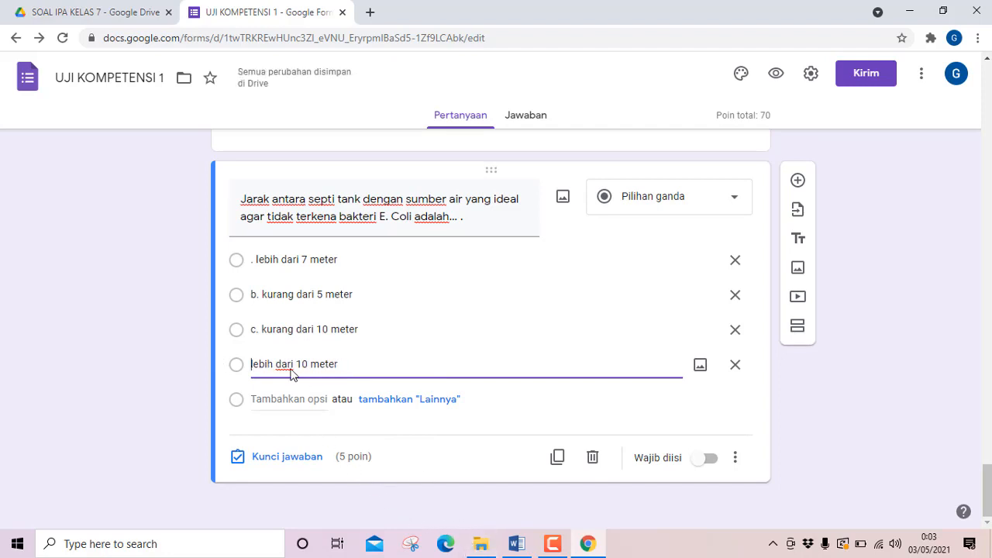
{"action": "left_click", "coordinate": [264, 333]}
{"action": "left_click", "coordinate": [262, 331]}
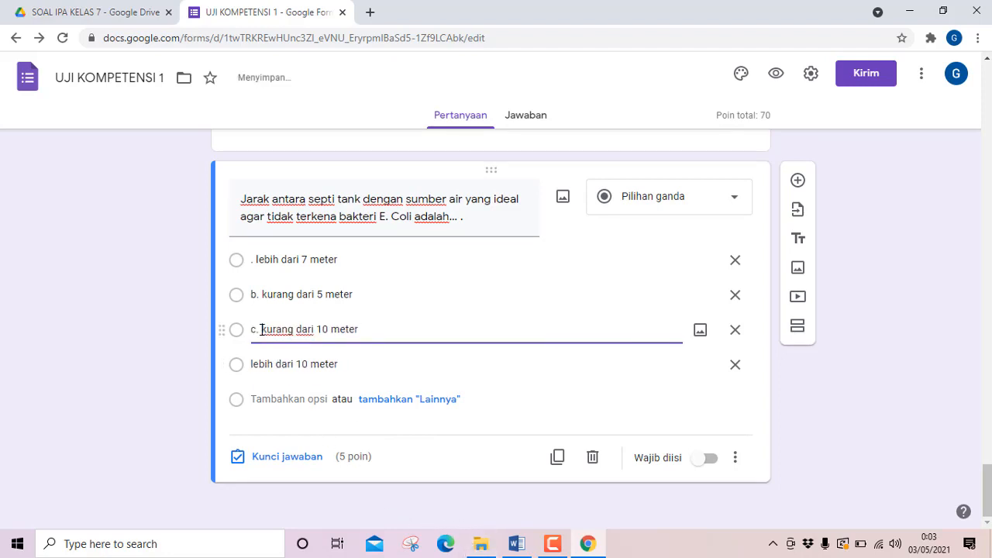
{"action": "key", "text": "BackSpace"}
{"action": "key", "text": "BackSpace"}
{"action": "key", "text": "BackSpace"}
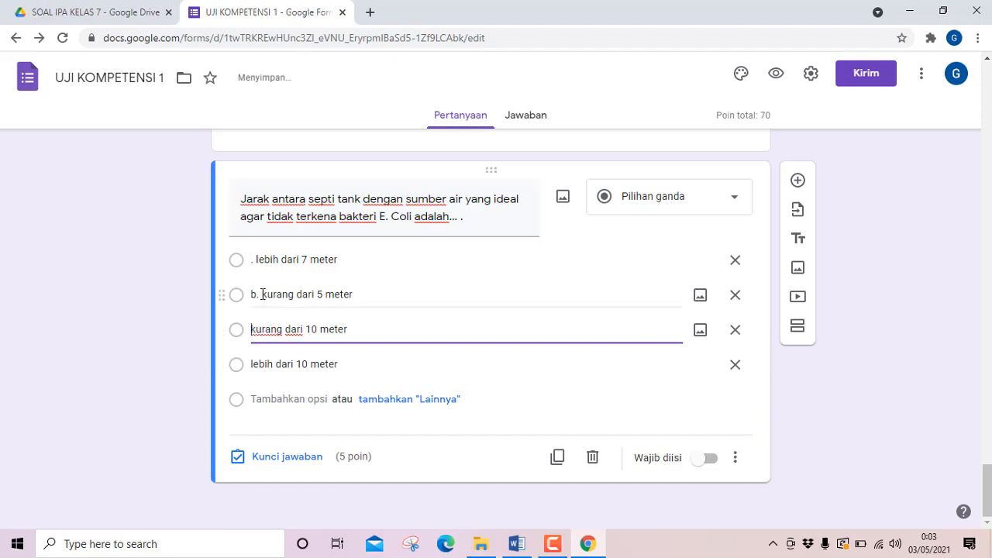
Remove the "b." prefix from question 14's second option and the leading period from its first option.
{"action": "left_click", "coordinate": [262, 294]}
{"action": "left_click", "coordinate": [261, 294]}
{"action": "key", "text": "BackSpace"}
{"action": "key", "text": "BackSpace"}
{"action": "key", "text": "BackSpace"}
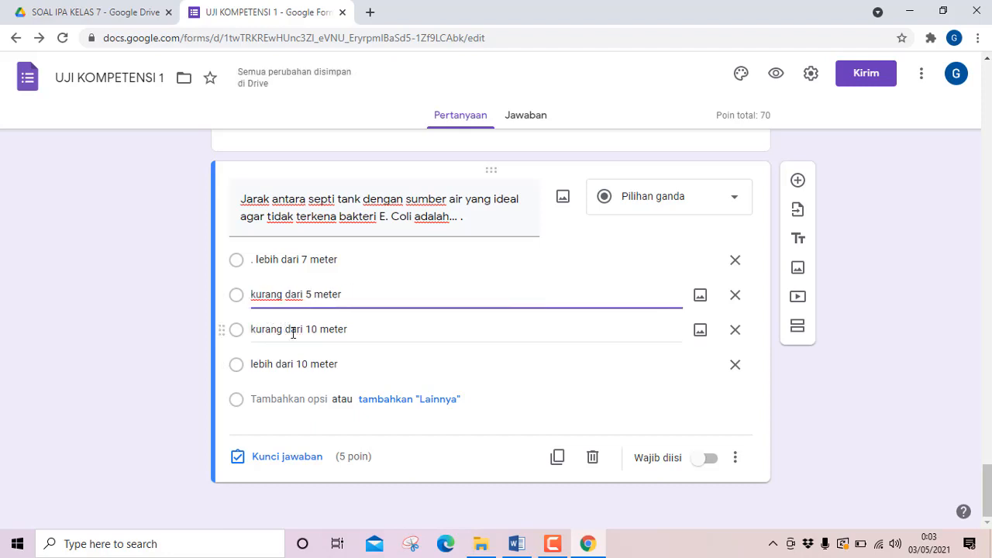
{"action": "left_click", "coordinate": [257, 261]}
{"action": "left_click", "coordinate": [257, 261]}
{"action": "key", "text": "BackSpace"}
{"action": "key", "text": "BackSpace"}
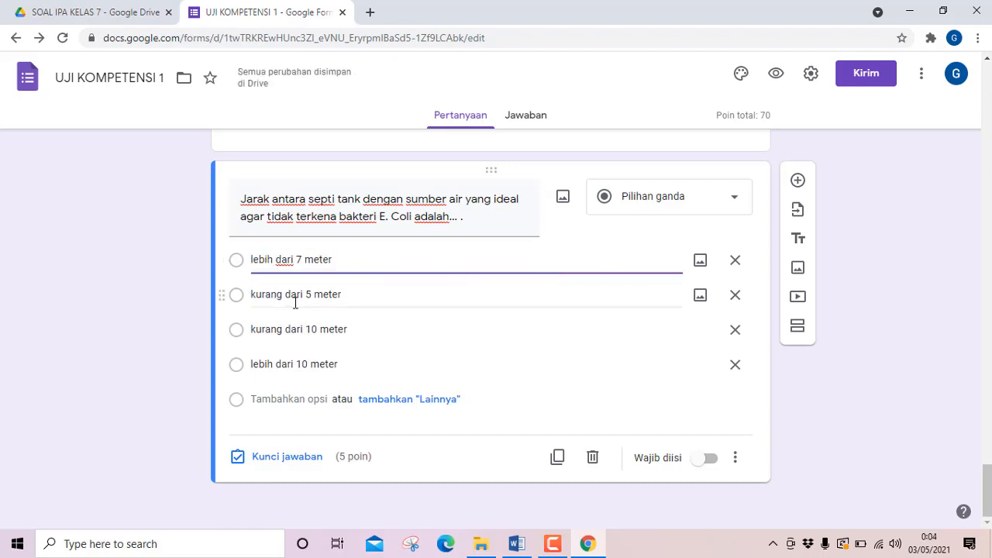
Check question 14's answer in Word and mark "lebih dari 10 meter" as correct in the form's answer key.
{"action": "left_click", "coordinate": [516, 543]}
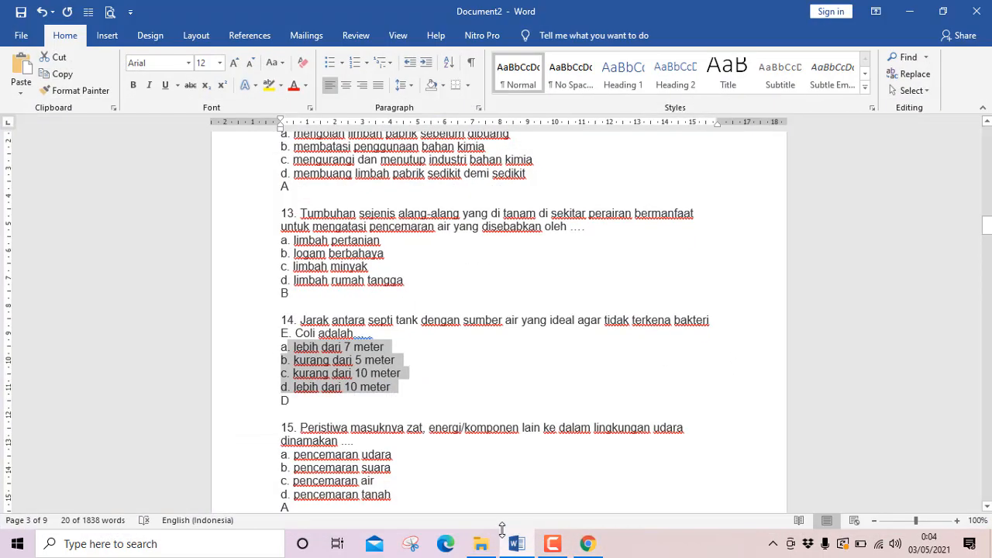
{"action": "left_click", "coordinate": [518, 544]}
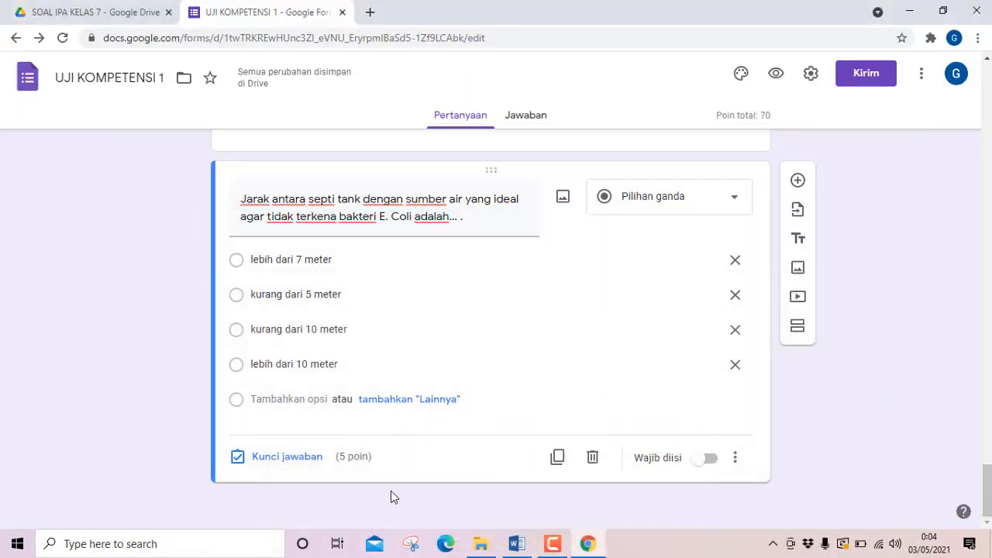
{"action": "left_click", "coordinate": [277, 459]}
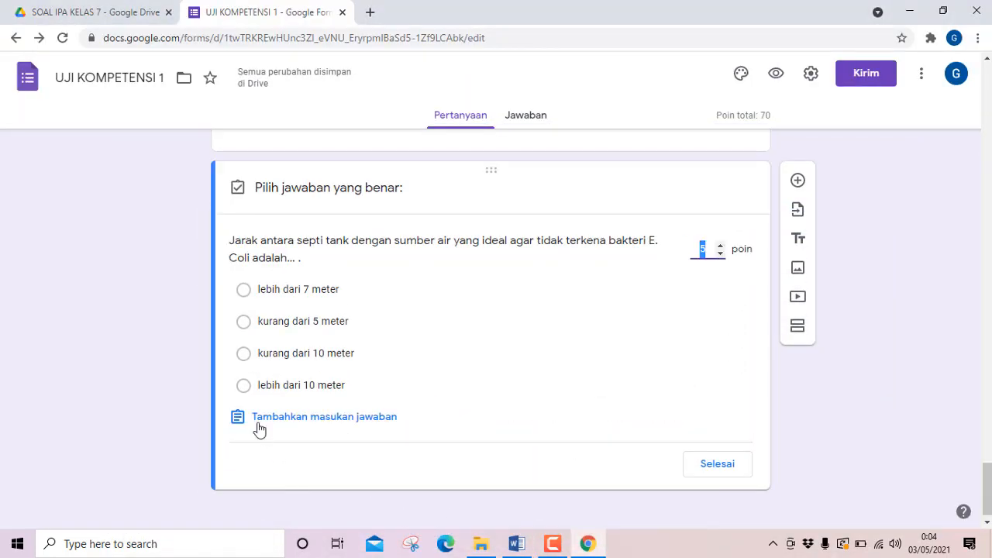
{"action": "left_click", "coordinate": [244, 387]}
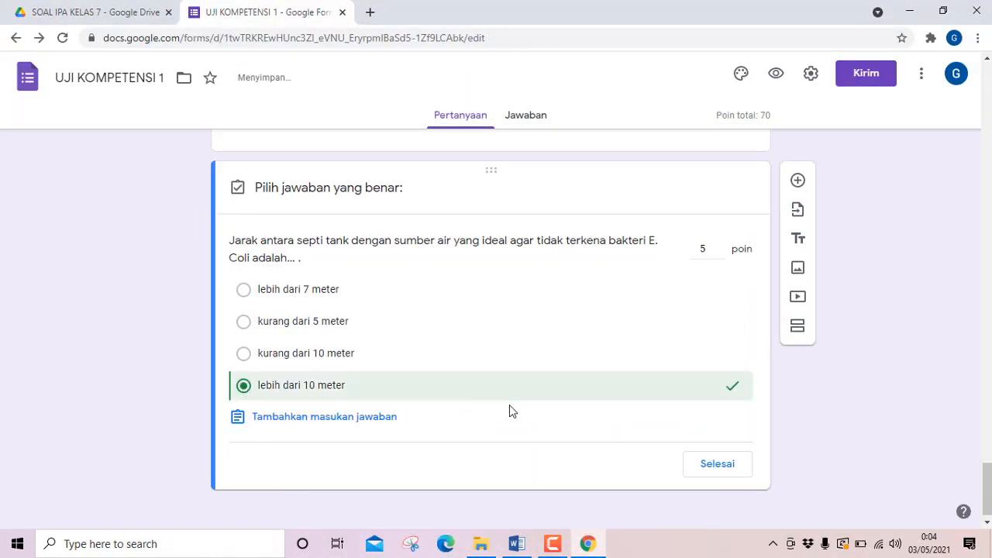
{"action": "left_click", "coordinate": [718, 465]}
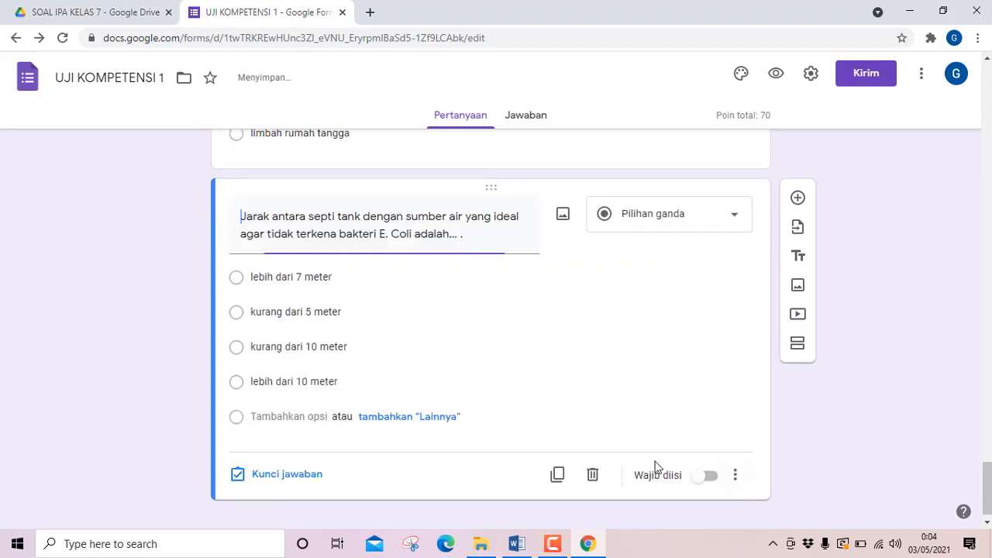
Duplicate question 14 in the form and replace the copy's text with question 15's text from Word, without its number.
{"action": "left_click", "coordinate": [557, 479]}
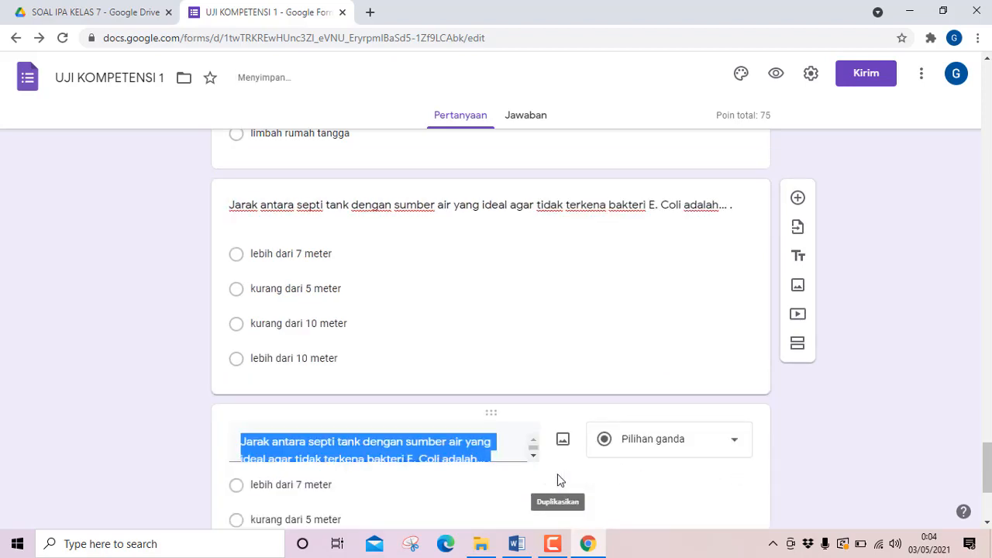
{"action": "left_click", "coordinate": [517, 543]}
{"action": "scroll", "coordinate": [352, 414], "scroll_direction": "down", "scroll_amount": 3}
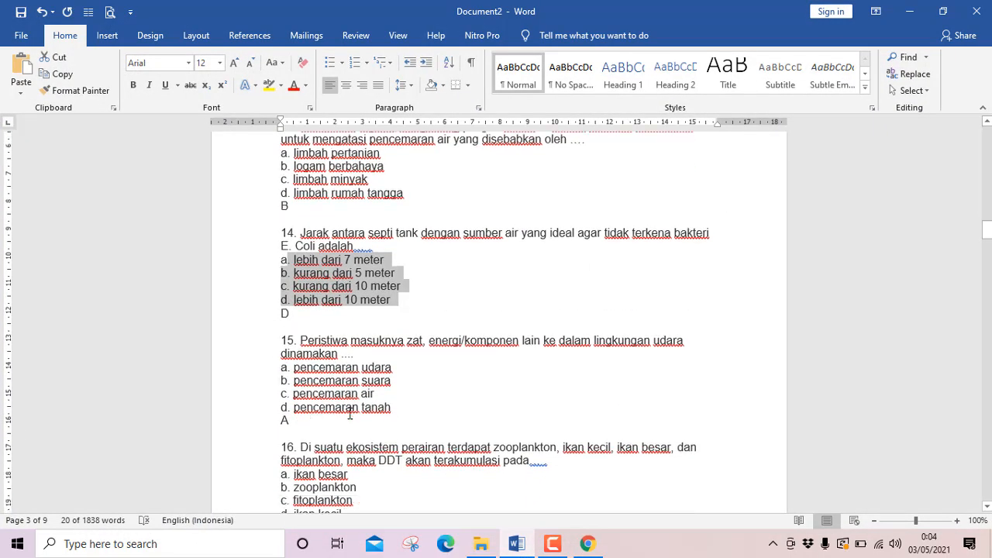
{"action": "left_click_drag", "start_coordinate": [301, 289], "coordinate": [380, 300]}
{"action": "key", "text": "ctrl+c"}
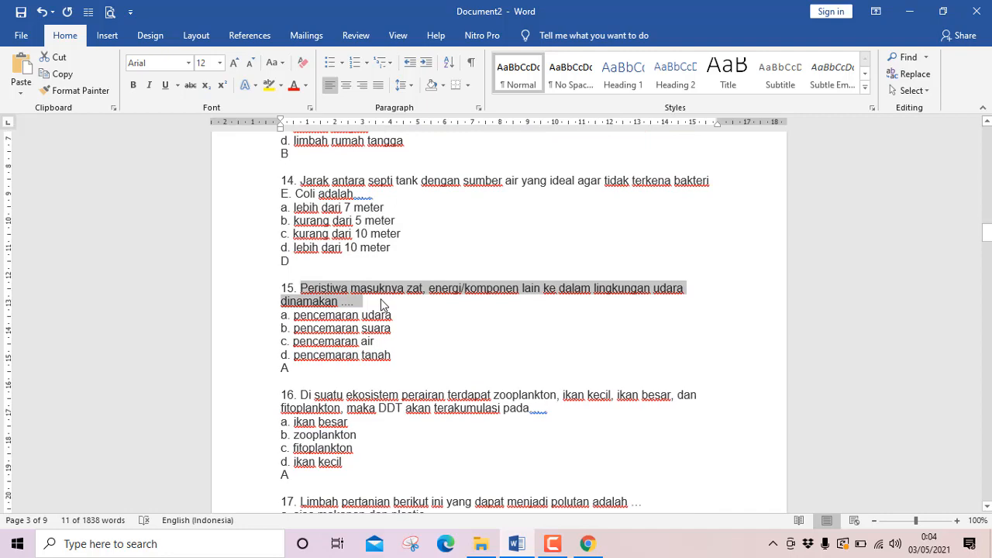
{"action": "left_click", "coordinate": [588, 543]}
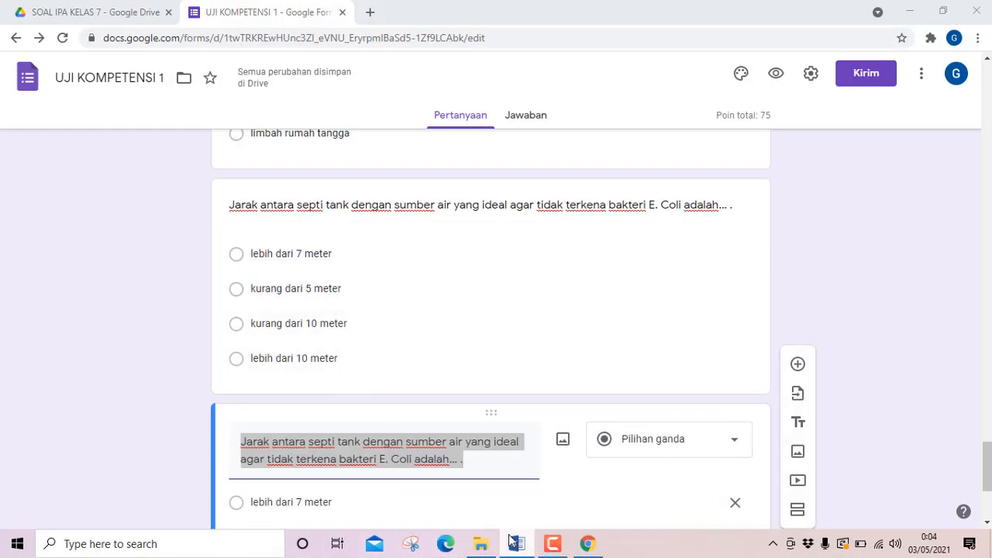
{"action": "key", "text": "ctrl+v"}
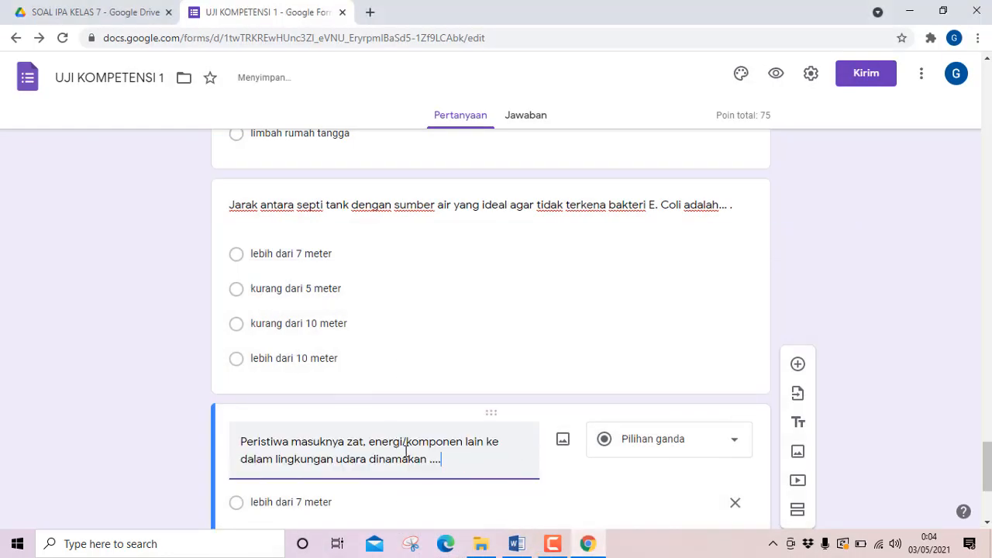
Copy question 15's four answer options from Word and paste them over the first option of the form's question 15.
{"action": "left_click", "coordinate": [516, 544]}
{"action": "left_click_drag", "start_coordinate": [291, 315], "coordinate": [400, 352]}
{"action": "key", "text": "ctrl+c"}
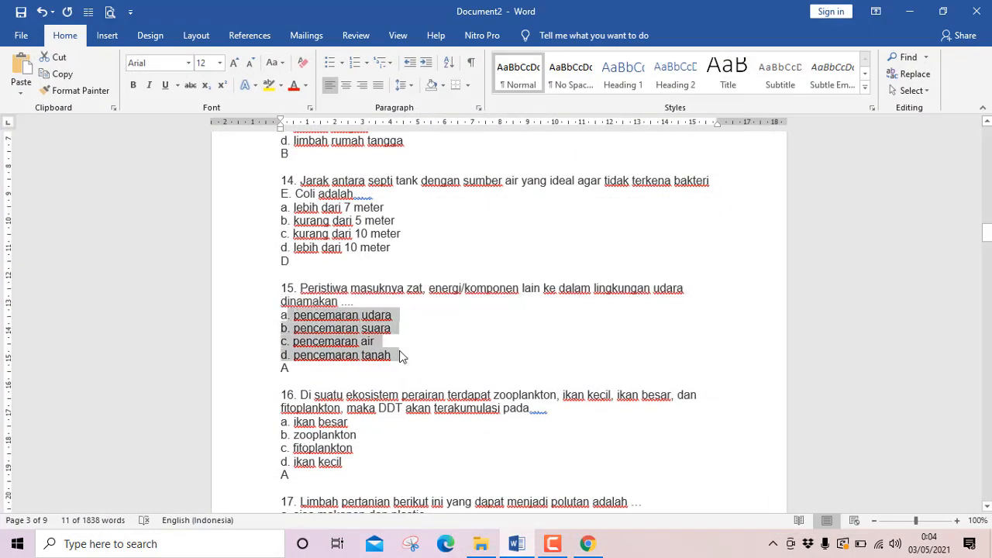
{"action": "left_click", "coordinate": [517, 543]}
{"action": "scroll", "coordinate": [329, 382], "scroll_direction": "down", "scroll_amount": 2}
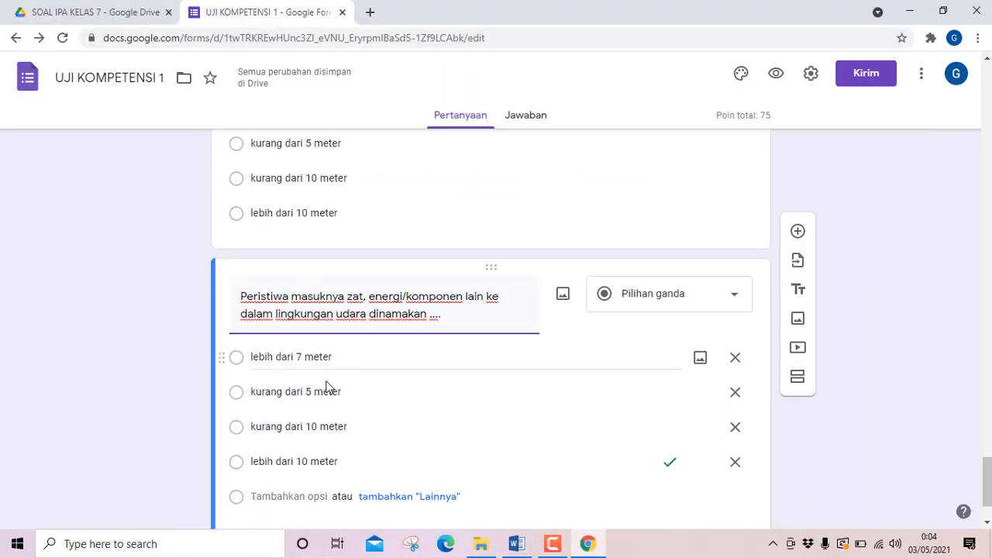
{"action": "left_click", "coordinate": [290, 358]}
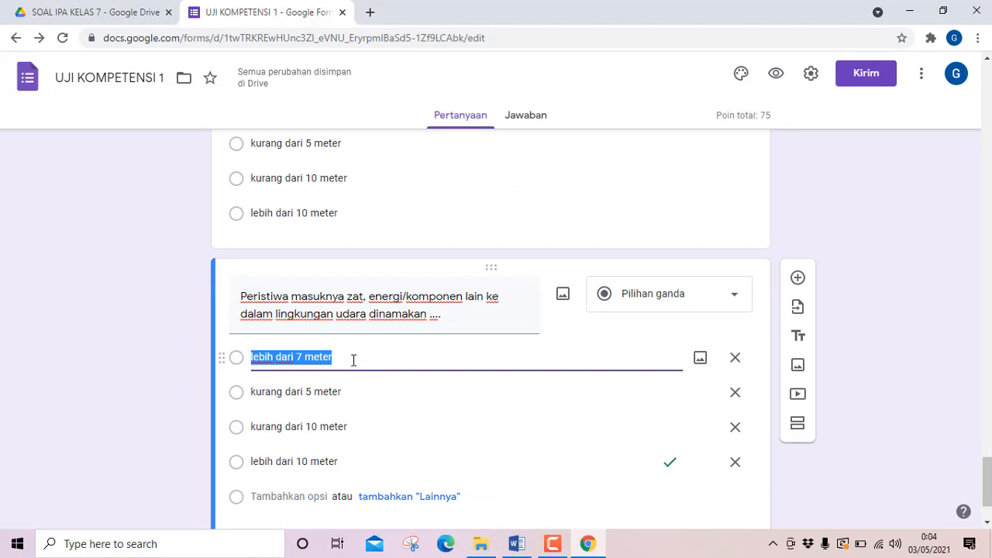
{"action": "key", "text": "ctrl+v"}
Delete the leftover options "lebih dari 10 meter", "kurang dari 10 meter" and "kurang dari 5 meter" from question 15.
{"action": "scroll", "coordinate": [480, 388], "scroll_direction": "down", "scroll_amount": 3}
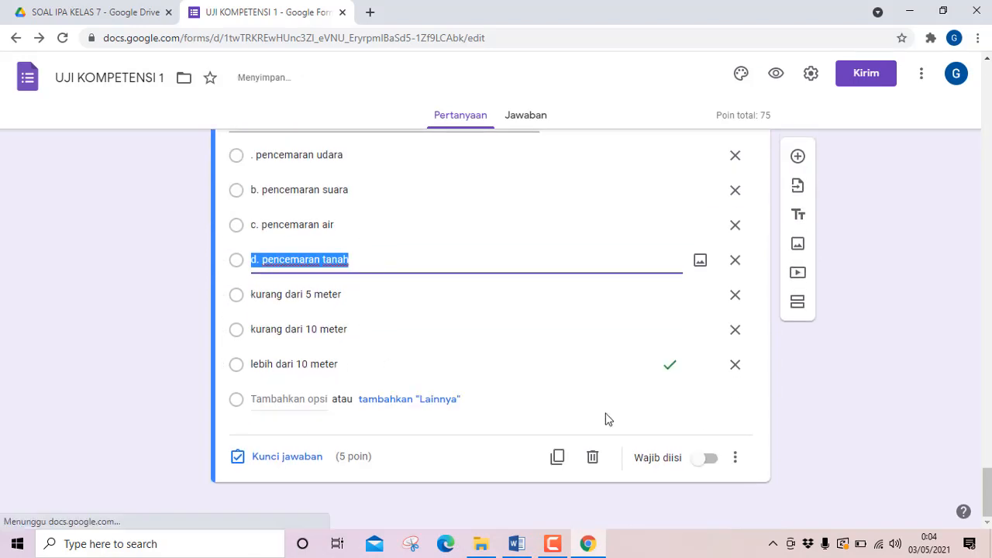
{"action": "left_click", "coordinate": [735, 364]}
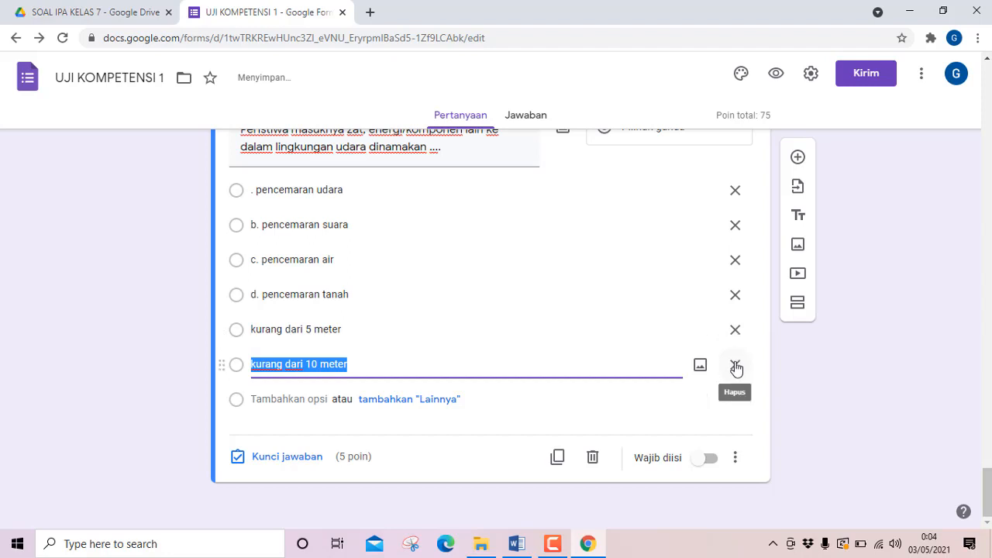
{"action": "left_click", "coordinate": [734, 365]}
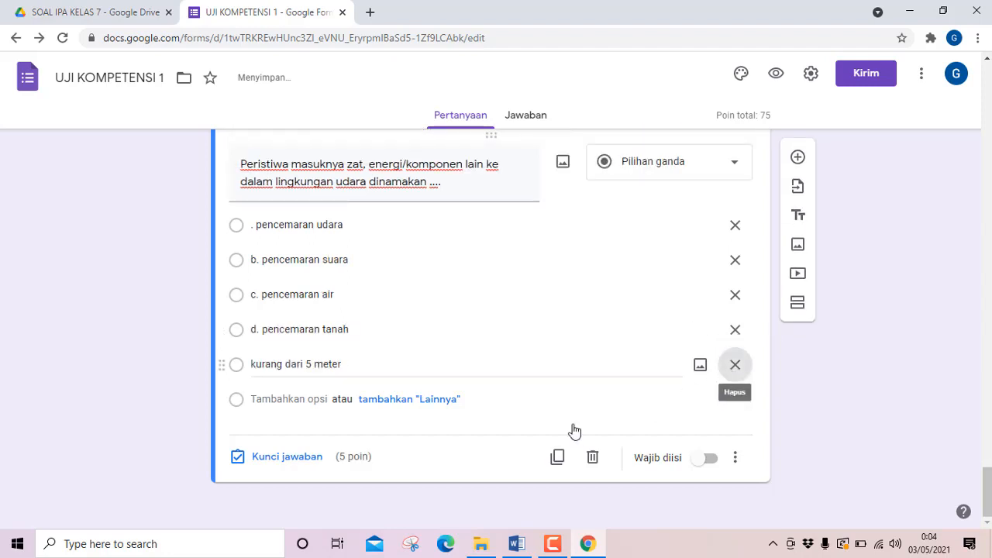
Remove the "d." and "c." prefixes from question 15's fourth and third options.
{"action": "left_click", "coordinate": [262, 365]}
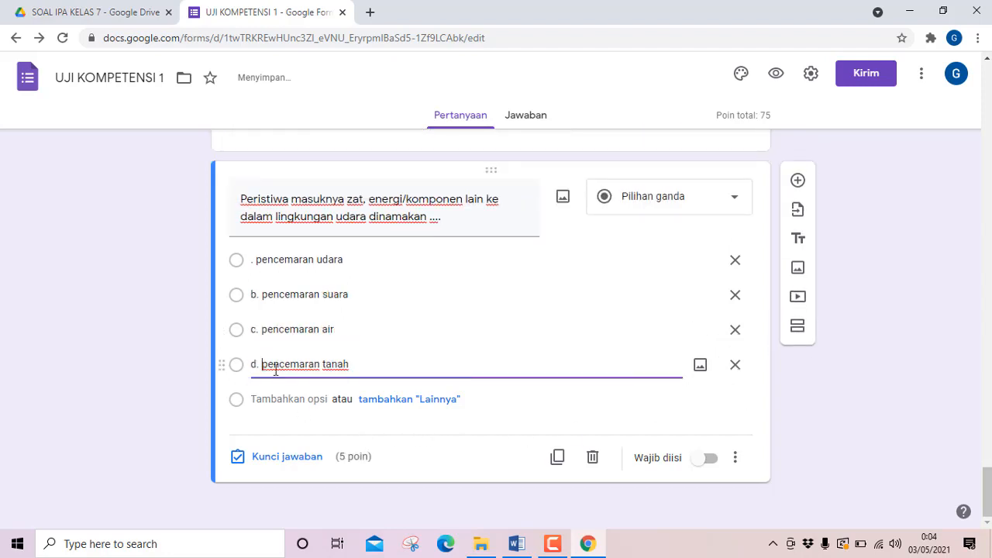
{"action": "key", "text": "BackSpace"}
{"action": "key", "text": "BackSpace"}
{"action": "key", "text": "BackSpace"}
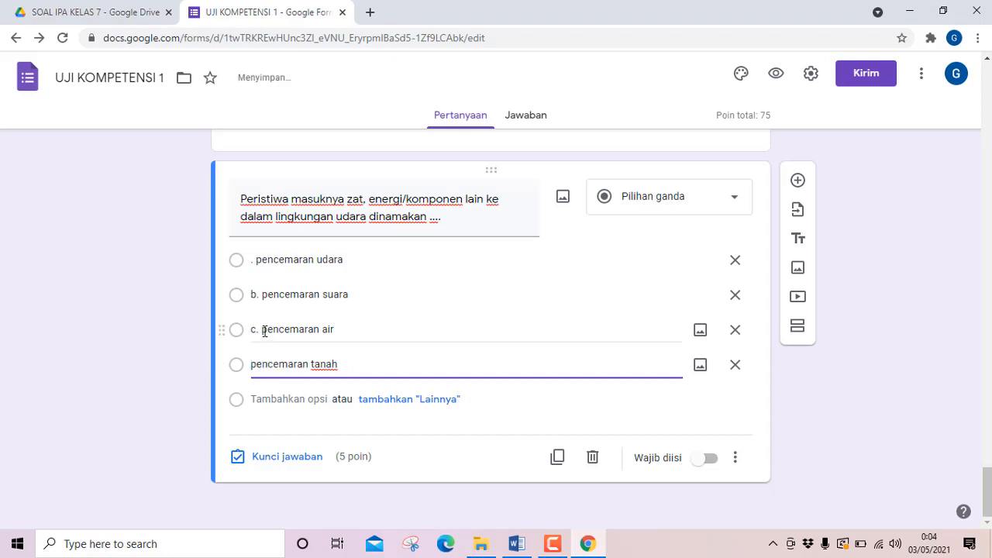
{"action": "left_click", "coordinate": [262, 329]}
{"action": "left_click", "coordinate": [262, 329]}
{"action": "key", "text": "BackSpace"}
{"action": "key", "text": "BackSpace"}
{"action": "key", "text": "BackSpace"}
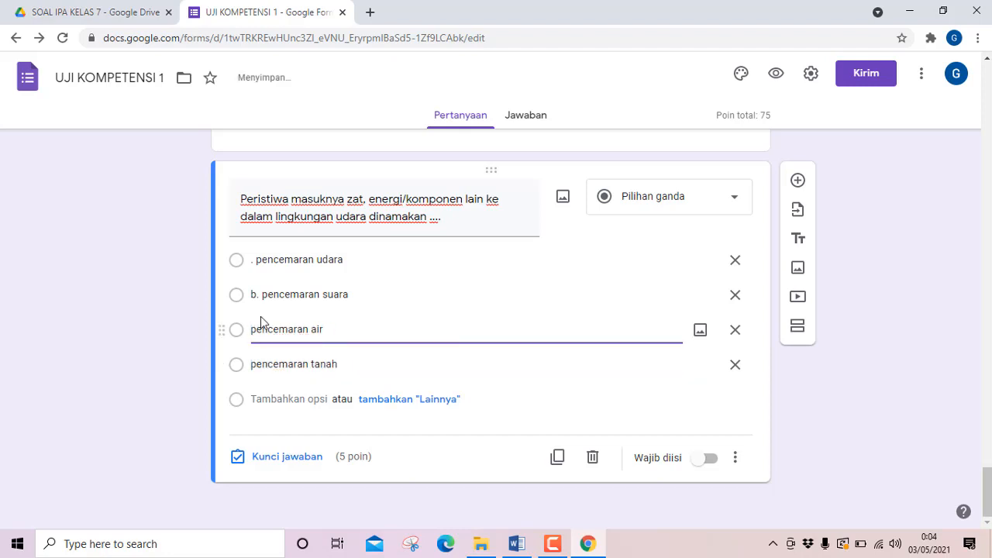
Remove the "b." prefix from question 15's second option and the leading dot from its first option.
{"action": "left_click", "coordinate": [262, 295]}
{"action": "left_click", "coordinate": [261, 295]}
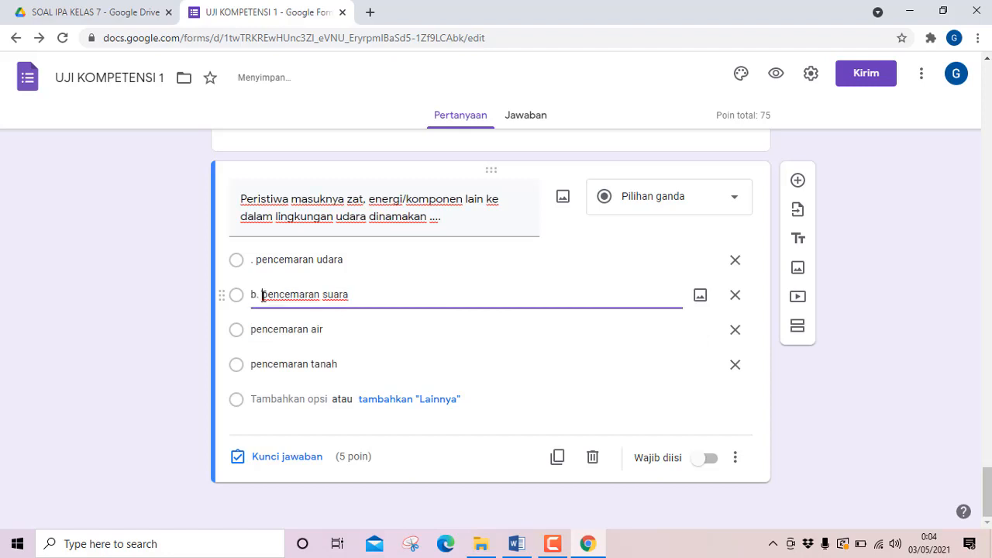
{"action": "key", "text": "BackSpace"}
{"action": "key", "text": "BackSpace"}
{"action": "key", "text": "BackSpace"}
{"action": "left_click", "coordinate": [259, 260]}
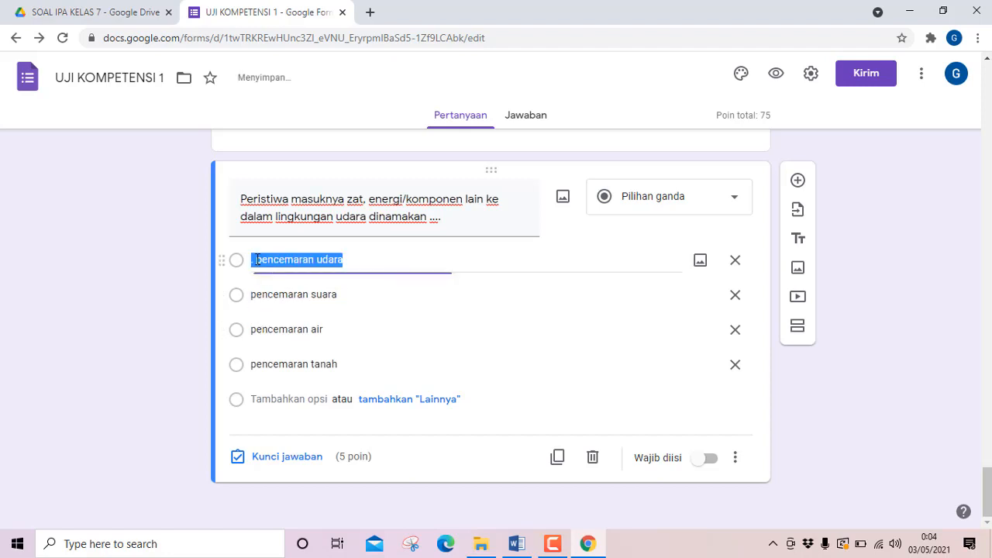
{"action": "left_click", "coordinate": [258, 261]}
{"action": "key", "text": "BackSpace"}
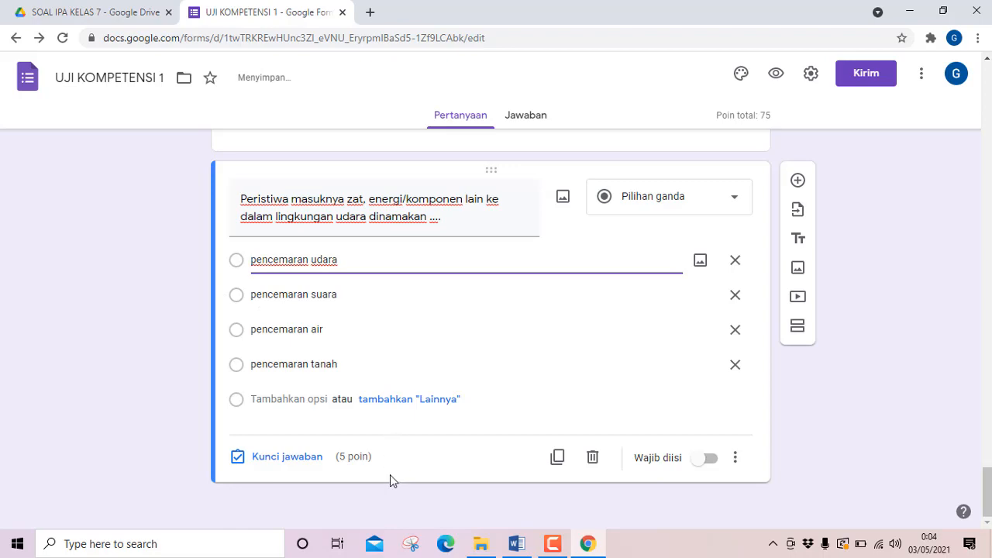
Check question 15's answer in Word and mark "pencemaran udara" as the correct answer in the form's answer key.
{"action": "left_click", "coordinate": [517, 544]}
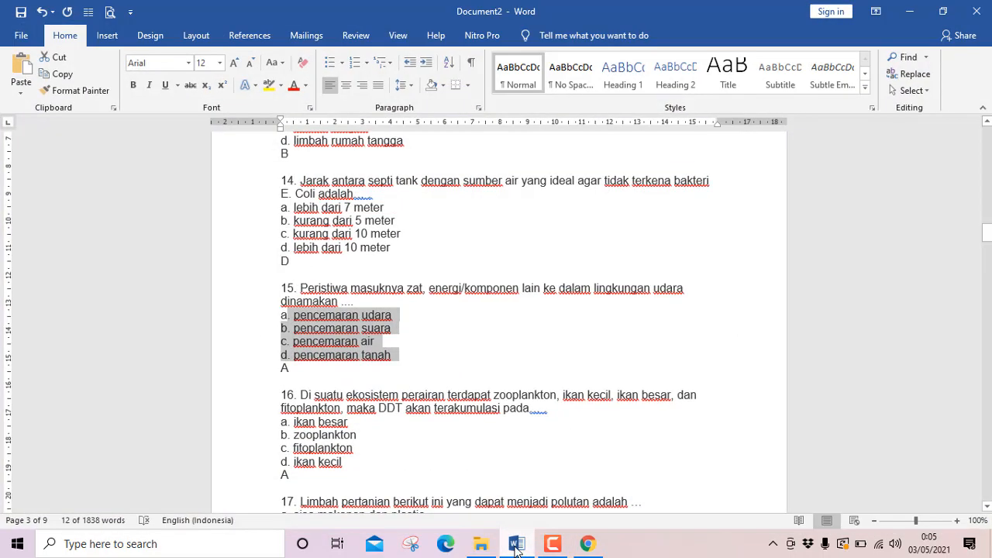
{"action": "left_click", "coordinate": [516, 546]}
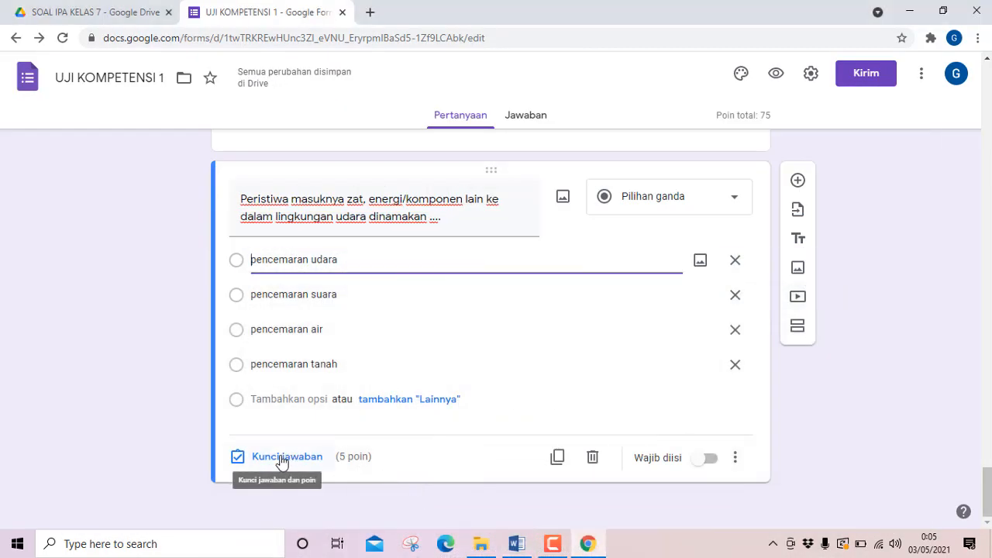
{"action": "left_click", "coordinate": [282, 448]}
{"action": "left_click", "coordinate": [245, 293]}
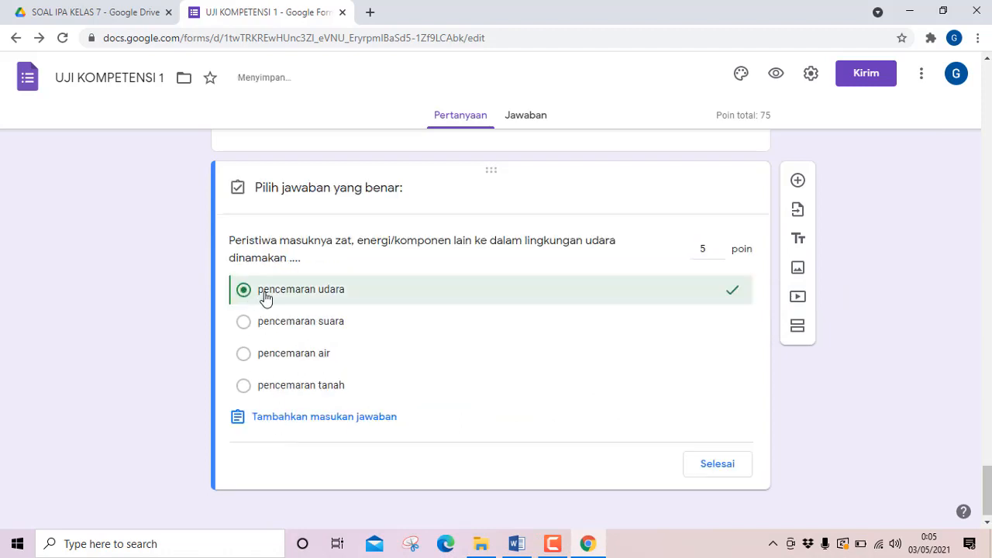
{"action": "left_click", "coordinate": [712, 464]}
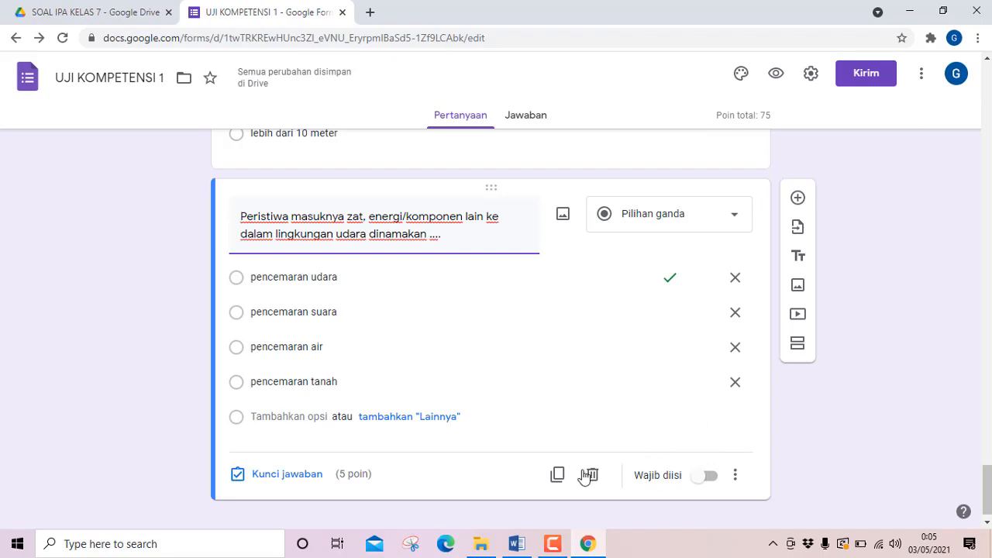
Duplicate question 15 in the form and replace the copy's text with question 16's text from Word, without its number.
{"action": "left_click", "coordinate": [557, 474]}
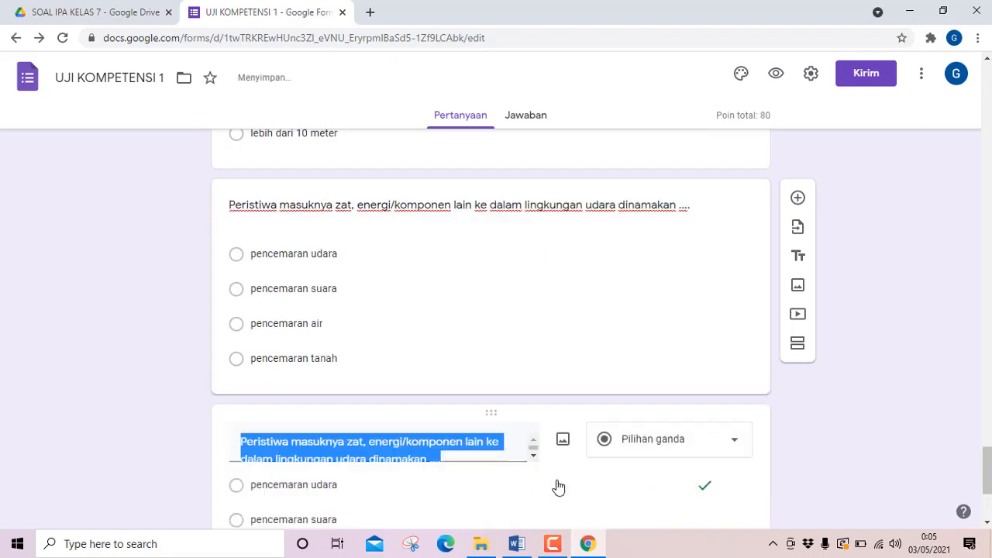
{"action": "left_click", "coordinate": [517, 543]}
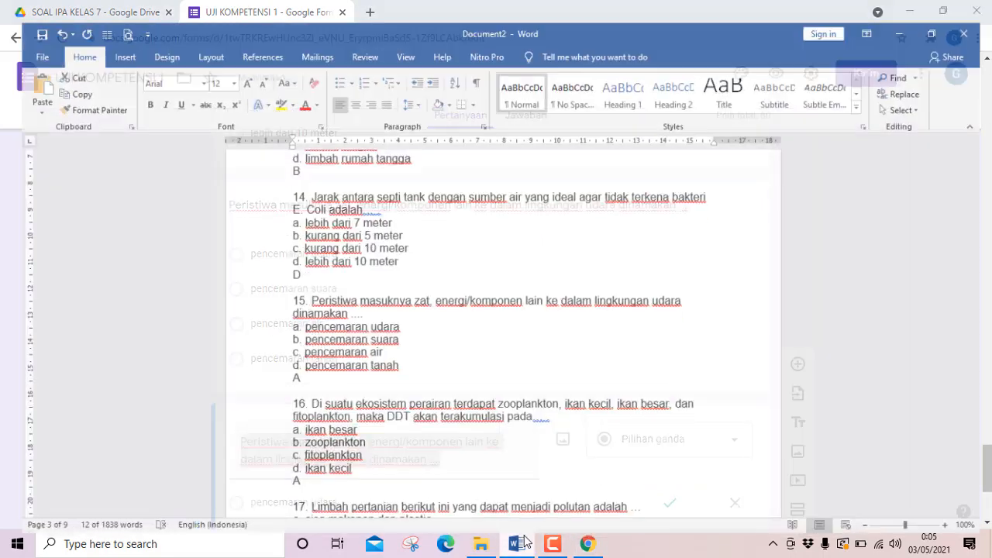
{"action": "scroll", "coordinate": [388, 450], "scroll_direction": "down", "scroll_amount": 2}
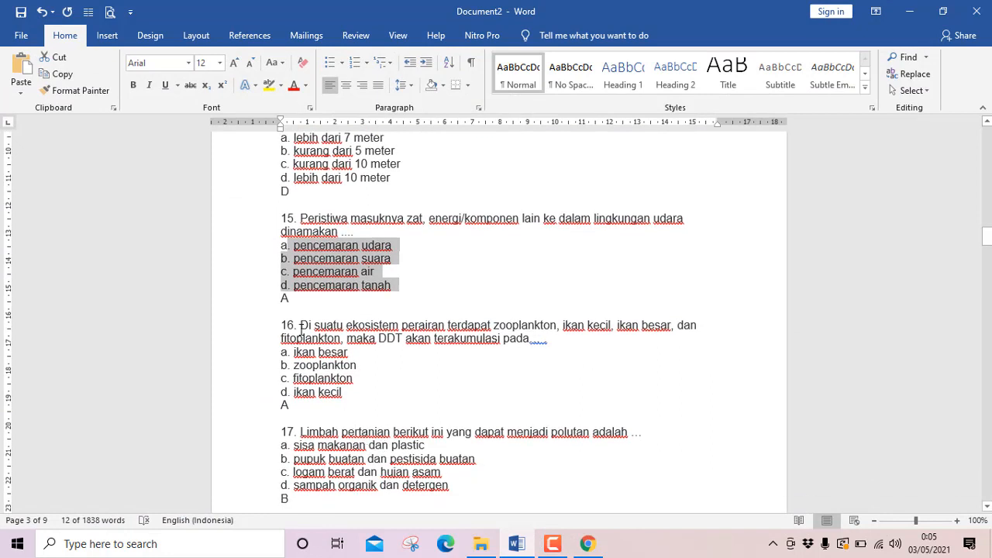
{"action": "mouse_move", "coordinate": [308, 325]}
{"action": "left_mouse_down"}
{"action": "mouse_move", "coordinate": [450, 326]}
{"action": "mouse_move", "coordinate": [574, 351]}
{"action": "mouse_move", "coordinate": [568, 341]}
{"action": "mouse_move", "coordinate": [436, 327]}
{"action": "mouse_move", "coordinate": [305, 326]}
{"action": "left_mouse_up"}
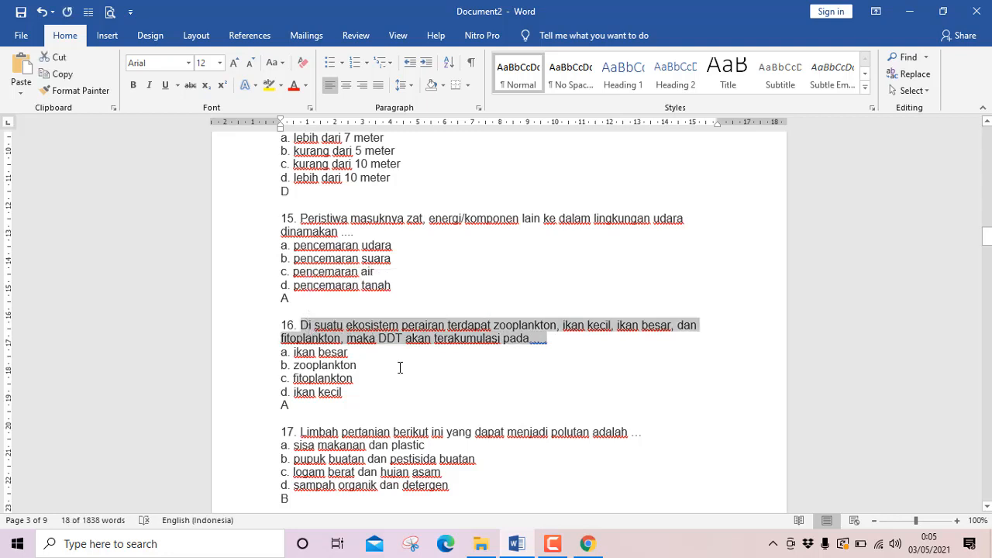
{"action": "left_click", "coordinate": [517, 544]}
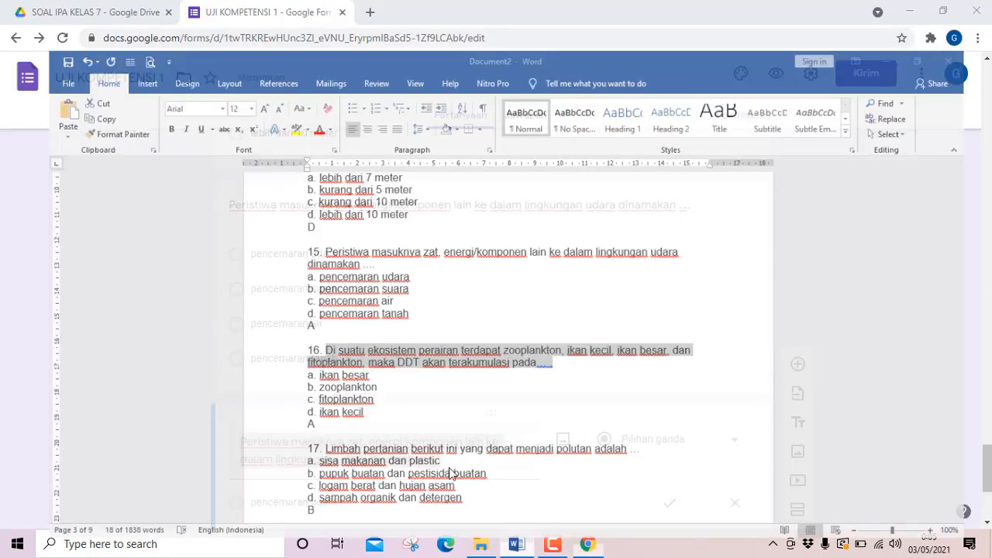
{"action": "type", "text": "Di suatu ekosistem perairan terdapat zooplankton, ikan kecil, ikan besar, dan fitoplankton, maka DDT akan terakumulasi pada... ."}
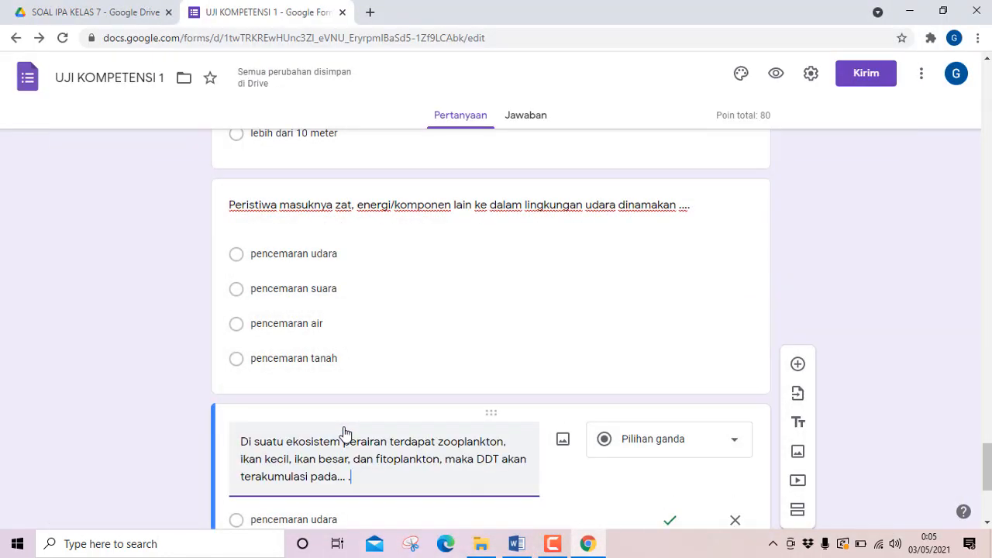
Copy question 16's four answer options from Word and paste them over the first option of the form's question 16.
{"action": "scroll", "coordinate": [343, 431], "scroll_direction": "down", "scroll_amount": 1}
{"action": "left_click", "coordinate": [518, 544]}
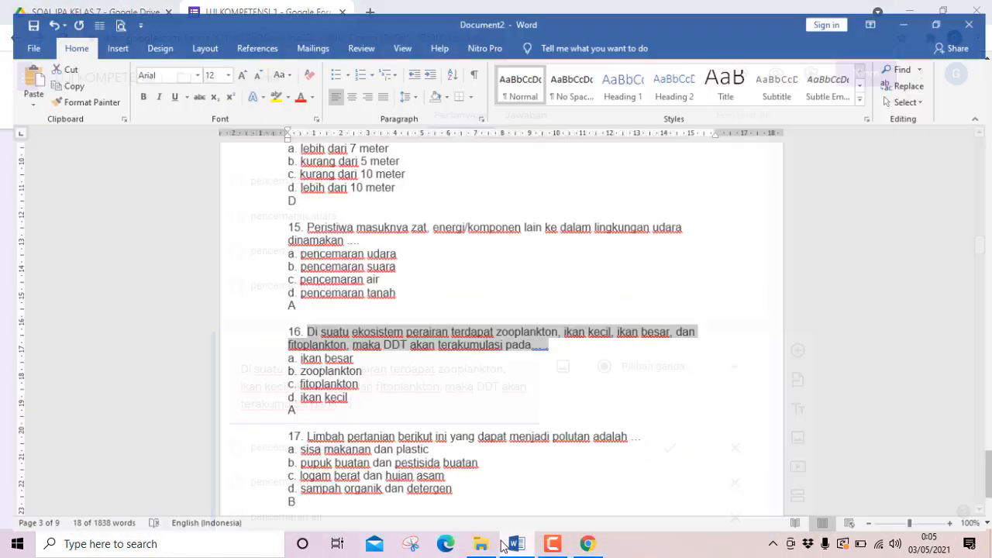
{"action": "left_click_drag", "start_coordinate": [289, 353], "coordinate": [367, 385]}
{"action": "key", "text": "ctrl+c"}
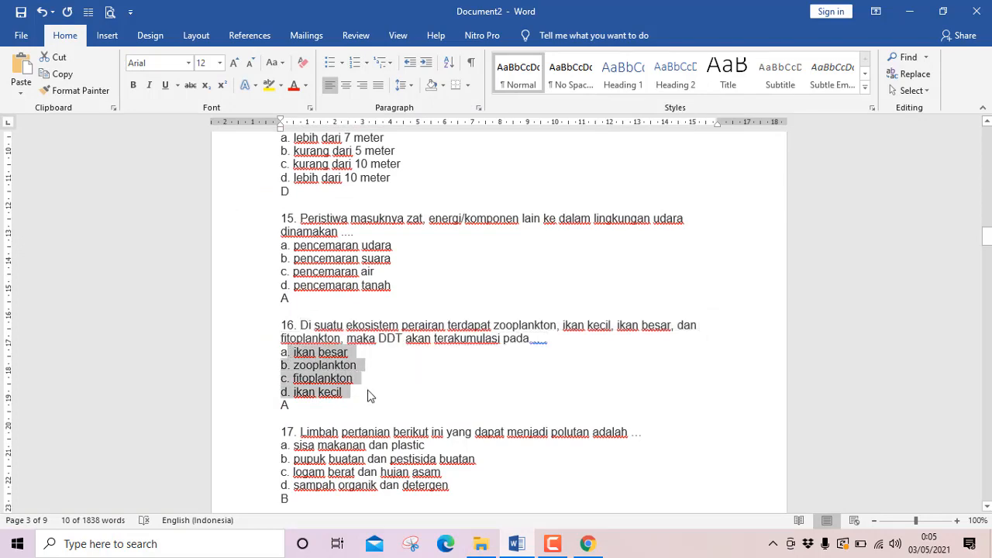
{"action": "left_click", "coordinate": [518, 545]}
{"action": "triple_click", "coordinate": [351, 449]}
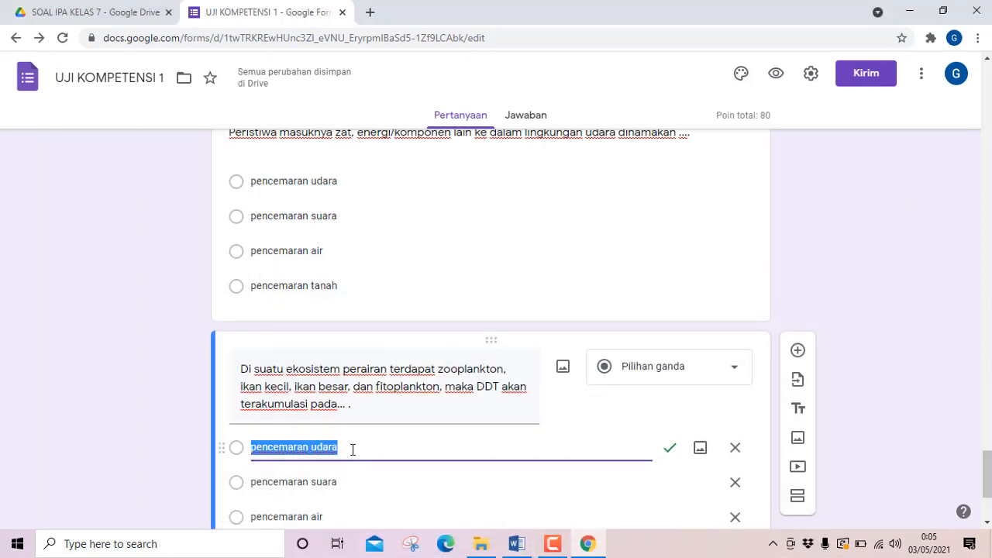
{"action": "key", "text": "ctrl+v"}
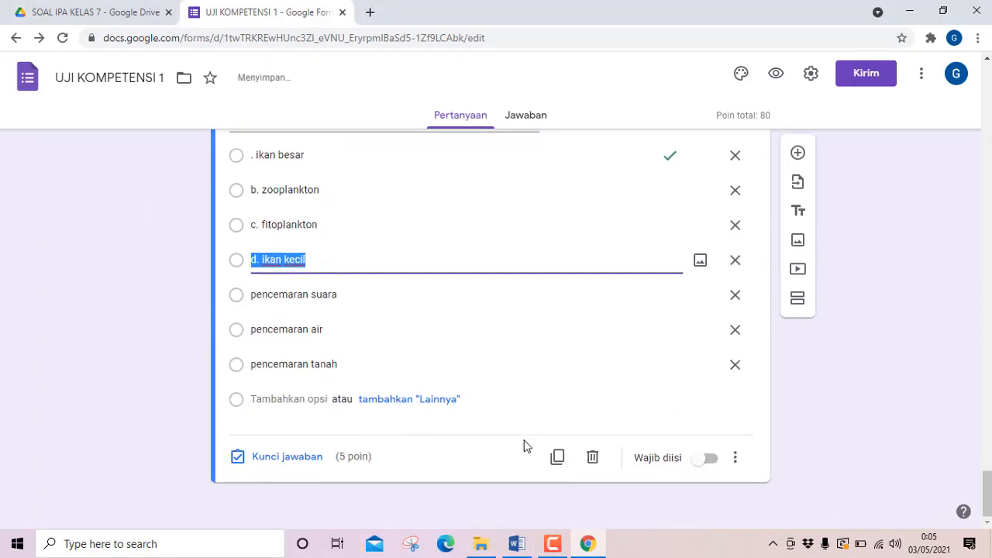
Delete the leftover options "pencemaran tanah", "pencemaran air" and "pencemaran suara" from question 16.
{"action": "left_click", "coordinate": [735, 365]}
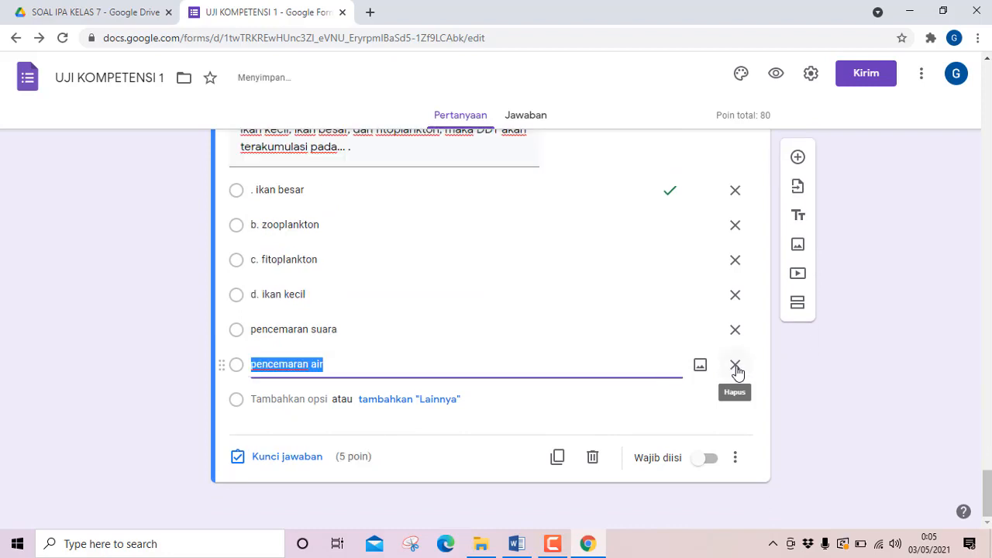
{"action": "left_click", "coordinate": [735, 365]}
{"action": "left_click", "coordinate": [735, 367]}
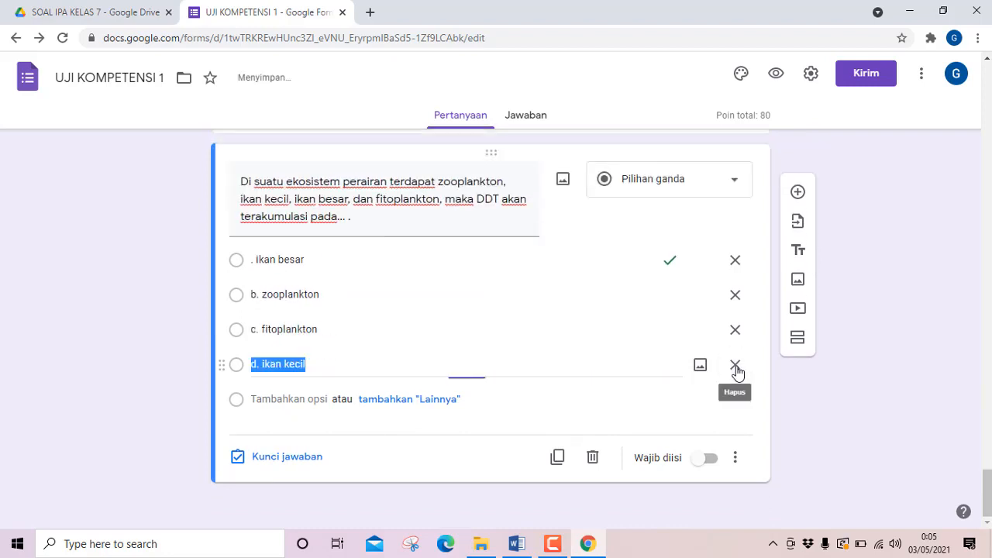
Remove the leading dot from question 16's first option and the "b." prefix from its second option.
{"action": "left_click", "coordinate": [255, 259]}
{"action": "left_click", "coordinate": [254, 260]}
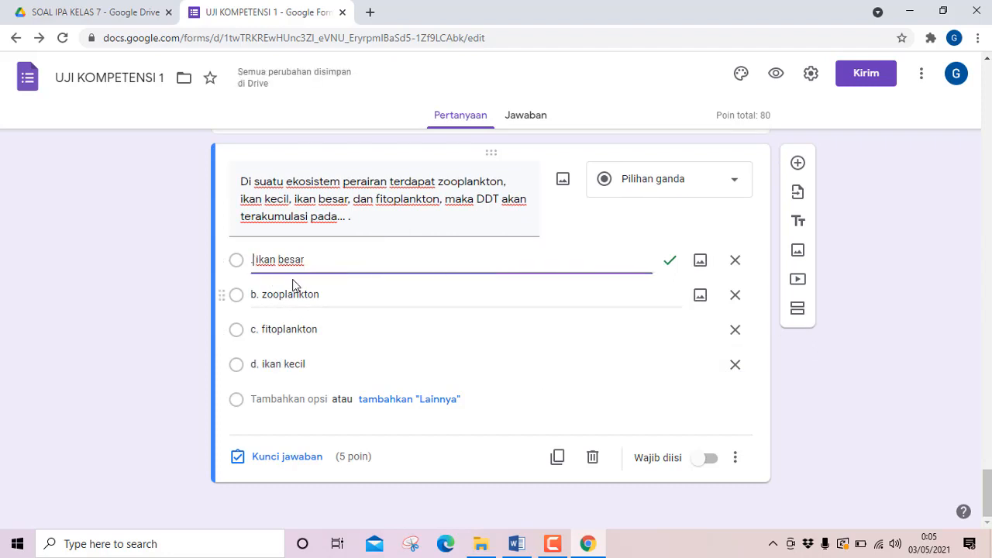
{"action": "key", "text": "BackSpace"}
{"action": "key", "text": "Delete"}
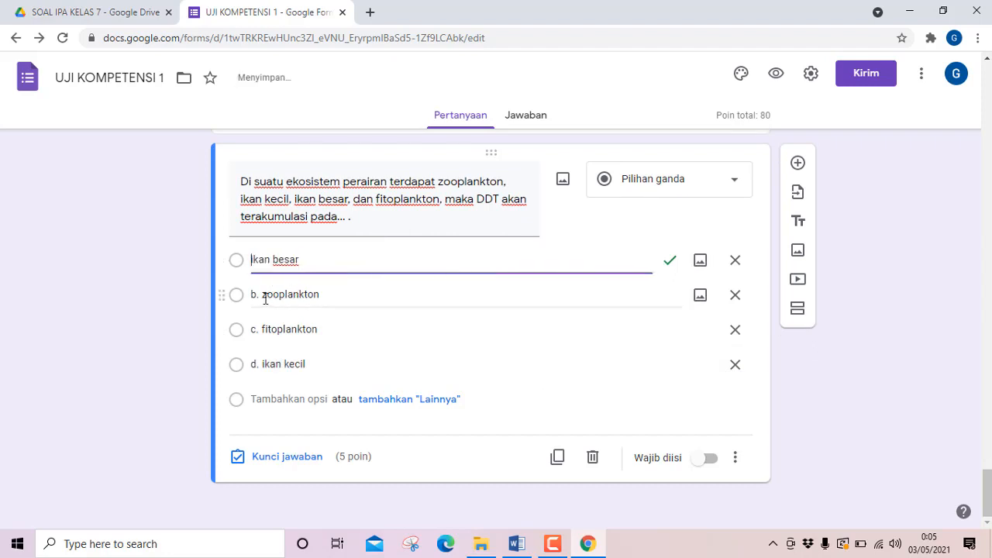
{"action": "left_click", "coordinate": [263, 297]}
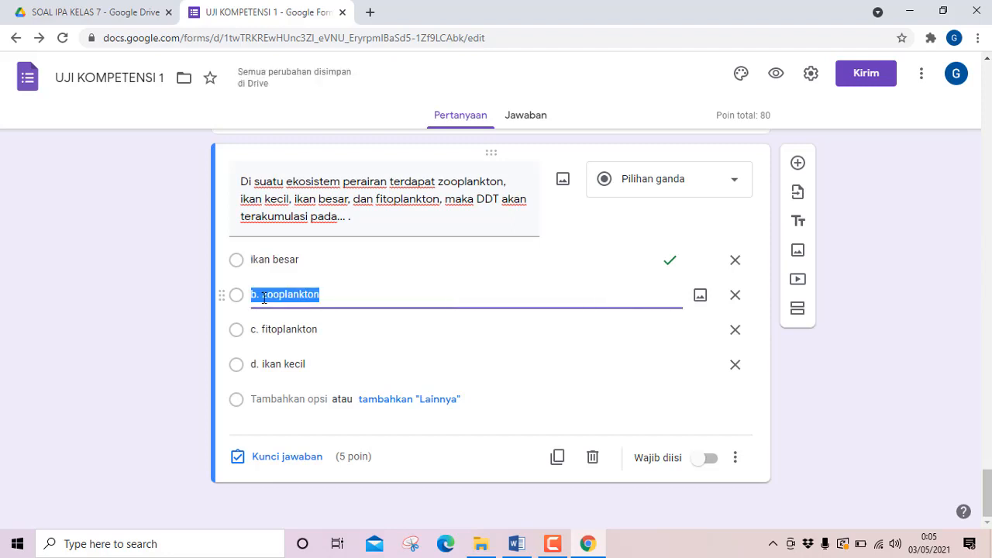
{"action": "left_click", "coordinate": [262, 296]}
{"action": "key", "text": "BackSpace"}
{"action": "key", "text": "BackSpace"}
{"action": "key", "text": "BackSpace"}
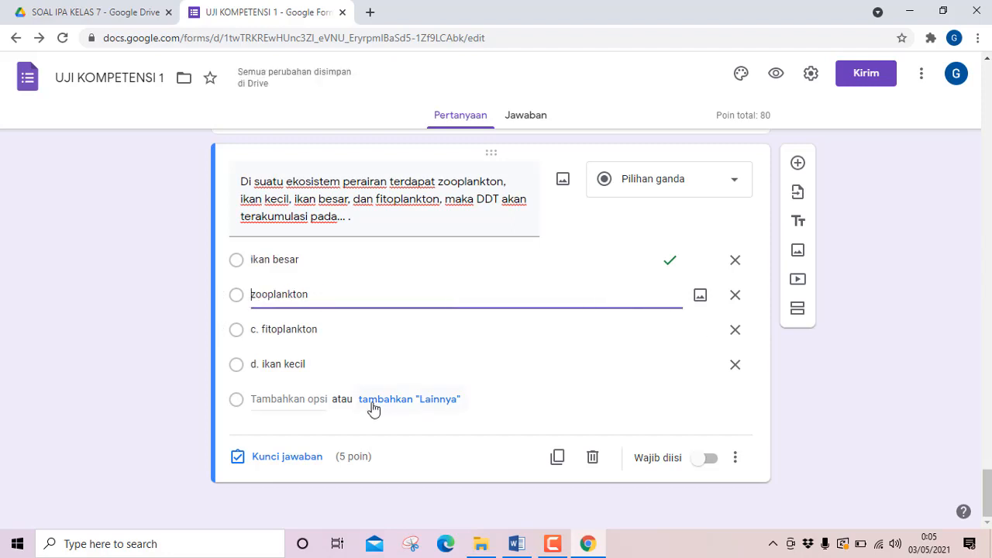
Remove the "c." and "d." prefixes from question 16's third and fourth options.
{"action": "left_click", "coordinate": [262, 328]}
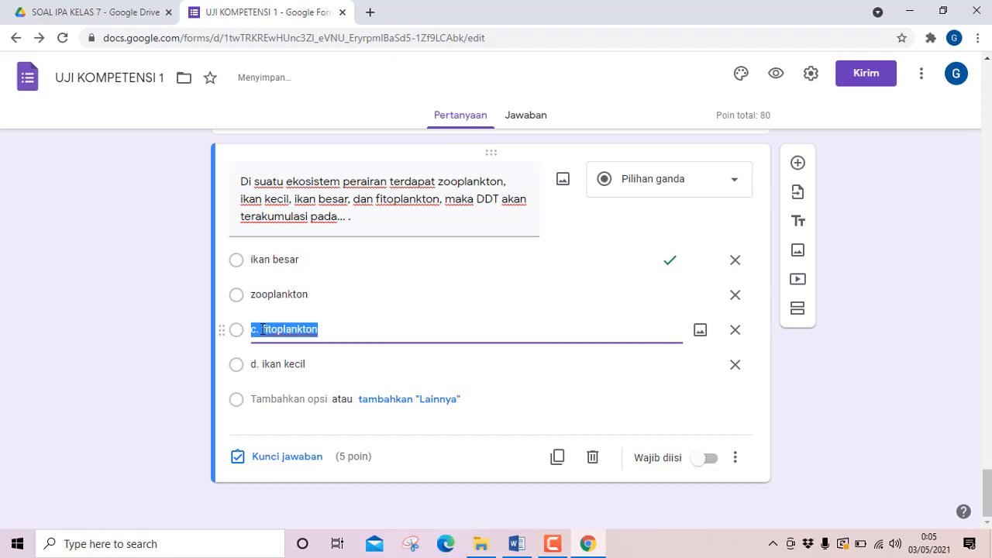
{"action": "left_click", "coordinate": [263, 328]}
{"action": "key", "text": "BackSpace"}
{"action": "key", "text": "BackSpace"}
{"action": "key", "text": "BackSpace"}
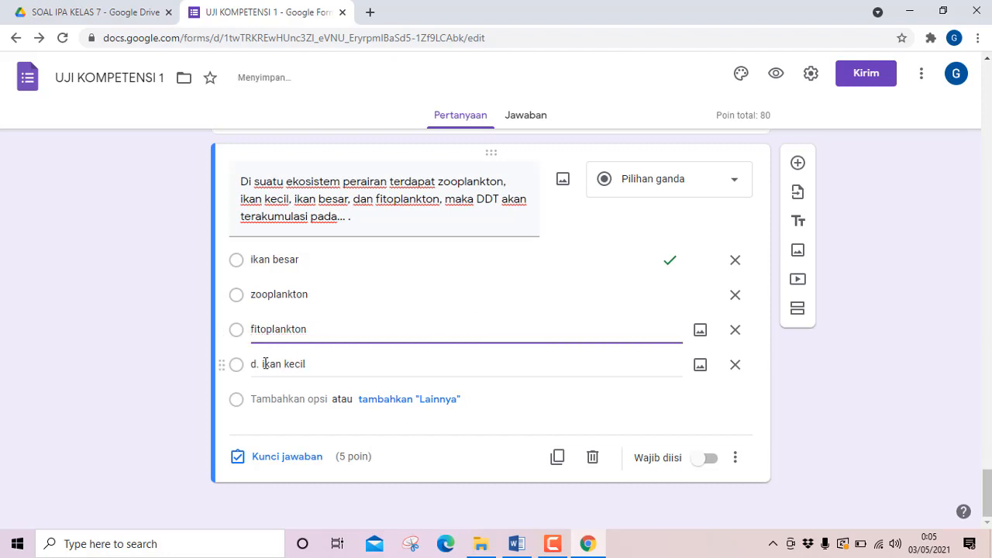
{"action": "left_click", "coordinate": [262, 364]}
{"action": "left_click", "coordinate": [261, 364]}
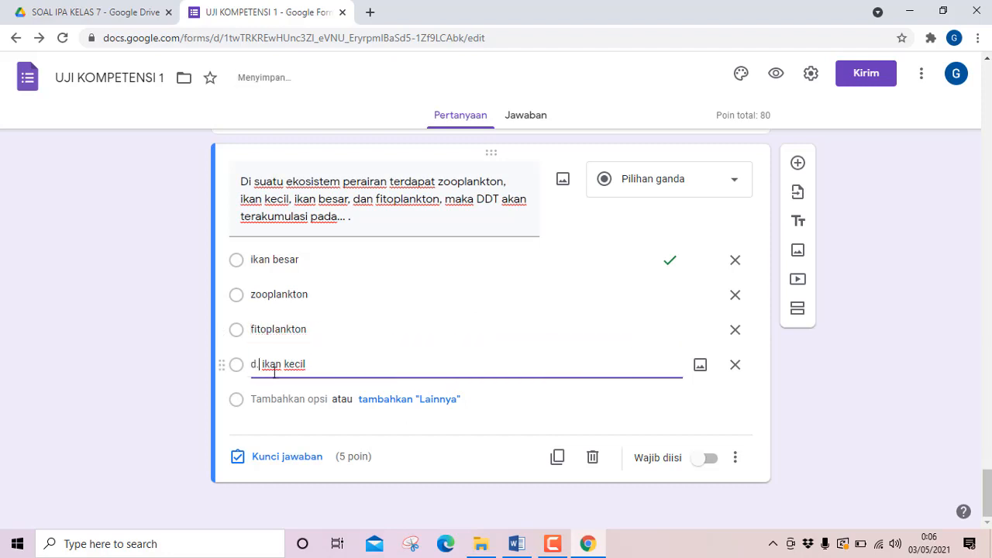
{"action": "key", "text": "BackSpace"}
{"action": "key", "text": "BackSpace"}
{"action": "key", "text": "BackSpace"}
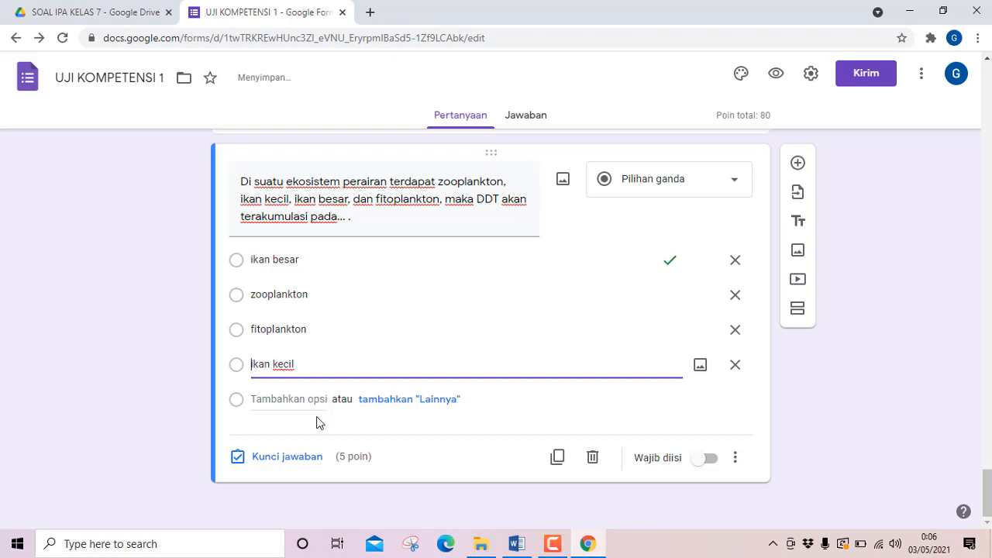
Compare question 16's answer in Word with the answer key set in the form.
{"action": "left_click", "coordinate": [516, 543]}
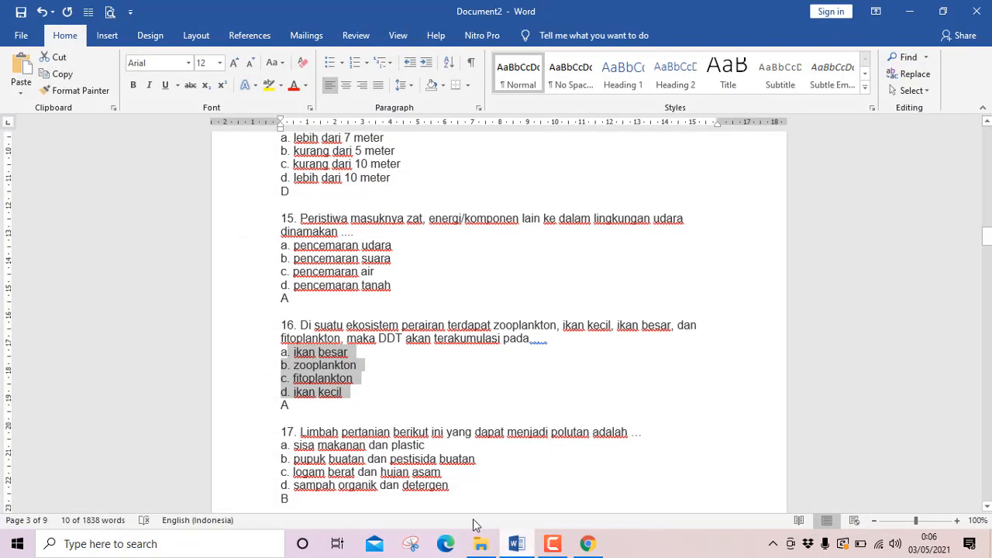
{"action": "left_click", "coordinate": [587, 543]}
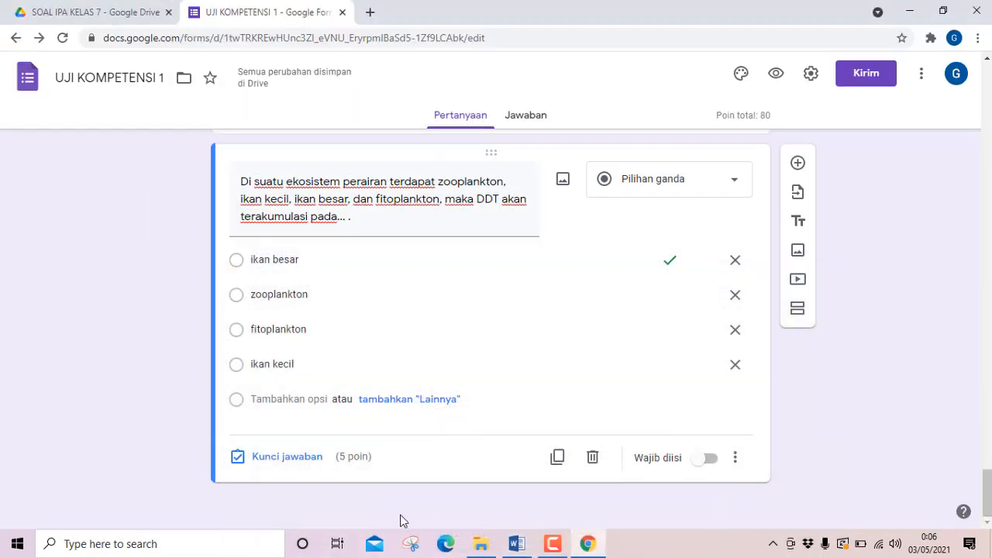
{"action": "left_click", "coordinate": [249, 458]}
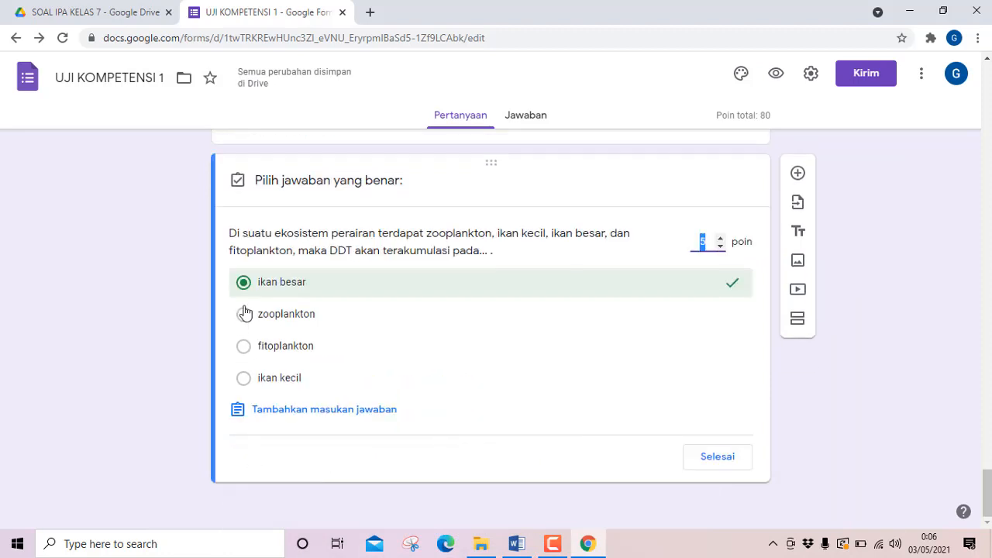
{"action": "left_click", "coordinate": [717, 457]}
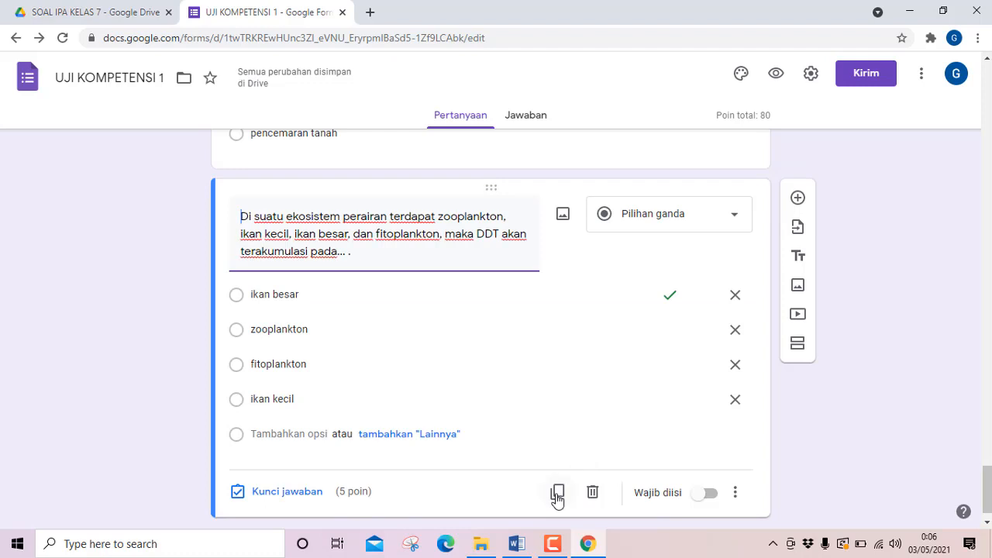
Duplicate question 16 and replace the copy's question text with Word's question 17, "Limbah pertanian berikut ini yang dapat menjadi polutan adalah …".
{"action": "scroll", "coordinate": [534, 433], "scroll_direction": "down", "scroll_amount": 1}
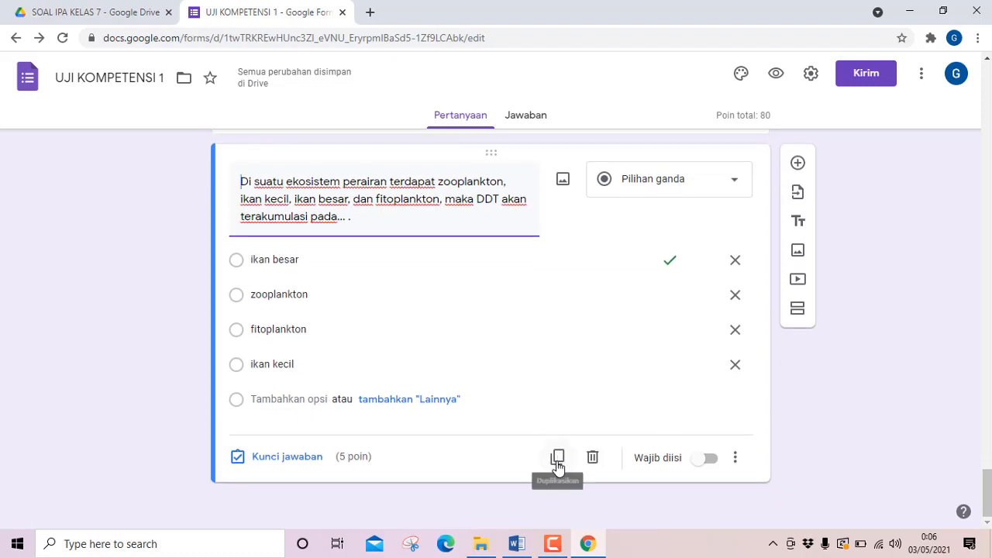
{"action": "left_click", "coordinate": [557, 457]}
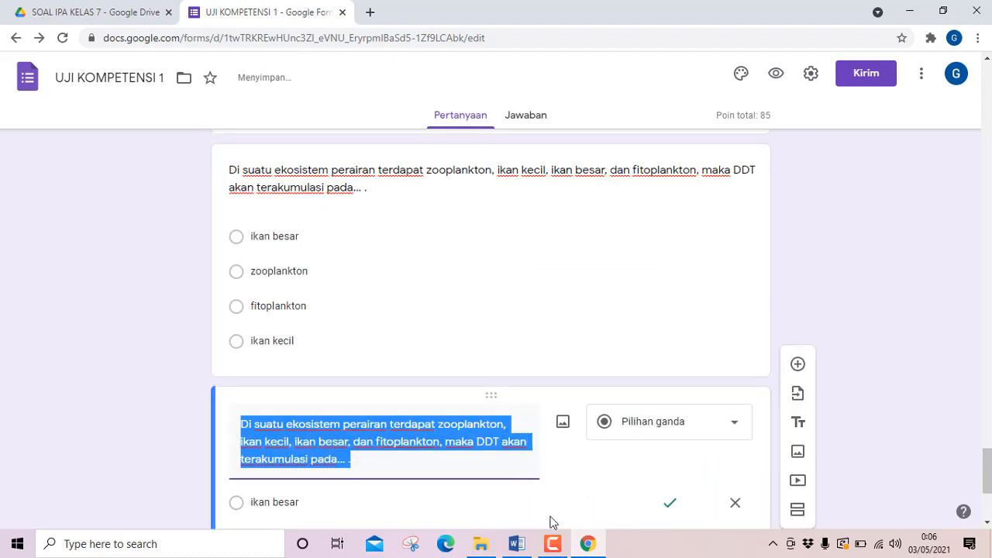
{"action": "left_click", "coordinate": [516, 544]}
{"action": "scroll", "coordinate": [343, 392], "scroll_direction": "down", "scroll_amount": 3}
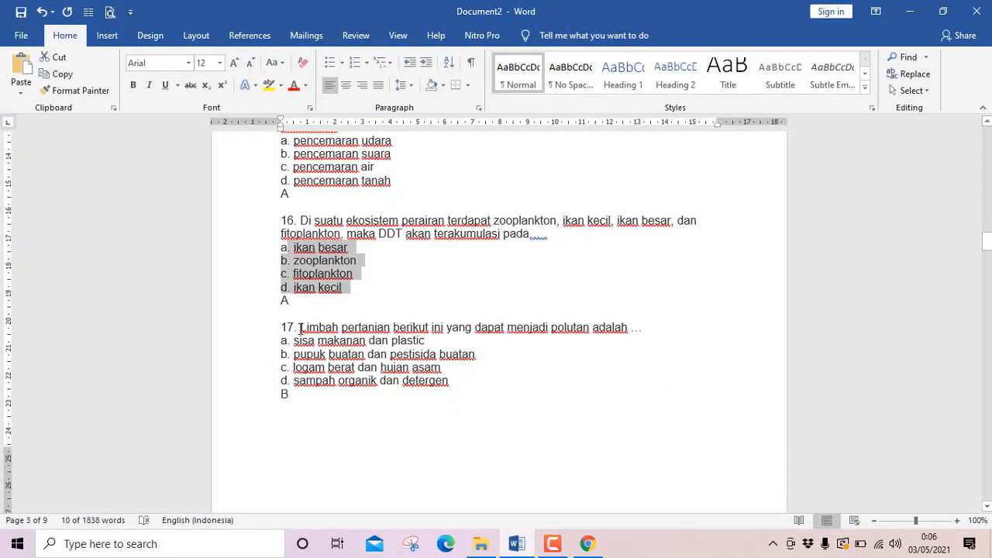
{"action": "left_click_drag", "start_coordinate": [300, 328], "coordinate": [651, 329]}
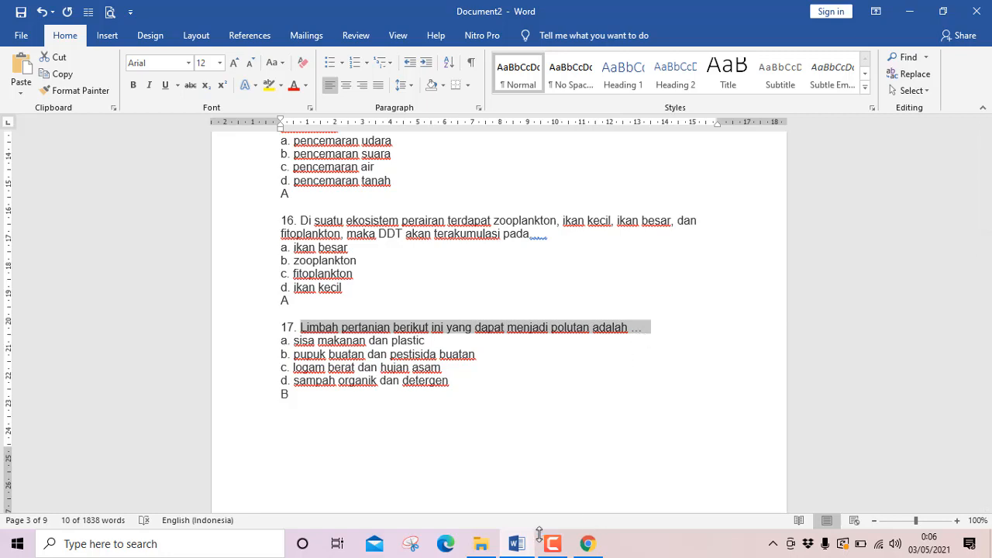
{"action": "left_click", "coordinate": [516, 542]}
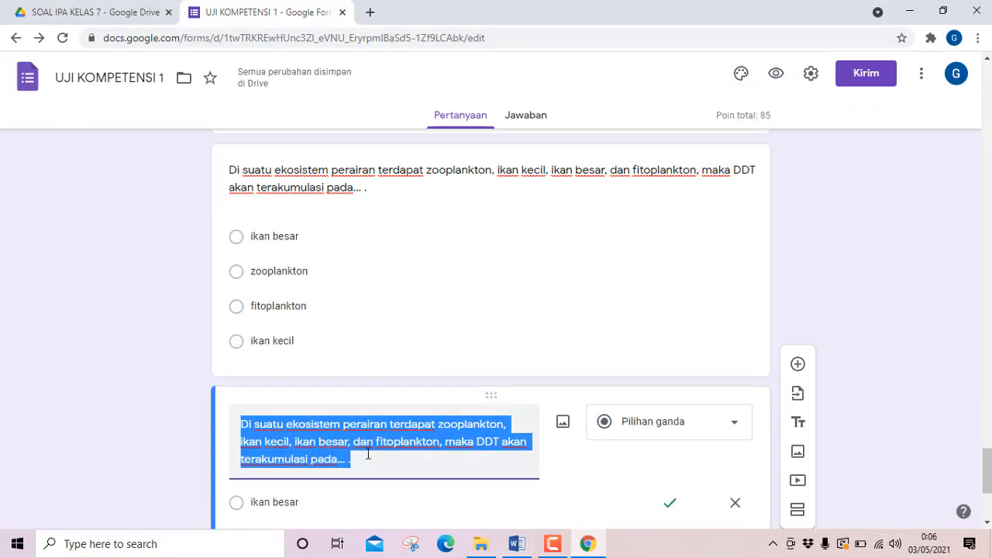
{"action": "type", "text": "Limbah pertanian berikut ini yang dapat menjadi polutan adalah ..."}
Copy question 17's four answer options from Word and paste them over the first option, "ikan besar", in the form.
{"action": "scroll", "coordinate": [357, 452], "scroll_direction": "down", "scroll_amount": 2}
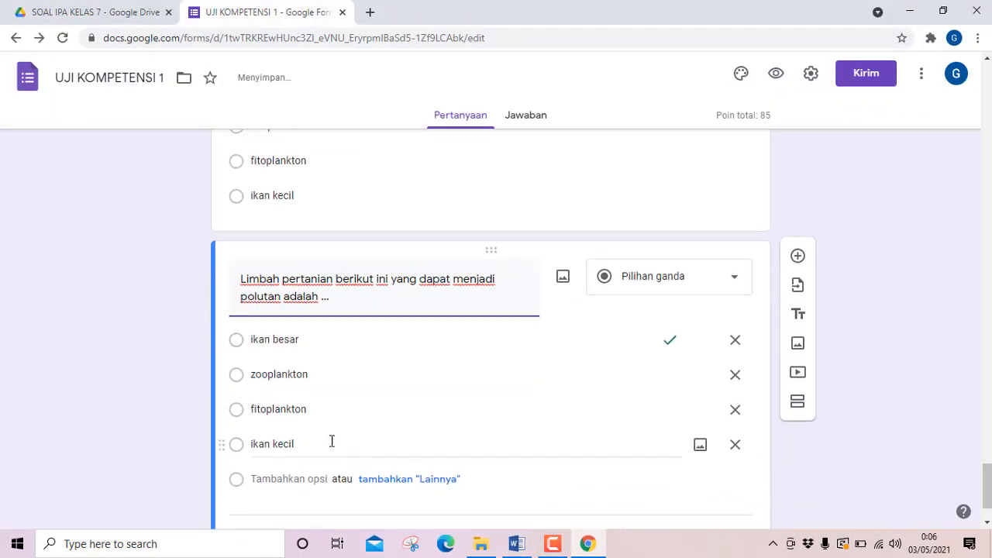
{"action": "left_click", "coordinate": [517, 543]}
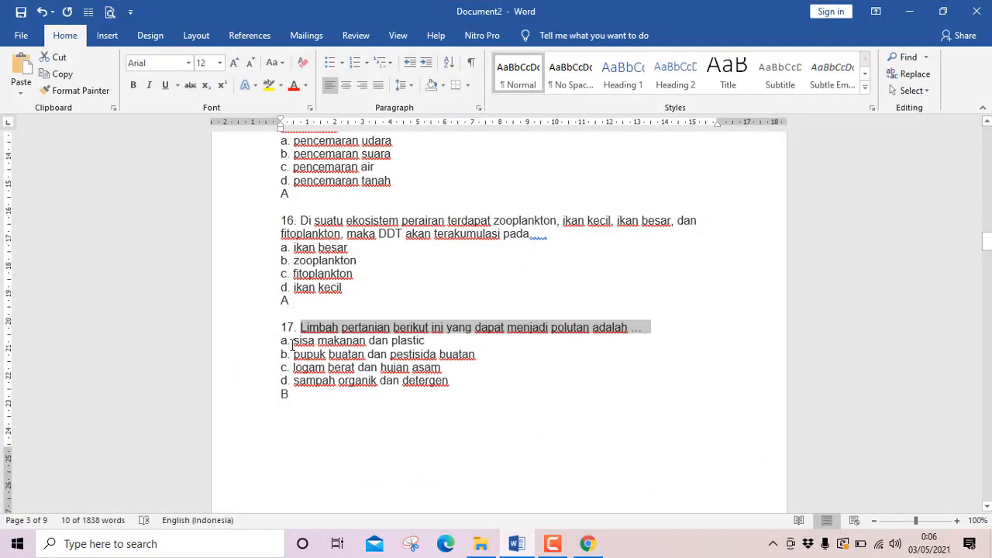
{"action": "left_click_drag", "start_coordinate": [291, 342], "coordinate": [462, 383]}
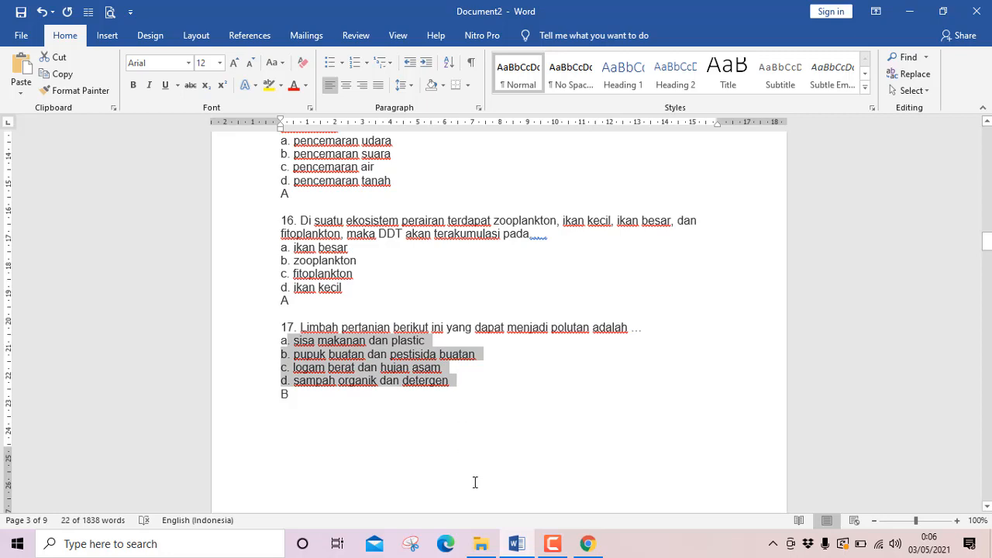
{"action": "left_click", "coordinate": [516, 543]}
{"action": "left_click", "coordinate": [292, 346]}
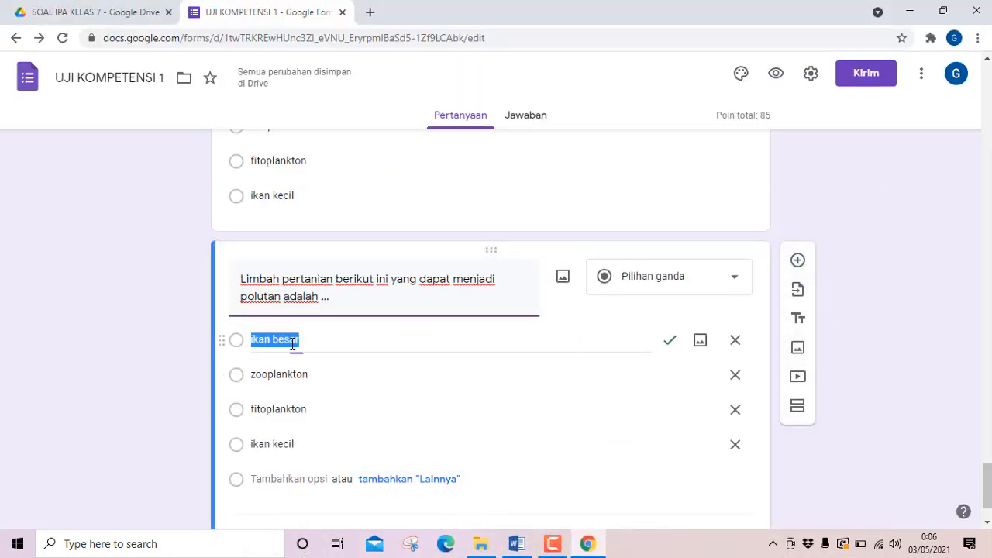
{"action": "type", "text": ". sisa makanan dan plastic b. pupuk buatan dan pestisida buatan c. logam berat dan hujan asam d. sampah organik dan detergen"}
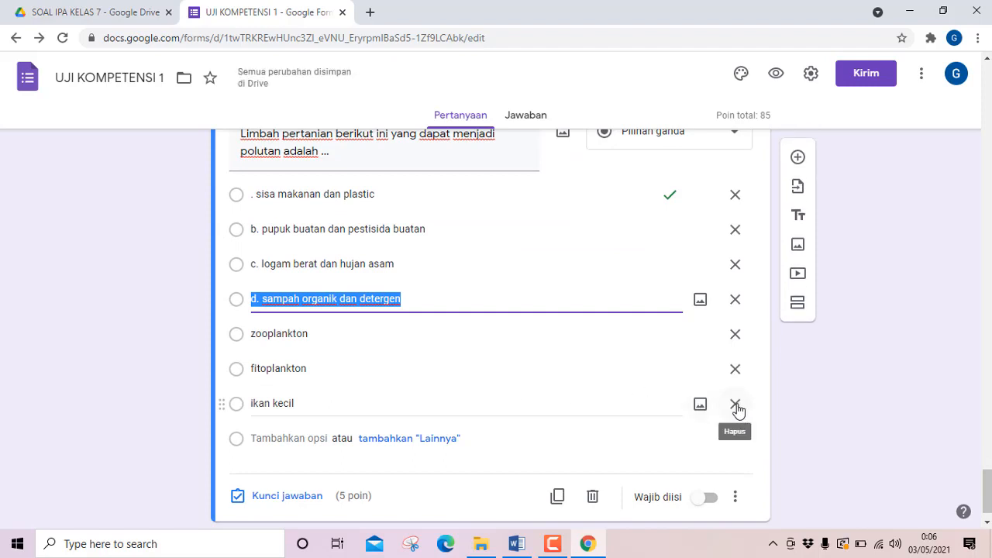
Delete the leftover options "zooplankton", "fitoplankton" and "ikan kecil" from question 17.
{"action": "left_click", "coordinate": [734, 403]}
{"action": "left_click", "coordinate": [736, 370]}
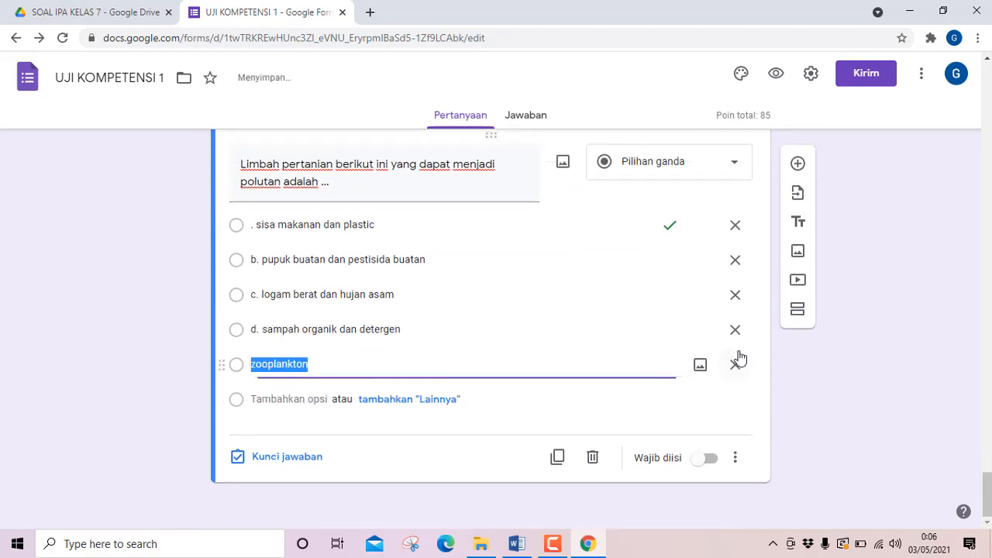
{"action": "left_click", "coordinate": [736, 363]}
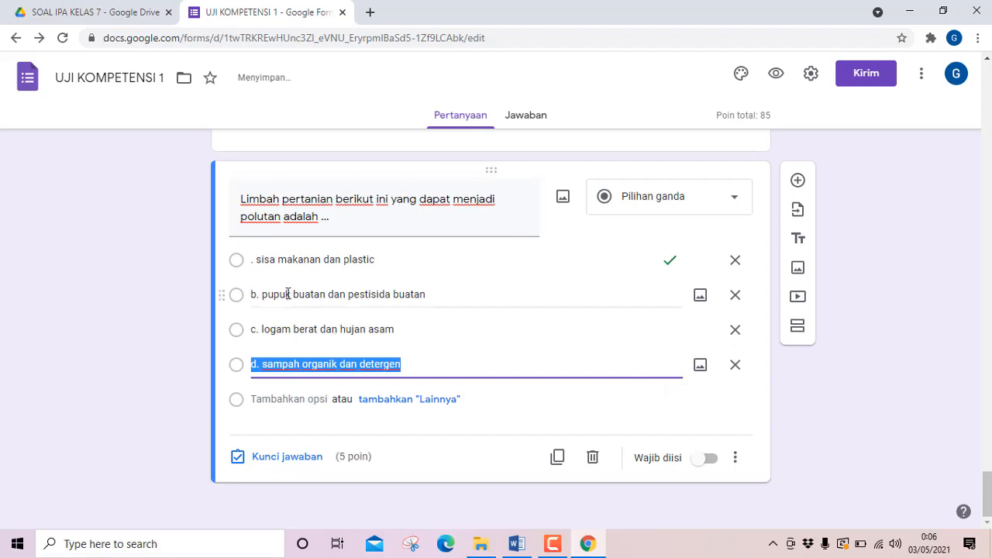
Remove the leading dot from question 17's first option and the "b." prefix from its second option.
{"action": "left_click", "coordinate": [256, 260]}
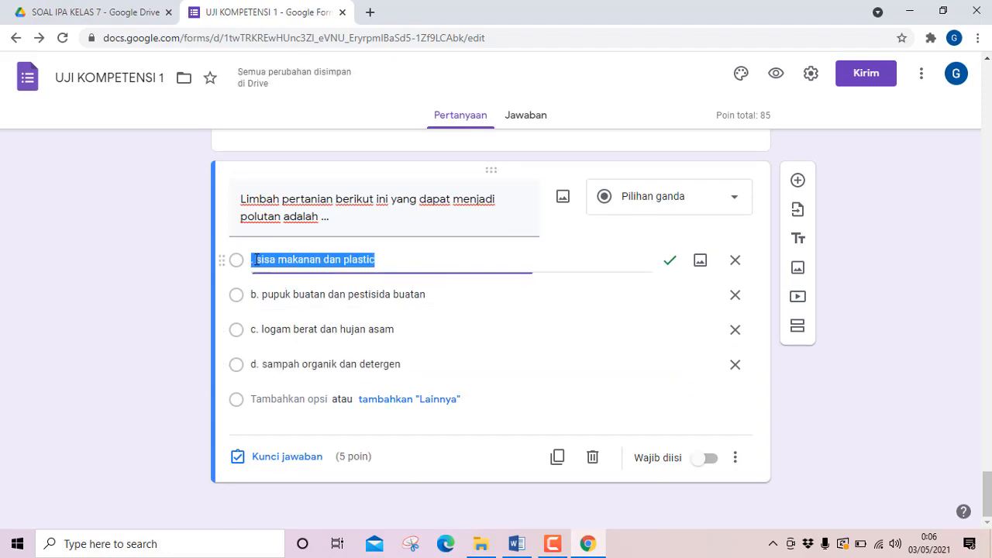
{"action": "left_click", "coordinate": [256, 259]}
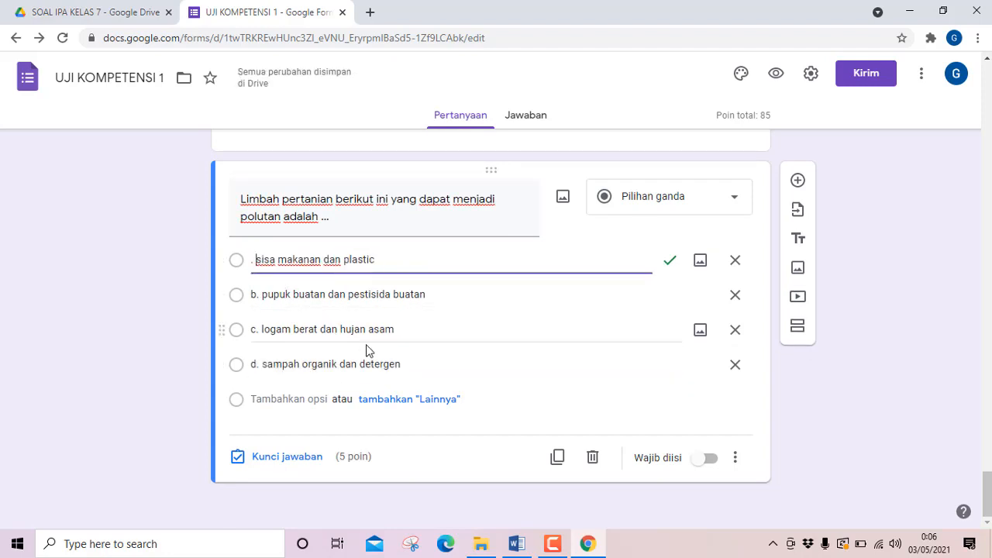
{"action": "key", "text": "BackSpace"}
{"action": "key", "text": "BackSpace"}
{"action": "left_click", "coordinate": [263, 294]}
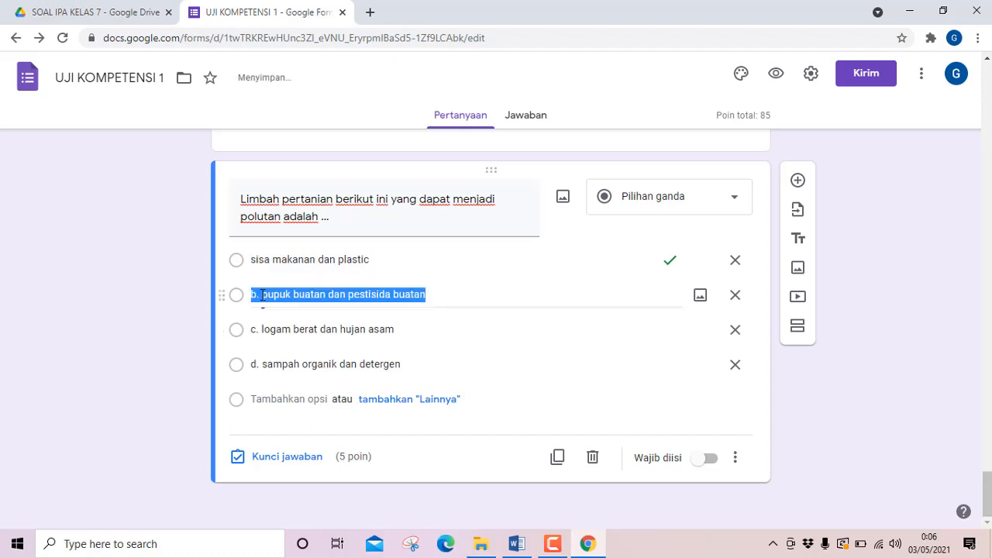
{"action": "left_click", "coordinate": [262, 294]}
{"action": "key", "text": "BackSpace"}
{"action": "key", "text": "BackSpace"}
{"action": "key", "text": "BackSpace"}
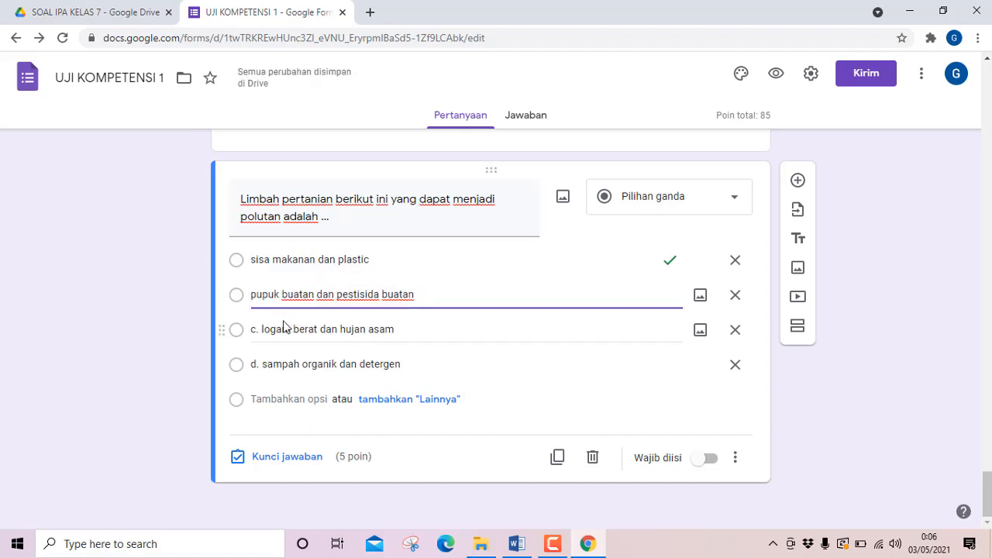
Remove the "c." and "d." prefixes from question 17's third and fourth options.
{"action": "left_click", "coordinate": [261, 330]}
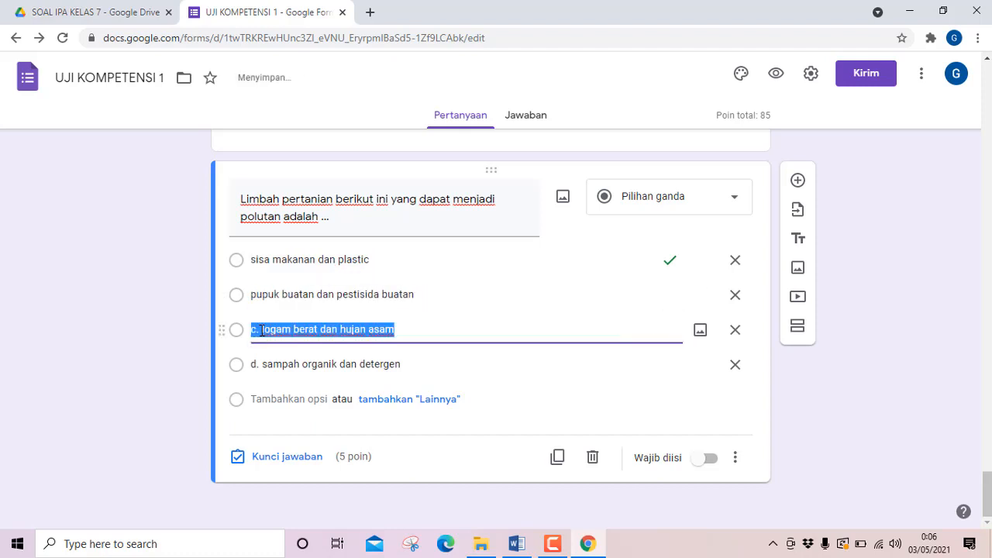
{"action": "left_click", "coordinate": [262, 330]}
{"action": "key", "text": "BackSpace"}
{"action": "key", "text": "BackSpace"}
{"action": "key", "text": "BackSpace"}
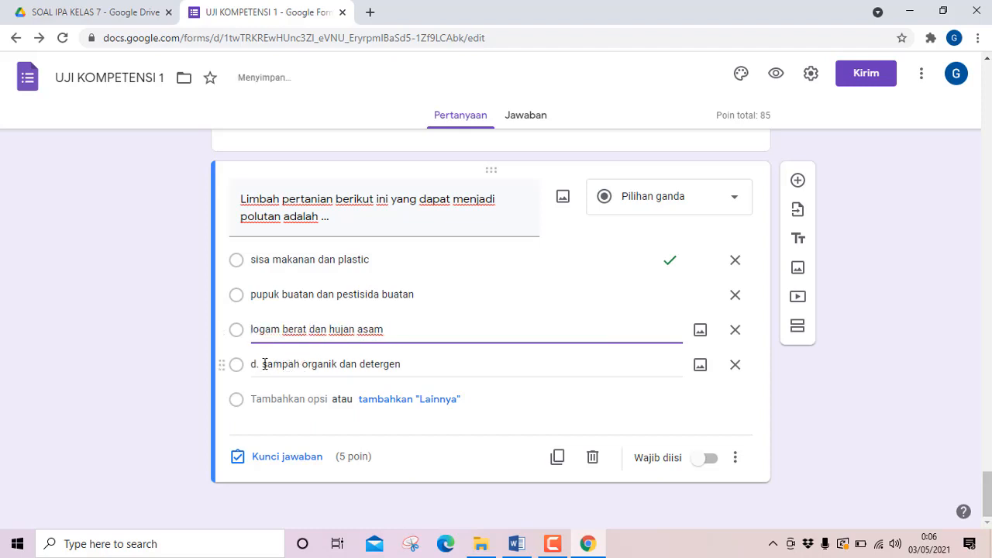
{"action": "left_click", "coordinate": [263, 364]}
{"action": "left_click", "coordinate": [262, 364]}
{"action": "key", "text": "BackSpace"}
{"action": "key", "text": "BackSpace"}
{"action": "key", "text": "BackSpace"}
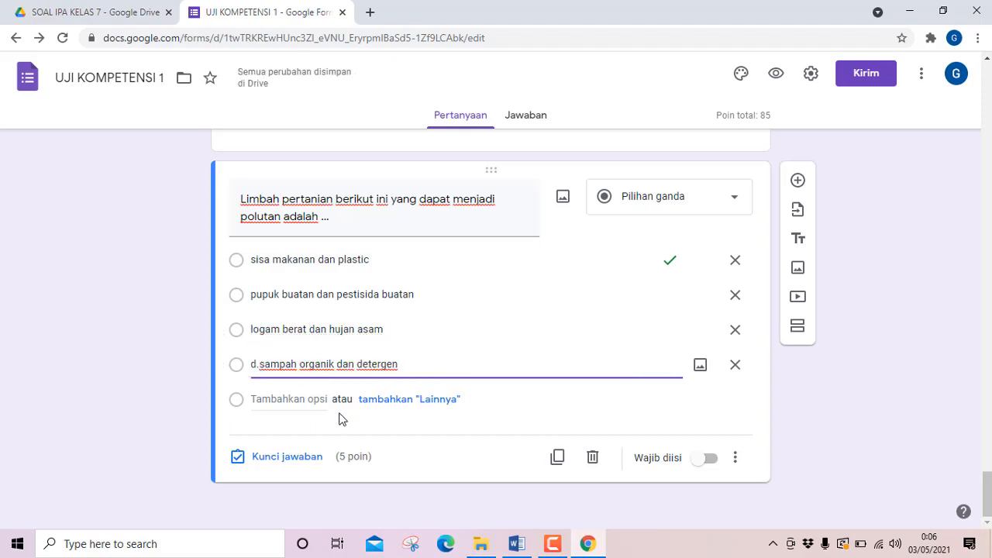
Check question 17's answer in Word and set the form's answer key to "pupuk buatan dan pestisida buatan".
{"action": "left_click", "coordinate": [515, 544]}
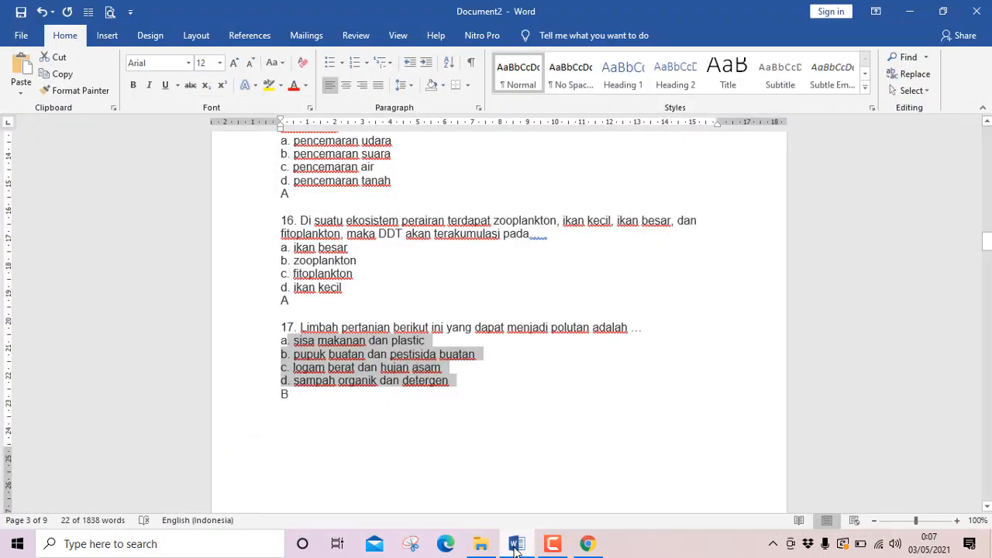
{"action": "left_click", "coordinate": [516, 545]}
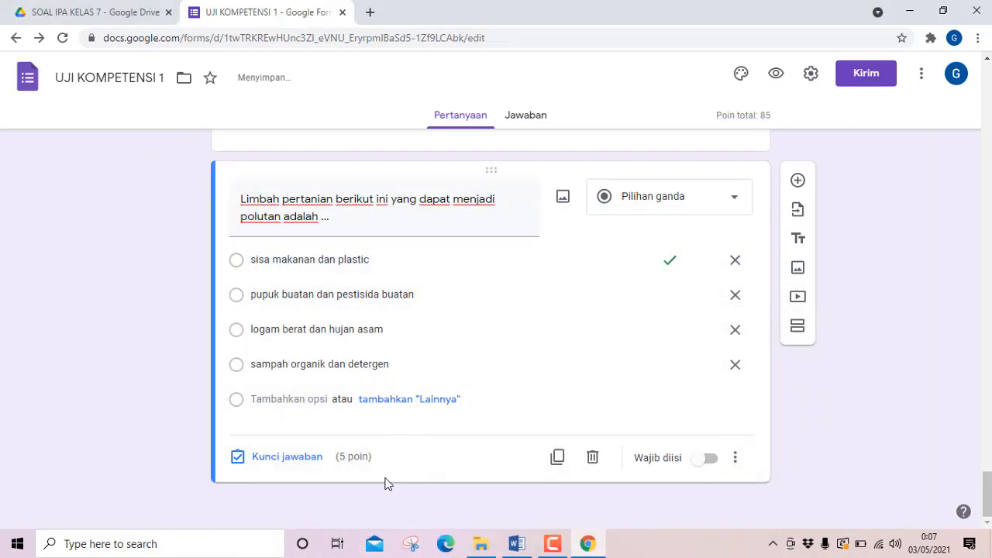
{"action": "left_click", "coordinate": [256, 463]}
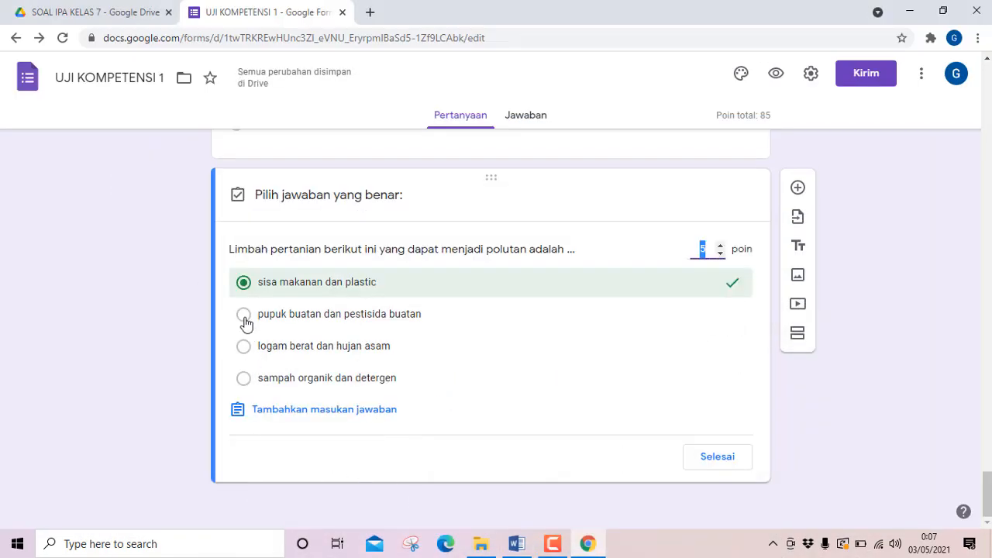
{"action": "left_click", "coordinate": [244, 316]}
{"action": "left_click", "coordinate": [245, 283]}
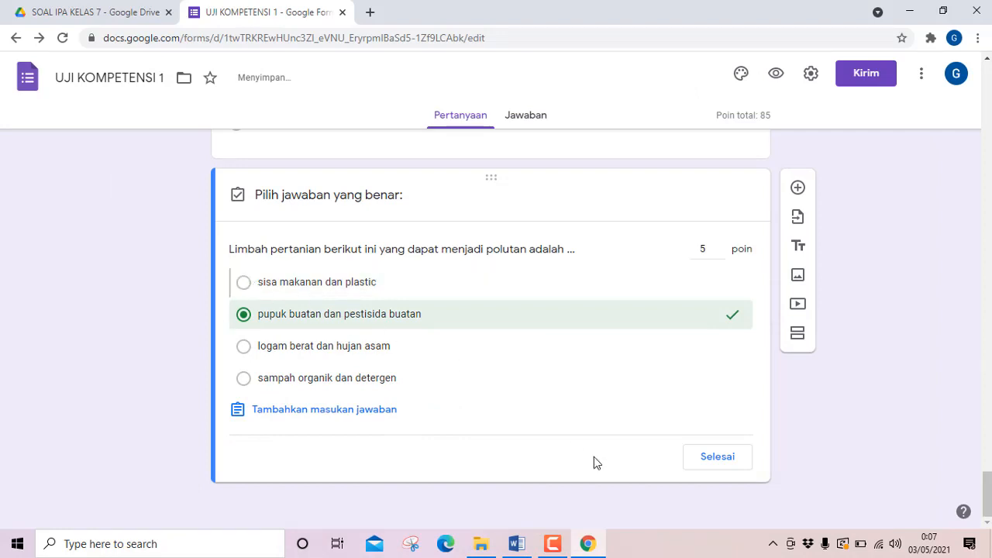
{"action": "left_click", "coordinate": [714, 458]}
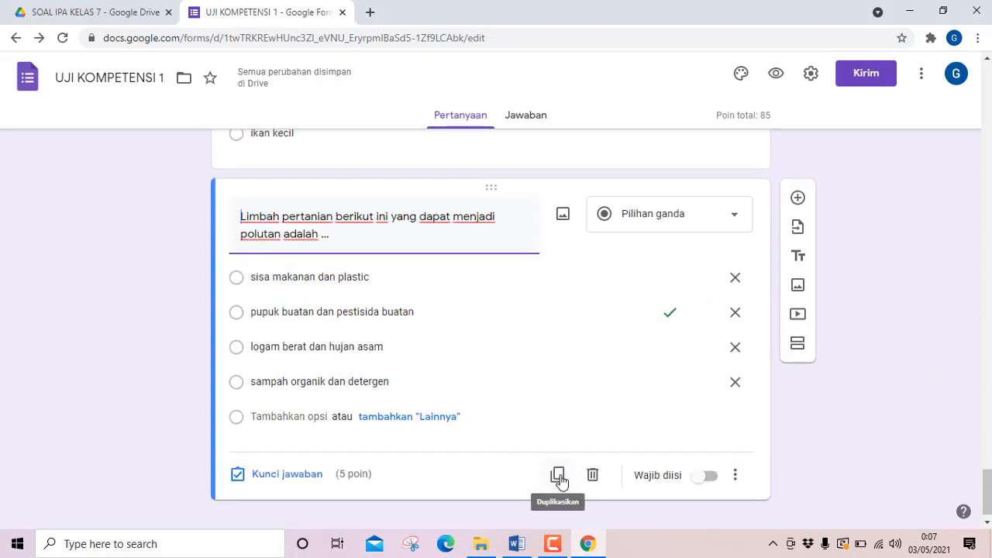
Duplicate question 17 and replace the copy's question text with Word's question 18, "Berikut ini yang bukan dampak dari DDT yaitu …".
{"action": "left_click", "coordinate": [558, 475]}
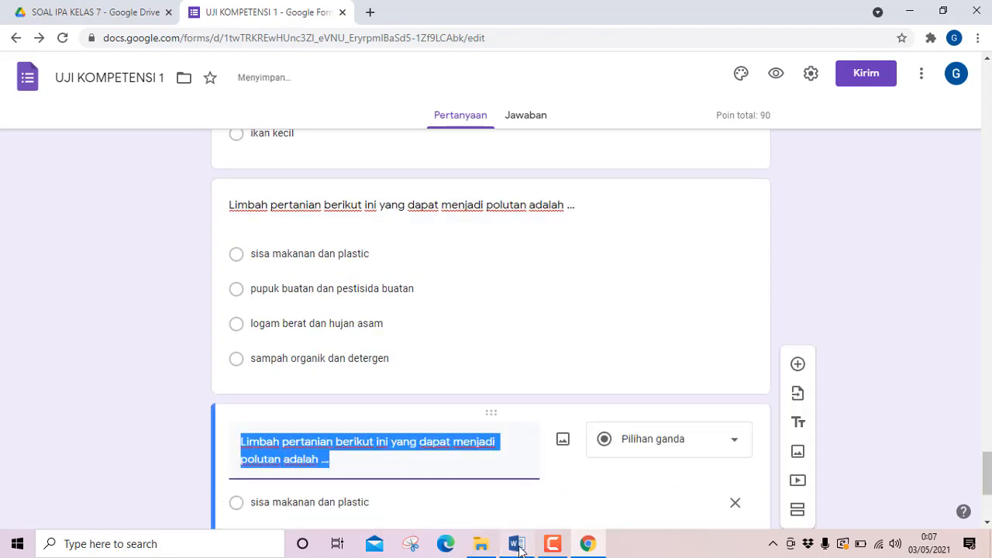
{"action": "left_click", "coordinate": [516, 543]}
{"action": "scroll", "coordinate": [379, 405], "scroll_direction": "down", "scroll_amount": 7}
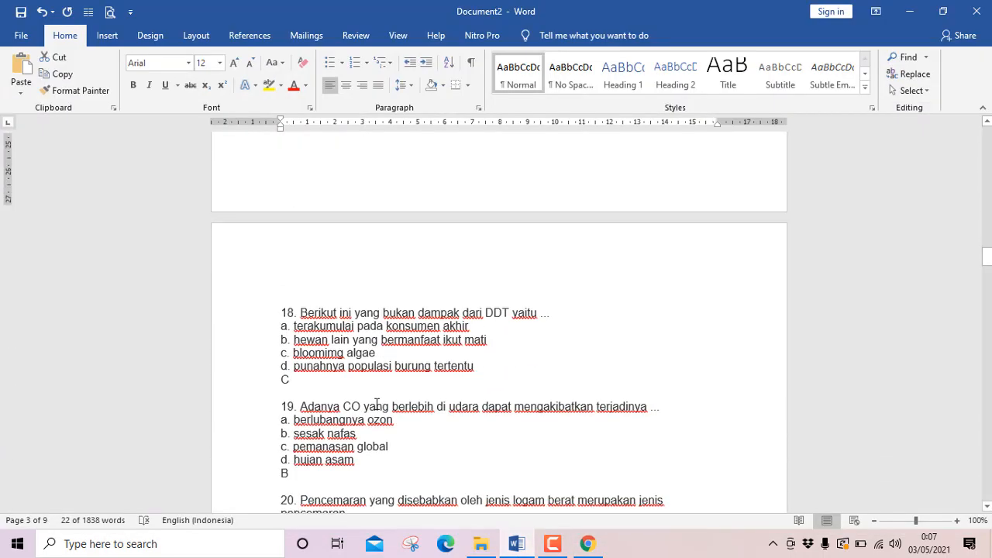
{"action": "left_click_drag", "start_coordinate": [300, 303], "coordinate": [550, 305]}
{"action": "key", "text": "ctrl+c"}
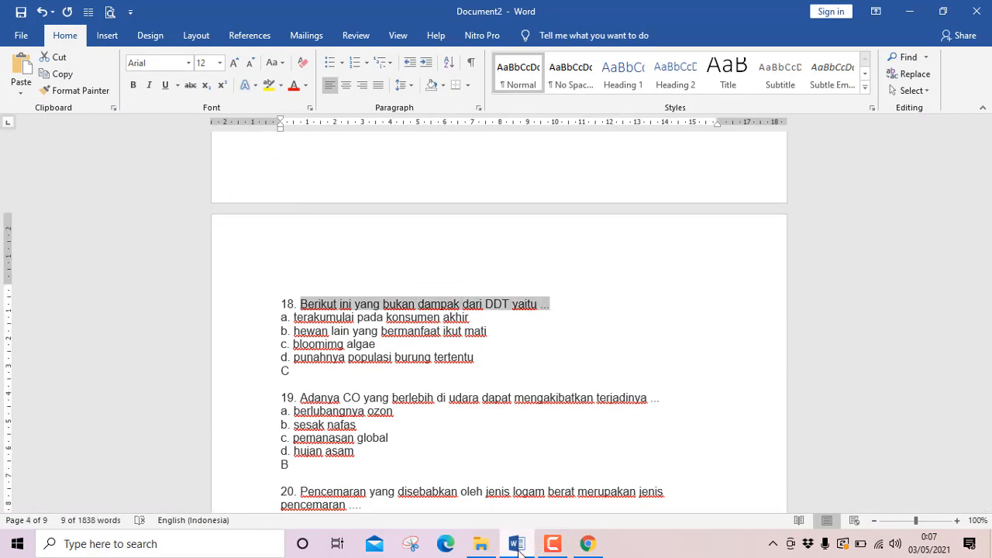
{"action": "key", "text": "alt+Tab"}
{"action": "key", "text": "ctrl+v"}
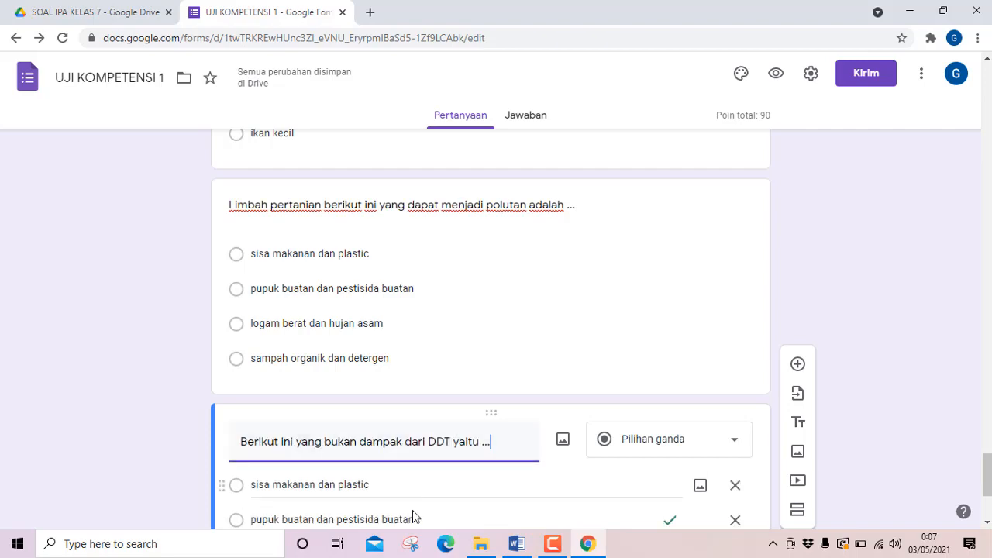
Copy question 18's four answer options from Word and paste them over the first option, "sisa makanan dan plastic", in the form.
{"action": "left_click", "coordinate": [513, 545]}
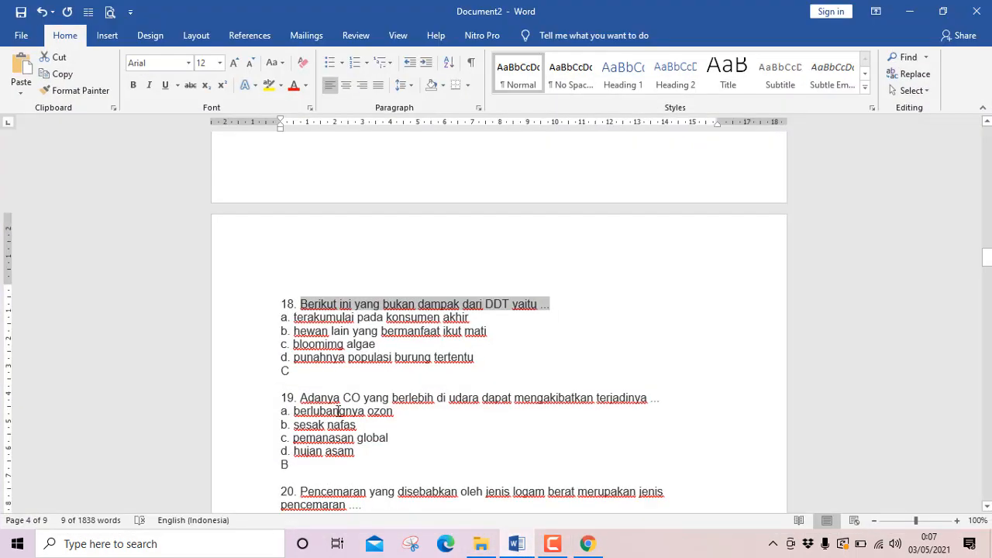
{"action": "left_click_drag", "start_coordinate": [288, 317], "coordinate": [496, 362]}
{"action": "key", "text": "ctrl+c"}
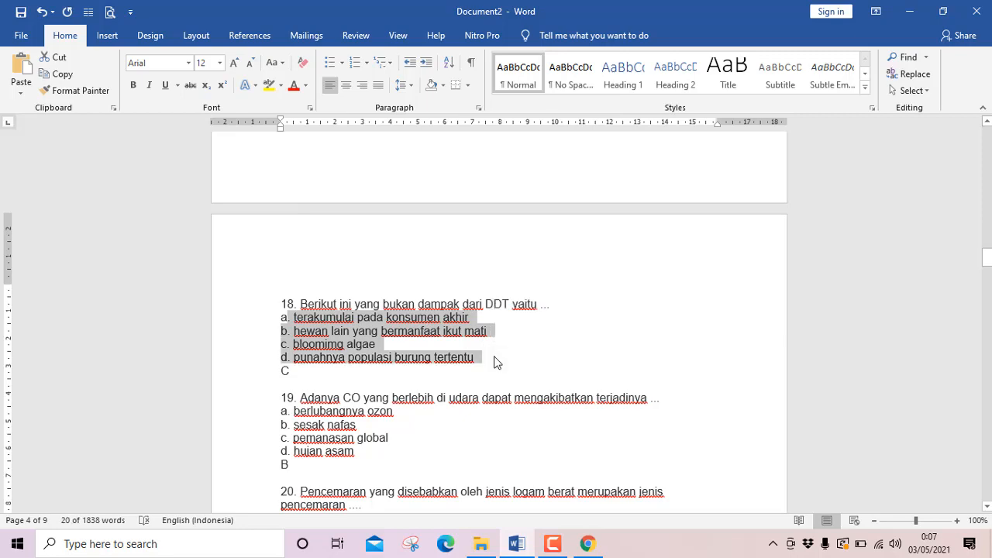
{"action": "left_click", "coordinate": [908, 11]}
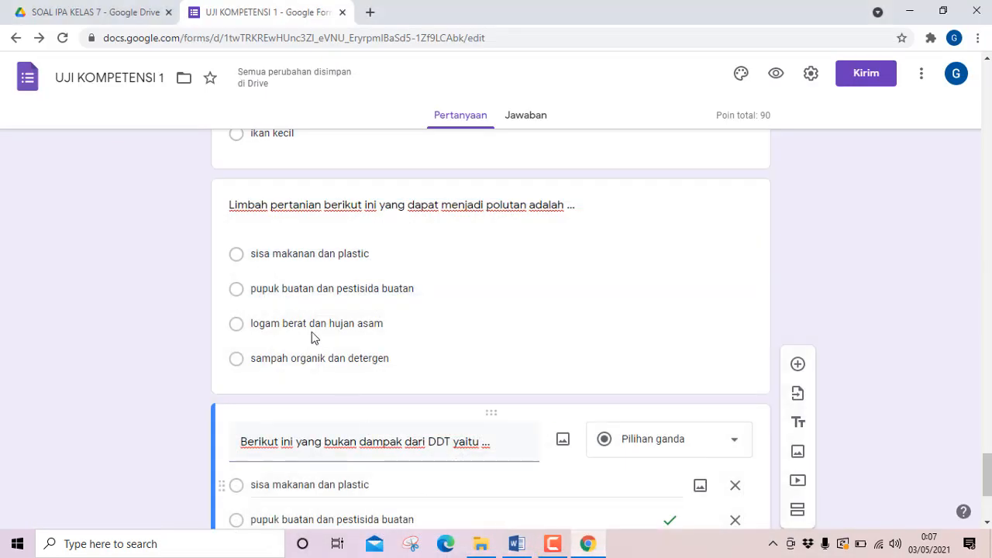
{"action": "scroll", "coordinate": [286, 316], "scroll_direction": "down", "scroll_amount": 3}
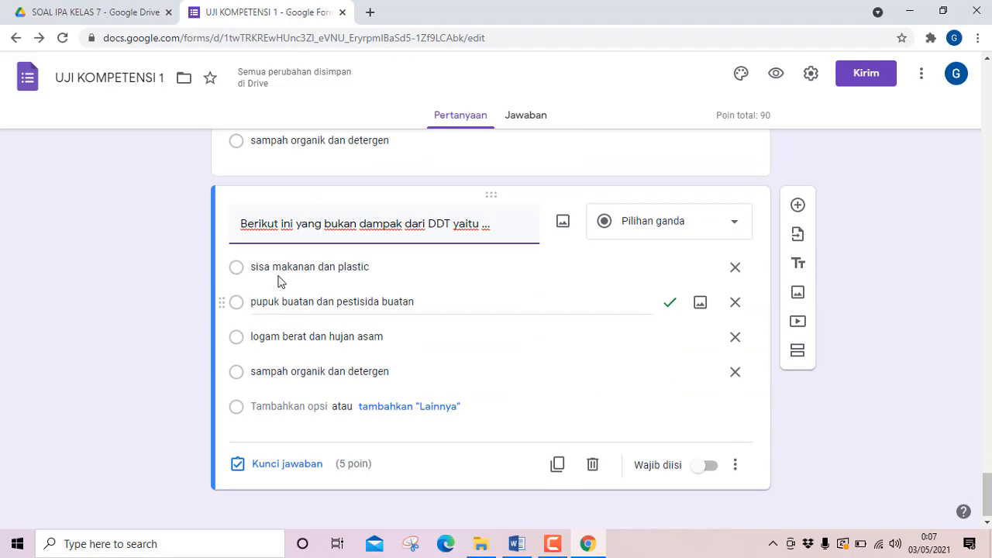
{"action": "left_click", "coordinate": [281, 271]}
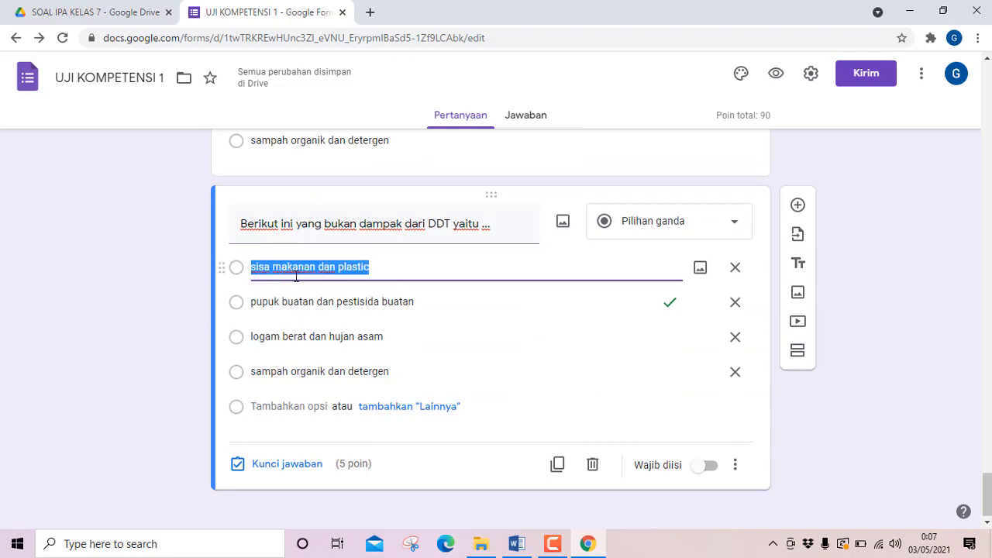
{"action": "key", "text": "ctrl+v"}
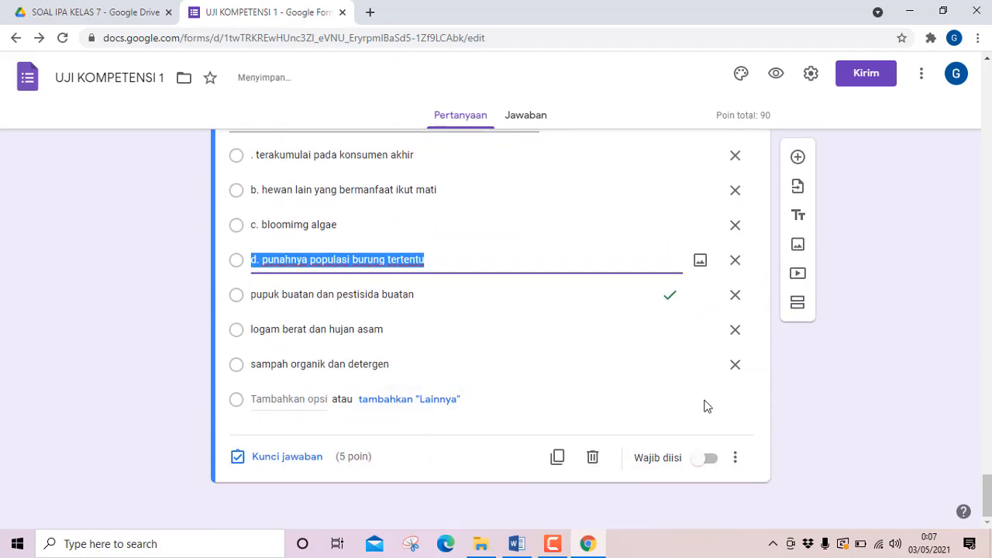
Delete question 18's three leftover options, "sampah organik dan detergen", "logam berat dan hujan asam" and "pupuk buatan dan pestisida buatan".
{"action": "left_click", "coordinate": [734, 368]}
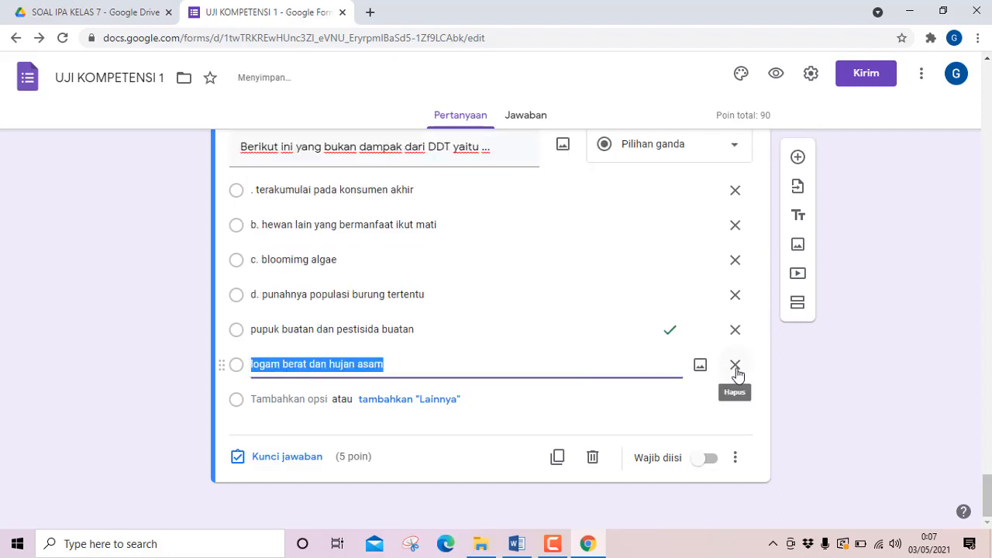
{"action": "left_click", "coordinate": [735, 366]}
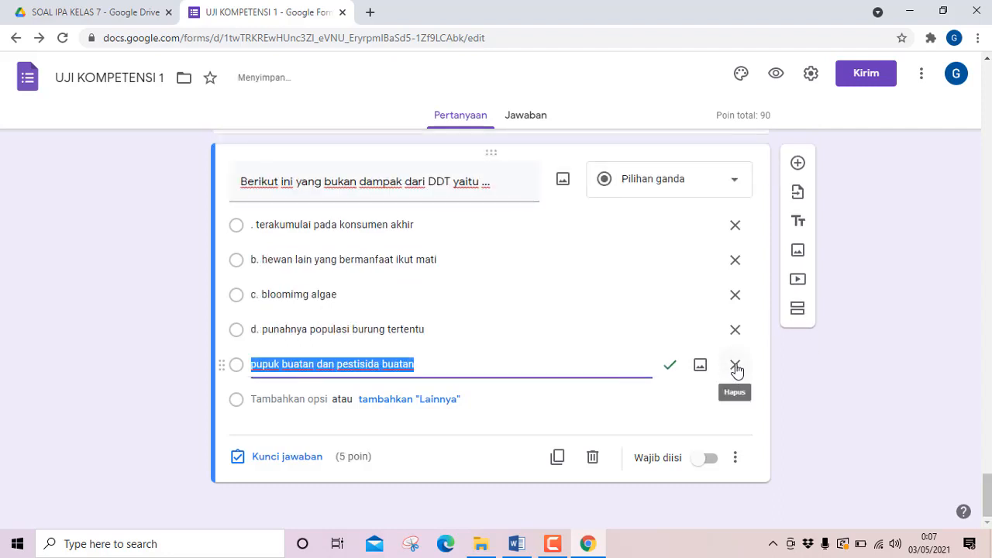
{"action": "left_click", "coordinate": [735, 365]}
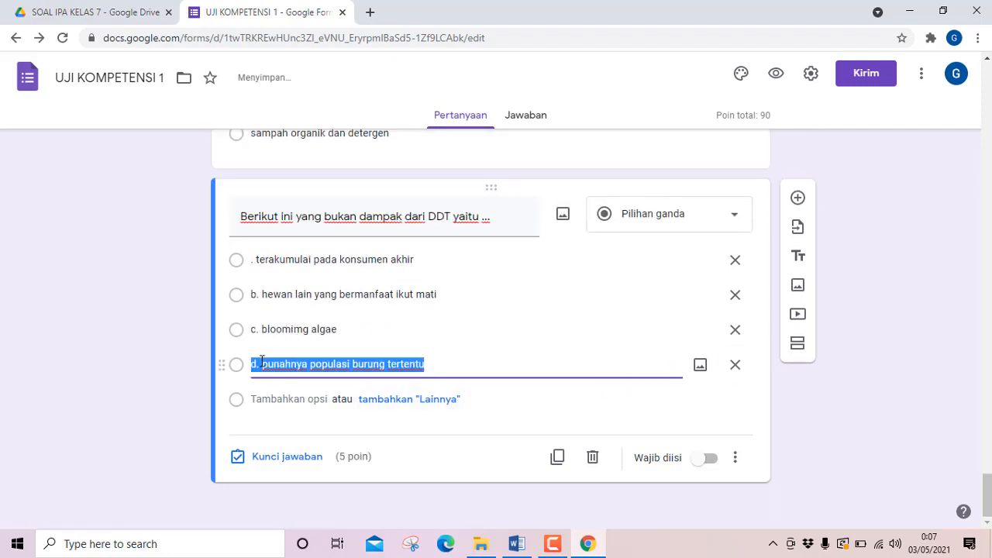
Remove the "d." and "c." prefixes from question 18's fourth and third options.
{"action": "left_click", "coordinate": [261, 362]}
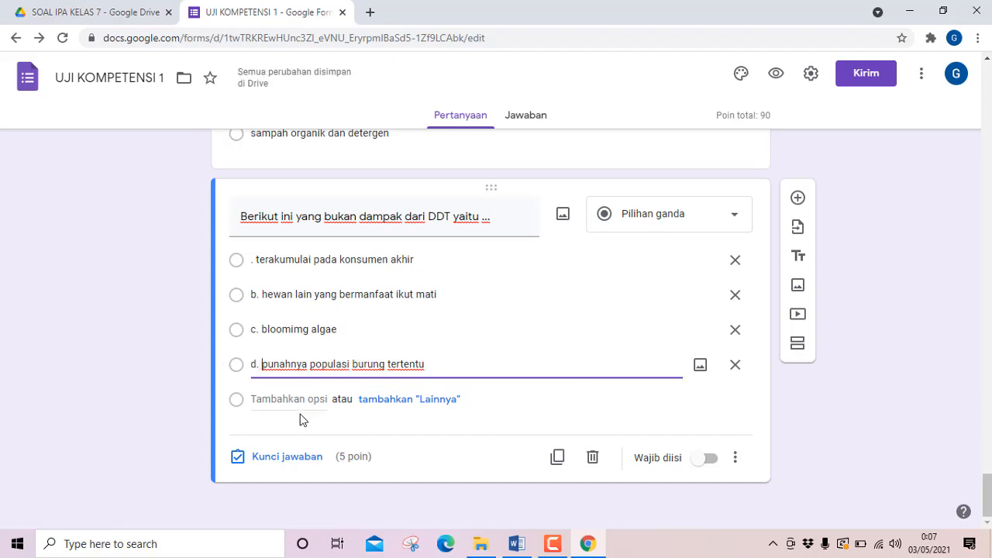
{"action": "key", "text": "BackSpace"}
{"action": "key", "text": "BackSpace"}
{"action": "key", "text": "BackSpace"}
{"action": "triple_click", "coordinate": [260, 329]}
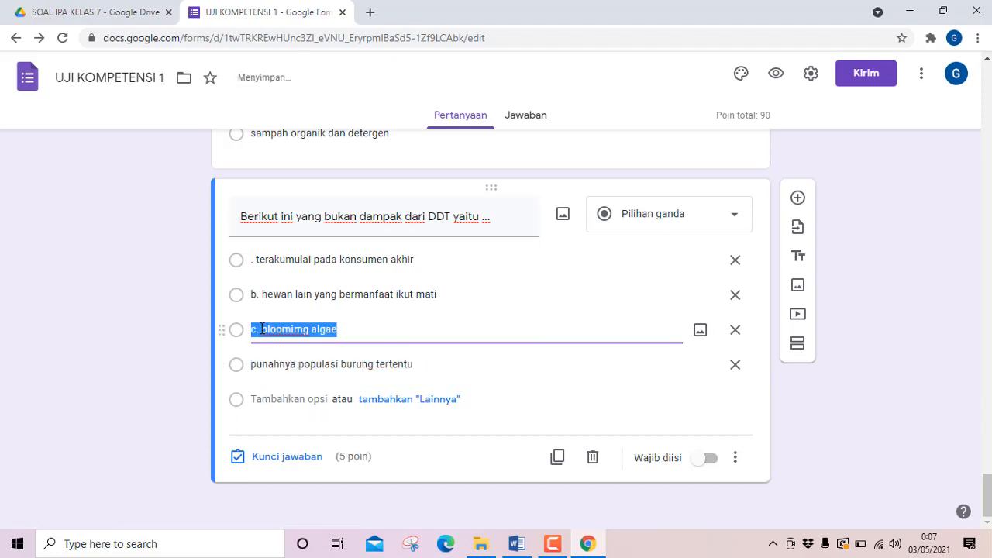
{"action": "left_click", "coordinate": [262, 328]}
{"action": "key", "text": "BackSpace"}
{"action": "key", "text": "BackSpace"}
{"action": "key", "text": "BackSpace"}
Remove the "b." prefix from question 18's second option and the leading period from its first option.
{"action": "left_click", "coordinate": [262, 295]}
{"action": "triple_click", "coordinate": [264, 293]}
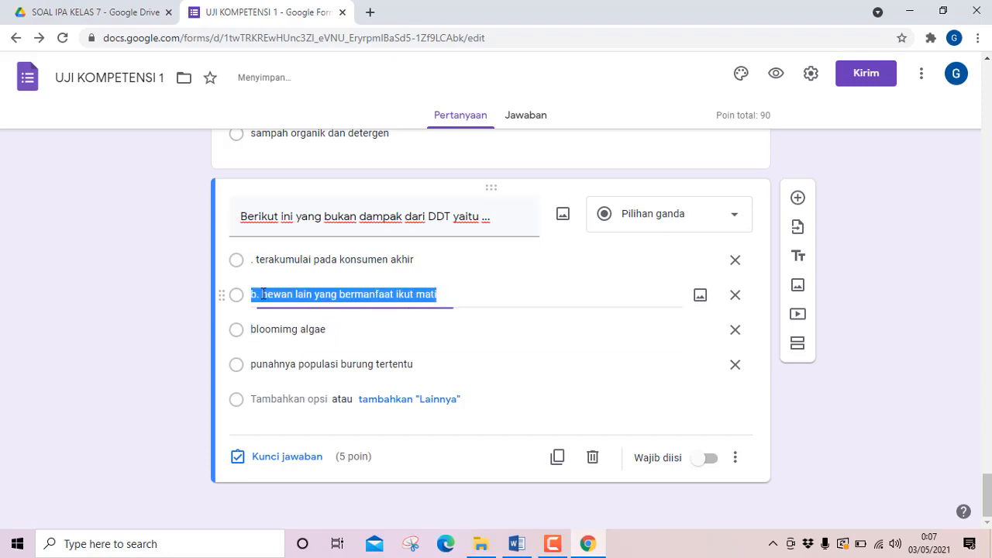
{"action": "left_click", "coordinate": [264, 294]}
{"action": "key", "text": "BackSpace"}
{"action": "key", "text": "BackSpace"}
{"action": "key", "text": "BackSpace"}
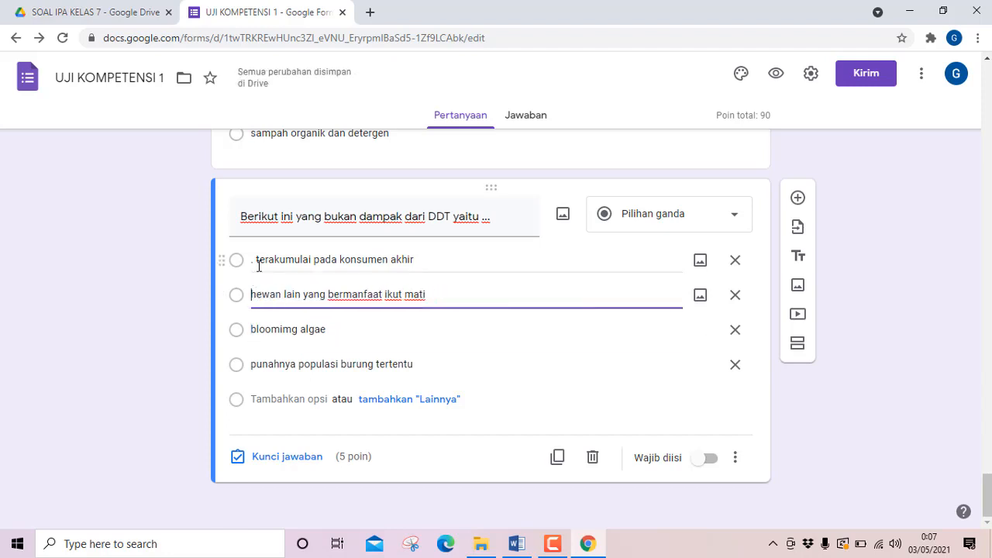
{"action": "triple_click", "coordinate": [257, 262]}
{"action": "left_click", "coordinate": [256, 262]}
{"action": "key", "text": "BackSpace"}
{"action": "key", "text": "BackSpace"}
{"action": "key", "text": "BackSpace"}
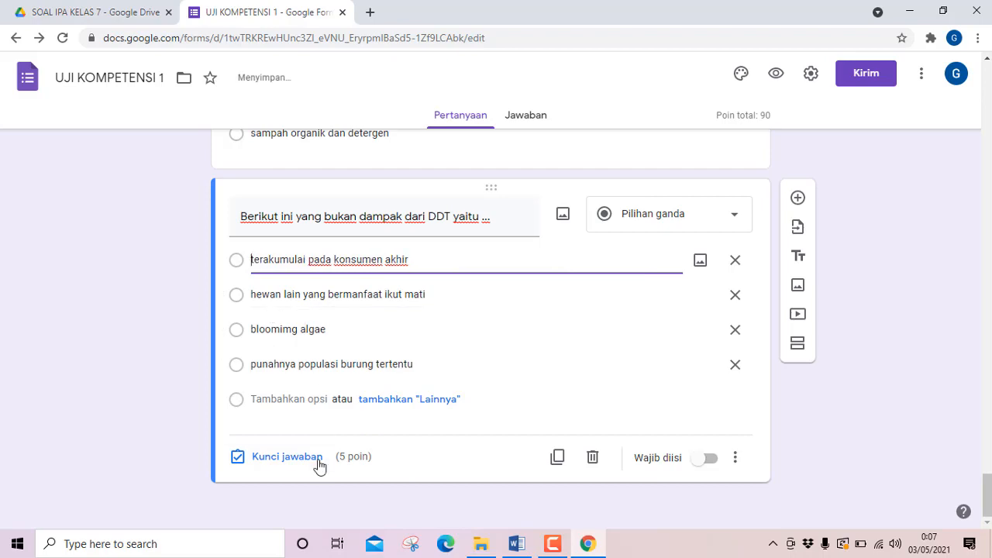
Check question 18's answer in Word and set the form's answer key to "bloomimg algae".
{"action": "left_click", "coordinate": [518, 545]}
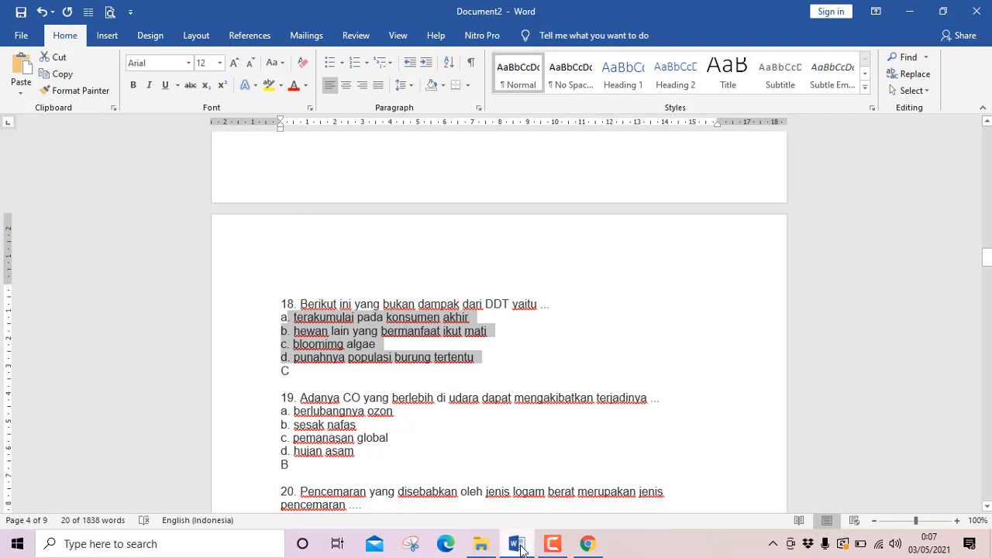
{"action": "left_click", "coordinate": [518, 546]}
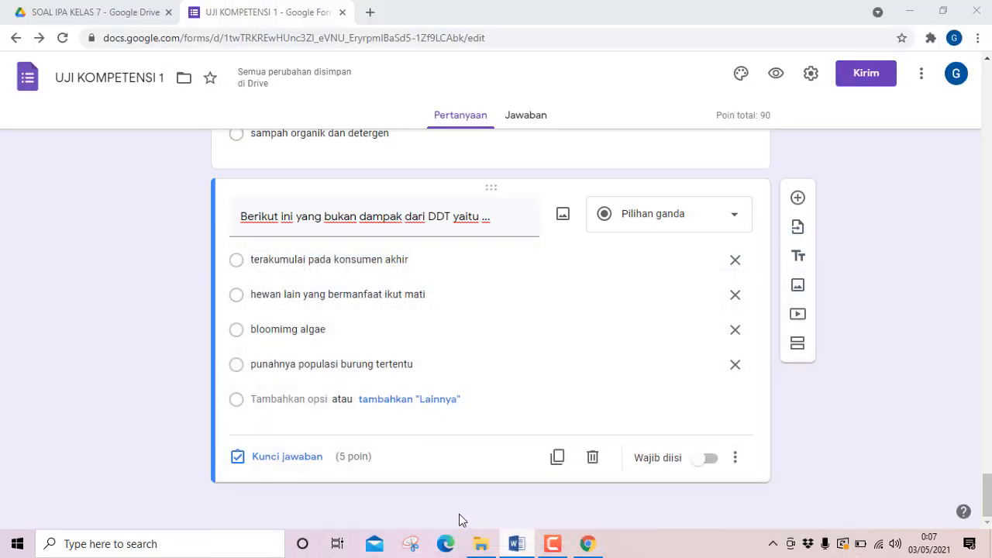
{"action": "left_click", "coordinate": [283, 459]}
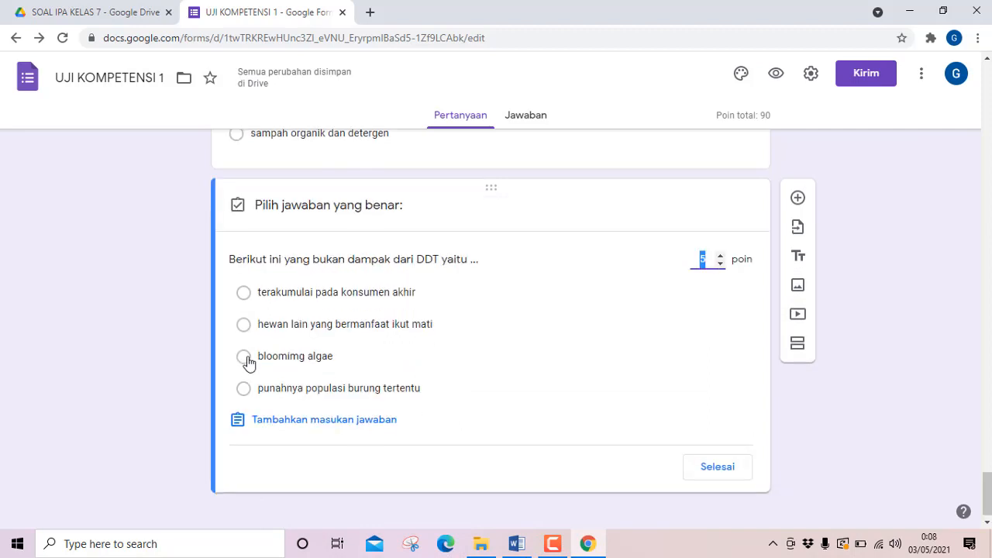
{"action": "left_click", "coordinate": [245, 358]}
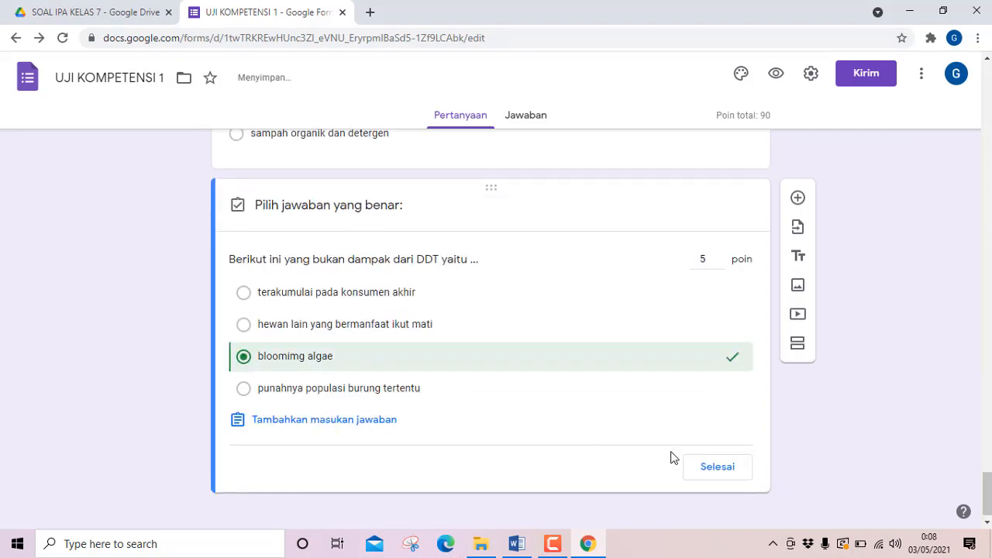
{"action": "left_click", "coordinate": [701, 467]}
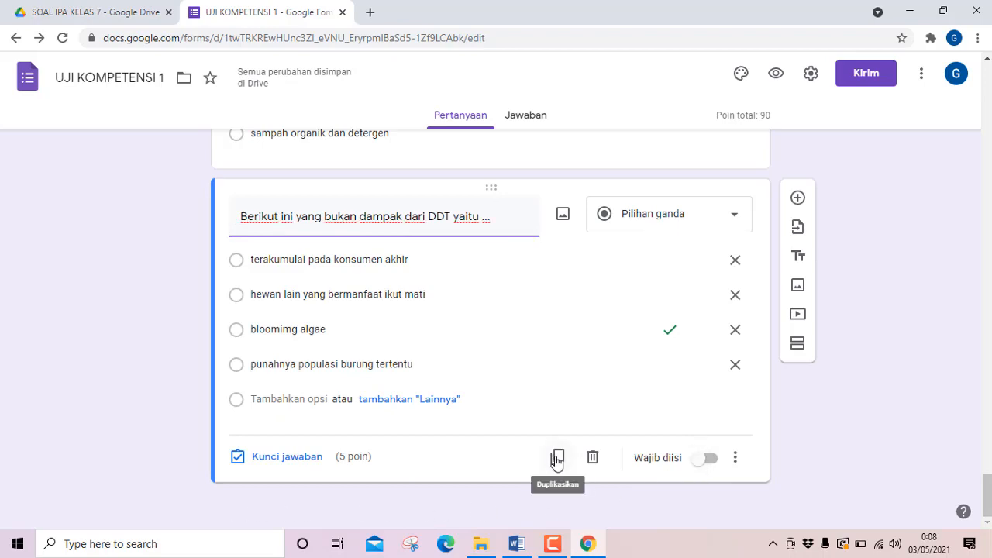
Duplicate question 18 and replace the copy's text with Word's question 19, "Adanya CO yang berlebih di udara dapat mengakibatkan terjadinya …".
{"action": "left_click", "coordinate": [557, 457]}
{"action": "left_click", "coordinate": [515, 545]}
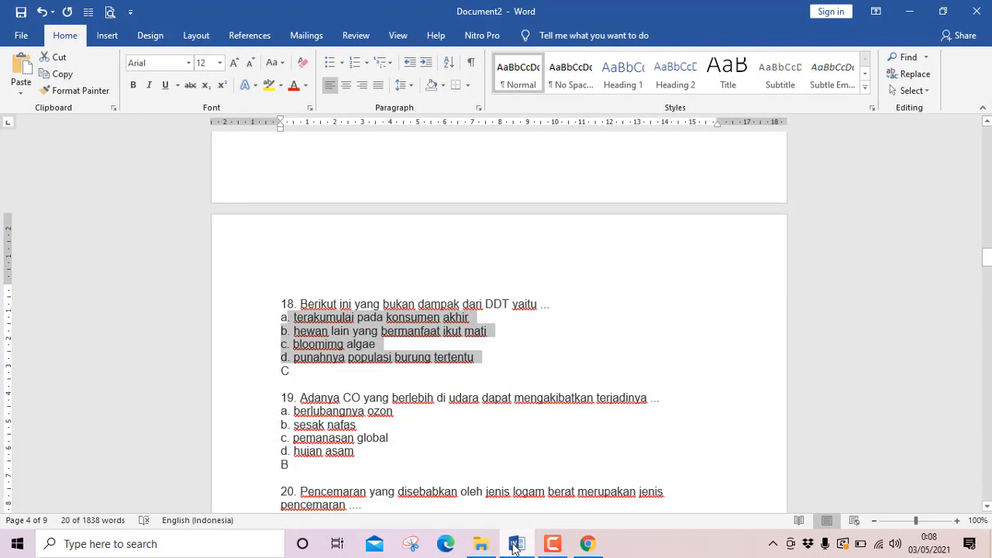
{"action": "left_click_drag", "start_coordinate": [314, 397], "coordinate": [406, 399]}
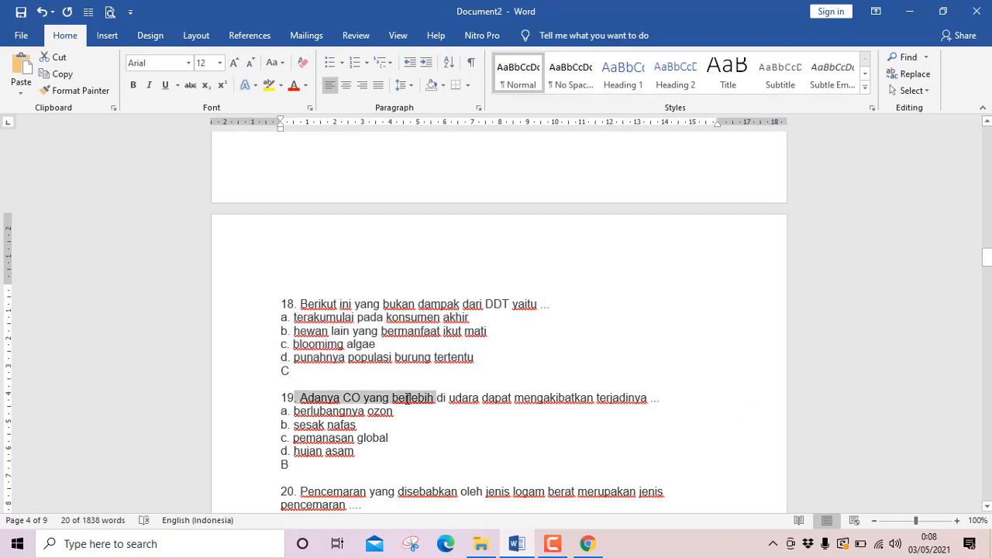
{"action": "left_click_drag", "start_coordinate": [538, 413], "coordinate": [672, 407]}
{"action": "key", "text": "ctrl+c"}
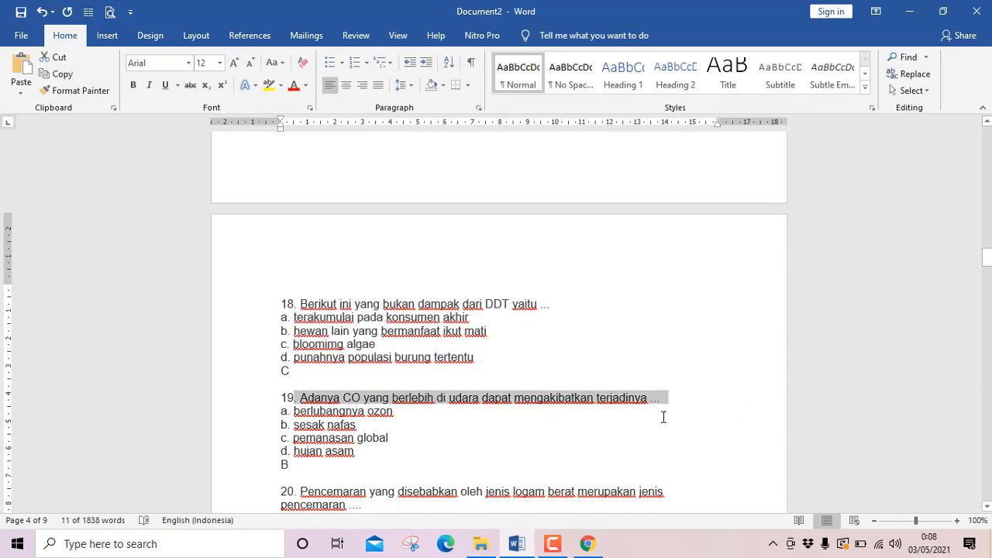
{"action": "left_click", "coordinate": [522, 547]}
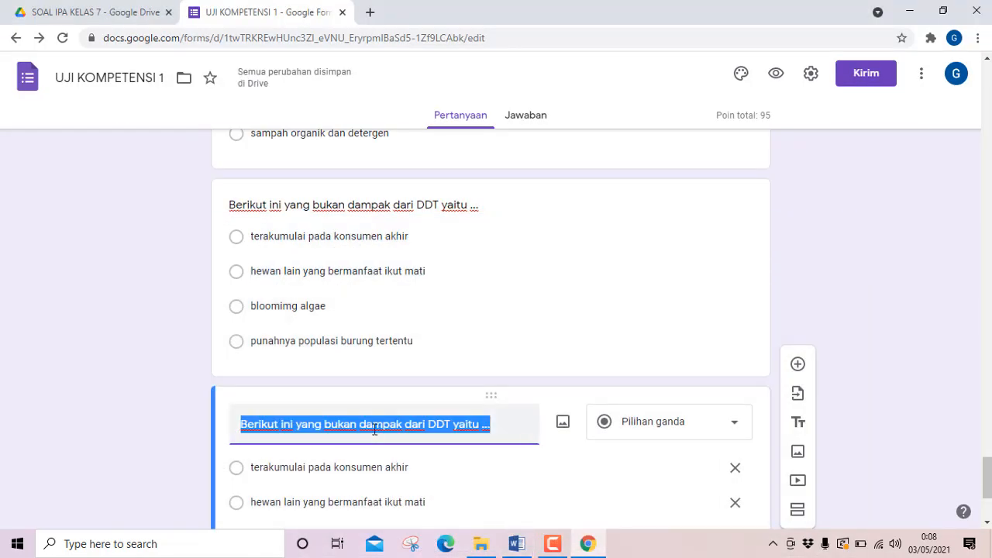
{"action": "key", "text": "ctrl+v"}
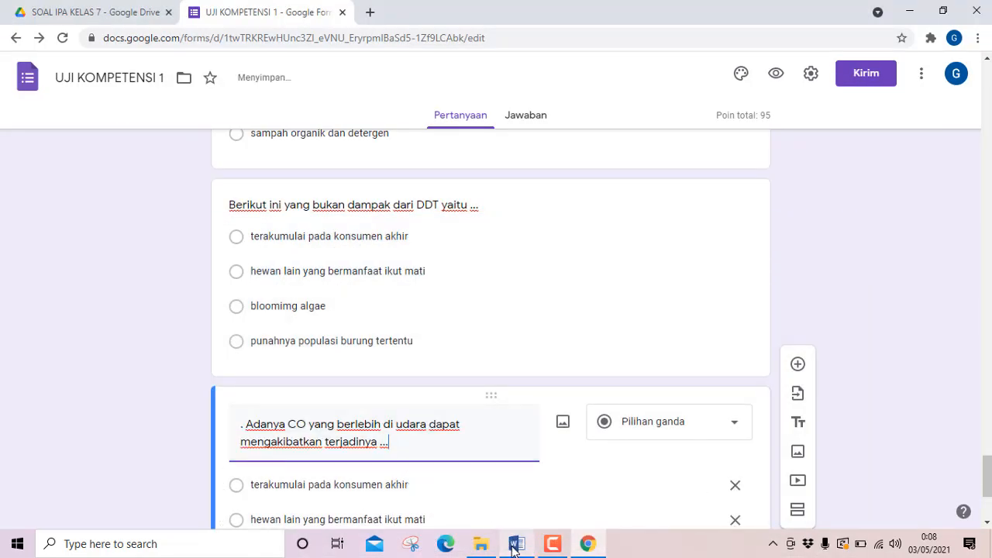
Copy question 19's four answer options from Word and paste them over the first option, "terakumulai pada konsumen akhir", in the form.
{"action": "left_click", "coordinate": [517, 544]}
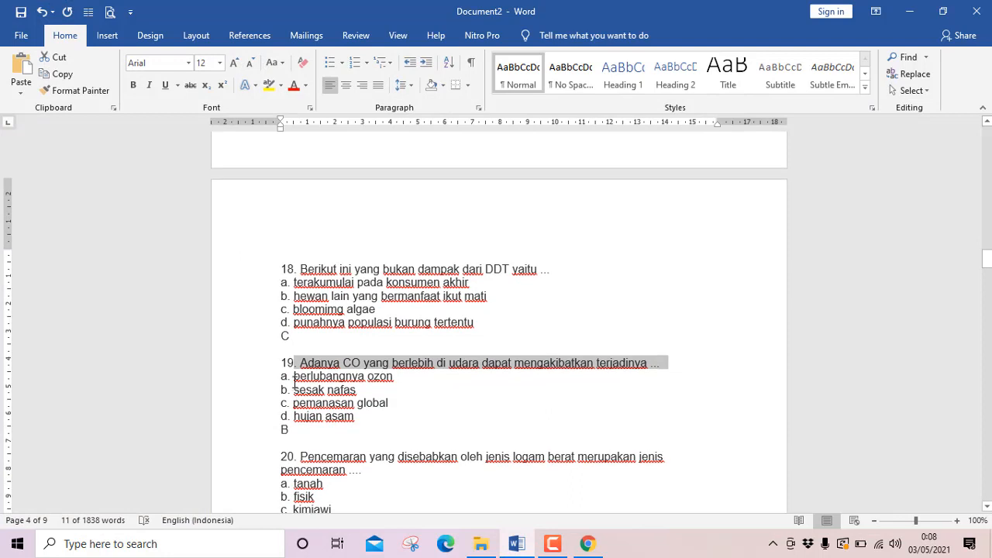
{"action": "left_click_drag", "start_coordinate": [295, 377], "coordinate": [390, 415]}
{"action": "key", "text": "ctrl+c"}
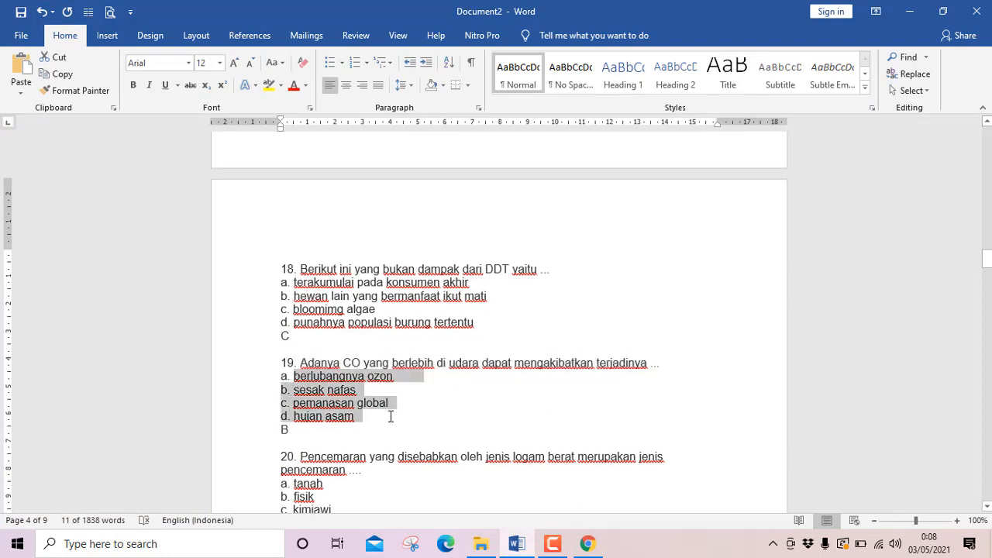
{"action": "left_click", "coordinate": [517, 546]}
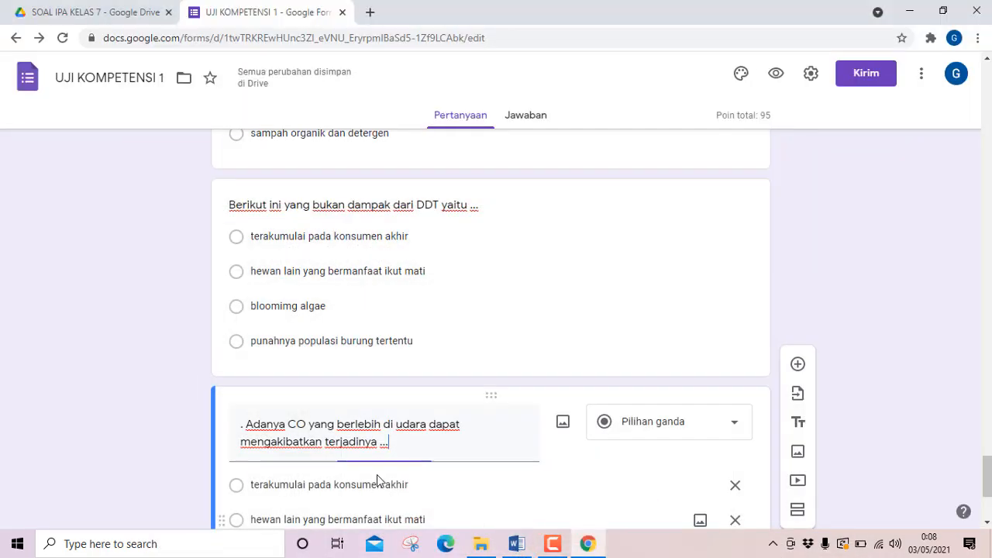
{"action": "scroll", "coordinate": [377, 475], "scroll_direction": "down", "scroll_amount": 3}
{"action": "left_click", "coordinate": [287, 268]}
{"action": "triple_click", "coordinate": [287, 267]}
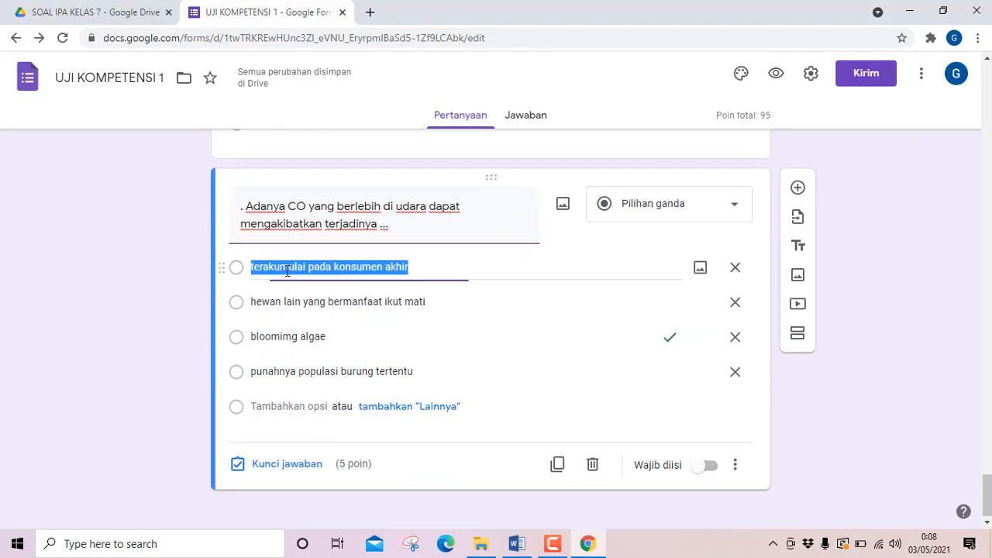
{"action": "key", "text": "ctrl+v"}
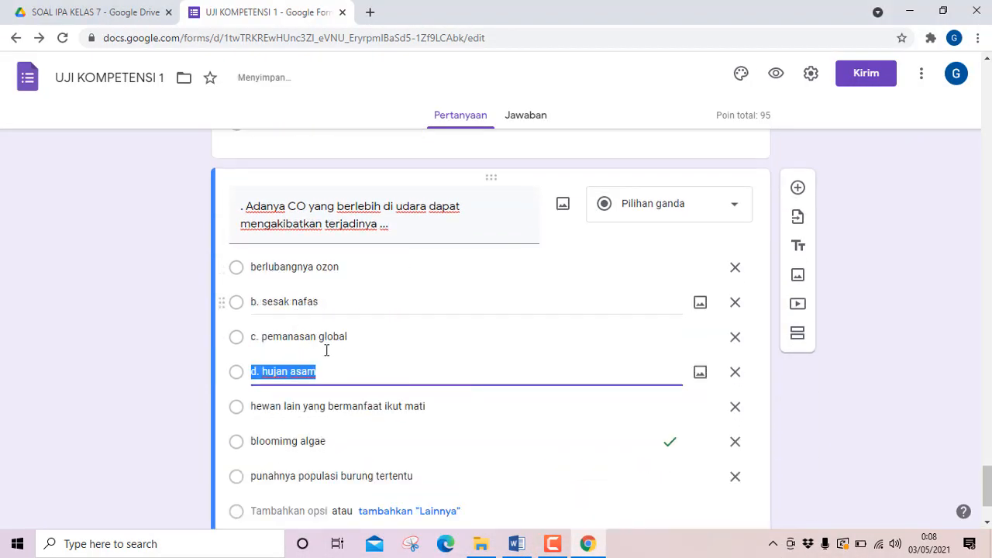
Delete question 19's three leftover options, "punahnya populasi burung tertentu", "bloomimg algae" and "hewan lain yang bermanfaat ikut mati".
{"action": "scroll", "coordinate": [372, 411], "scroll_direction": "down", "scroll_amount": 2}
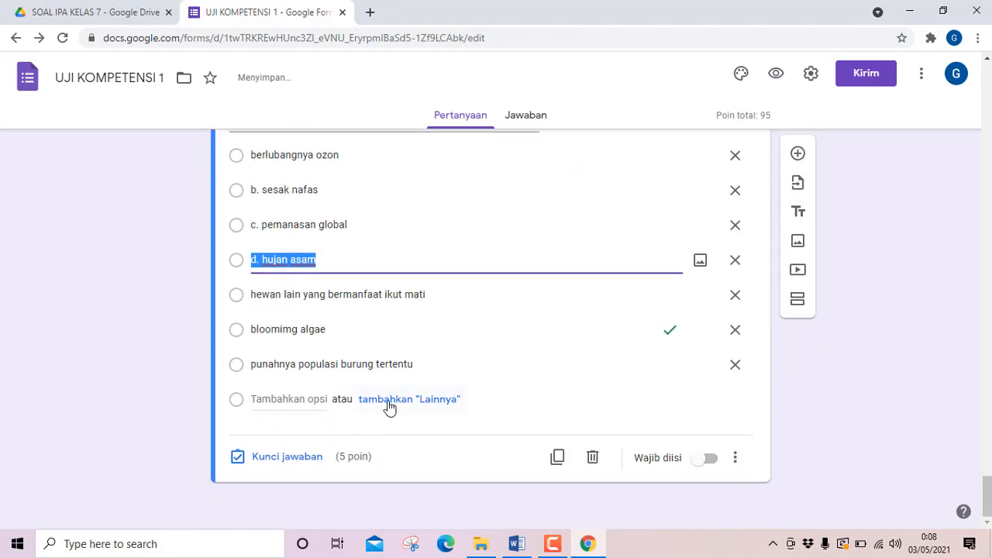
{"action": "left_click", "coordinate": [732, 365]}
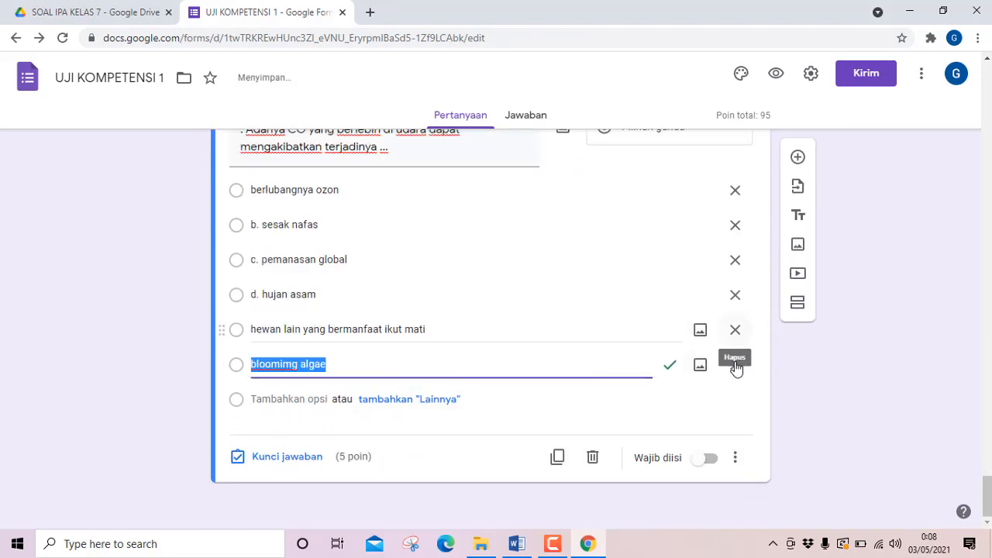
{"action": "left_click", "coordinate": [735, 366]}
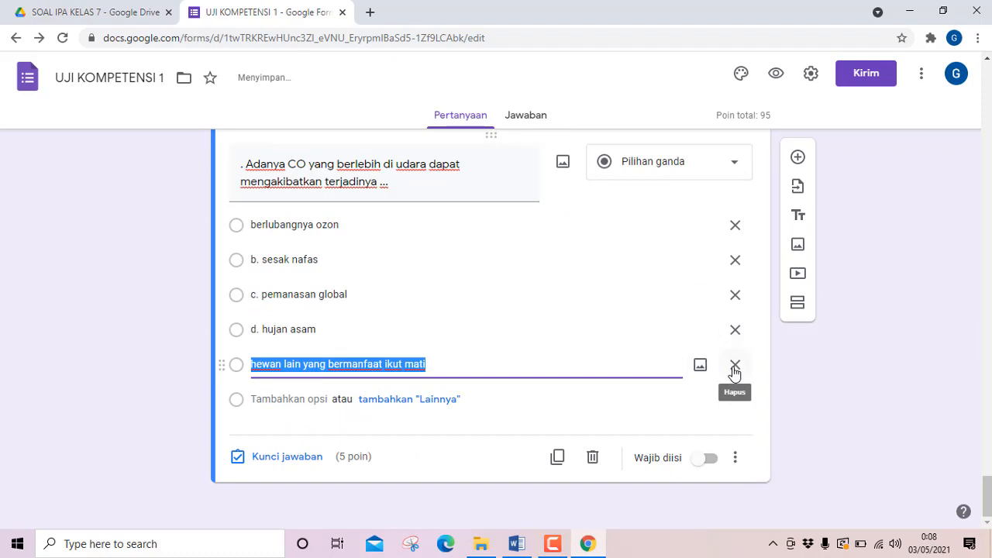
{"action": "left_click", "coordinate": [734, 366]}
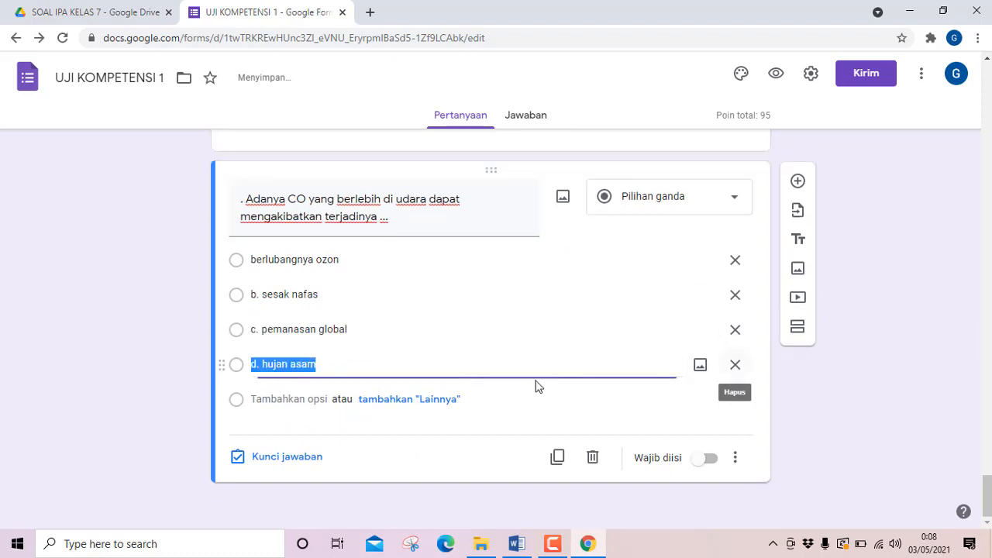
Remove the "d." and "c." prefixes from question 19's fourth and third options.
{"action": "left_click", "coordinate": [264, 364]}
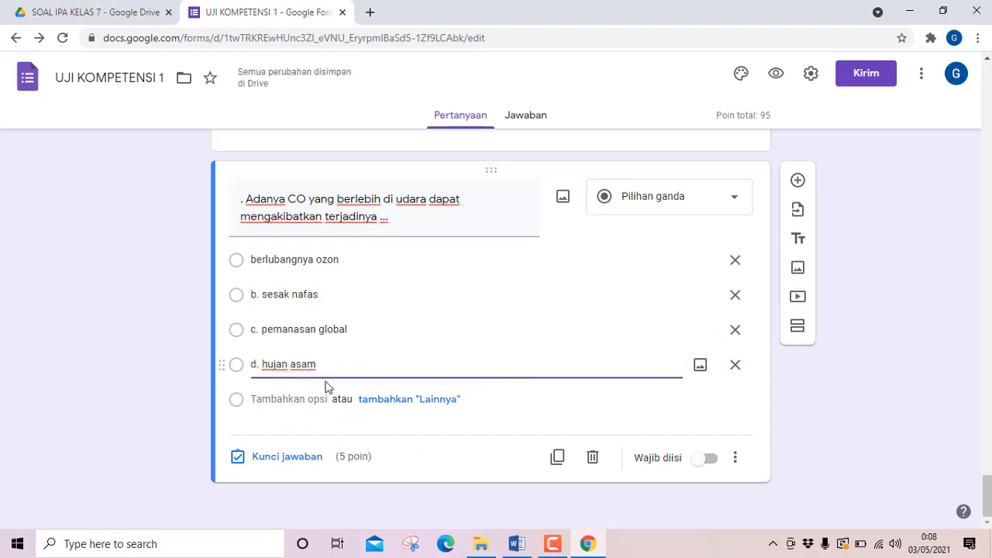
{"action": "key", "text": "BackSpace"}
{"action": "key", "text": "BackSpace"}
{"action": "key", "text": "BackSpace"}
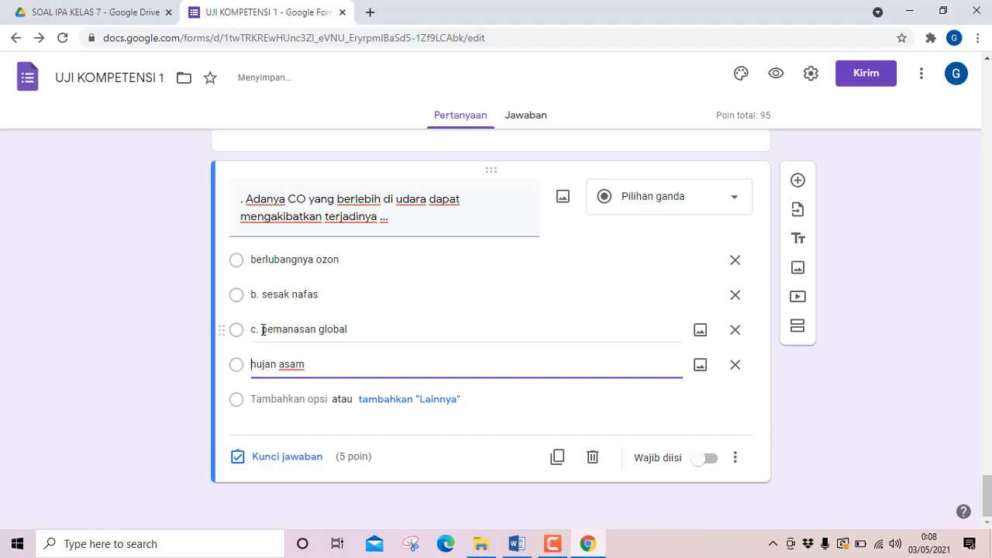
{"action": "left_click", "coordinate": [264, 330]}
{"action": "left_click", "coordinate": [262, 330]}
{"action": "key", "text": "BackSpace"}
{"action": "key", "text": "BackSpace"}
{"action": "key", "text": "BackSpace"}
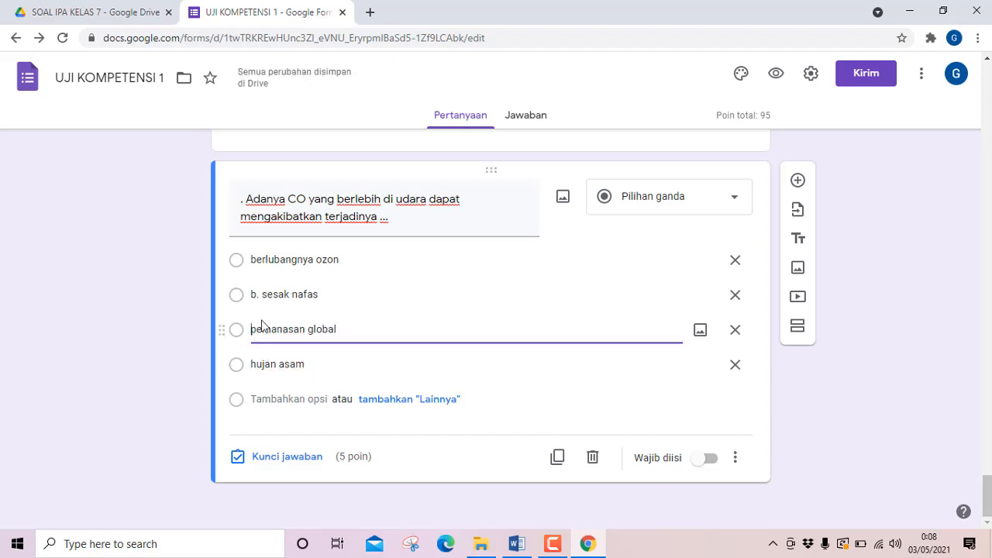
Remove the "b." prefix from question 19's second option, "sesak nafas".
{"action": "left_click", "coordinate": [263, 295]}
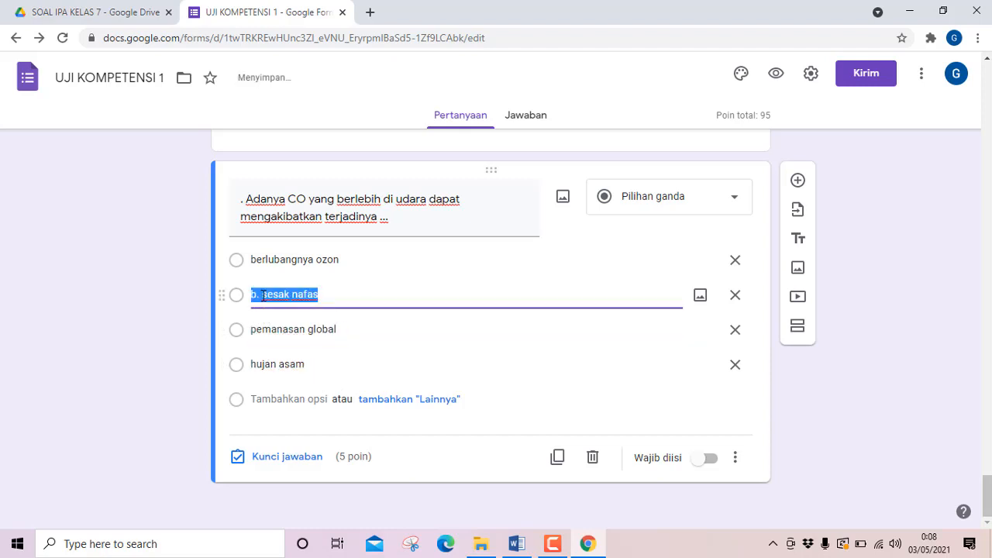
{"action": "left_click", "coordinate": [262, 295]}
{"action": "key", "text": "BackSpace"}
{"action": "key", "text": "BackSpace"}
{"action": "key", "text": "BackSpace"}
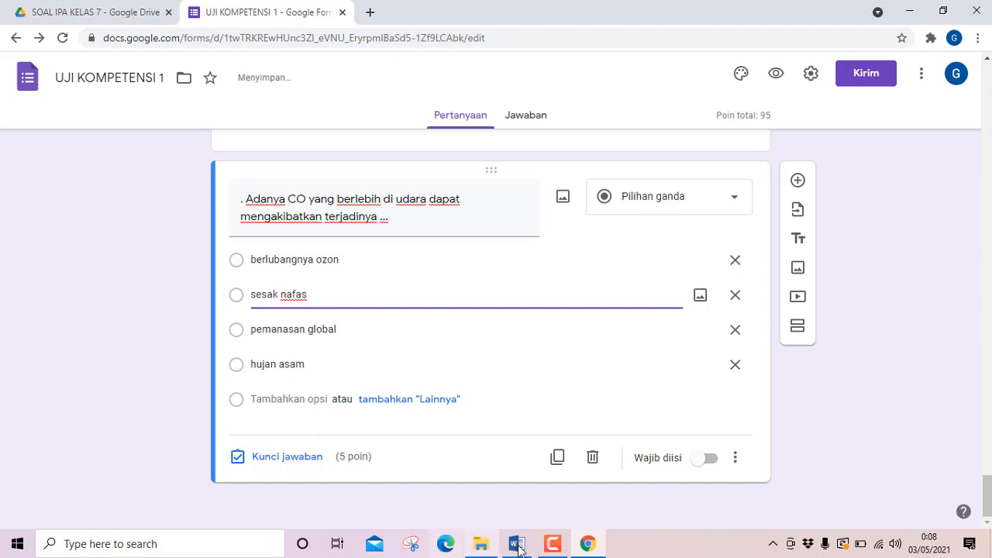
Check question 19's answer key in Word and mark "sesak nafas" as its correct answer in the form.
{"action": "left_click", "coordinate": [518, 545]}
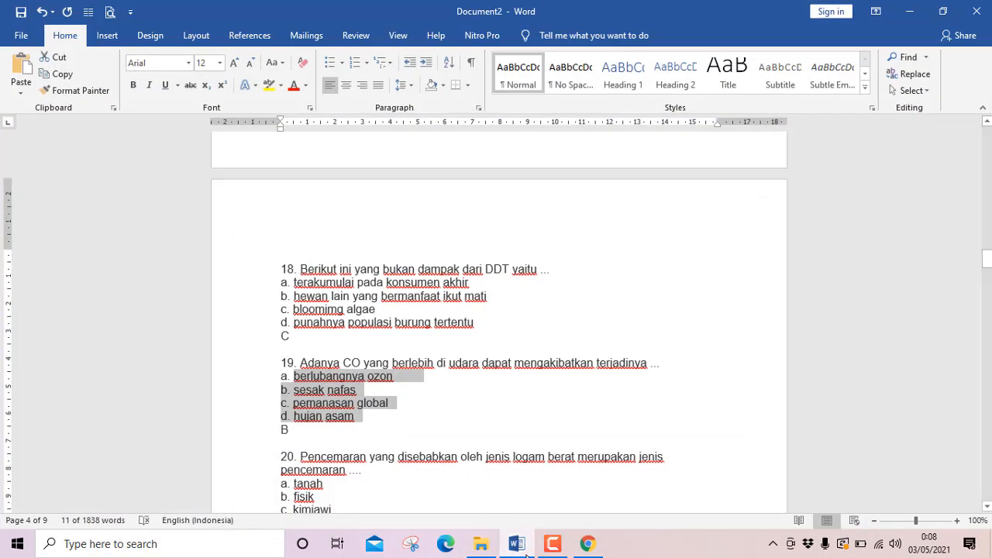
{"action": "left_click", "coordinate": [520, 546]}
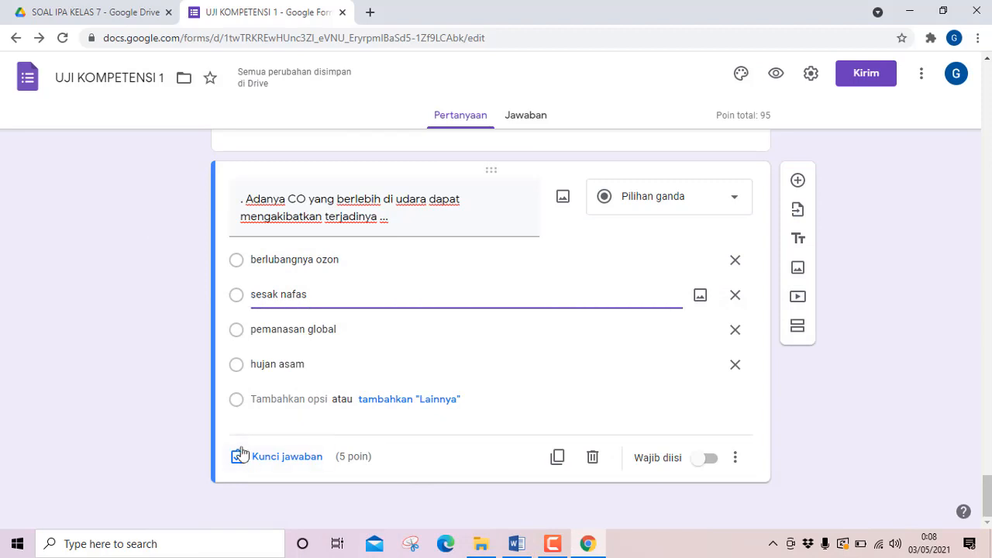
{"action": "left_click", "coordinate": [256, 464]}
{"action": "left_click", "coordinate": [244, 317]}
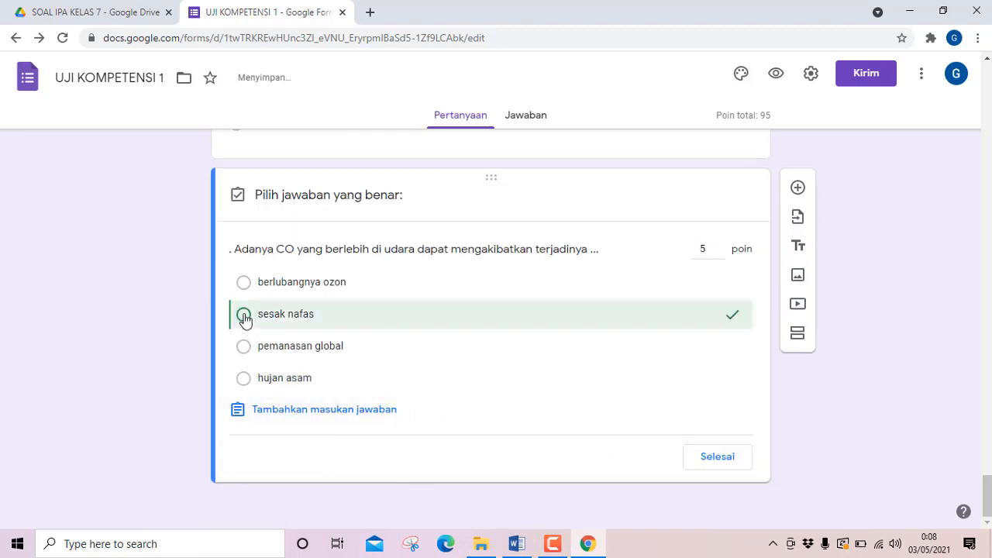
{"action": "left_click", "coordinate": [718, 456]}
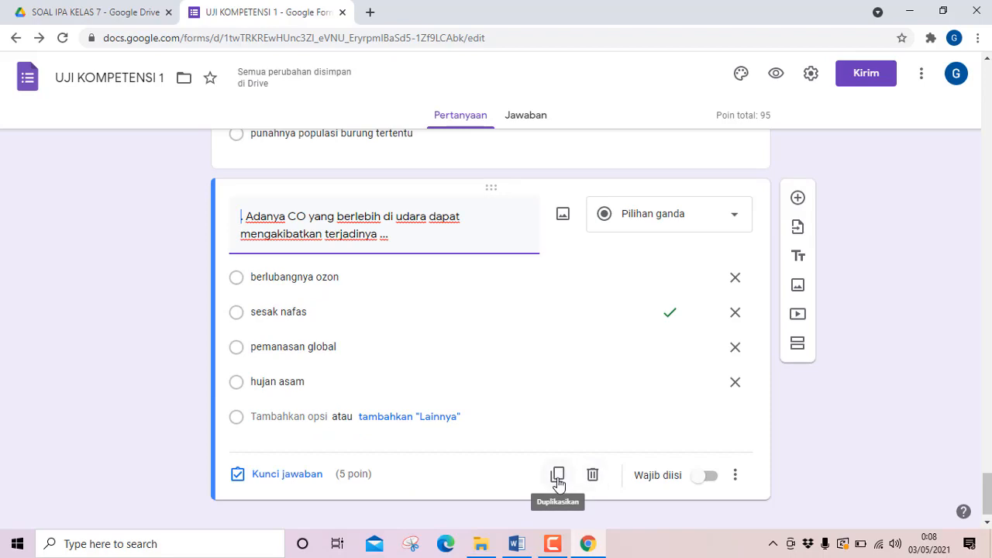
Duplicate question 19 and replace the copy's question text with question 20's text from Word, "Pencemaran yang disebabkan oleh jenis logam berat merupakan jenis pencemaran ....".
{"action": "left_click", "coordinate": [557, 476]}
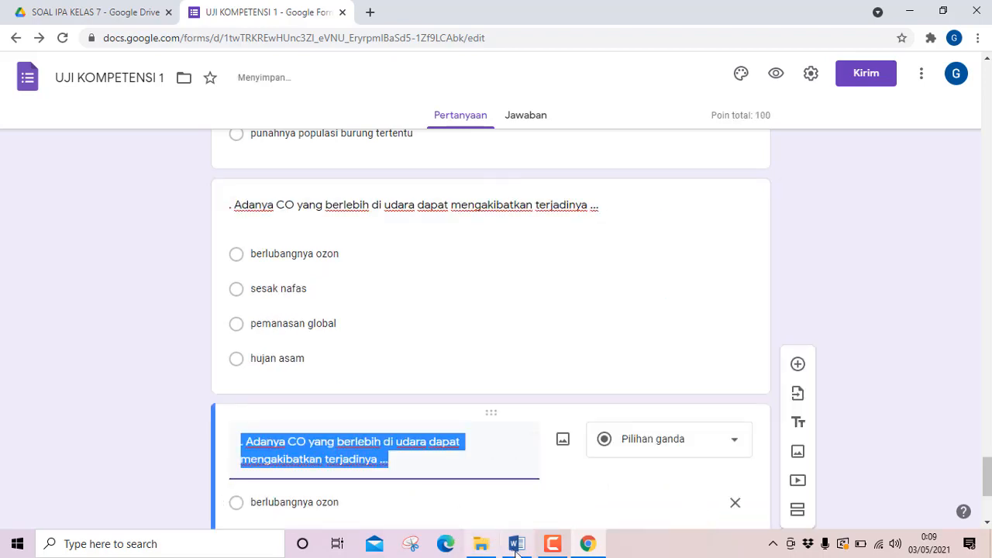
{"action": "left_click", "coordinate": [515, 545]}
{"action": "scroll", "coordinate": [259, 394], "scroll_direction": "down", "scroll_amount": 3}
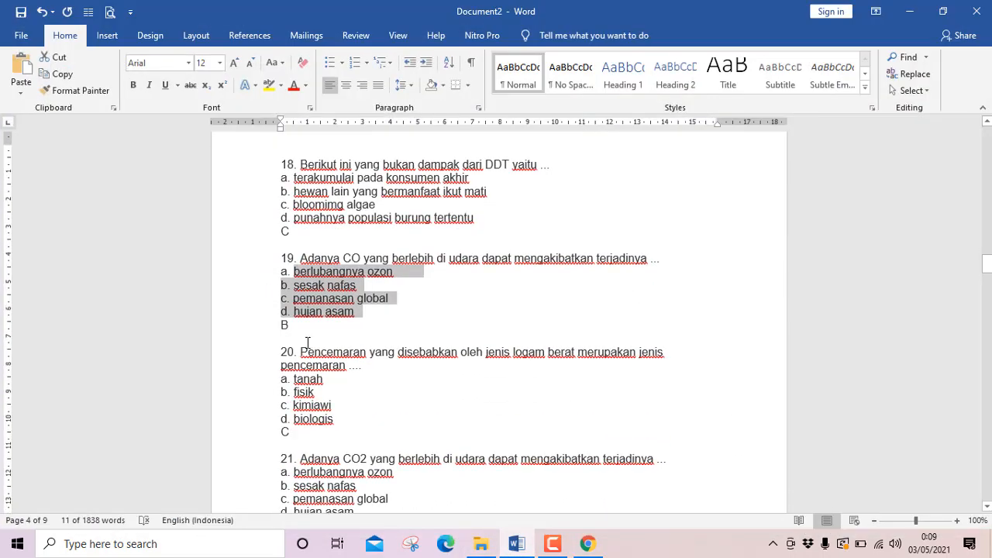
{"action": "left_click_drag", "start_coordinate": [309, 350], "coordinate": [388, 364]}
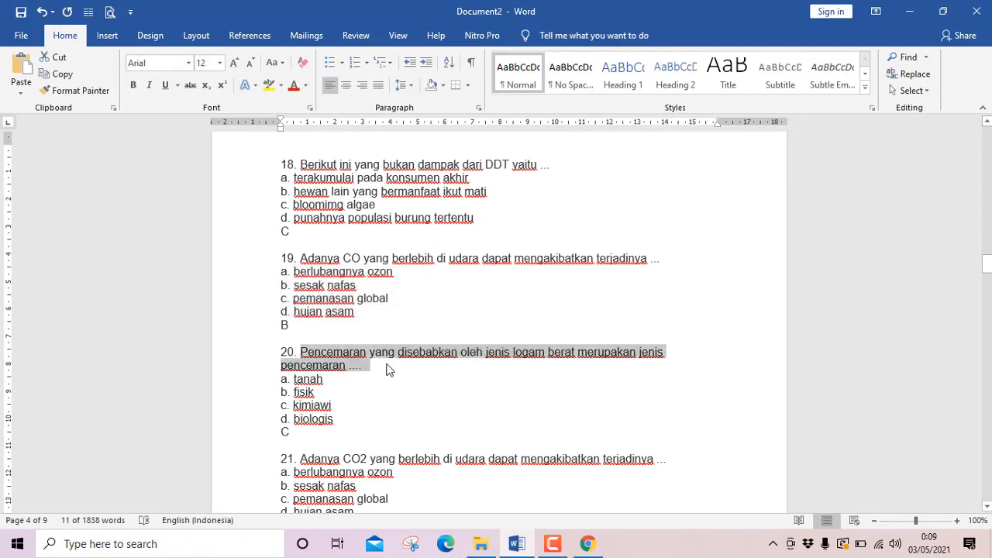
{"action": "key", "text": "ctrl+c"}
{"action": "left_click", "coordinate": [515, 544]}
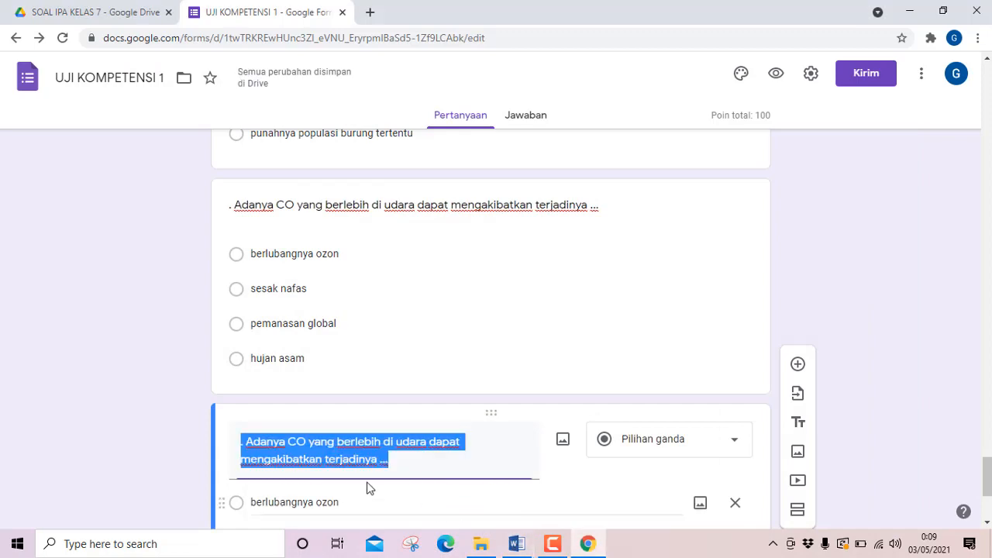
{"action": "key", "text": "ctrl+v"}
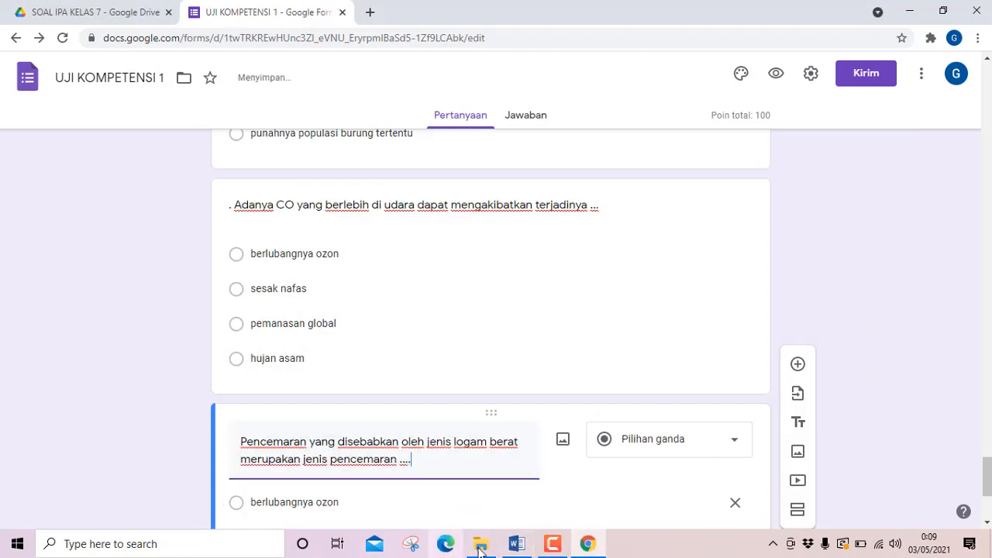
Copy question 20's four answer options from Word and paste them over the first option, "berlubangnya ozon", in the form.
{"action": "left_click", "coordinate": [517, 544]}
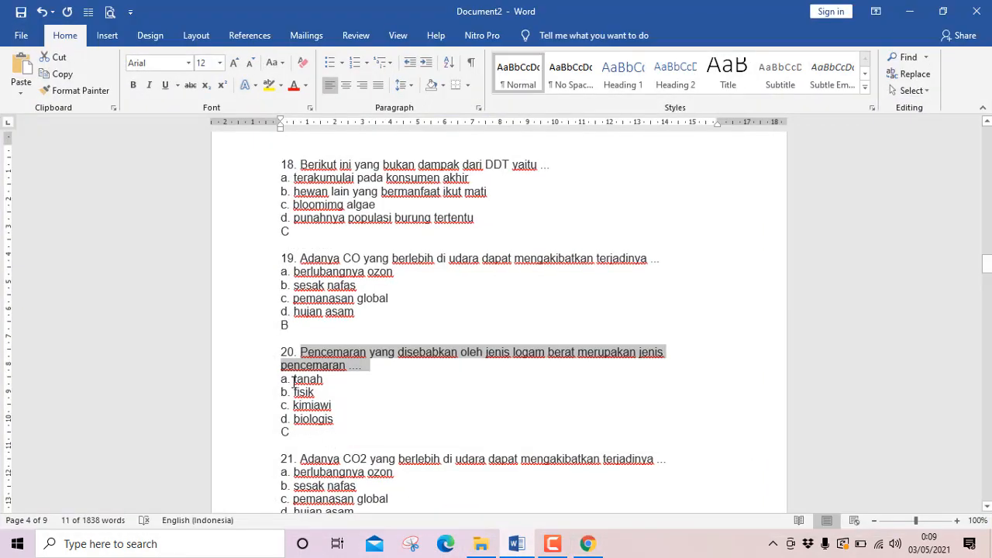
{"action": "left_click_drag", "start_coordinate": [293, 379], "coordinate": [346, 420]}
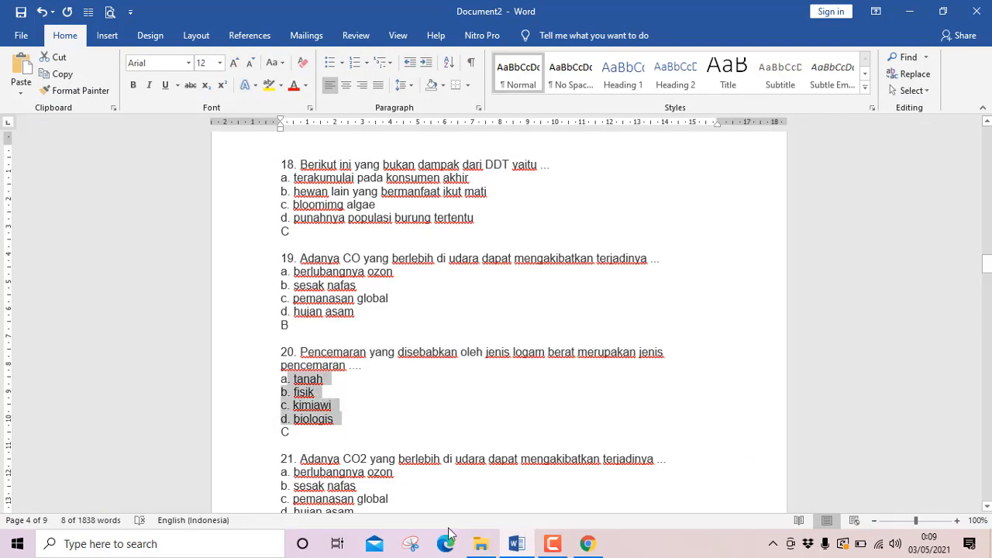
{"action": "left_click", "coordinate": [516, 543]}
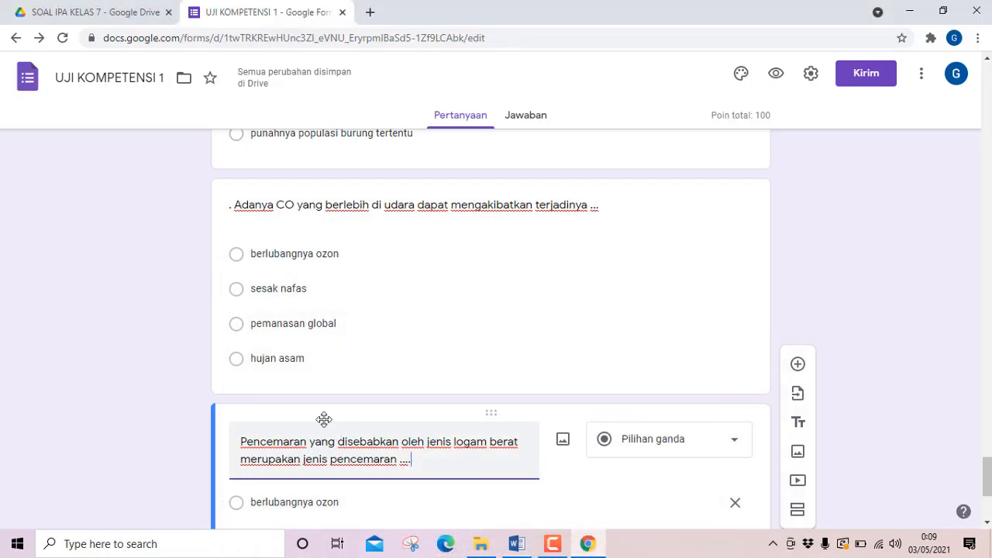
{"action": "scroll", "coordinate": [324, 420], "scroll_direction": "down", "scroll_amount": 1}
{"action": "left_click", "coordinate": [306, 430]}
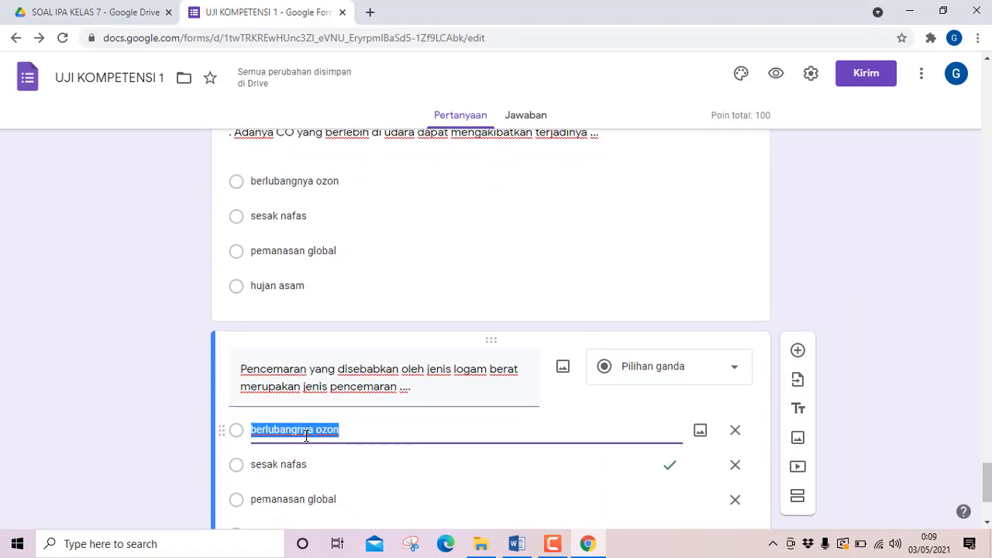
{"action": "key", "text": "ctrl+v"}
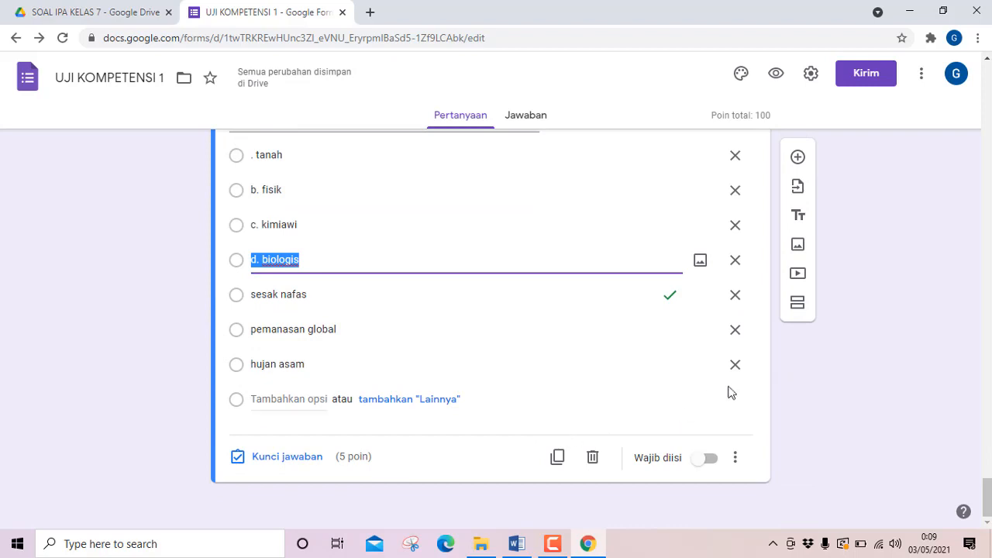
Delete question 20's three leftover options, "hujan asam", "pemanasan global" and "sesak nafas".
{"action": "left_click", "coordinate": [736, 366]}
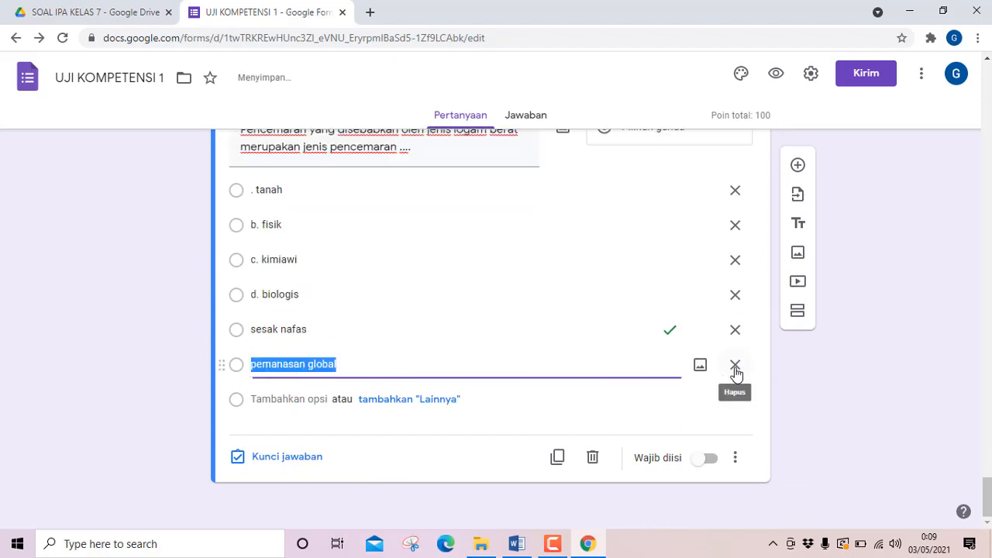
{"action": "left_click", "coordinate": [735, 366]}
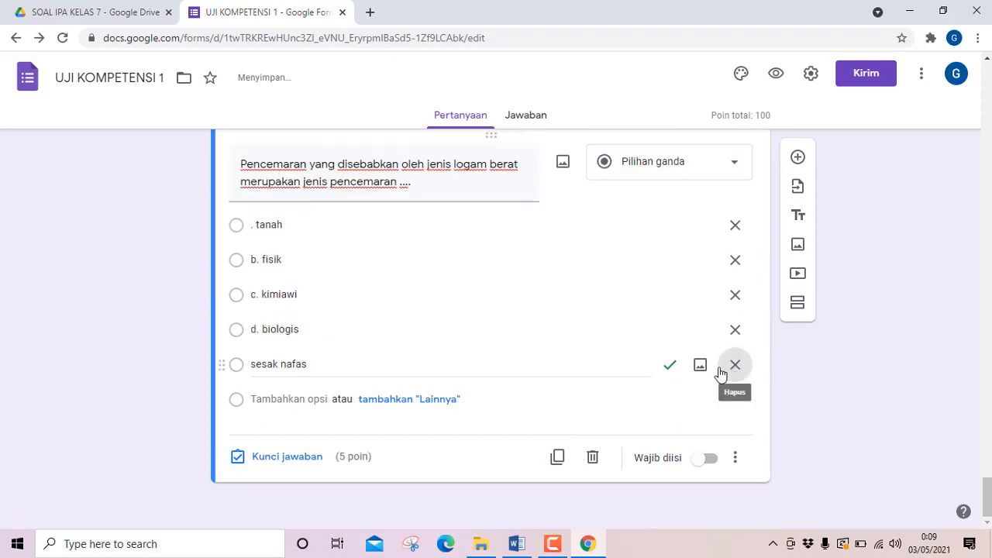
{"action": "left_click", "coordinate": [721, 371]}
Remove the leading "." from question 20's first option, "tanah", and the "b." prefix from its second option, "fisik".
{"action": "left_click", "coordinate": [258, 260]}
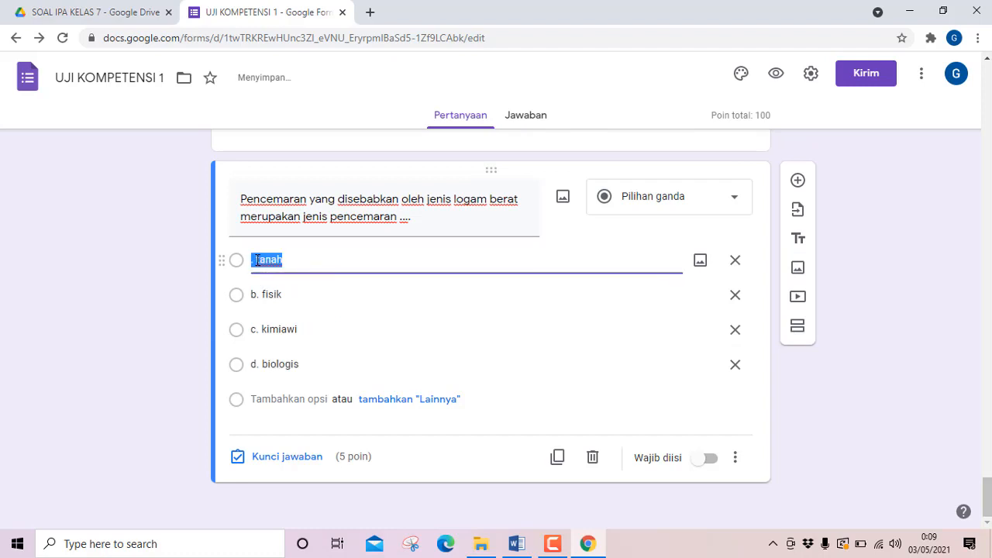
{"action": "left_click", "coordinate": [257, 259]}
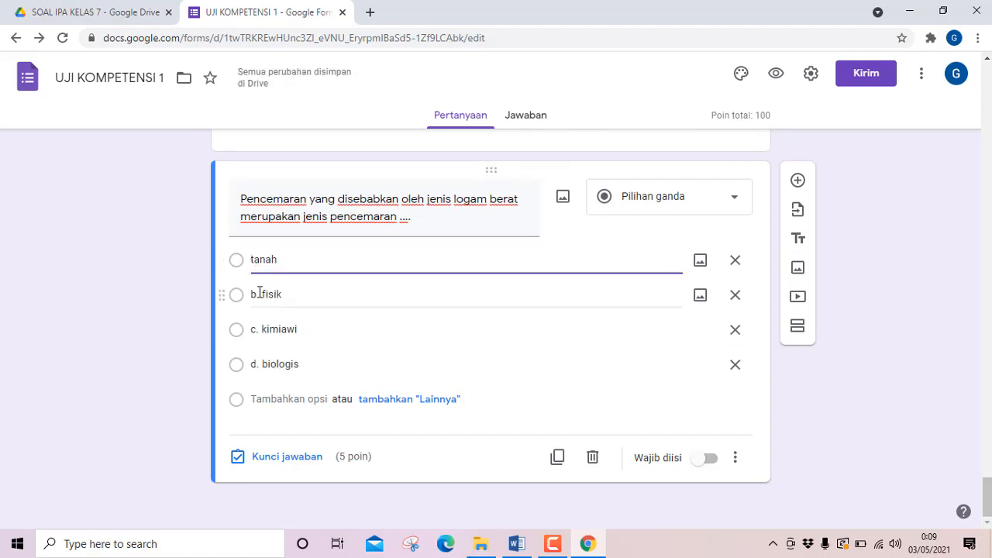
{"action": "left_click", "coordinate": [262, 294]}
{"action": "left_click", "coordinate": [264, 295]}
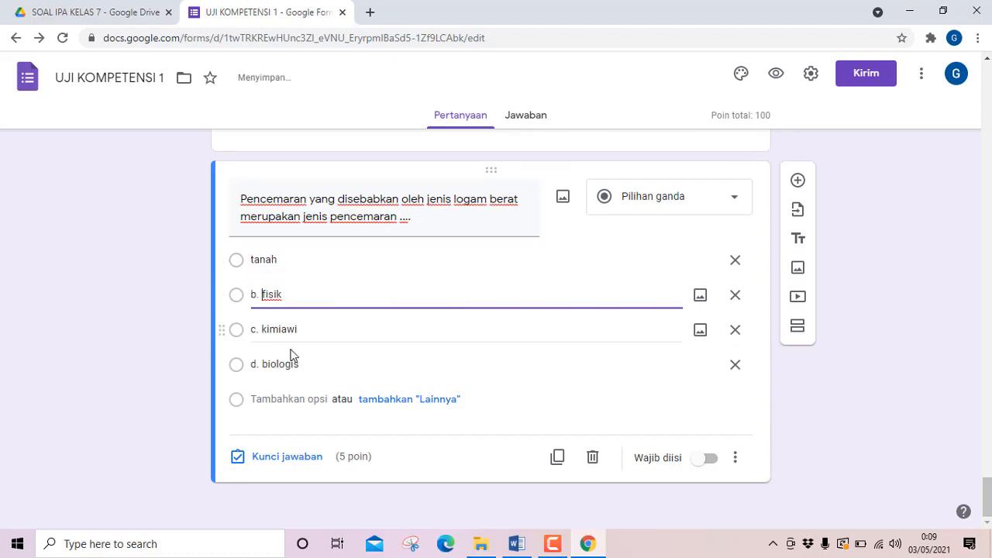
{"action": "key", "text": "BackSpace"}
{"action": "key", "text": "BackSpace"}
{"action": "key", "text": "BackSpace"}
Remove the "c." and "d." prefixes from question 20's third and fourth options, "kimiawi" and "biologis".
{"action": "left_click", "coordinate": [261, 330]}
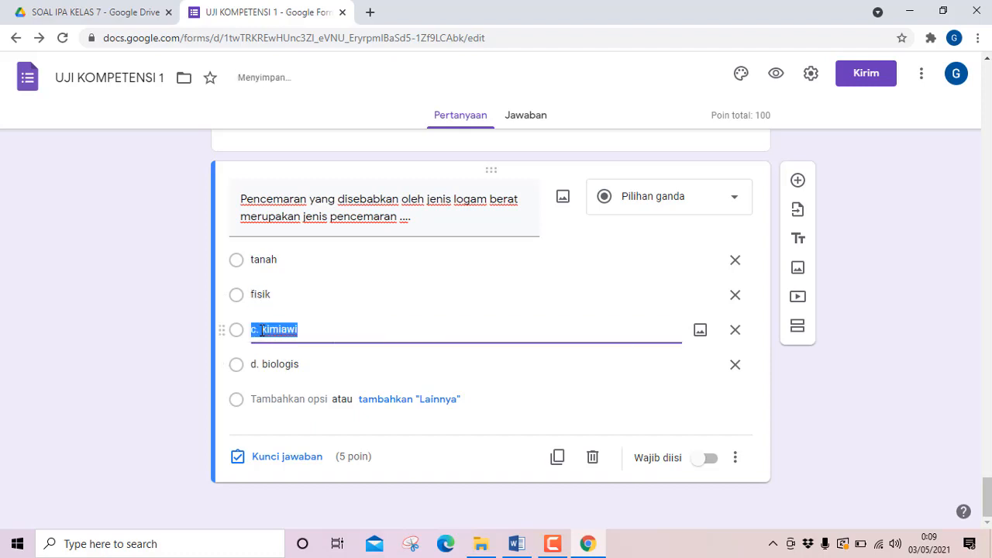
{"action": "left_click", "coordinate": [262, 330]}
{"action": "key", "text": "BackSpace"}
{"action": "key", "text": "BackSpace"}
{"action": "key", "text": "BackSpace"}
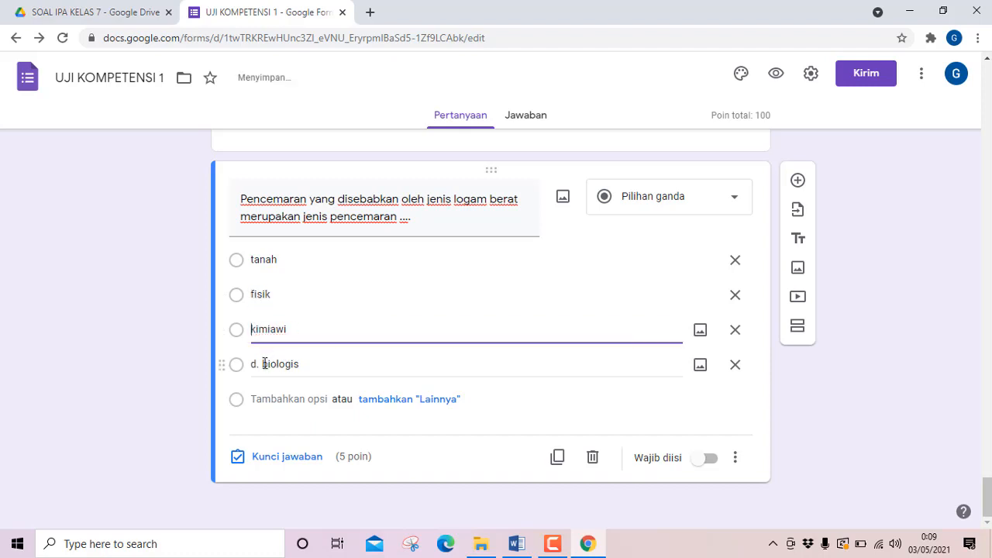
{"action": "left_click", "coordinate": [262, 364]}
{"action": "left_click", "coordinate": [262, 364]}
{"action": "key", "text": "BackSpace"}
{"action": "key", "text": "BackSpace"}
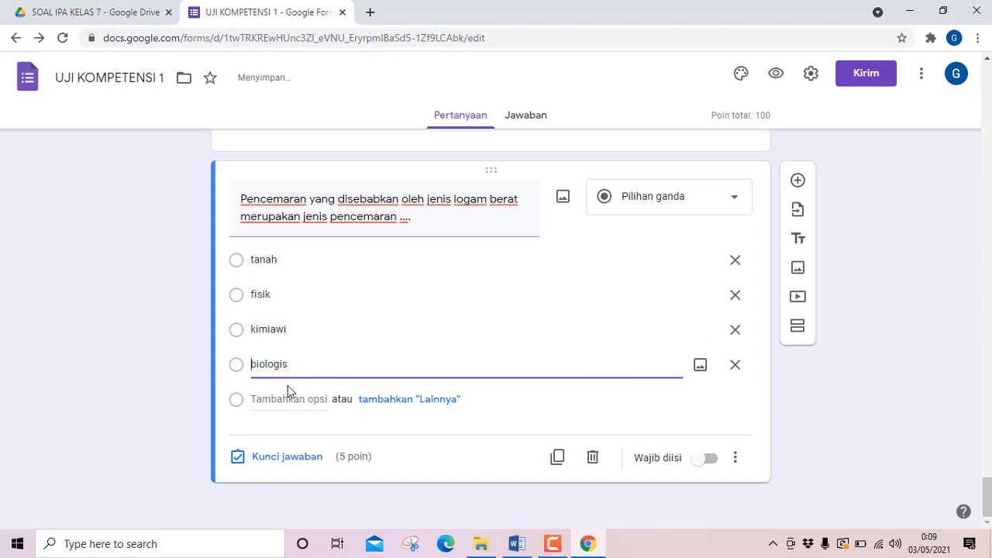
Check question 20's answer key in Word and mark "kimiawi" as its correct answer in the form.
{"action": "left_click", "coordinate": [519, 544]}
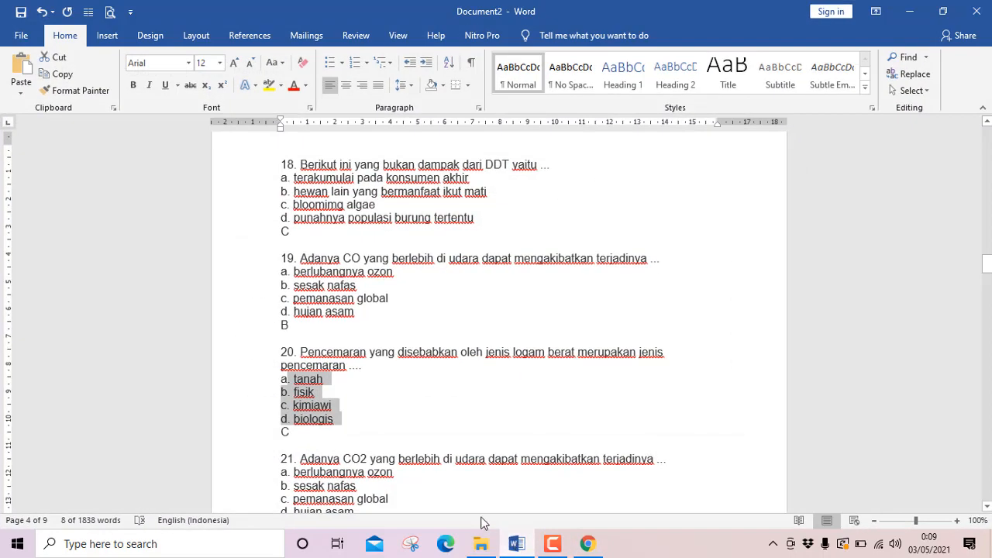
{"action": "left_click", "coordinate": [515, 545]}
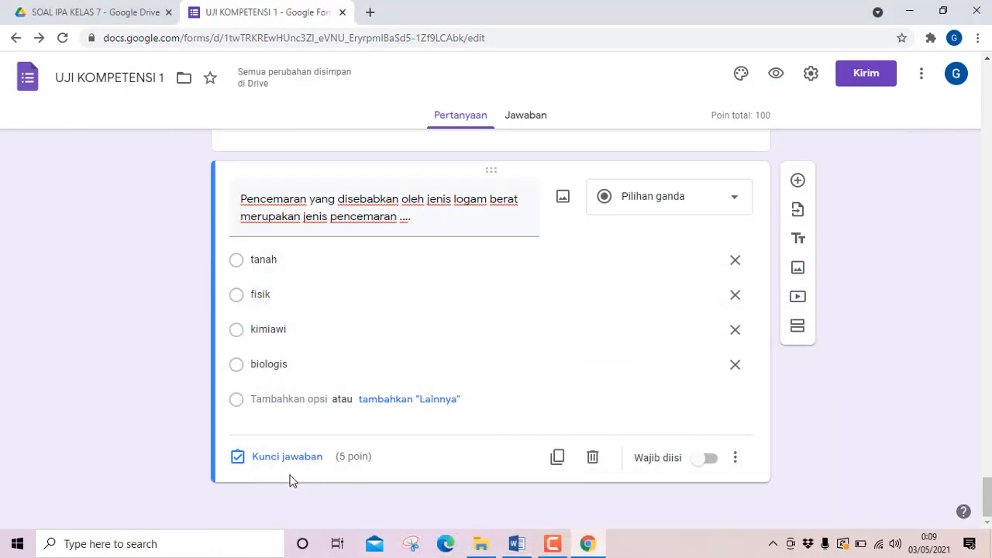
{"action": "left_click", "coordinate": [257, 460]}
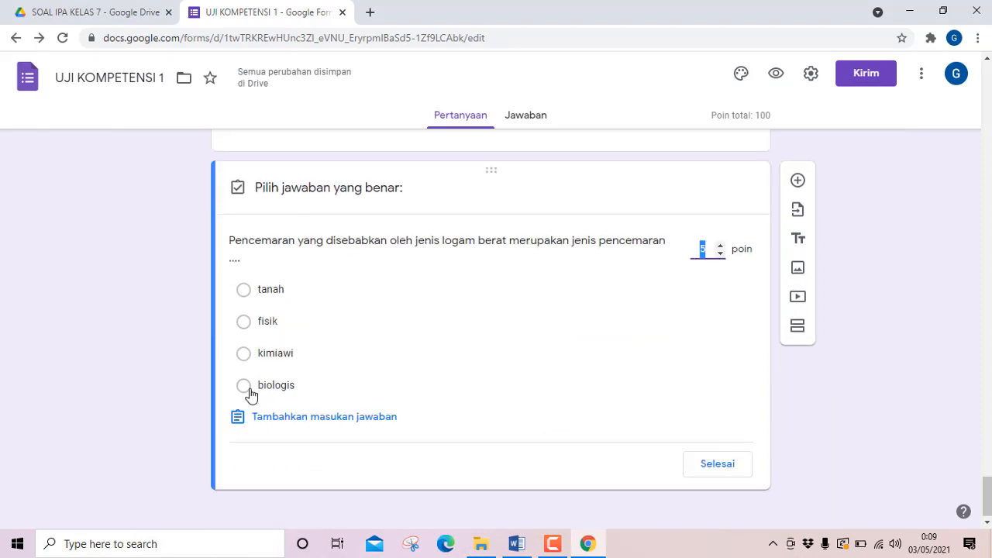
{"action": "left_click", "coordinate": [246, 361]}
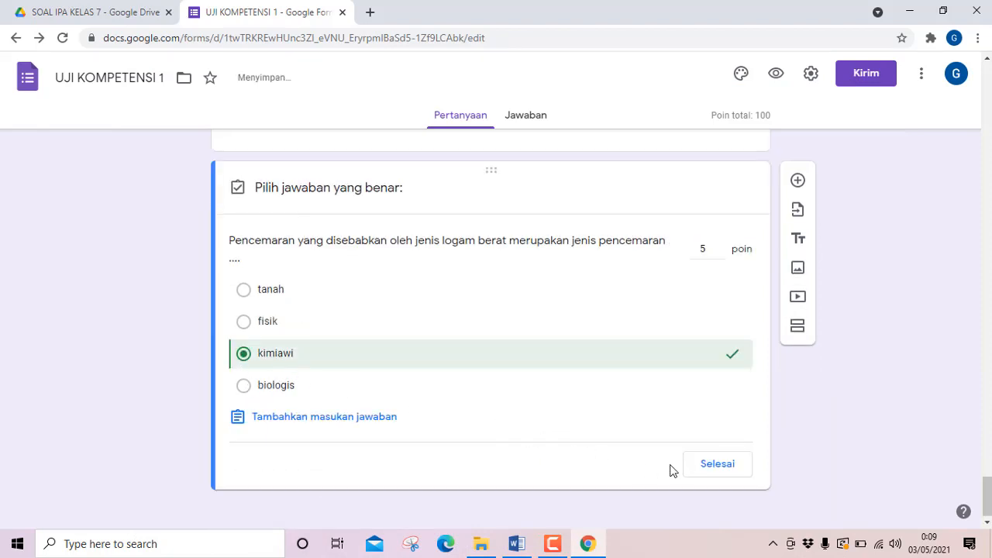
{"action": "left_click", "coordinate": [700, 467]}
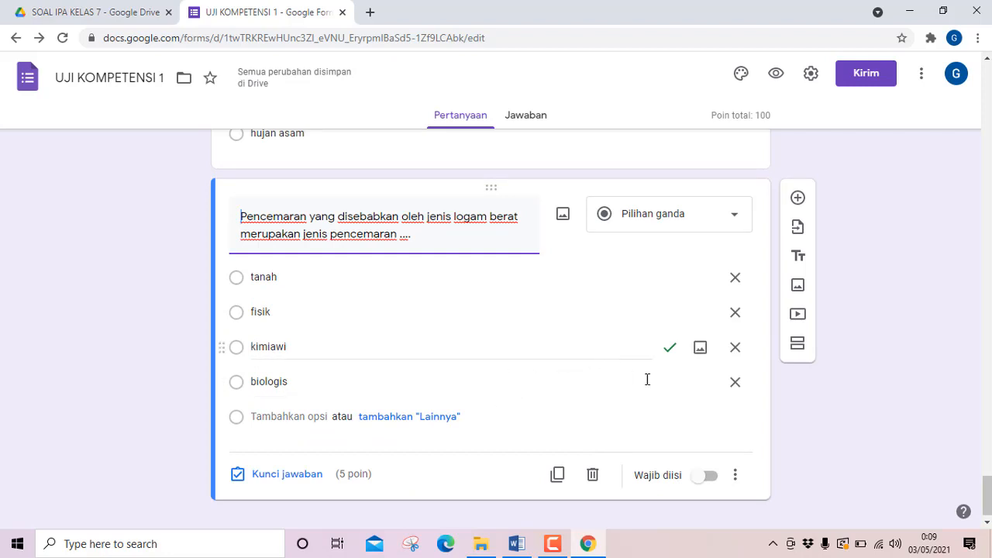
Look back over the form's questions from question 20 up to the first ones.
{"action": "scroll", "coordinate": [494, 346], "scroll_direction": "up", "scroll_amount": 6}
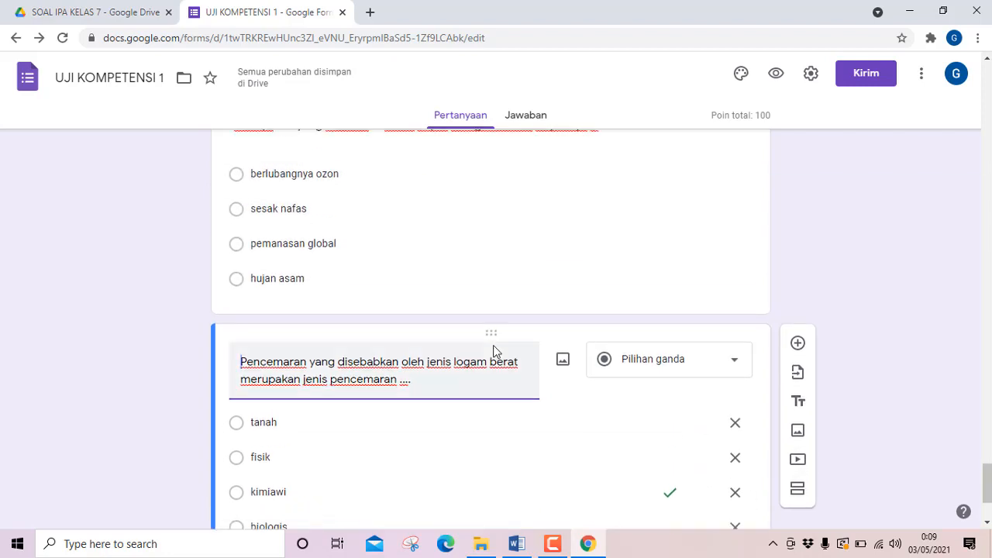
{"action": "scroll", "coordinate": [495, 345], "scroll_direction": "down", "scroll_amount": 6}
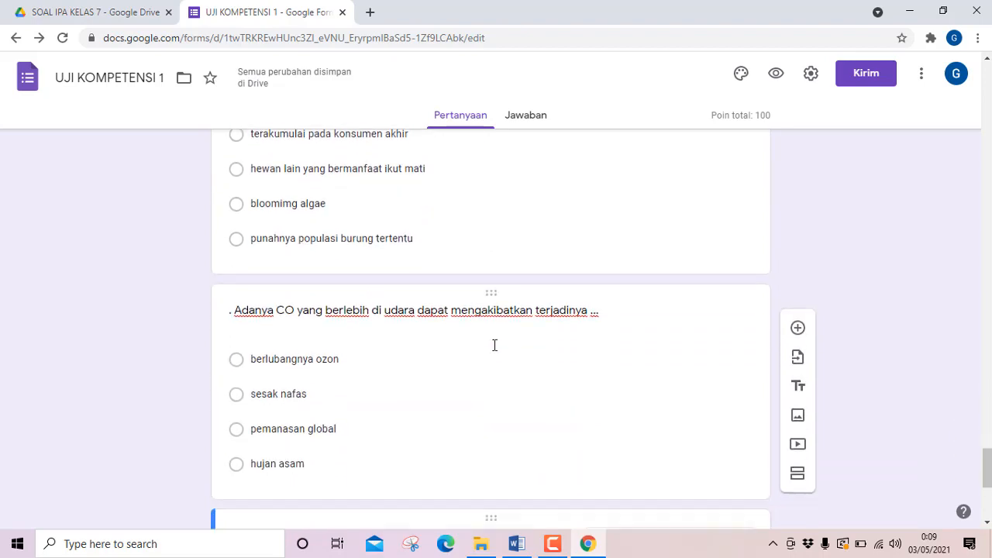
{"action": "scroll", "coordinate": [495, 345], "scroll_direction": "up", "scroll_amount": 10}
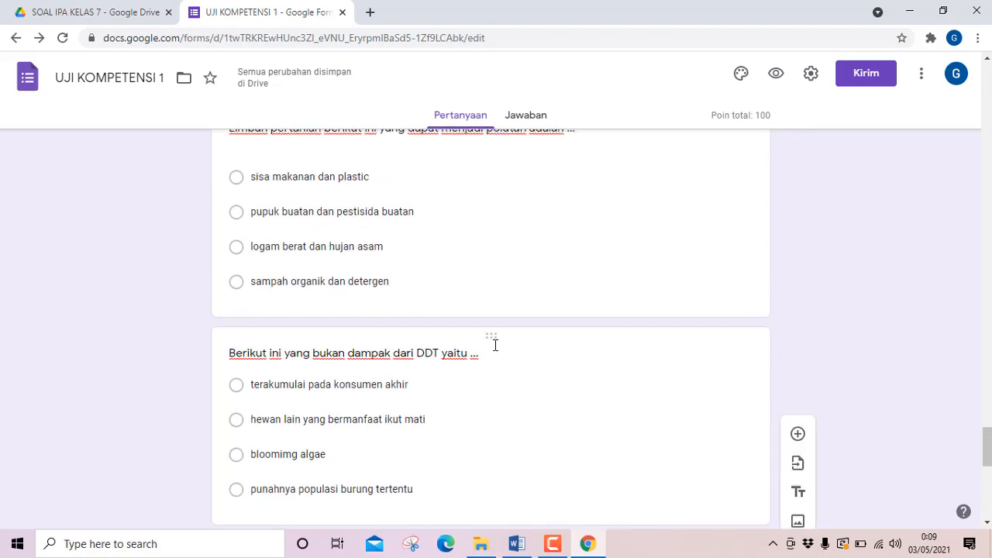
{"action": "scroll", "coordinate": [509, 356], "scroll_direction": "up", "scroll_amount": 4}
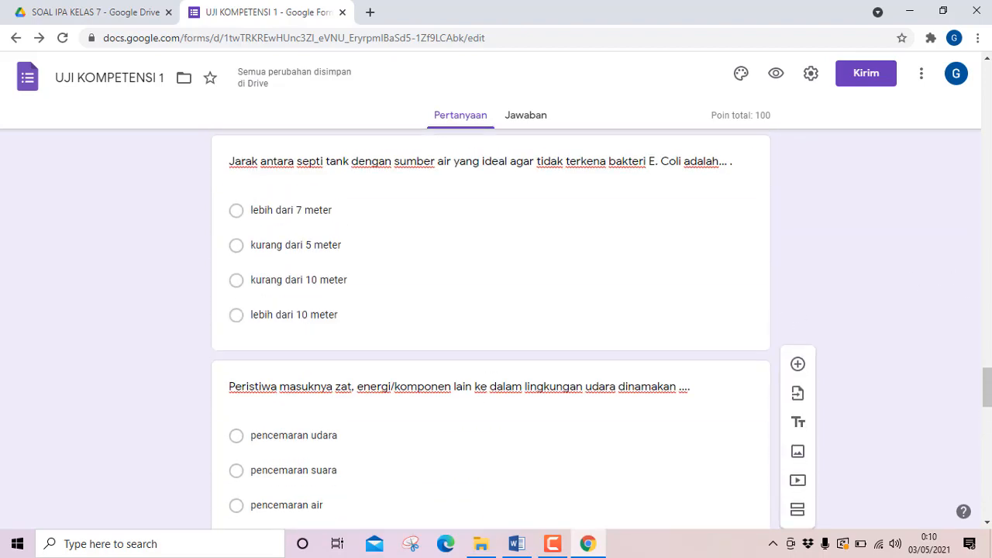
{"action": "left_click_drag", "start_coordinate": [987, 386], "coordinate": [986, 113]}
{"action": "scroll", "coordinate": [513, 339], "scroll_direction": "down", "scroll_amount": 9}
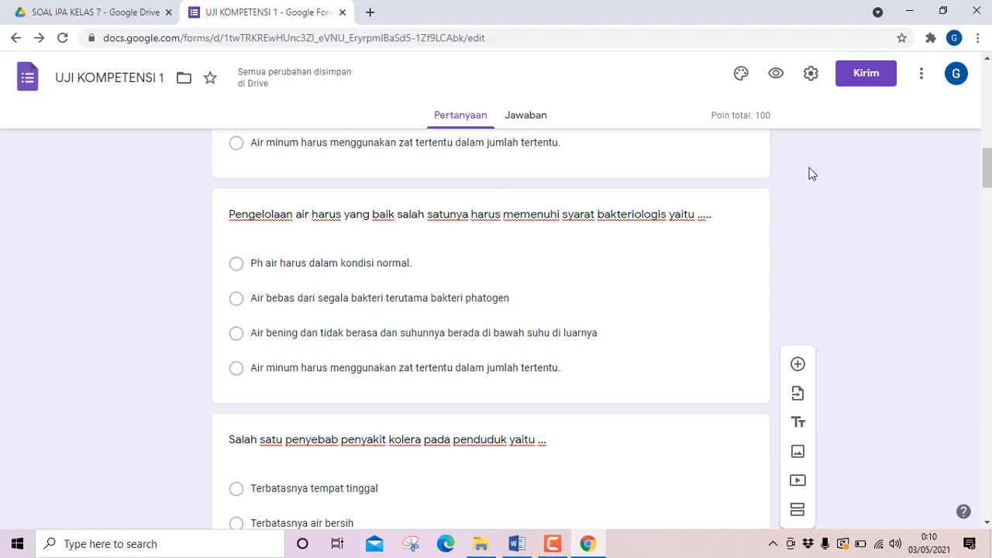
Review the form's quiz and general settings, then close them without saving.
{"action": "left_click", "coordinate": [811, 78]}
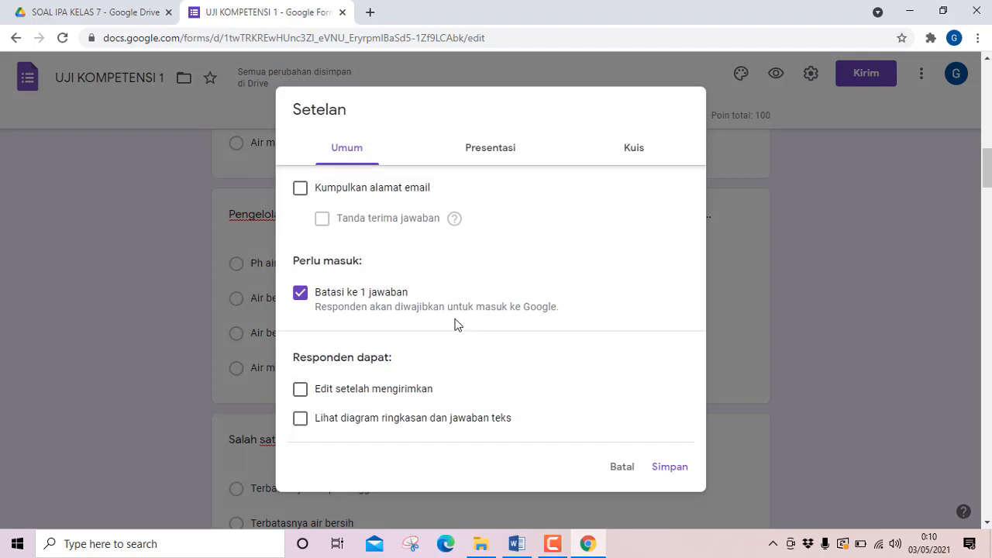
{"action": "left_click", "coordinate": [633, 151]}
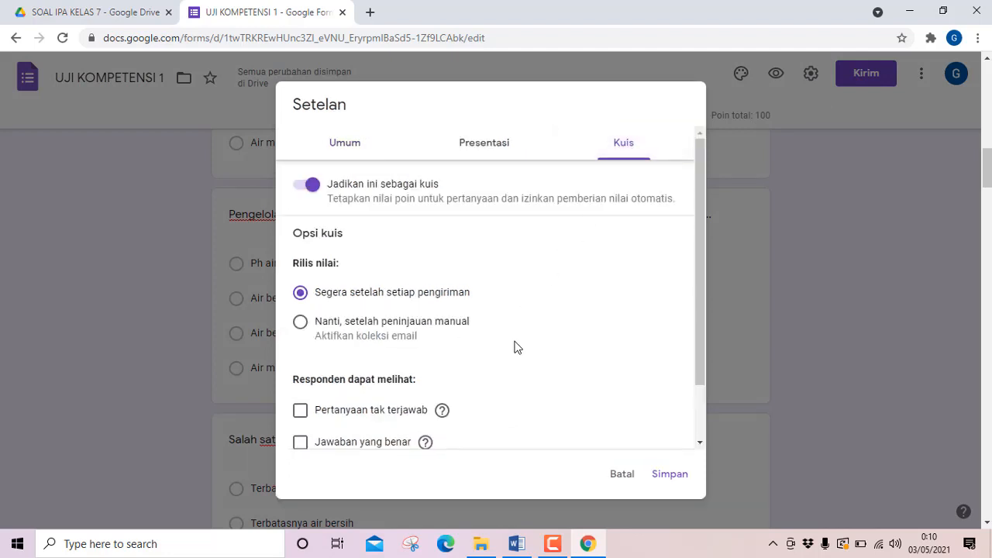
{"action": "scroll", "coordinate": [513, 346], "scroll_direction": "down", "scroll_amount": 2}
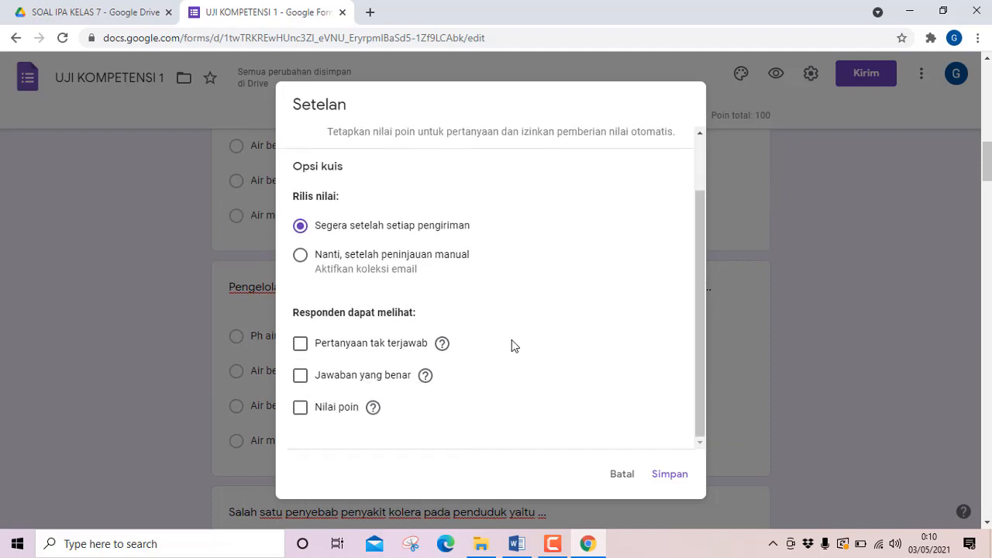
{"action": "scroll", "coordinate": [511, 346], "scroll_direction": "up", "scroll_amount": 2}
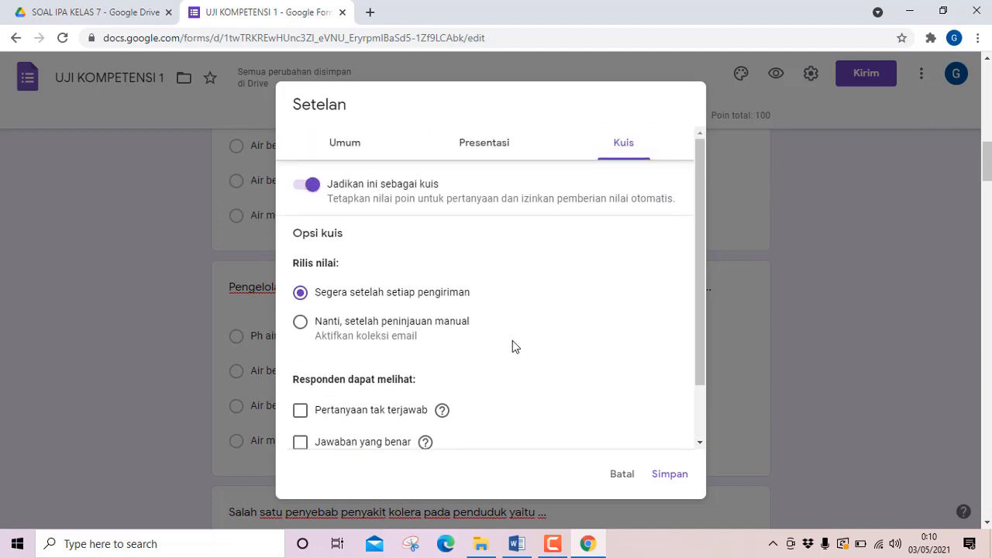
{"action": "left_click", "coordinate": [361, 148]}
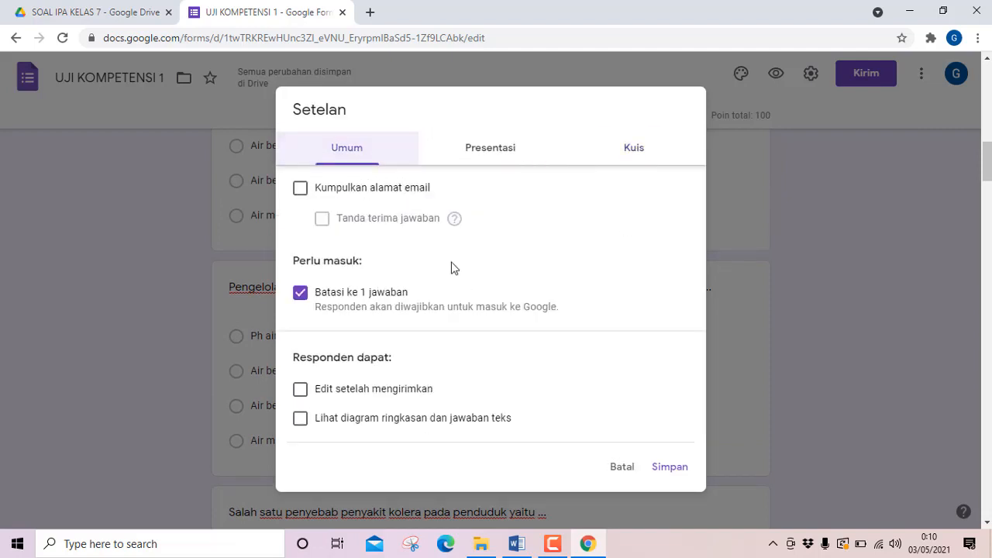
{"action": "scroll", "coordinate": [523, 353], "scroll_direction": "up", "scroll_amount": 2}
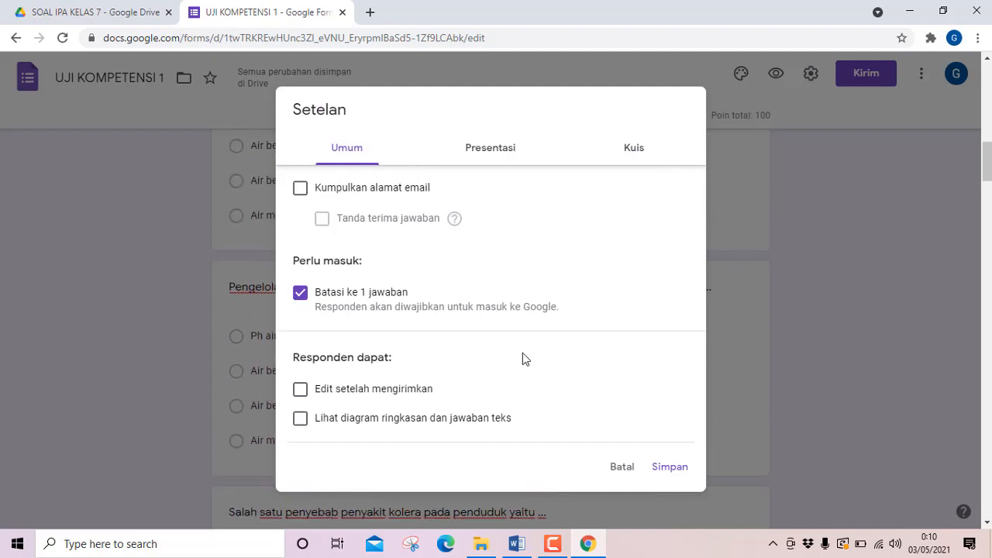
{"action": "left_click", "coordinate": [622, 468]}
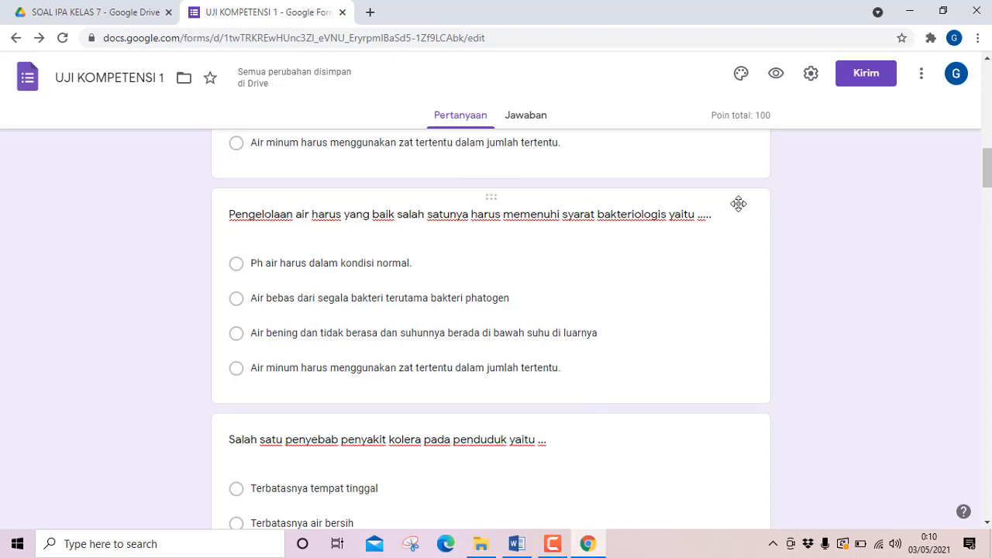
Generate a shortened share link for the form and copy it.
{"action": "scroll", "coordinate": [439, 256], "scroll_direction": "up", "scroll_amount": 5}
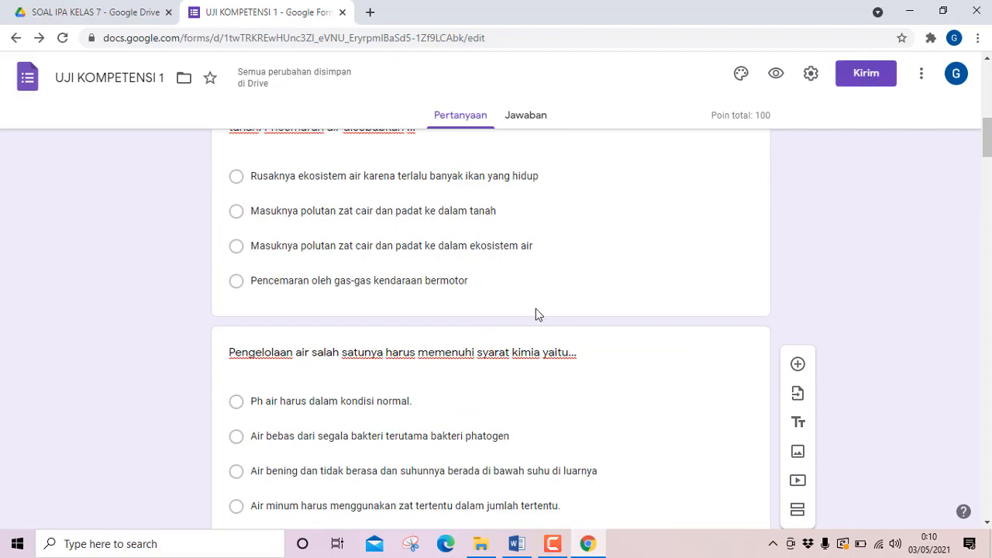
{"action": "scroll", "coordinate": [535, 306], "scroll_direction": "up", "scroll_amount": 3}
{"action": "scroll", "coordinate": [534, 306], "scroll_direction": "up", "scroll_amount": 1}
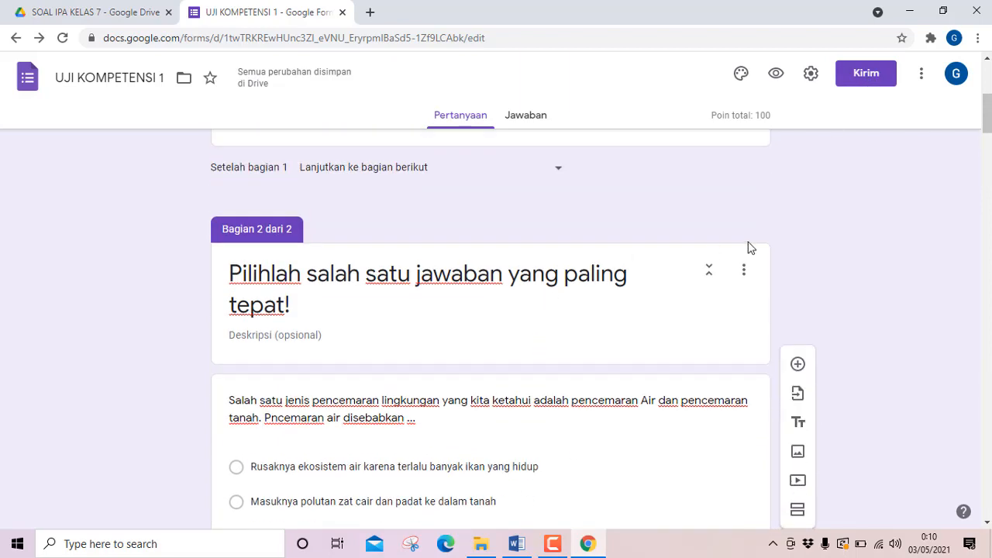
{"action": "left_click", "coordinate": [868, 83]}
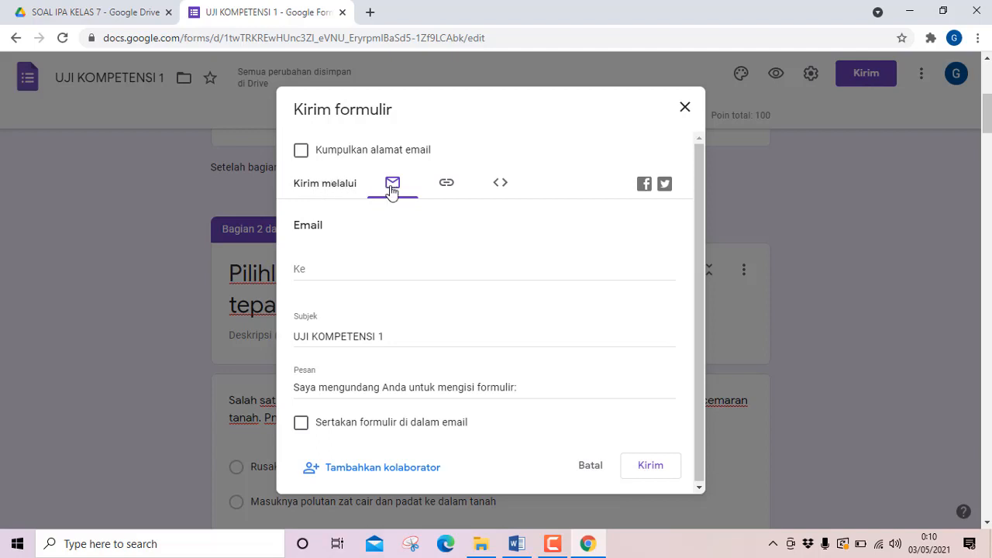
{"action": "left_click", "coordinate": [448, 191]}
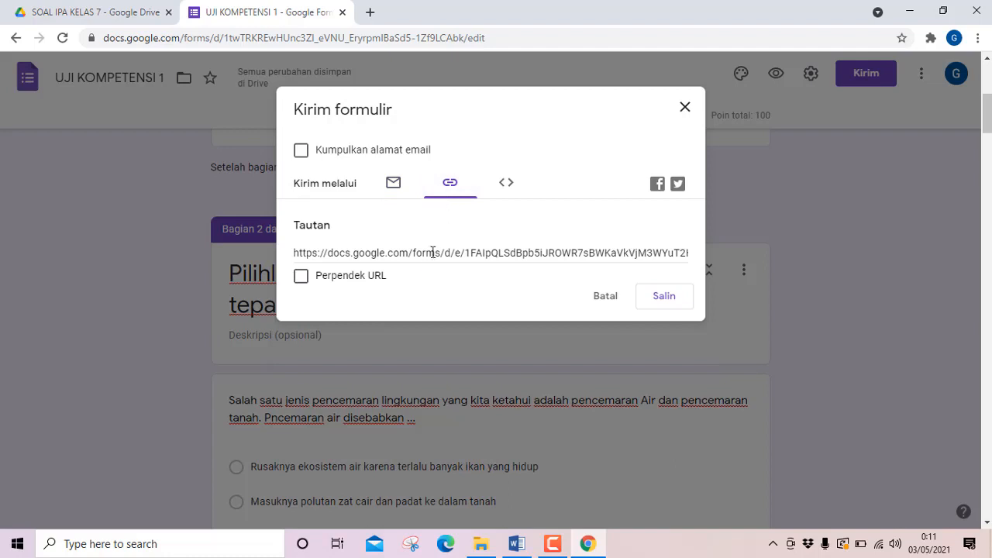
{"action": "left_click", "coordinate": [301, 277]}
{"action": "key", "text": "ctrl+c"}
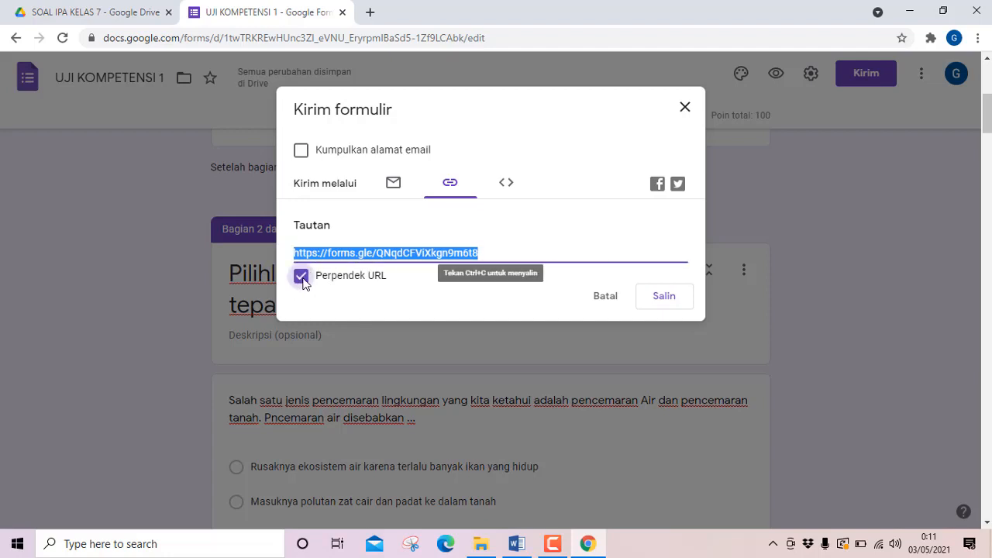
{"action": "left_click", "coordinate": [658, 301]}
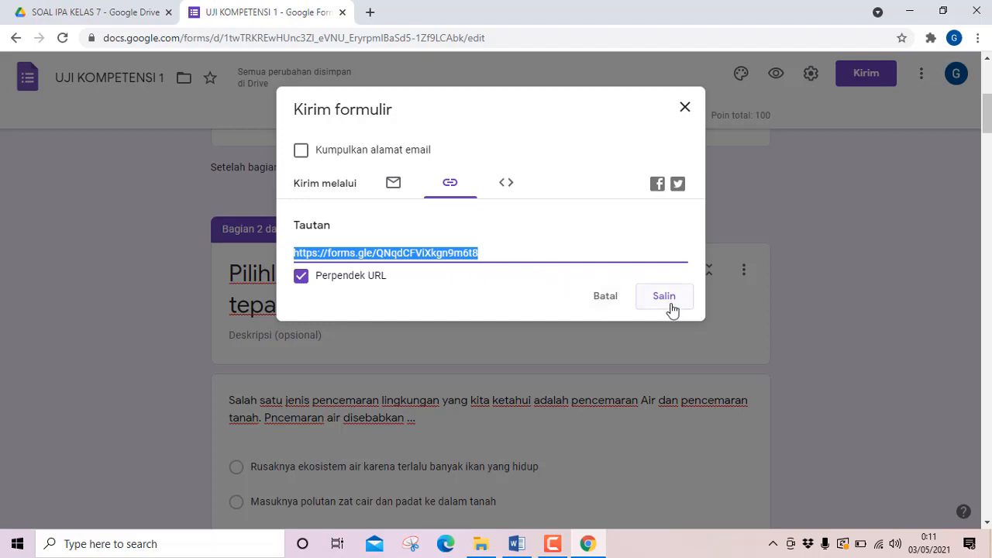
Open WhatsApp Web in a new browser tab and retry its connection to the phone.
{"action": "left_click", "coordinate": [369, 12]}
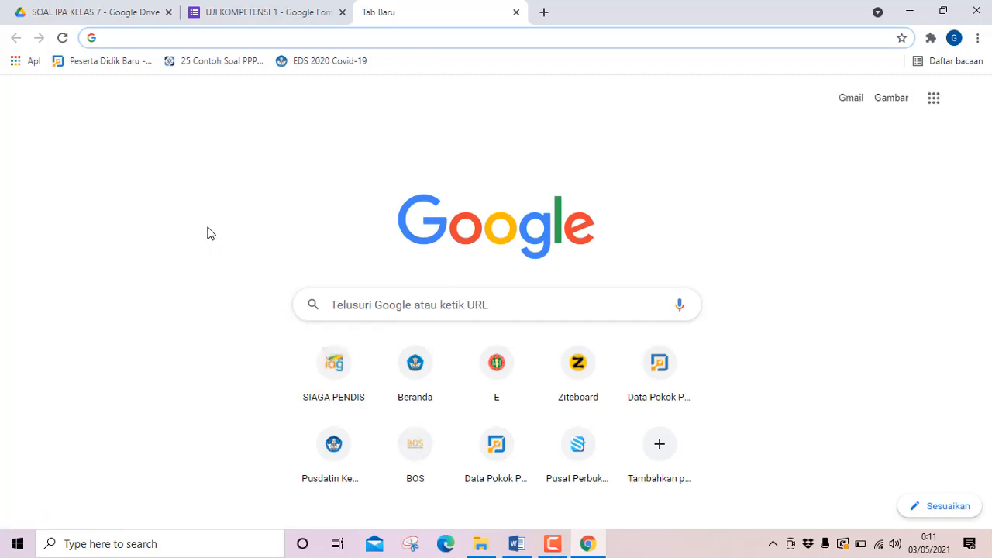
{"action": "type", "text": "w"}
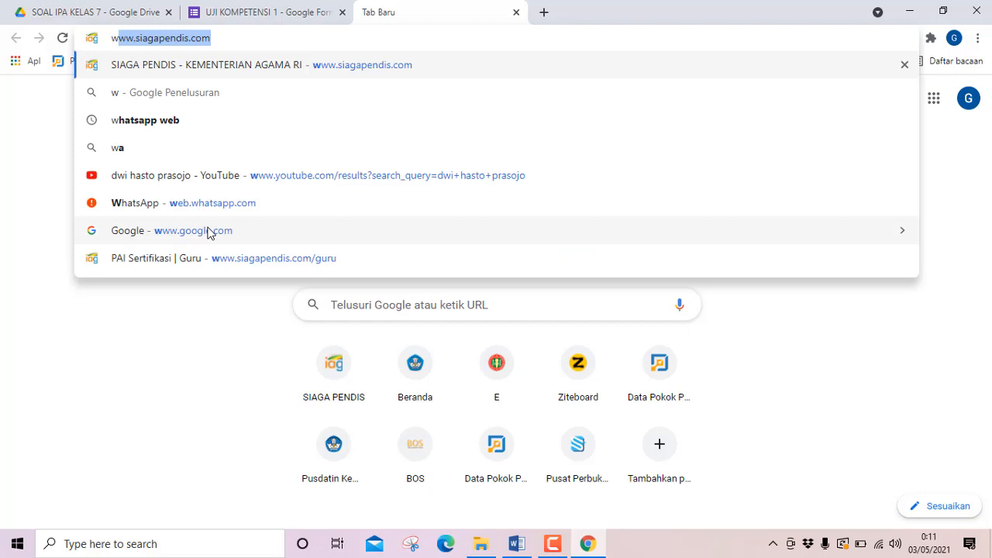
{"action": "type", "text": "hats"}
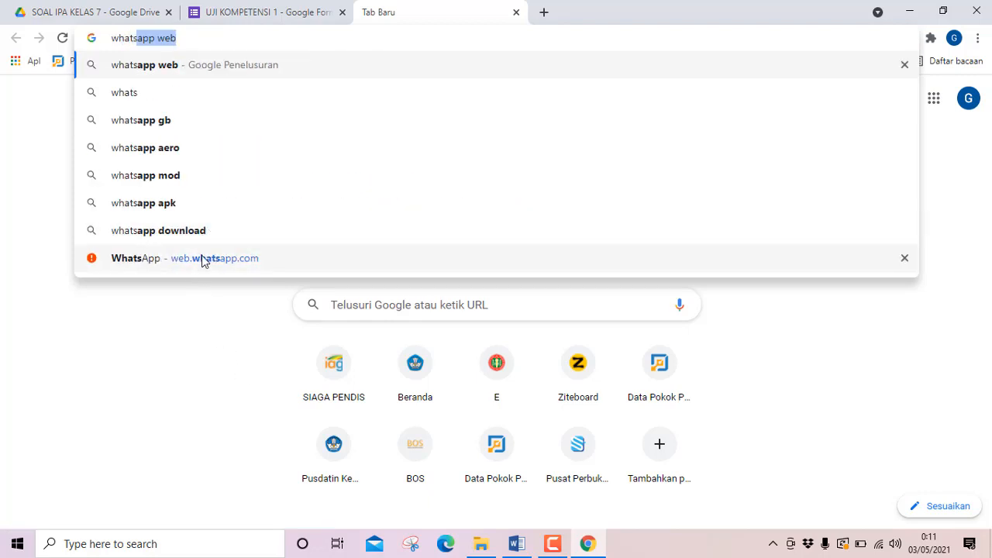
{"action": "left_click", "coordinate": [202, 259]}
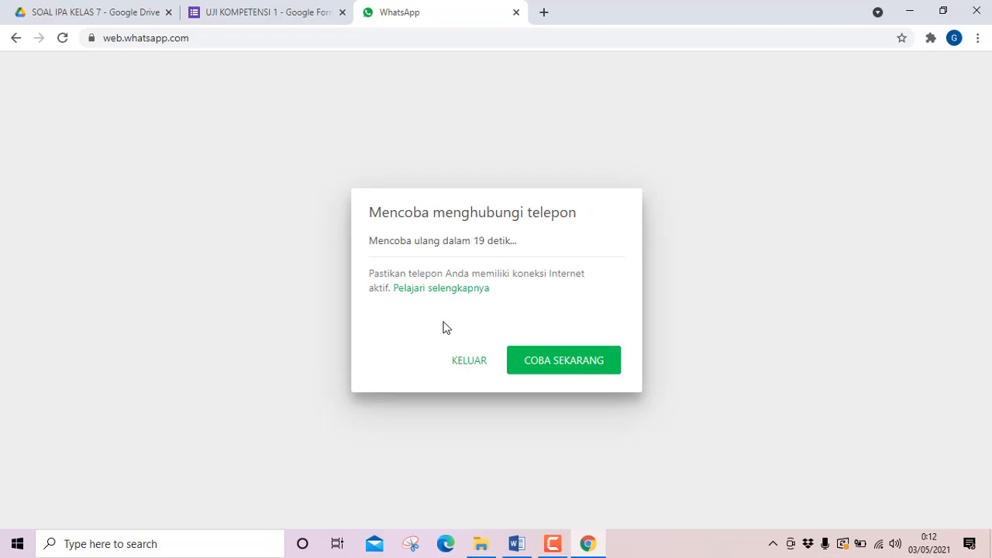
{"action": "left_click", "coordinate": [546, 364]}
{"action": "left_click", "coordinate": [550, 369]}
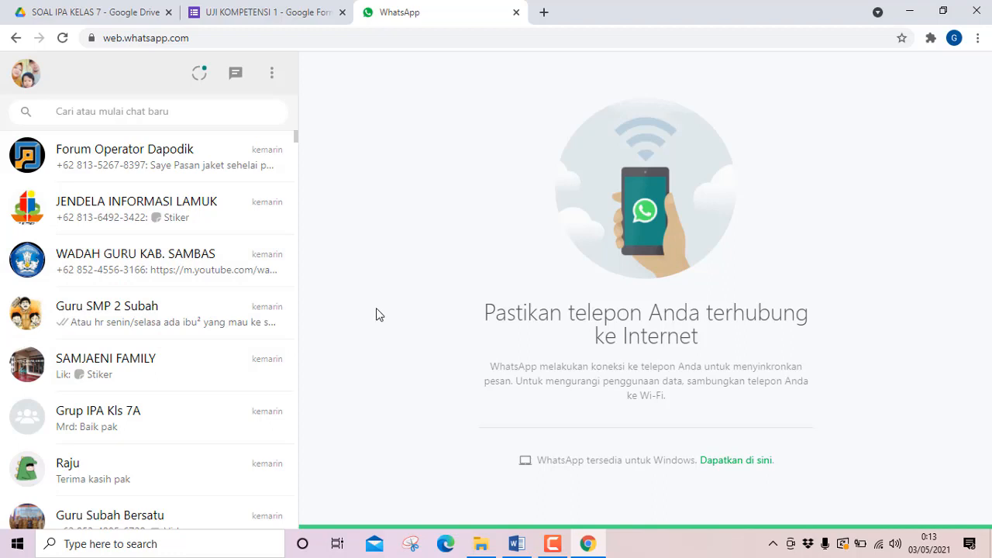
Find the family member's chat in the conversation list and send the copied form link there.
{"action": "scroll", "coordinate": [188, 329], "scroll_direction": "down", "scroll_amount": 2}
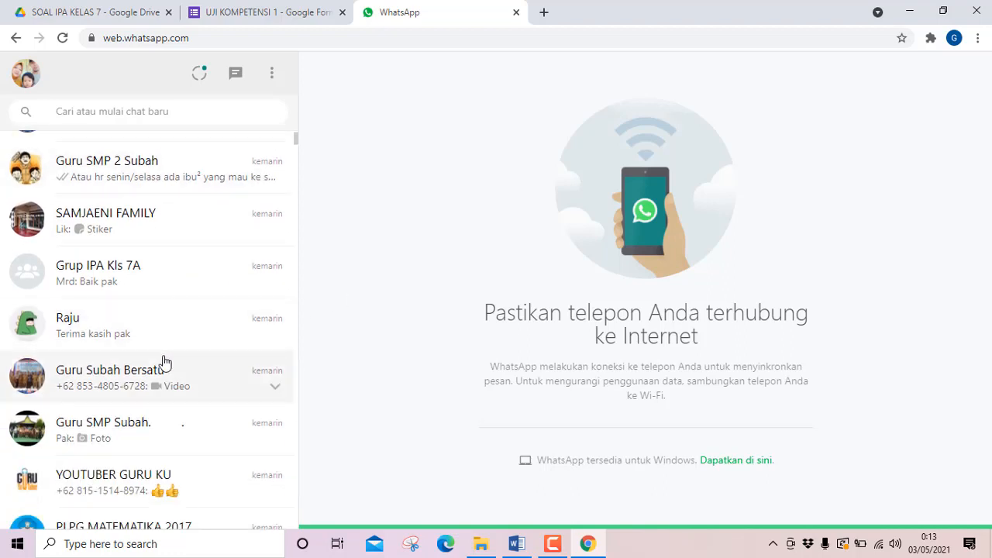
{"action": "scroll", "coordinate": [163, 356], "scroll_direction": "down", "scroll_amount": 2}
{"action": "scroll", "coordinate": [160, 354], "scroll_direction": "down", "scroll_amount": 2}
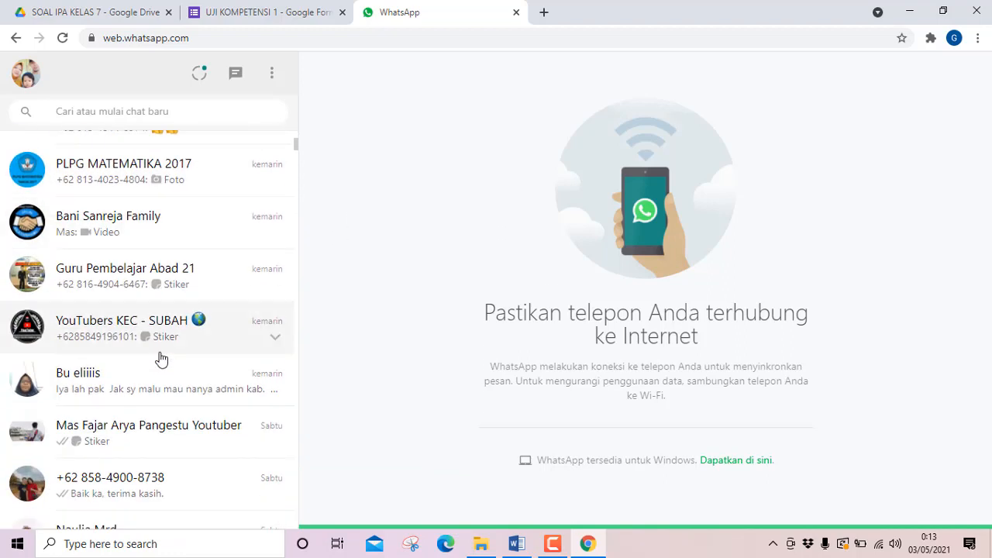
{"action": "scroll", "coordinate": [138, 377], "scroll_direction": "down", "scroll_amount": 4}
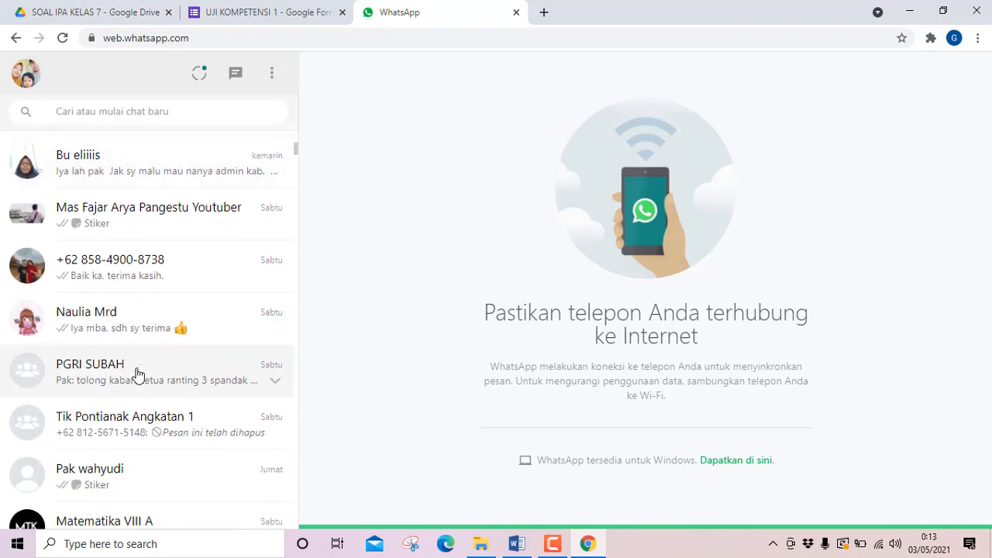
{"action": "scroll", "coordinate": [140, 372], "scroll_direction": "down", "scroll_amount": 2}
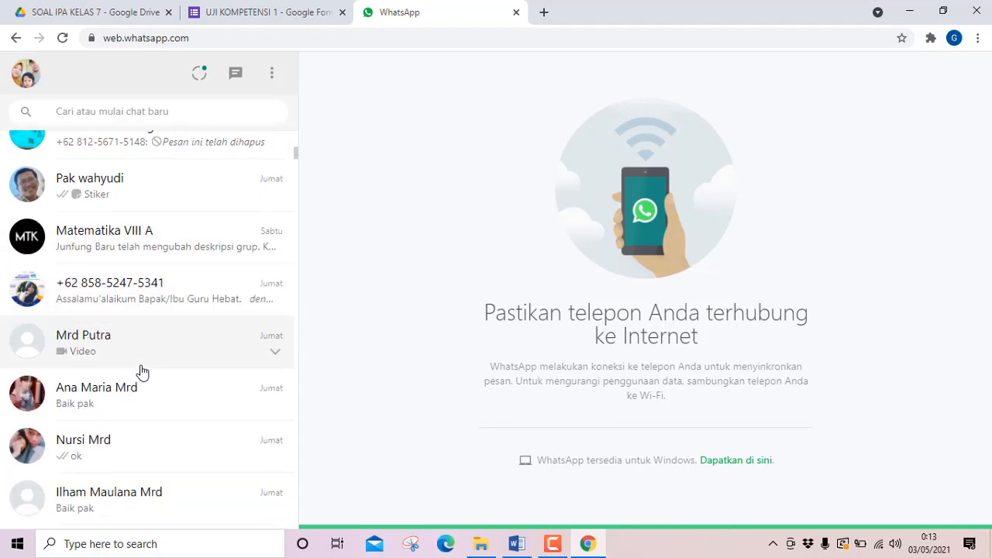
{"action": "scroll", "coordinate": [124, 446], "scroll_direction": "down", "scroll_amount": 2}
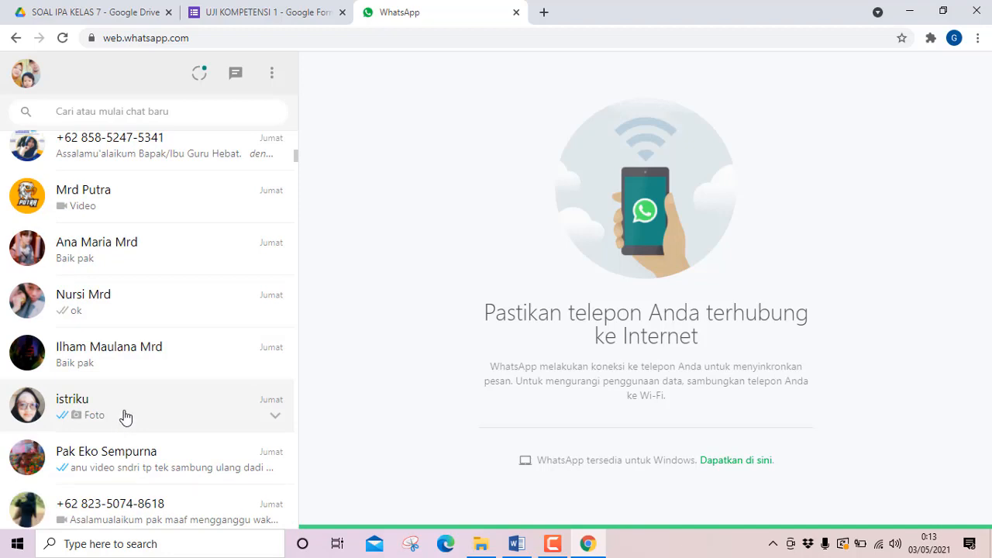
{"action": "left_click", "coordinate": [126, 417]}
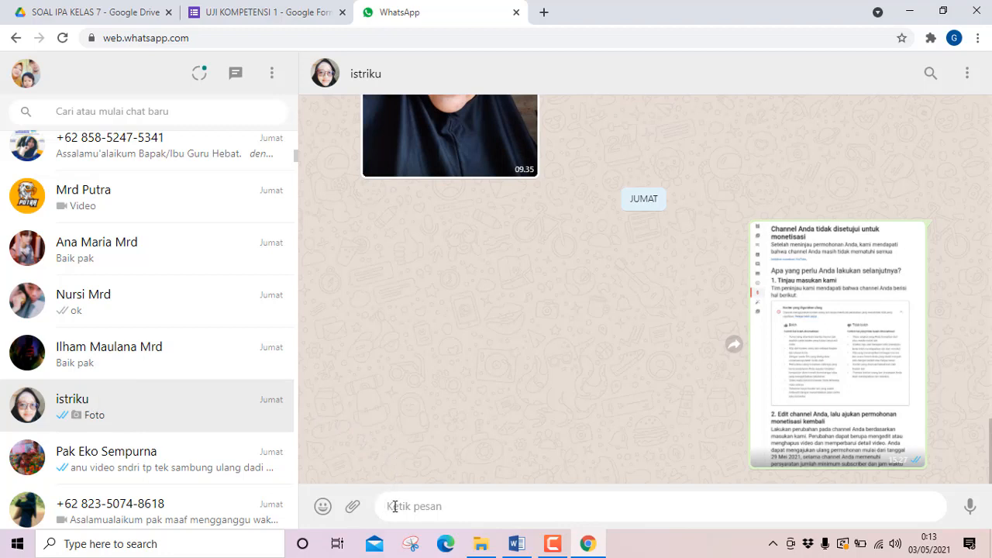
{"action": "key", "text": "ctrl+v"}
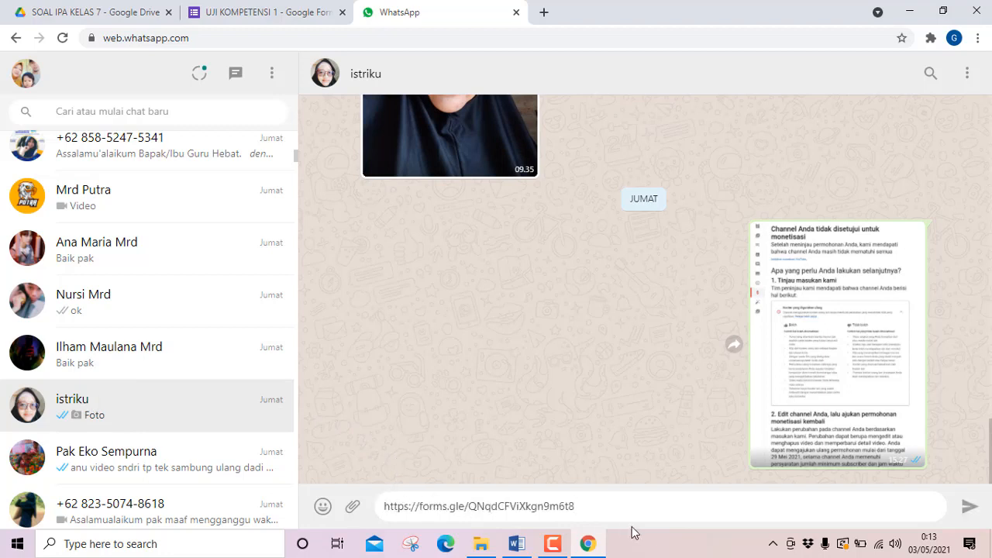
{"action": "left_click", "coordinate": [969, 507]}
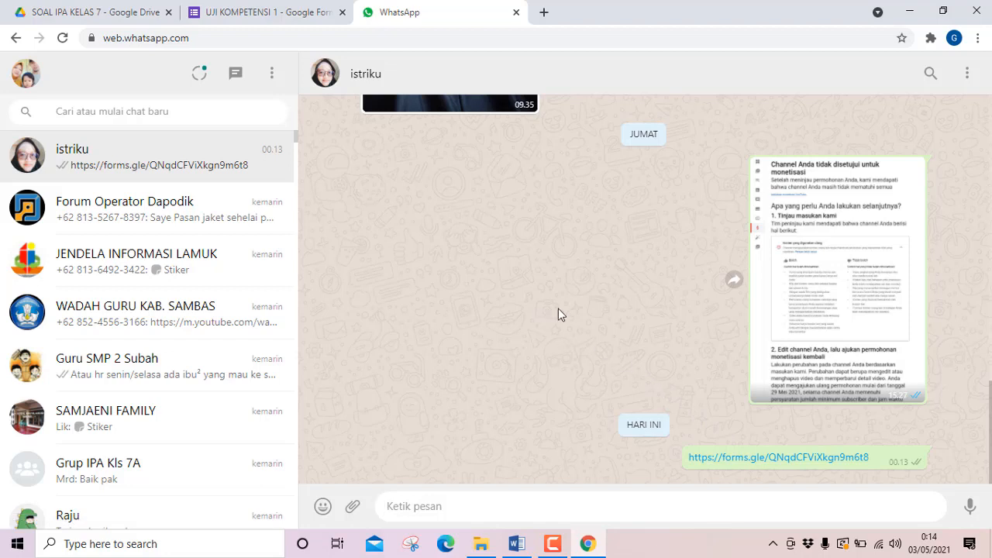
Open the form from the sent link, fill in the student's full name, choose class 7 A and continue to the questions section.
{"action": "left_click", "coordinate": [777, 458]}
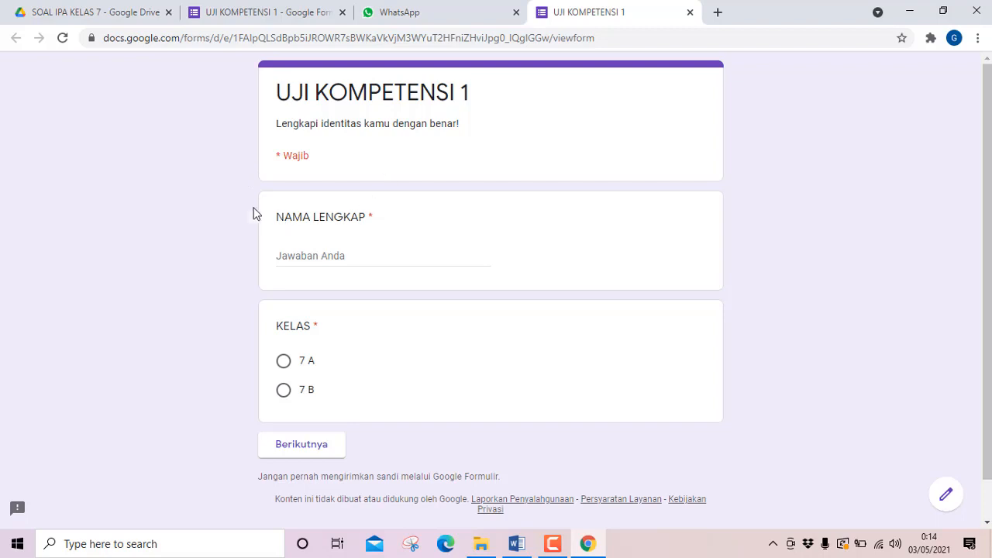
{"action": "left_click", "coordinate": [307, 258]}
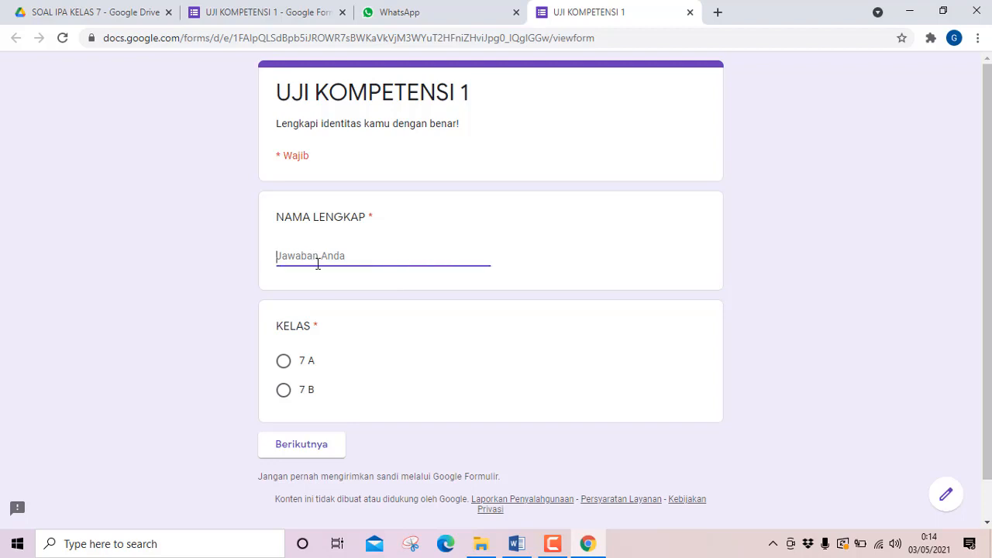
{"action": "left_click", "coordinate": [284, 366]}
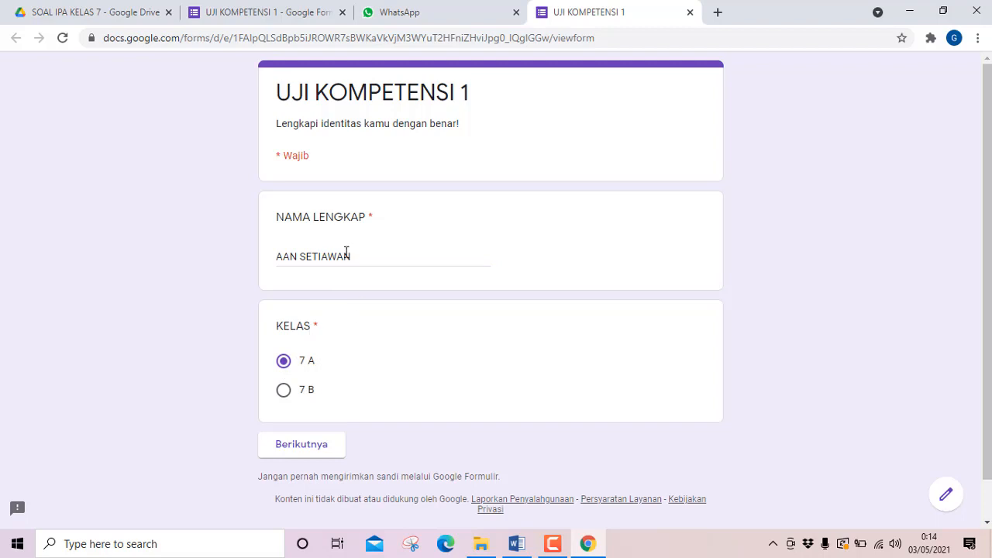
{"action": "left_click", "coordinate": [288, 450]}
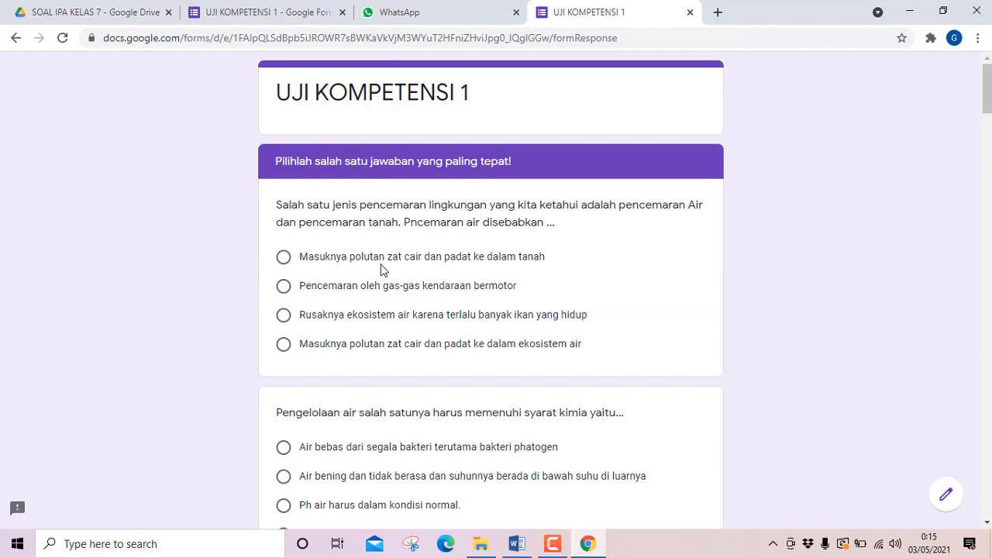
Look over the opening questions and answer the first one with "Pencemaran oleh gas-gas kendaraan bermotor".
{"action": "scroll", "coordinate": [349, 226], "scroll_direction": "down", "scroll_amount": 1}
{"action": "scroll", "coordinate": [349, 226], "scroll_direction": "up", "scroll_amount": 1}
{"action": "scroll", "coordinate": [449, 231], "scroll_direction": "down", "scroll_amount": 1}
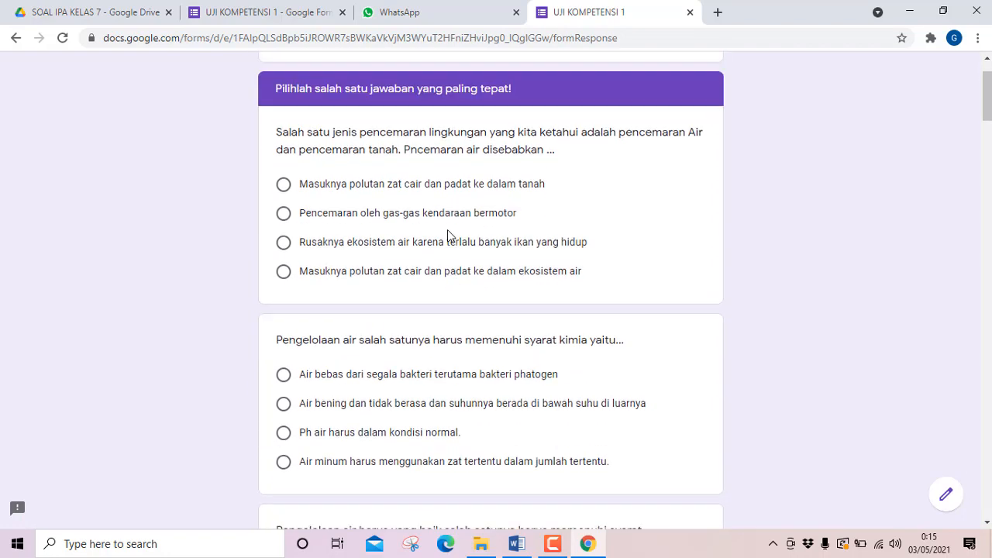
{"action": "scroll", "coordinate": [364, 255], "scroll_direction": "up", "scroll_amount": 1}
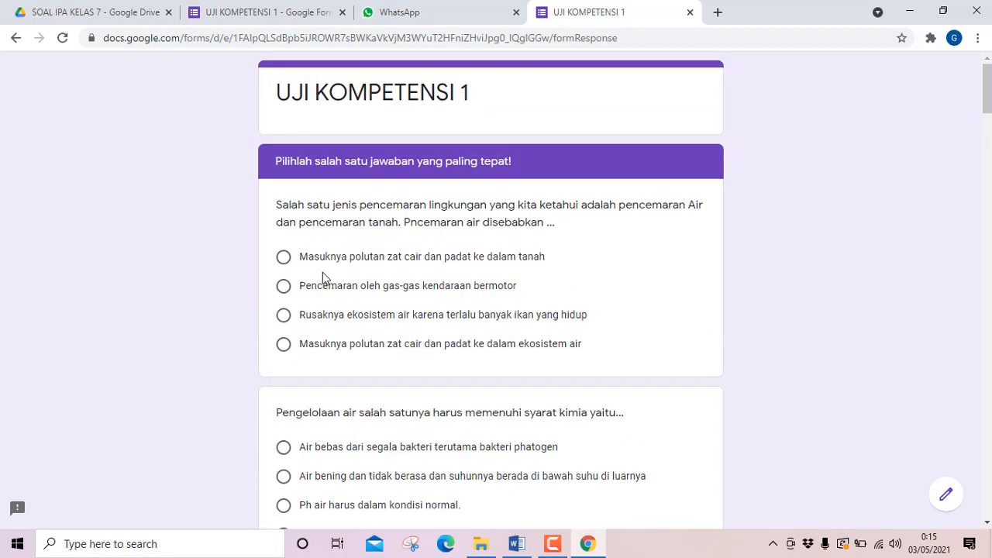
{"action": "left_click", "coordinate": [284, 286]}
Answer question 2 "Air bening dan tidak berasa dan suhunnya berada di bawah suhu di luarnya" and question 3 "Air bebas dari segala bakteri terutama bakteri phatogen".
{"action": "scroll", "coordinate": [294, 326], "scroll_direction": "down", "scroll_amount": 2}
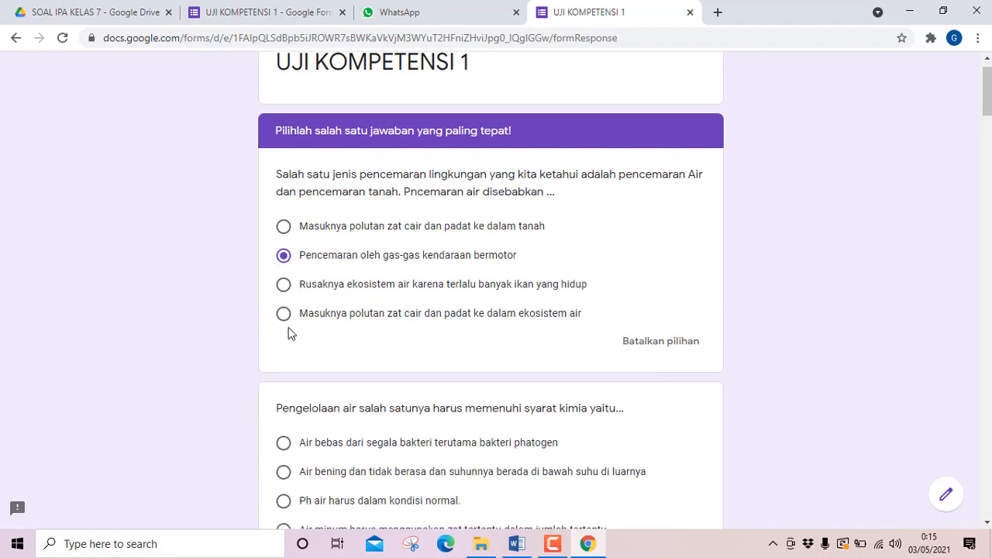
{"action": "left_click", "coordinate": [284, 358]}
{"action": "scroll", "coordinate": [284, 372], "scroll_direction": "down", "scroll_amount": 1}
{"action": "scroll", "coordinate": [284, 383], "scroll_direction": "up", "scroll_amount": 1}
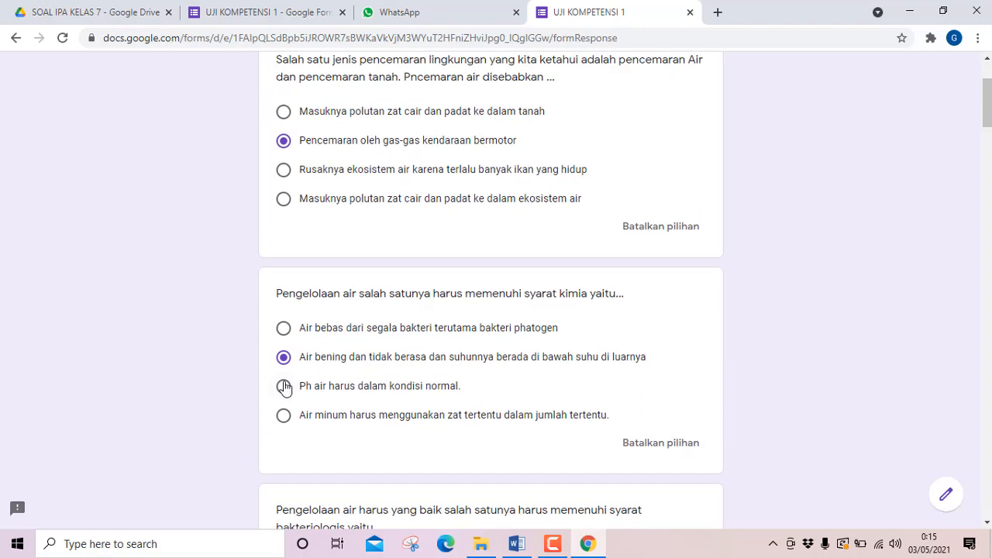
{"action": "scroll", "coordinate": [283, 383], "scroll_direction": "down", "scroll_amount": 2}
{"action": "left_click", "coordinate": [284, 420]}
{"action": "scroll", "coordinate": [316, 403], "scroll_direction": "down", "scroll_amount": 5}
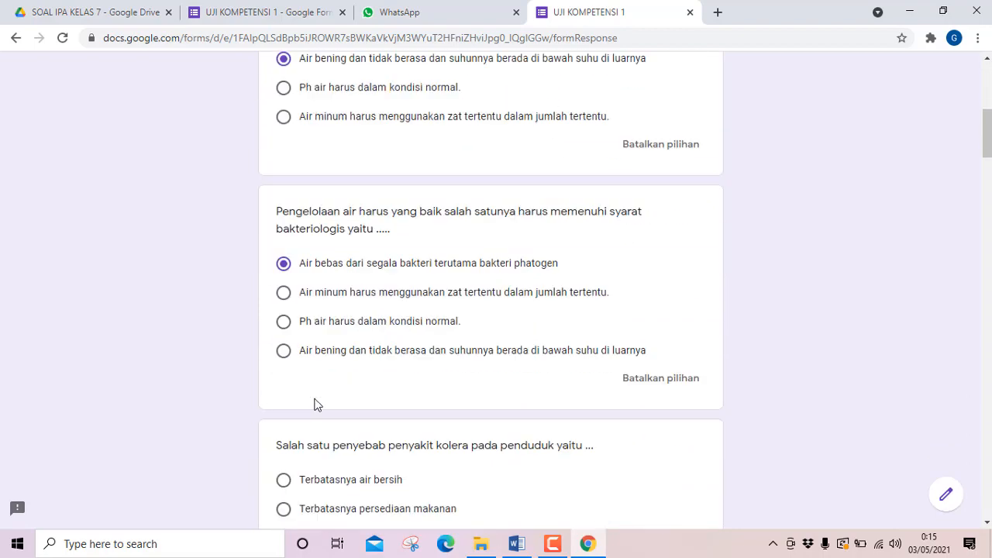
Answer question 4 "Terbatasnya persediaan makanan", question 5 "Air limbah industri dan air got" and question 6 "pestisida".
{"action": "scroll", "coordinate": [294, 374], "scroll_direction": "up", "scroll_amount": 1}
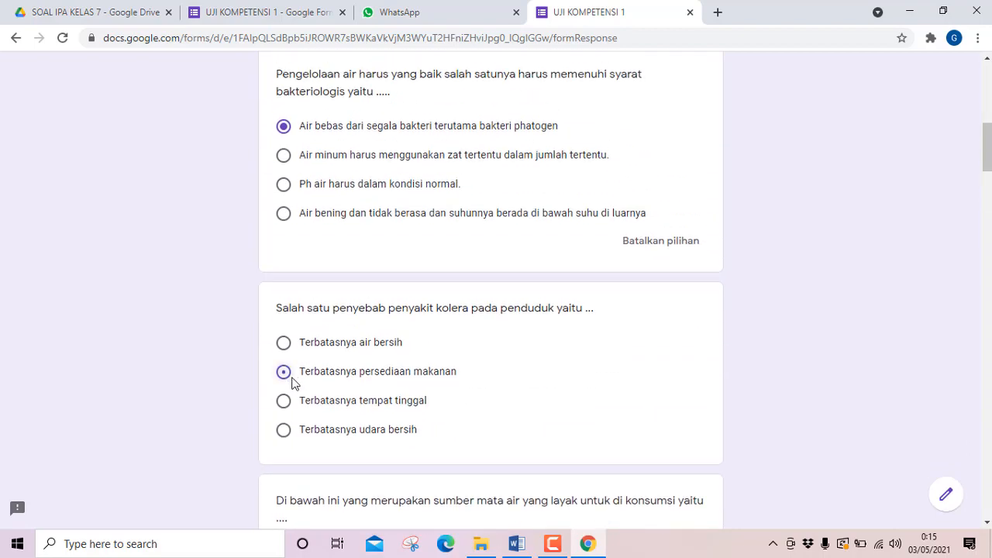
{"action": "left_click", "coordinate": [285, 372]}
{"action": "scroll", "coordinate": [288, 385], "scroll_direction": "down", "scroll_amount": 3}
{"action": "left_click", "coordinate": [285, 388]}
{"action": "scroll", "coordinate": [286, 391], "scroll_direction": "down", "scroll_amount": 1}
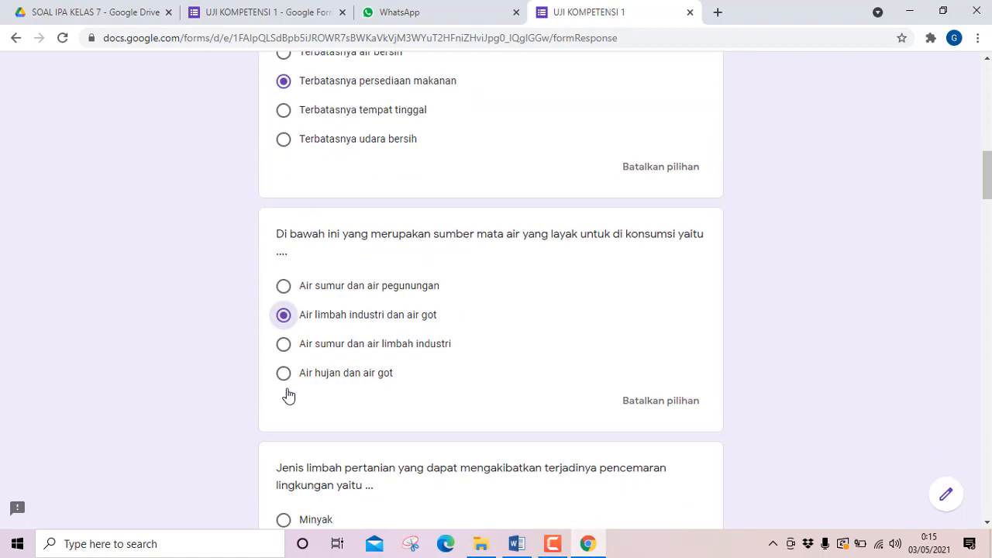
{"action": "scroll", "coordinate": [285, 388], "scroll_direction": "down", "scroll_amount": 3}
{"action": "left_click", "coordinate": [286, 367]}
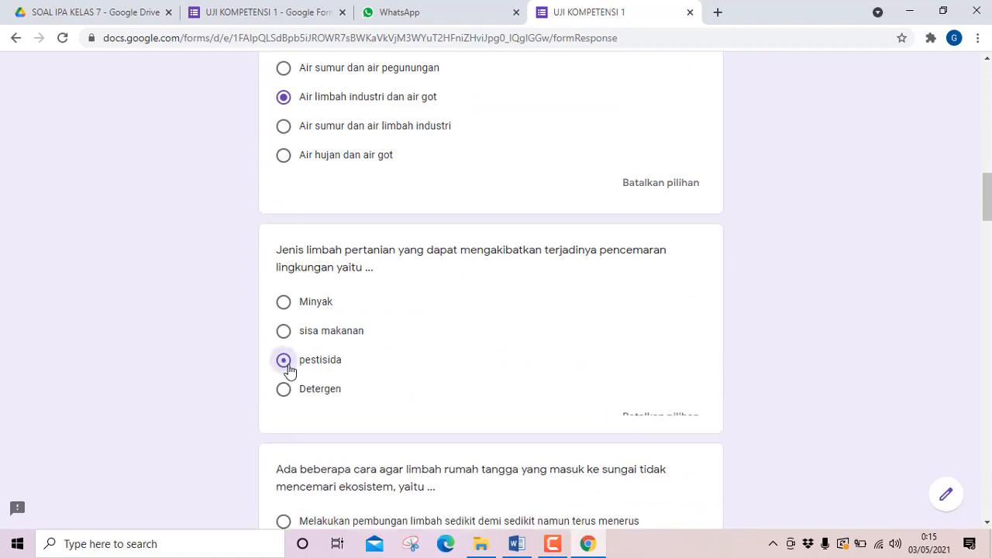
Answer question 7 "Melakukan penyaringan terlebih dahulu...", question 8 "Mencuci baju disungai dengan sabun" and question 9 "tidak membuang sampah di sungai, menjaga kebersihan sungai".
{"action": "scroll", "coordinate": [286, 370], "scroll_direction": "down", "scroll_amount": 5}
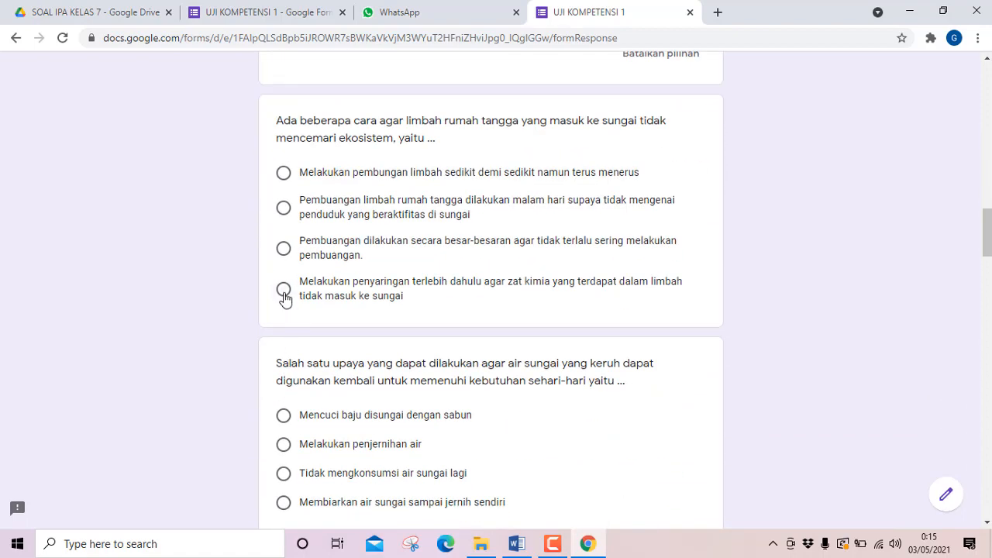
{"action": "left_click", "coordinate": [285, 292]}
{"action": "scroll", "coordinate": [297, 341], "scroll_direction": "down", "scroll_amount": 1}
{"action": "left_click", "coordinate": [285, 370]}
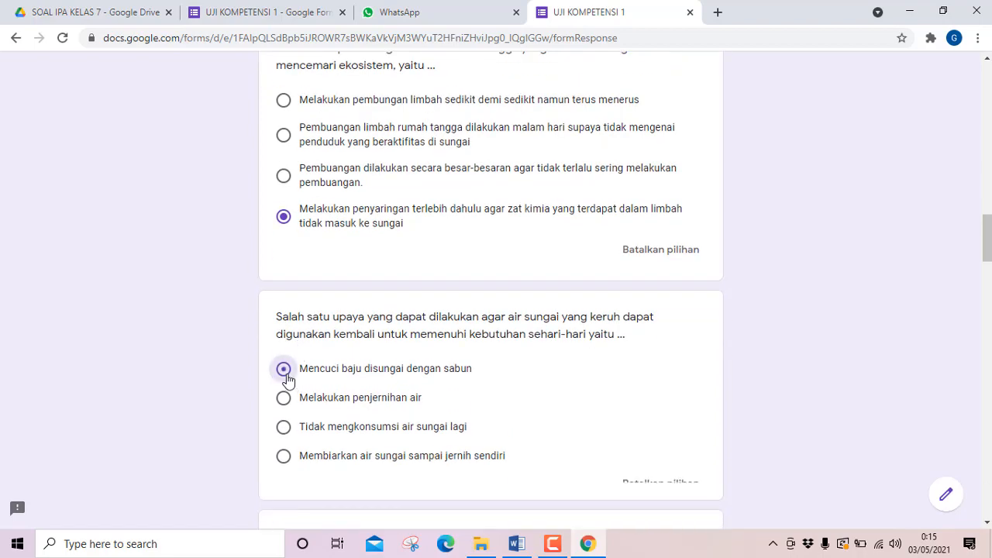
{"action": "scroll", "coordinate": [285, 374], "scroll_direction": "down", "scroll_amount": 5}
{"action": "left_click", "coordinate": [284, 294]}
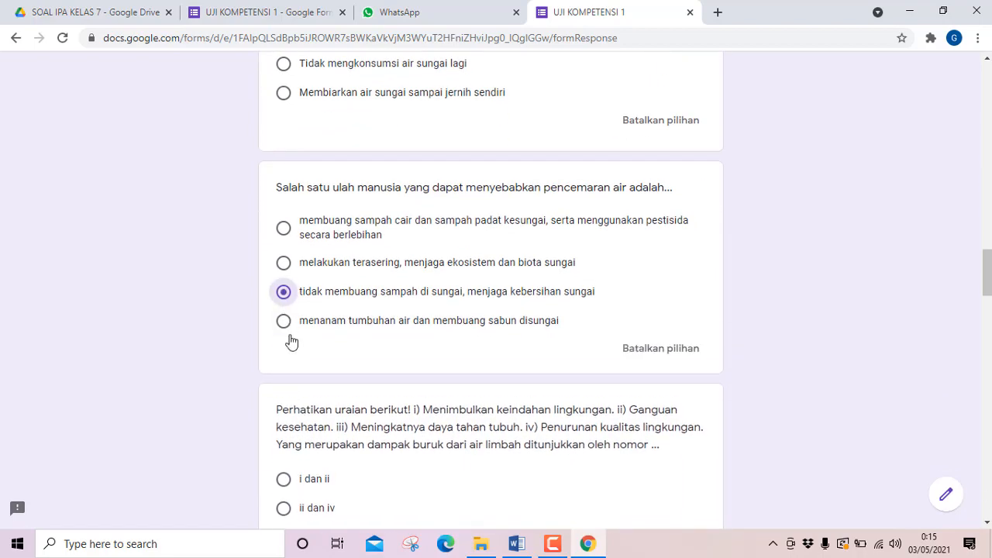
Answer question 10 "iii dan iv", question 11 "dijadikan pupuk kompos" and question 12 "membuang limbah pabrik sedikit demi sedikit".
{"action": "scroll", "coordinate": [288, 343], "scroll_direction": "down", "scroll_amount": 3}
{"action": "left_click", "coordinate": [285, 336]}
{"action": "scroll", "coordinate": [290, 349], "scroll_direction": "down", "scroll_amount": 2}
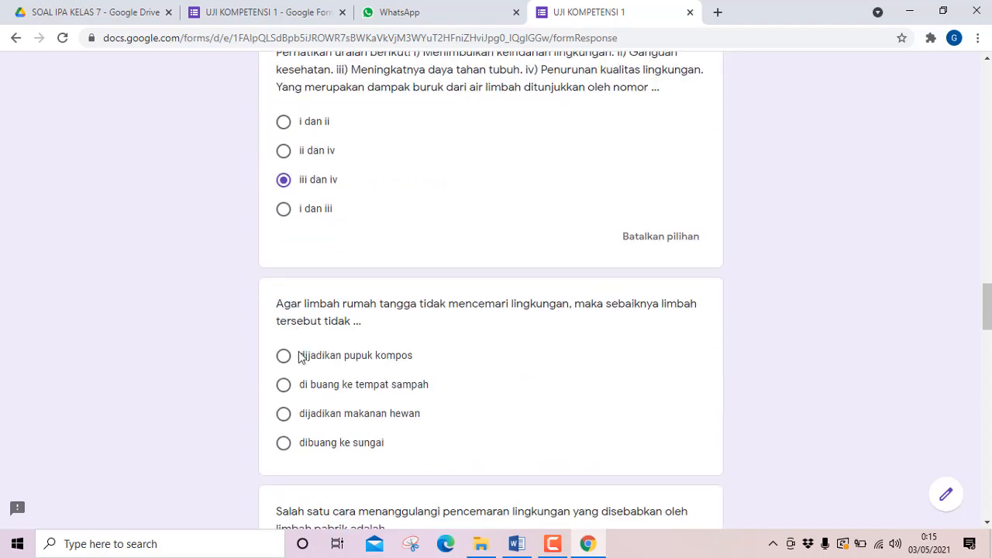
{"action": "left_click", "coordinate": [296, 358]}
{"action": "scroll", "coordinate": [295, 364], "scroll_direction": "down", "scroll_amount": 4}
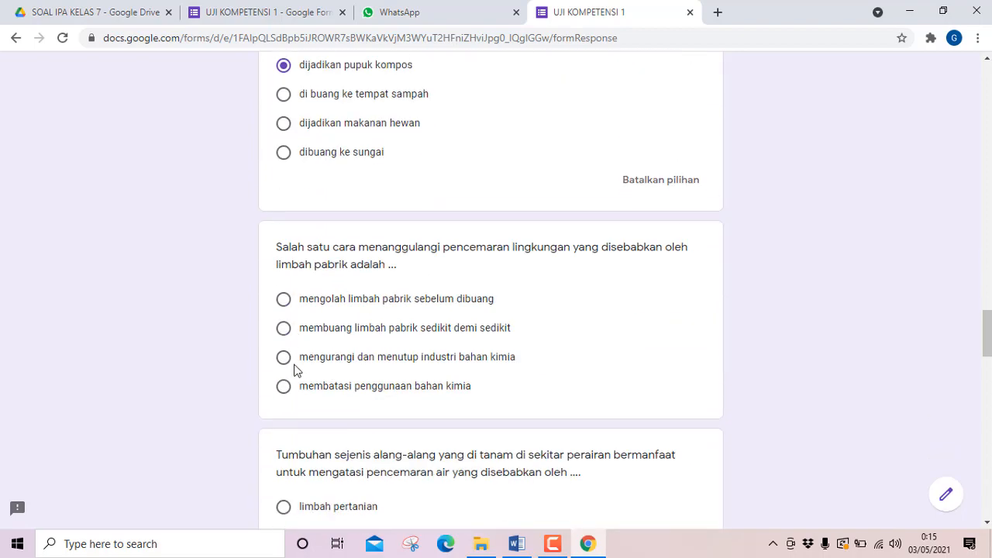
{"action": "left_click", "coordinate": [287, 331]}
Answer question 13 "limbah pertanian", question 14 "lebih dari 10 meter" and question 15 "pencemaran air".
{"action": "scroll", "coordinate": [291, 341], "scroll_direction": "down", "scroll_amount": 2}
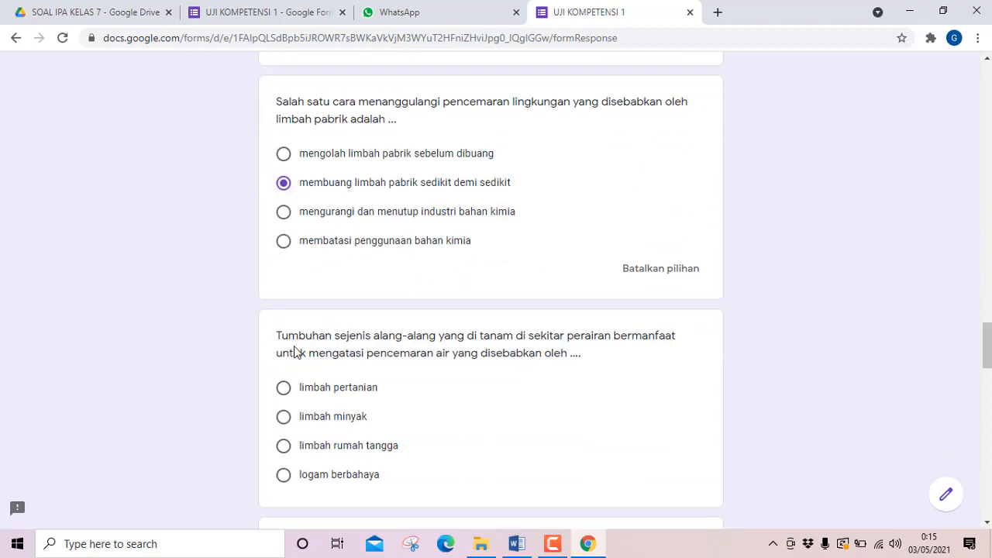
{"action": "left_click", "coordinate": [286, 387]}
{"action": "scroll", "coordinate": [287, 391], "scroll_direction": "down", "scroll_amount": 3}
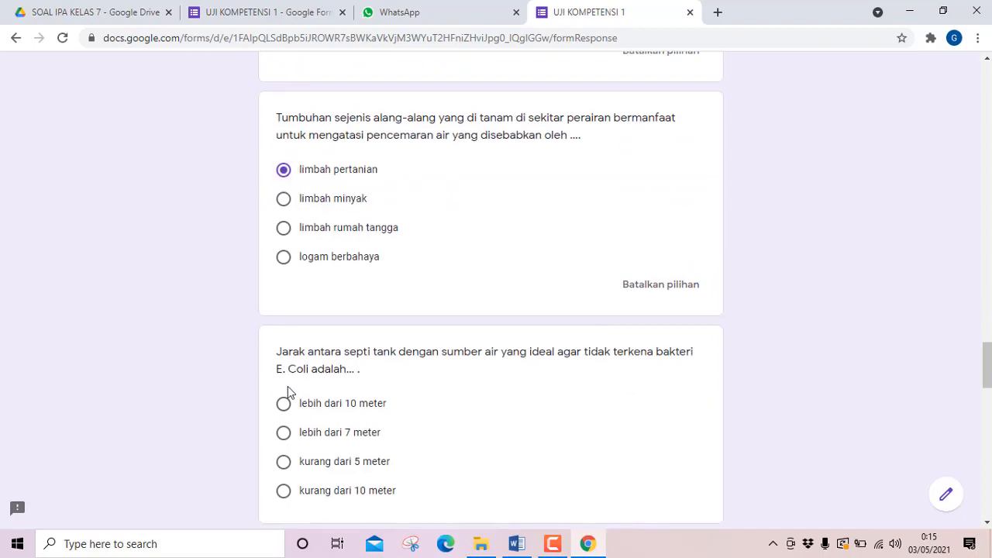
{"action": "left_click", "coordinate": [286, 408]}
{"action": "scroll", "coordinate": [287, 409], "scroll_direction": "down", "scroll_amount": 6}
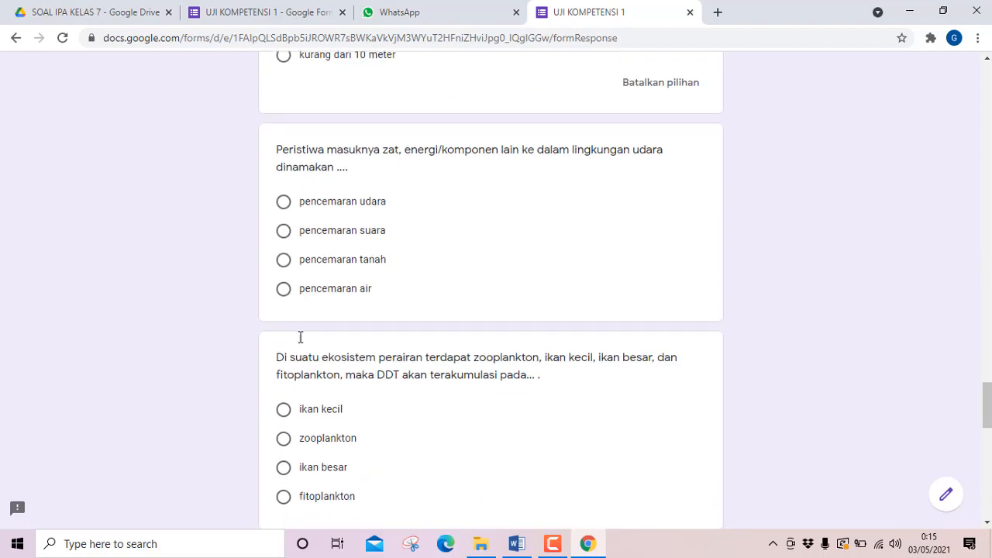
{"action": "left_click", "coordinate": [294, 289]}
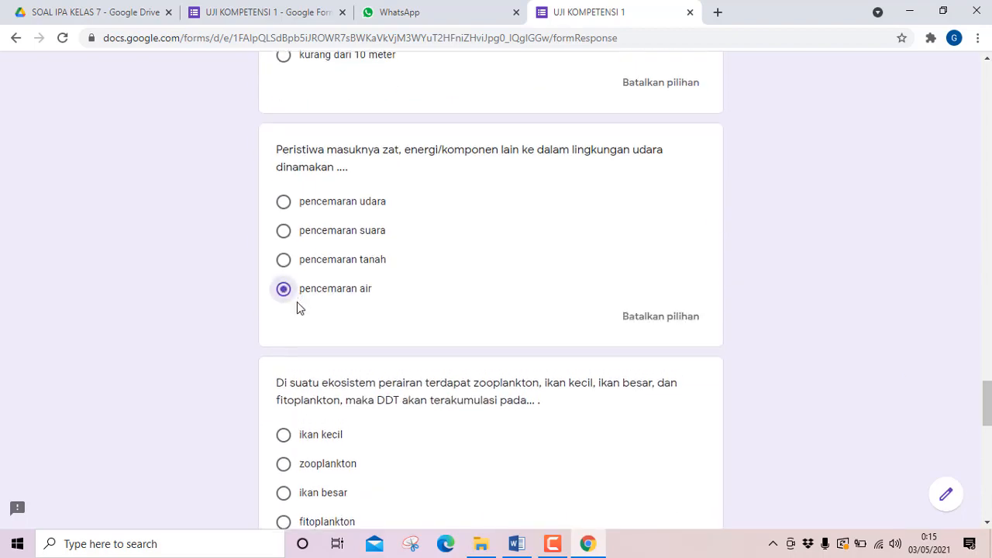
Answer question 16 "zooplankton", question 17 "sampah organik dan detergen" and question 18 "hewan lain yang bermanfaat ikut mati".
{"action": "left_click", "coordinate": [284, 465]}
{"action": "scroll", "coordinate": [339, 392], "scroll_direction": "down", "scroll_amount": 6}
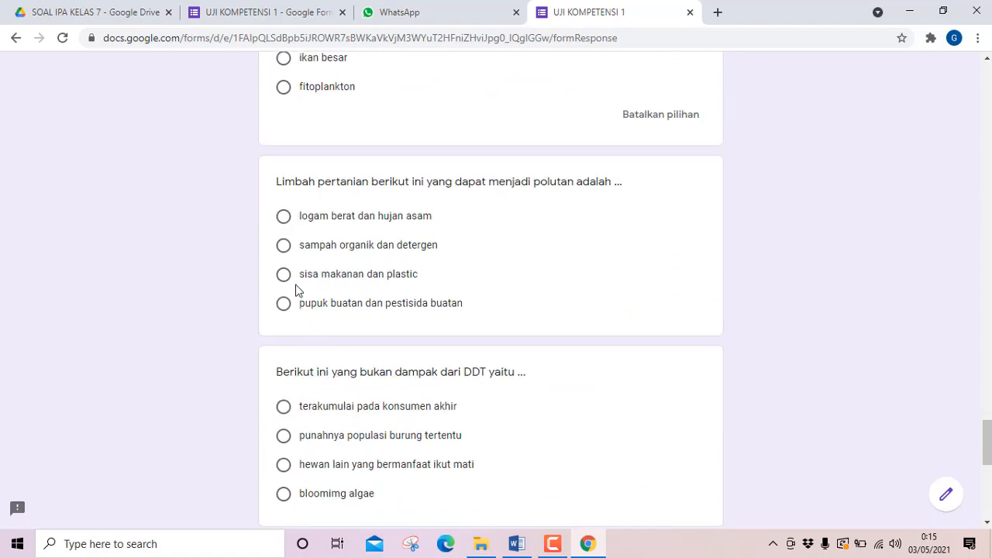
{"action": "left_click", "coordinate": [283, 245]}
{"action": "scroll", "coordinate": [306, 301], "scroll_direction": "down", "scroll_amount": 3}
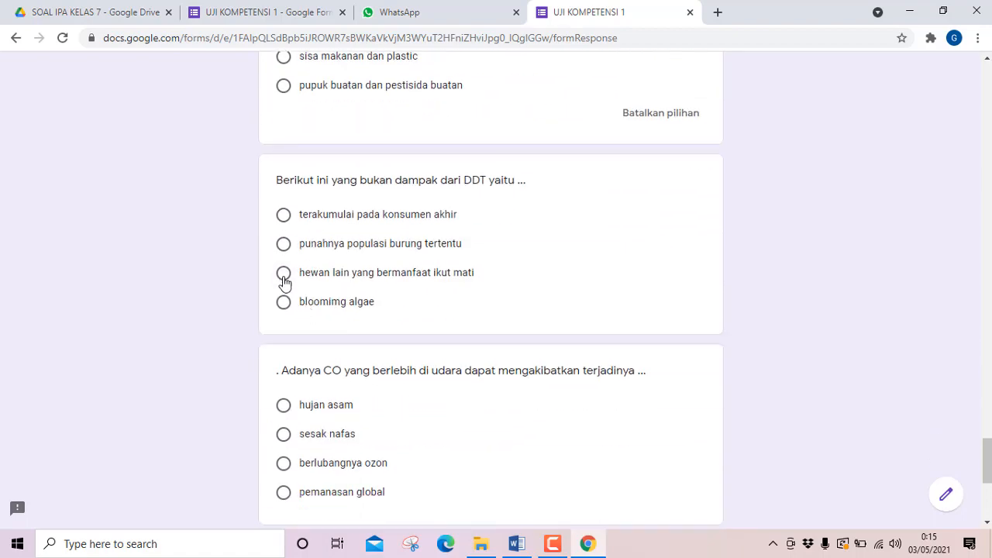
{"action": "left_click", "coordinate": [283, 274]}
Answer question 19 about excess CO "sesak nafas" and question 20 about heavy metals "kimiawi".
{"action": "scroll", "coordinate": [329, 294], "scroll_direction": "down", "scroll_amount": 2}
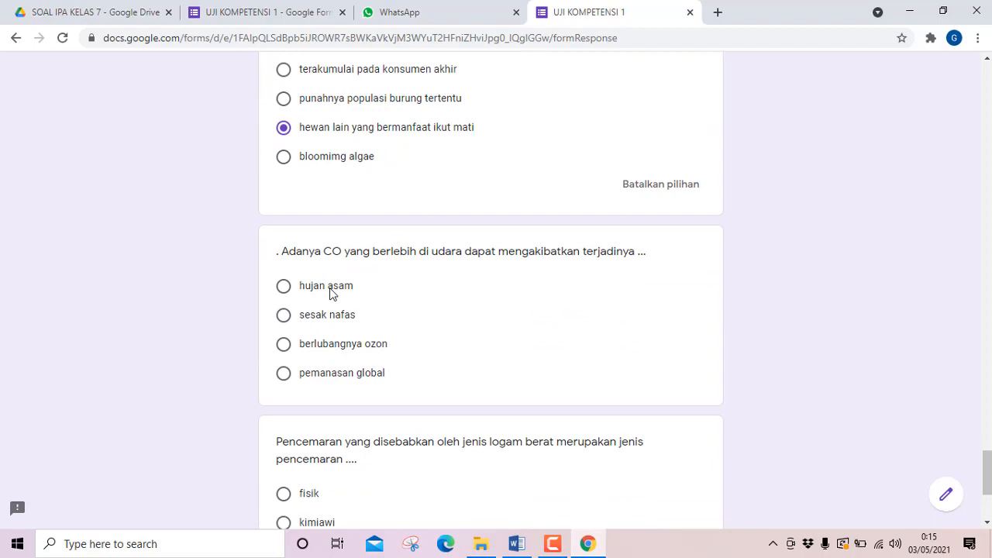
{"action": "left_click", "coordinate": [283, 315]}
{"action": "scroll", "coordinate": [285, 318], "scroll_direction": "down", "scroll_amount": 2}
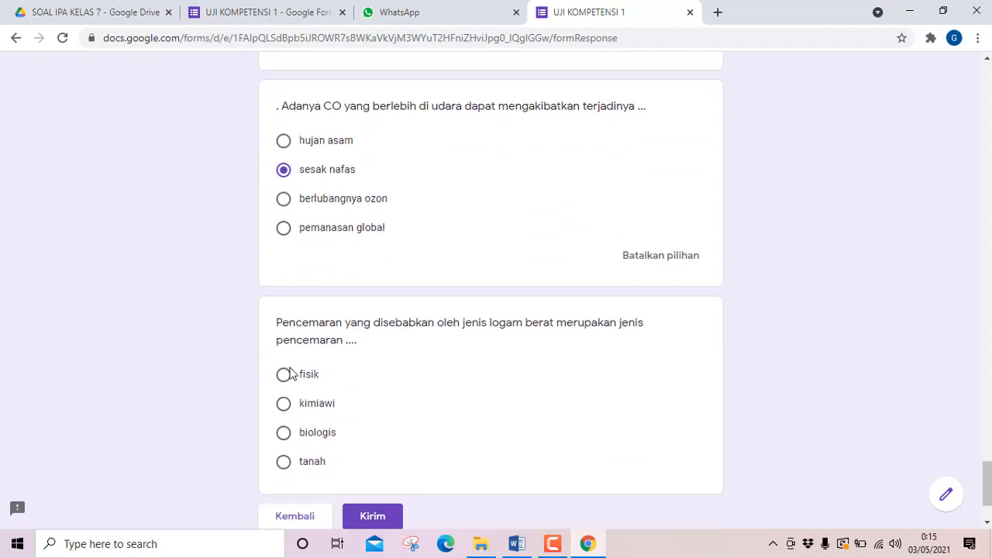
{"action": "left_click", "coordinate": [284, 403]}
Try changing the answer of question 20 to "fisik" and set it back to "kimiawi".
{"action": "scroll", "coordinate": [467, 338], "scroll_direction": "up", "scroll_amount": 2}
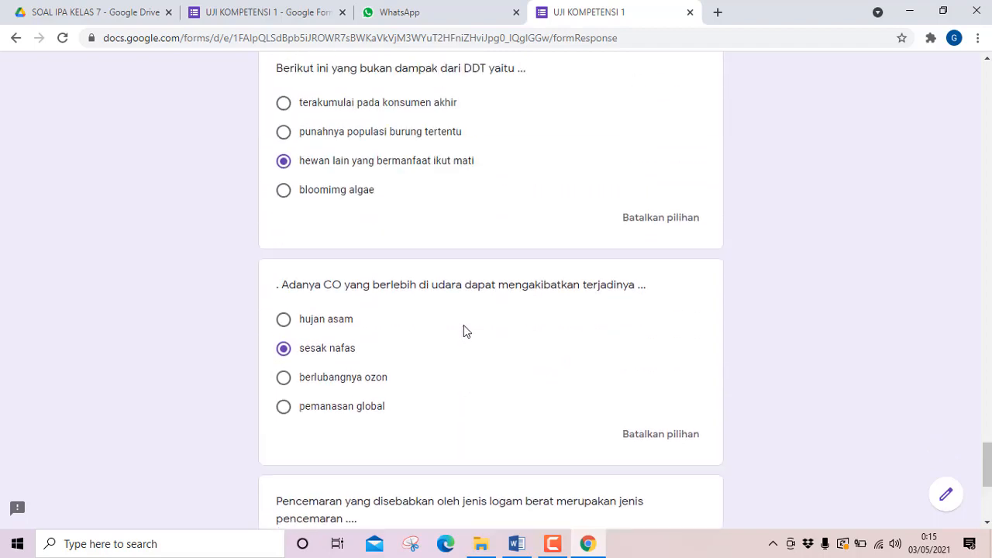
{"action": "scroll", "coordinate": [463, 331], "scroll_direction": "down", "scroll_amount": 3}
{"action": "scroll", "coordinate": [460, 329], "scroll_direction": "up", "scroll_amount": 2}
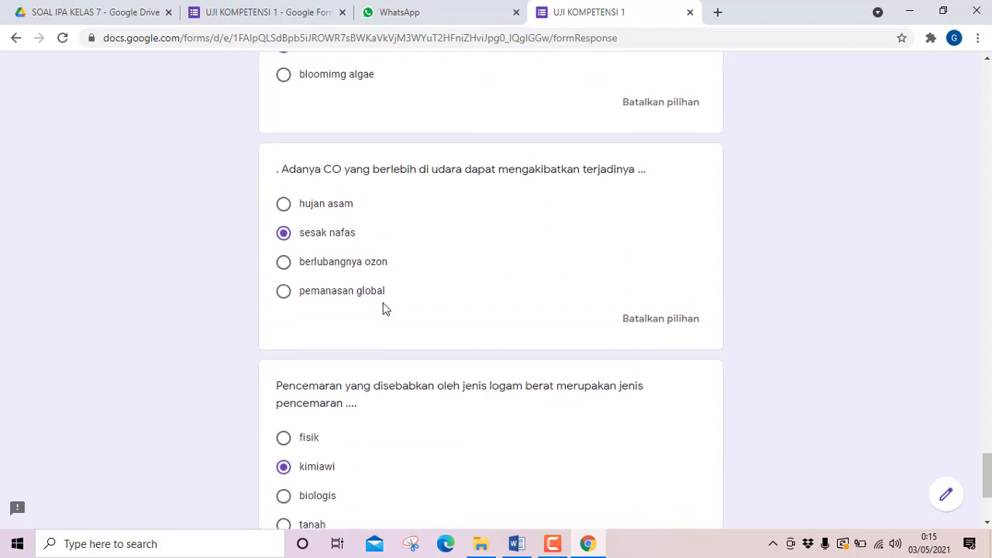
{"action": "scroll", "coordinate": [384, 310], "scroll_direction": "down", "scroll_amount": 3}
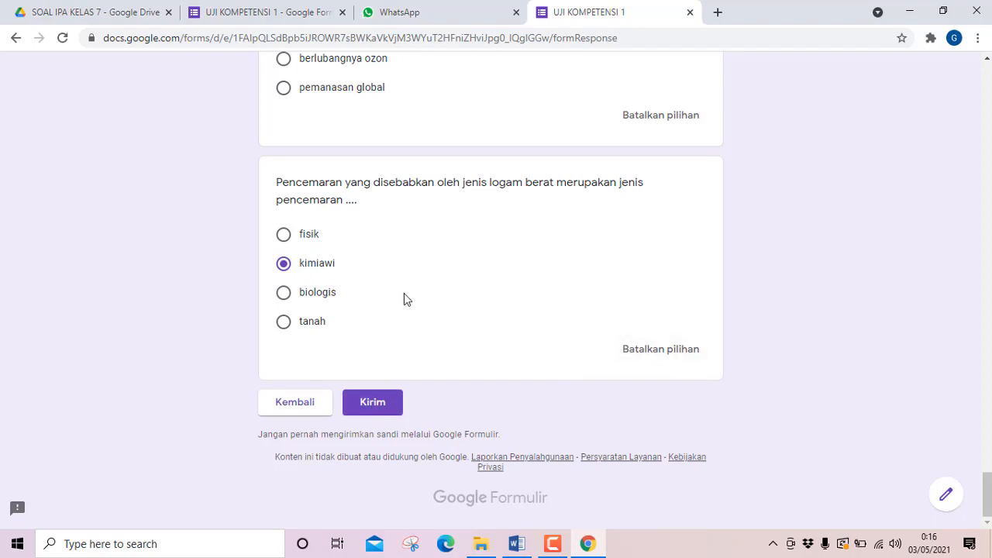
{"action": "left_click", "coordinate": [284, 237]}
{"action": "left_click", "coordinate": [286, 264]}
Check back over the chosen answers of the last questions and submit the completed quiz.
{"action": "scroll", "coordinate": [370, 329], "scroll_direction": "up", "scroll_amount": 9}
{"action": "scroll", "coordinate": [370, 329], "scroll_direction": "up", "scroll_amount": 8}
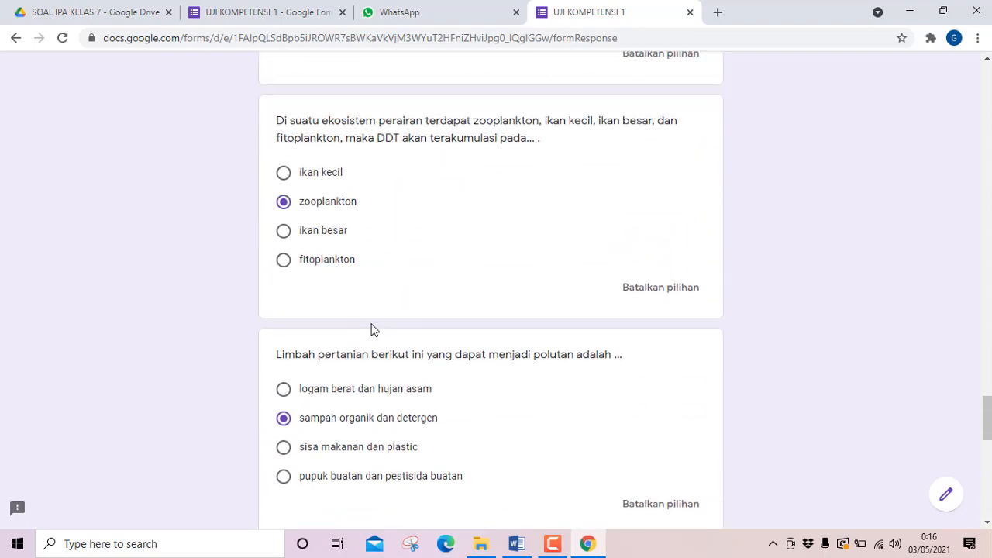
{"action": "scroll", "coordinate": [371, 329], "scroll_direction": "up", "scroll_amount": 3}
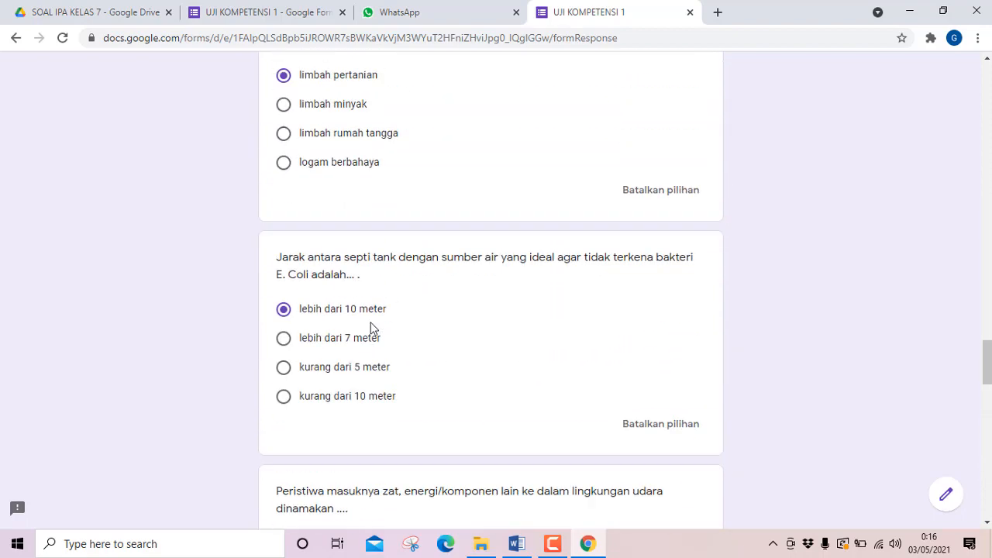
{"action": "scroll", "coordinate": [370, 329], "scroll_direction": "down", "scroll_amount": 20}
{"action": "scroll", "coordinate": [369, 326], "scroll_direction": "down", "scroll_amount": 2}
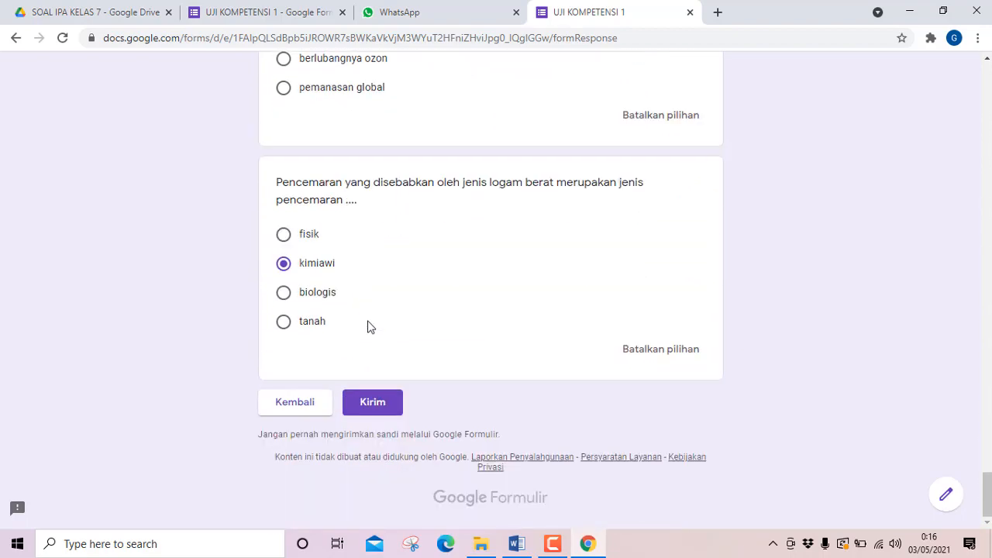
{"action": "left_click", "coordinate": [371, 405]}
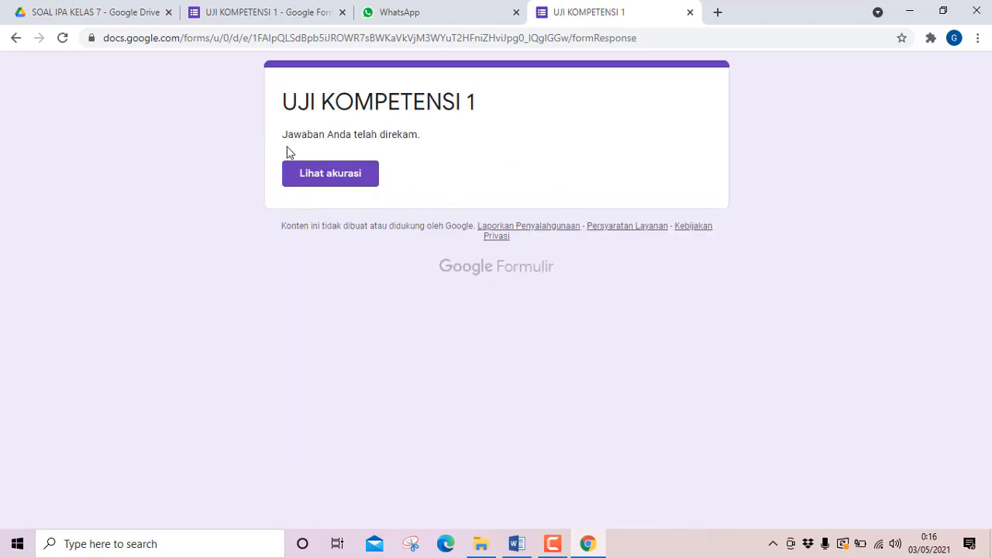
Open the accuracy view of the submitted quiz and look through the student's identity details and recorded answers.
{"action": "left_click", "coordinate": [330, 180]}
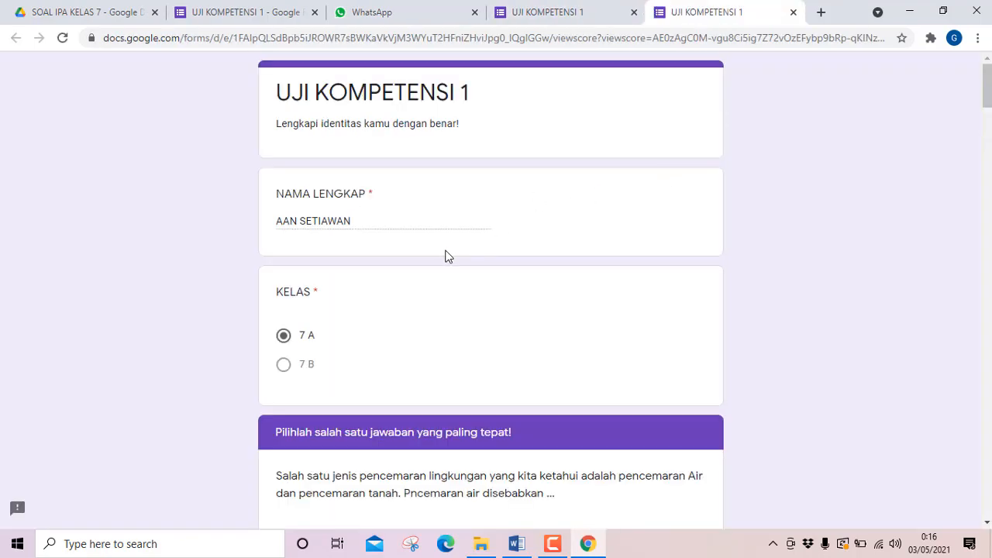
{"action": "scroll", "coordinate": [448, 254], "scroll_direction": "down", "scroll_amount": 1}
{"action": "scroll", "coordinate": [448, 254], "scroll_direction": "down", "scroll_amount": 3}
{"action": "scroll", "coordinate": [448, 254], "scroll_direction": "down", "scroll_amount": 1}
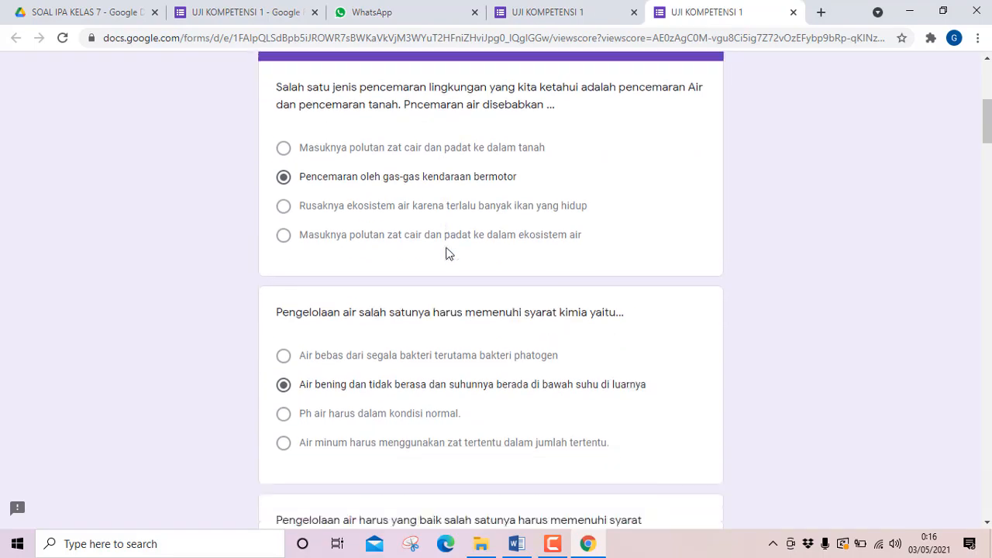
{"action": "scroll", "coordinate": [448, 254], "scroll_direction": "up", "scroll_amount": 5}
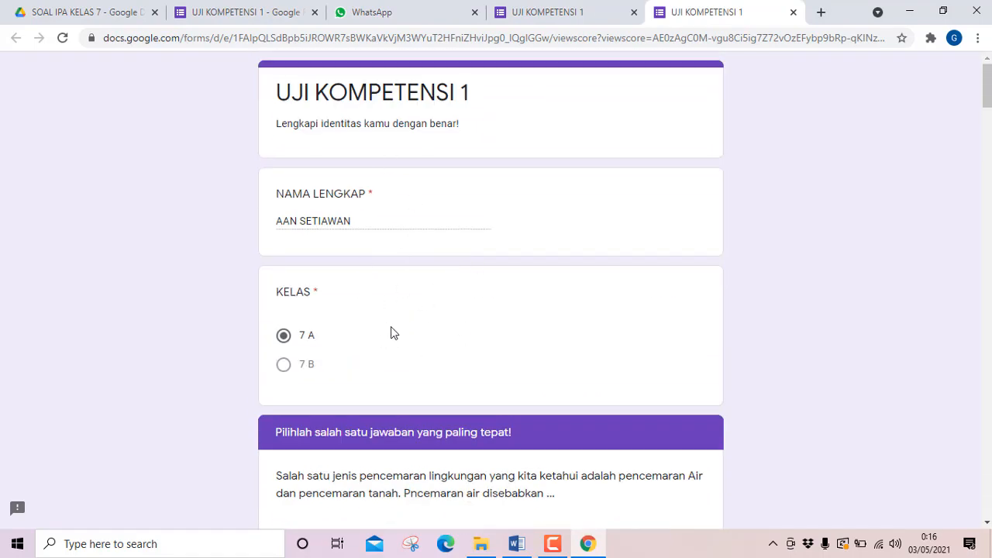
{"action": "scroll", "coordinate": [393, 291], "scroll_direction": "down", "scroll_amount": 10}
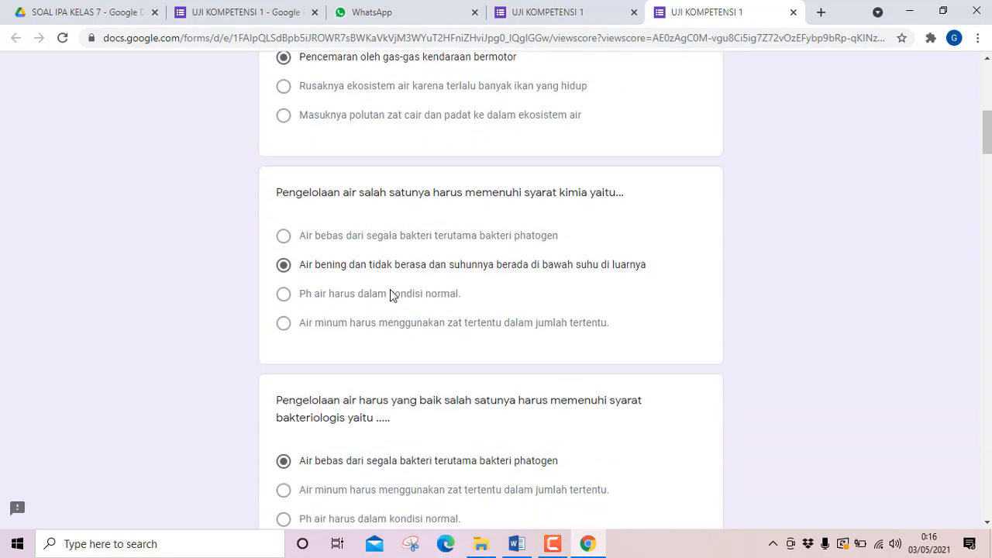
{"action": "scroll", "coordinate": [390, 289], "scroll_direction": "down", "scroll_amount": 15}
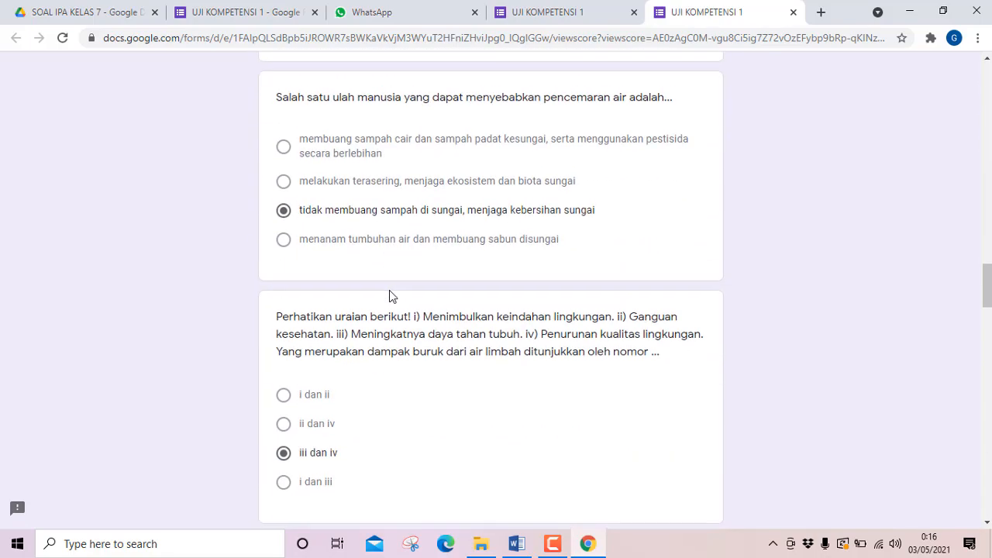
{"action": "scroll", "coordinate": [389, 291], "scroll_direction": "down", "scroll_amount": 15}
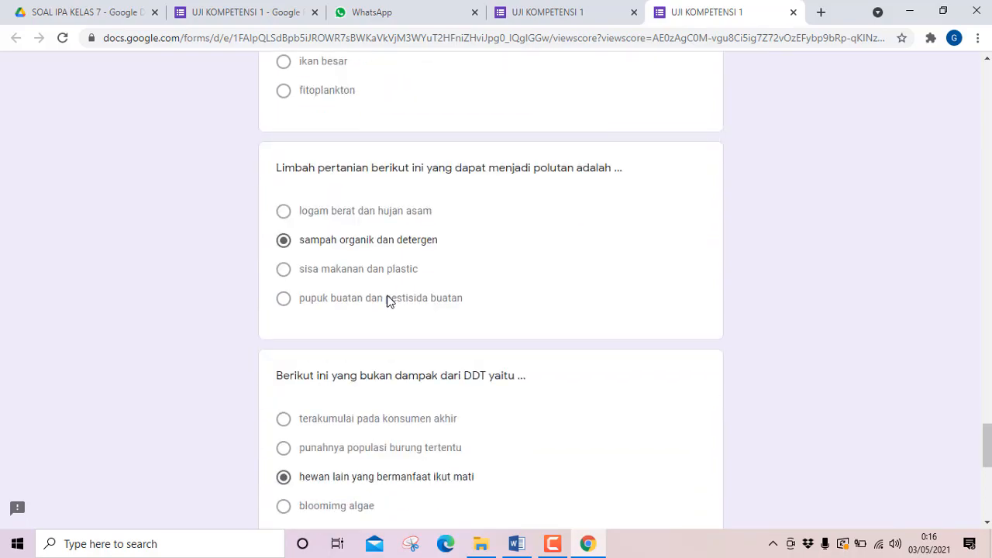
{"action": "scroll", "coordinate": [387, 297], "scroll_direction": "down", "scroll_amount": 3}
{"action": "scroll", "coordinate": [389, 301], "scroll_direction": "up", "scroll_amount": 20}
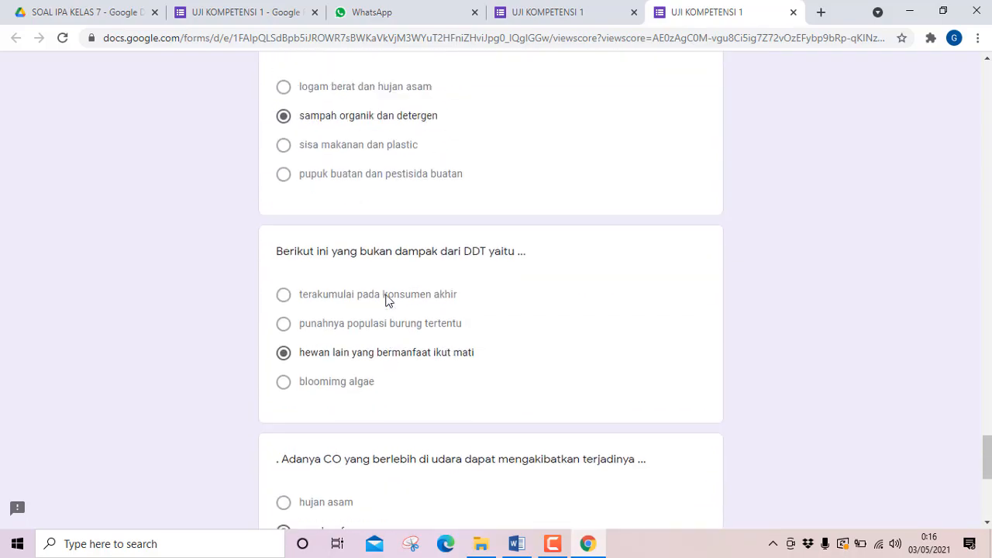
{"action": "scroll", "coordinate": [381, 294], "scroll_direction": "up", "scroll_amount": 20}
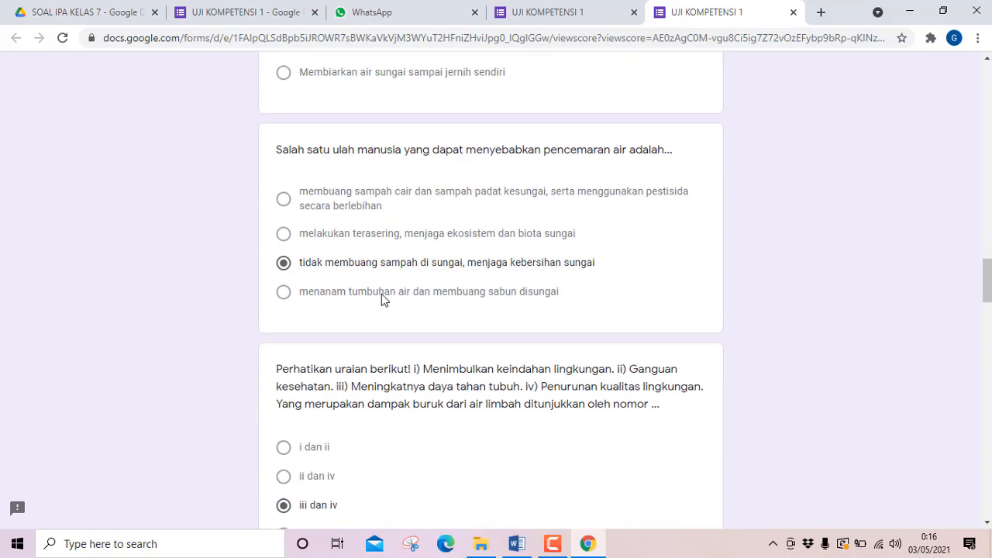
{"action": "scroll", "coordinate": [379, 298], "scroll_direction": "up", "scroll_amount": 20}
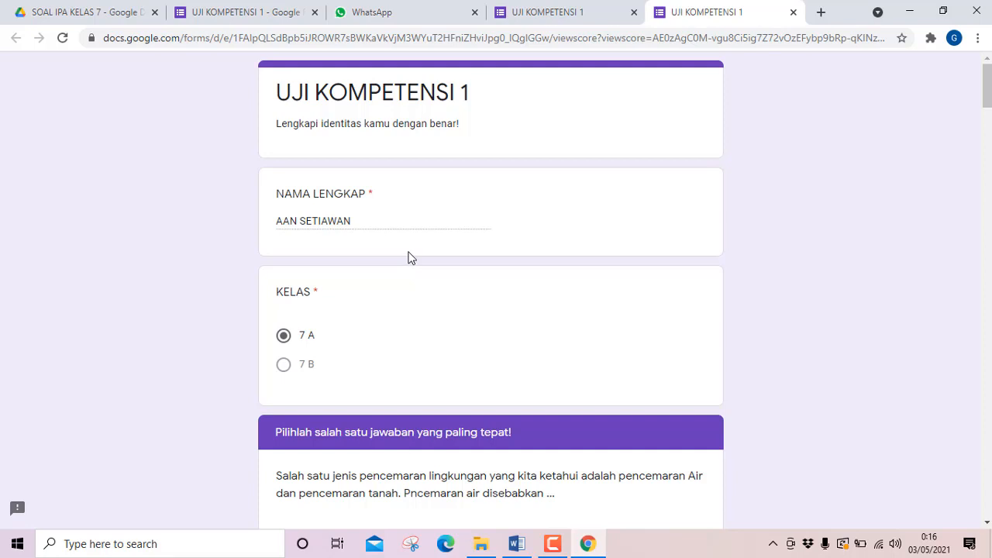
{"action": "scroll", "coordinate": [410, 257], "scroll_direction": "down", "scroll_amount": 1}
{"action": "scroll", "coordinate": [410, 257], "scroll_direction": "up", "scroll_amount": 1}
Return to the editing page of the UJI KOMPETENSI 1 form and open its responses summary.
{"action": "left_click", "coordinate": [227, 19]}
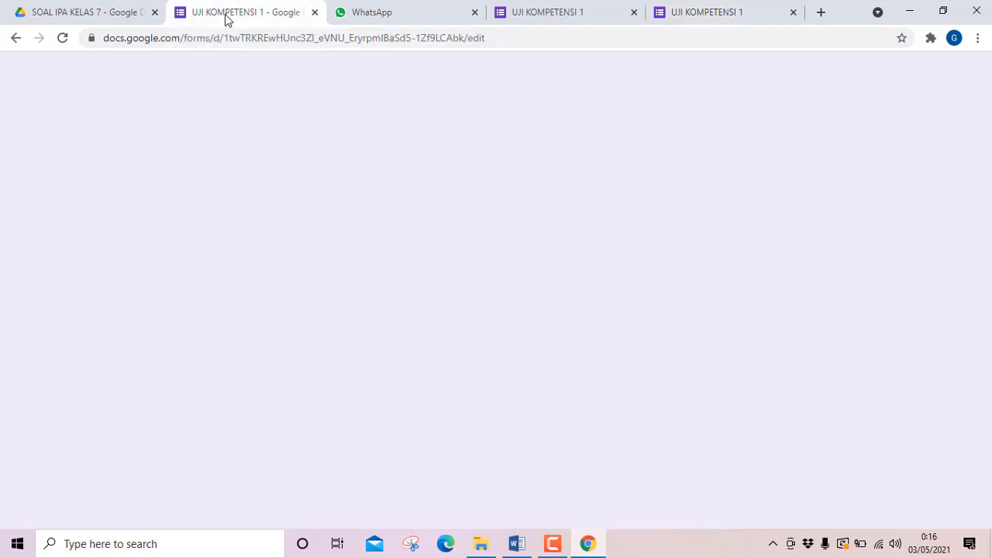
{"action": "left_click", "coordinate": [609, 296]}
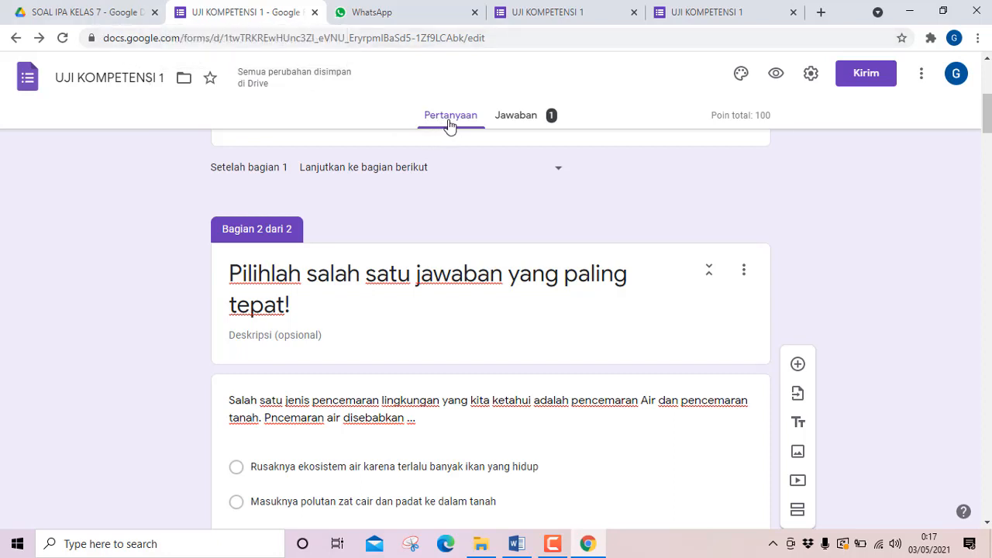
{"action": "left_click", "coordinate": [529, 123]}
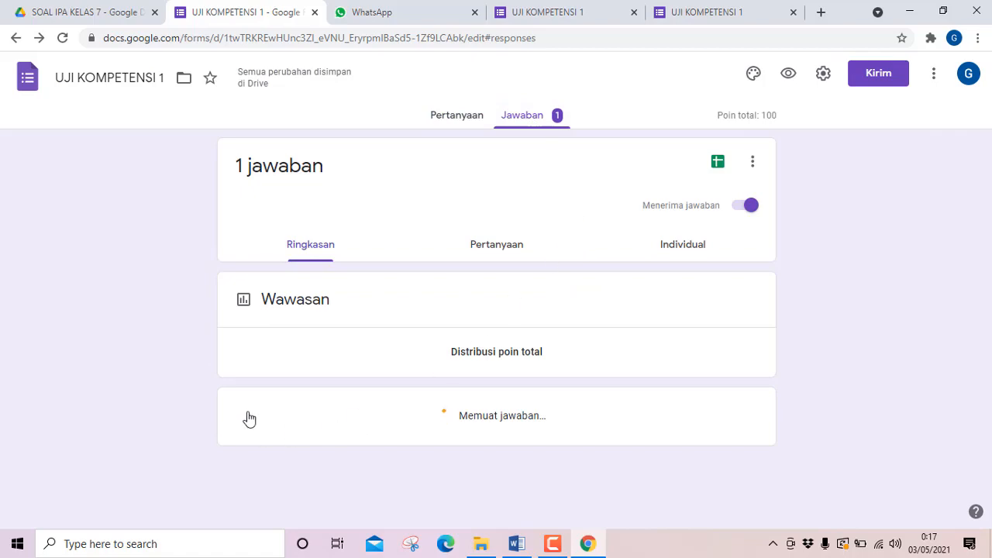
Examine the responses summary, covering the score insights, the frequently missed questions, and the full name and class answers.
{"action": "scroll", "coordinate": [320, 391], "scroll_direction": "down", "scroll_amount": 6}
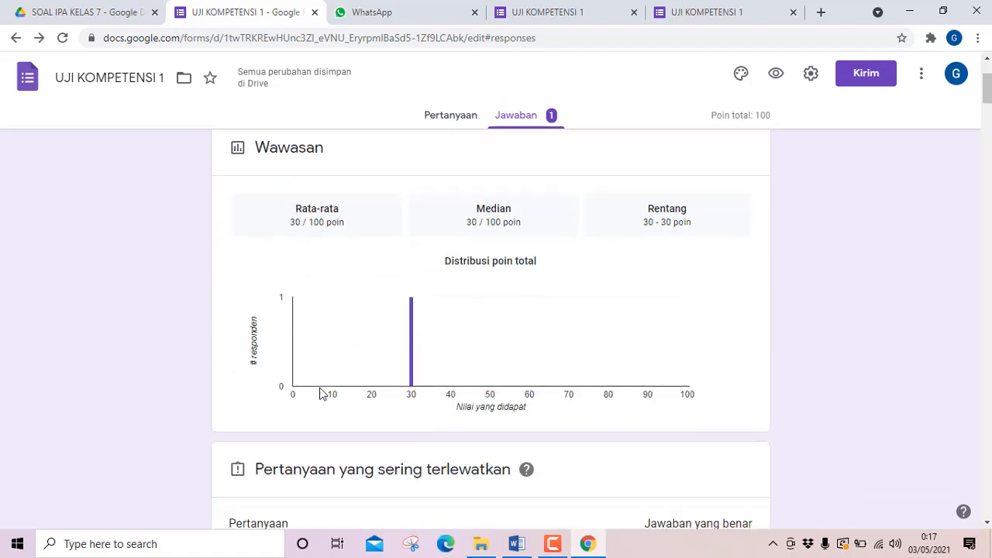
{"action": "scroll", "coordinate": [319, 391], "scroll_direction": "down", "scroll_amount": 2}
{"action": "scroll", "coordinate": [320, 391], "scroll_direction": "up", "scroll_amount": 3}
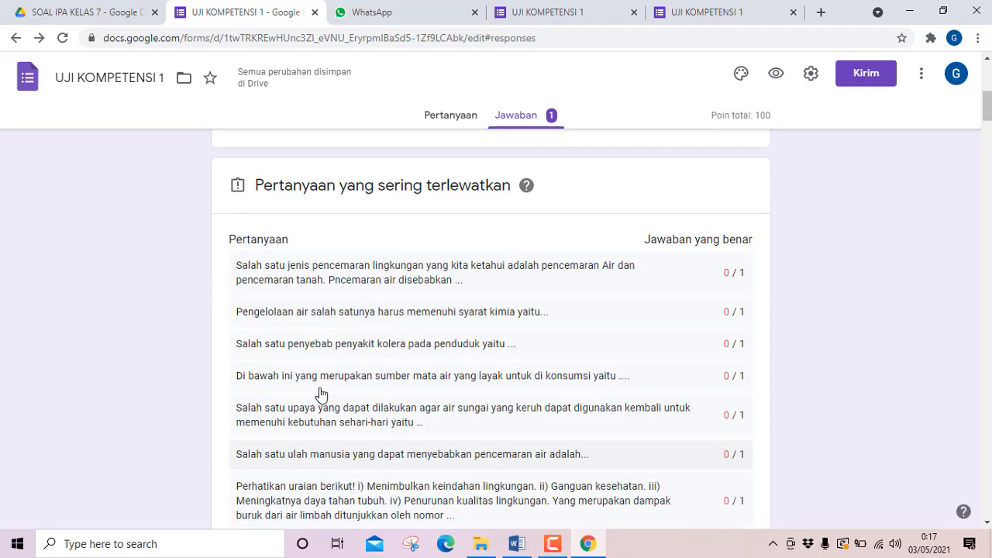
{"action": "scroll", "coordinate": [319, 391], "scroll_direction": "up", "scroll_amount": 4}
{"action": "scroll", "coordinate": [319, 387], "scroll_direction": "up", "scroll_amount": 3}
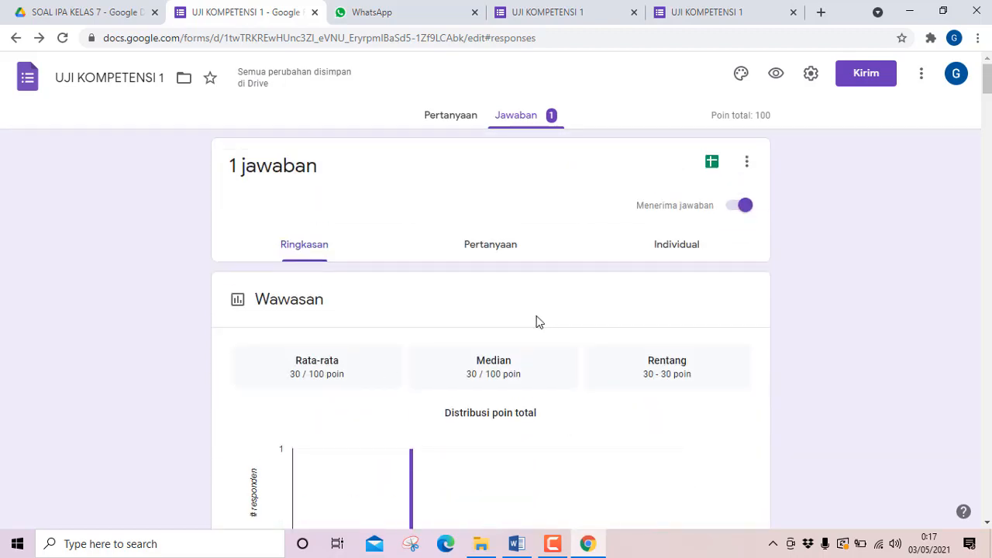
{"action": "scroll", "coordinate": [495, 290], "scroll_direction": "down", "scroll_amount": 12}
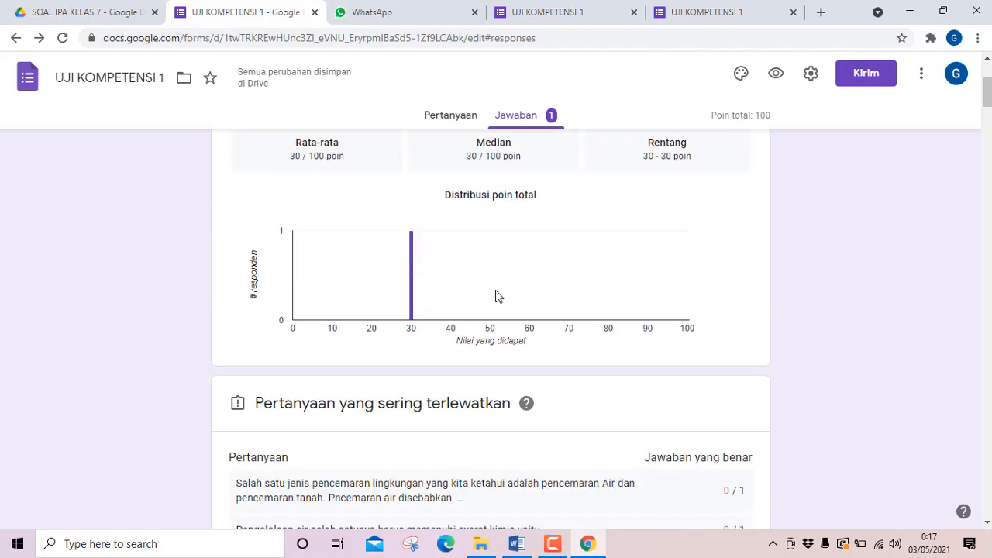
{"action": "scroll", "coordinate": [496, 304], "scroll_direction": "down", "scroll_amount": 5}
{"action": "scroll", "coordinate": [497, 304], "scroll_direction": "up", "scroll_amount": 2}
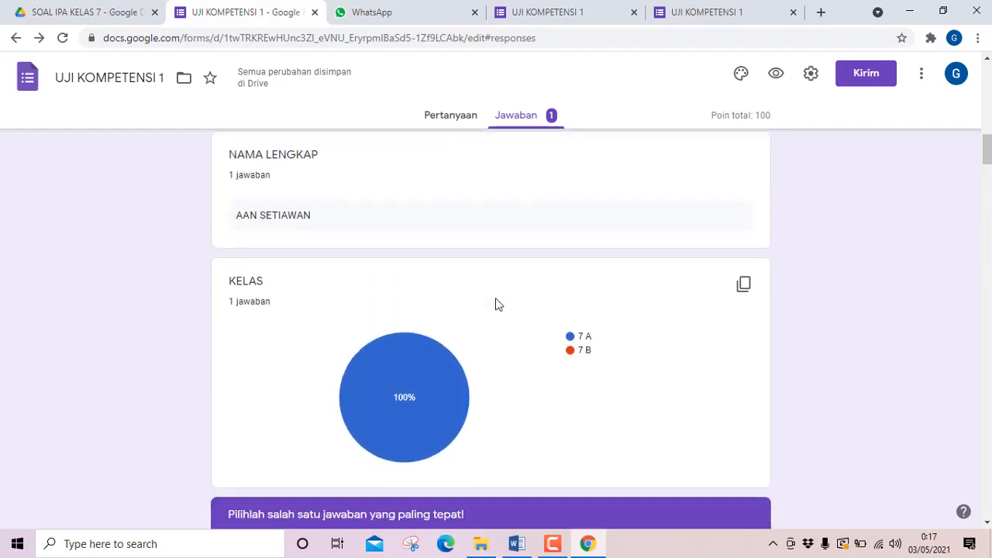
{"action": "scroll", "coordinate": [496, 304], "scroll_direction": "down", "scroll_amount": 1}
{"action": "scroll", "coordinate": [497, 305], "scroll_direction": "up", "scroll_amount": 2}
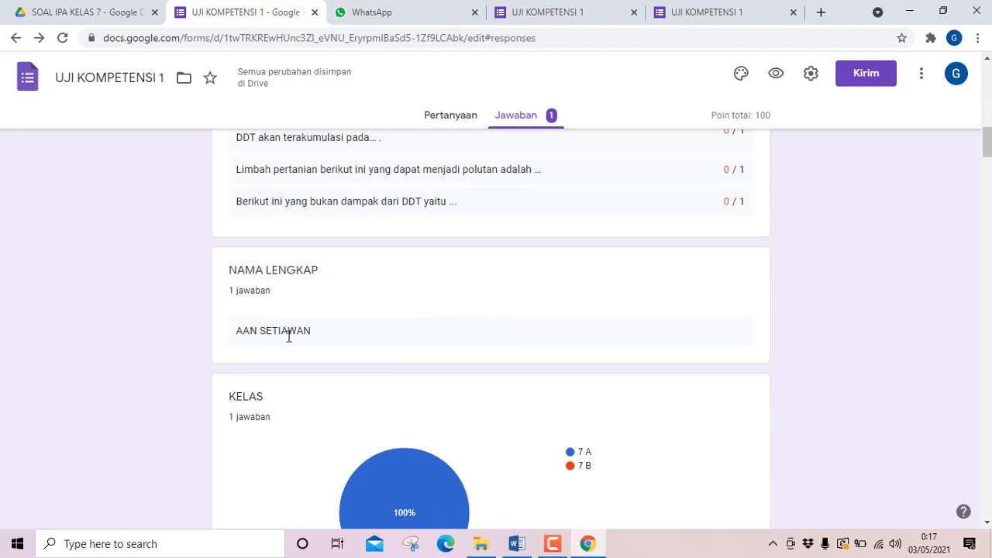
{"action": "scroll", "coordinate": [303, 358], "scroll_direction": "down", "scroll_amount": 4}
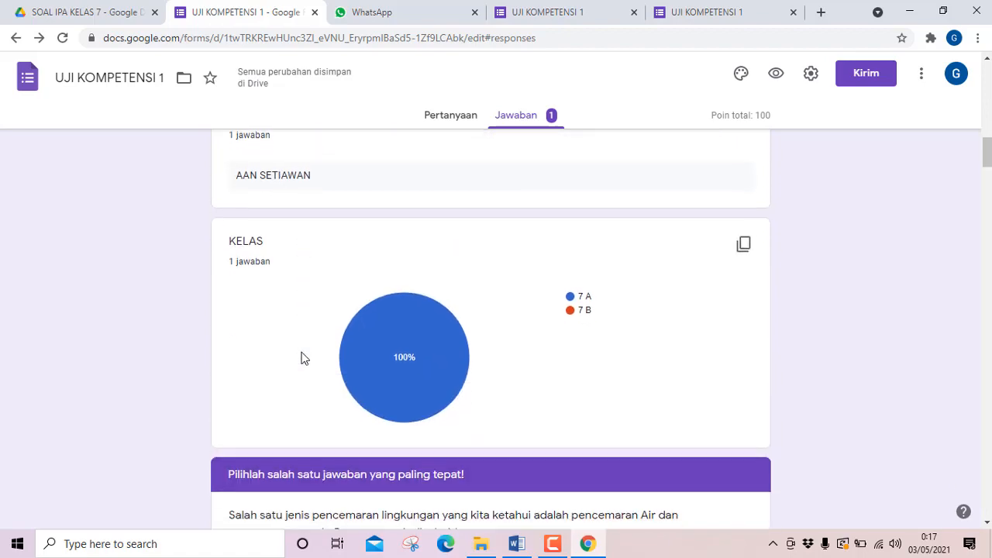
Create a new spreadsheet named UJI KOMPETENSI 1 (Jawaban) for the form responses and dismiss its cell edit history tip.
{"action": "scroll", "coordinate": [303, 358], "scroll_direction": "up", "scroll_amount": 3}
{"action": "scroll", "coordinate": [302, 357], "scroll_direction": "up", "scroll_amount": 15}
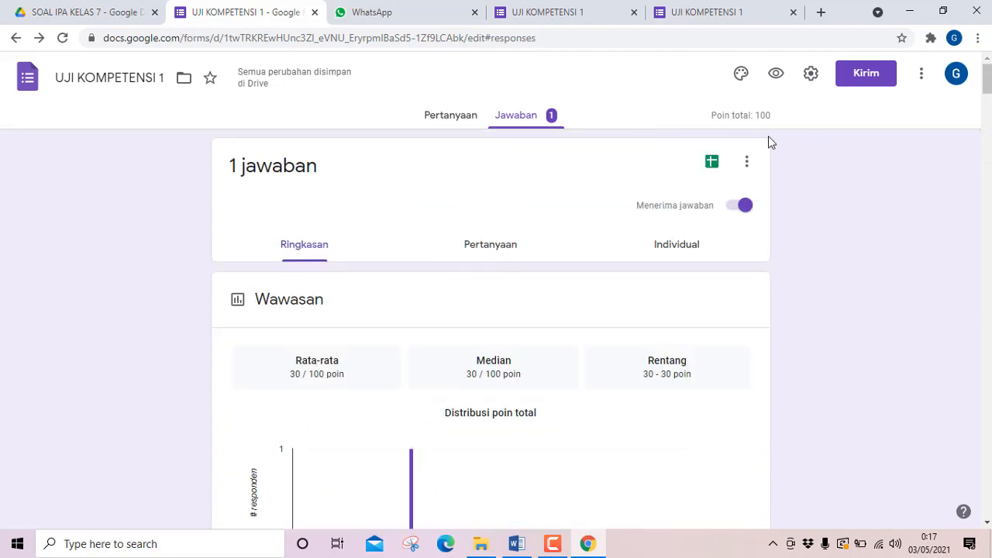
{"action": "left_click", "coordinate": [711, 162]}
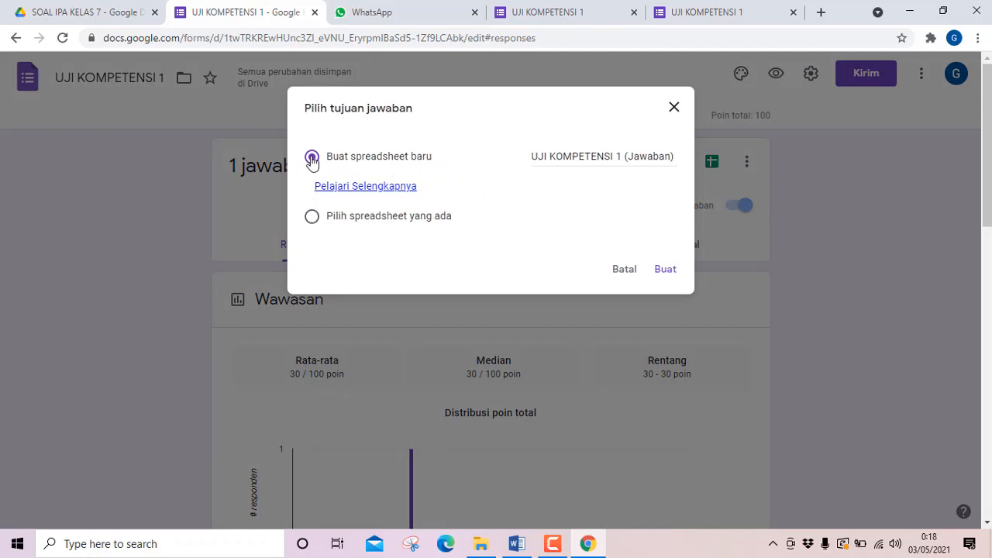
{"action": "left_click", "coordinate": [663, 270]}
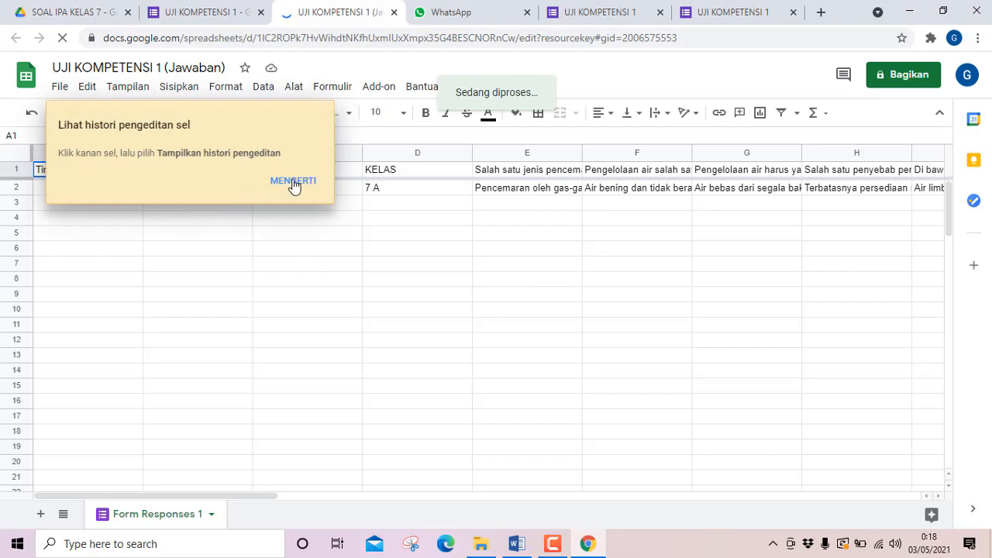
{"action": "left_click", "coordinate": [293, 183]}
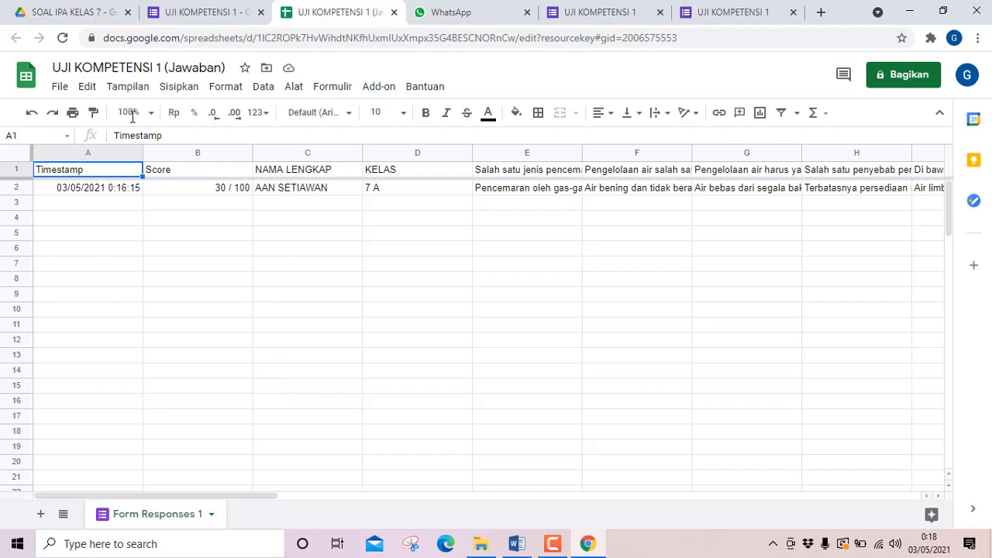
Look at the download formats offered for the response spreadsheet without downloading it.
{"action": "left_click", "coordinate": [60, 88]}
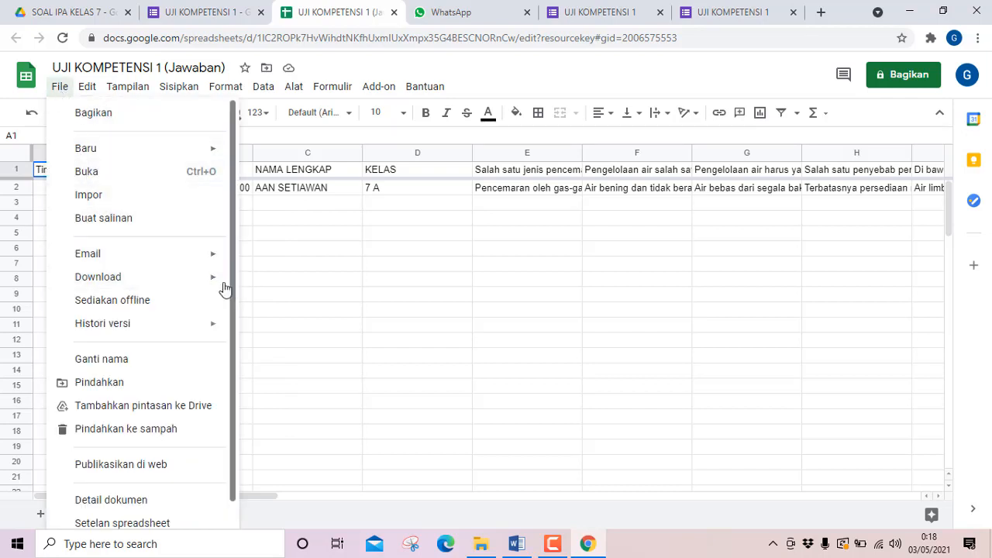
{"action": "mouse_move", "coordinate": [207, 279]}
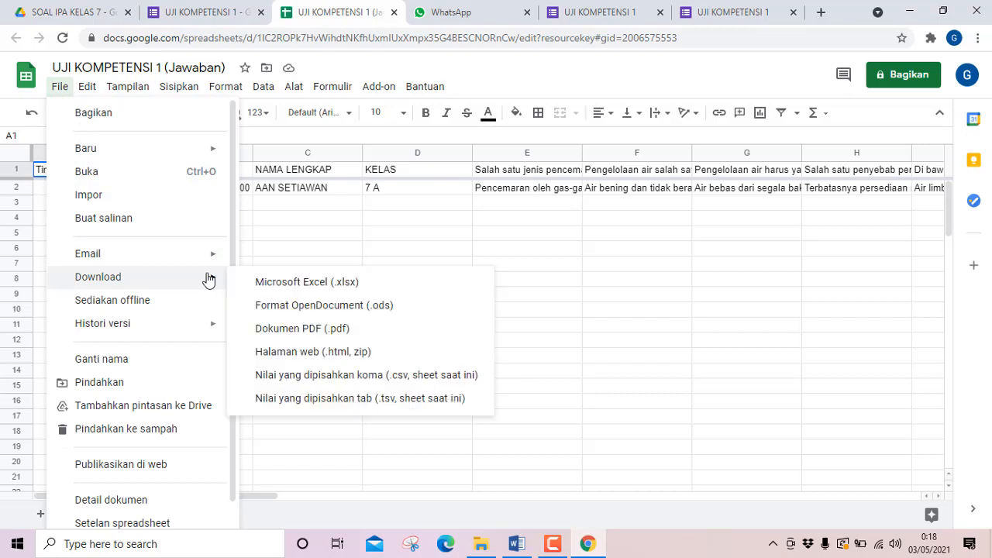
{"action": "left_click", "coordinate": [525, 264]}
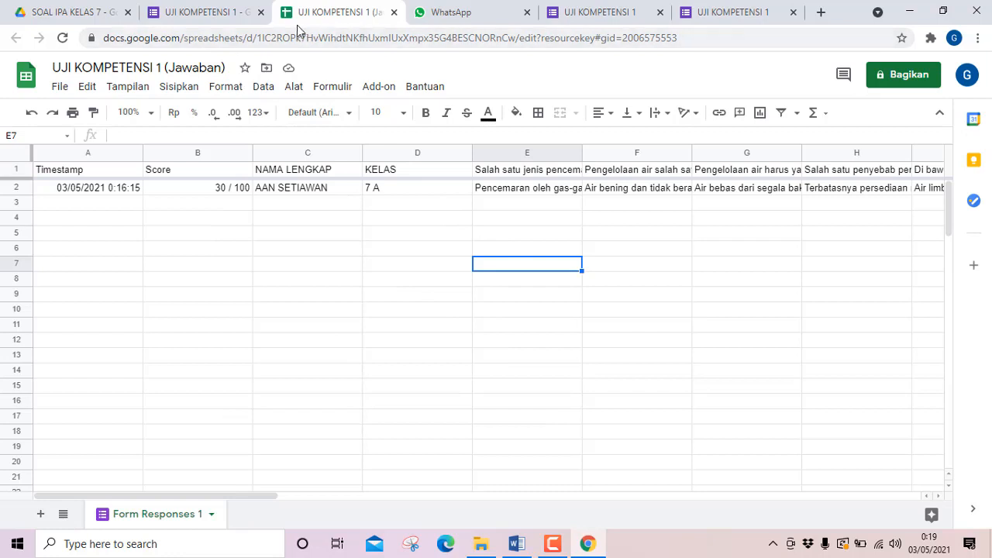
Return to the SOAL IPA KELAS 7 folder in Google Drive to view its files, and minimize the browser window.
{"action": "left_click", "coordinate": [222, 13]}
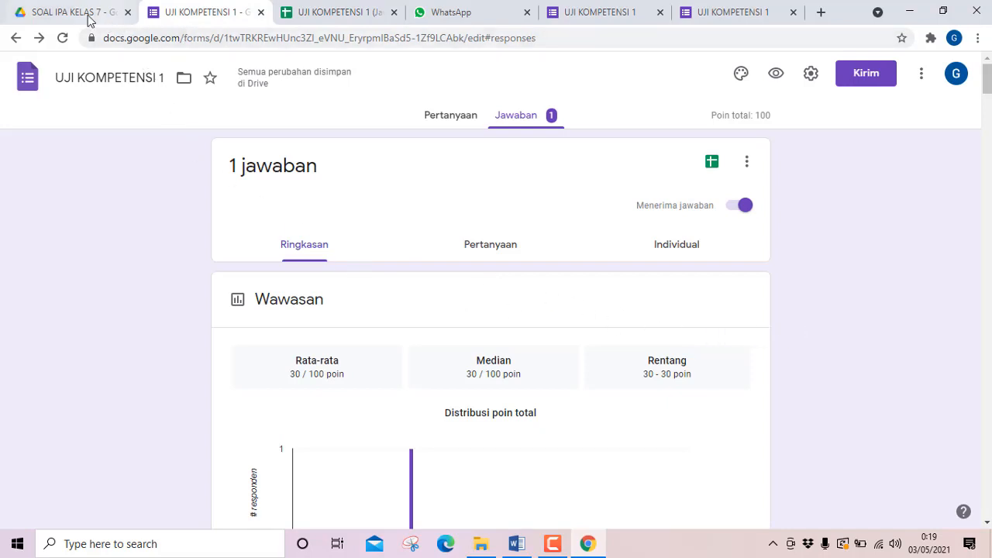
{"action": "left_click", "coordinate": [64, 15]}
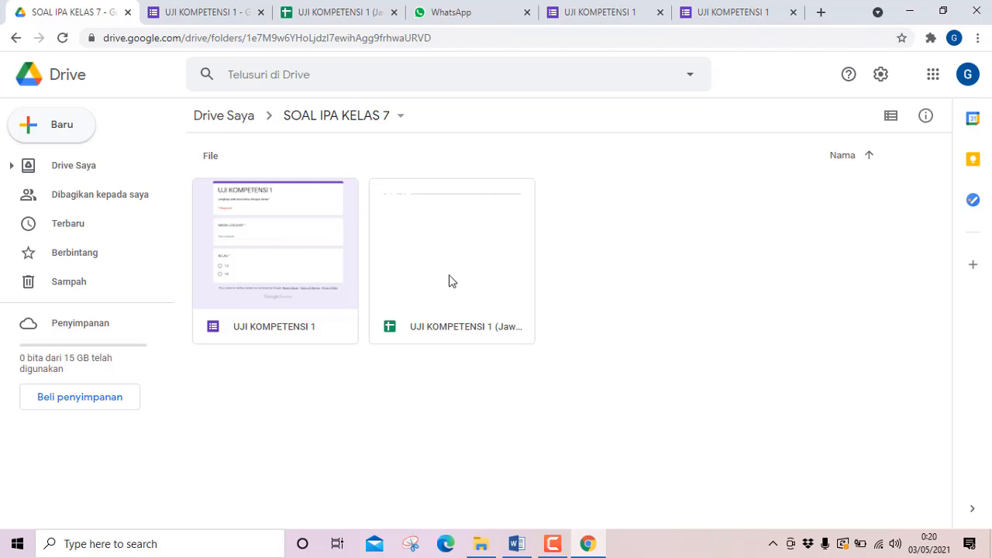
{"action": "left_click", "coordinate": [910, 12]}
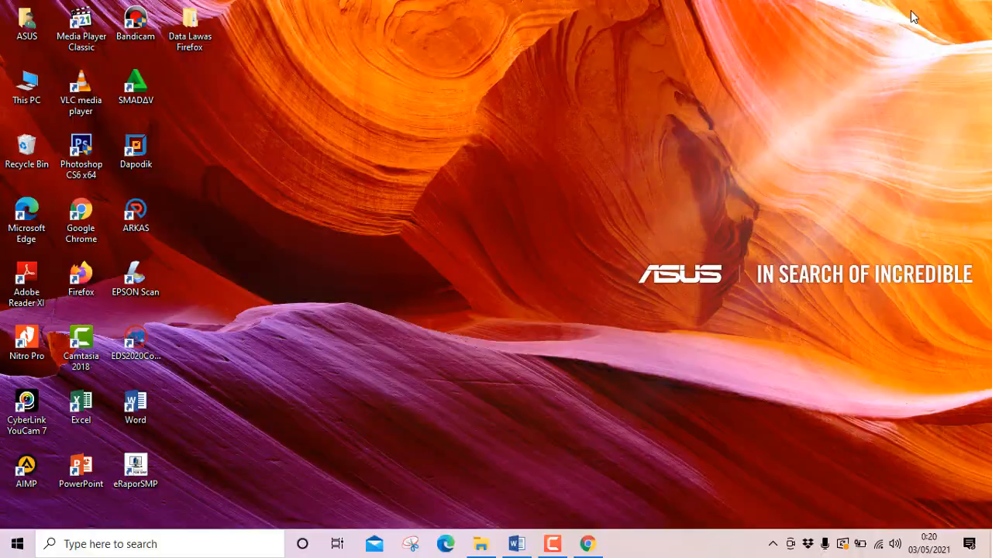